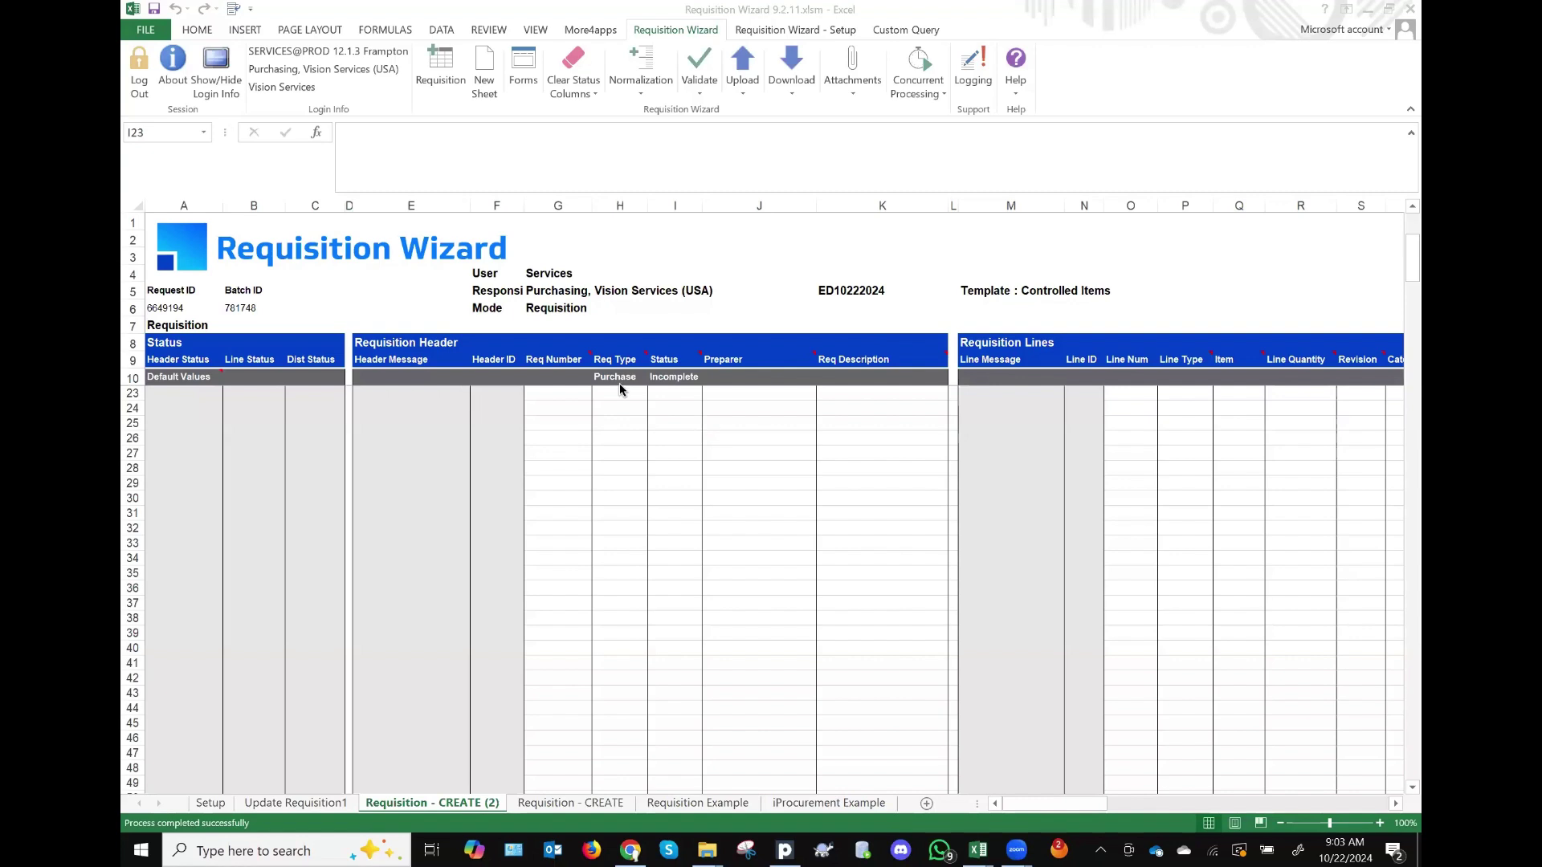
Step: Examine the requisition template's header, line, sourcing, currency and distribution columns, including their default values
click(611, 393)
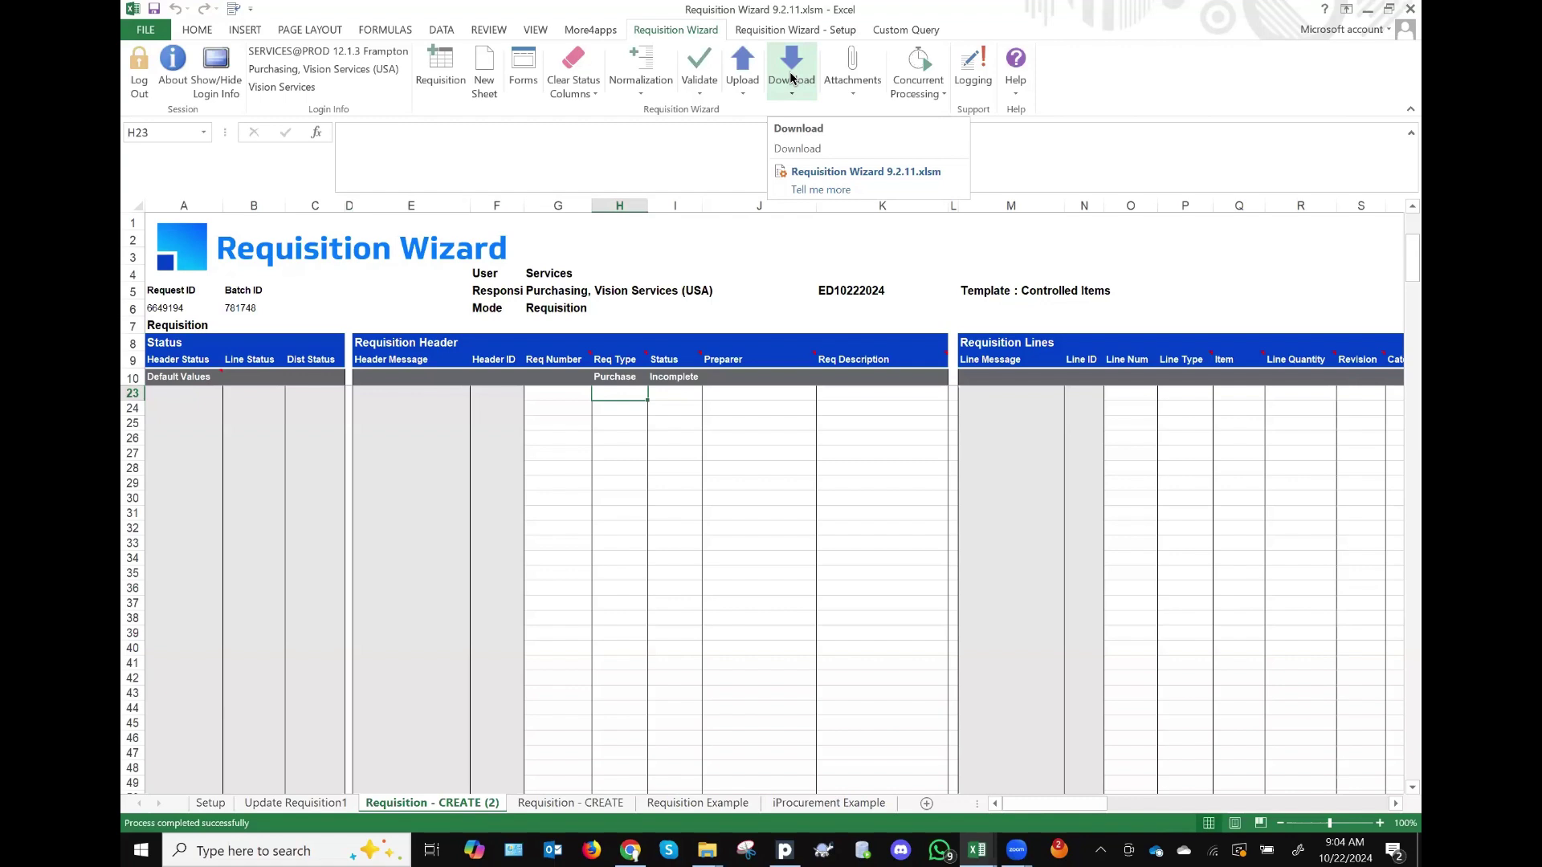
click(690, 393)
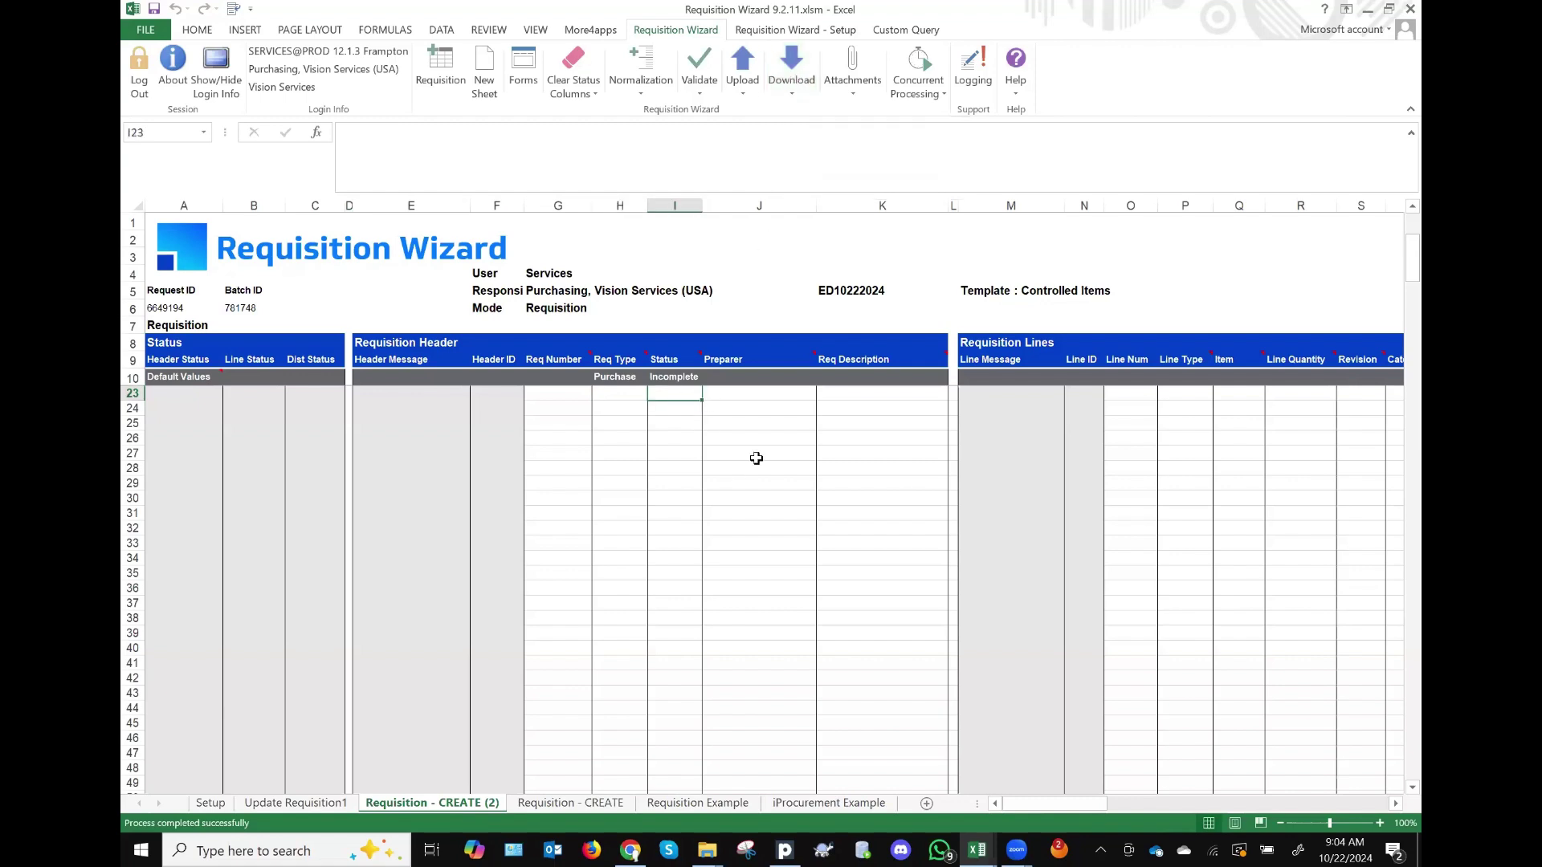
scroll(1005, 497, right, 4)
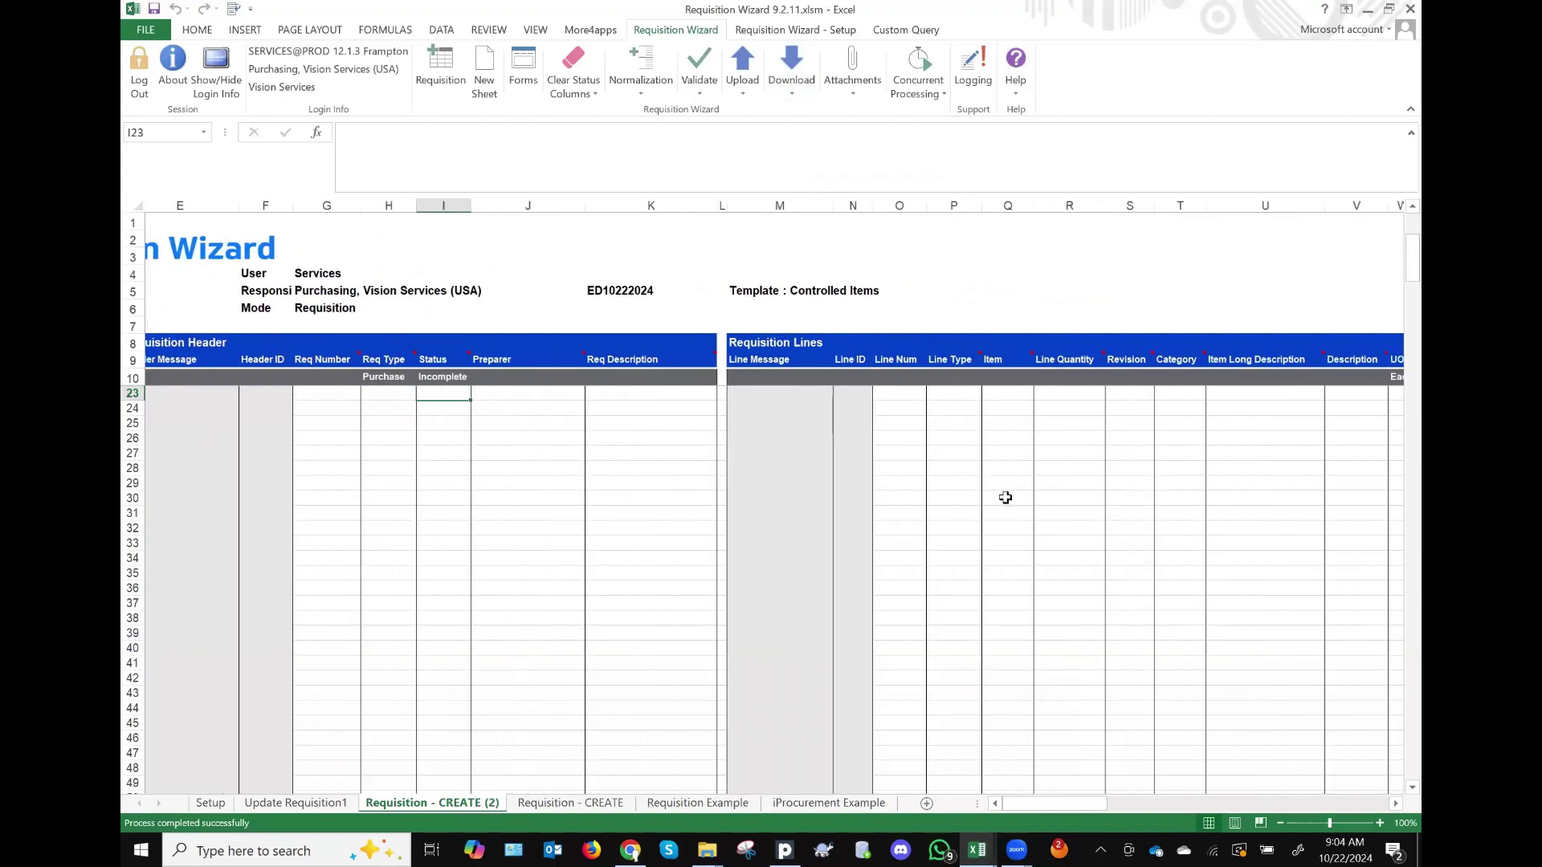
scroll(1005, 497, right, 2)
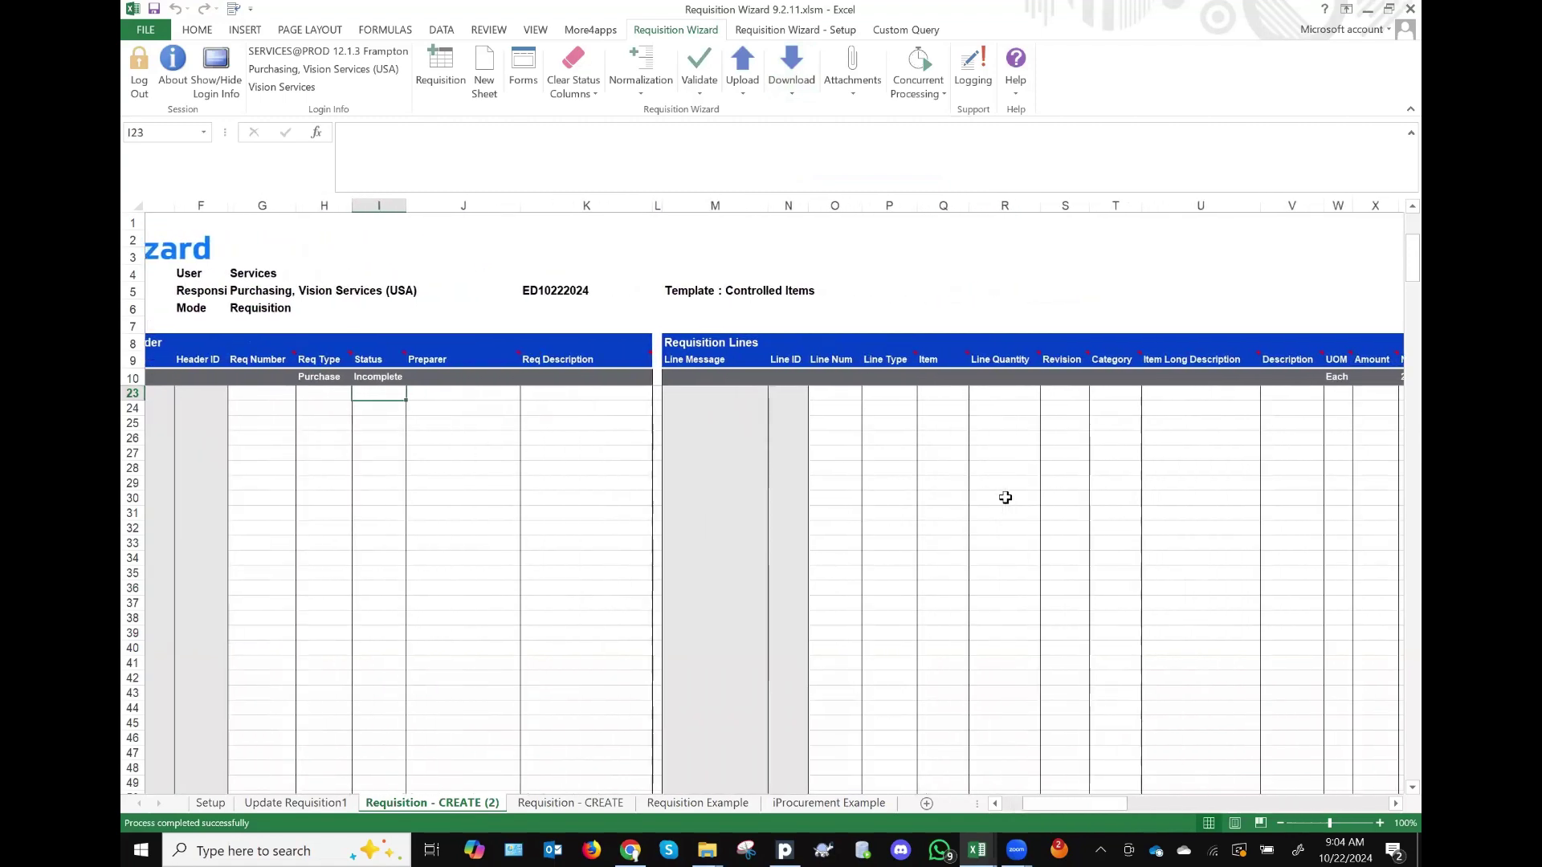
scroll(717, 358, left, 3)
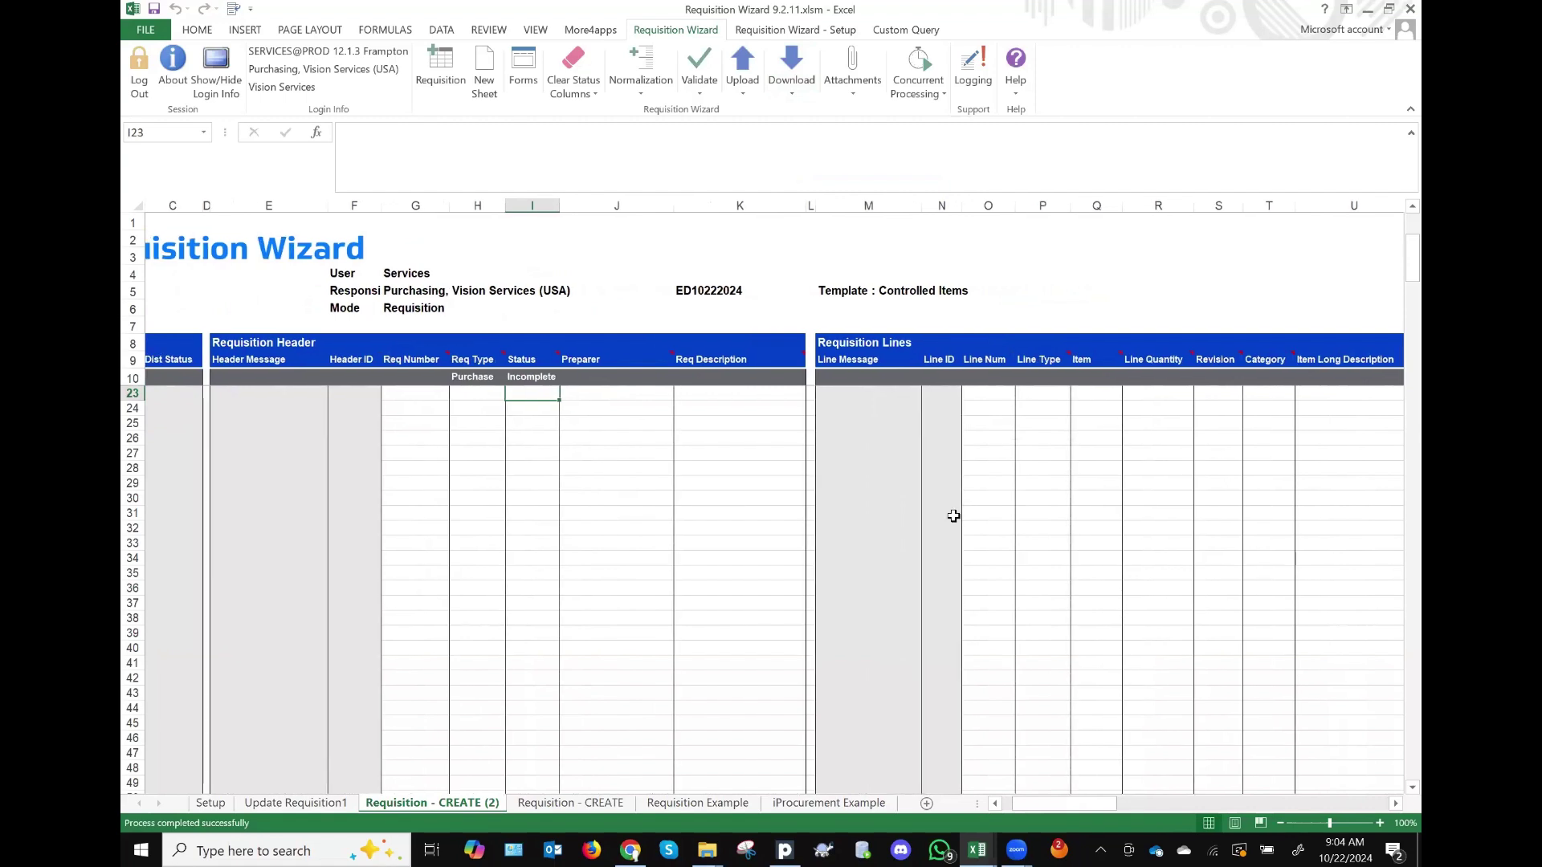
scroll(953, 517, right, 1)
scroll(953, 516, right, 2)
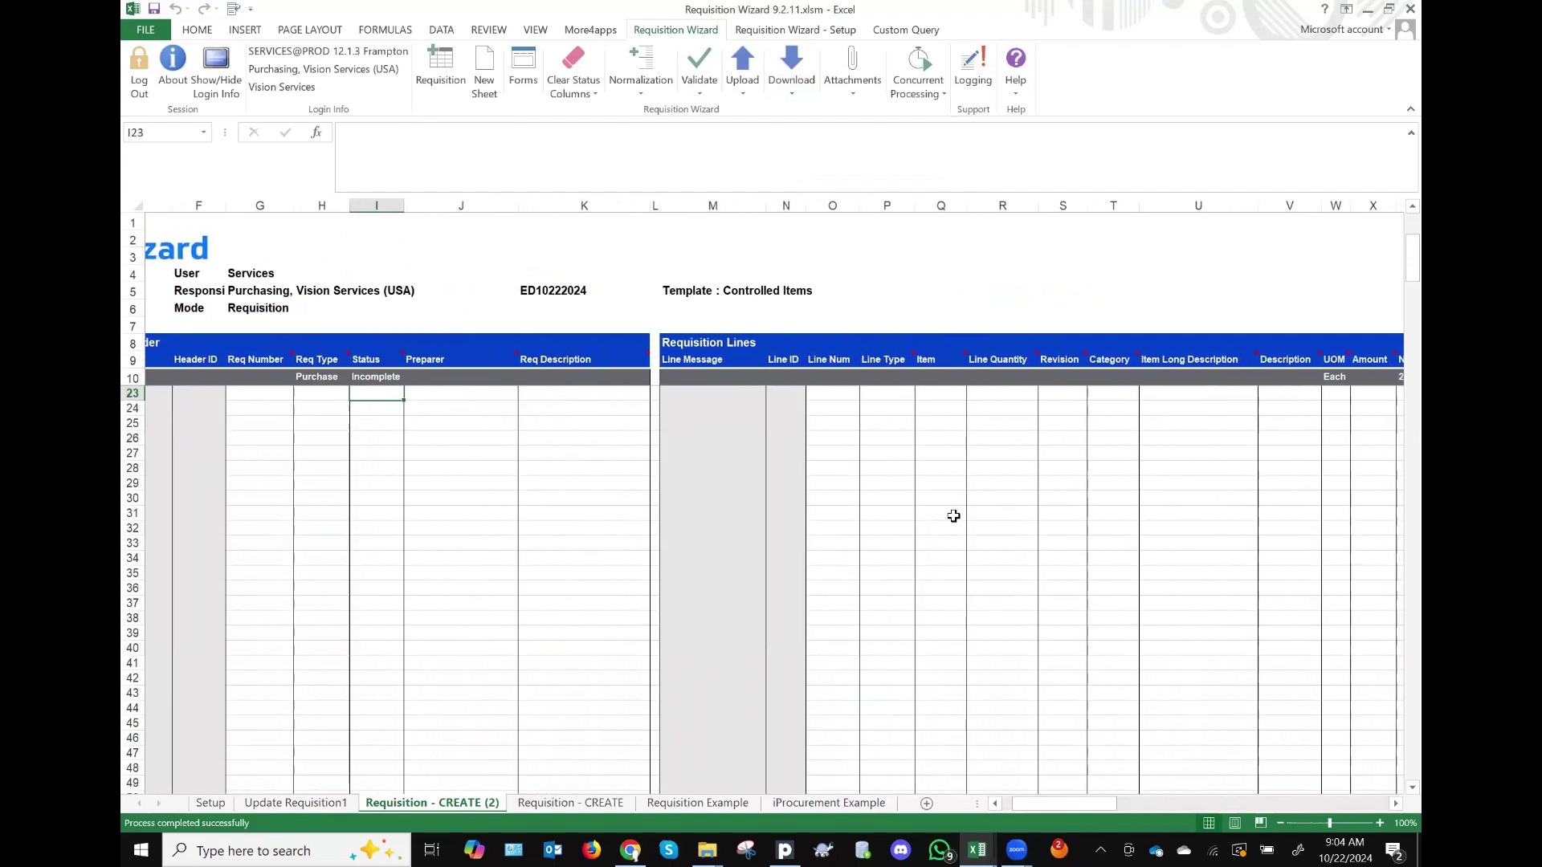
scroll(953, 517, right, 1)
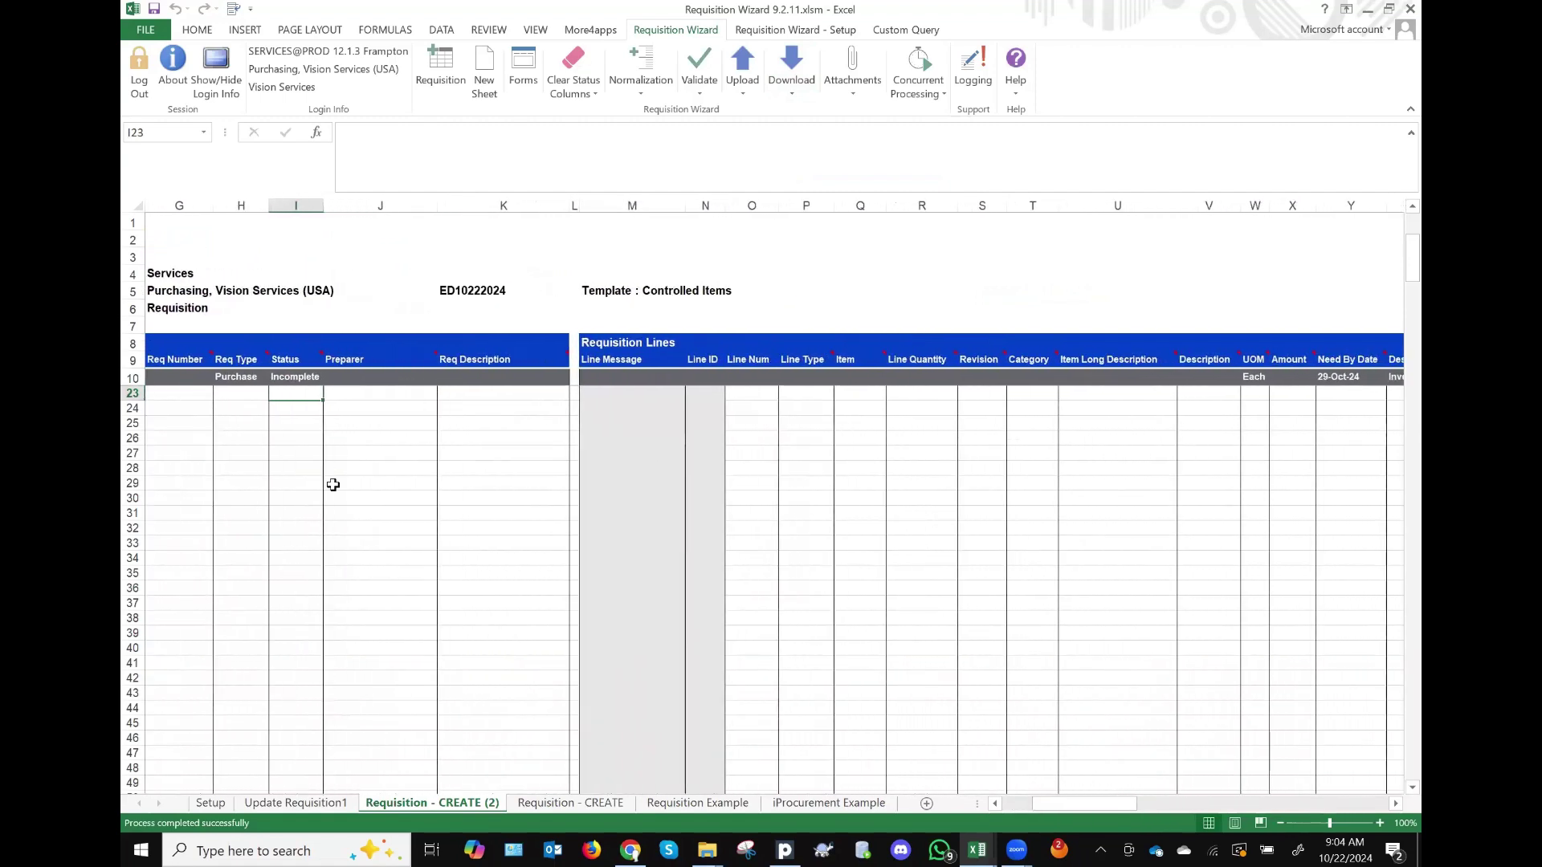
scroll(984, 475, right, 12)
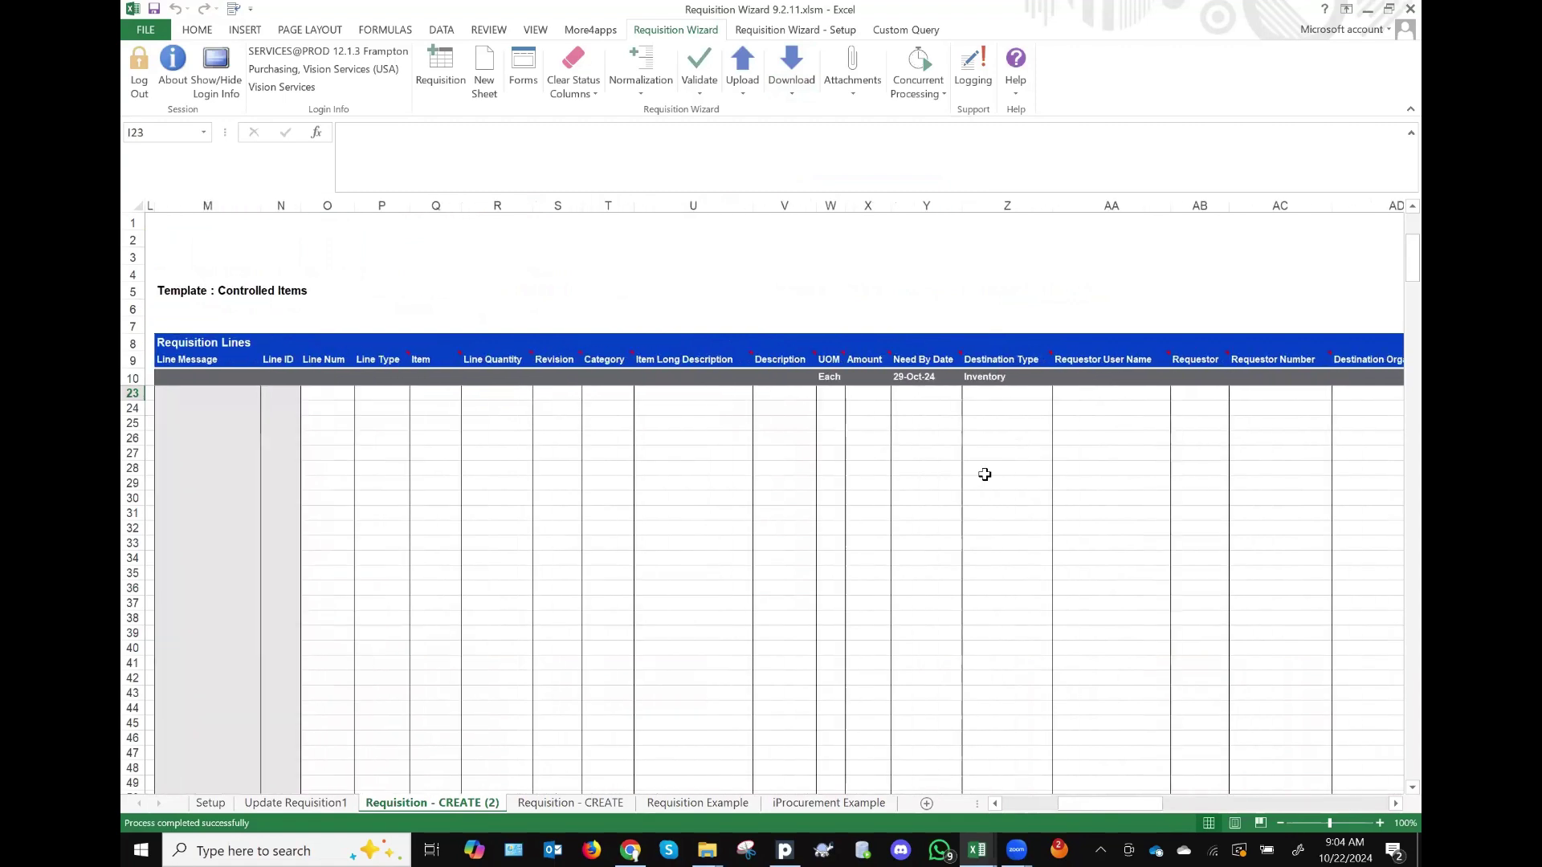
scroll(984, 474, right, 17)
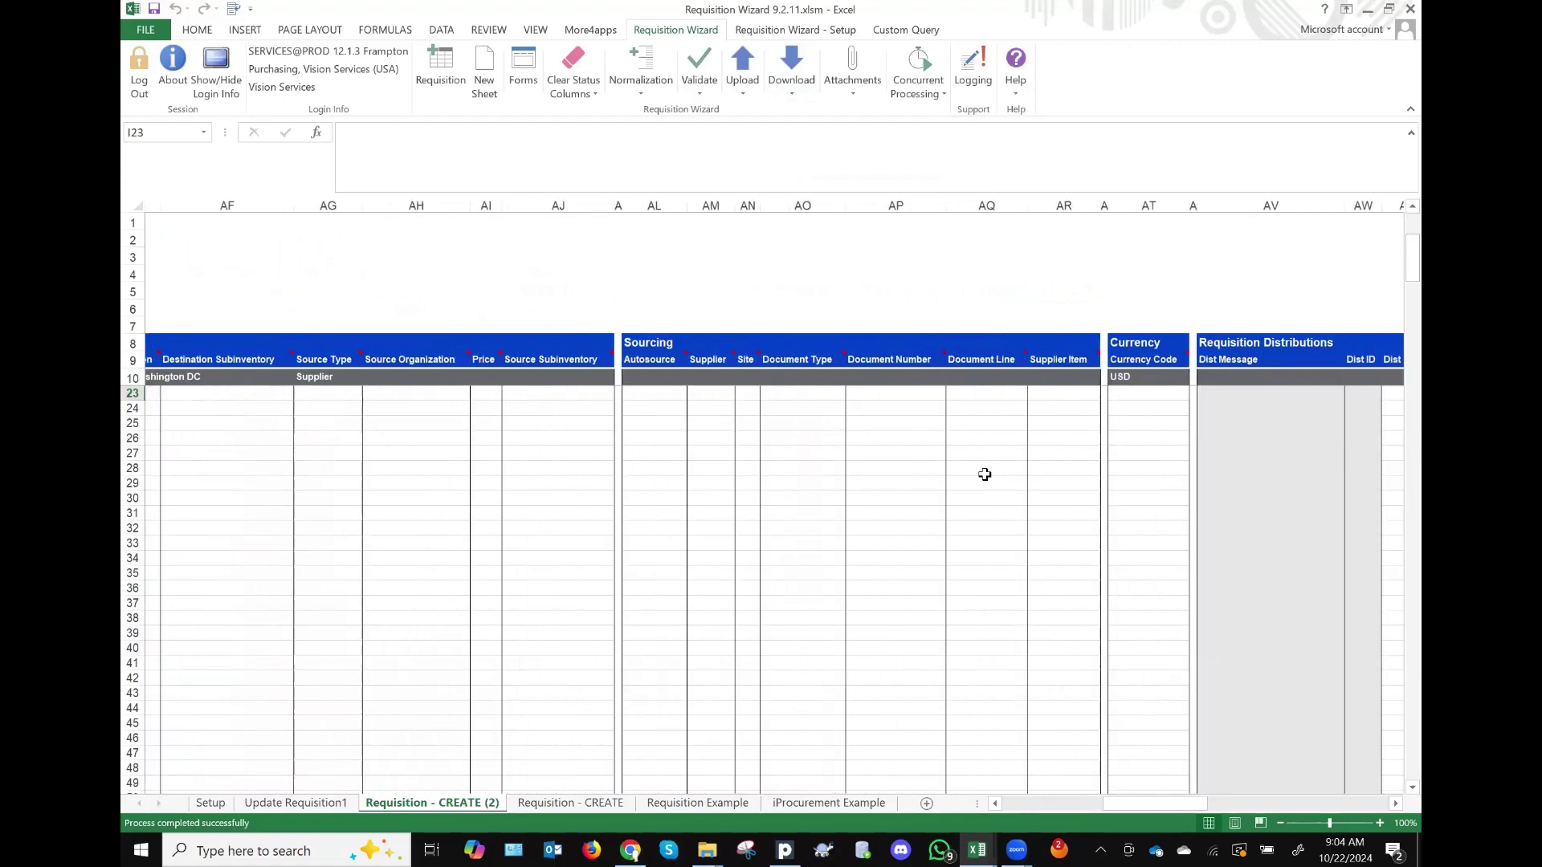
scroll(984, 474, right, 3)
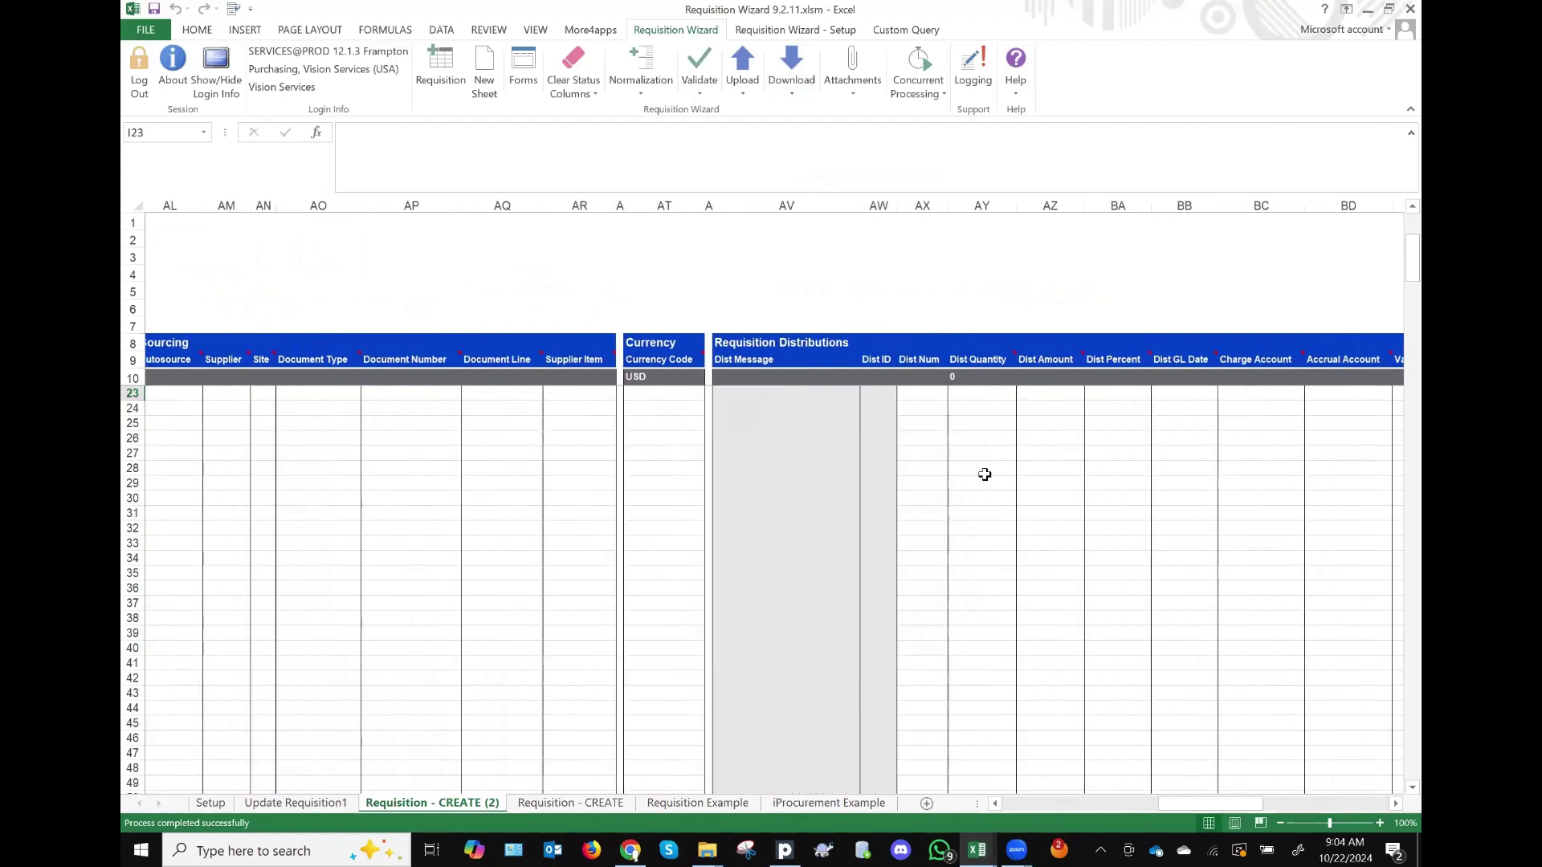
scroll(966, 471, right, 4)
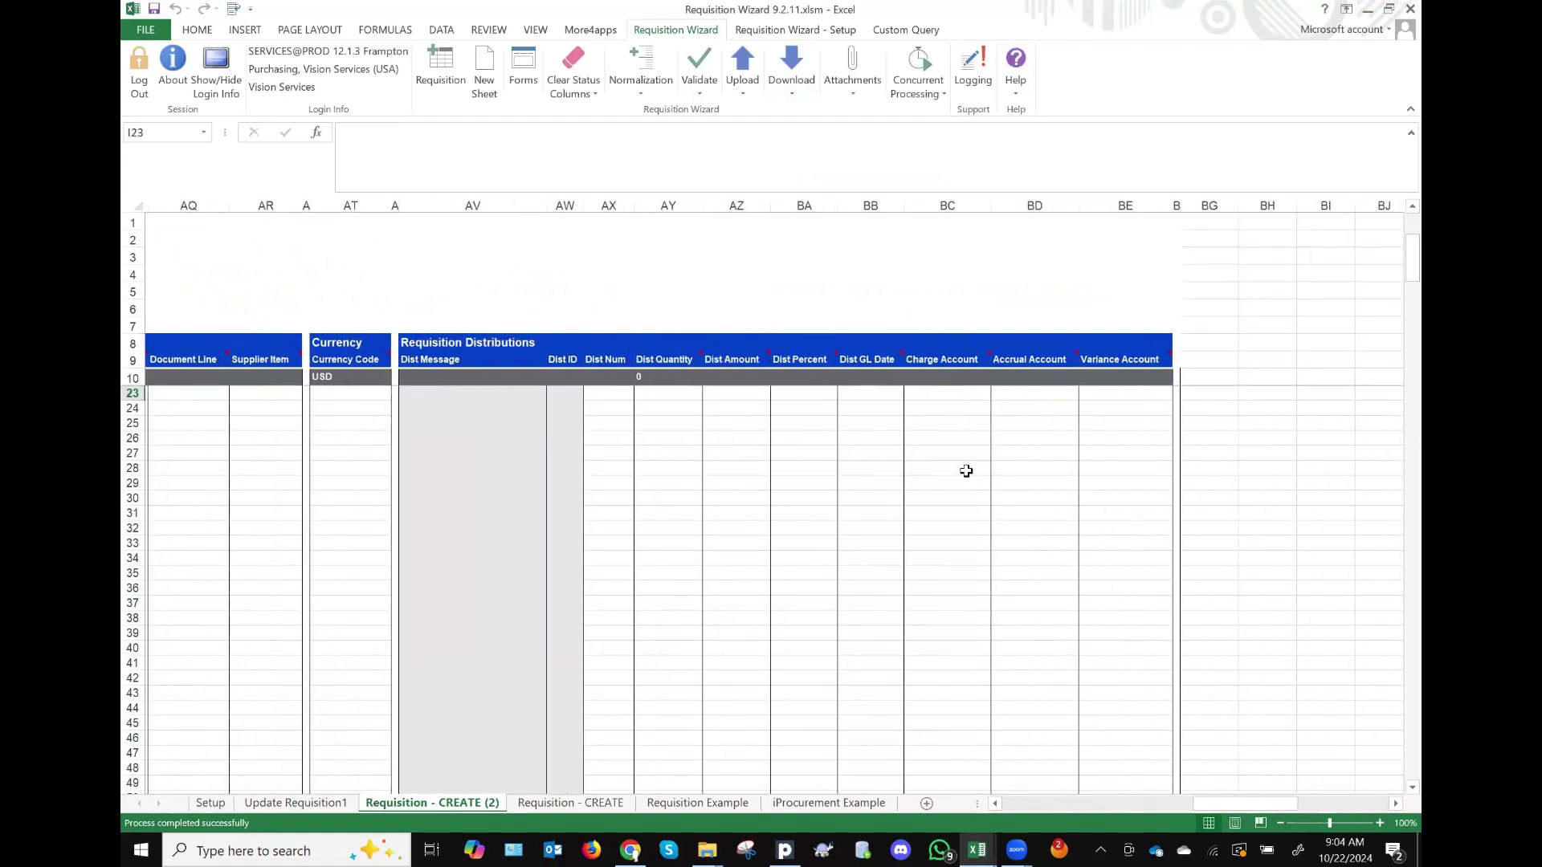
Step: Review the columns back from Requisition Distributions through Sourcing and Requisition Lines to the Requisition Header
scroll(966, 471, left, 2)
scroll(965, 471, left, 5)
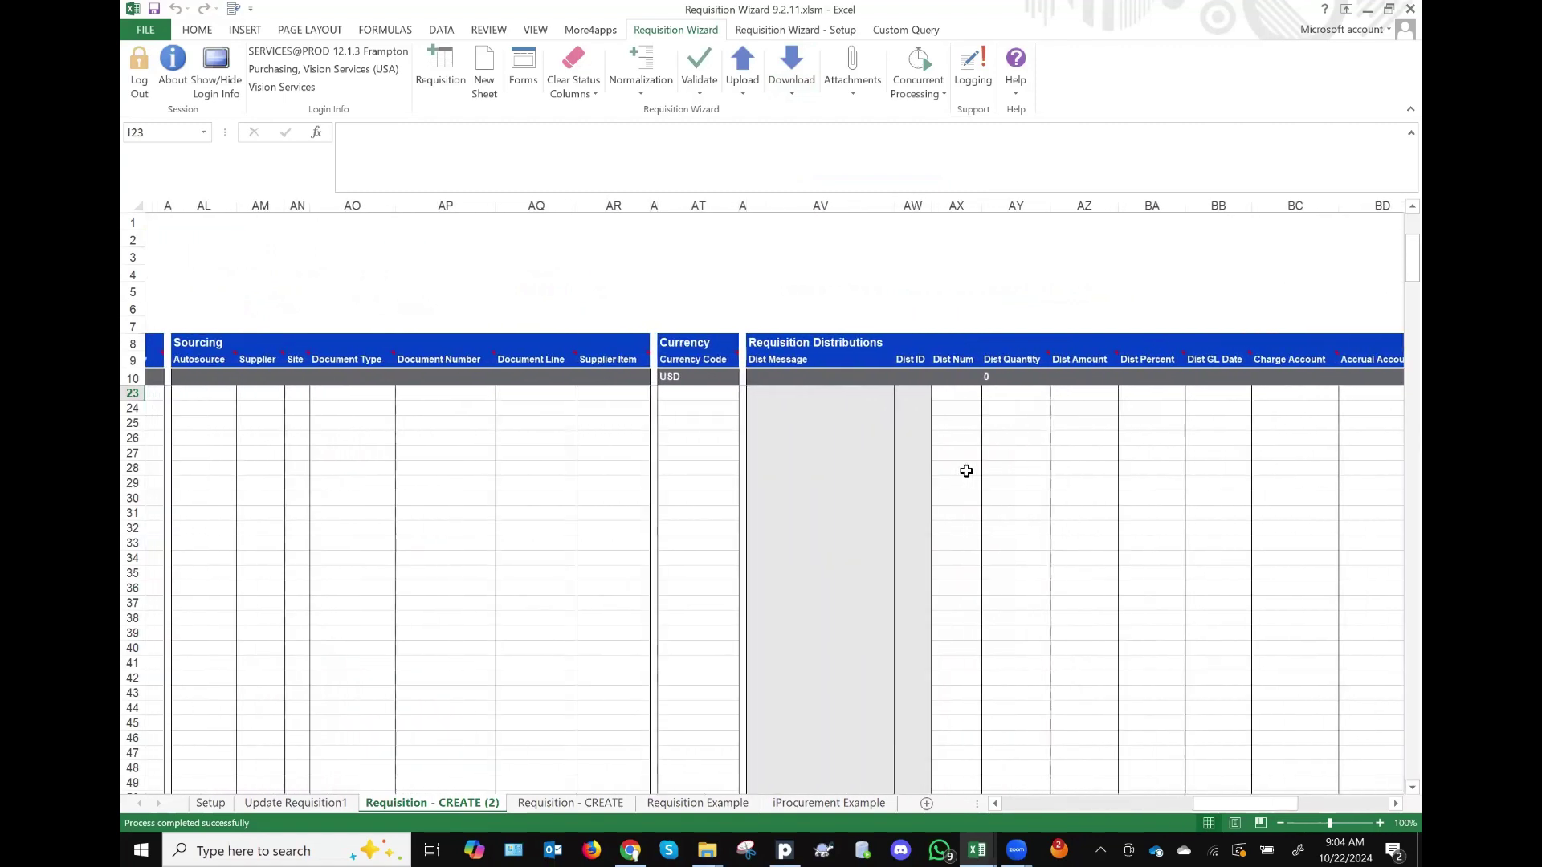
scroll(965, 471, left, 6)
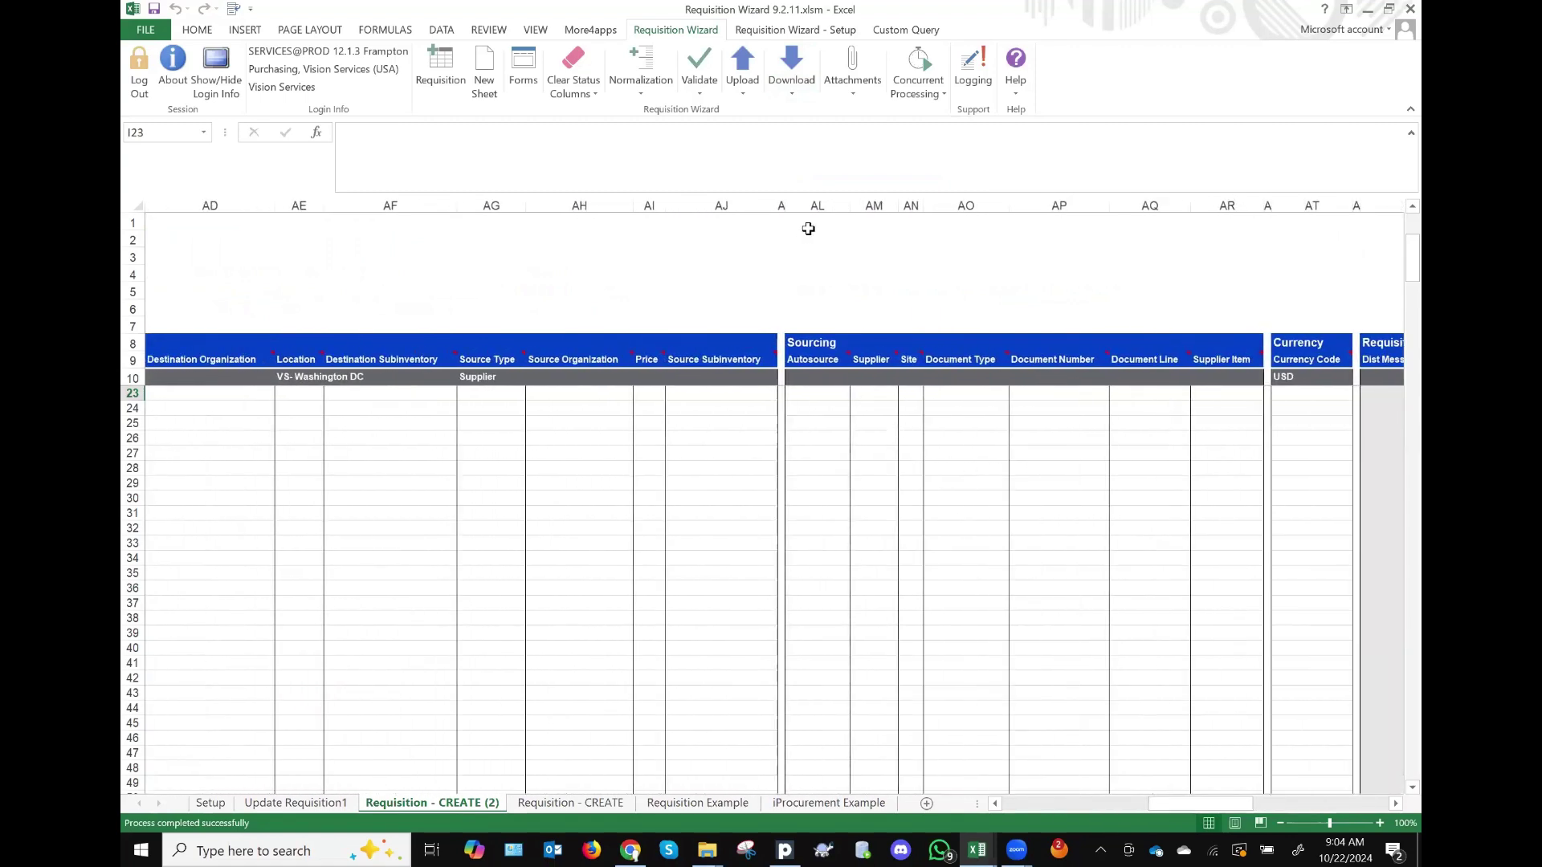
scroll(1132, 464, right, 4)
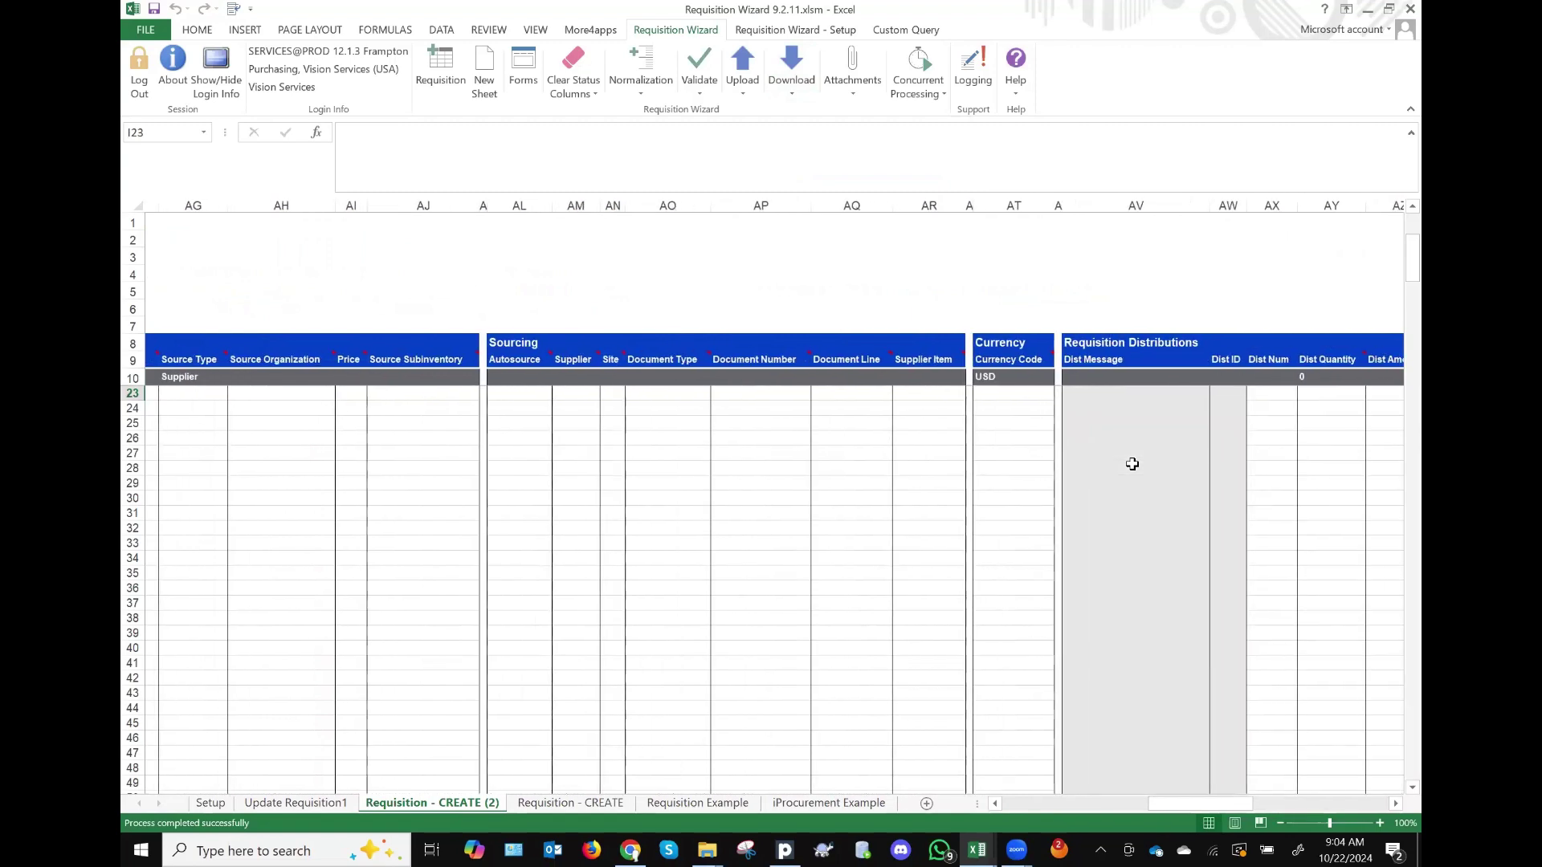
scroll(1132, 464, left, 3)
scroll(1132, 464, left, 4)
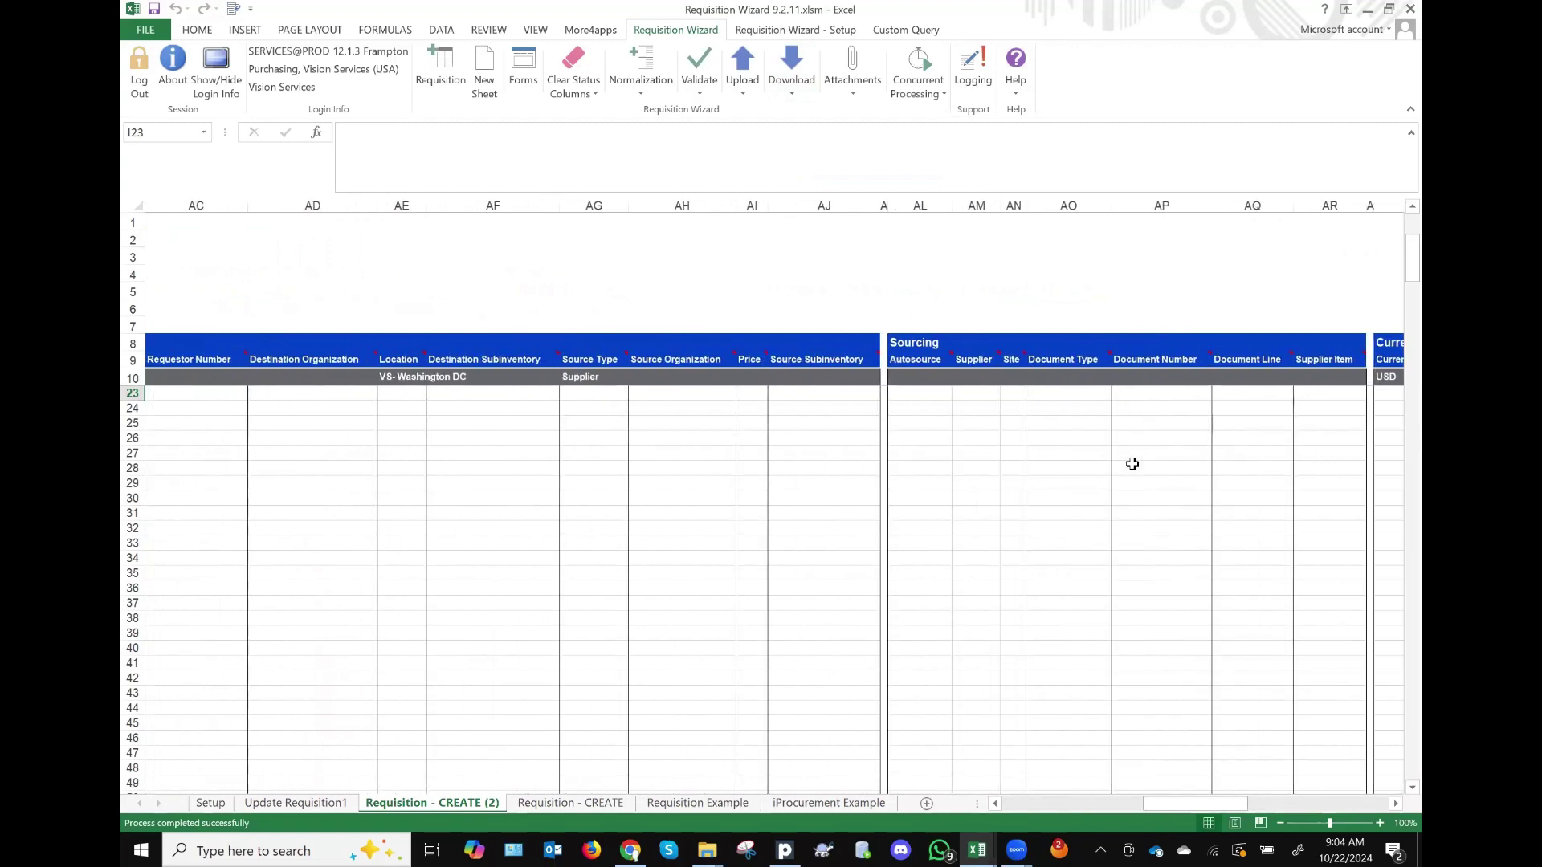
scroll(1133, 464, left, 6)
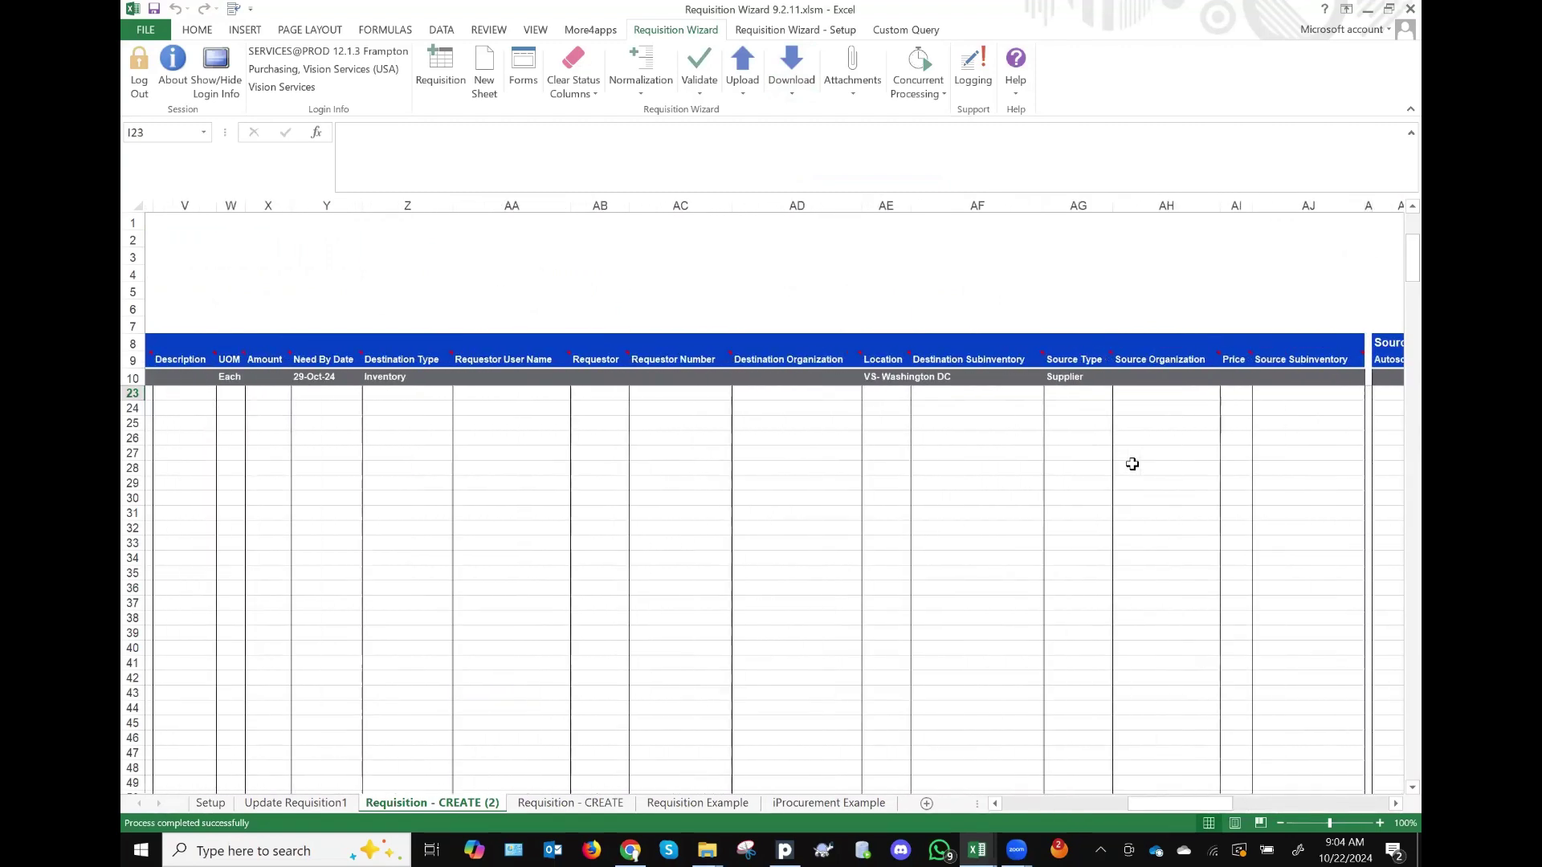
scroll(1132, 464, left, 5)
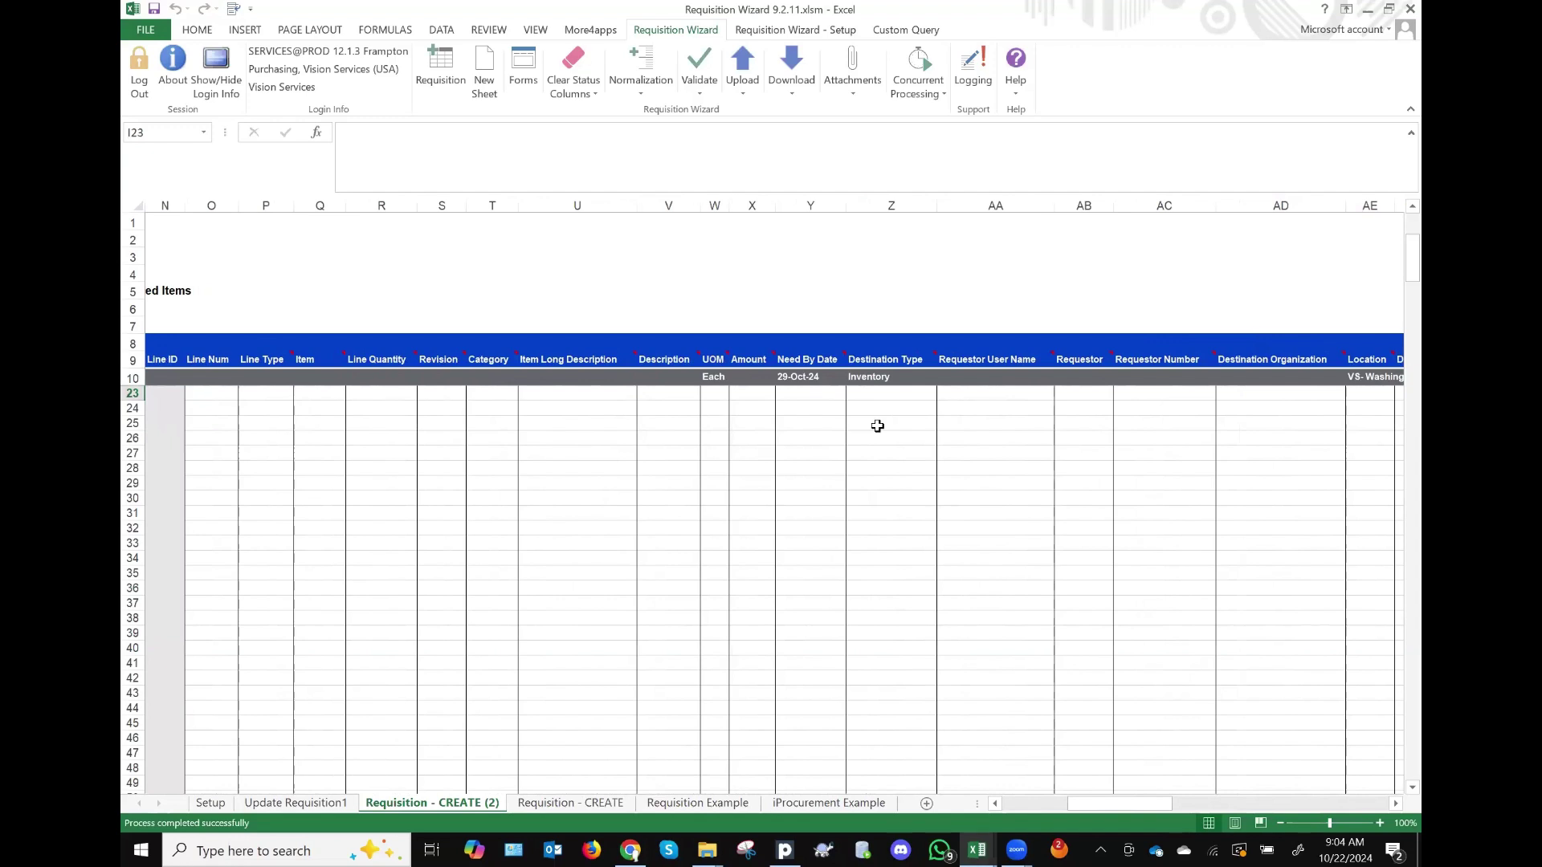
scroll(883, 425, left, 5)
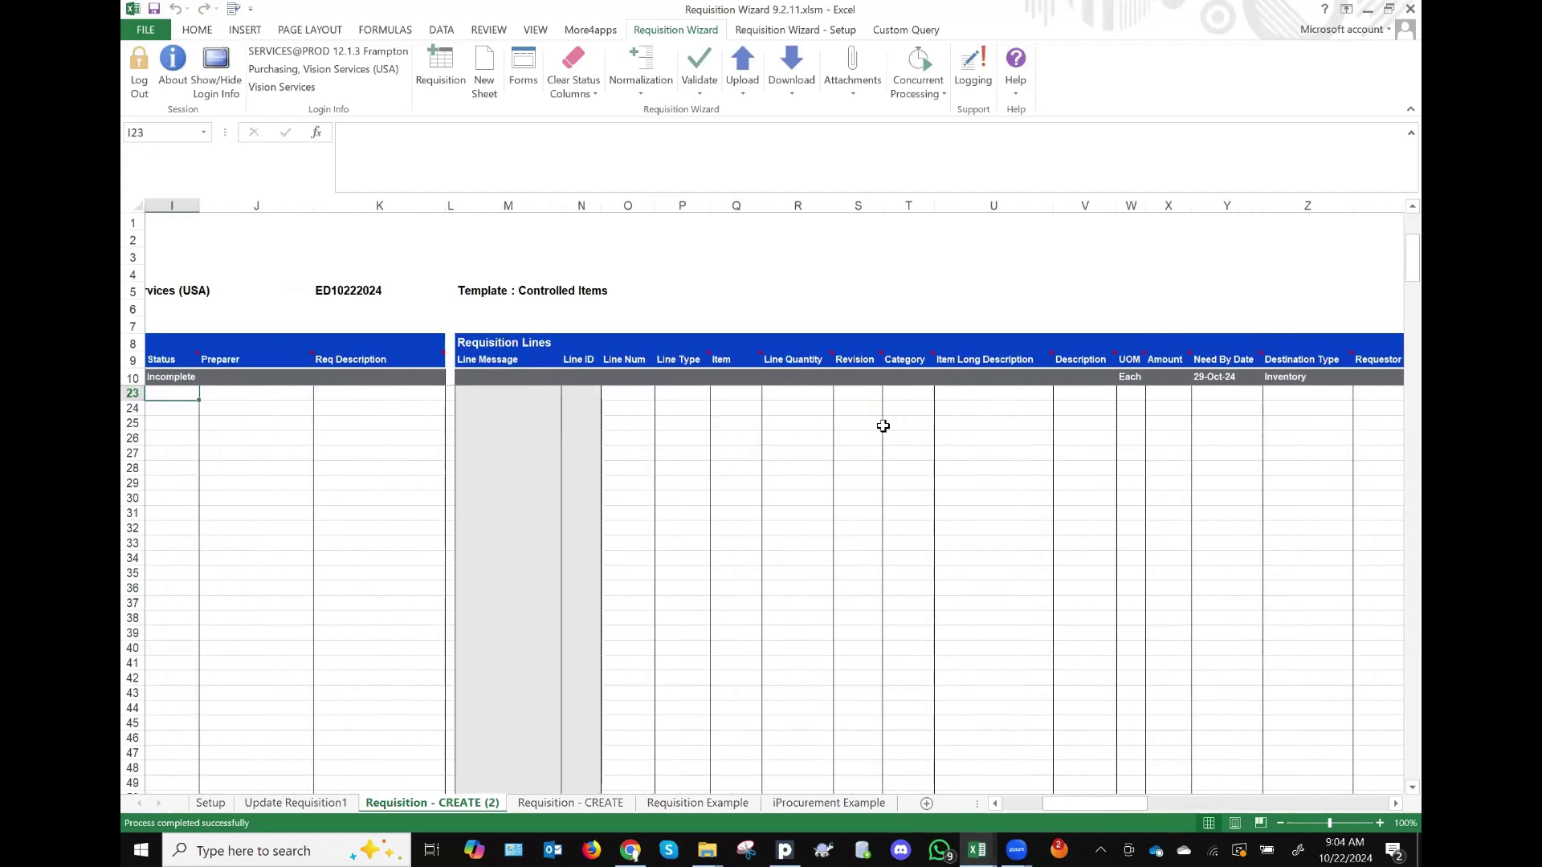
scroll(883, 425, left, 4)
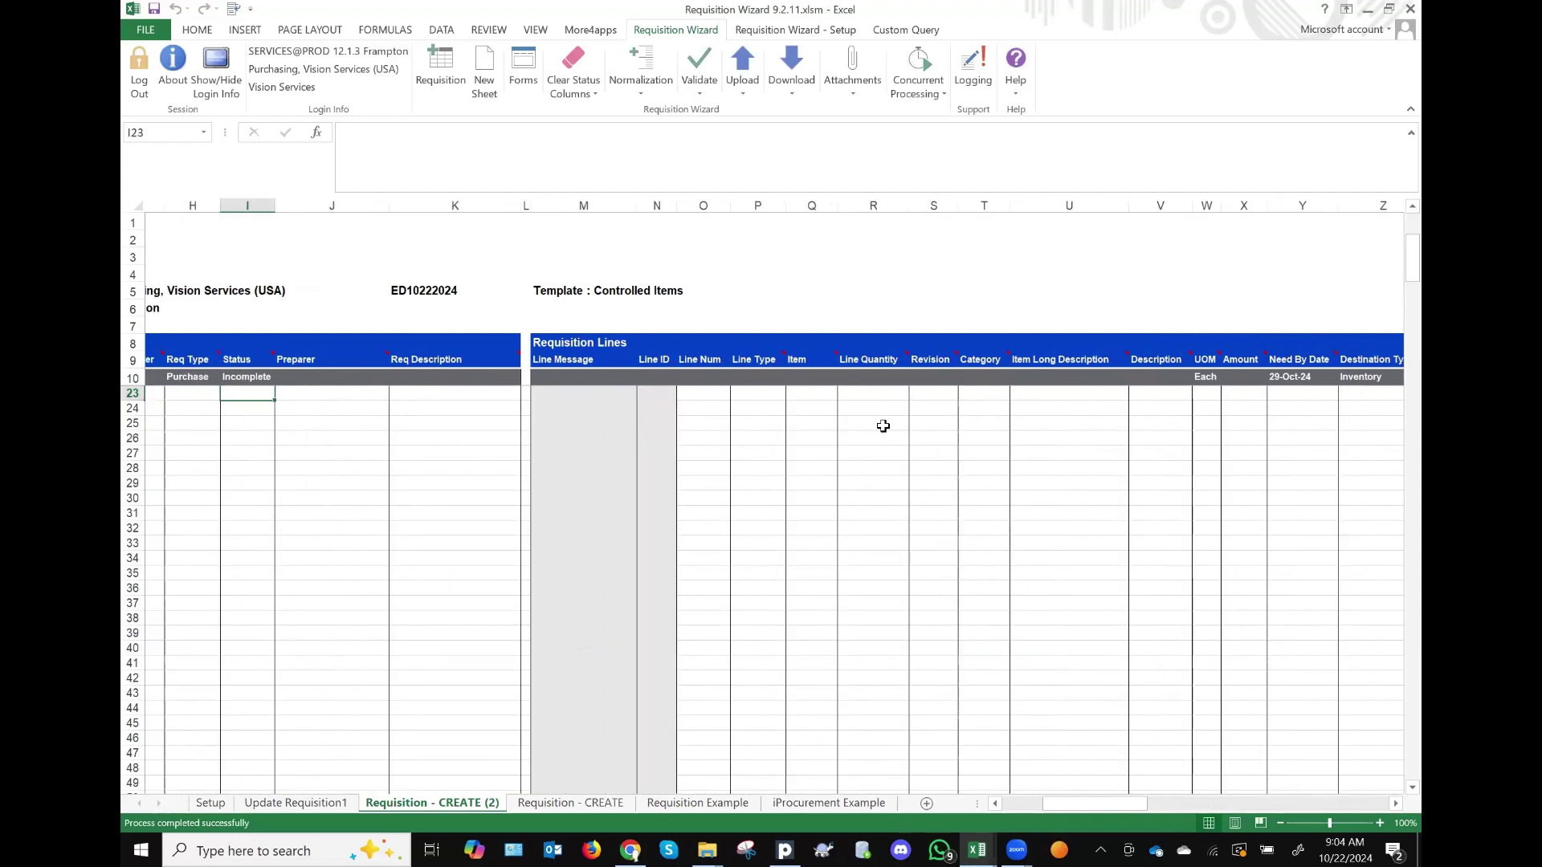
scroll(615, 413, left, 2)
scroll(614, 412, left, 2)
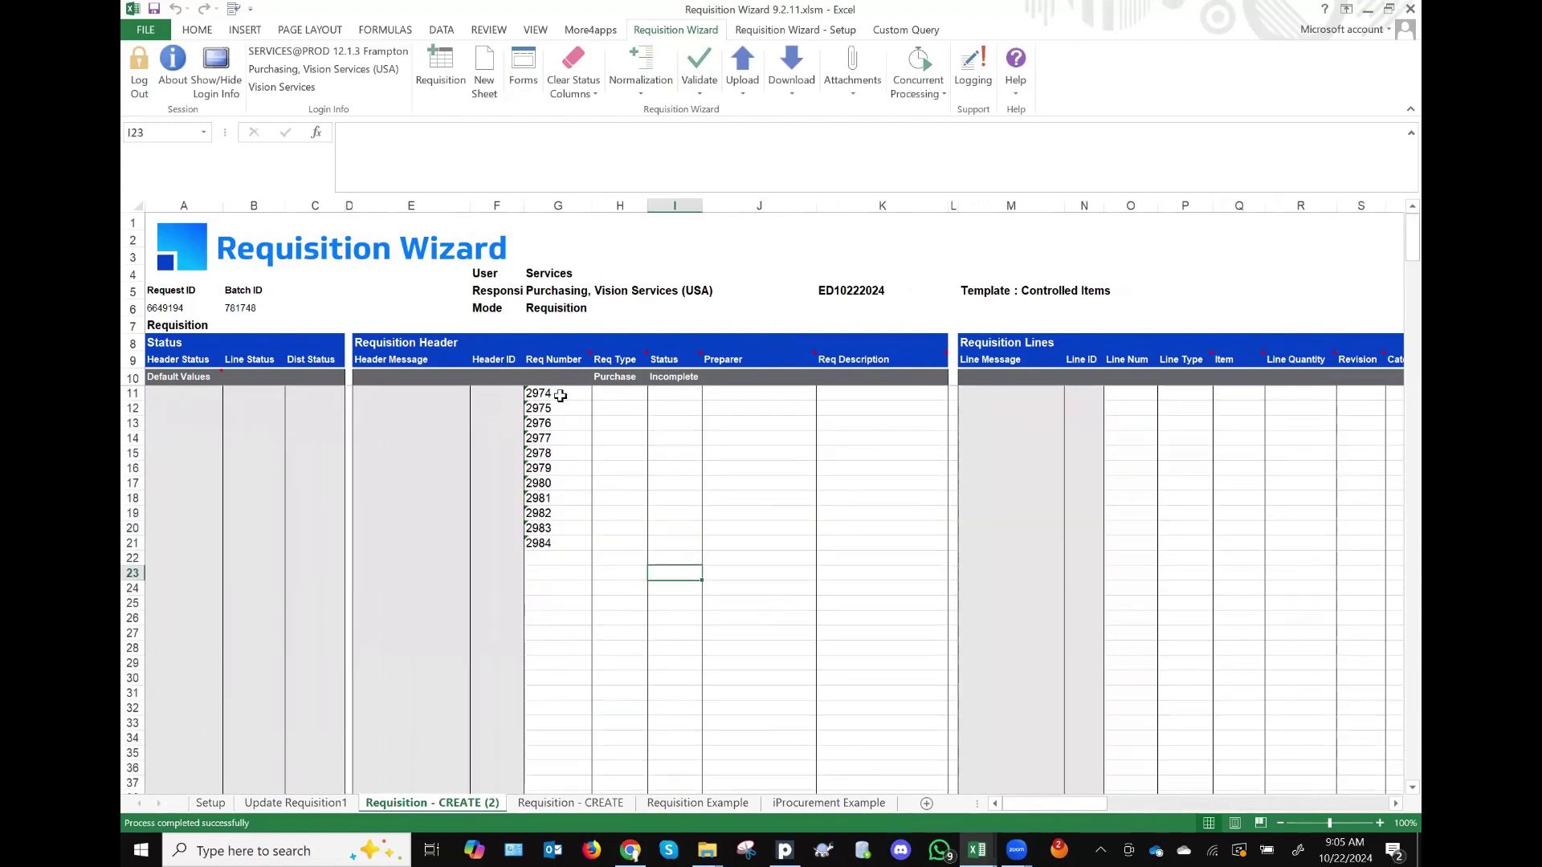
Step: Download requisitions using the sheet data for the requisition numbers in G11:G21, and clear the download criteria
drag(560, 395, 554, 544)
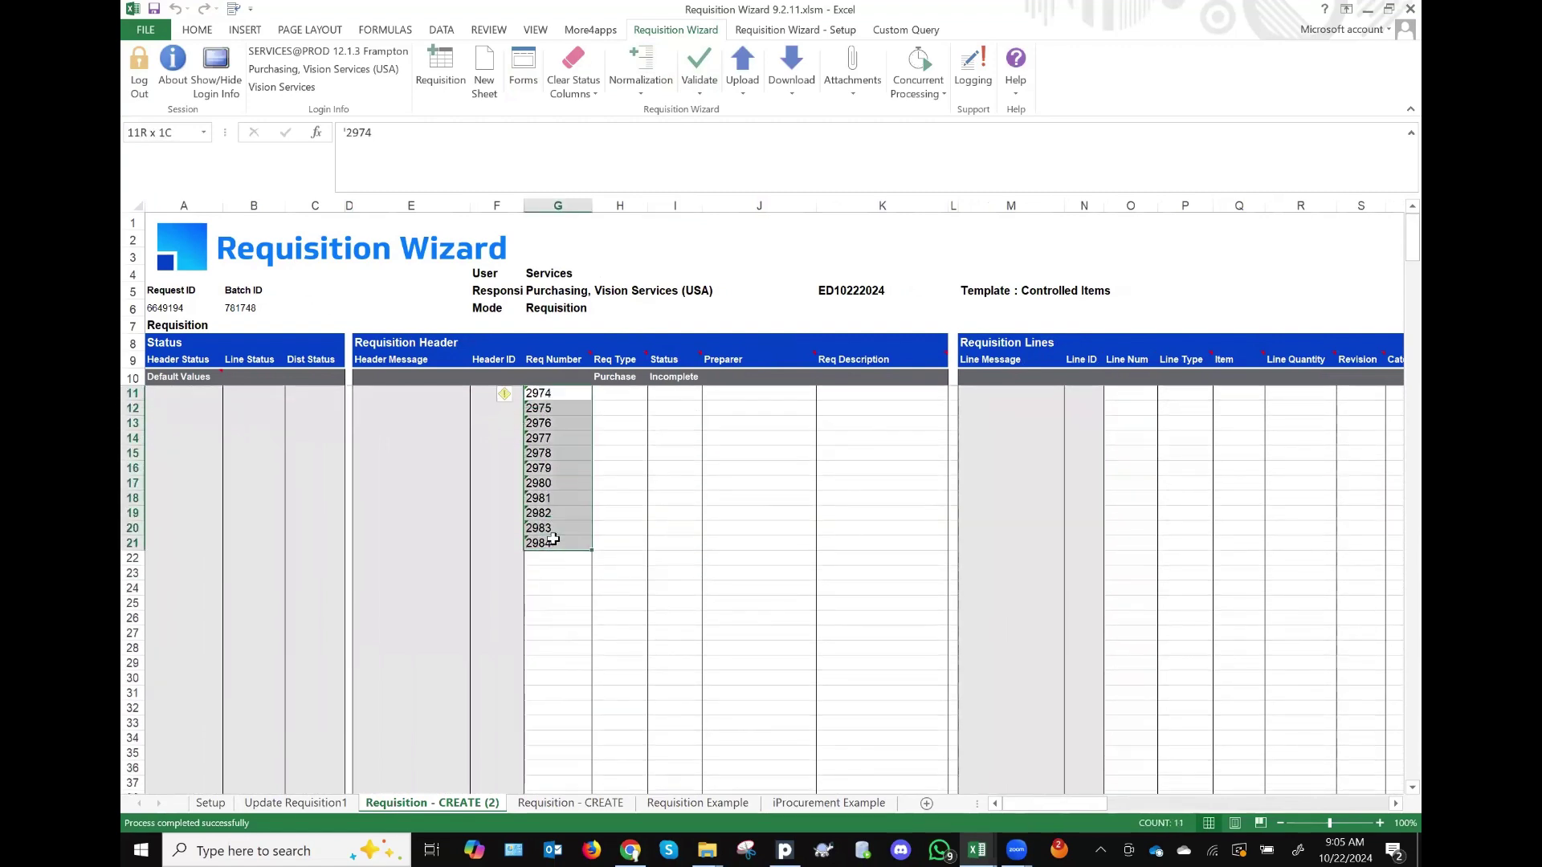
click(805, 86)
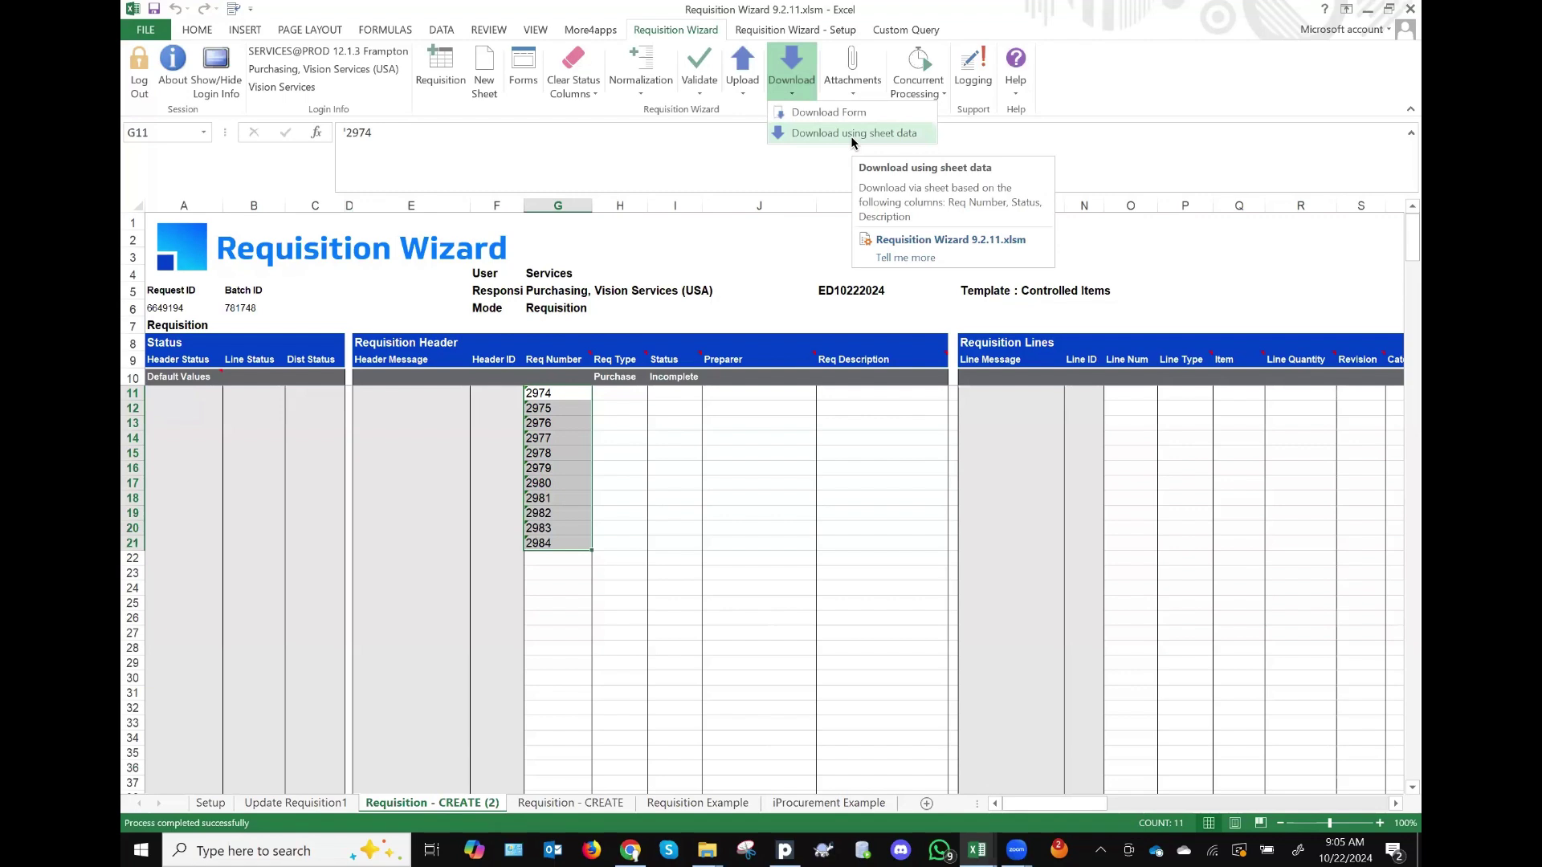
click(852, 136)
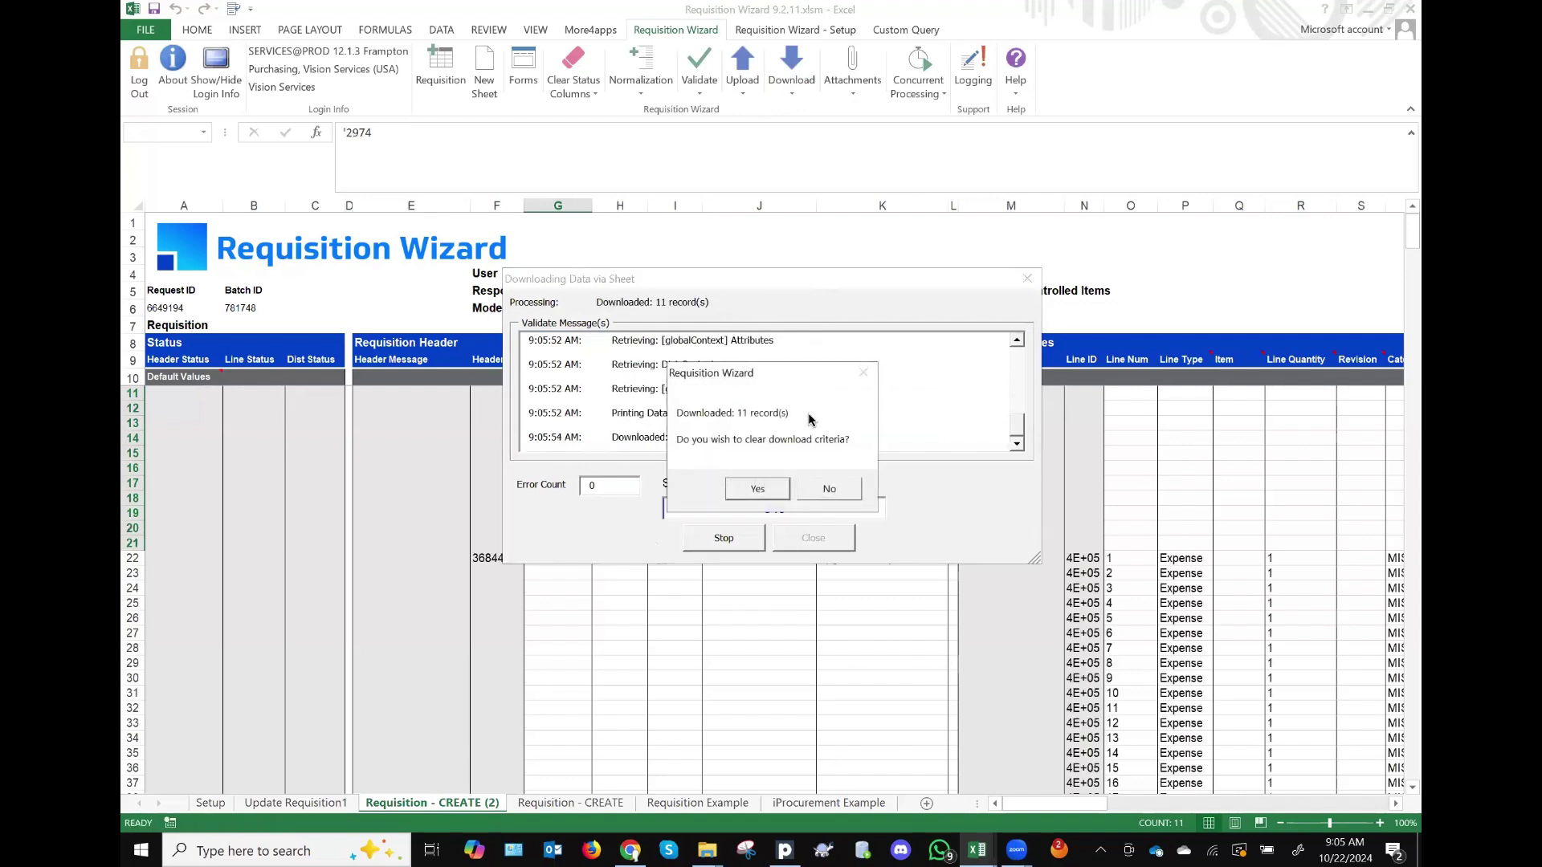
click(757, 492)
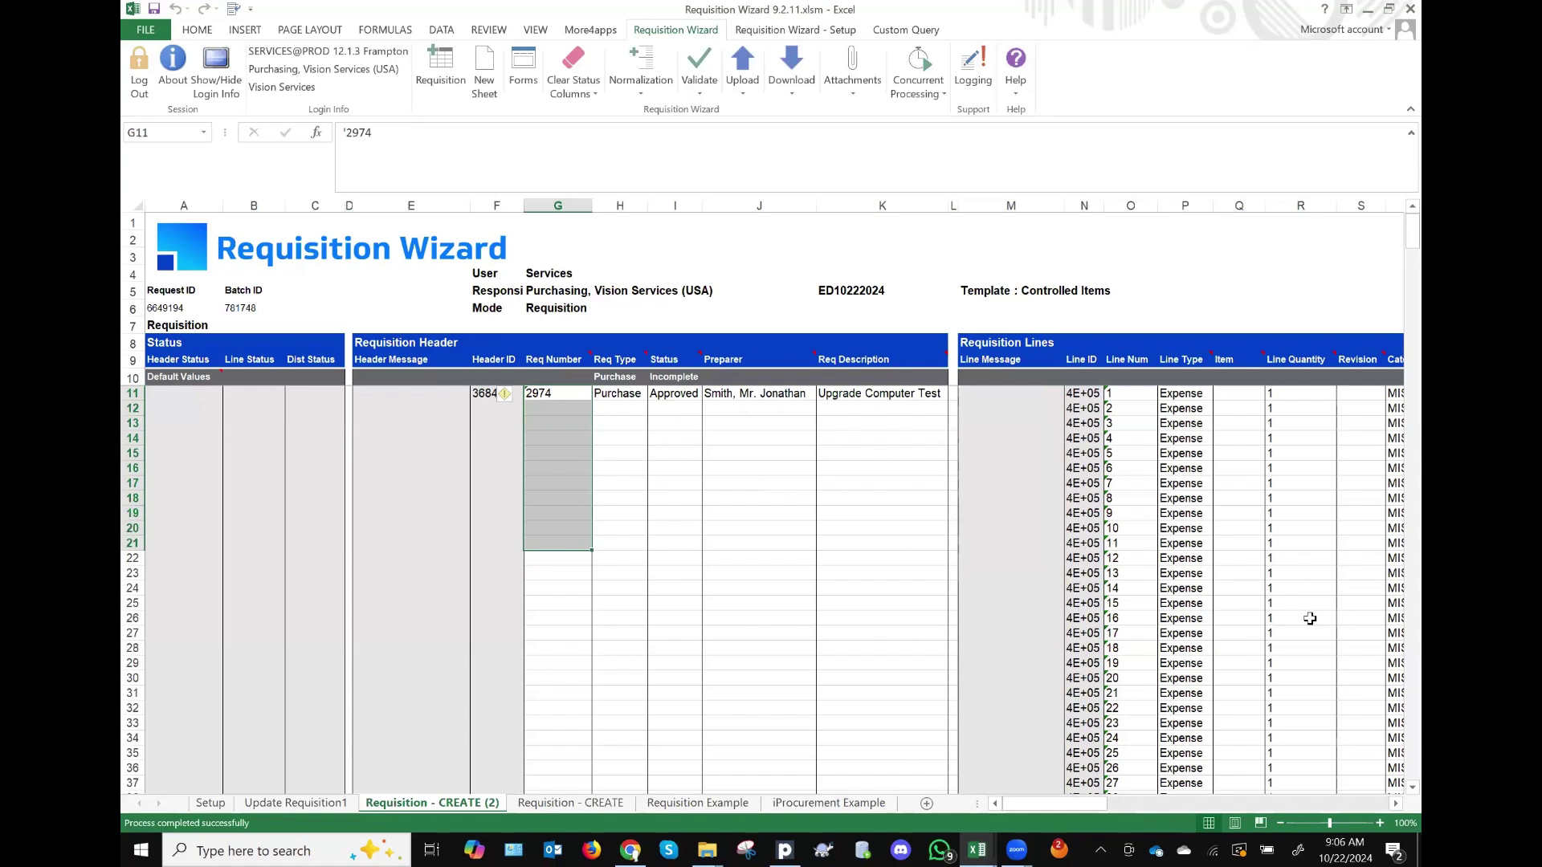
Step: Examine the downloaded requisitions, checking the header details, line items, need-by dates, requestors and destination organizations
scroll(1311, 618, right, 2)
scroll(1311, 618, right, 3)
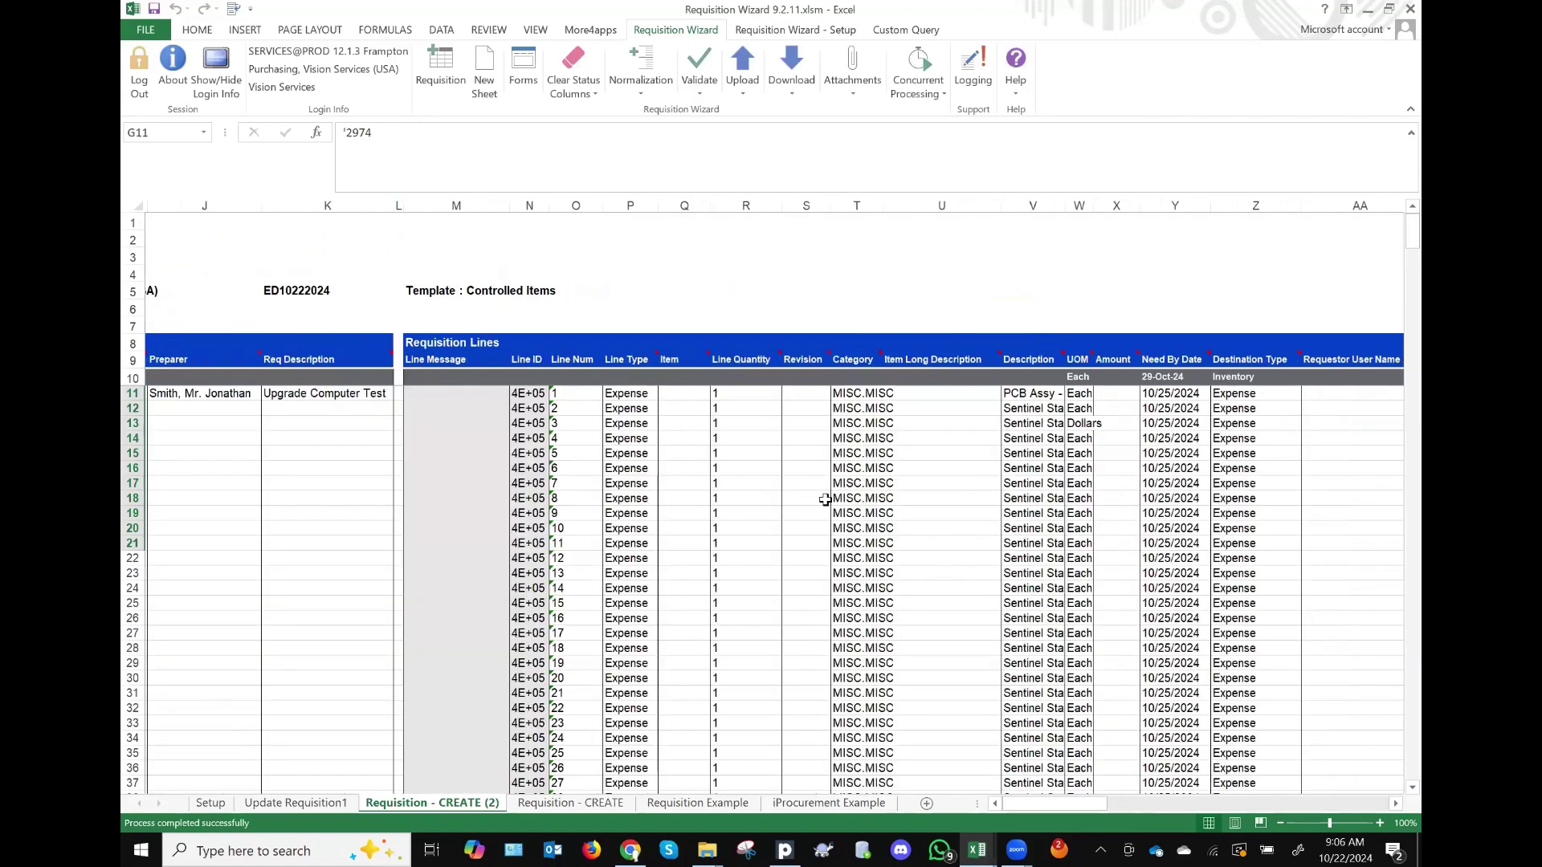
scroll(1161, 540, right, 2)
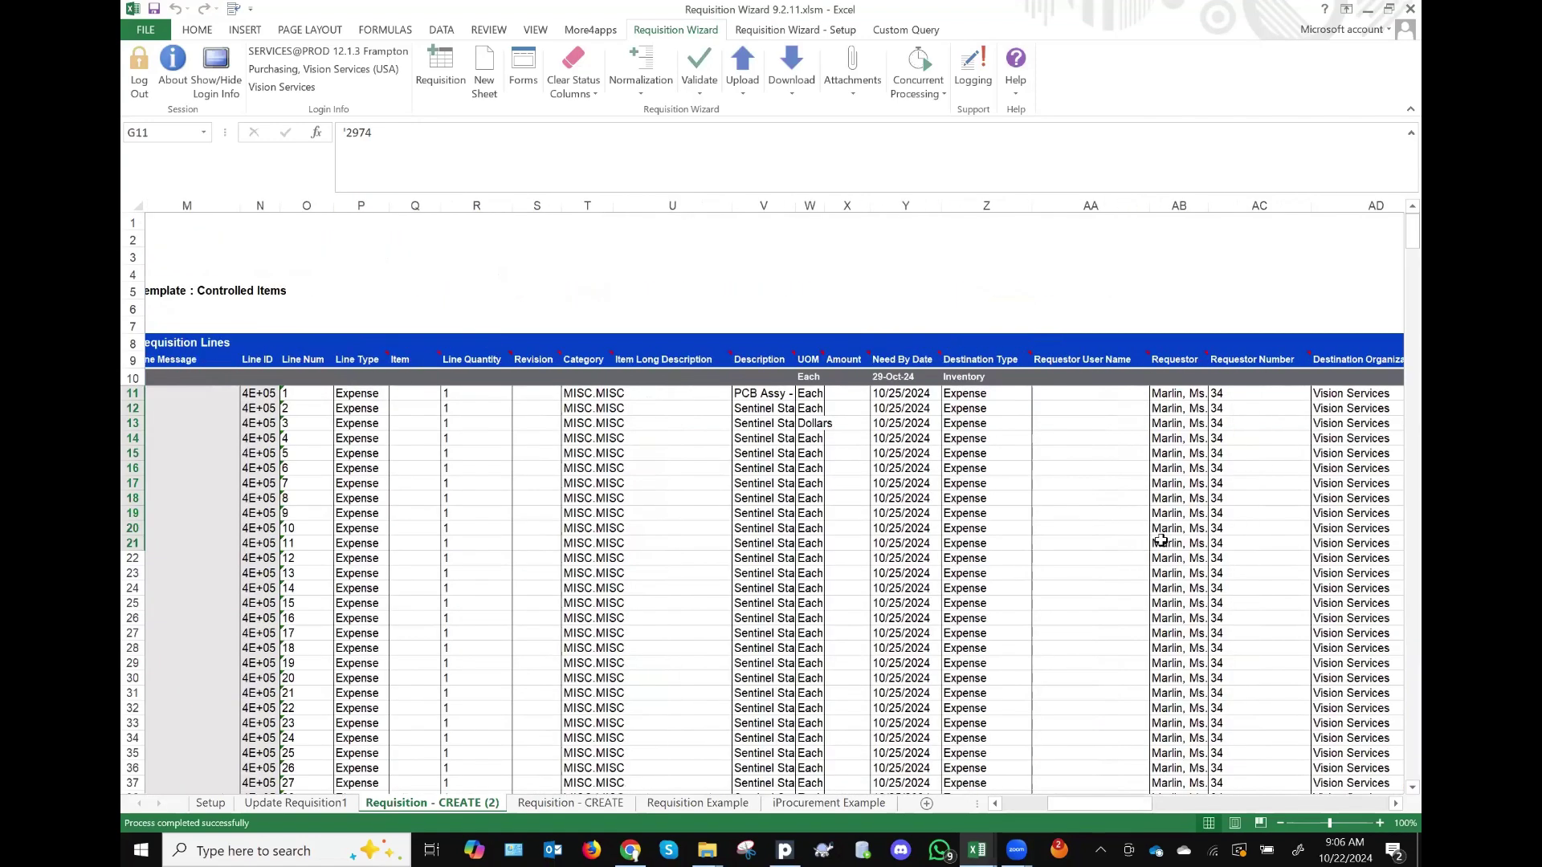
scroll(1160, 541, right, 2)
scroll(1161, 541, left, 8)
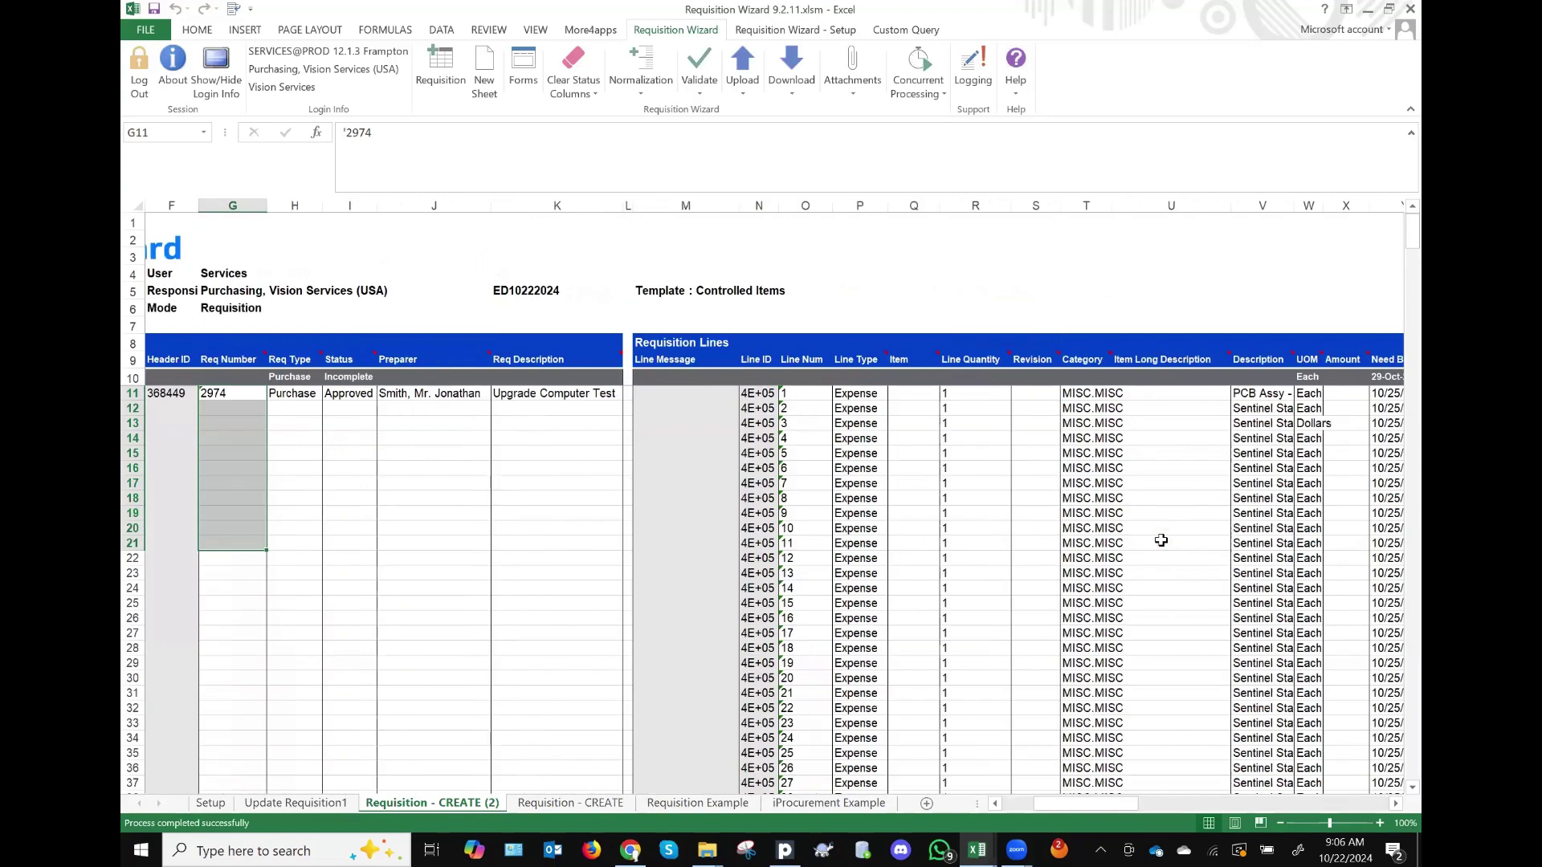
scroll(1161, 540, down, 9)
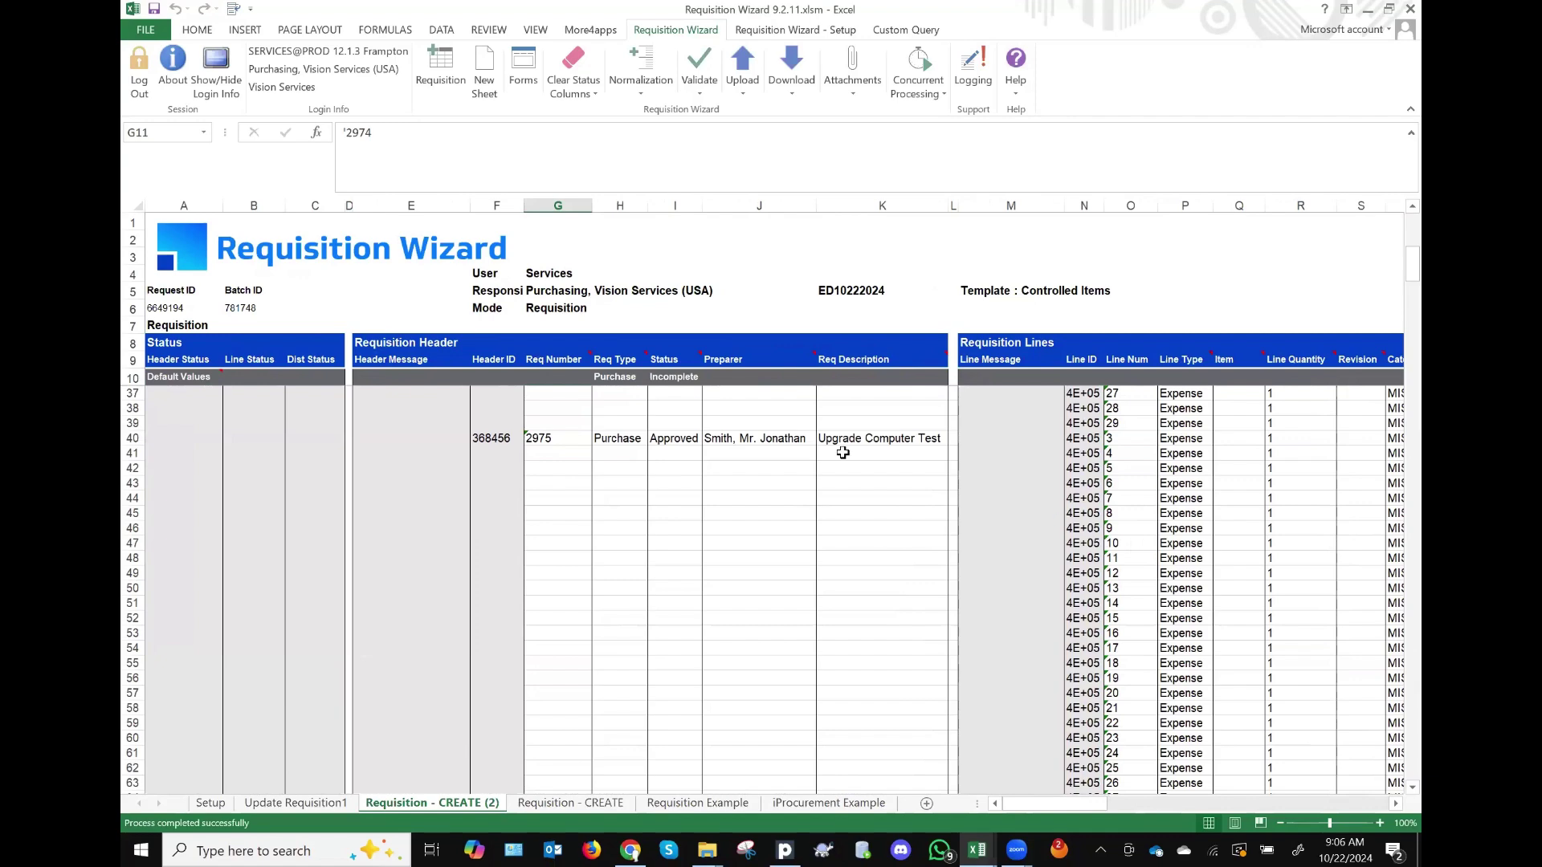
click(797, 86)
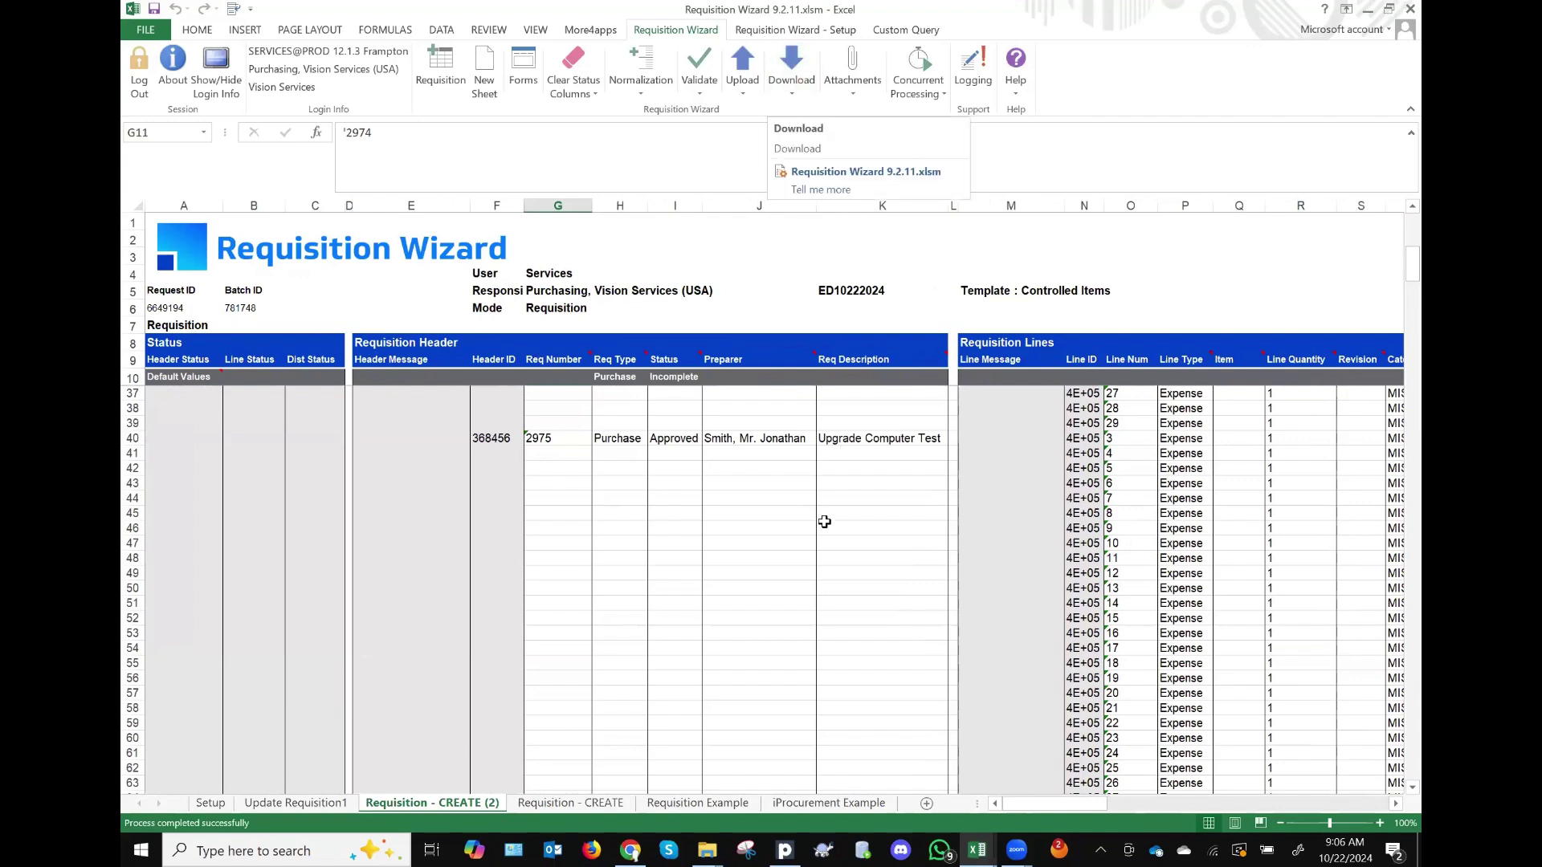
scroll(825, 522, up, 1)
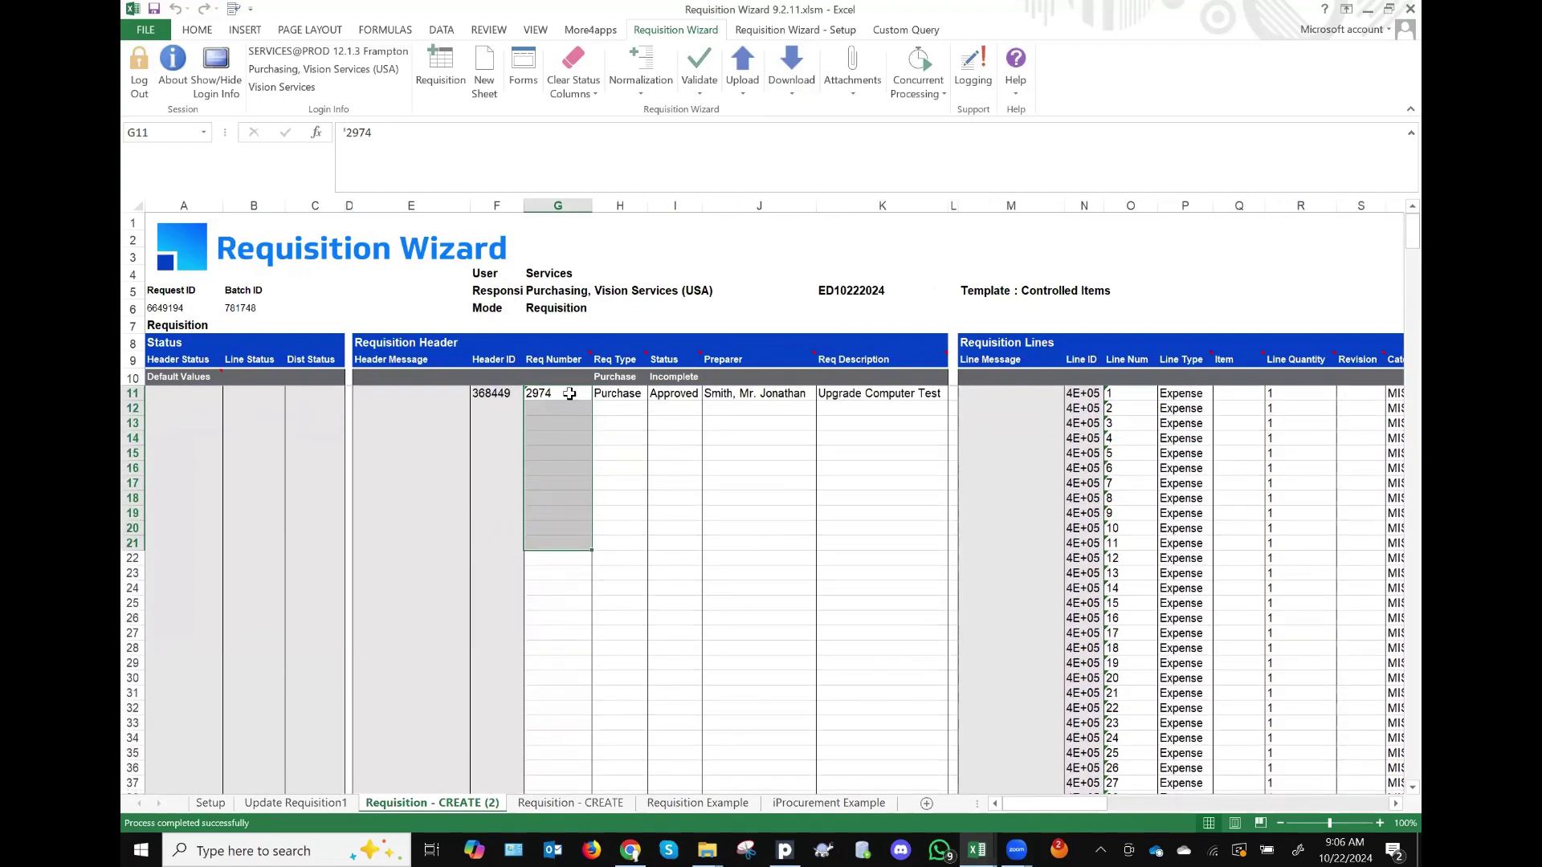
Step: Select the Req Number cells from G11 to G148 and review the downloaded requisitions and their lines
drag(569, 394, 574, 454)
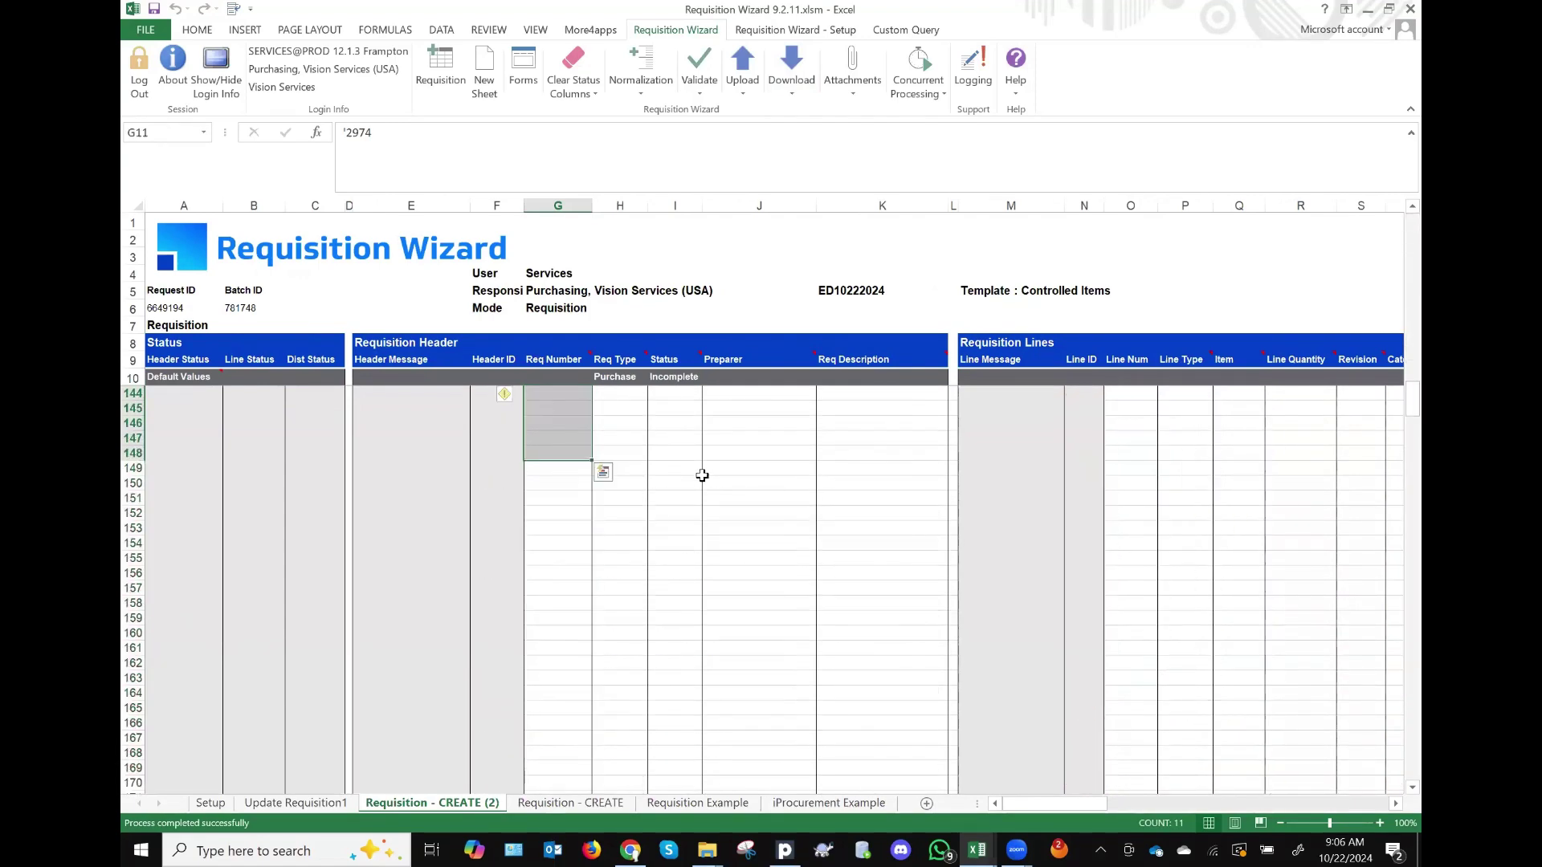
scroll(702, 475, up, 20)
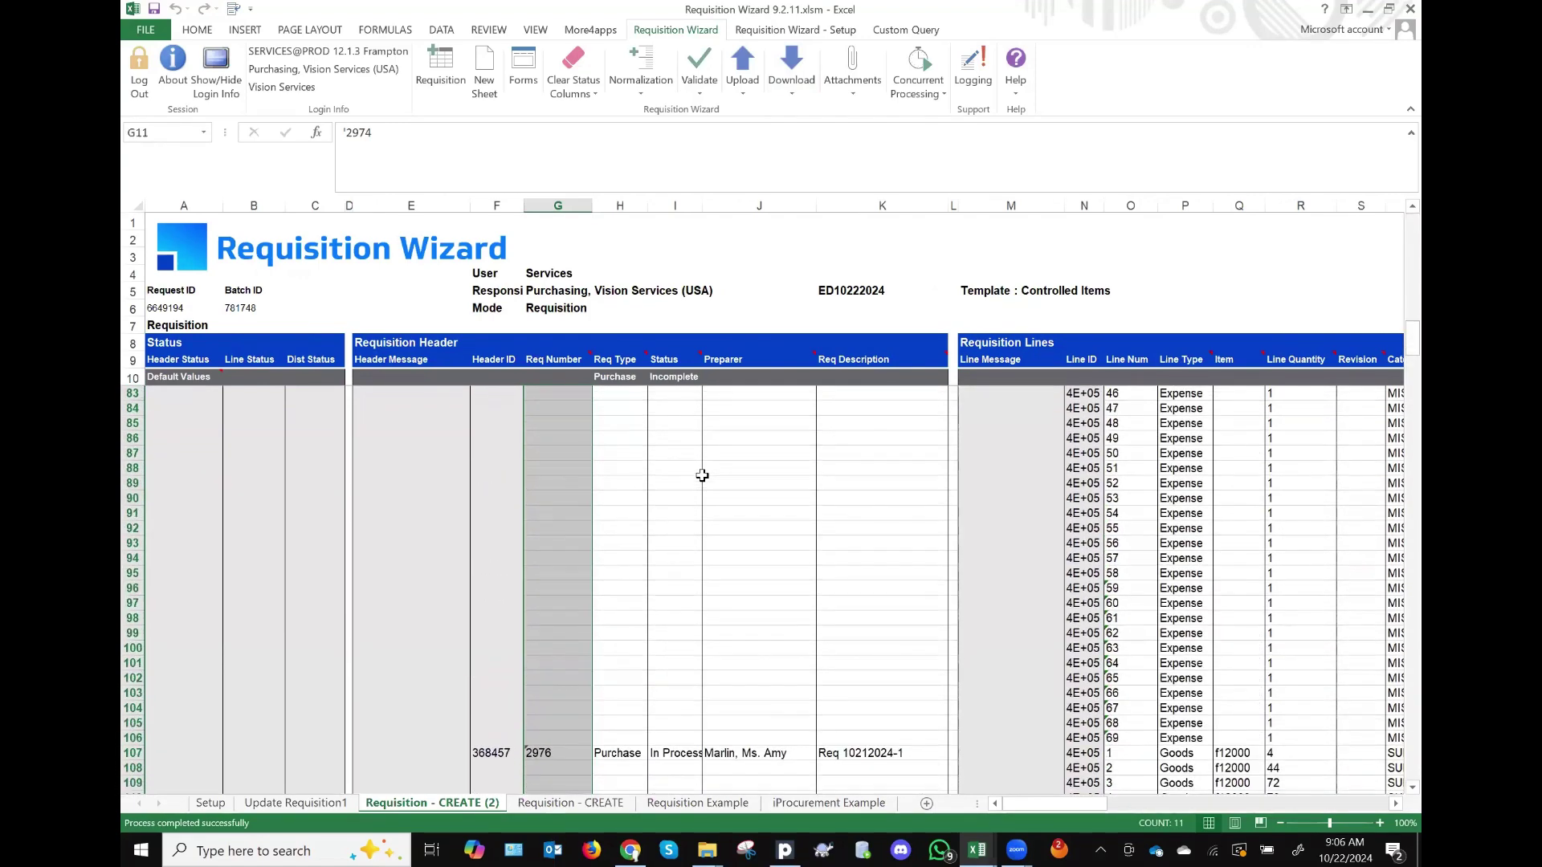
scroll(702, 476, up, 20)
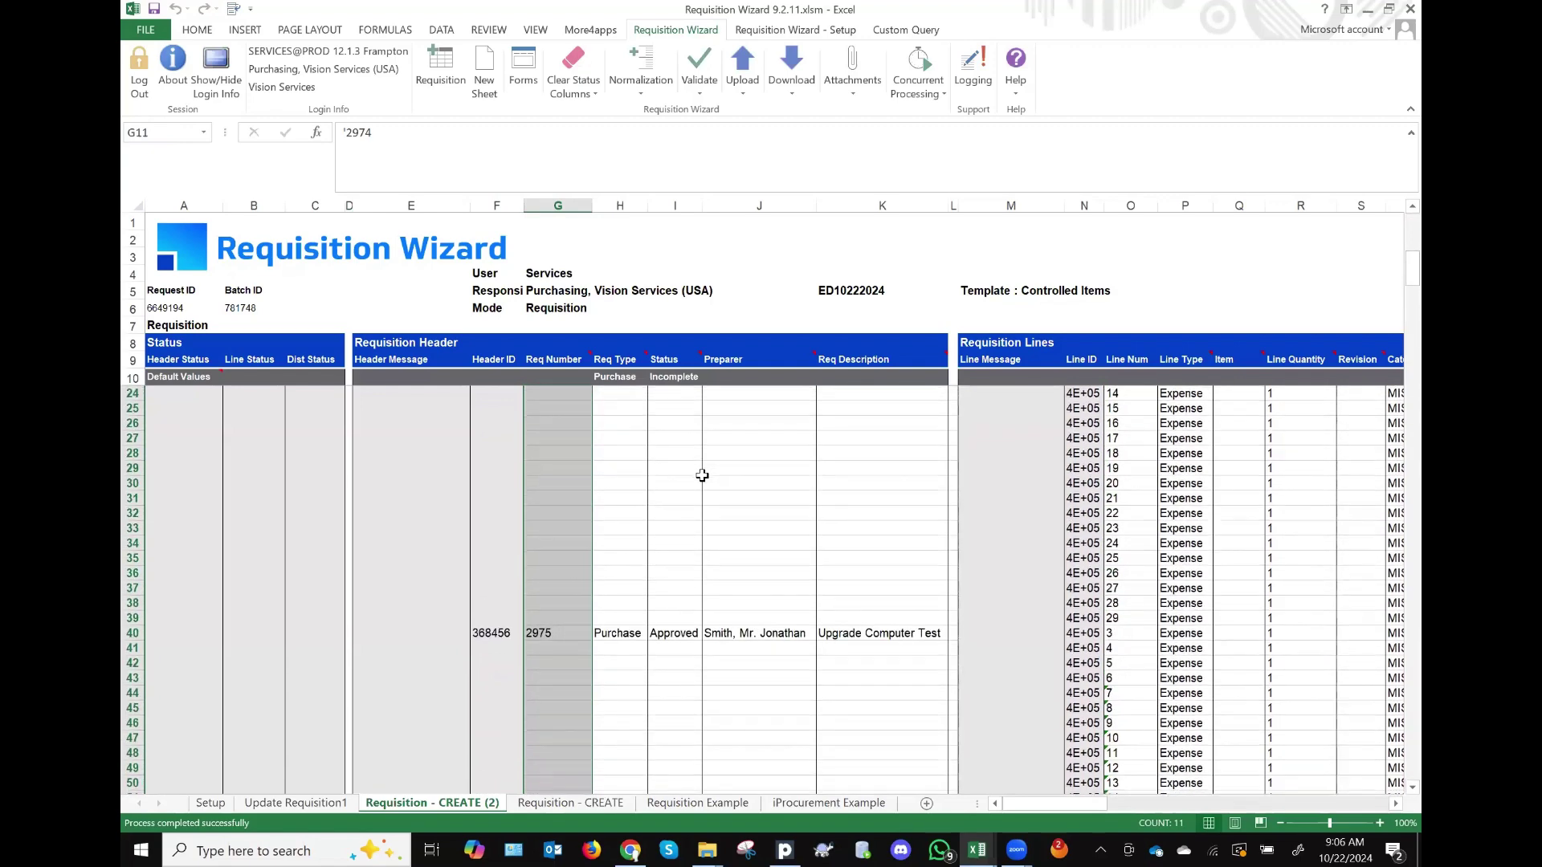
Step: Auto-fit the width of the Line ID column so its values are shown in full
scroll(1103, 219, down, 1)
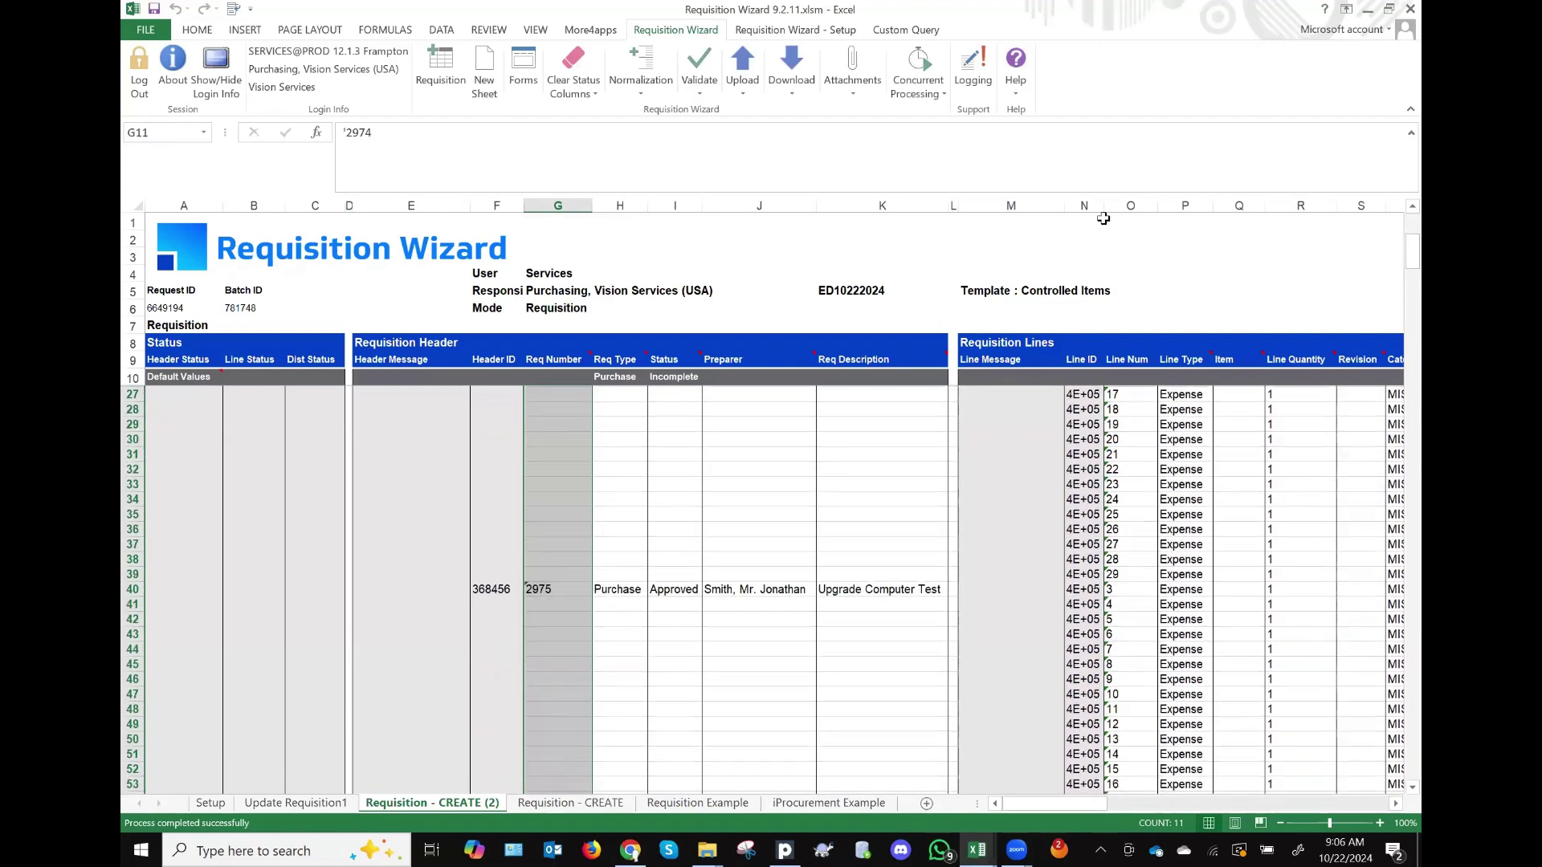
double_click(1105, 206)
scroll(1147, 565, down, 1)
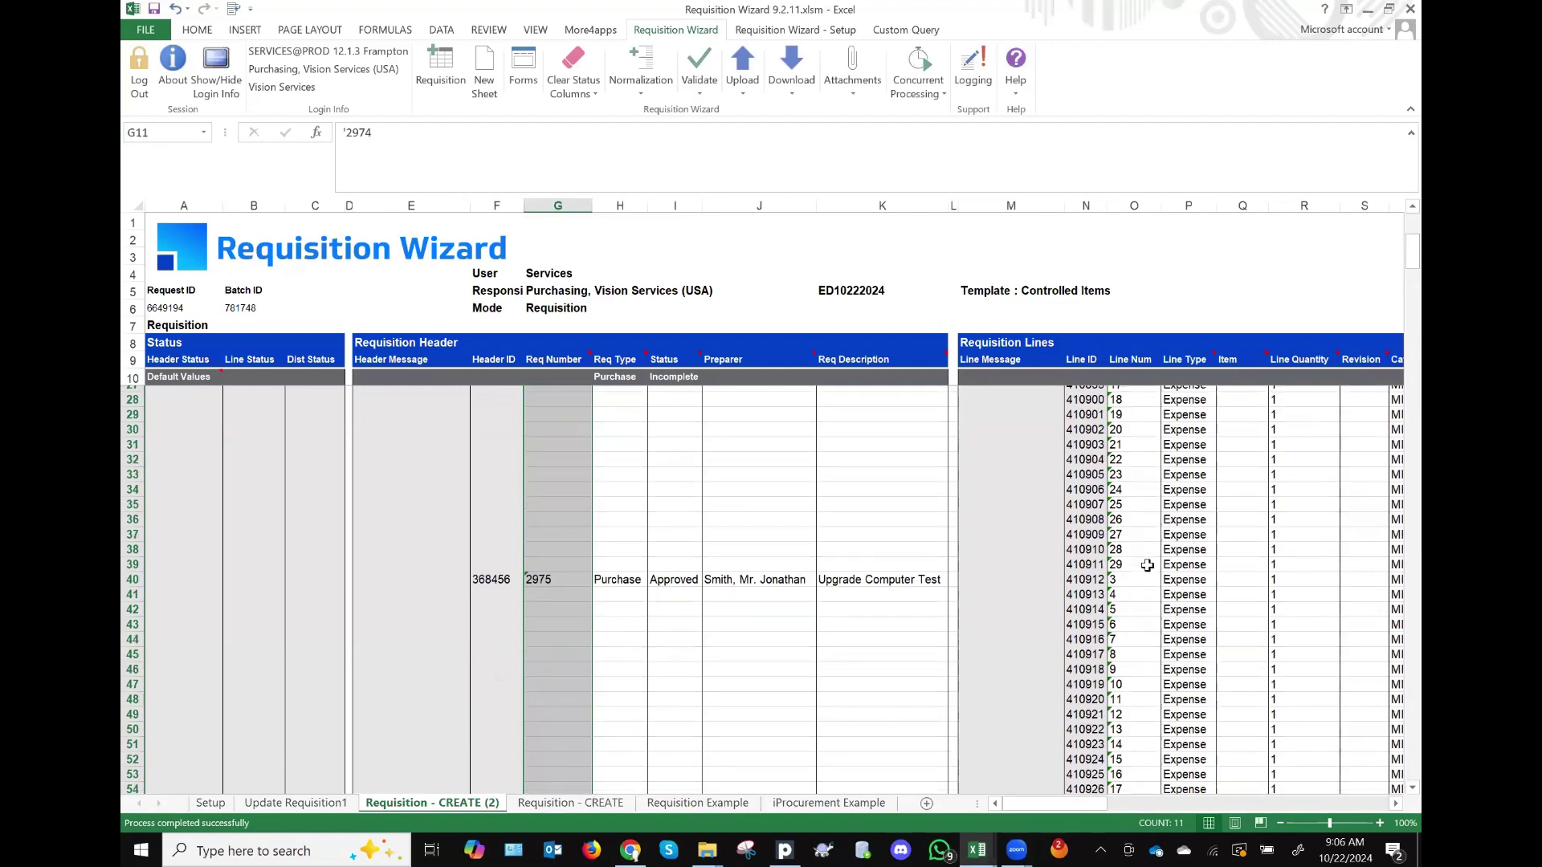
Step: Clear the status and ID columns of all downloaded requisitions on the sheet
scroll(1148, 566, down, 9)
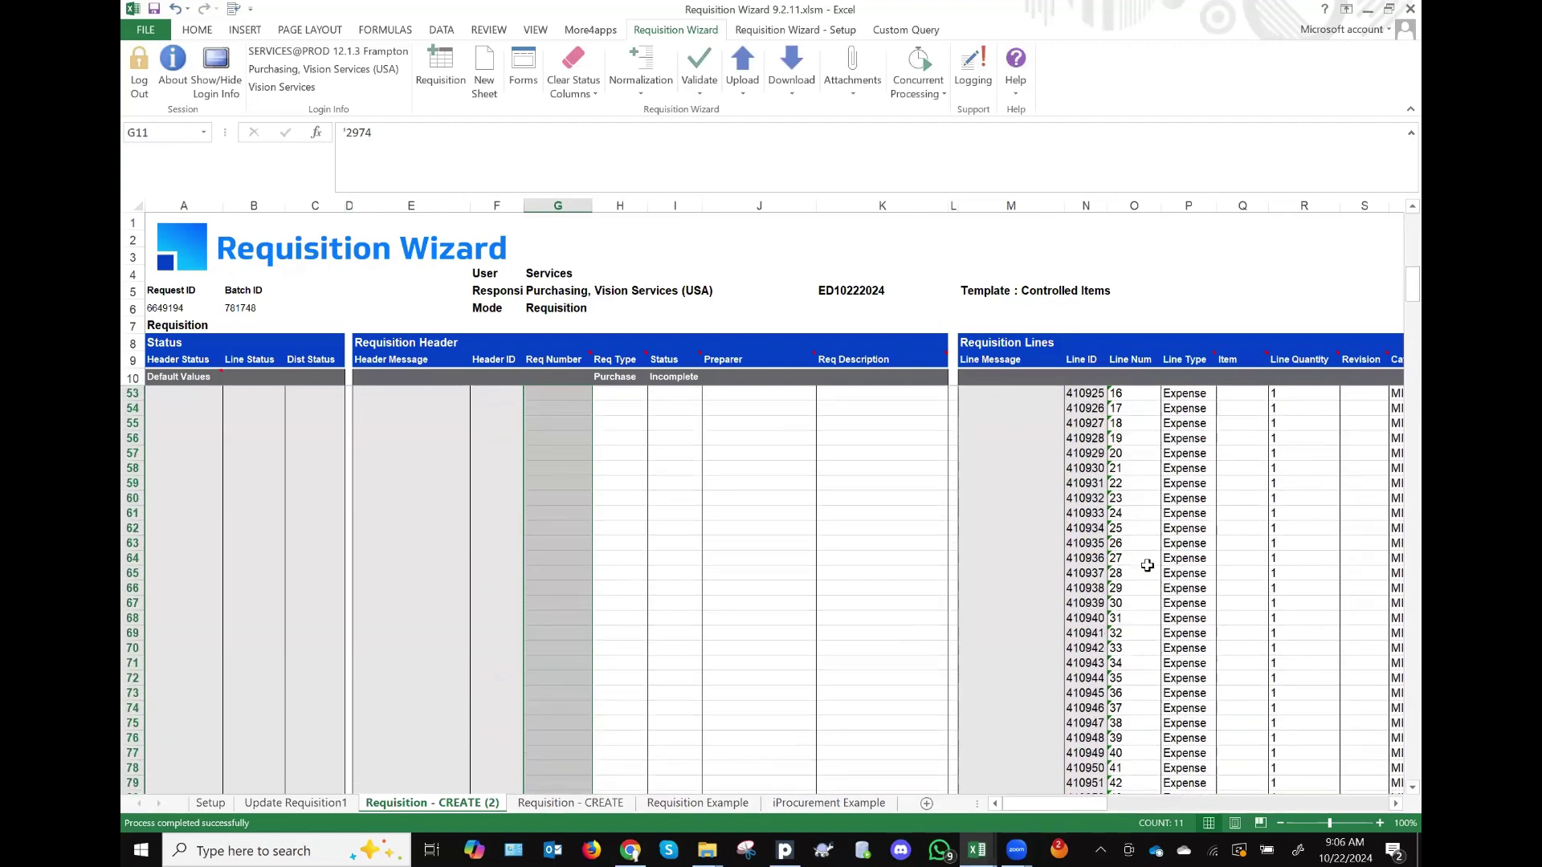
scroll(1146, 566, down, 13)
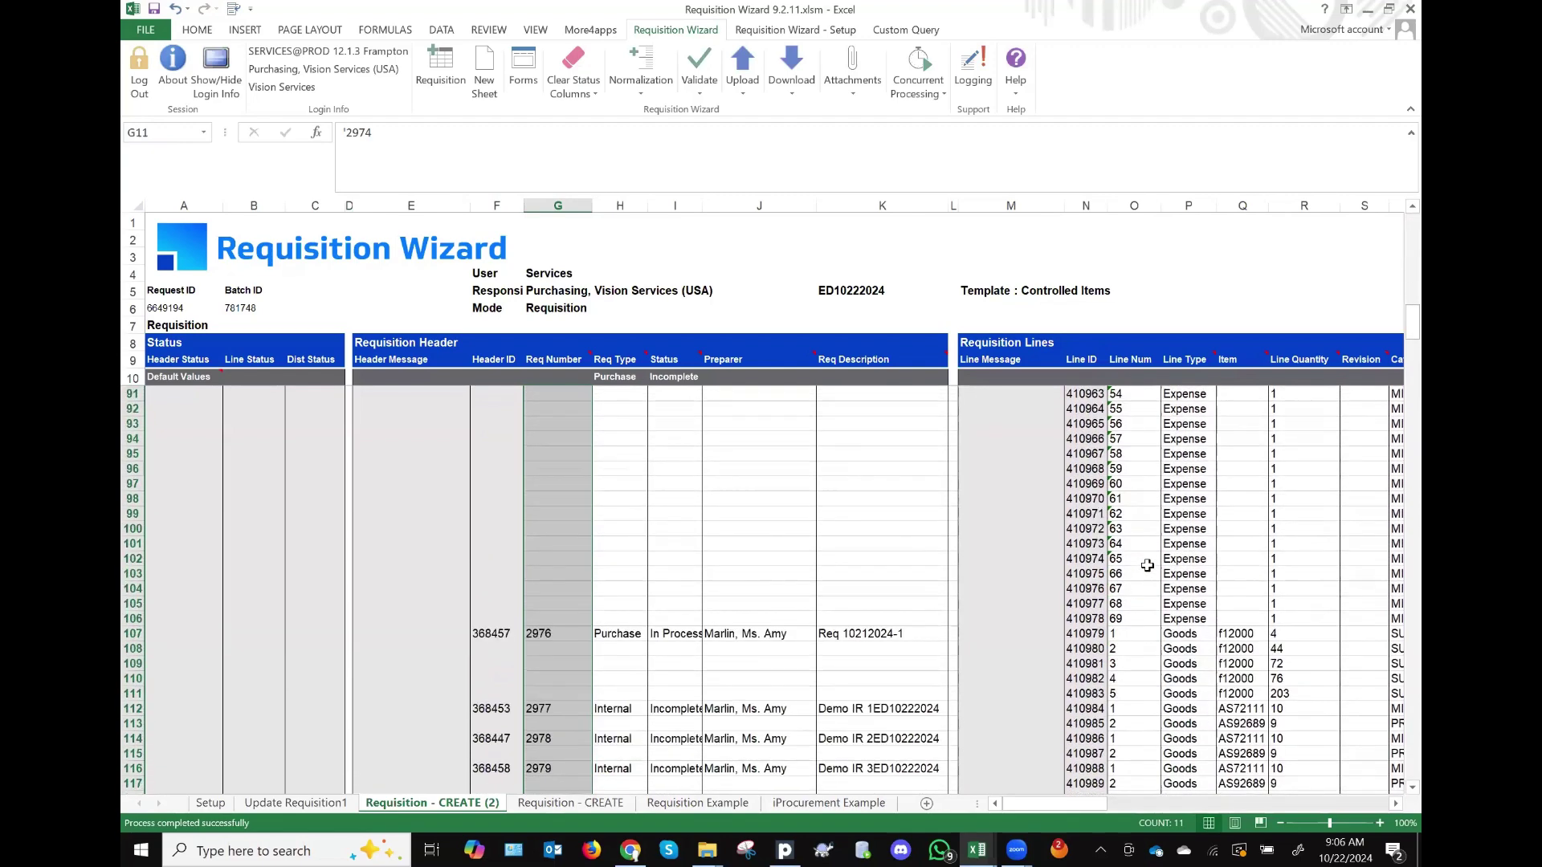
scroll(1146, 565, down, 4)
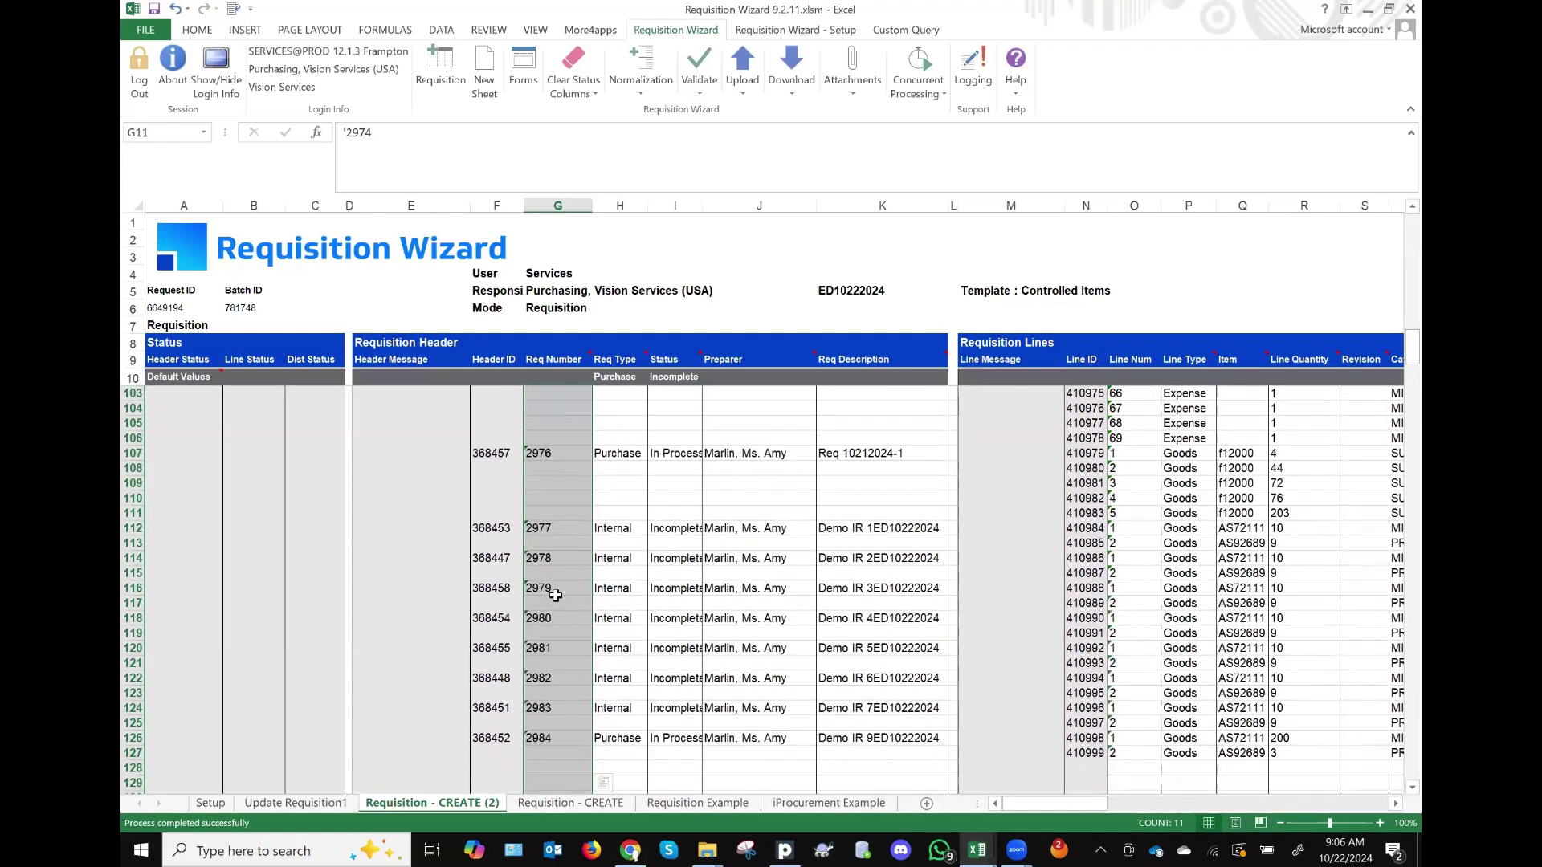
click(582, 84)
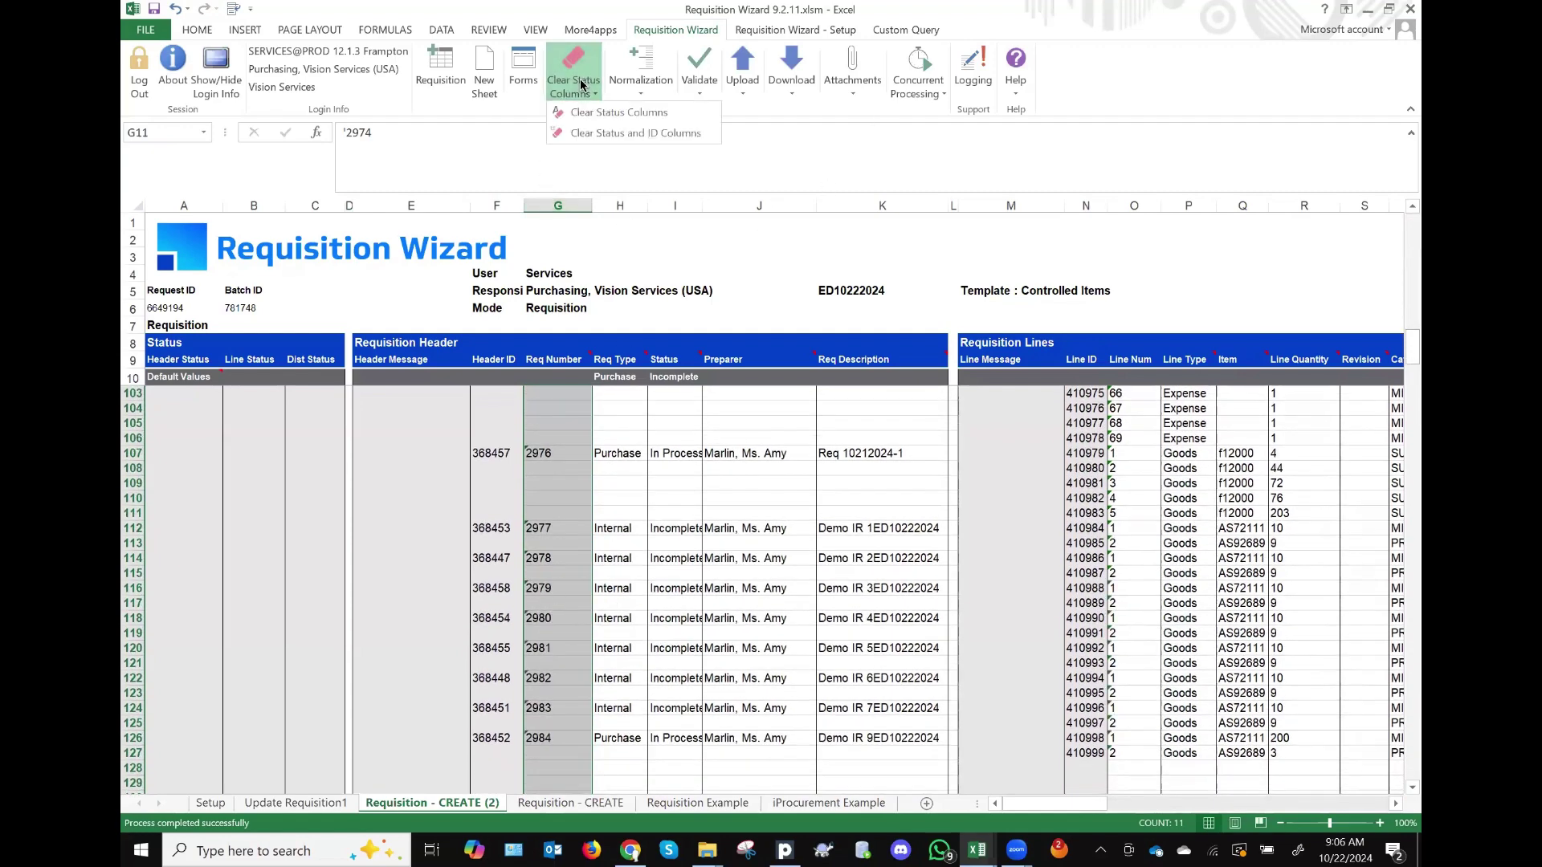
click(623, 133)
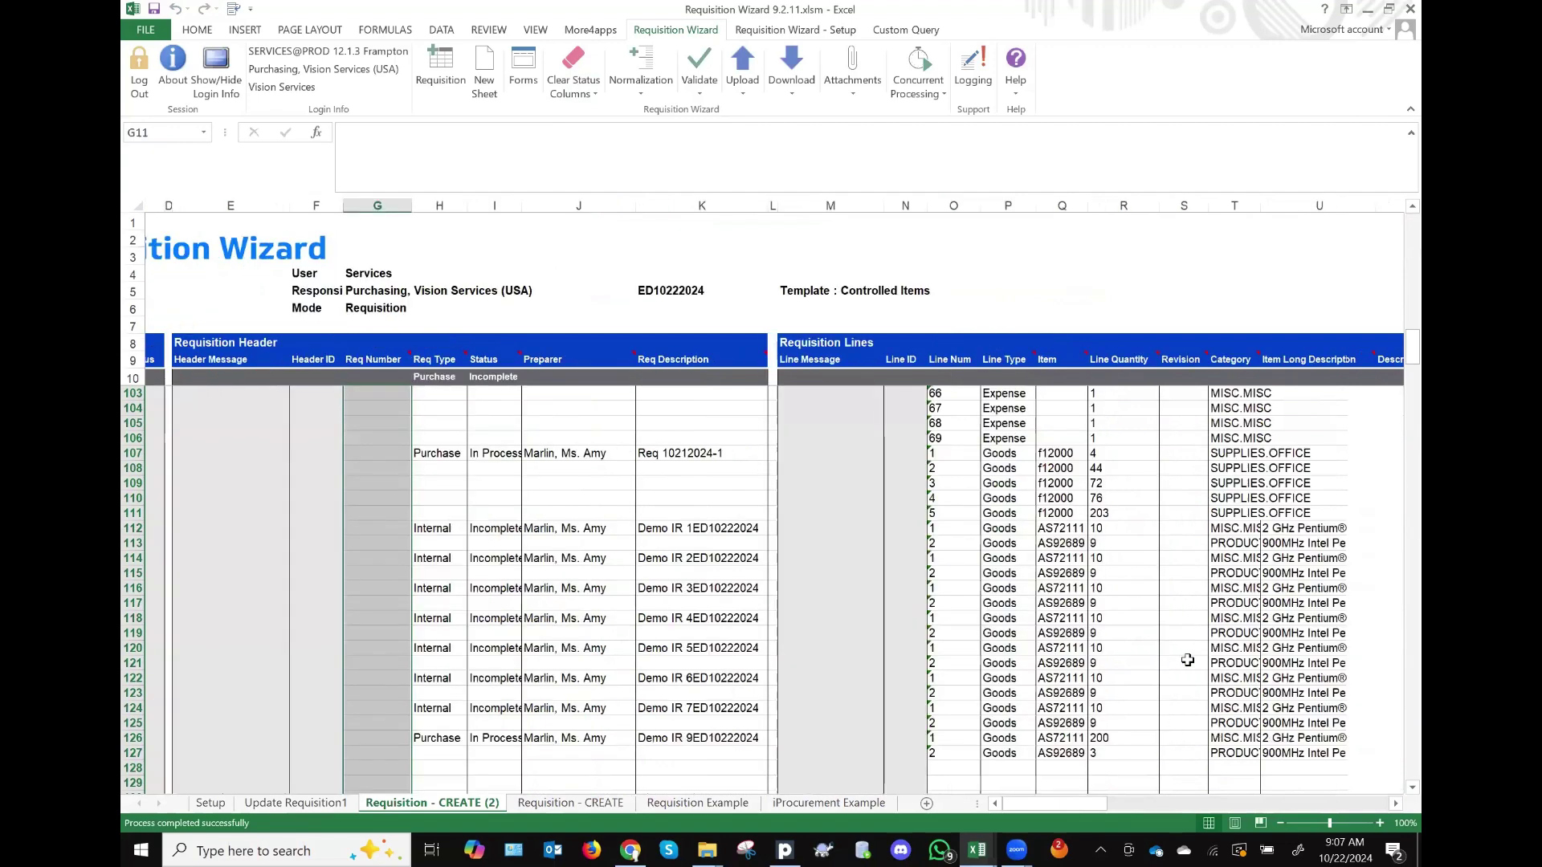
Step: Delete the Need By Date values of all requisition lines, from Y127 up to Y11
scroll(1188, 660, left, 3)
scroll(1187, 660, right, 8)
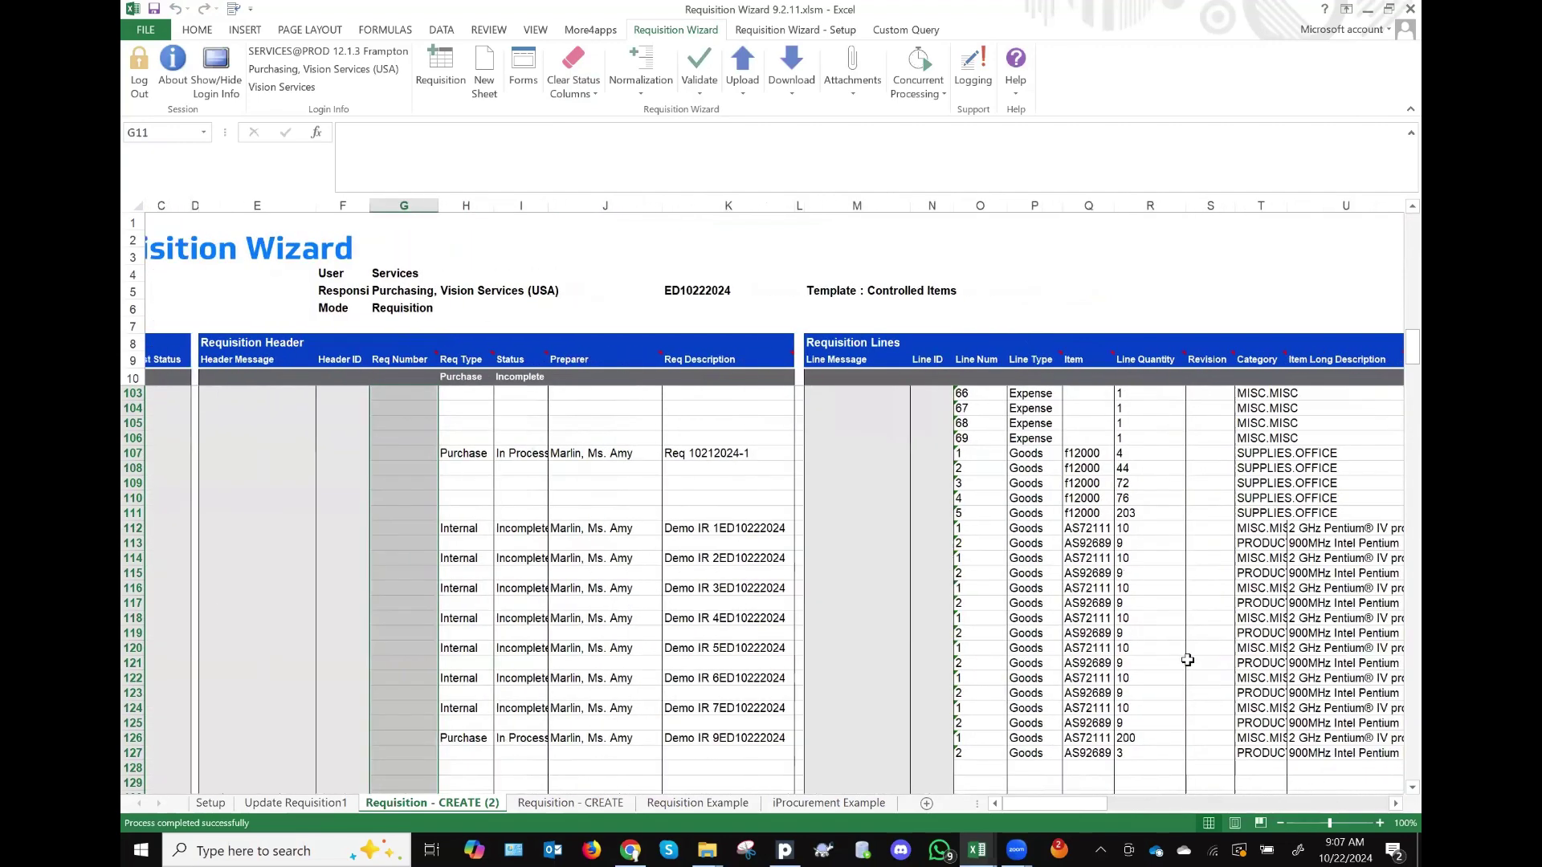
scroll(1188, 660, right, 2)
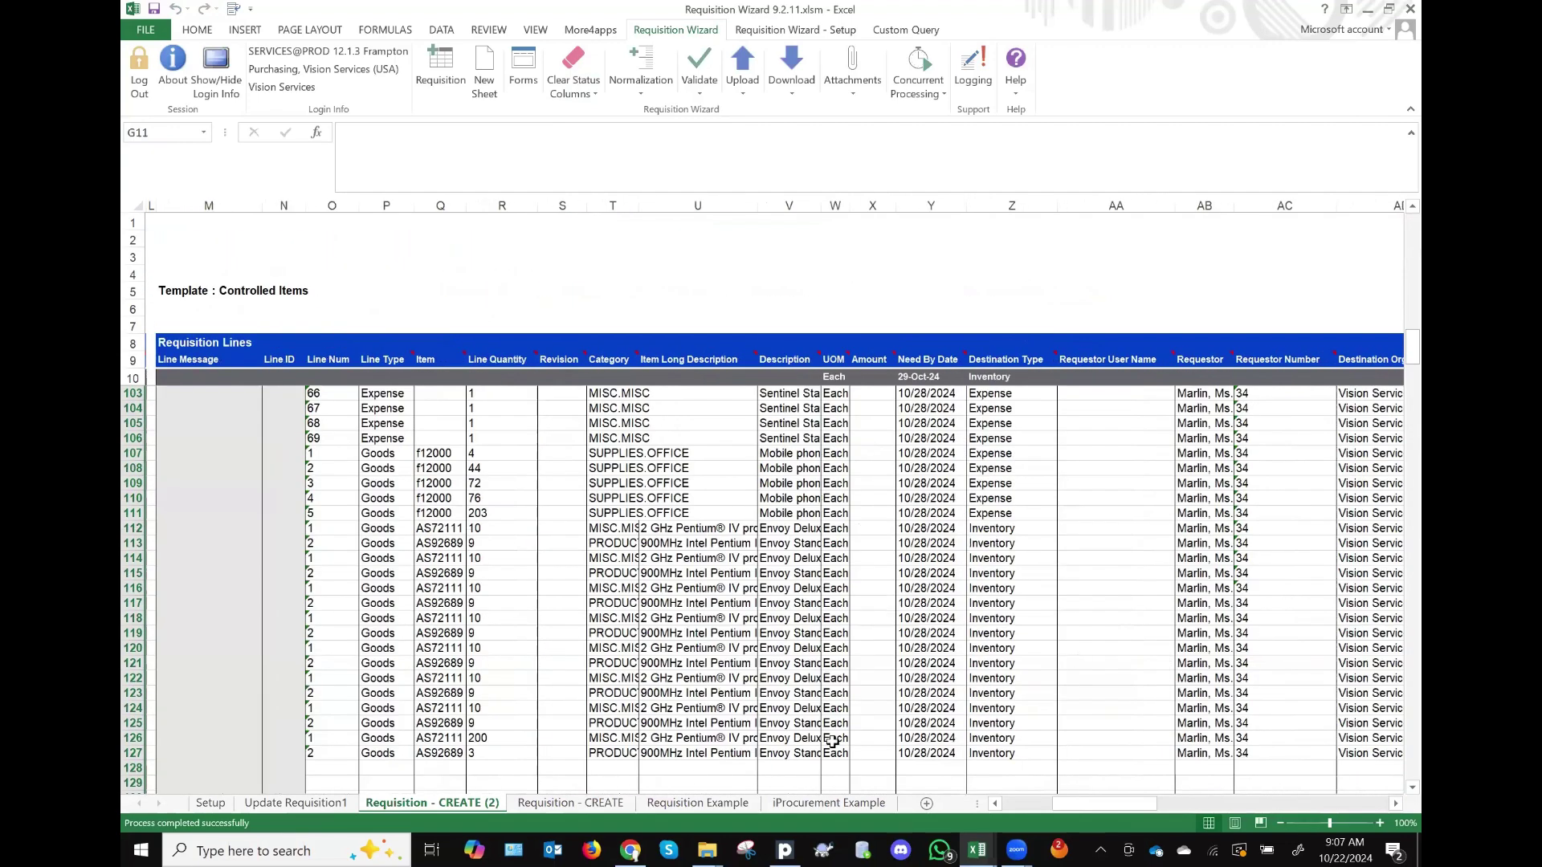
scroll(833, 742, right, 1)
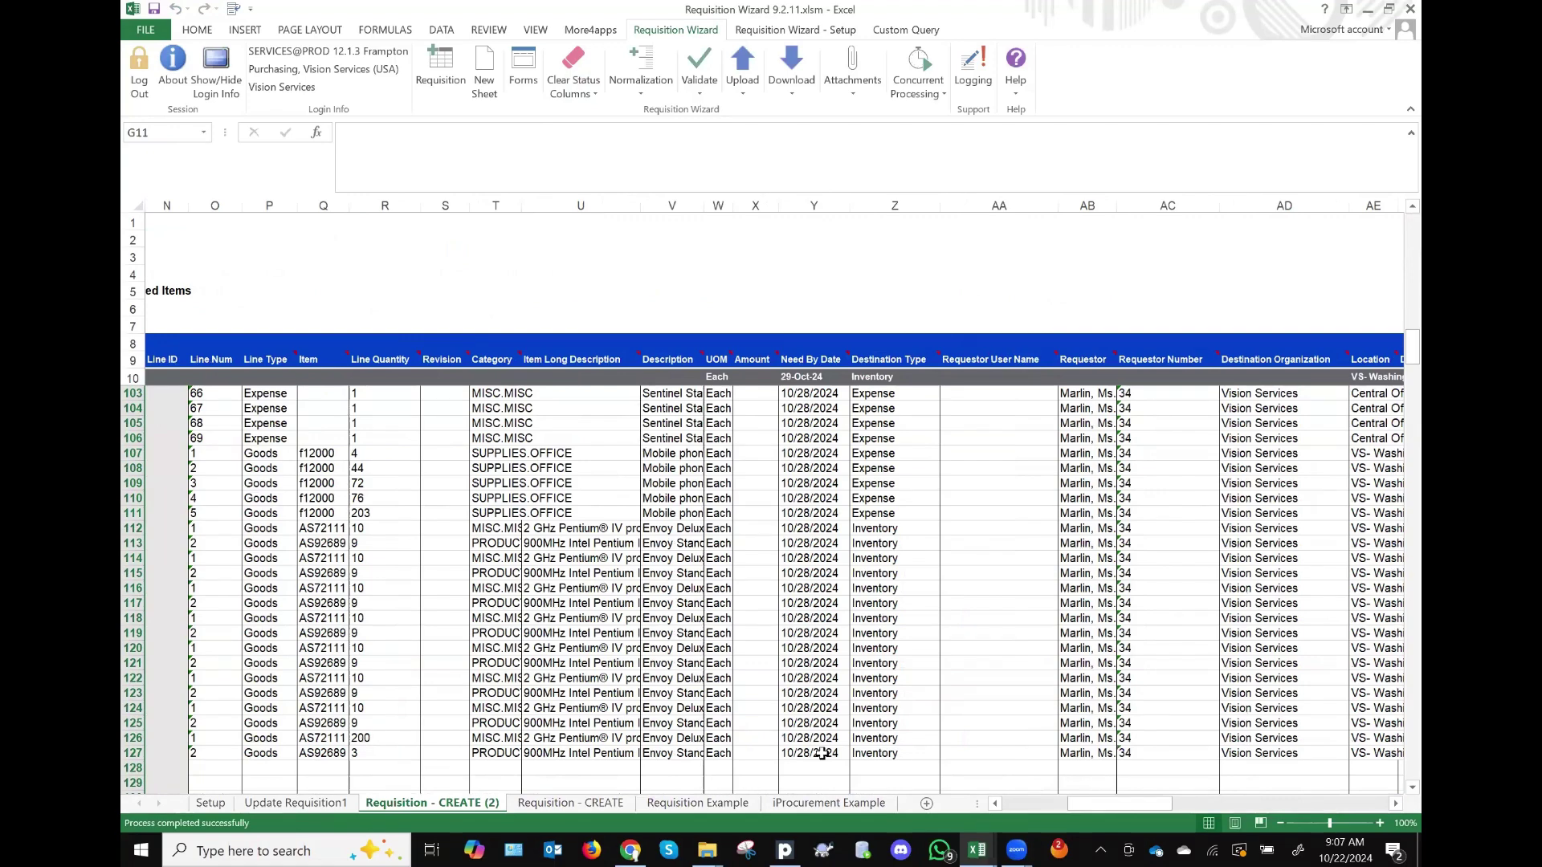
drag(821, 754, 817, 399)
key(Delete)
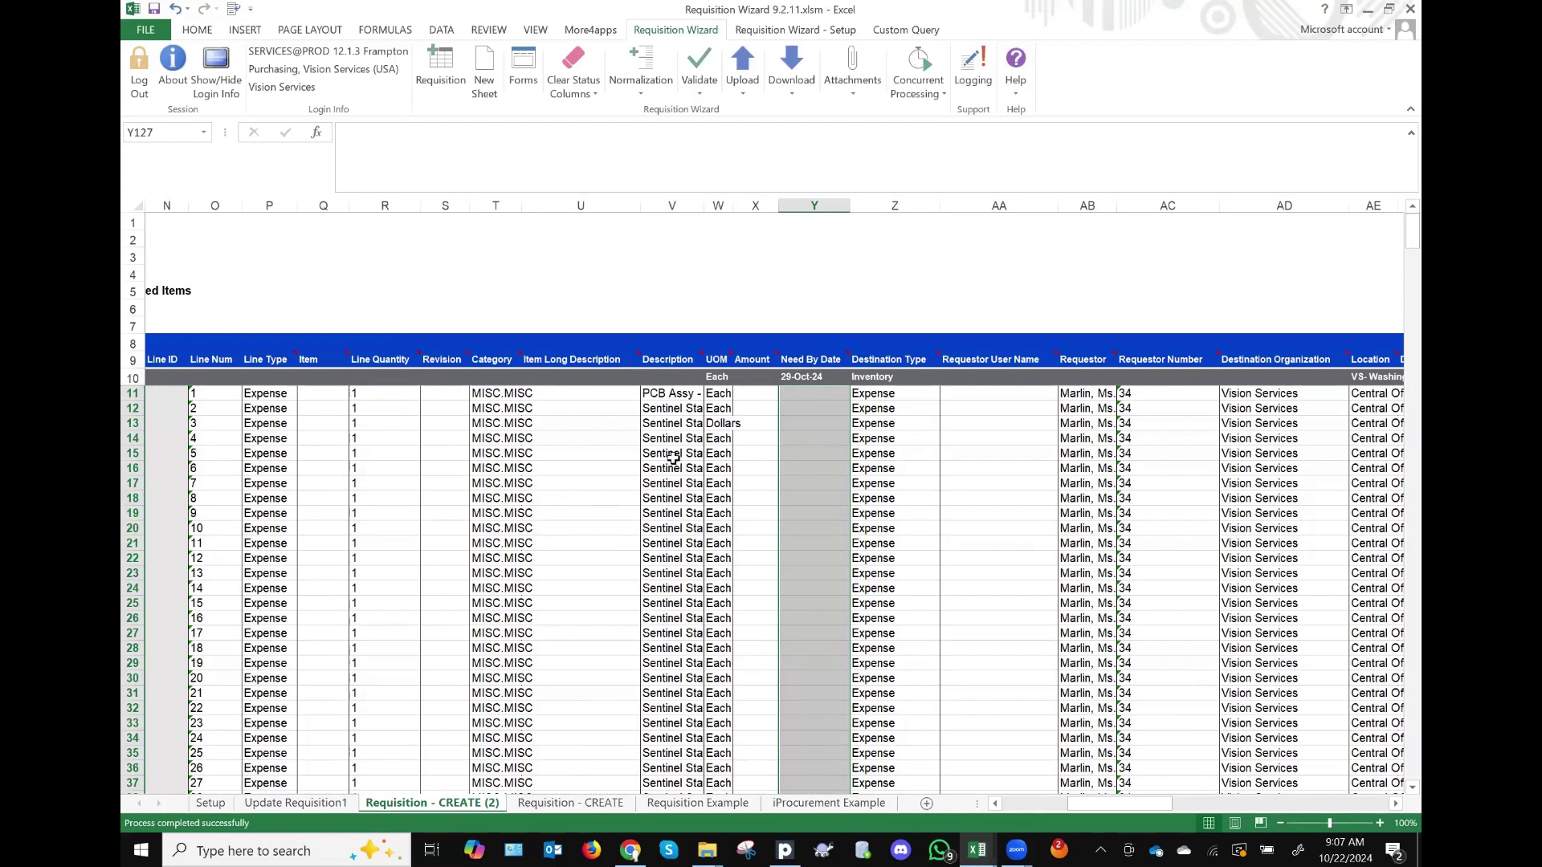
Step: Check the cleared status columns and inspect the default Need By Date formula in Y10
scroll(669, 456, left, 5)
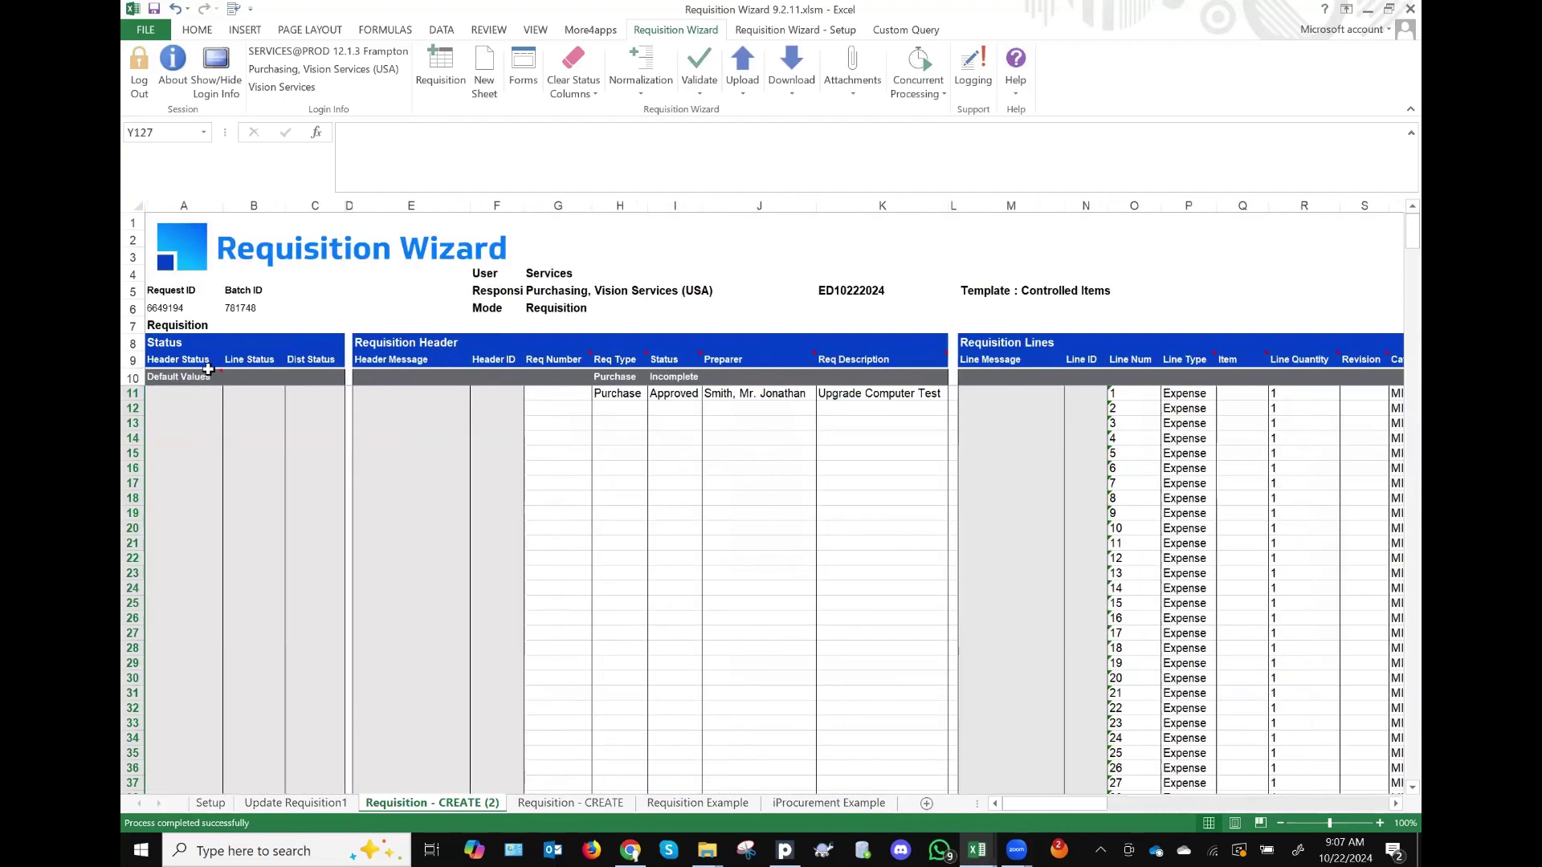
mouse_move(313, 372)
scroll(938, 427, right, 10)
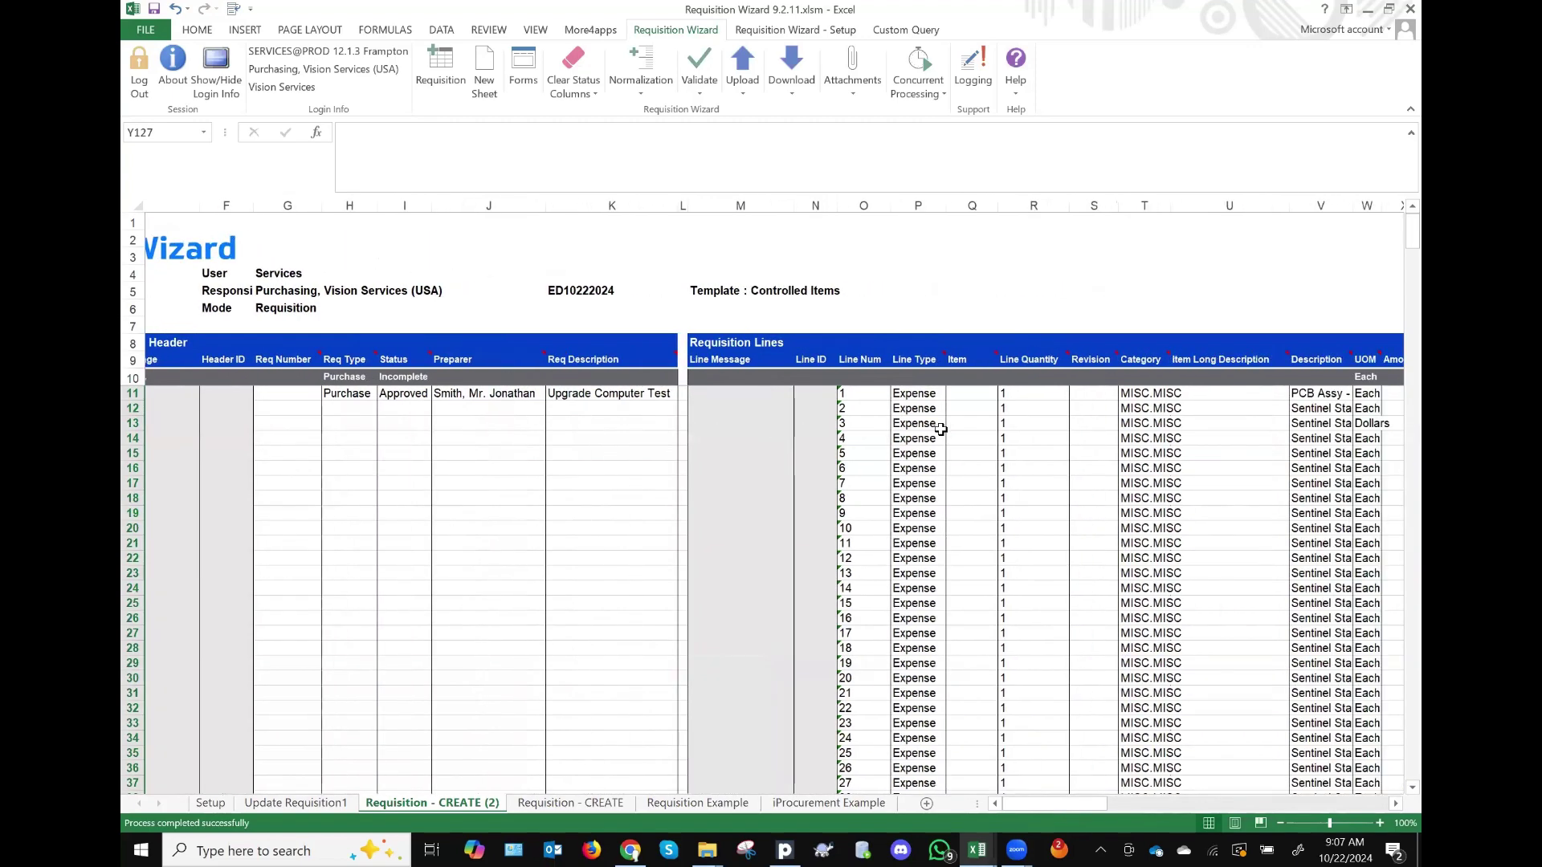
scroll(940, 418, right, 3)
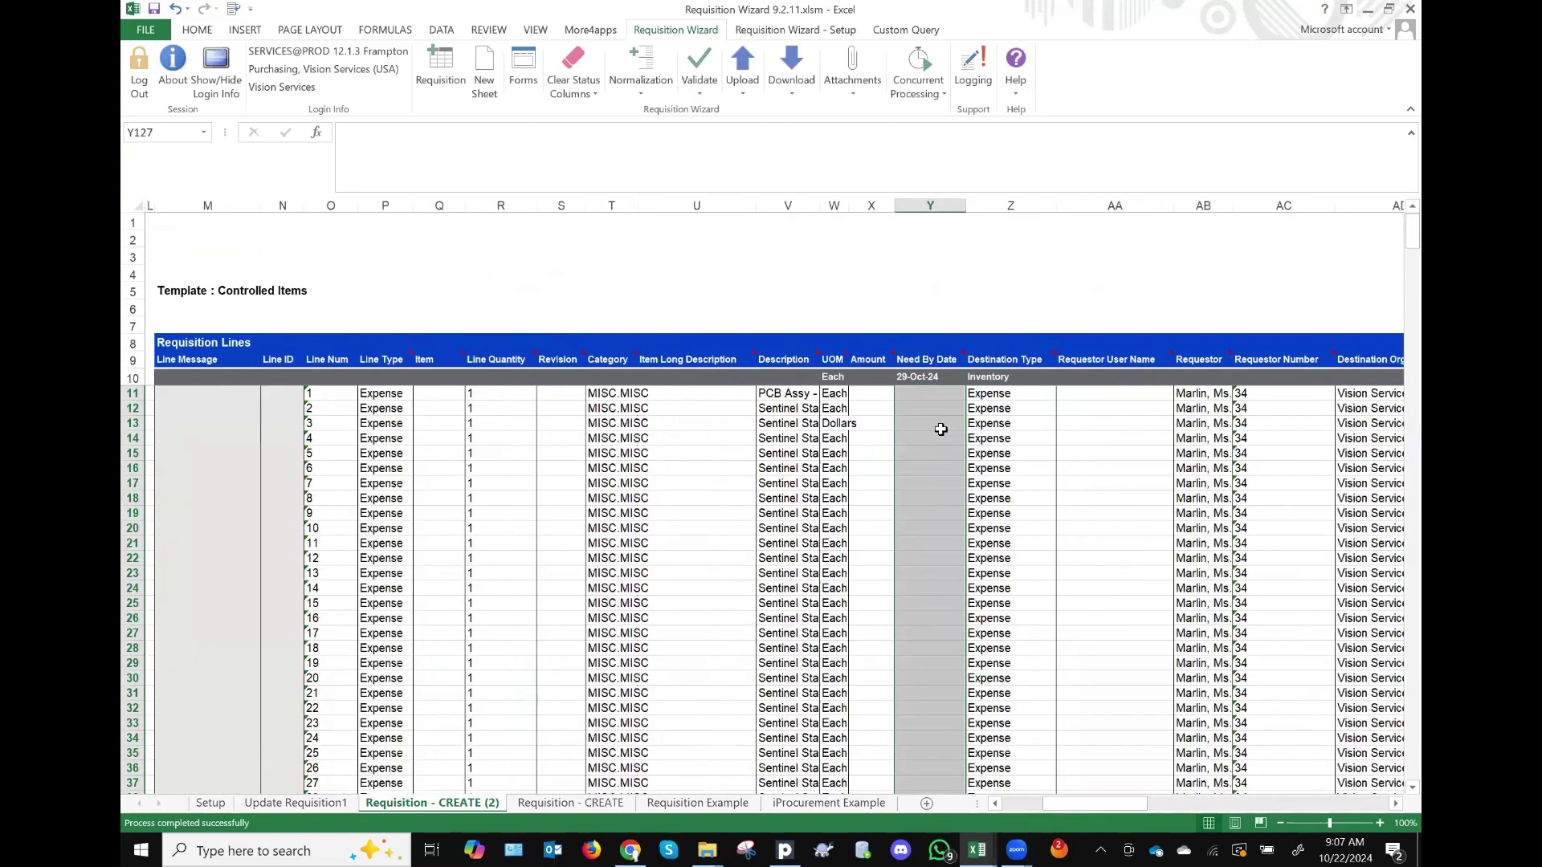
click(919, 380)
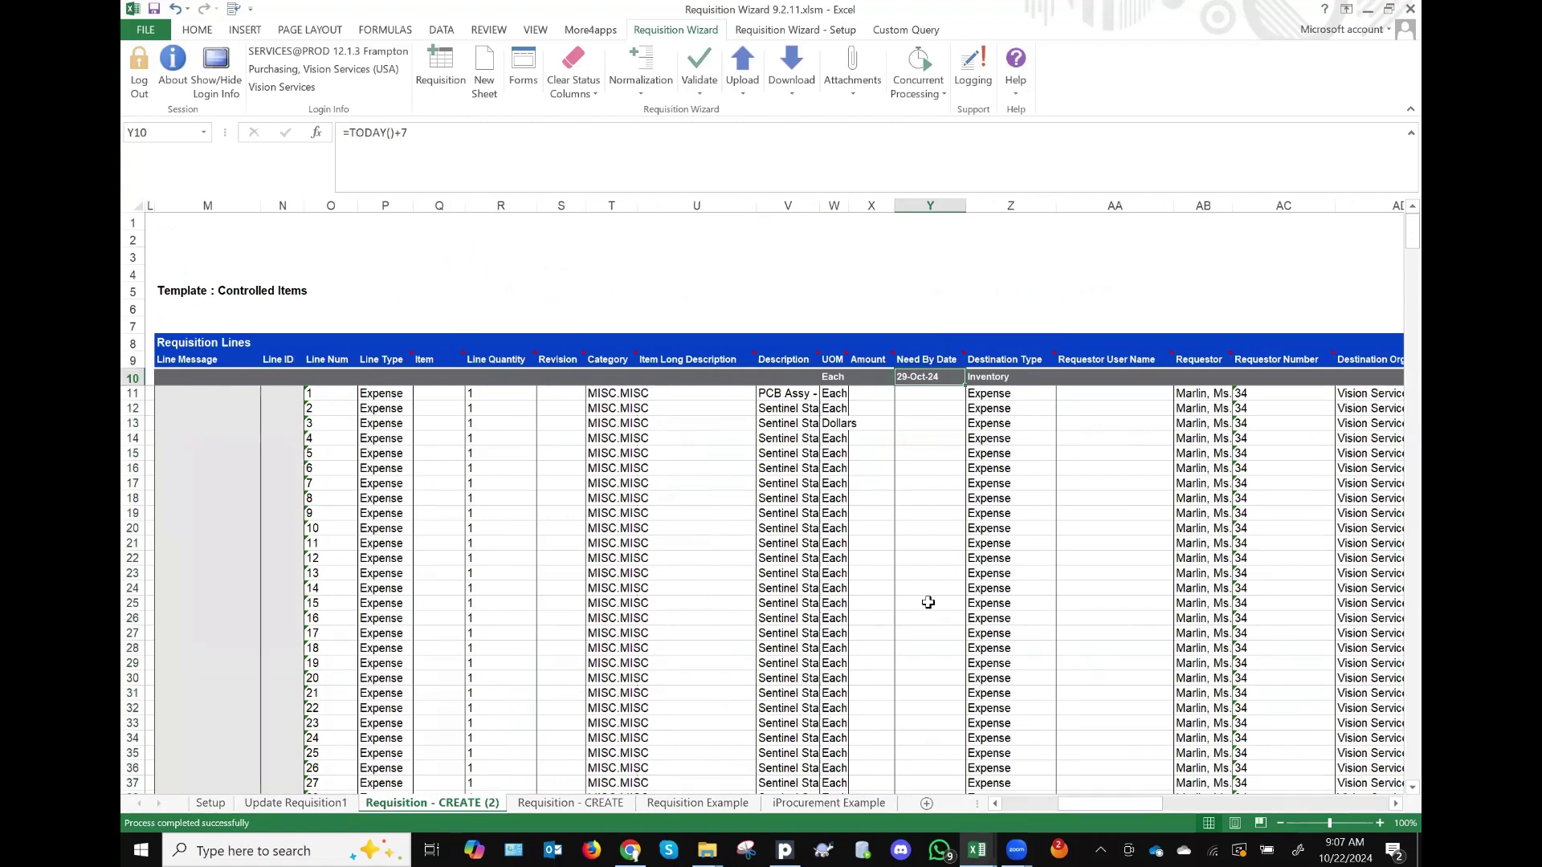
Step: Enter 11/05/2024 as the Need By Date of the requisition line in row 27
click(908, 631)
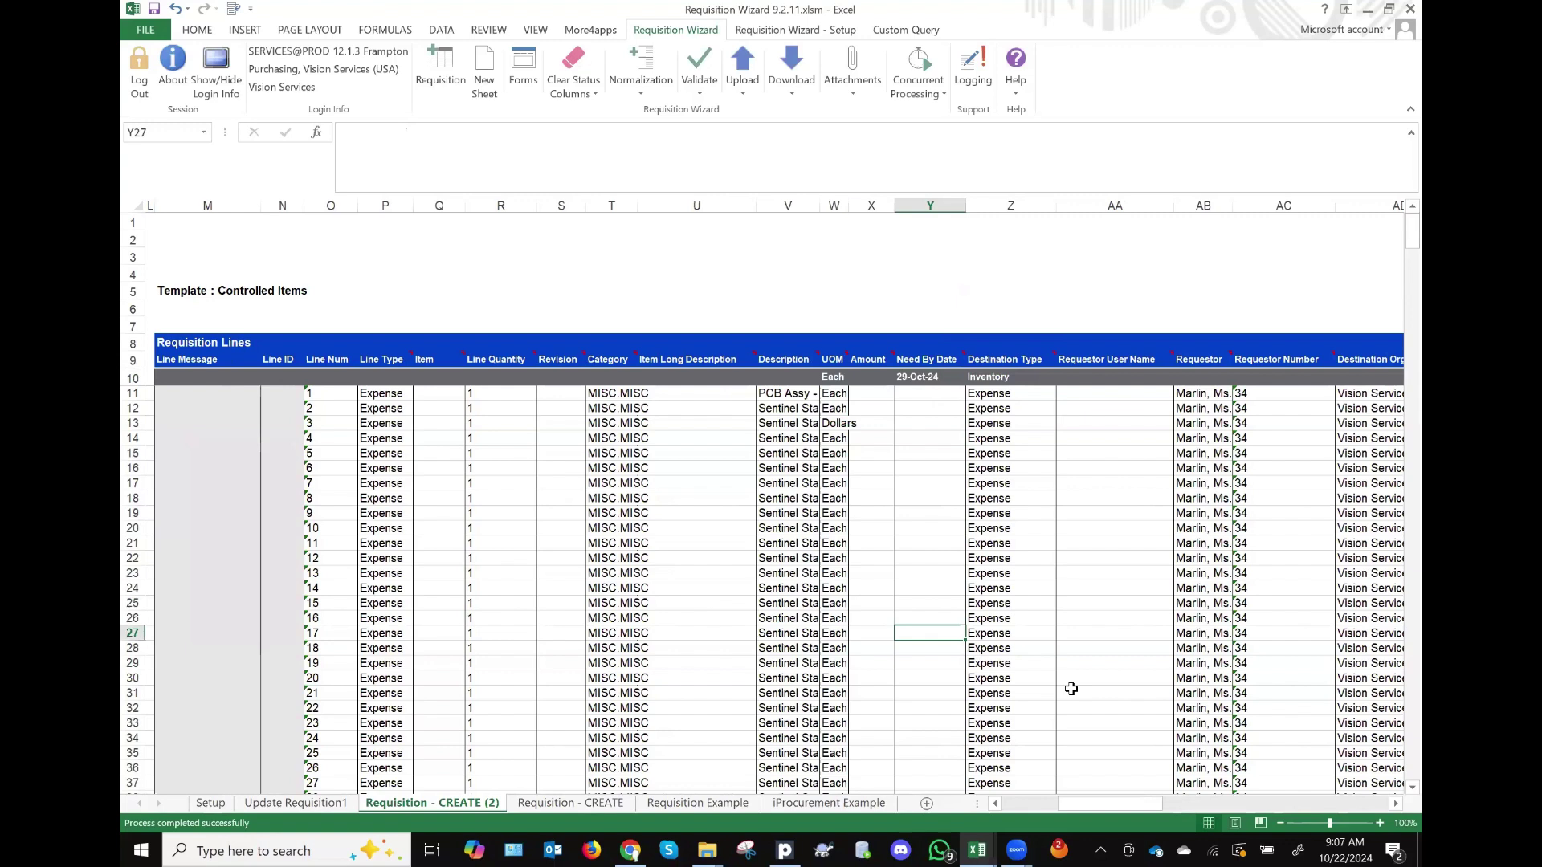
text(11/05/2)
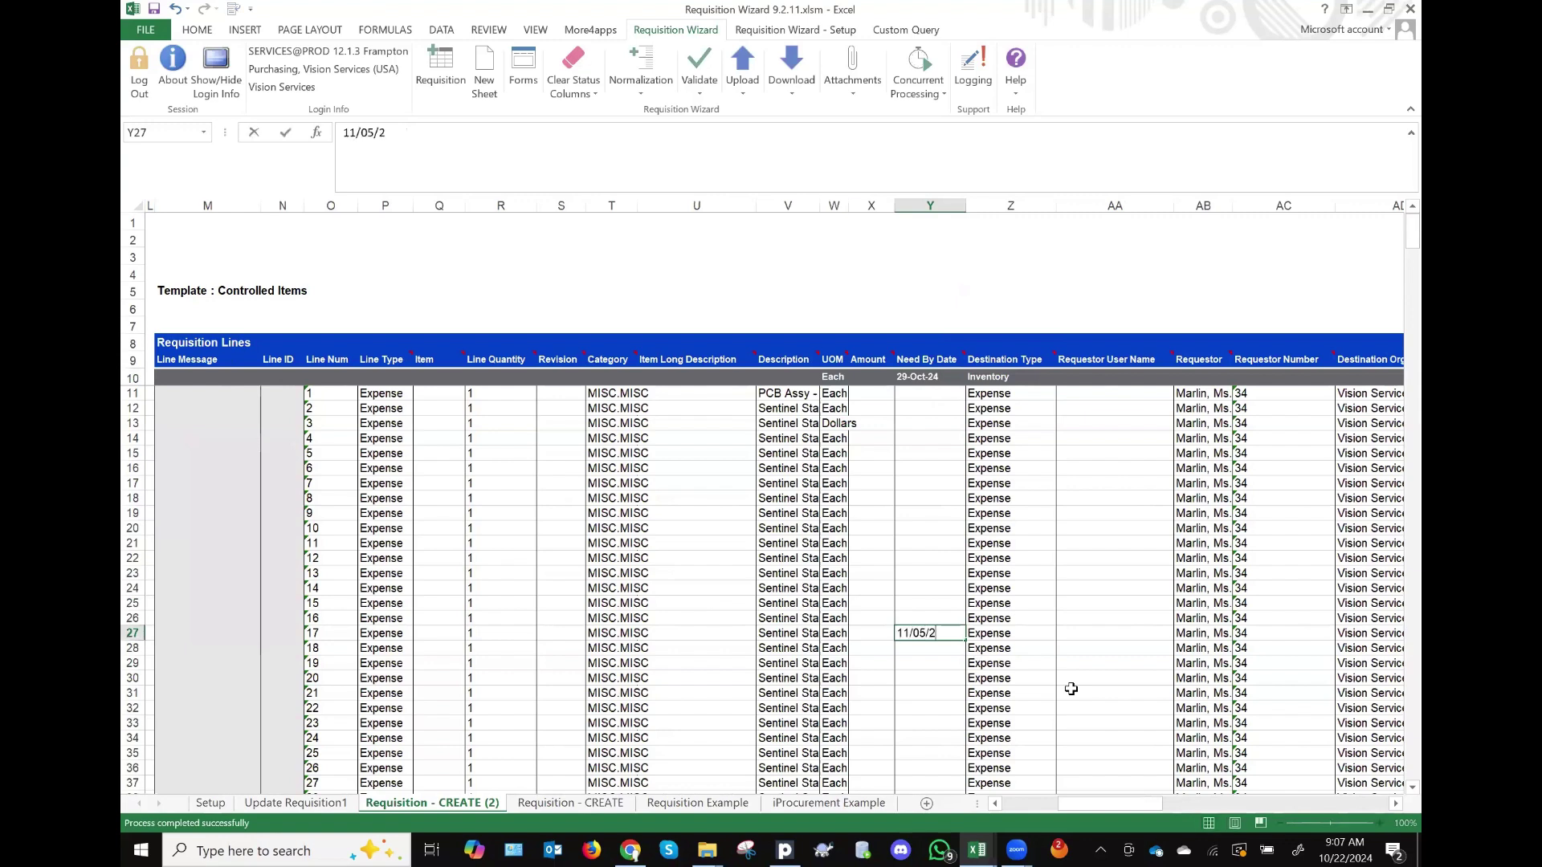
text(024)
key(Tab)
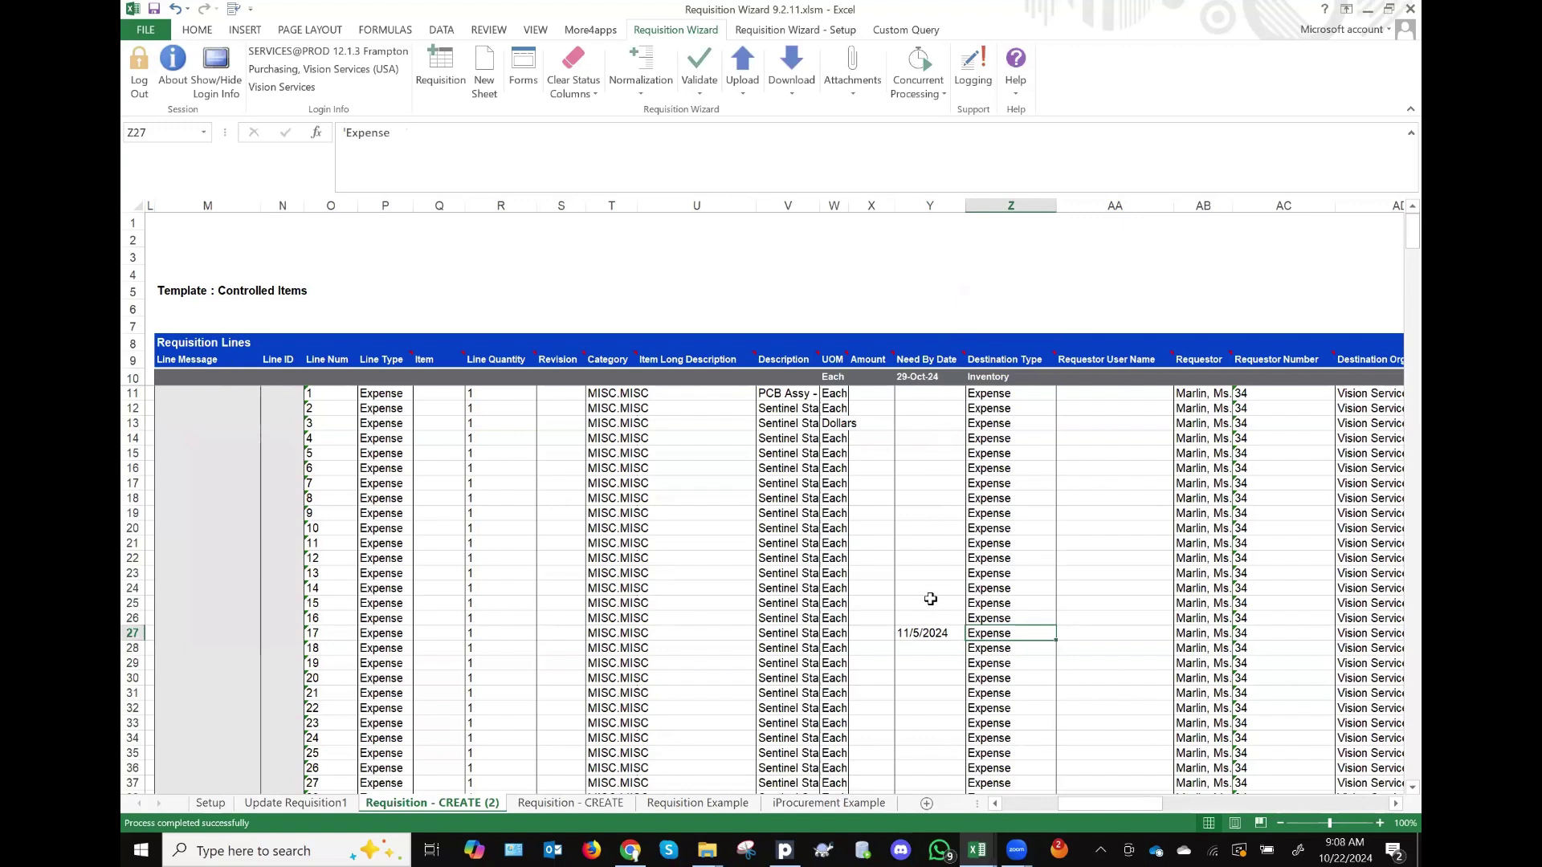
Step: Examine the remaining line, sourcing, currency and distribution columns of the requisitions
scroll(930, 599, right, 5)
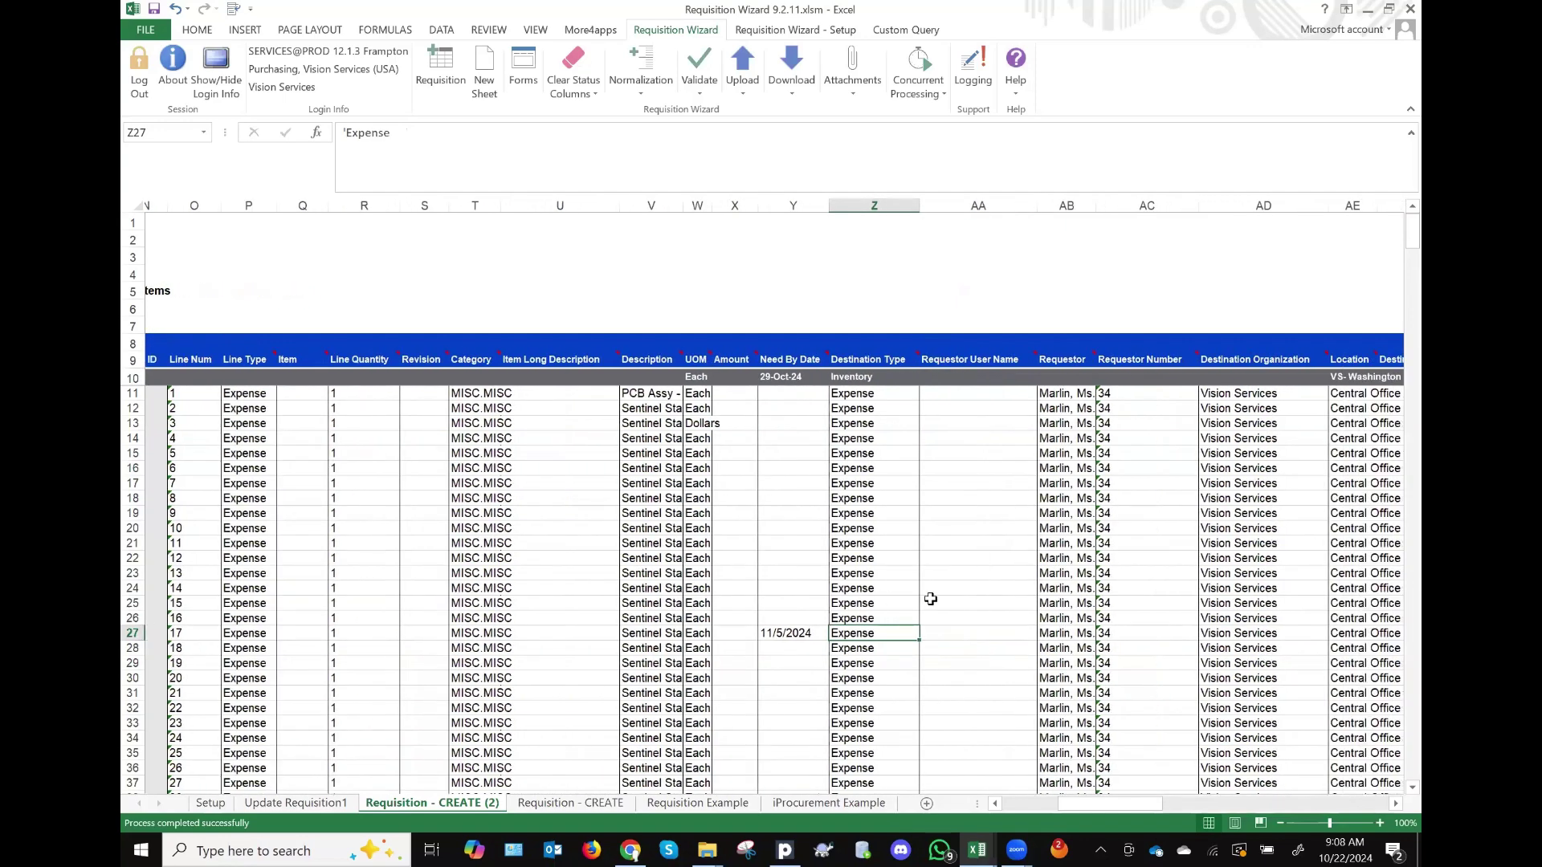
scroll(929, 599, right, 4)
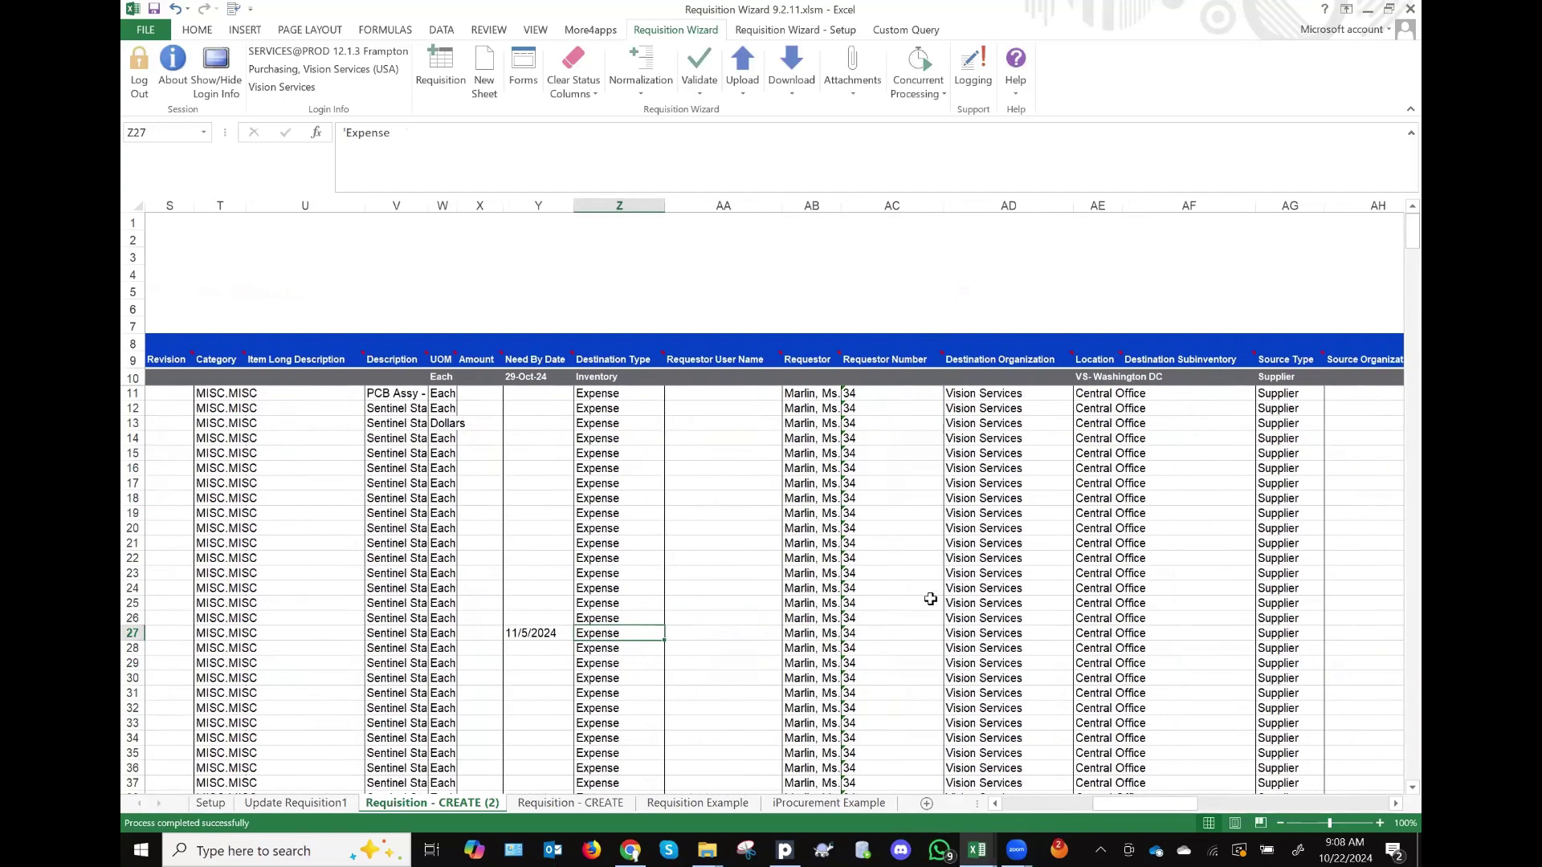
scroll(899, 418, right, 1)
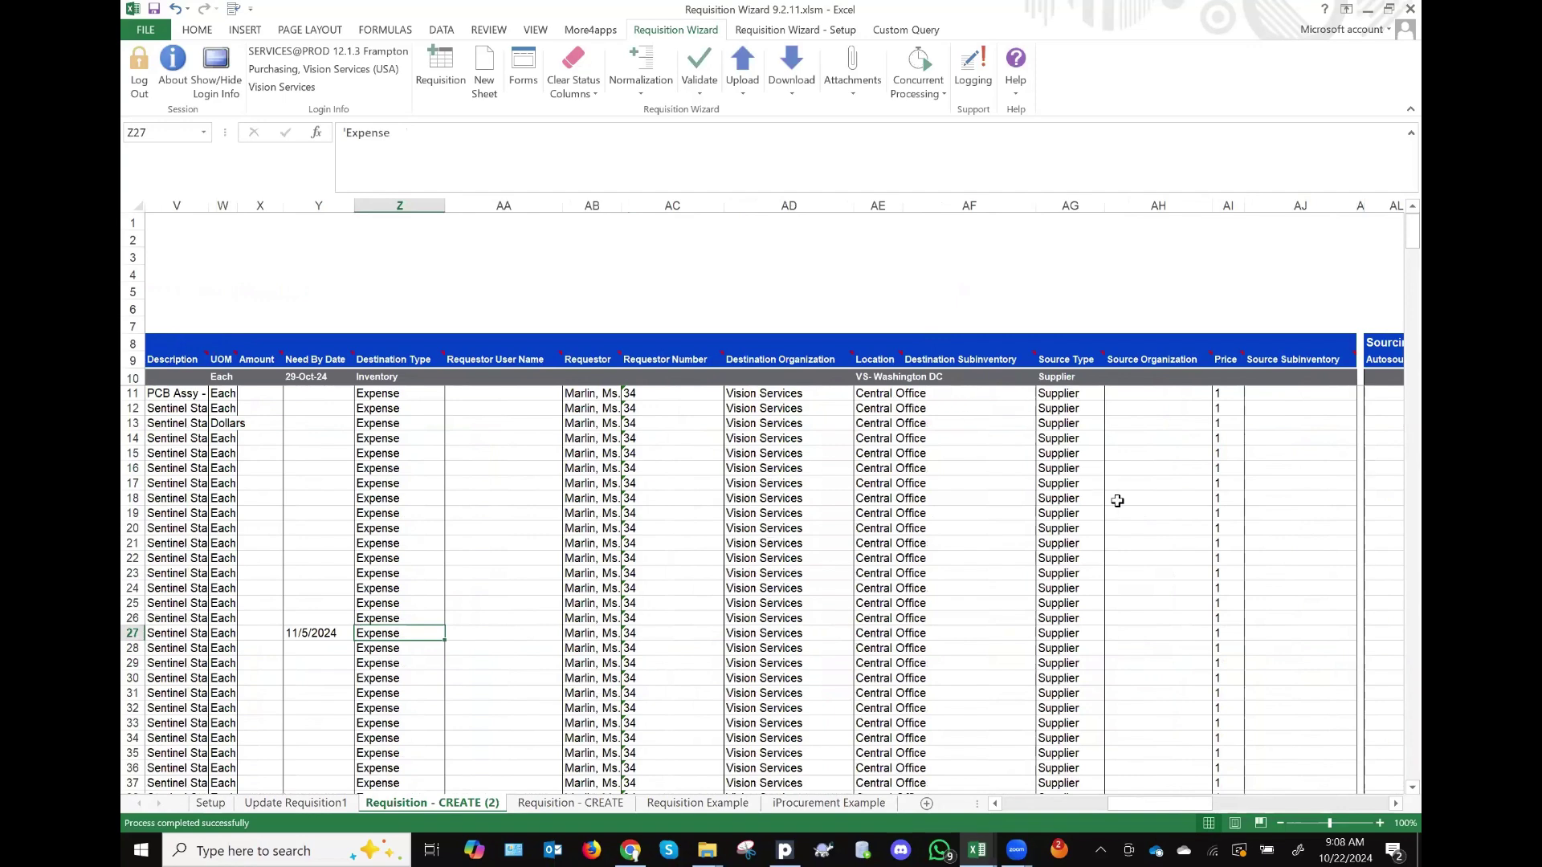
scroll(1067, 505, right, 12)
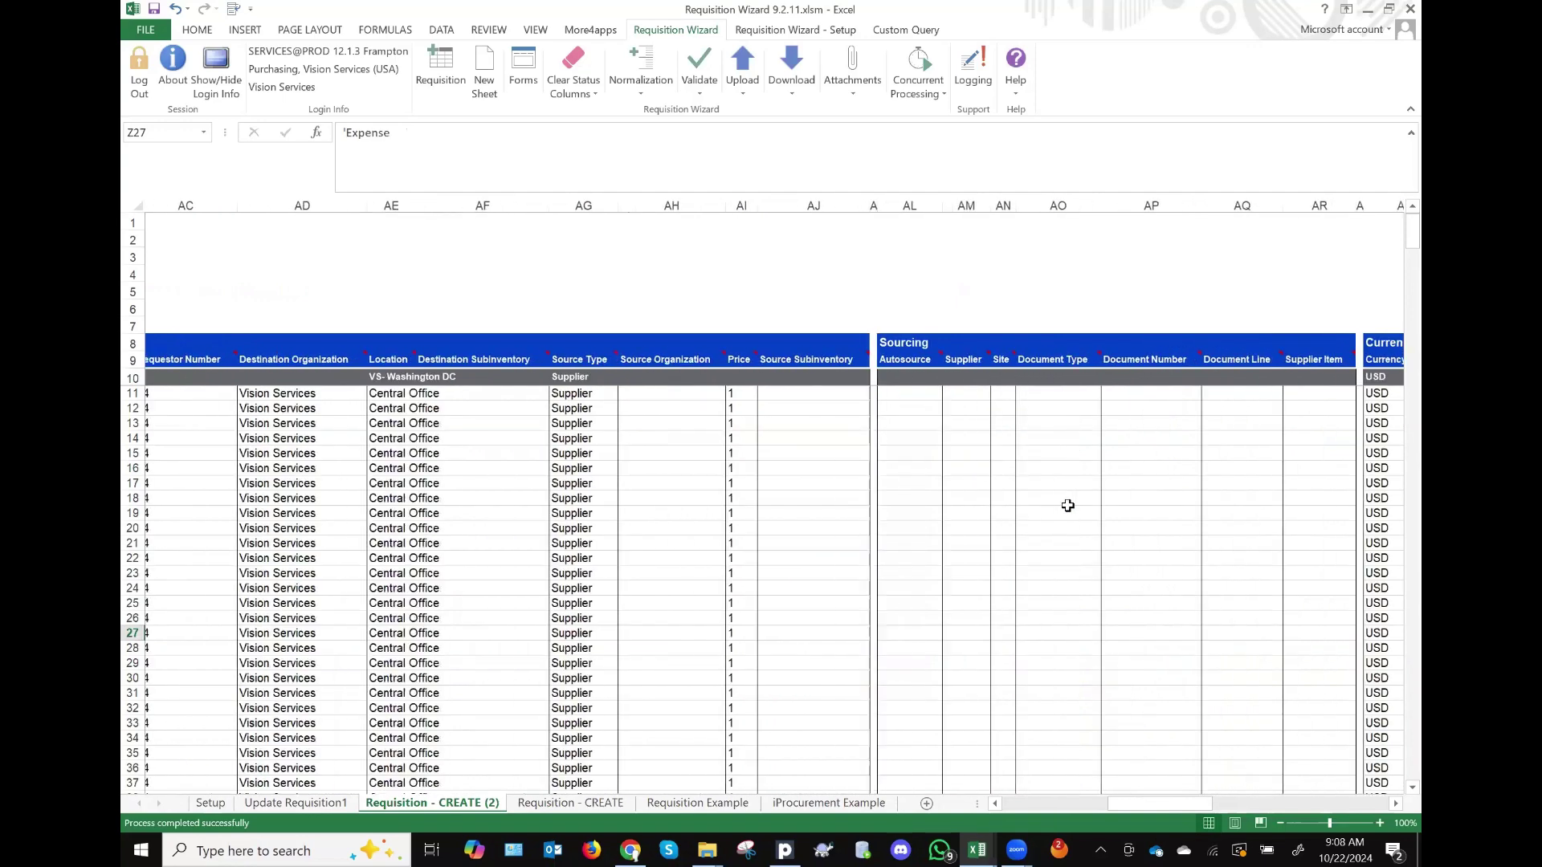
scroll(1067, 505, right, 3)
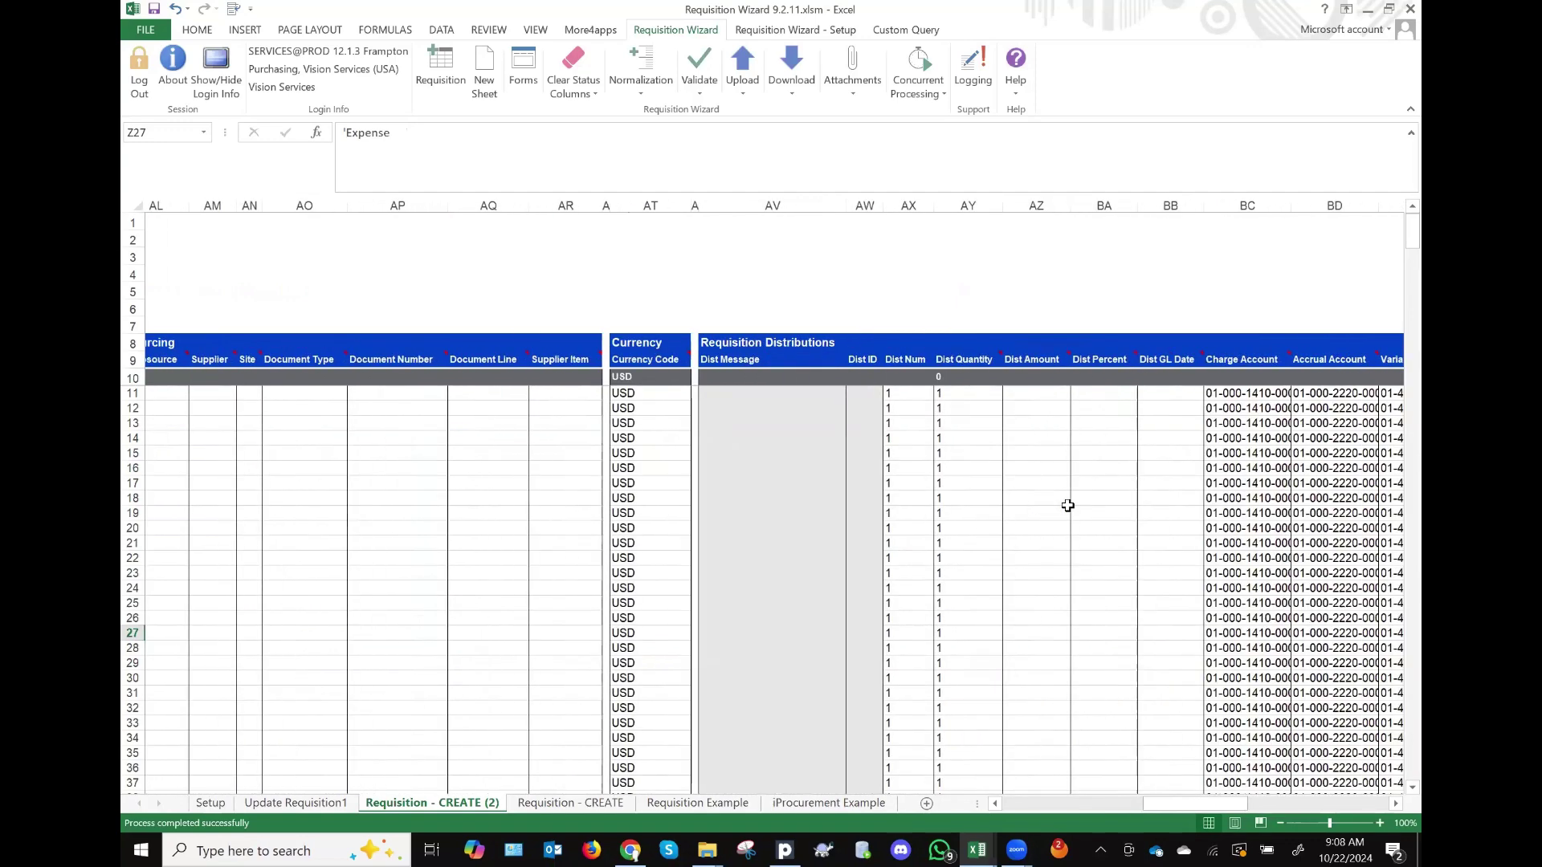
scroll(1067, 505, left, 12)
scroll(1067, 505, right, 13)
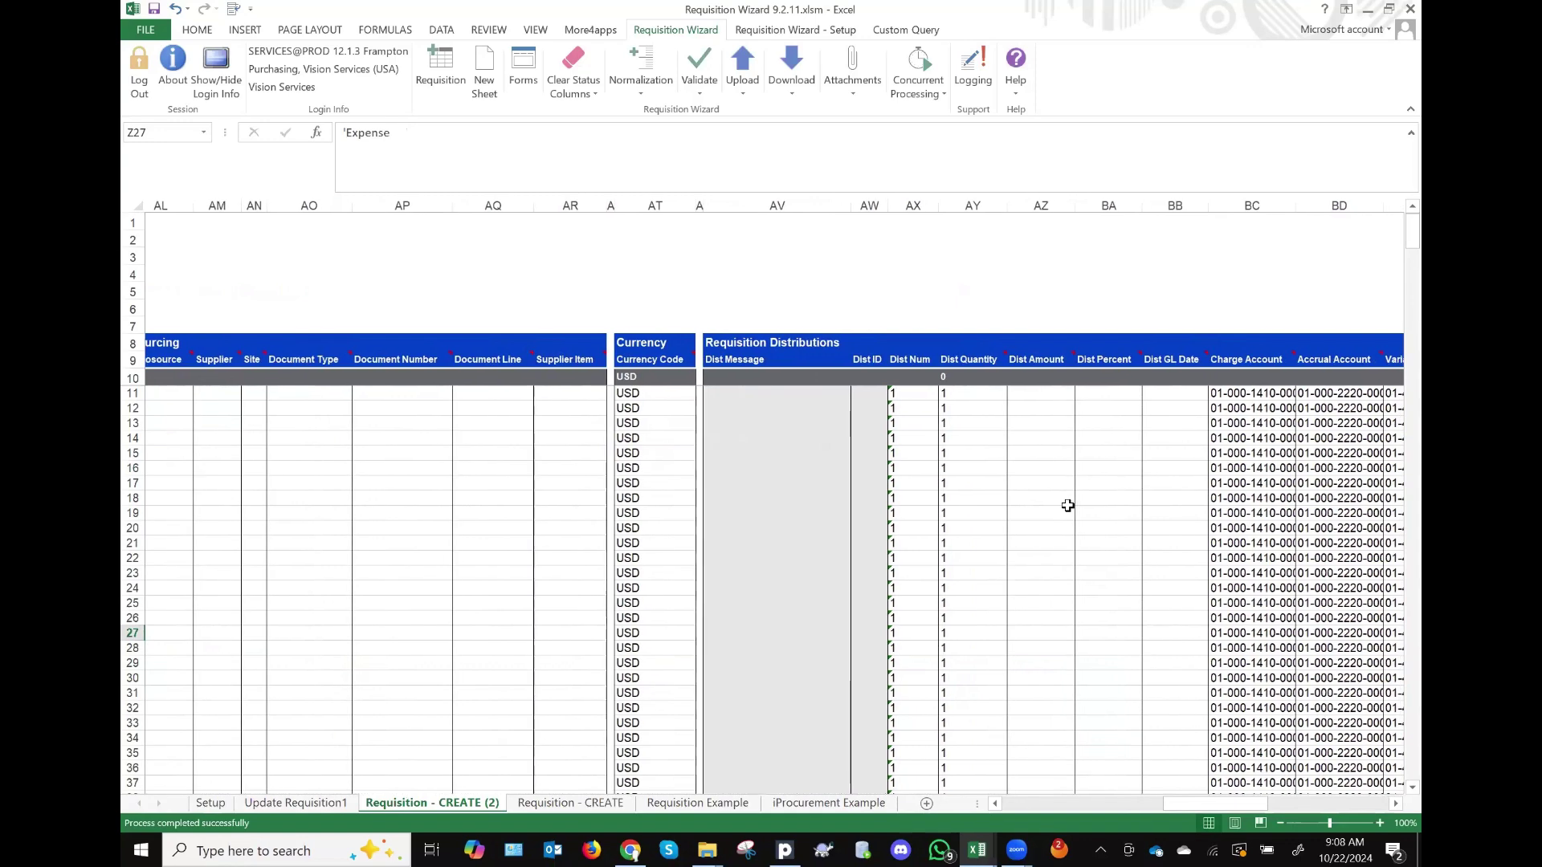
scroll(1067, 505, left, 8)
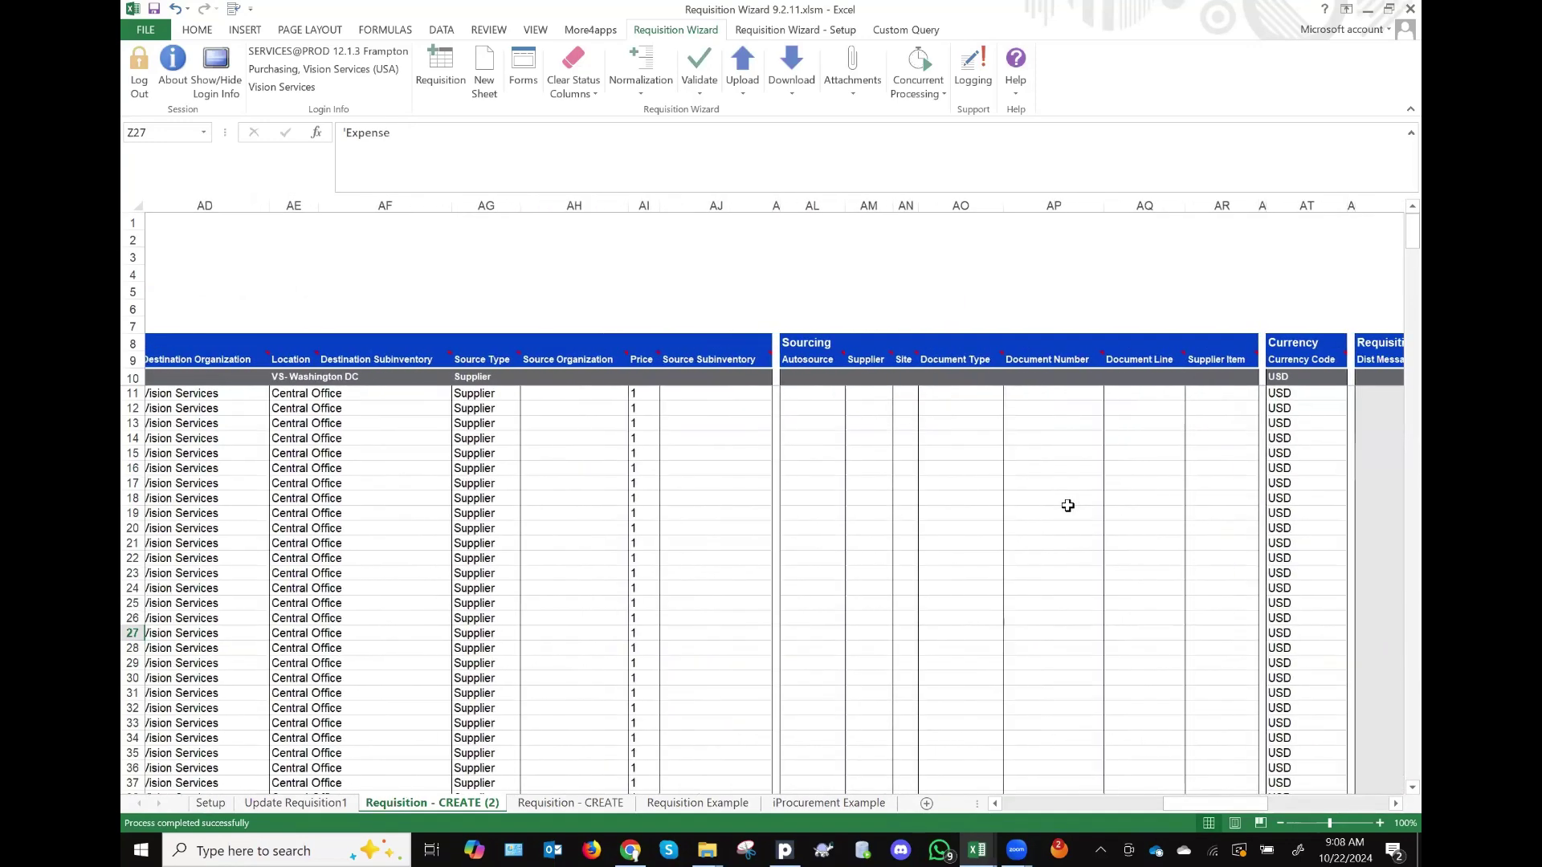
scroll(1067, 505, left, 4)
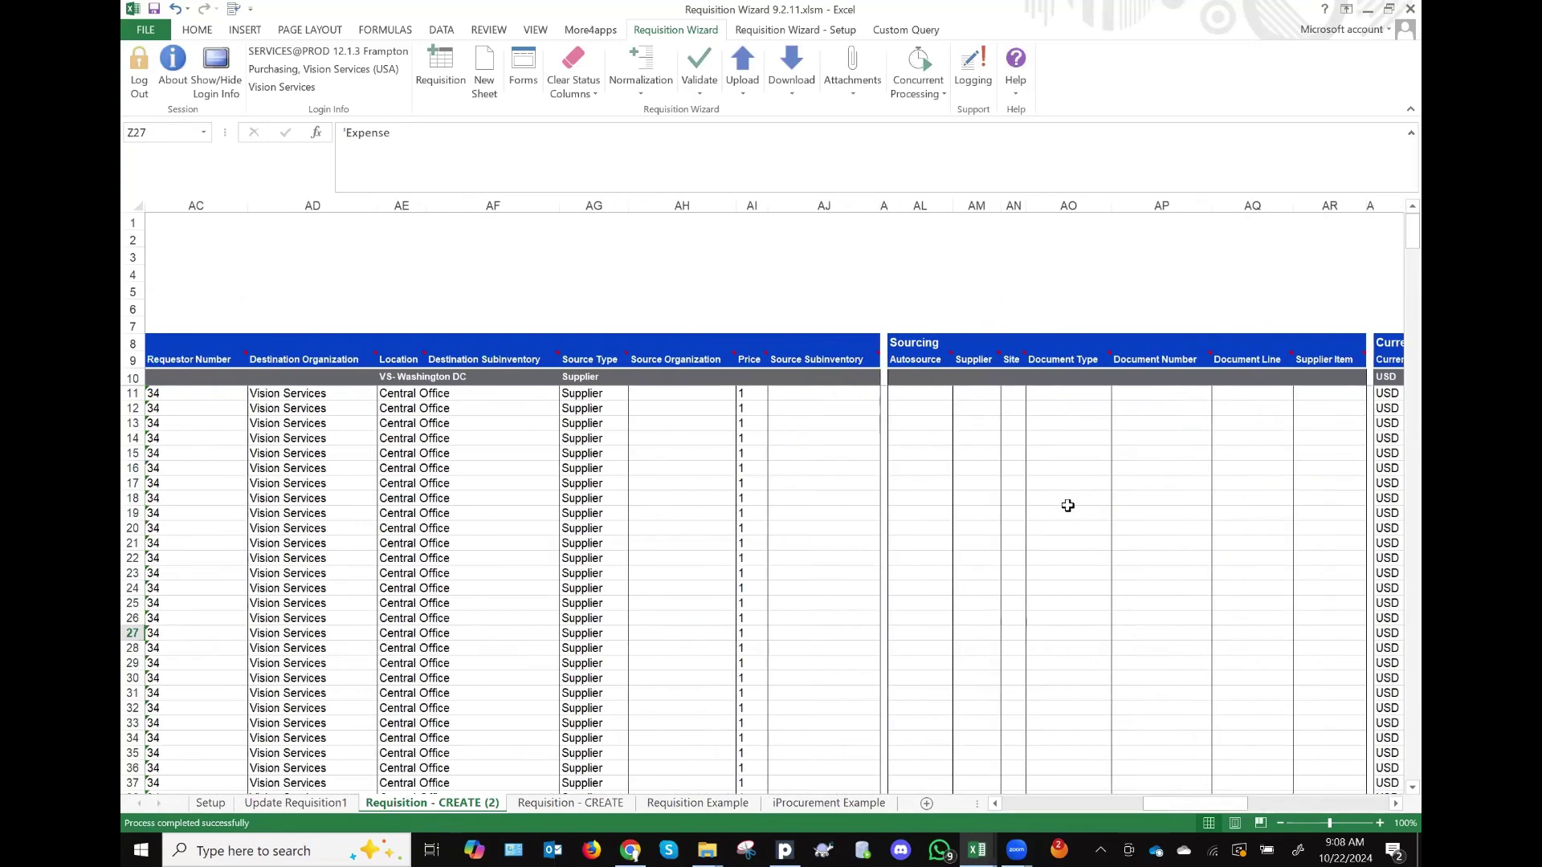
scroll(1067, 505, left, 1)
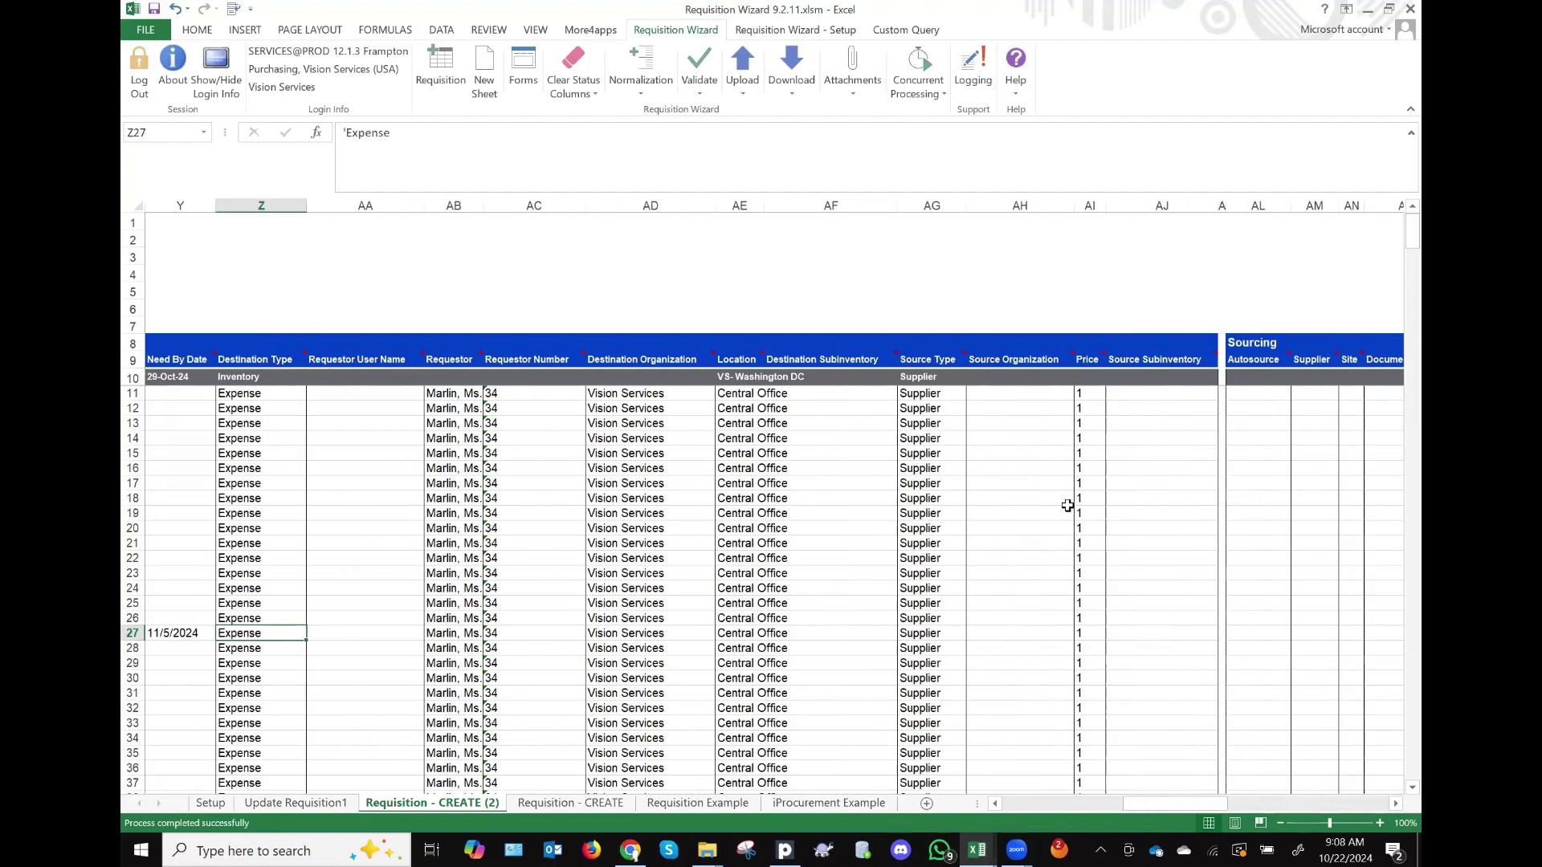
scroll(1067, 505, left, 13)
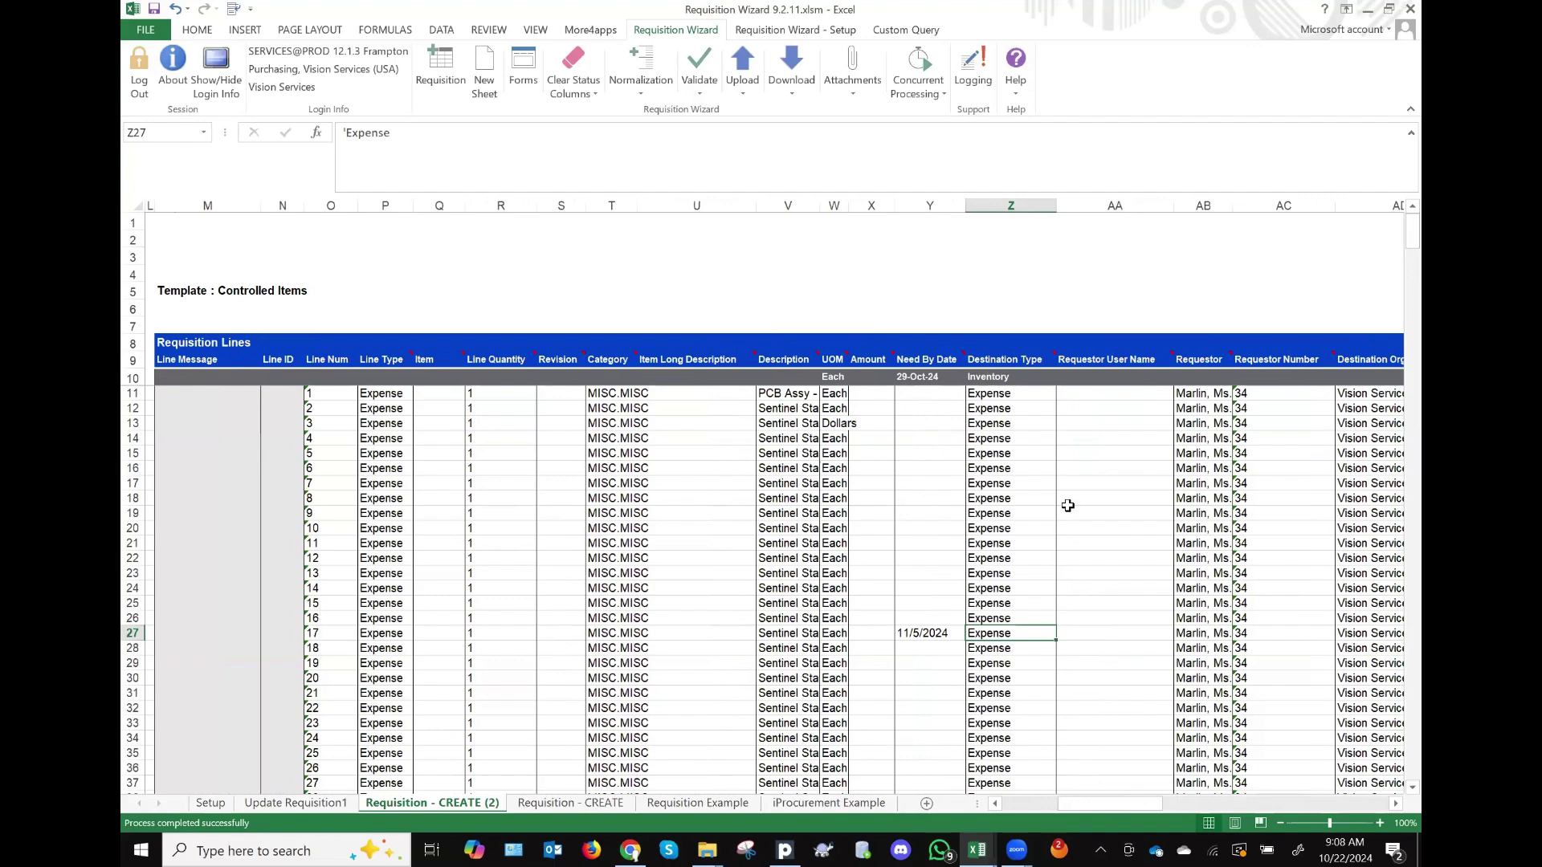
Step: Open the Download Form for cell O129 below the last requisition line, with Template Download as the download source
scroll(1067, 505, left, 1)
scroll(1067, 505, down, 20)
scroll(491, 567, up, 5)
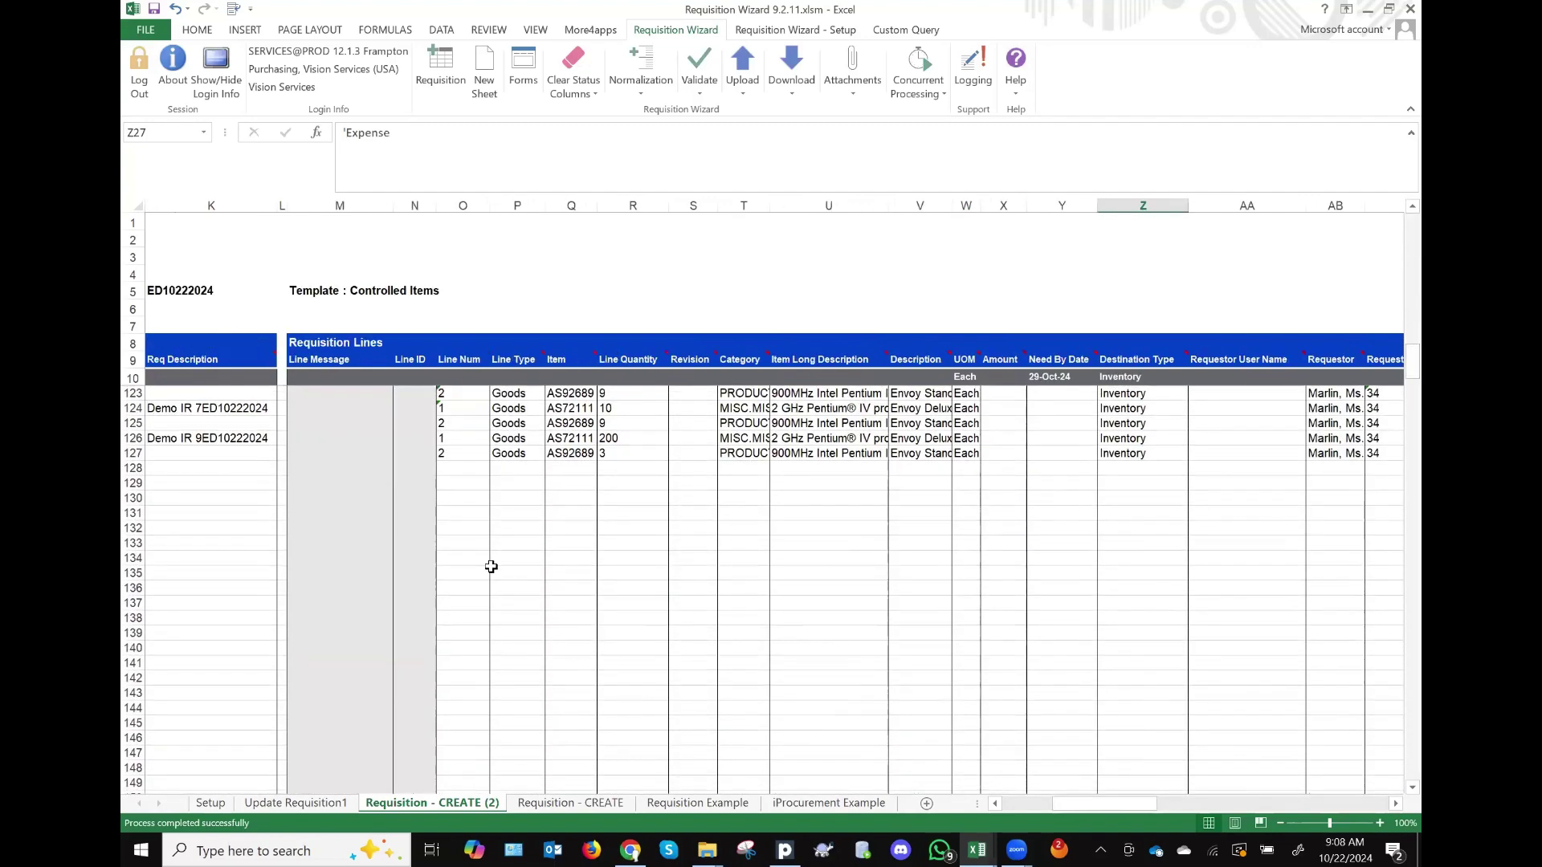
click(468, 483)
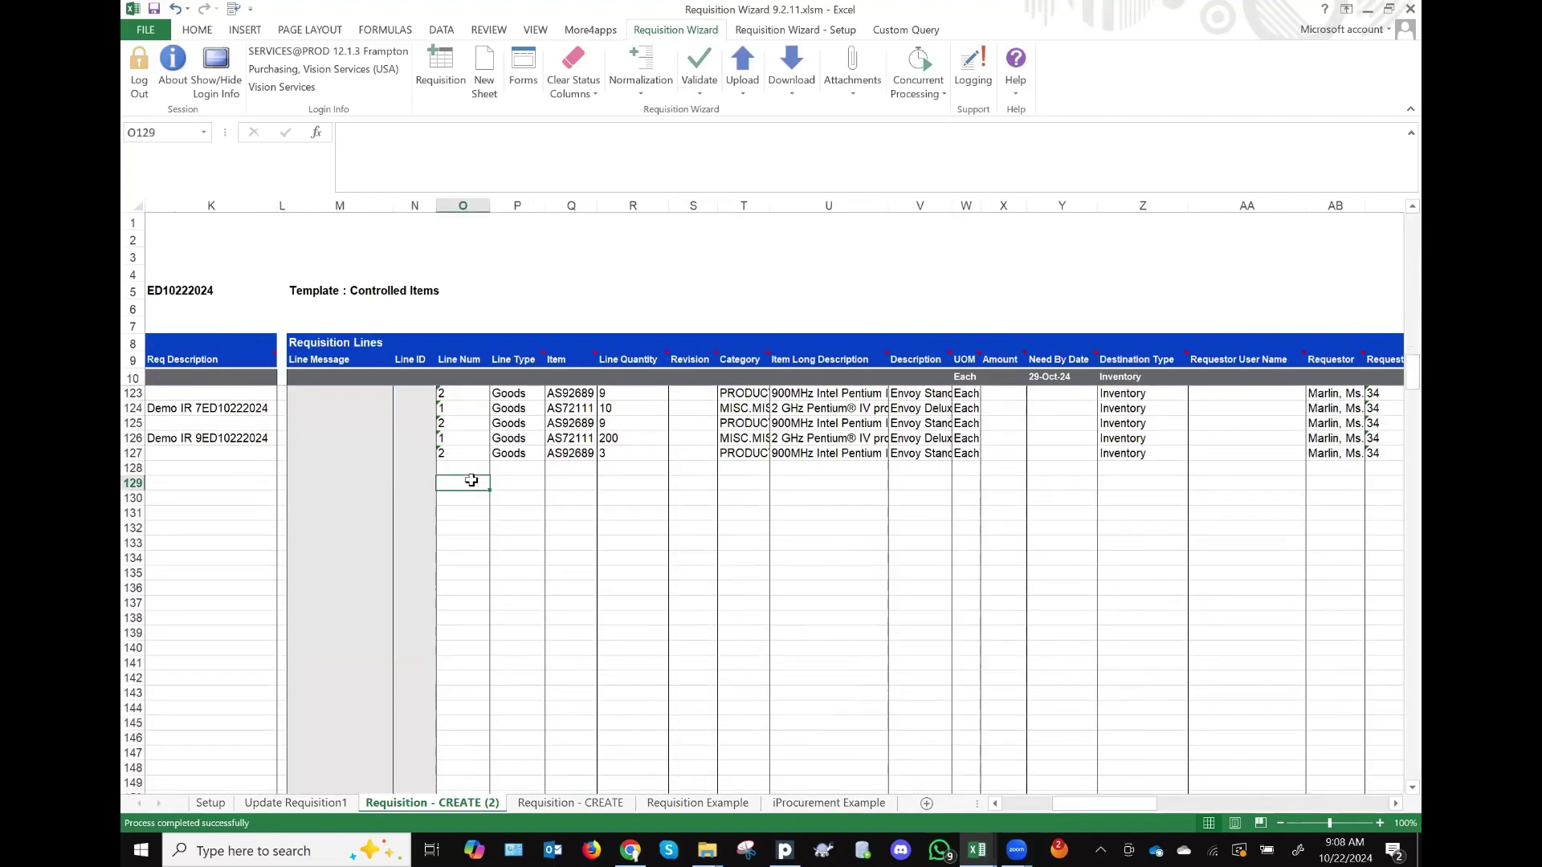
click(805, 60)
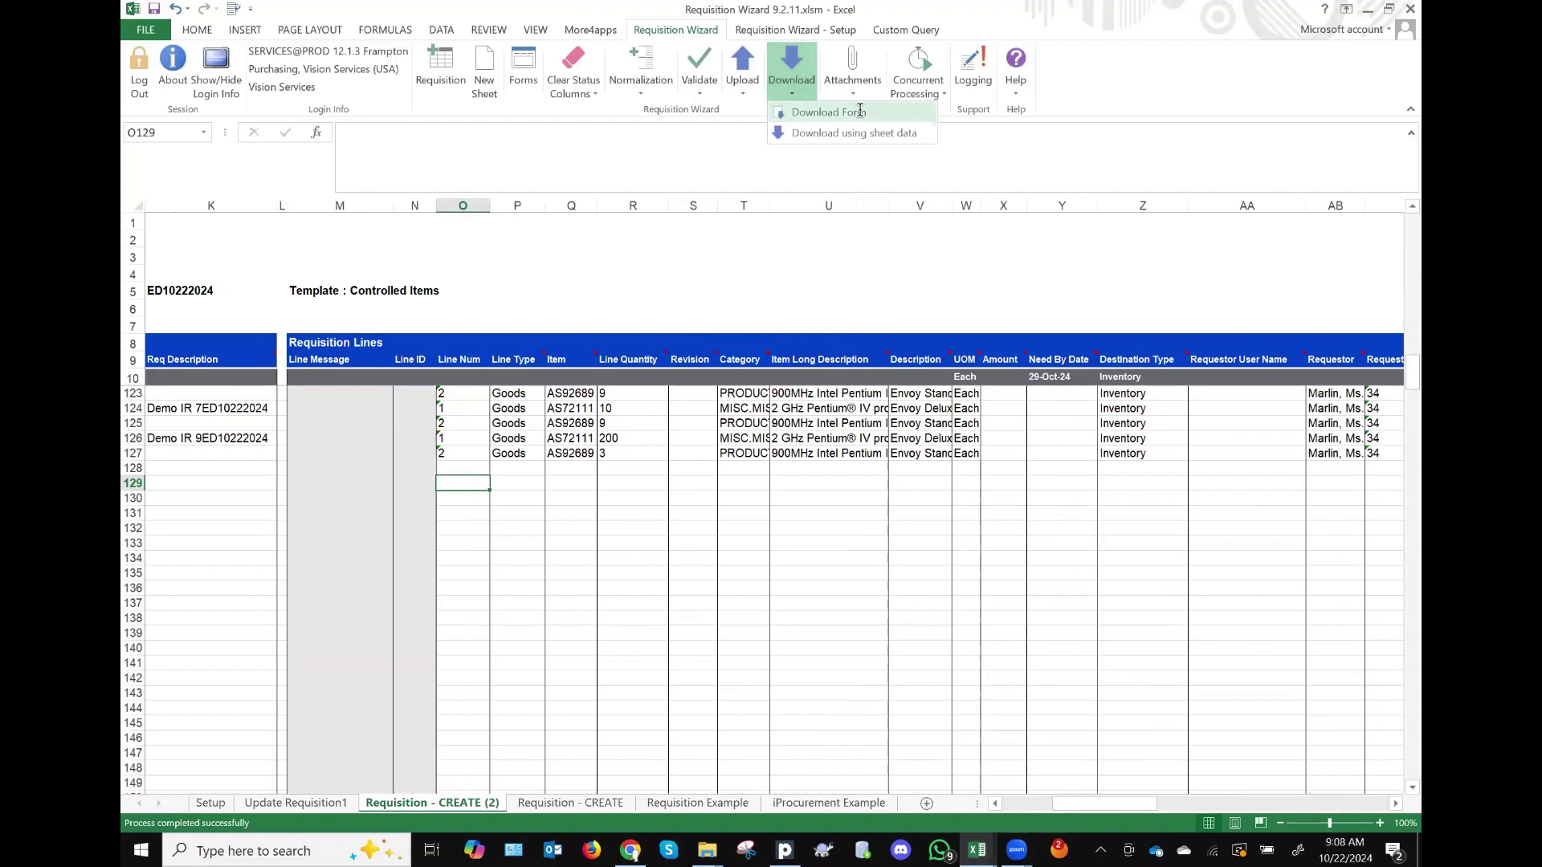
click(812, 113)
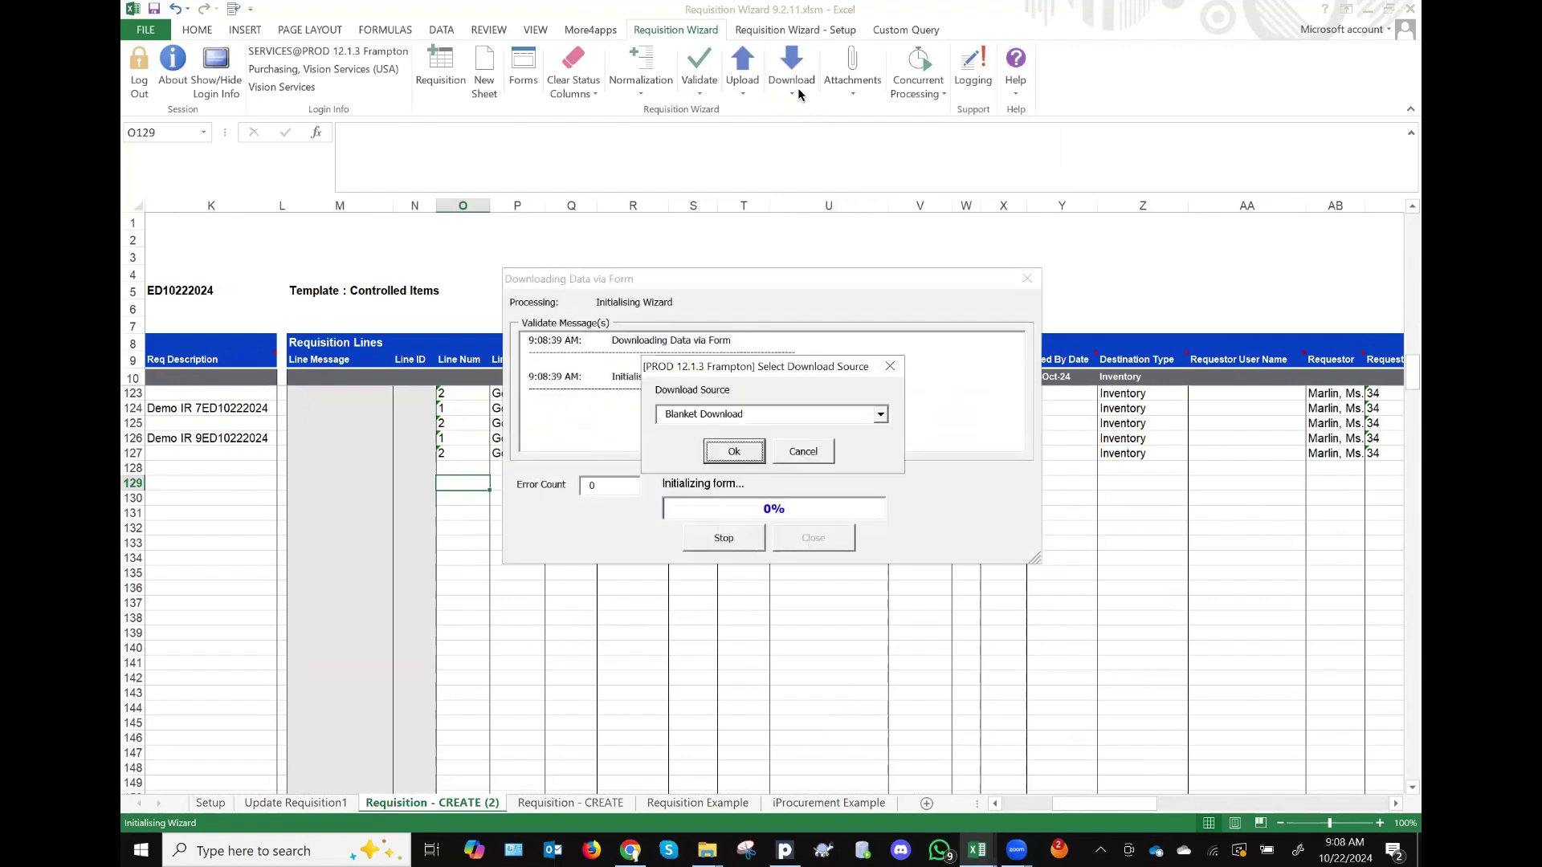
click(885, 416)
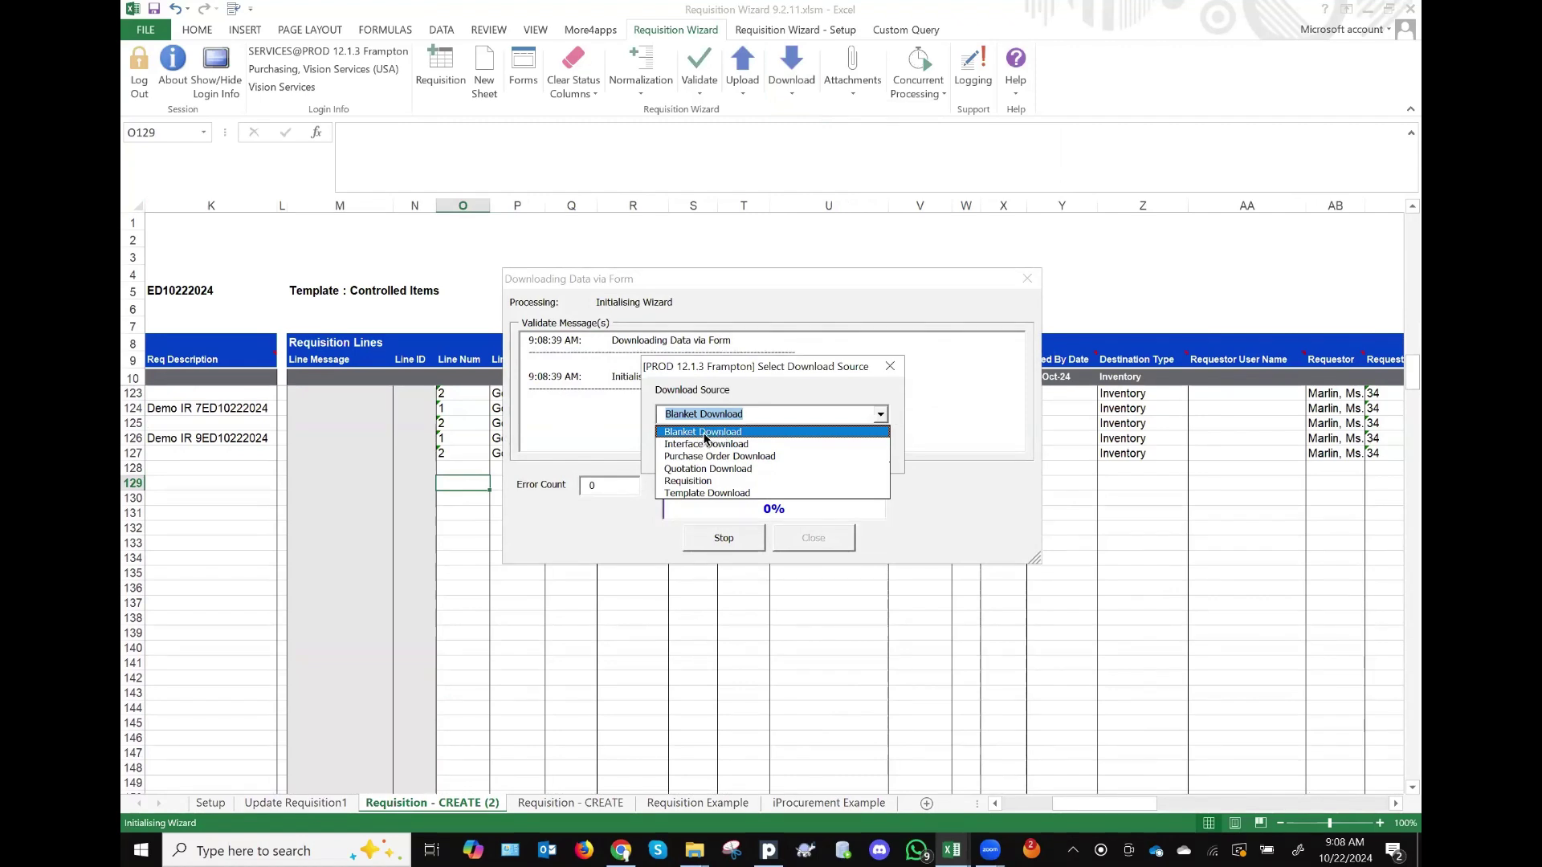
click(695, 493)
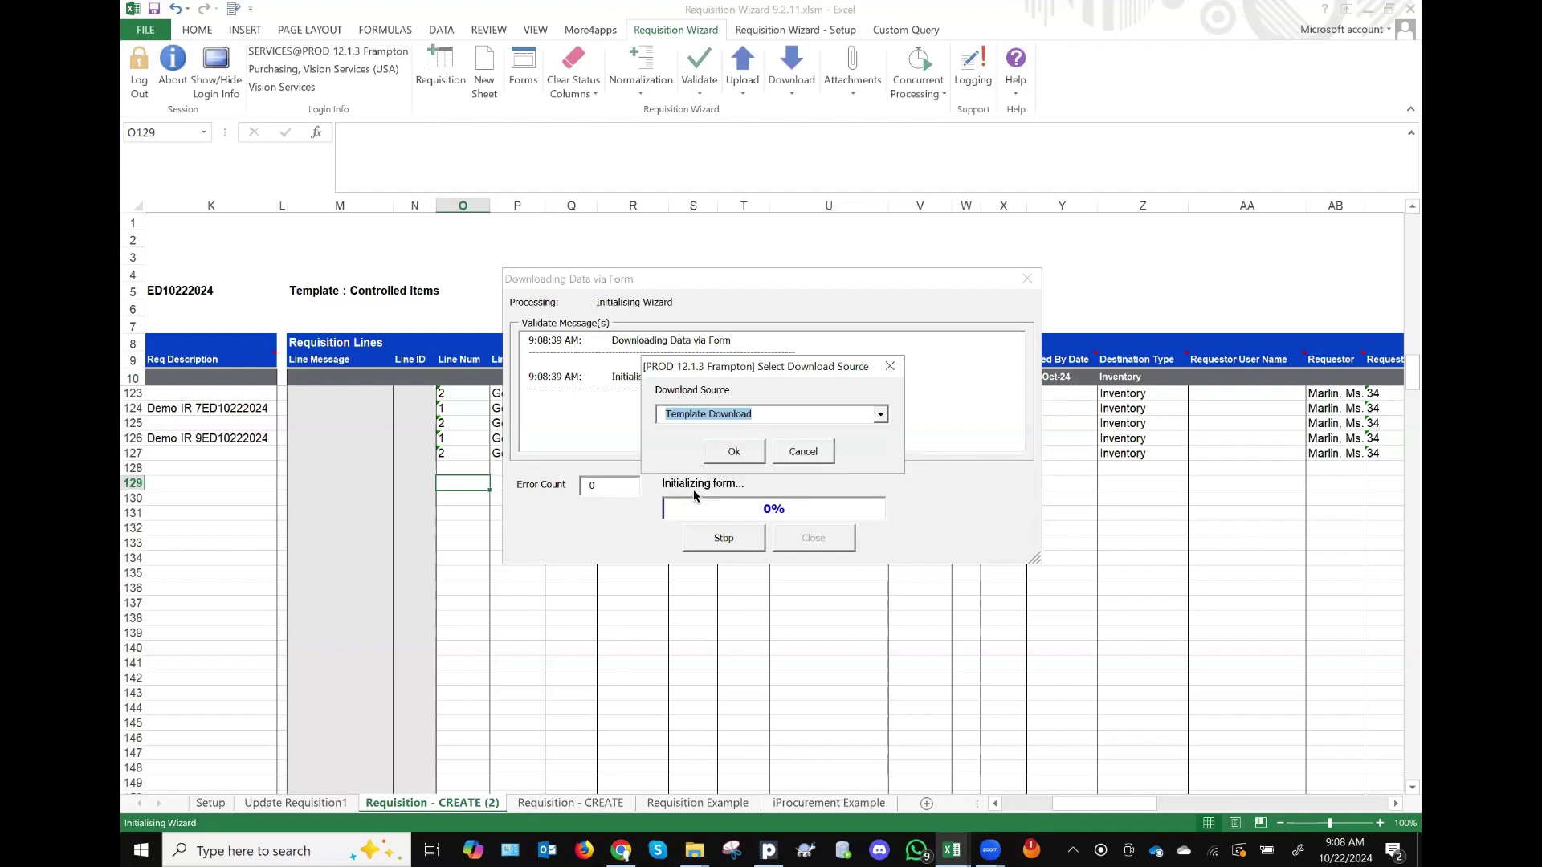
click(725, 456)
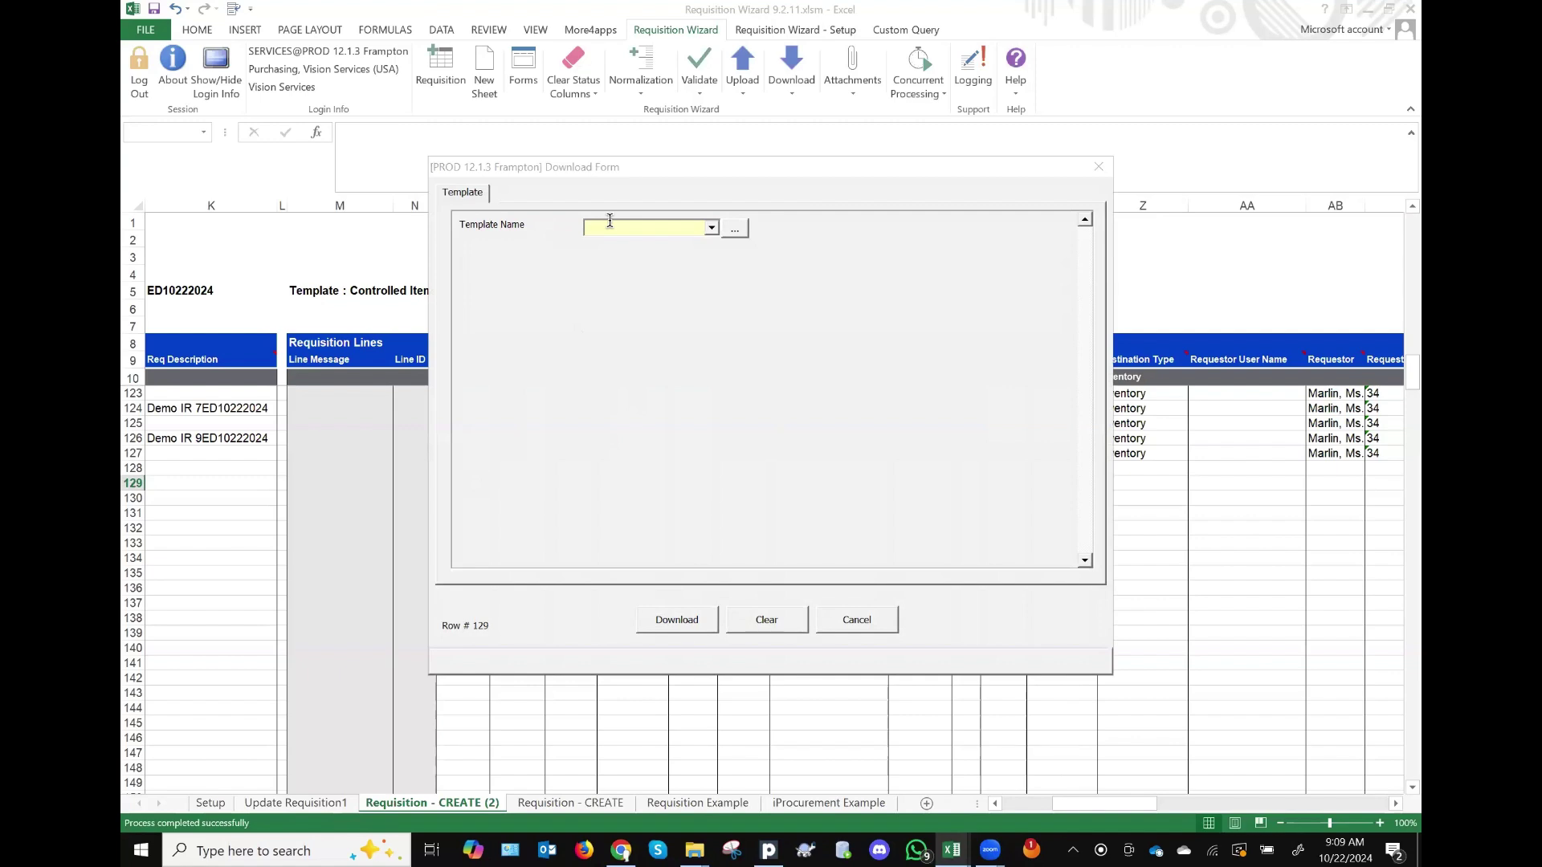
Step: Download the lines of the Controlled Items requisition template into the sheet from row 129
click(710, 228)
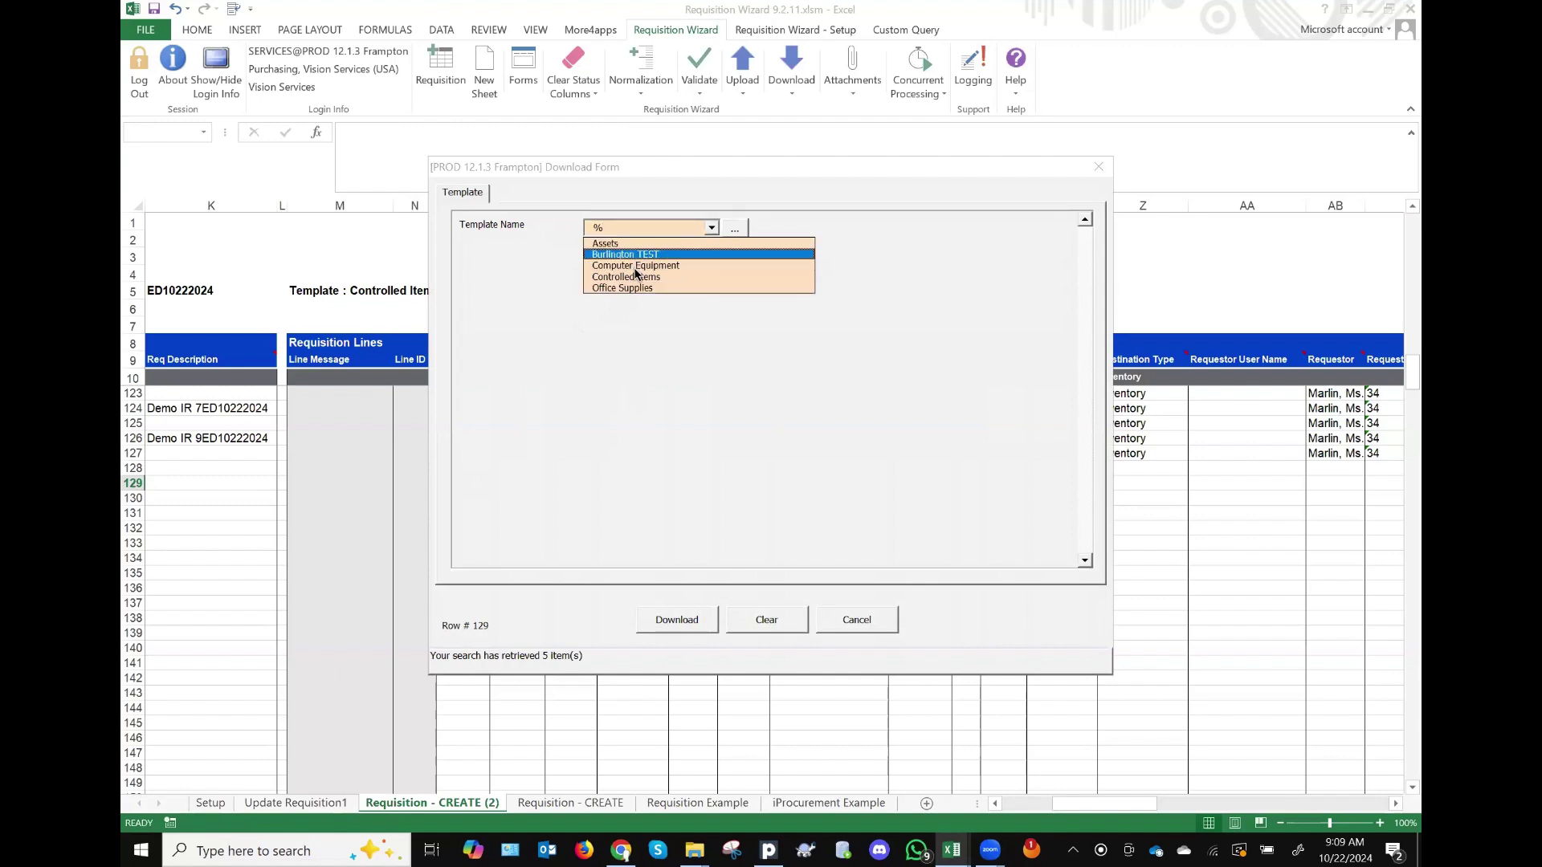
click(637, 277)
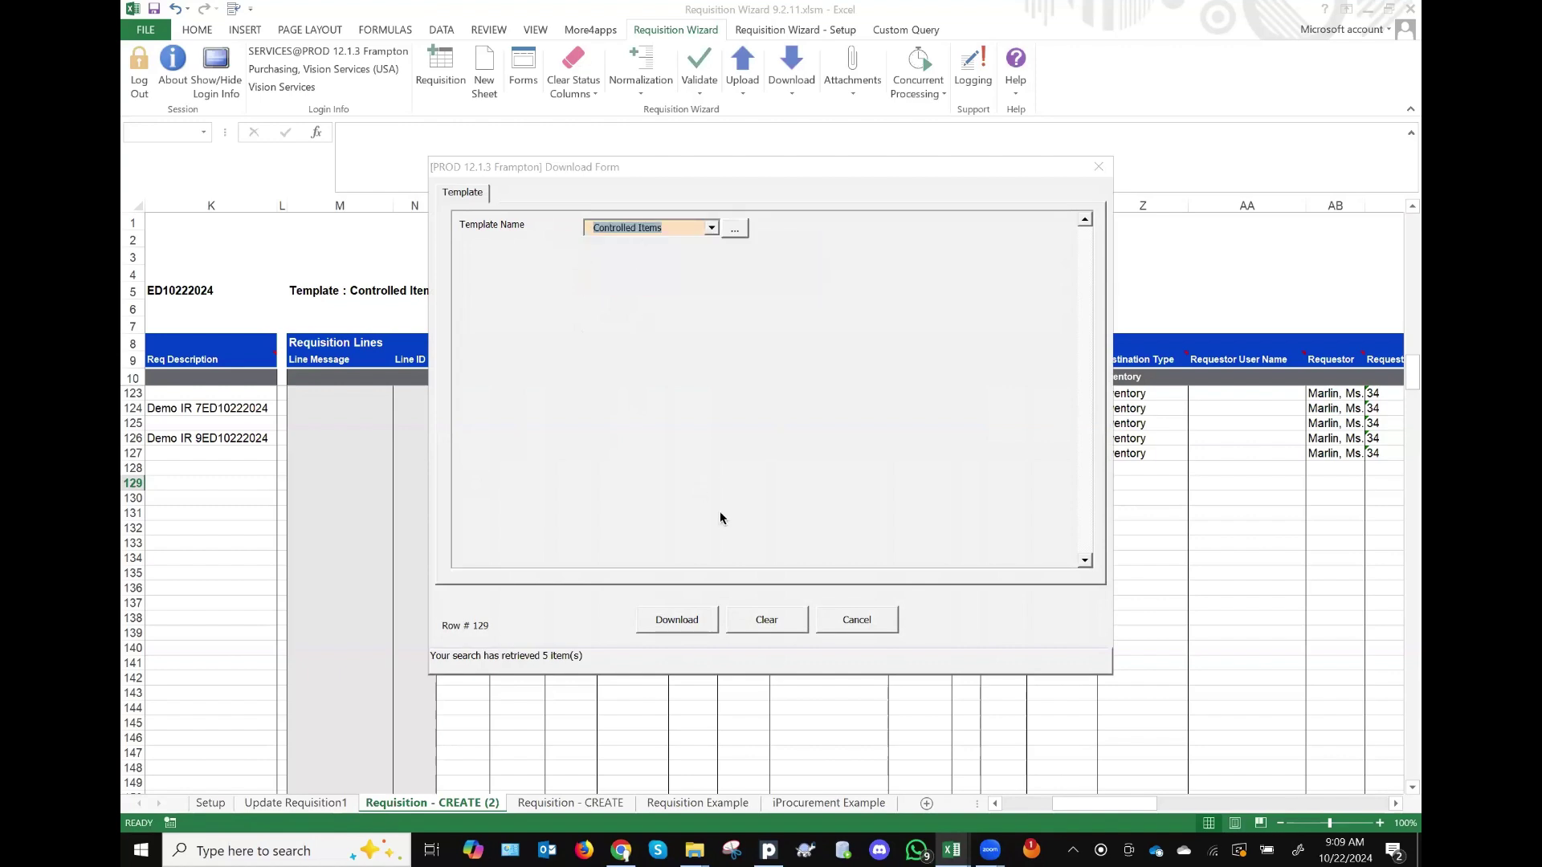
click(679, 617)
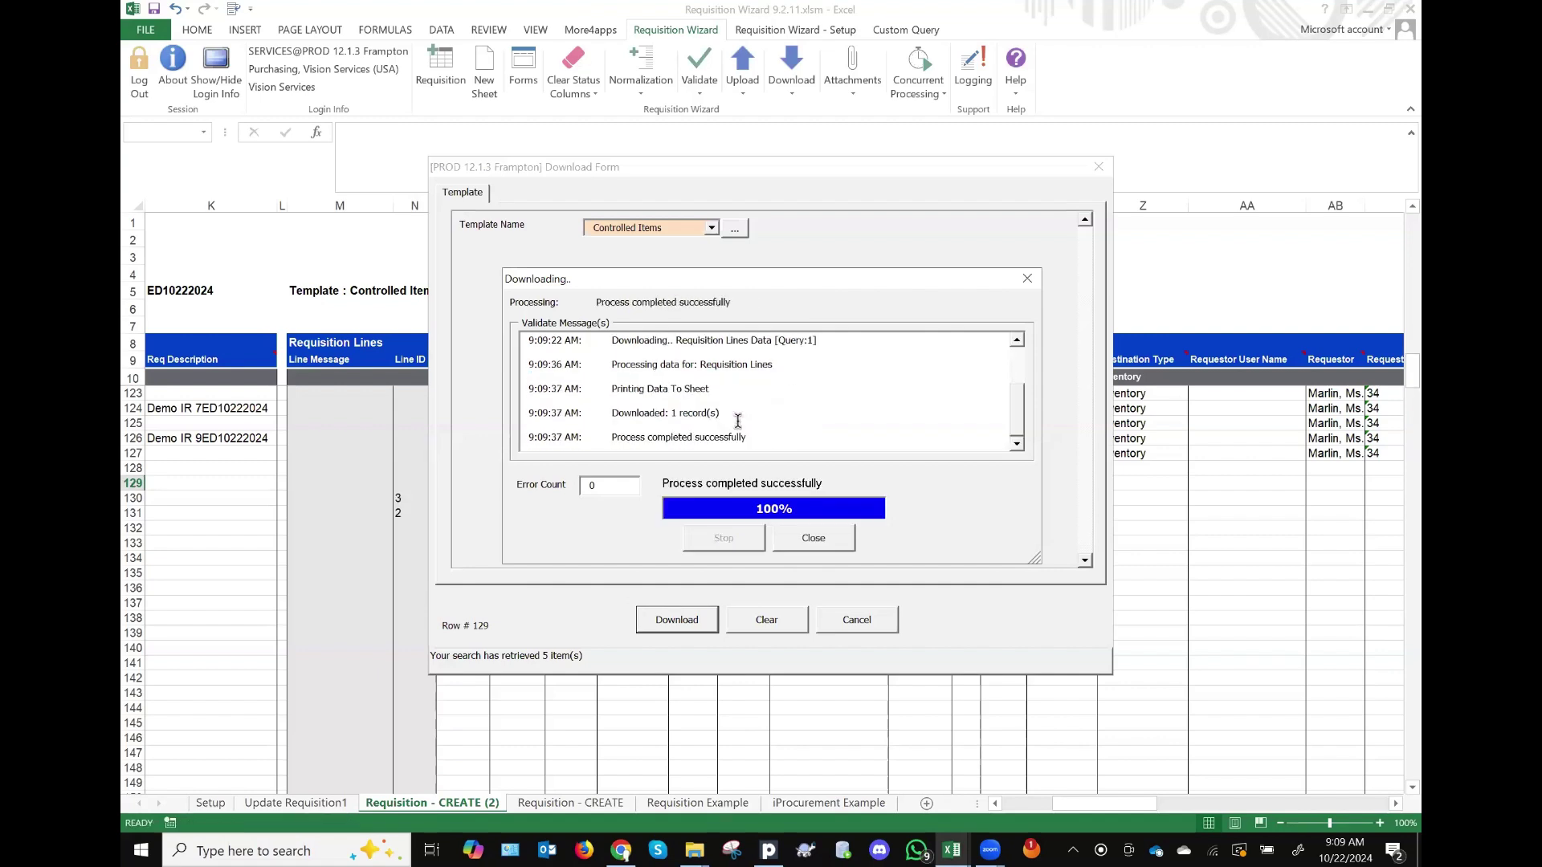
click(804, 539)
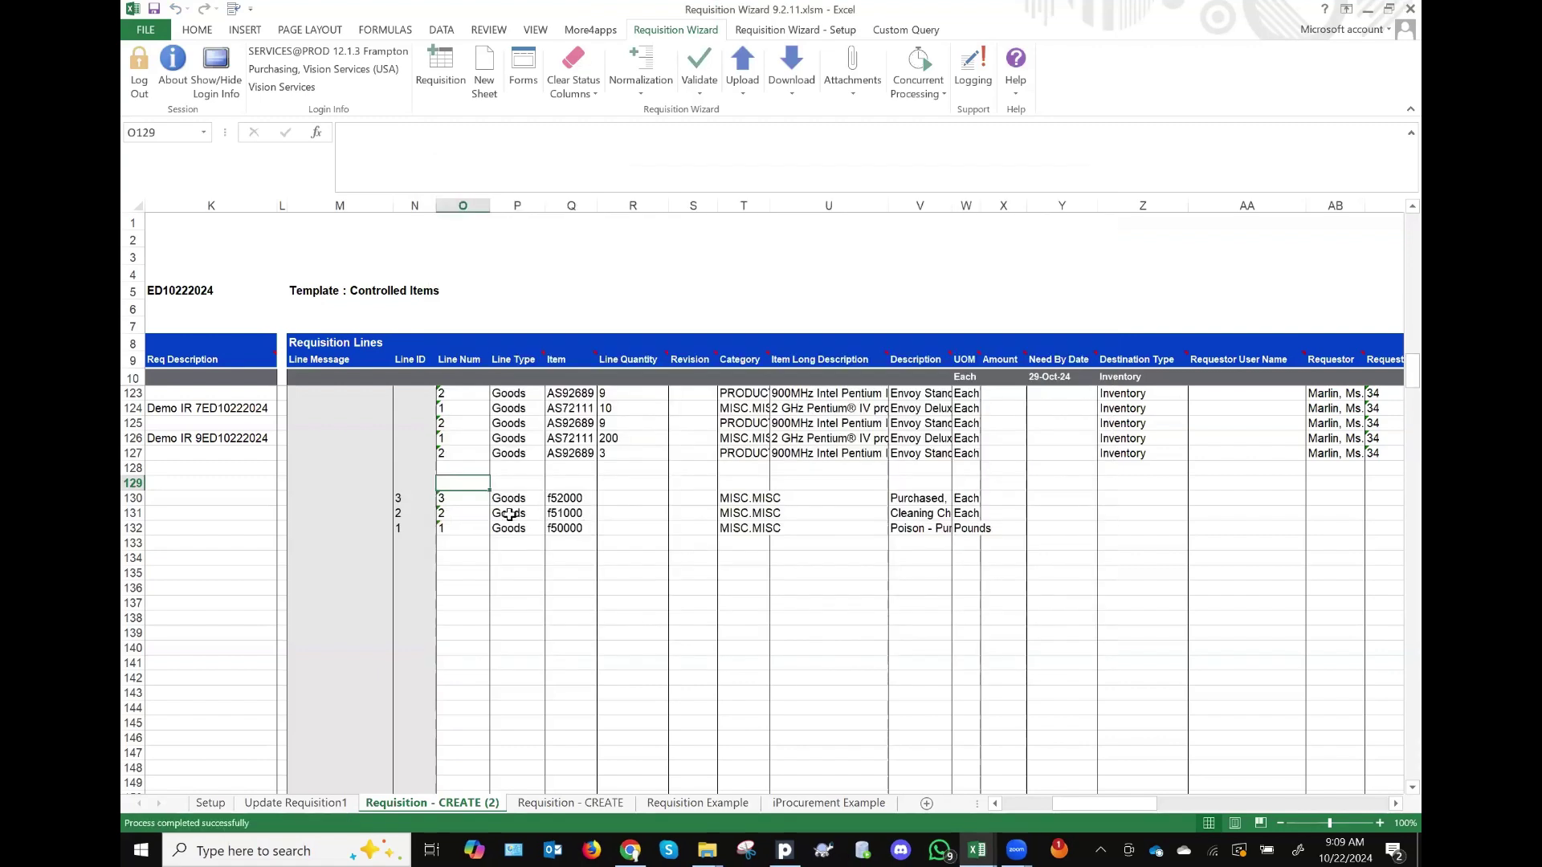
Step: For the template lines' requisition header in row 130, enter Purchase as the Req Type and Replenish as the Req Description
scroll(562, 513, left, 3)
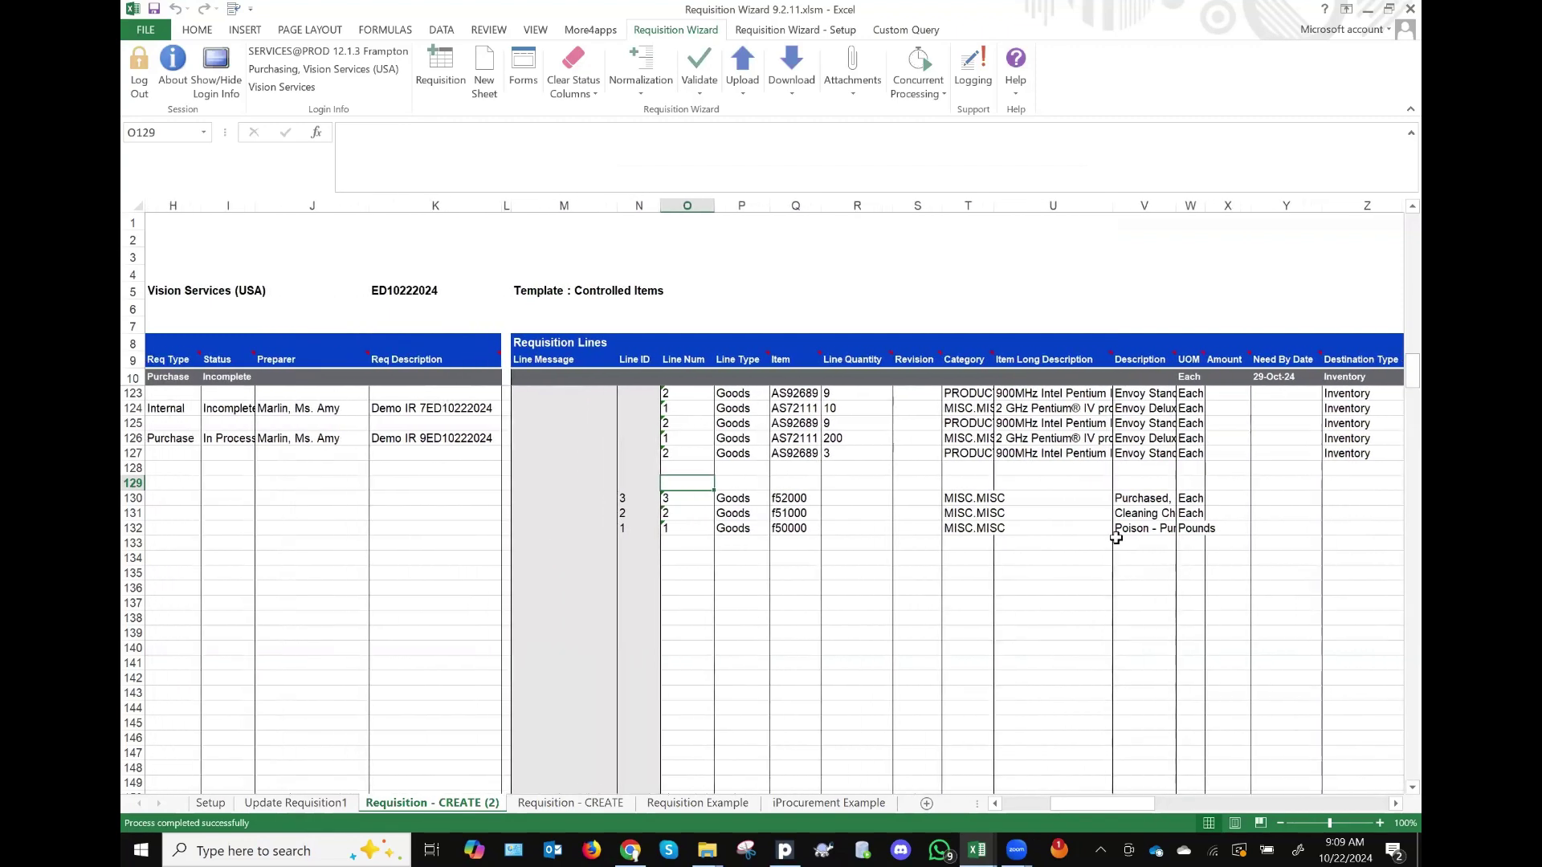
scroll(866, 578, left, 5)
click(866, 577)
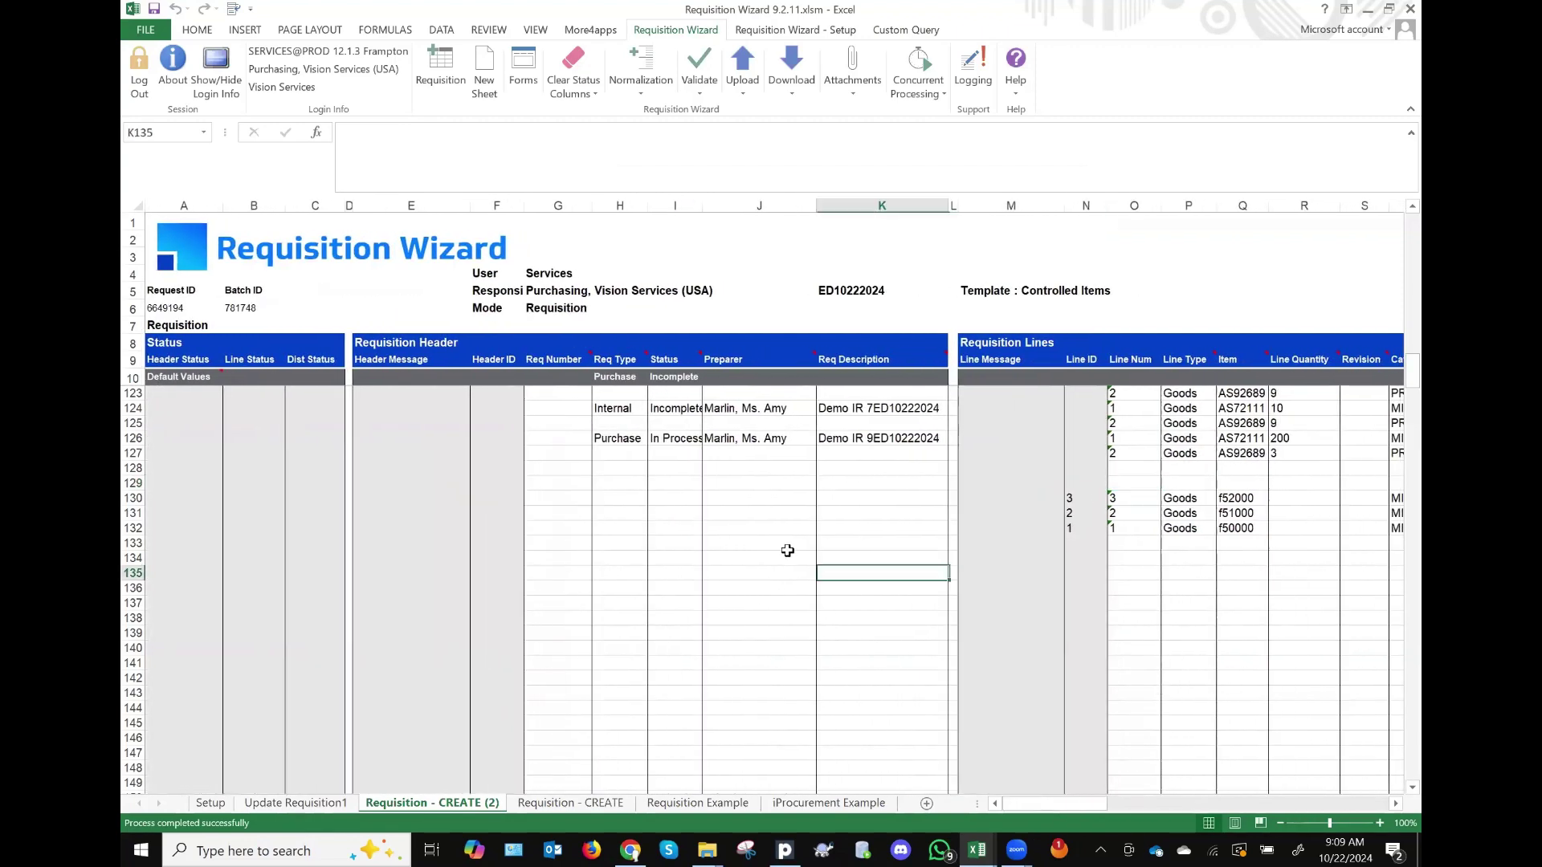
click(621, 499)
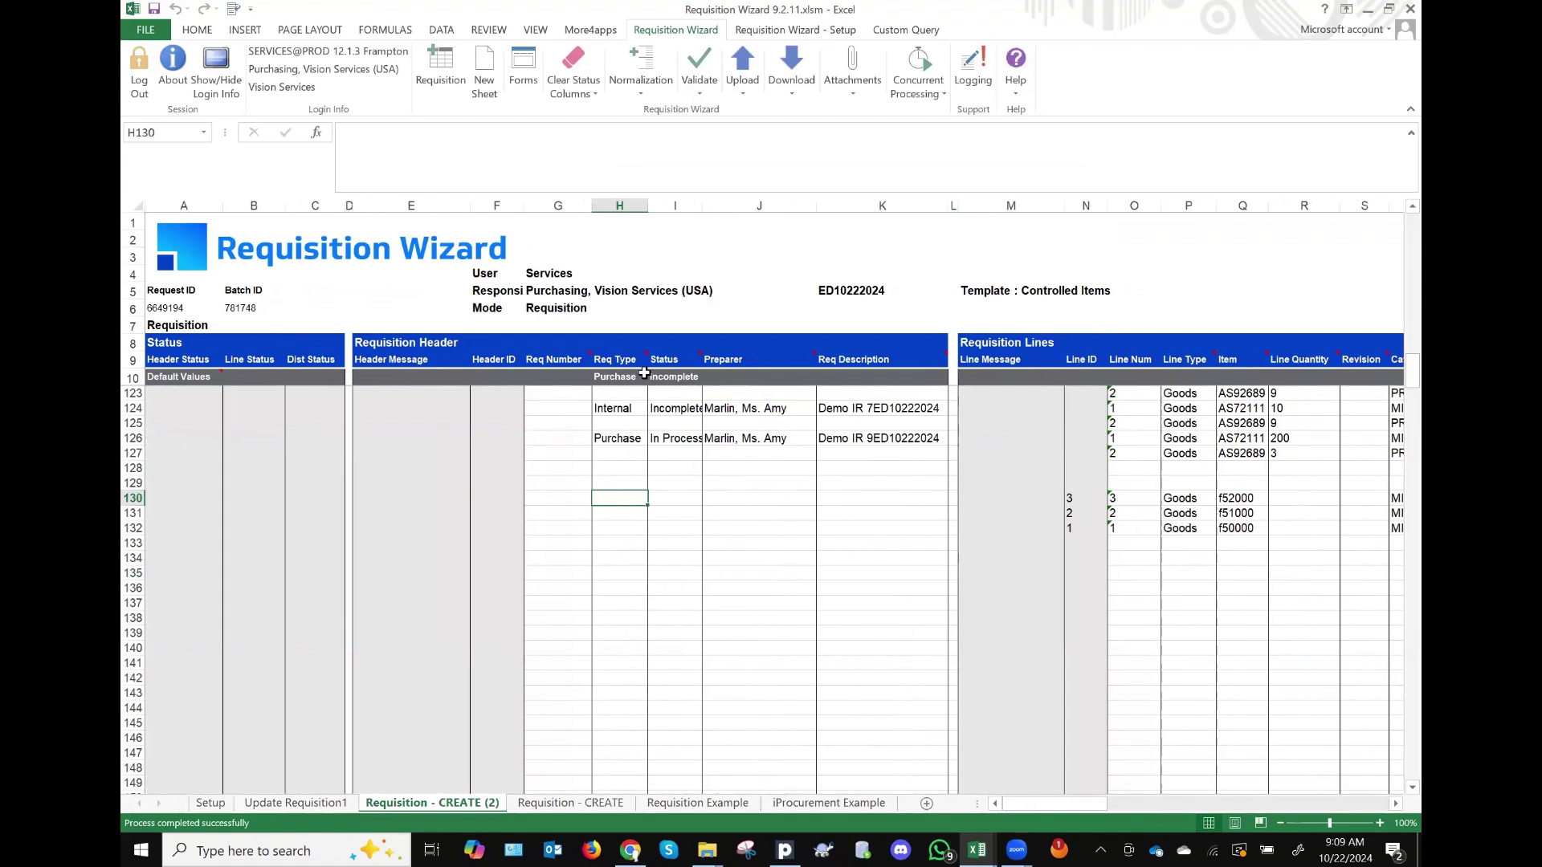
text(Purc)
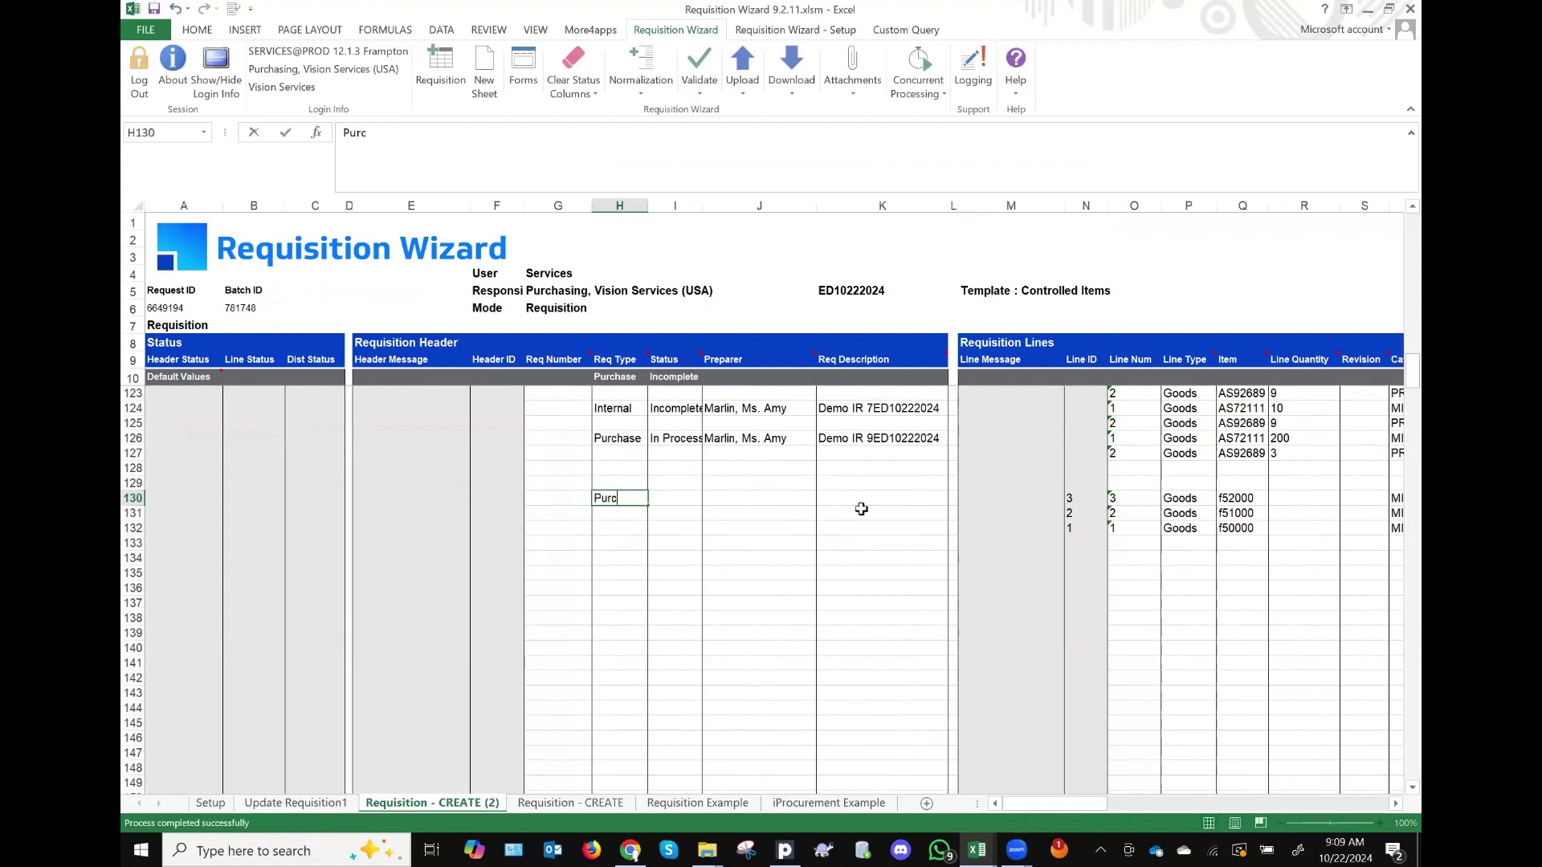
text(hase)
key(Tab)
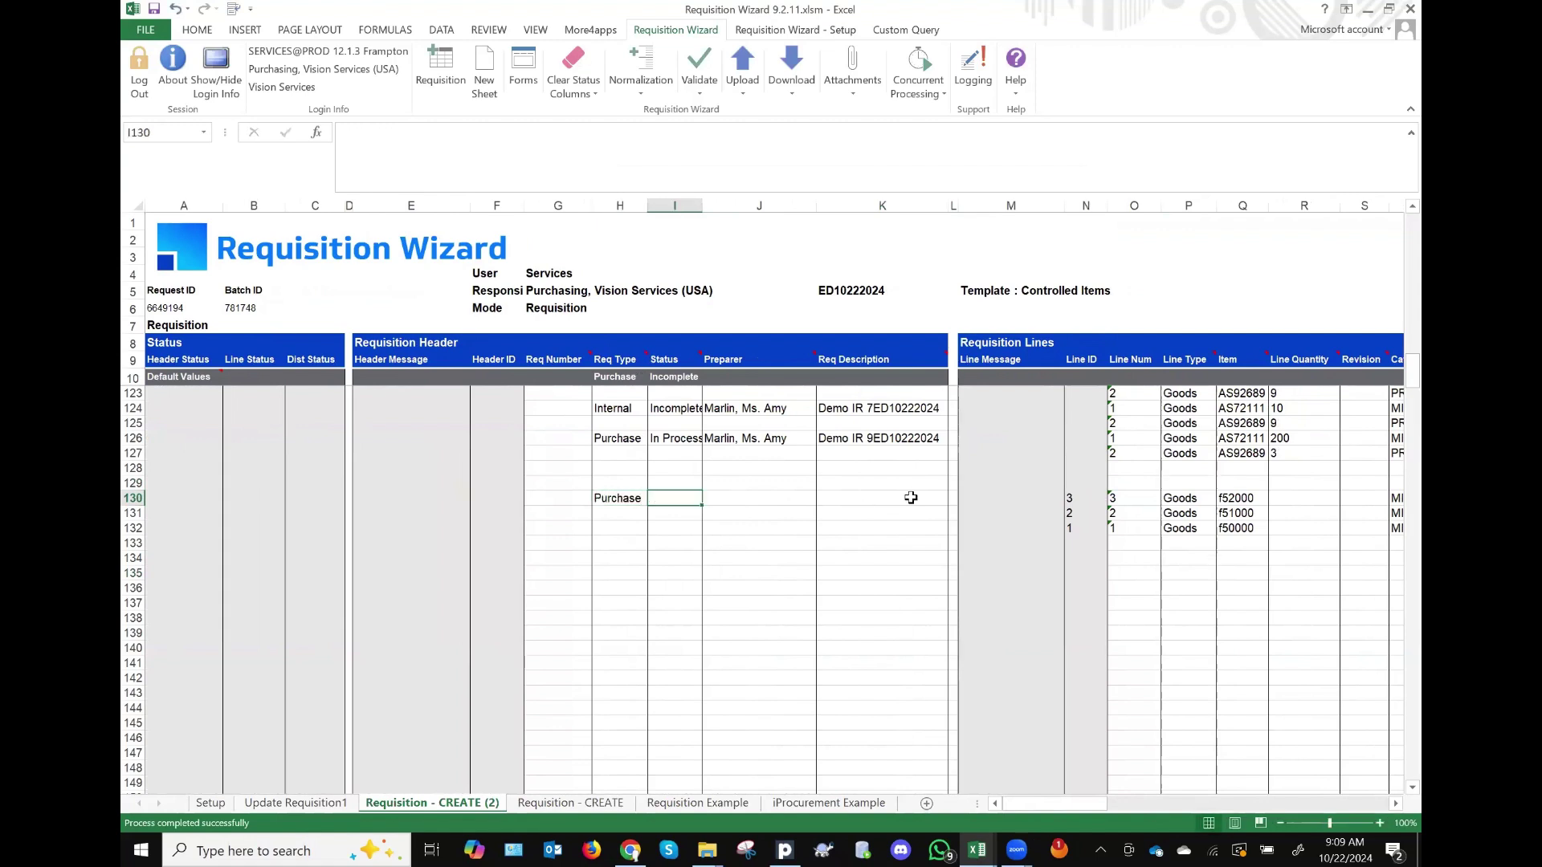
click(861, 493)
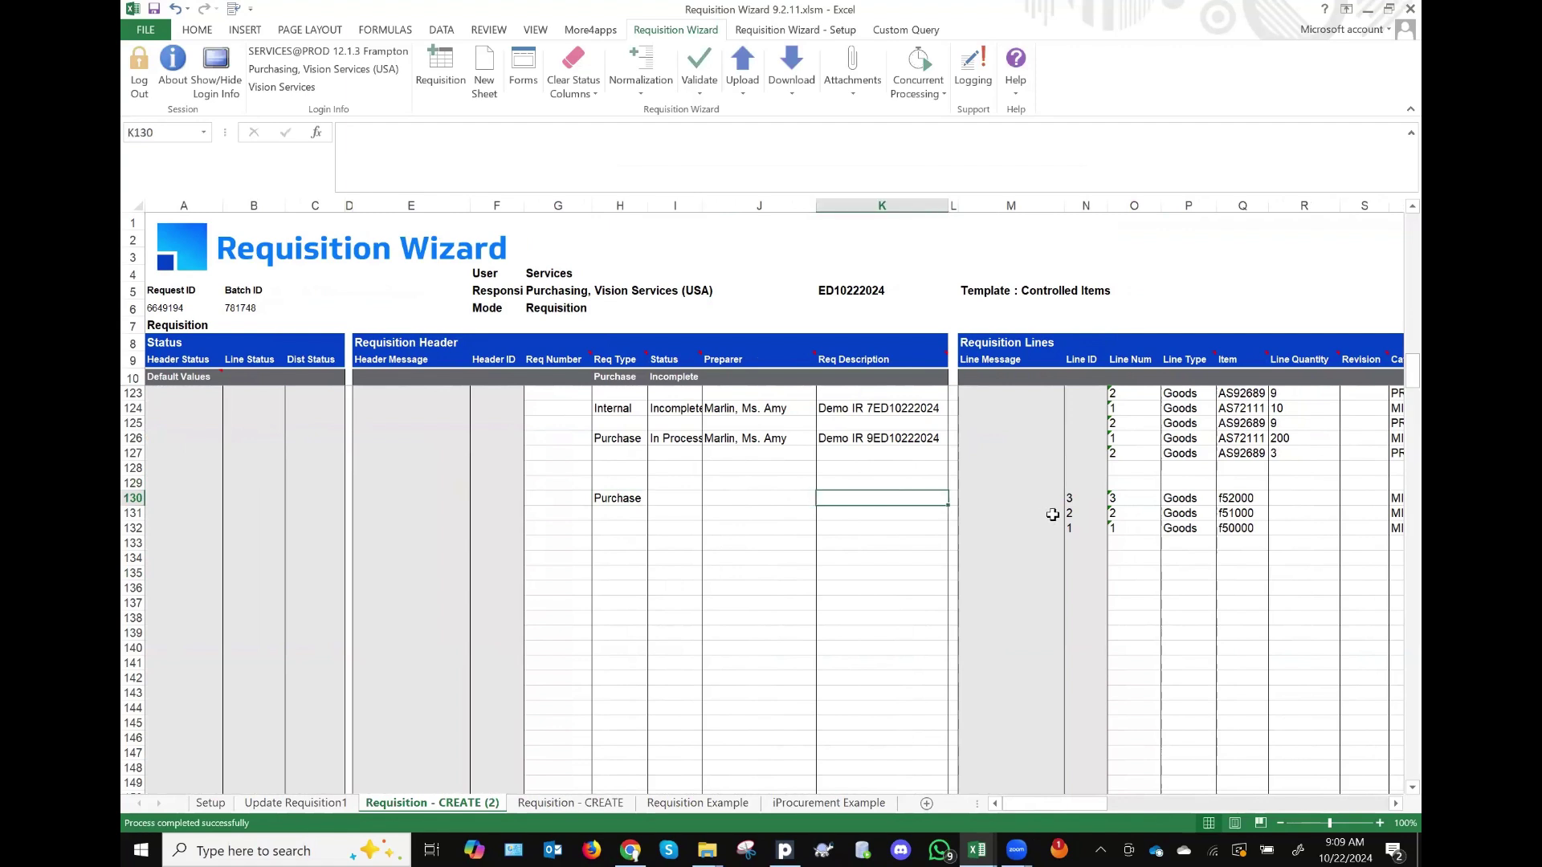
text(Replenish)
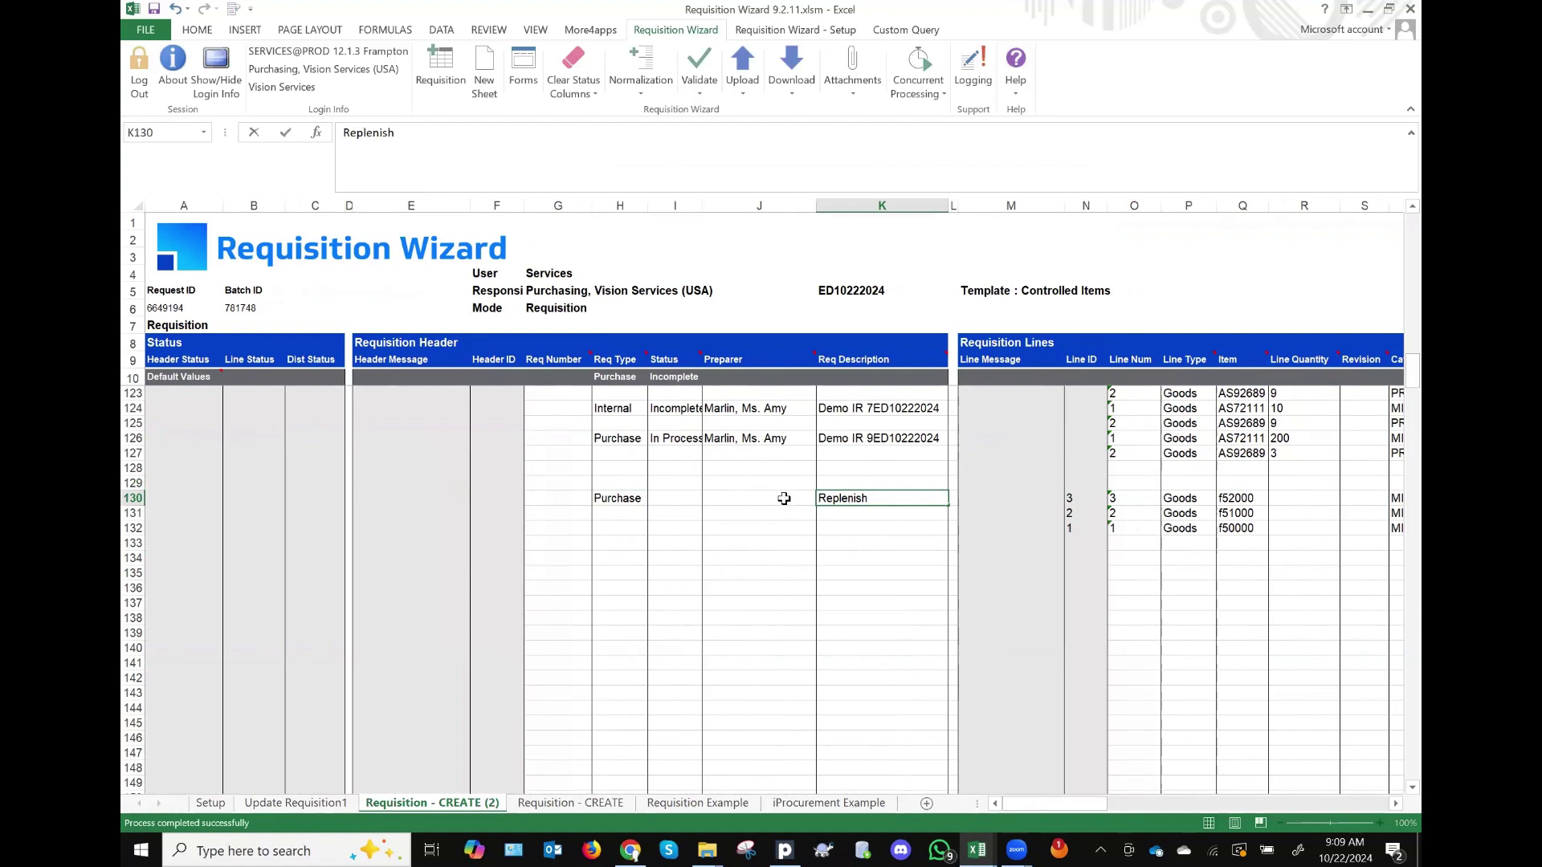
click(784, 498)
Step: Select the requisitions from row 130 up to row 11, upload only the selected rows, and close the processing window
click(625, 500)
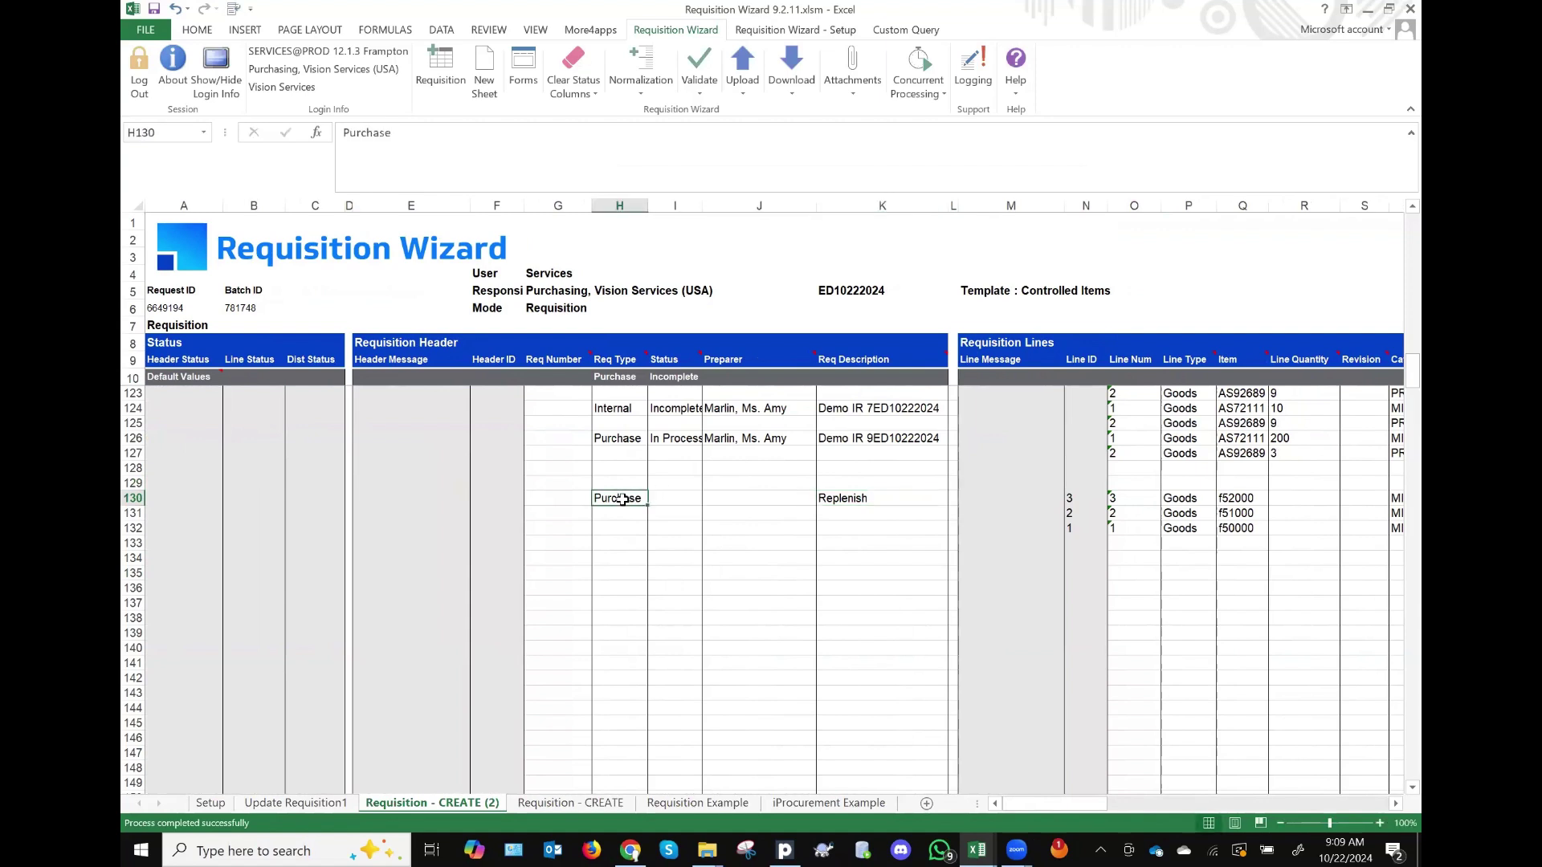
key(shift+Up)
key(shift+Up)
key(shift+Up)
key(shift+Up)
key(shift+Up)
key(shift+Up)
key(shift+Up)
key(shift+Up)
key(shift+Up)
key(shift+Up)
key(shift+Up)
key(shift+Up)
key(shift+Up)
key(shift+Up)
key(shift+Up)
key(shift+Up)
key(shift+Up)
key(shift+Up)
key(shift+Up)
key(shift+Up)
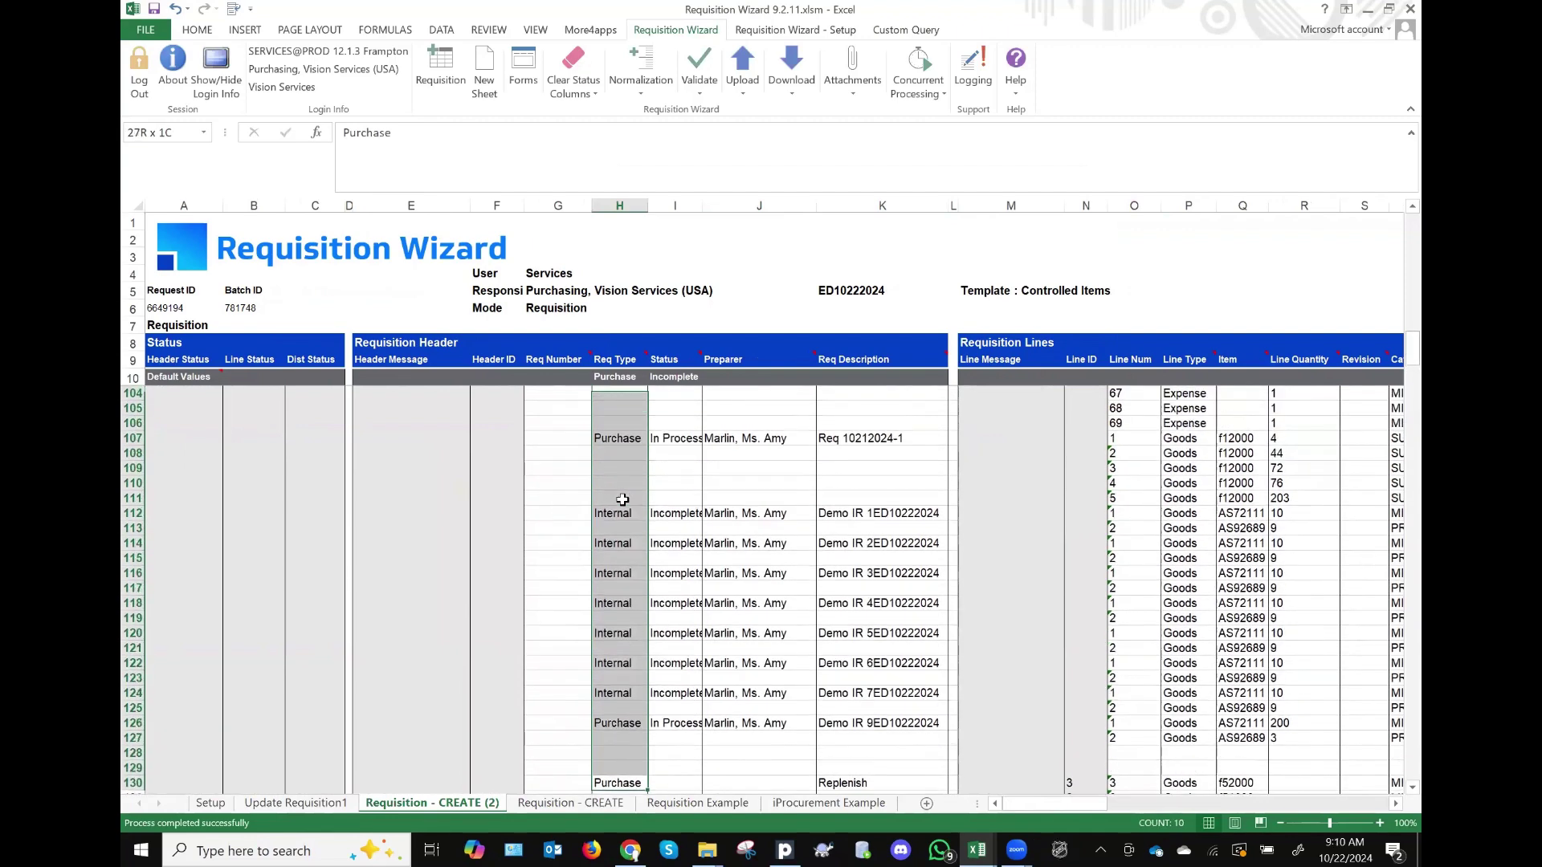
key(shift+Up)
key(shift+Up)
key(shift+Up)
key(shift+Up)
key(shift+Up)
key(shift+Up)
key(shift+Up)
key(shift+Up)
key(shift+Up)
key(shift+Up)
key(shift+Up)
key(shift+Up)
key(shift+Up)
key(shift+Up)
key(shift+Up)
key(shift+Up)
key(shift+Up)
key(shift+Up)
key(shift+Up)
key(shift+Up)
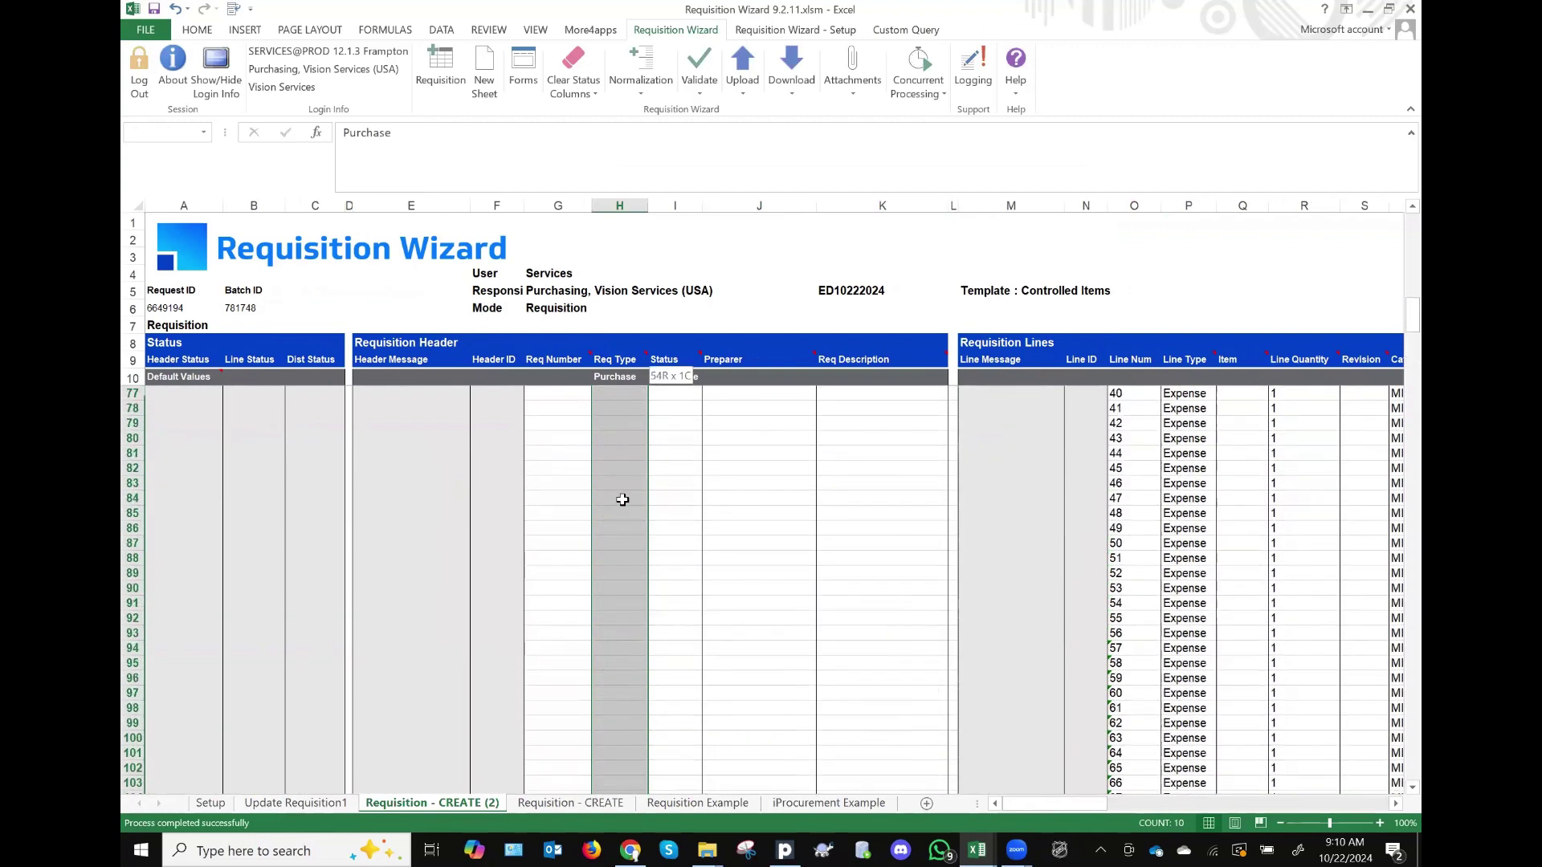
key(shift+Up)
key(shift+Up)
key(shift+Up)
key(shift+Up)
key(shift+Up)
key(shift+Up)
key(shift+Up)
key(shift+Up)
key(shift+Up)
key(shift+Up)
key(shift+Up)
scroll(622, 499, up, 12)
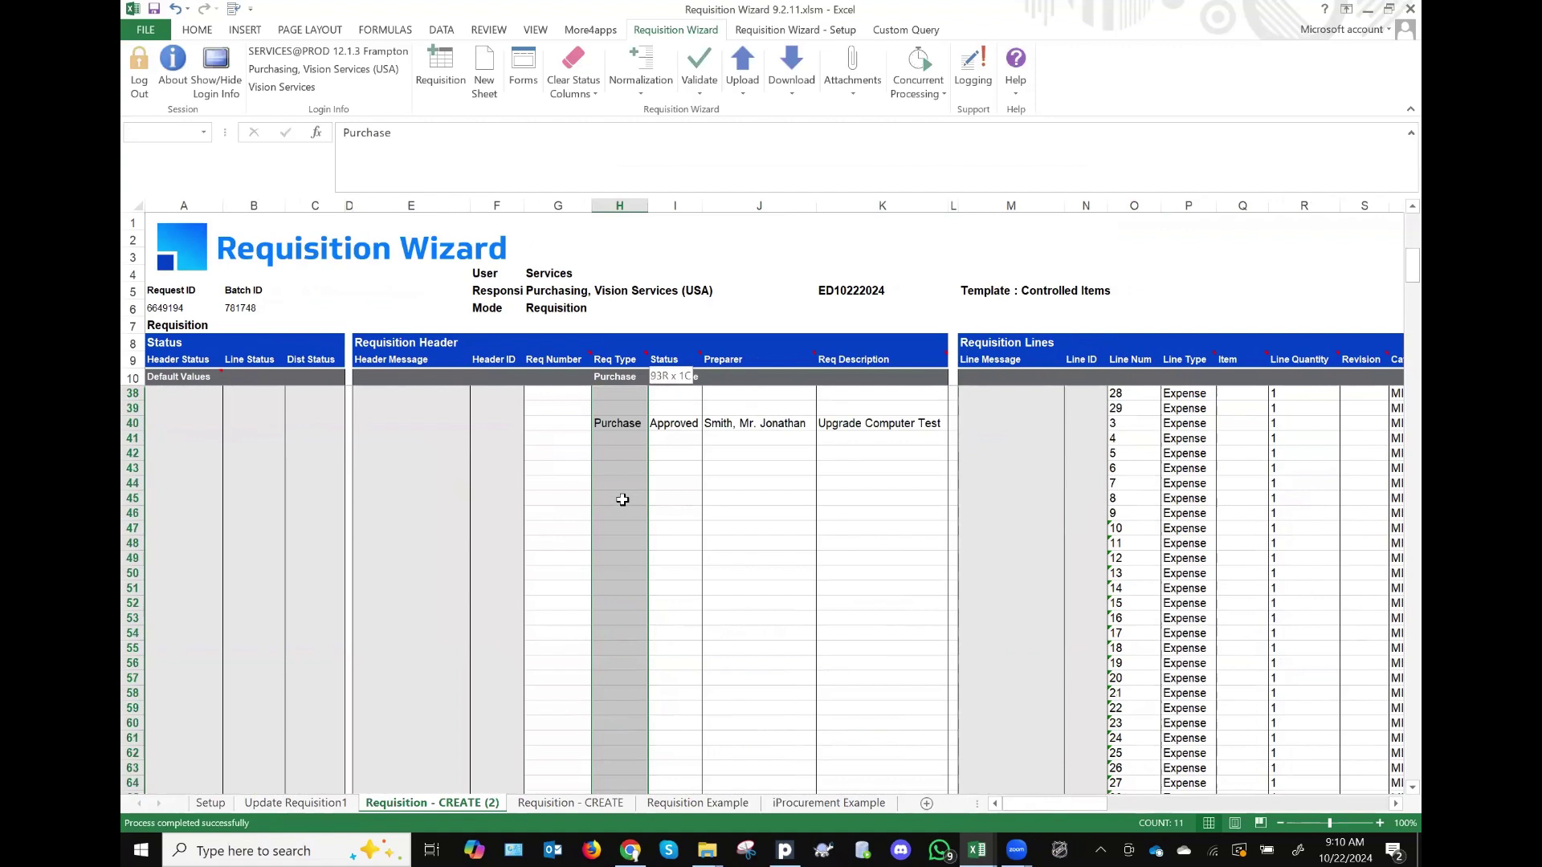
scroll(622, 500, up, 1)
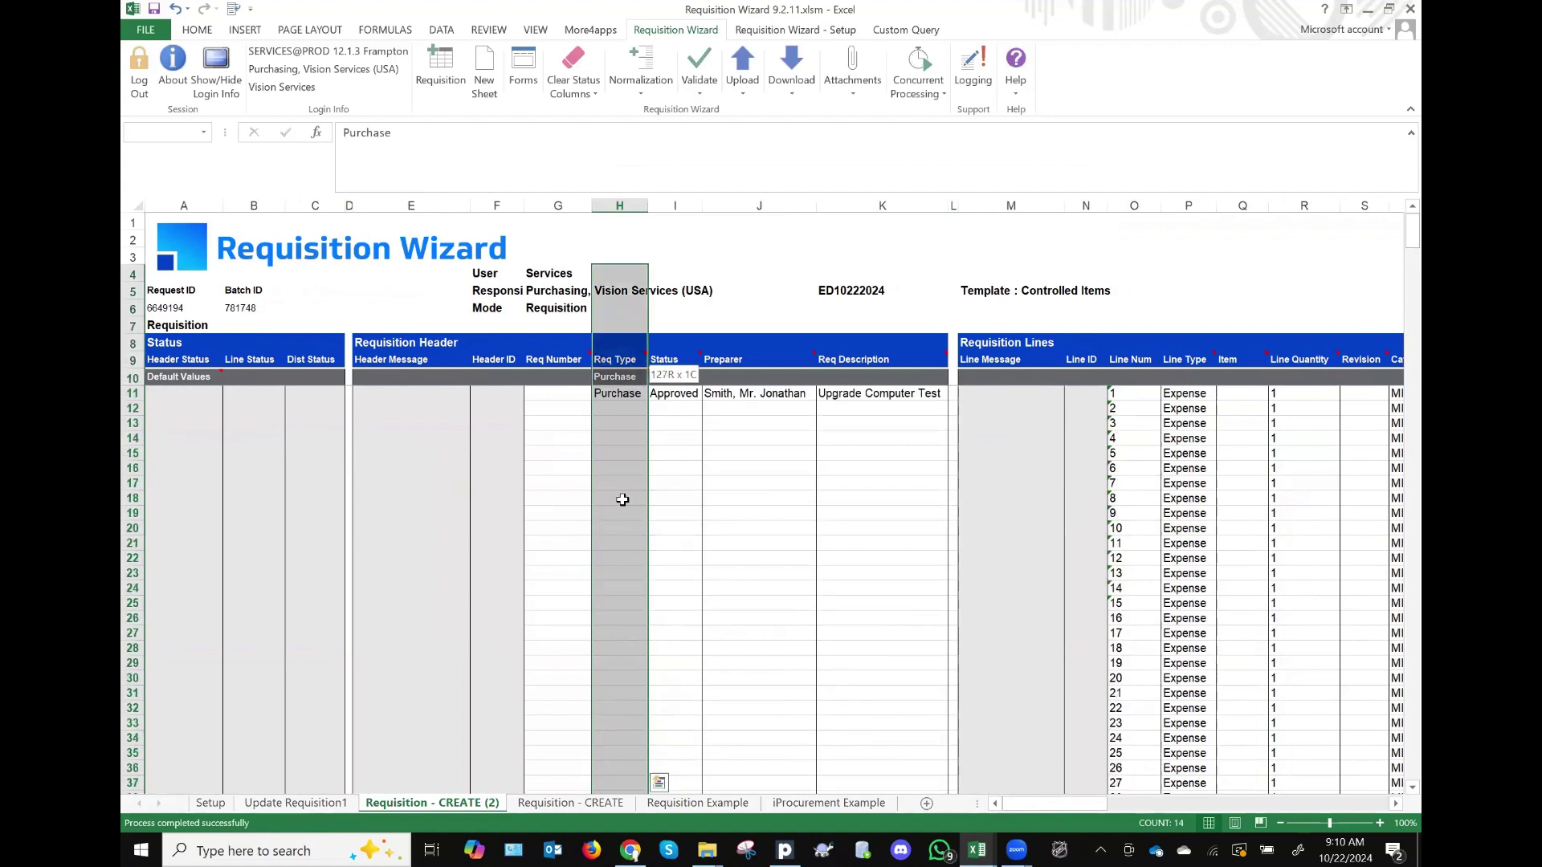
drag(622, 499, 622, 500)
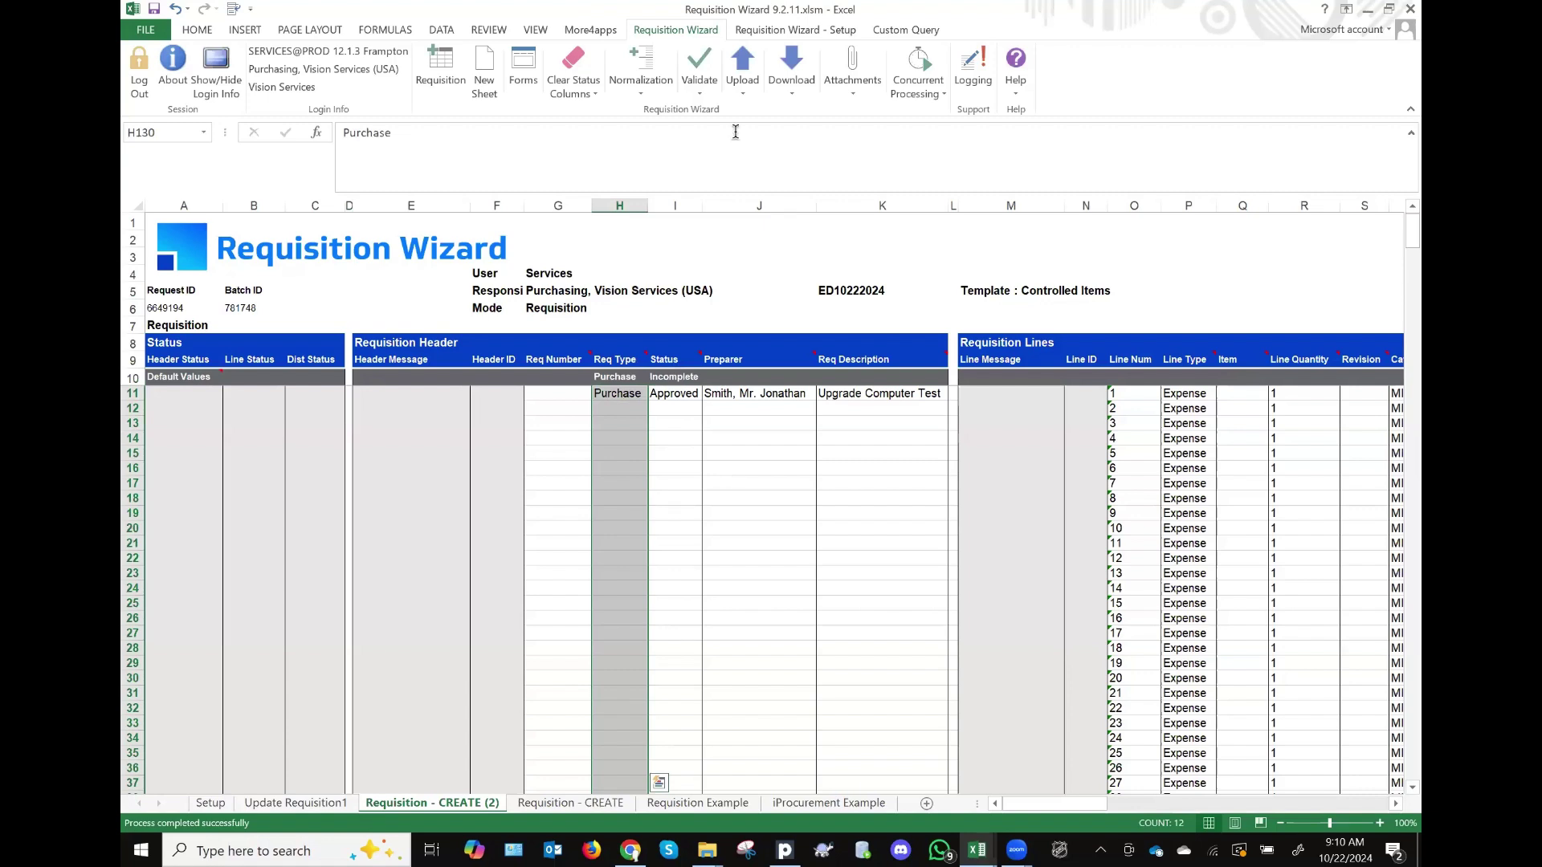
click(746, 81)
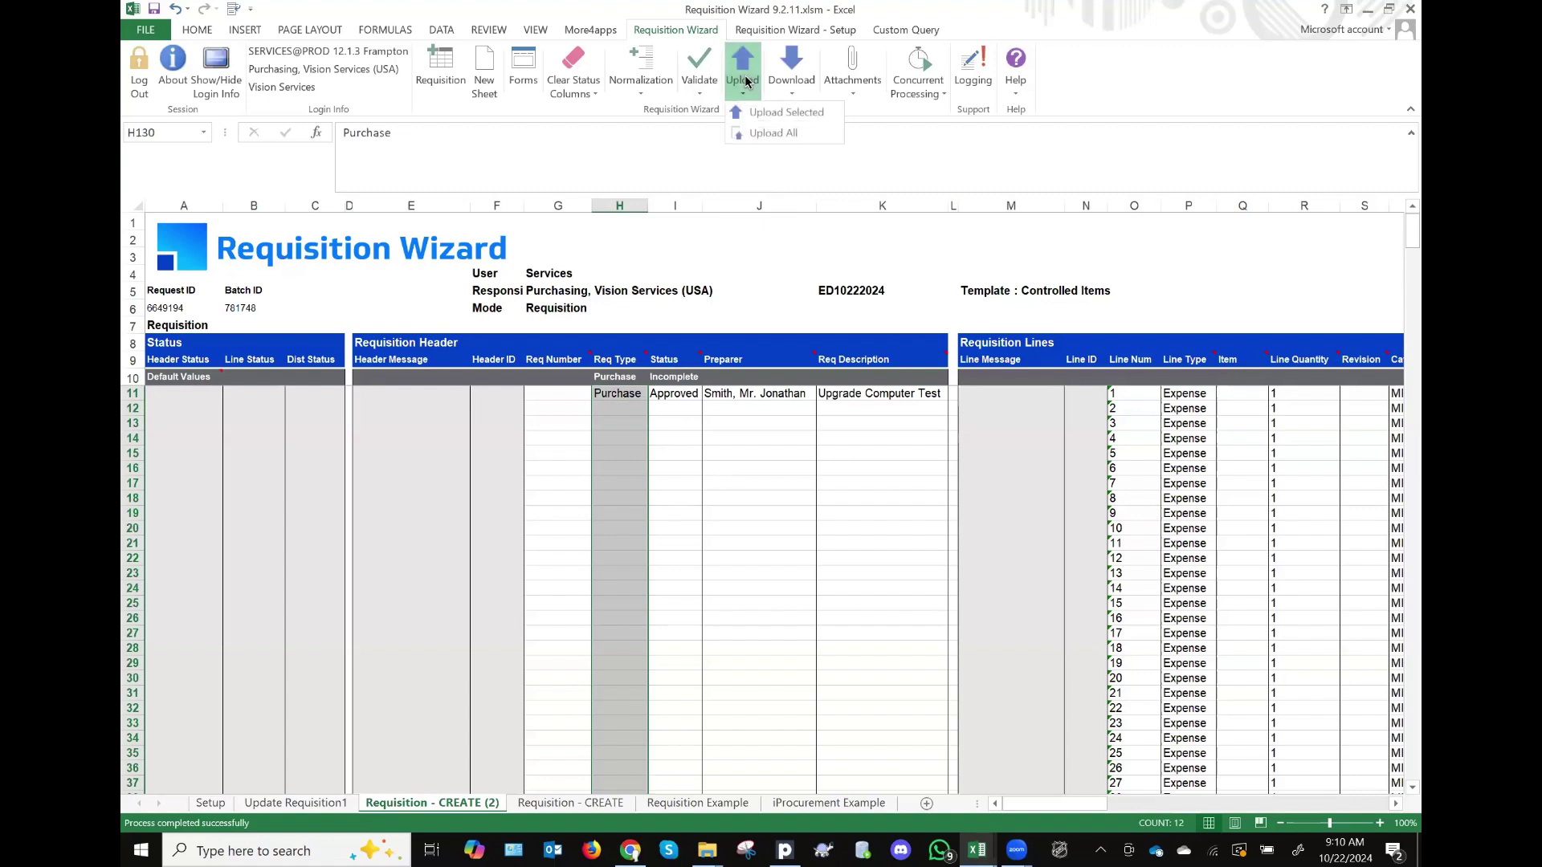
click(776, 115)
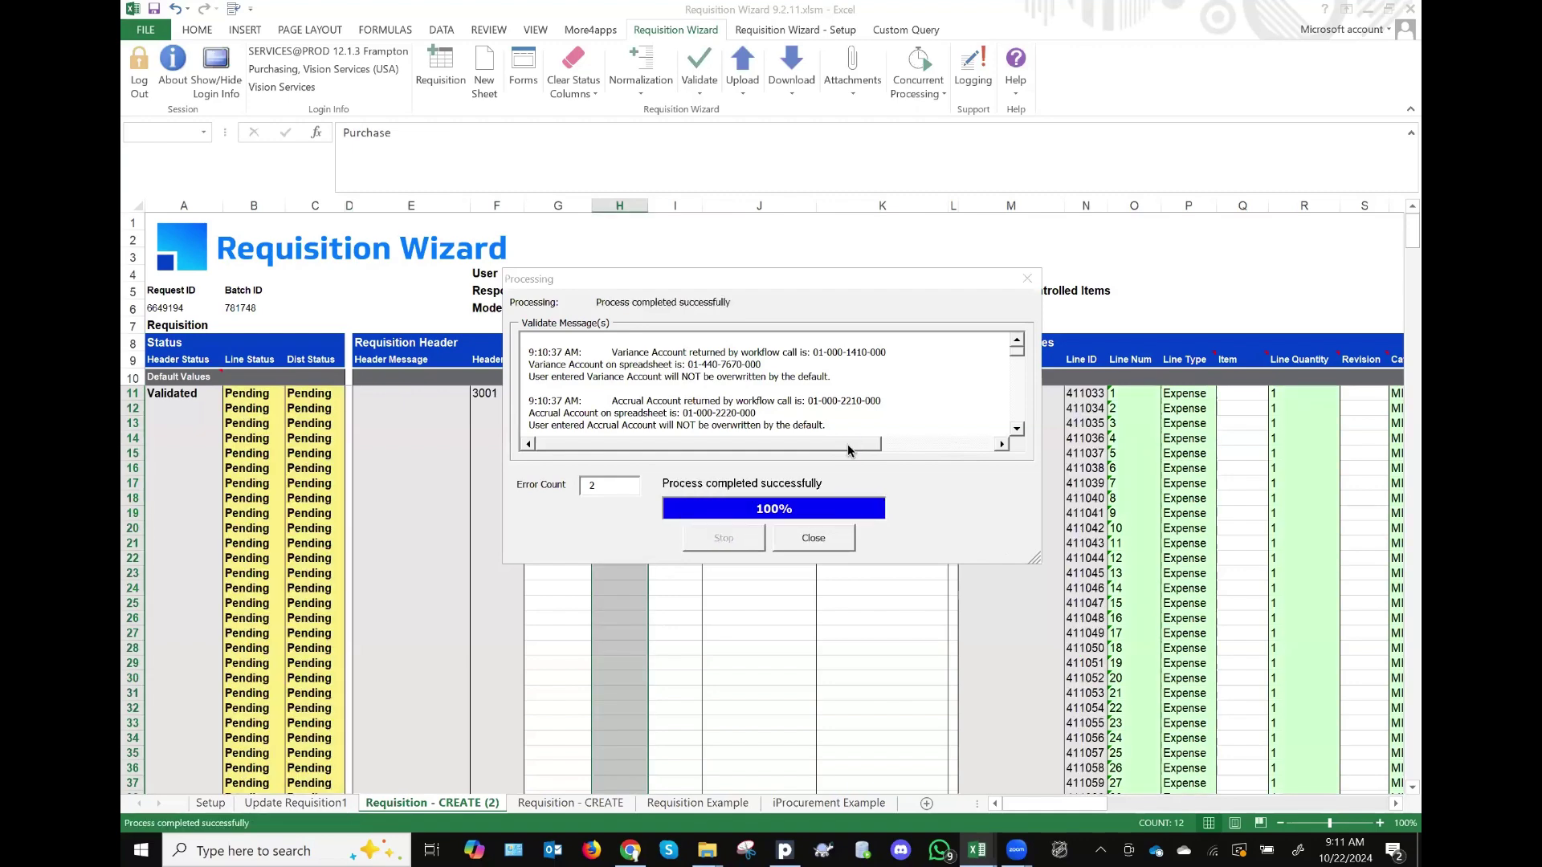
click(813, 537)
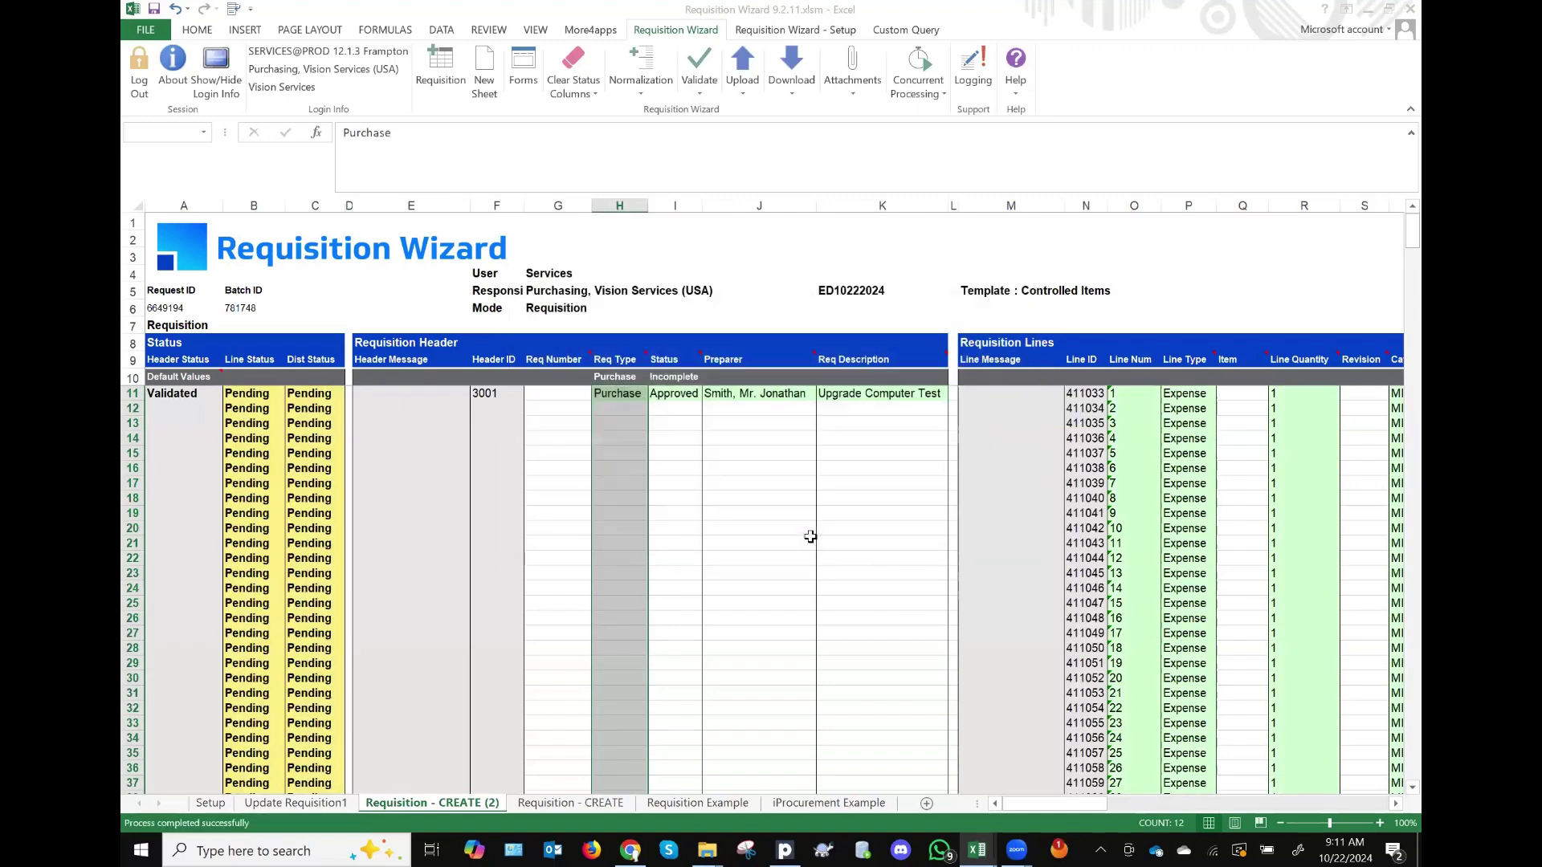
Step: Review the upload statuses down the sheet and inspect the Status value, header message and header status of the requisition in row 107
scroll(1097, 616, down, 20)
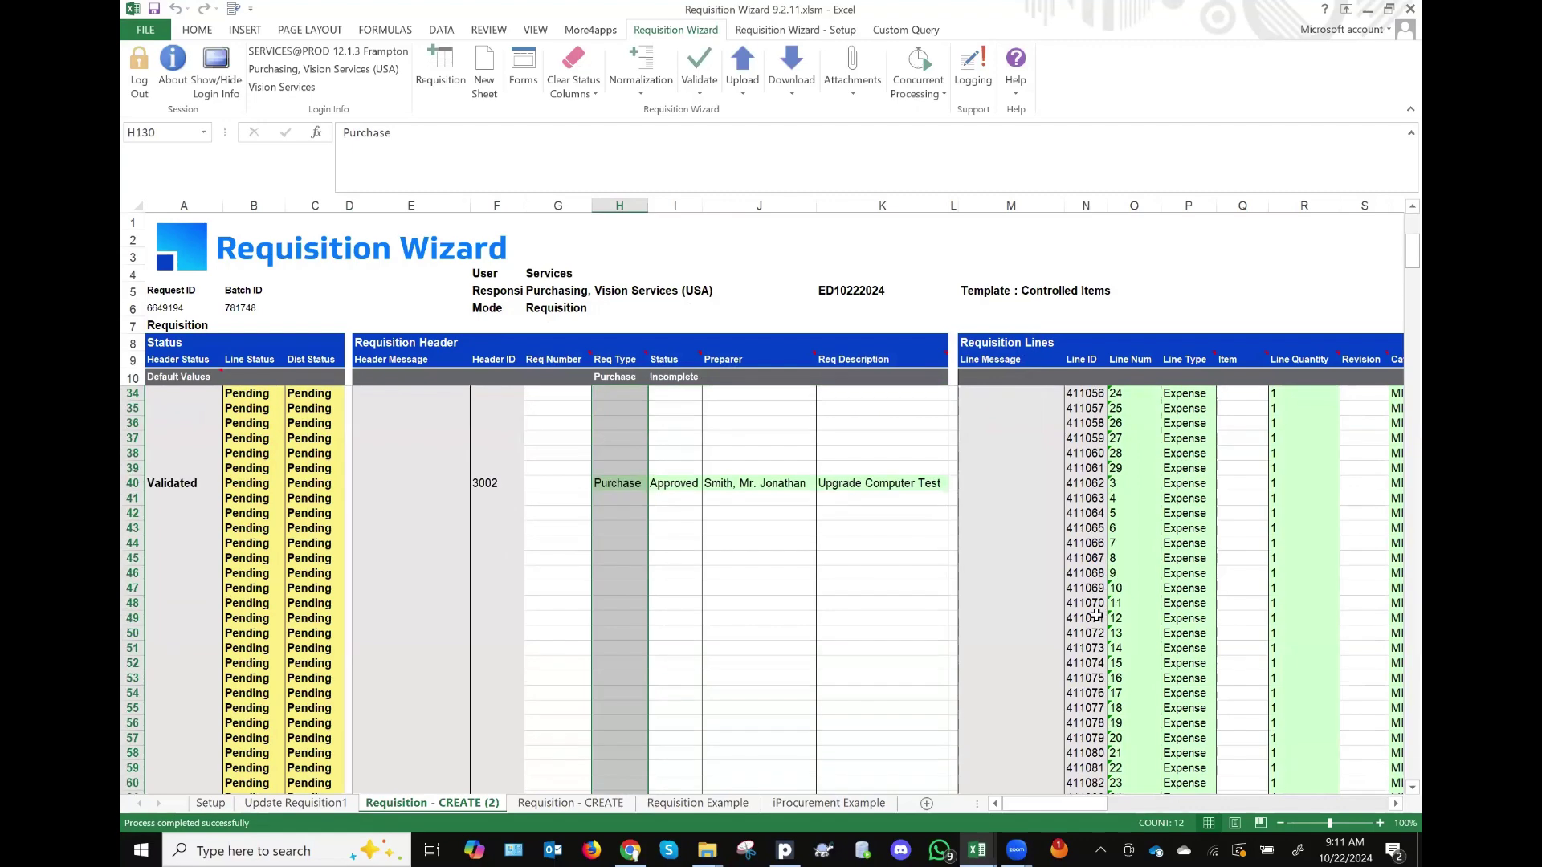
scroll(1097, 616, down, 7)
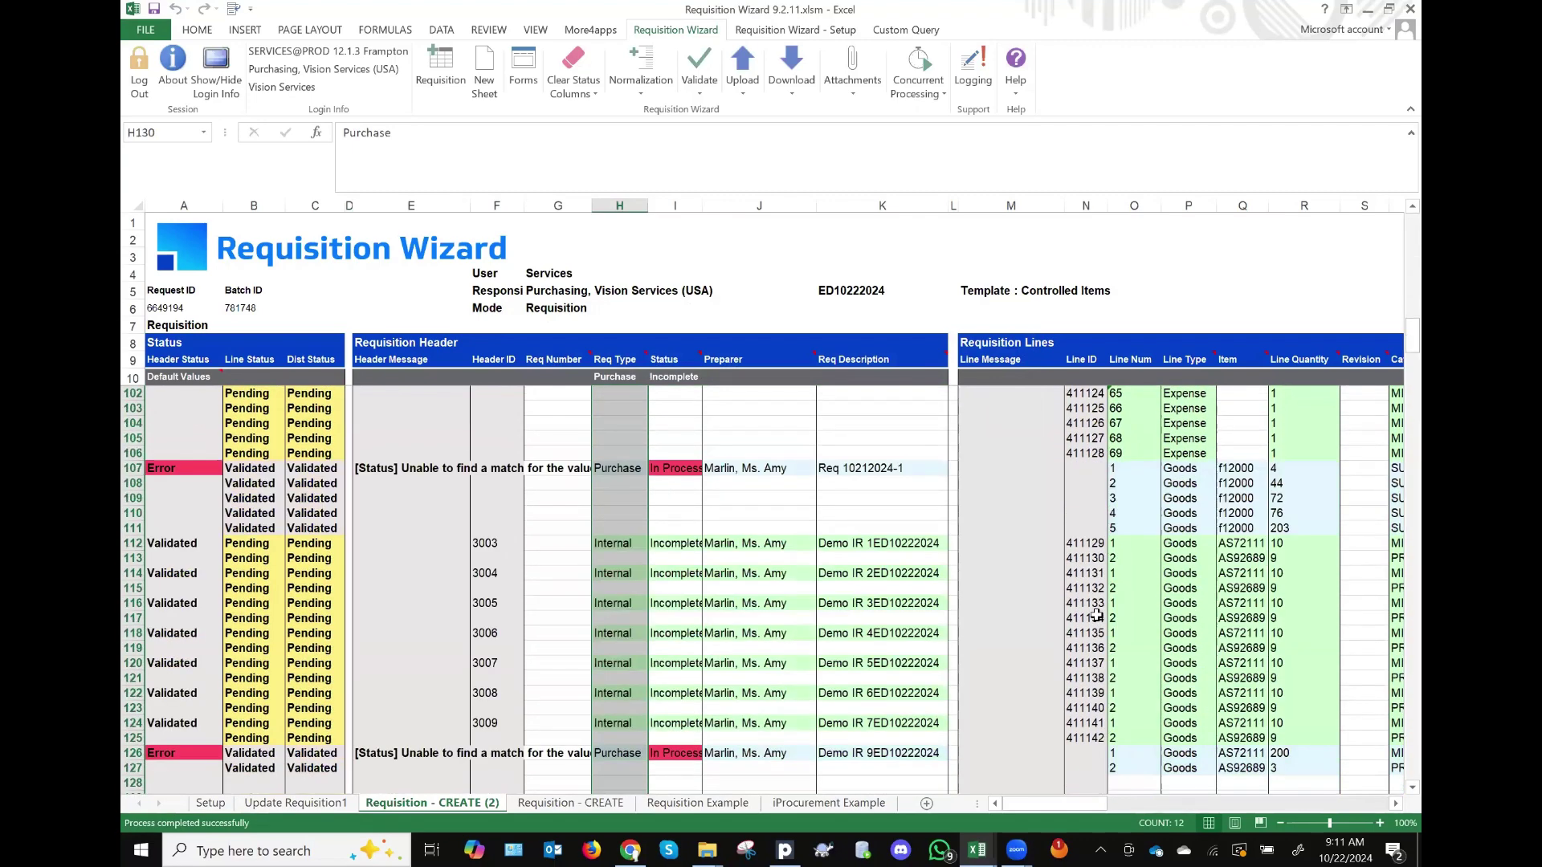
click(667, 476)
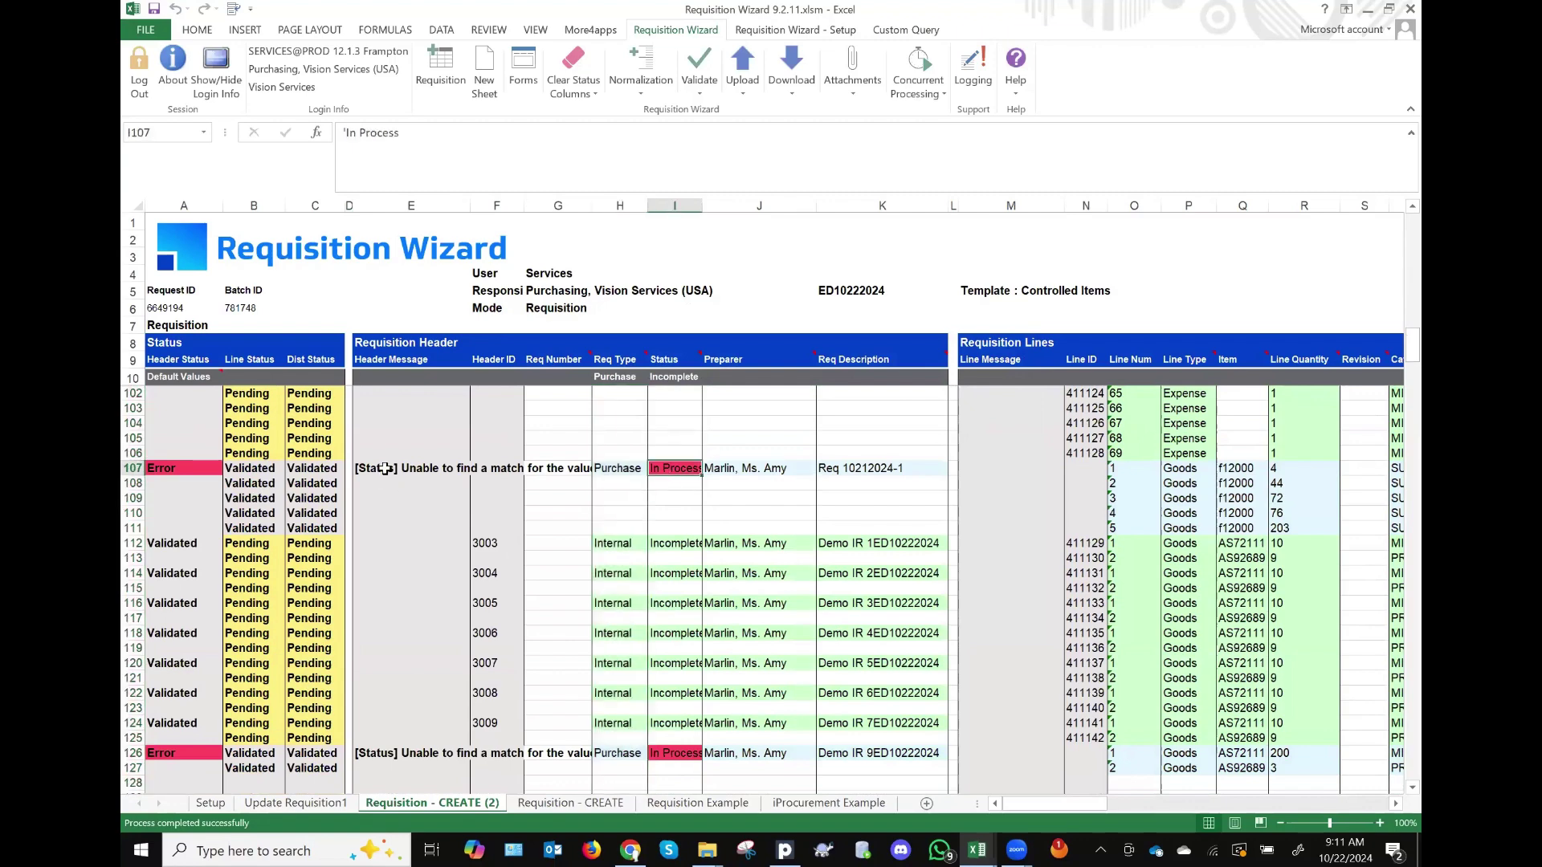
click(386, 468)
click(185, 468)
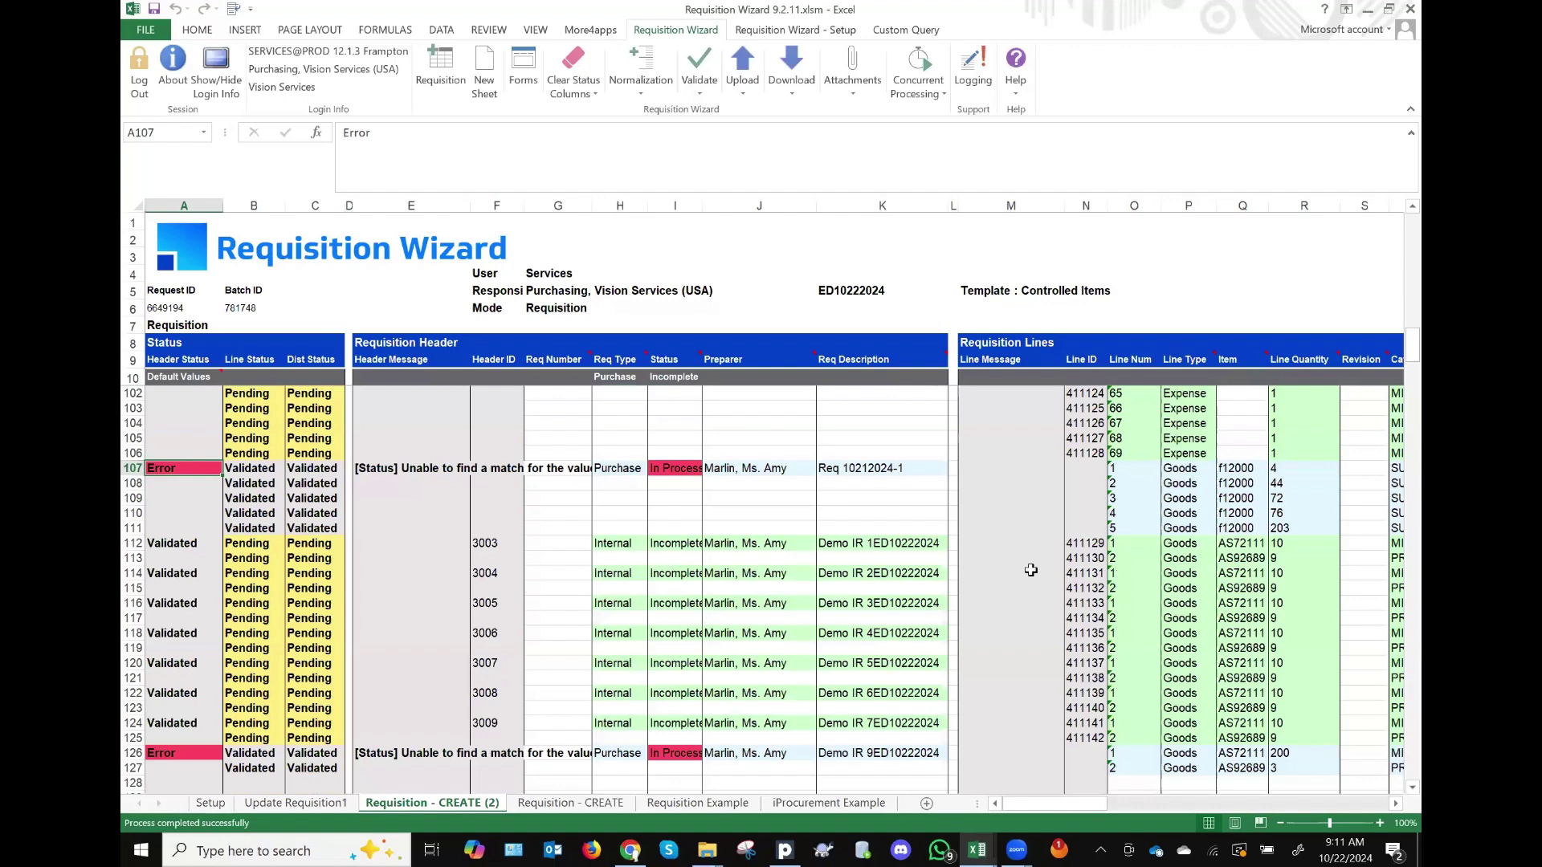
scroll(1031, 570, right, 4)
scroll(1030, 570, right, 2)
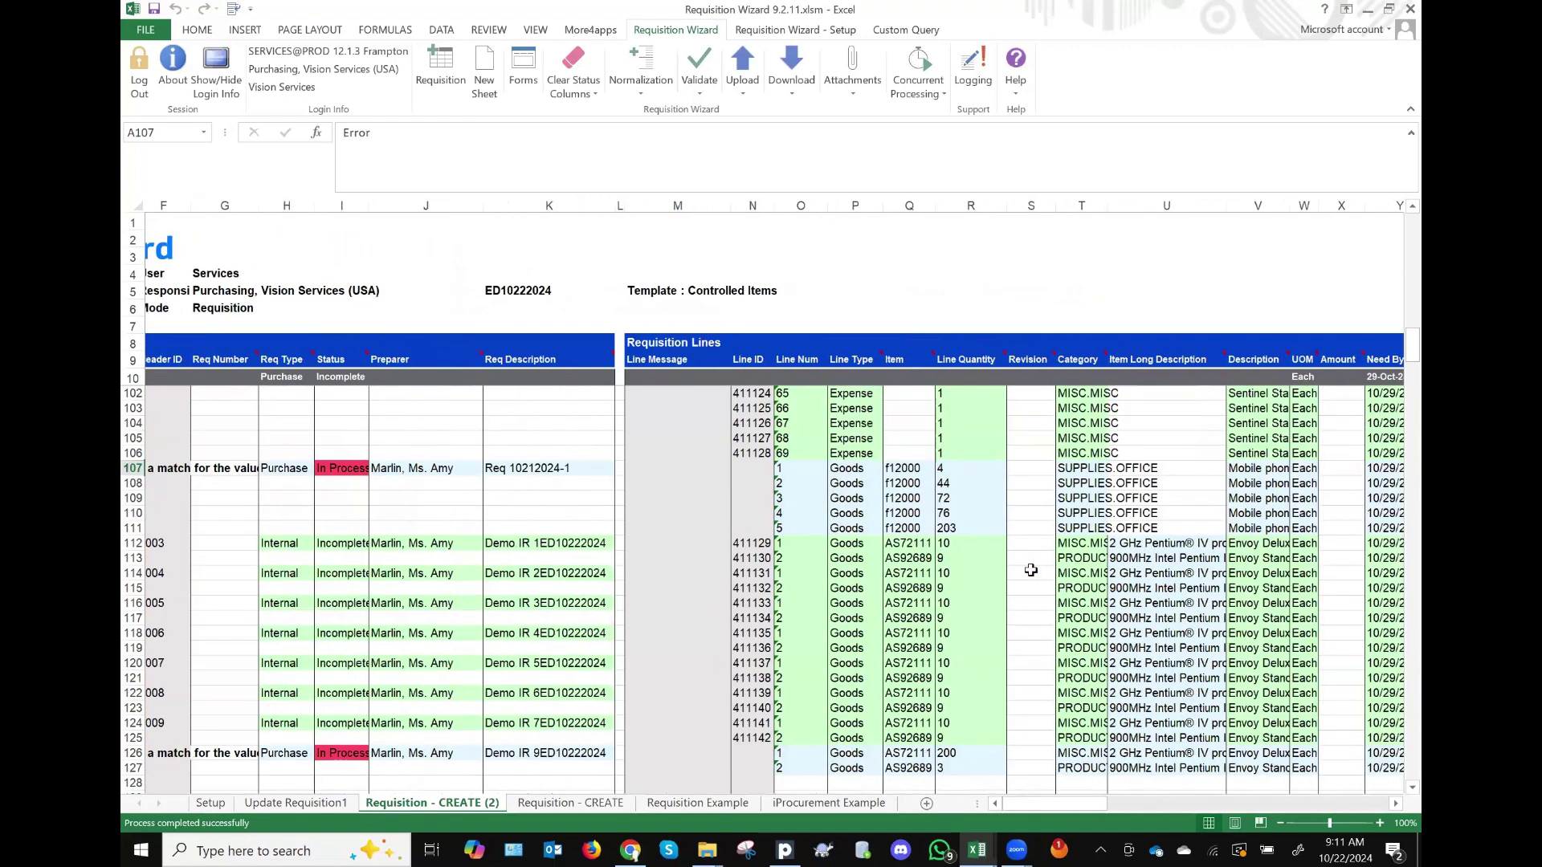
scroll(1030, 570, left, 3)
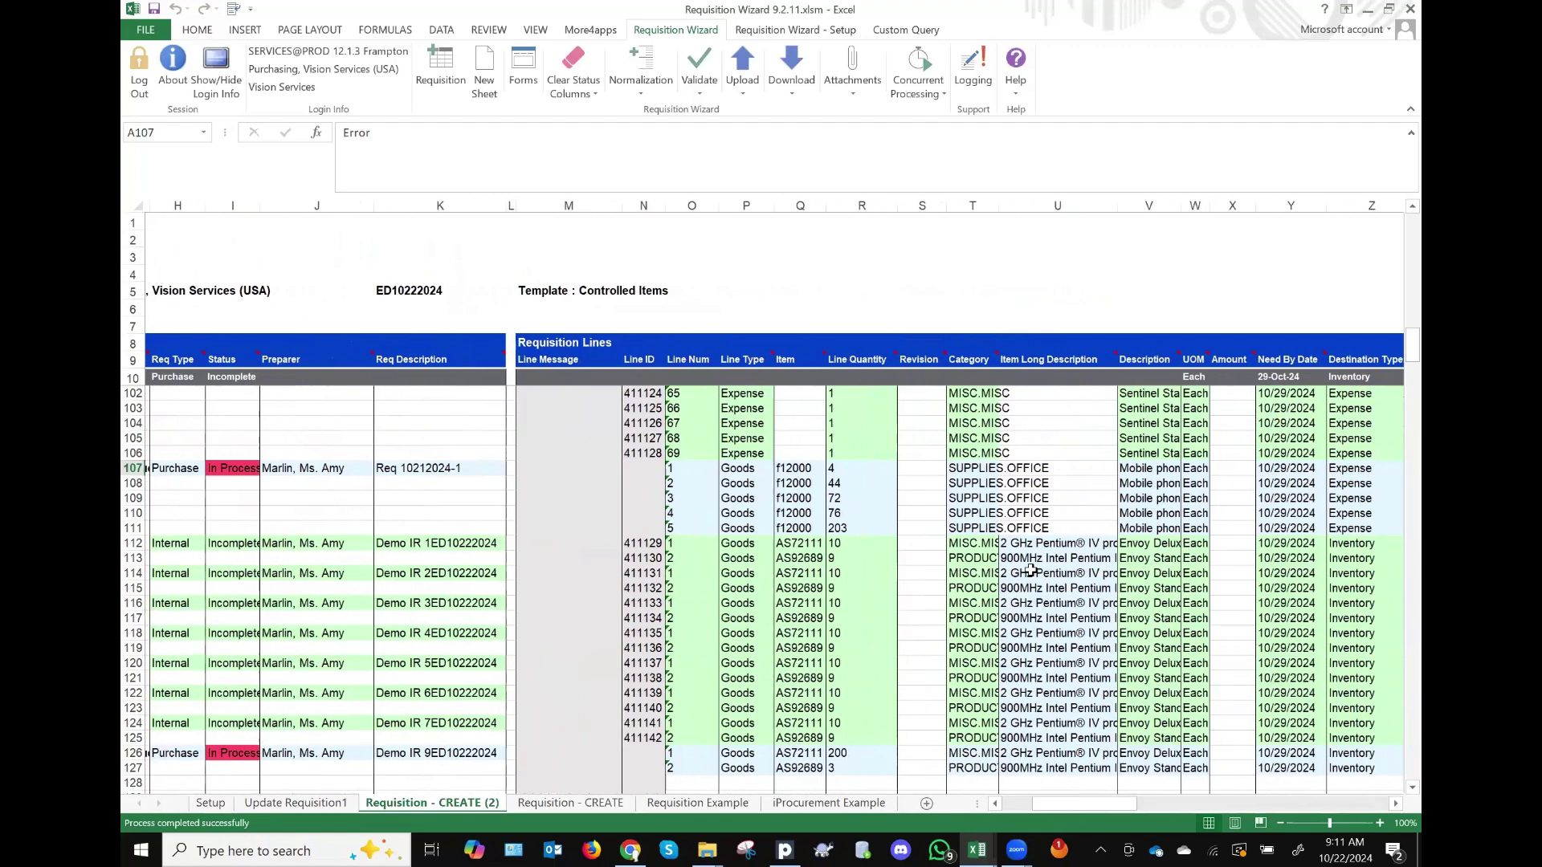
scroll(901, 590, right, 1)
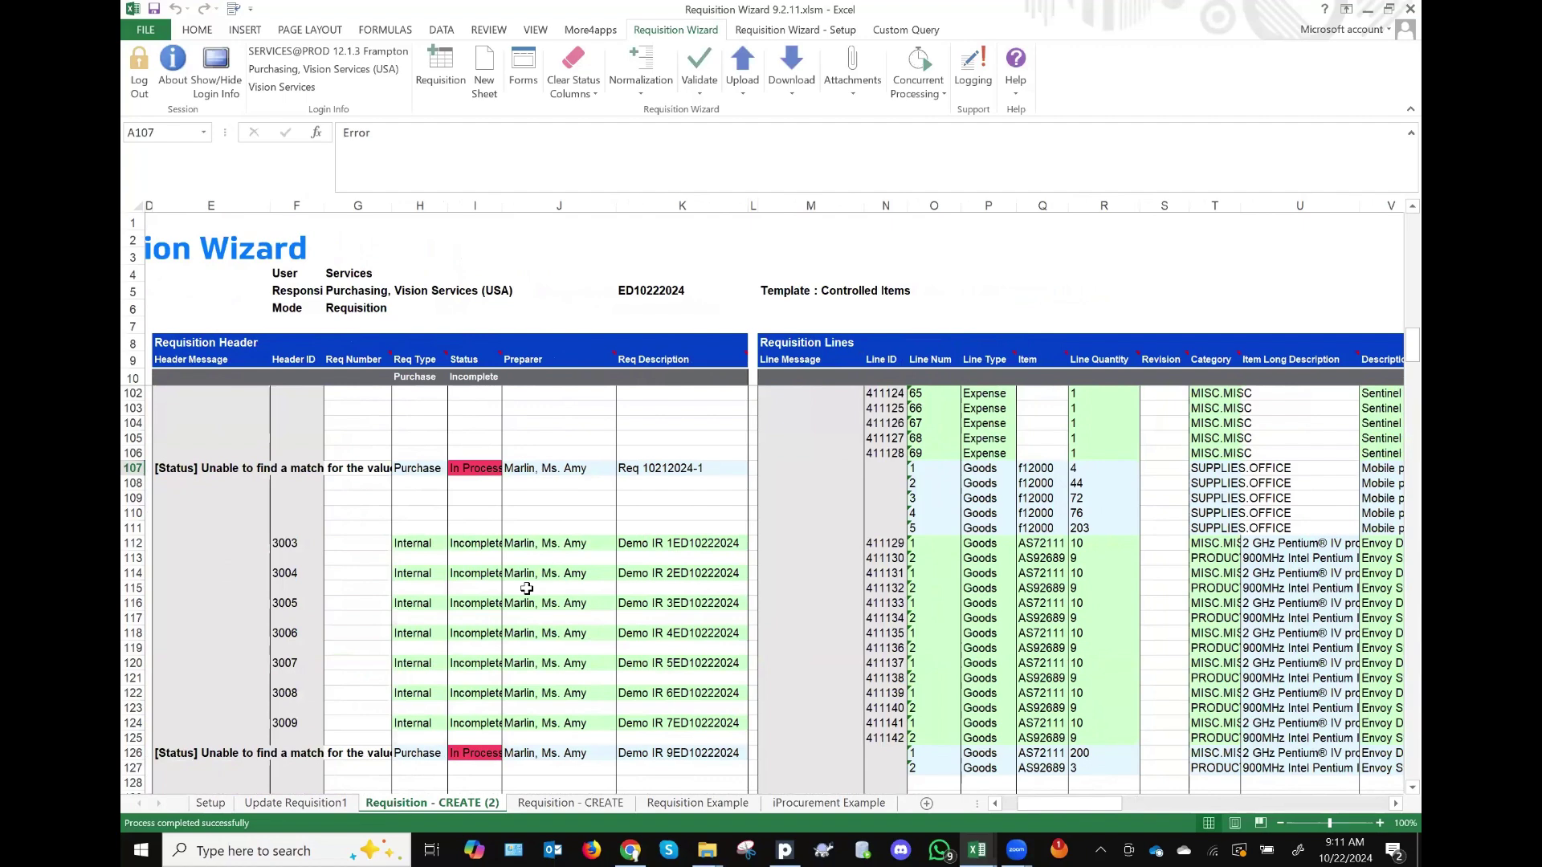
click(483, 469)
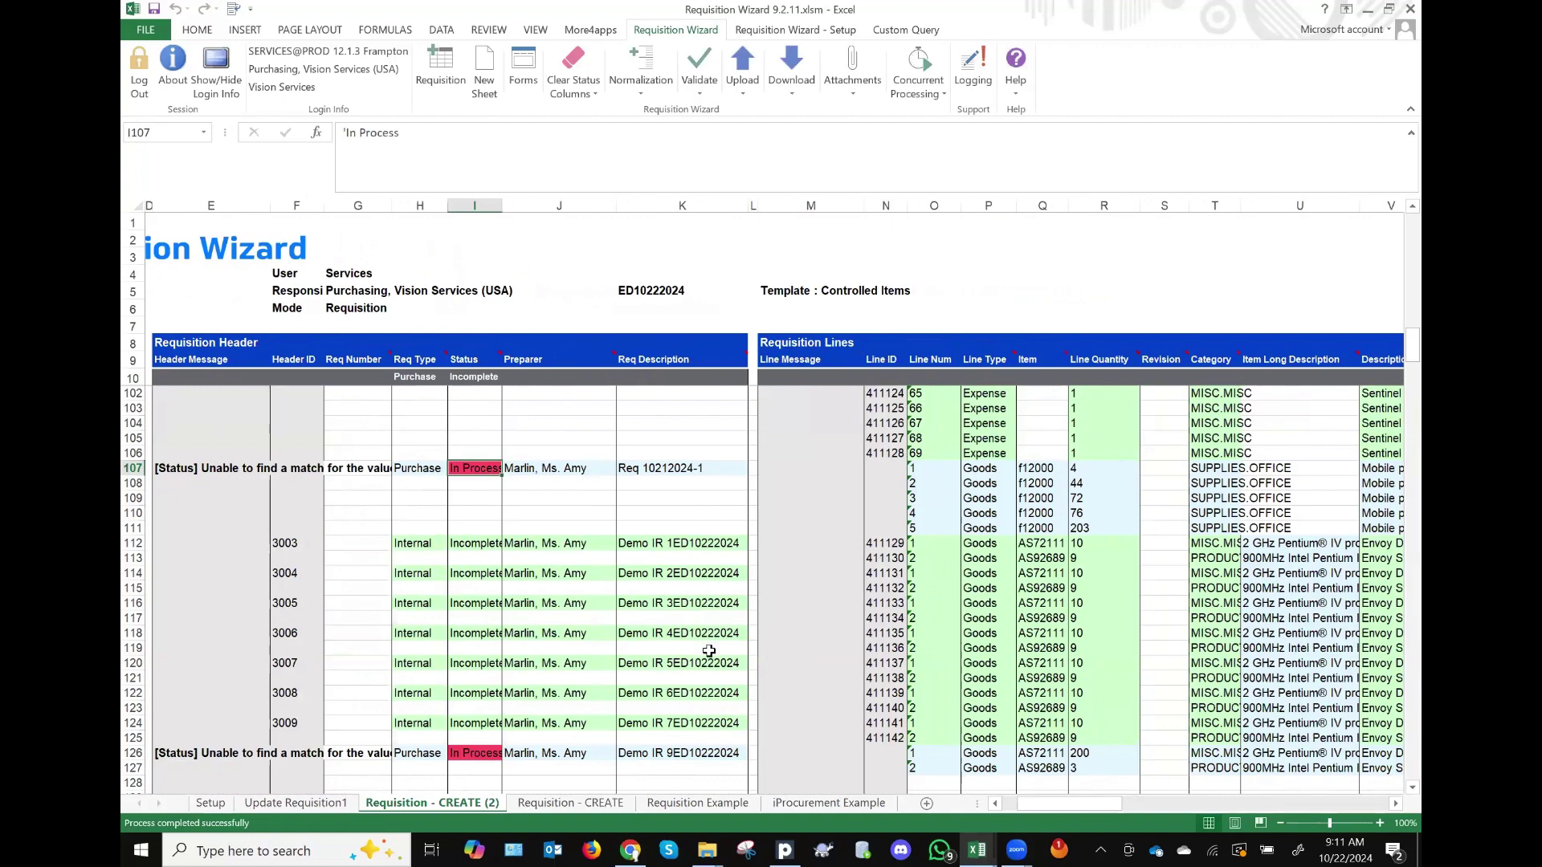
Step: Examine the line, need-by date, requestor and destination columns of rows 107 to 132, including the template lines
scroll(709, 650, down, 2)
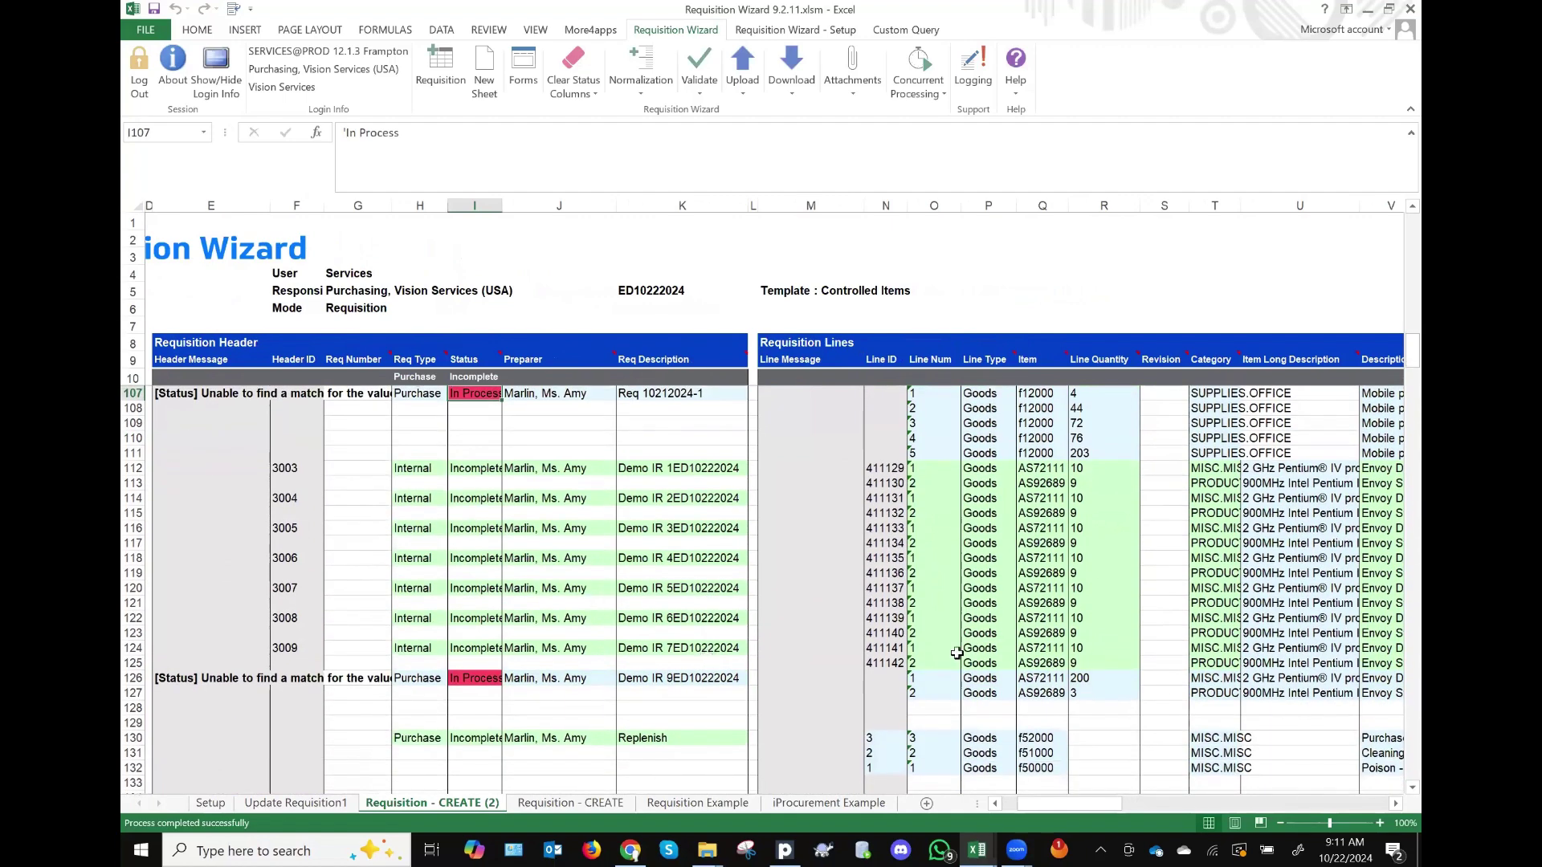
scroll(956, 653, right, 2)
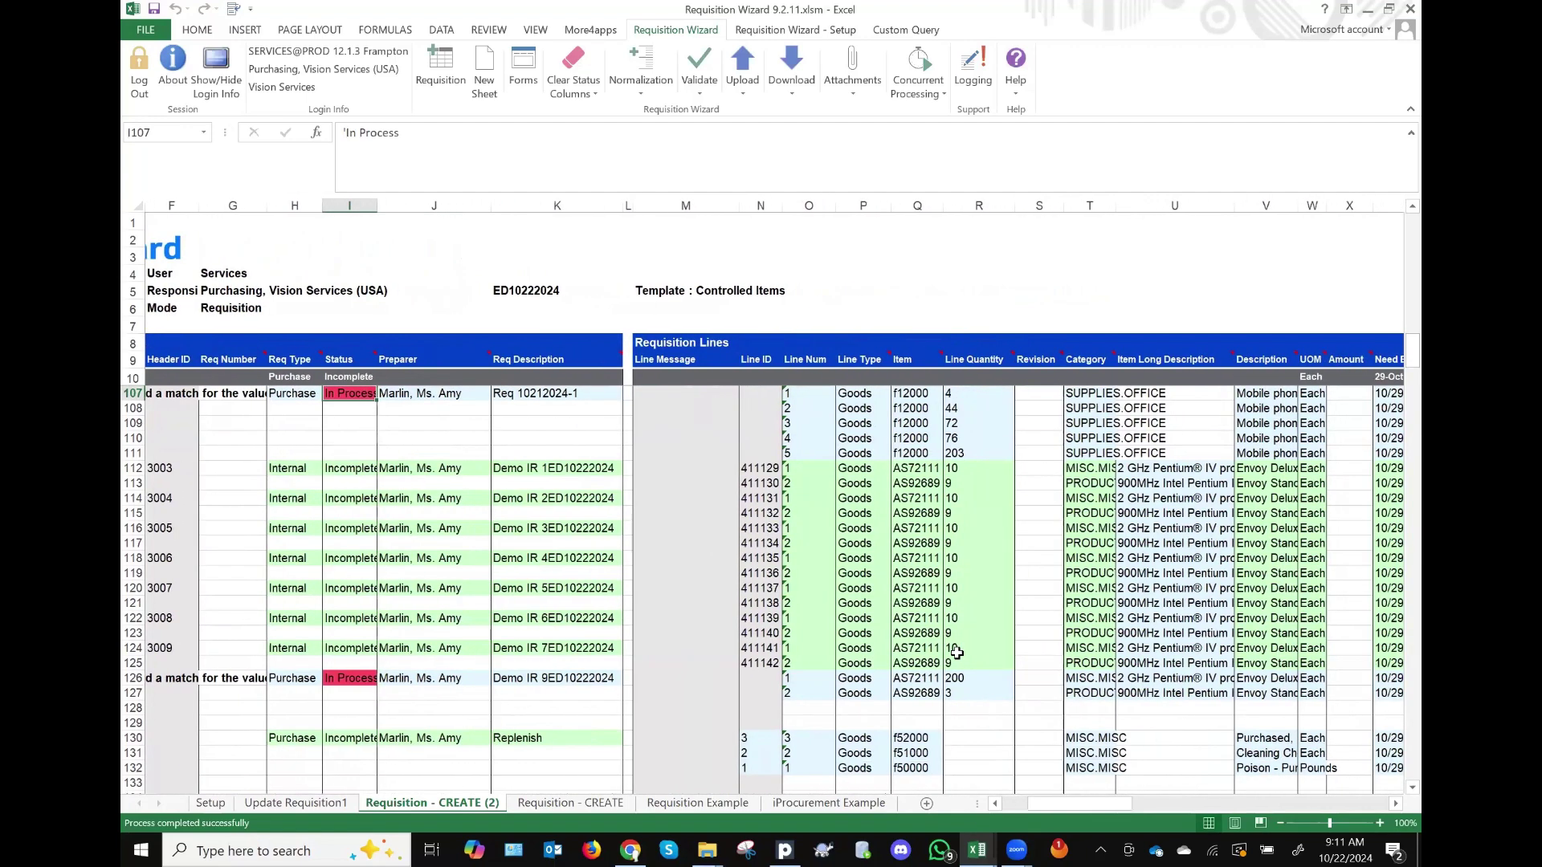
scroll(957, 653, right, 10)
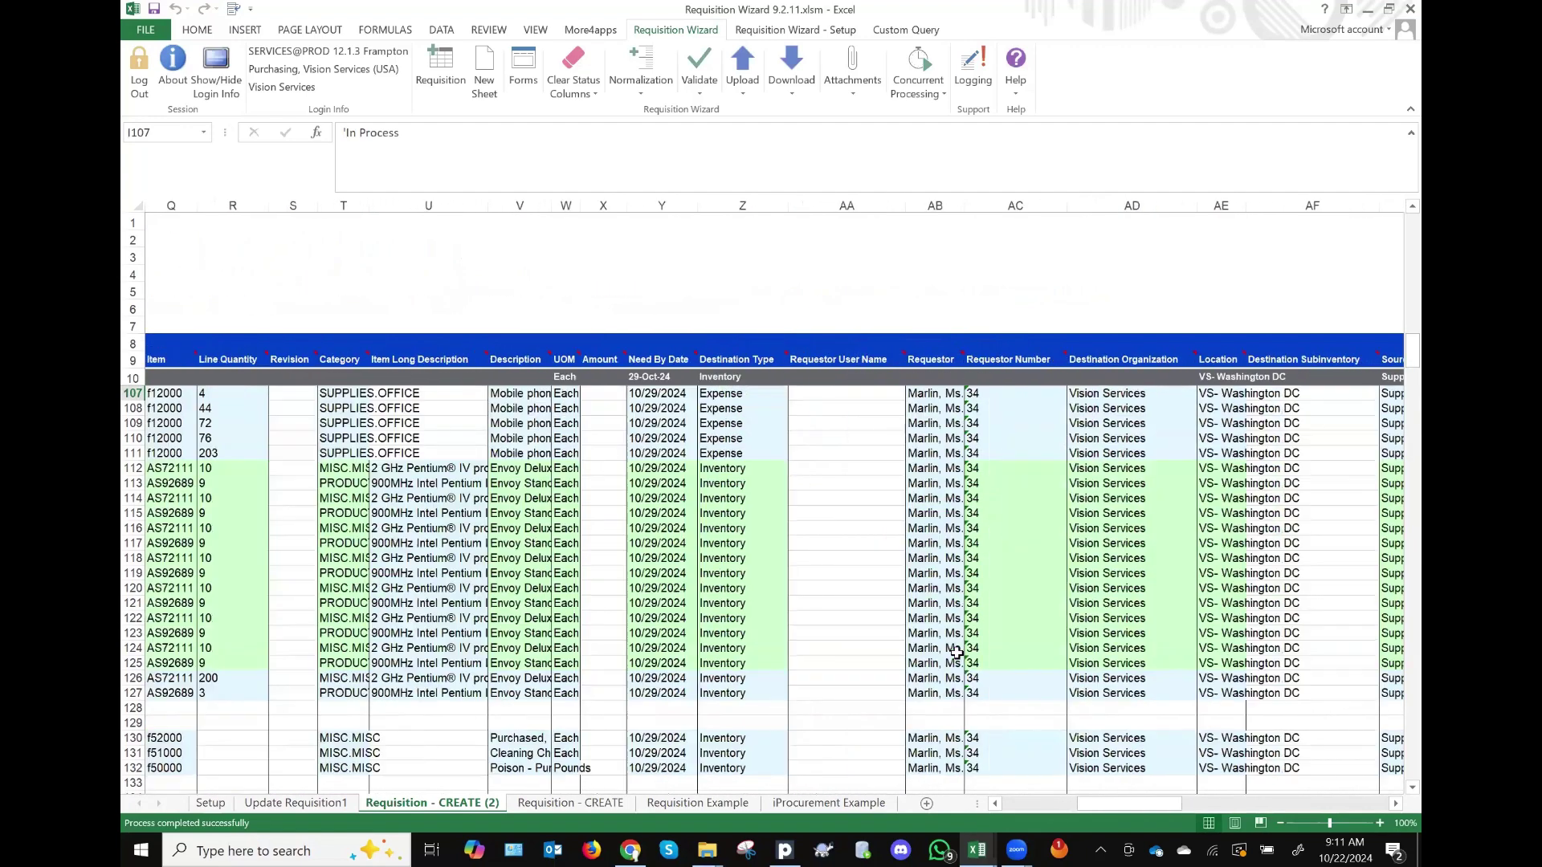
scroll(957, 653, right, 4)
scroll(956, 653, left, 10)
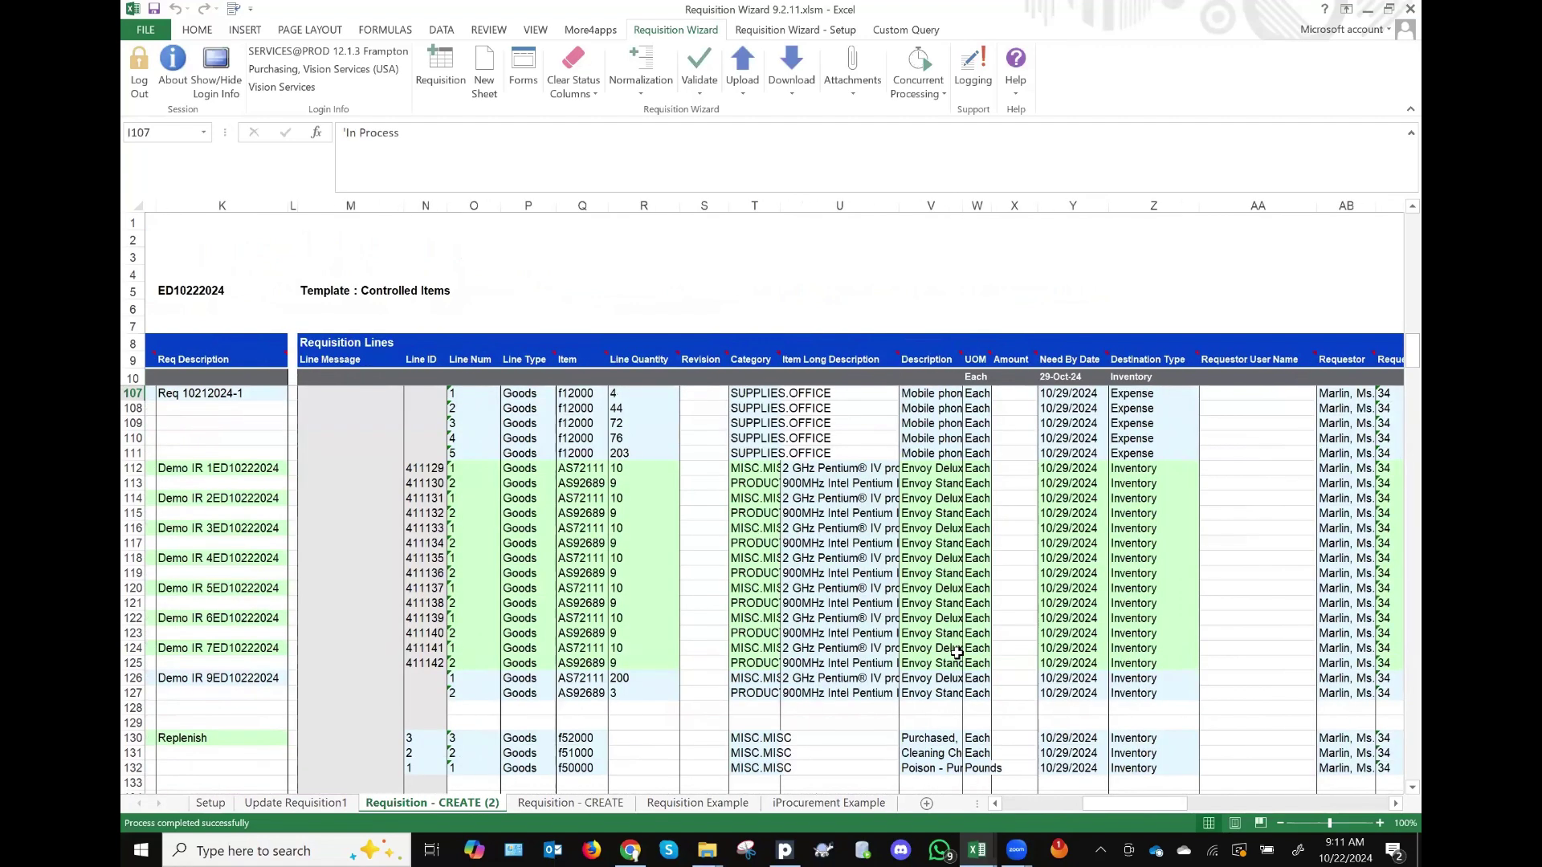
scroll(241, 480, left, 8)
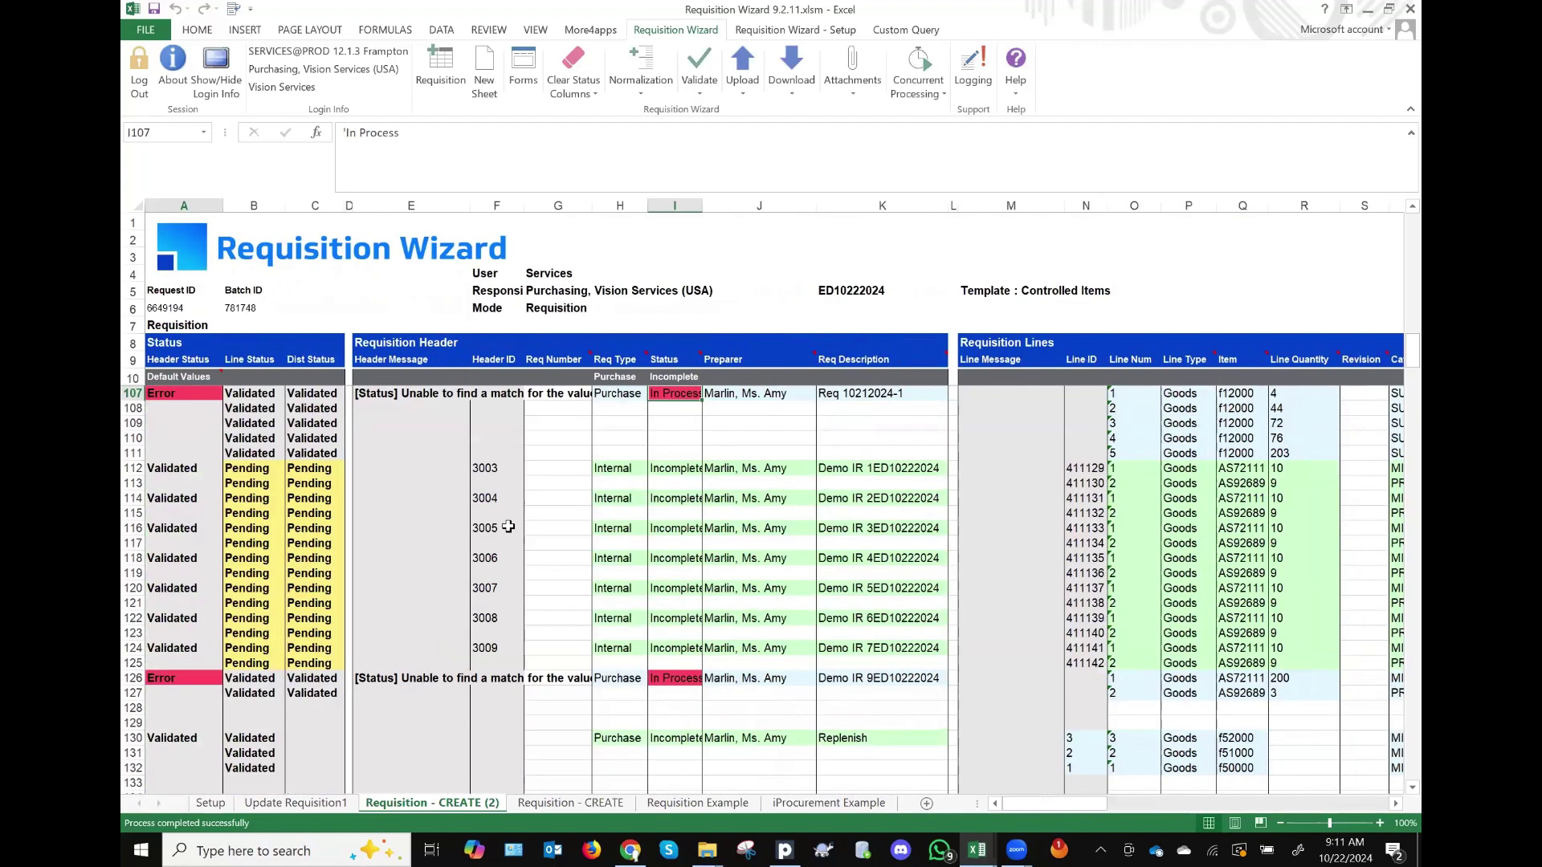
Step: Refresh the concurrent status of the uploaded requisition rows from row 11 and close the refresh window
scroll(508, 526, up, 7)
scroll(508, 526, up, 5)
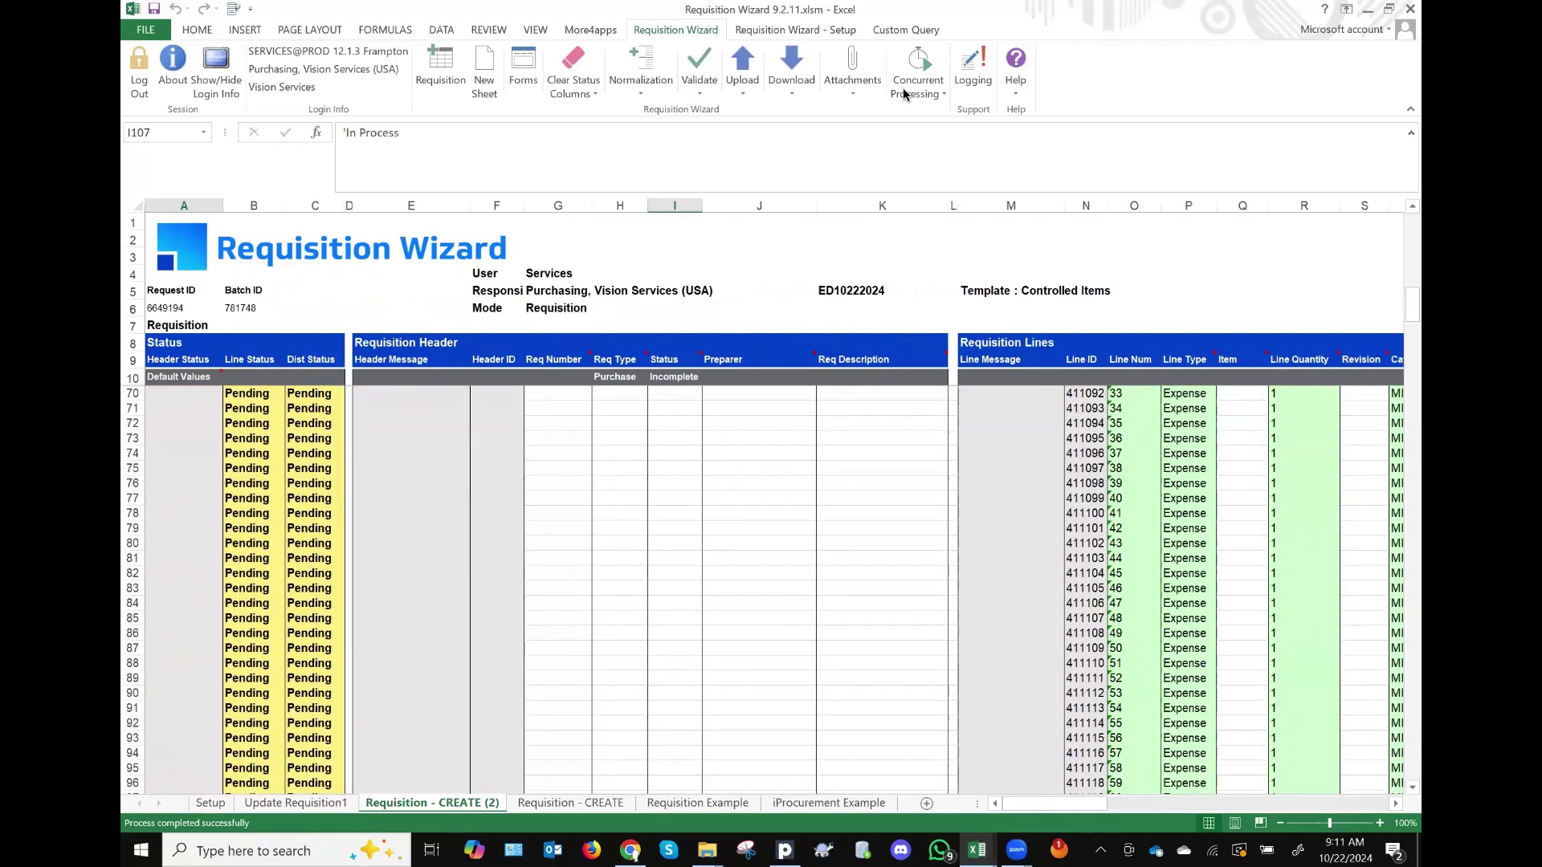
click(923, 86)
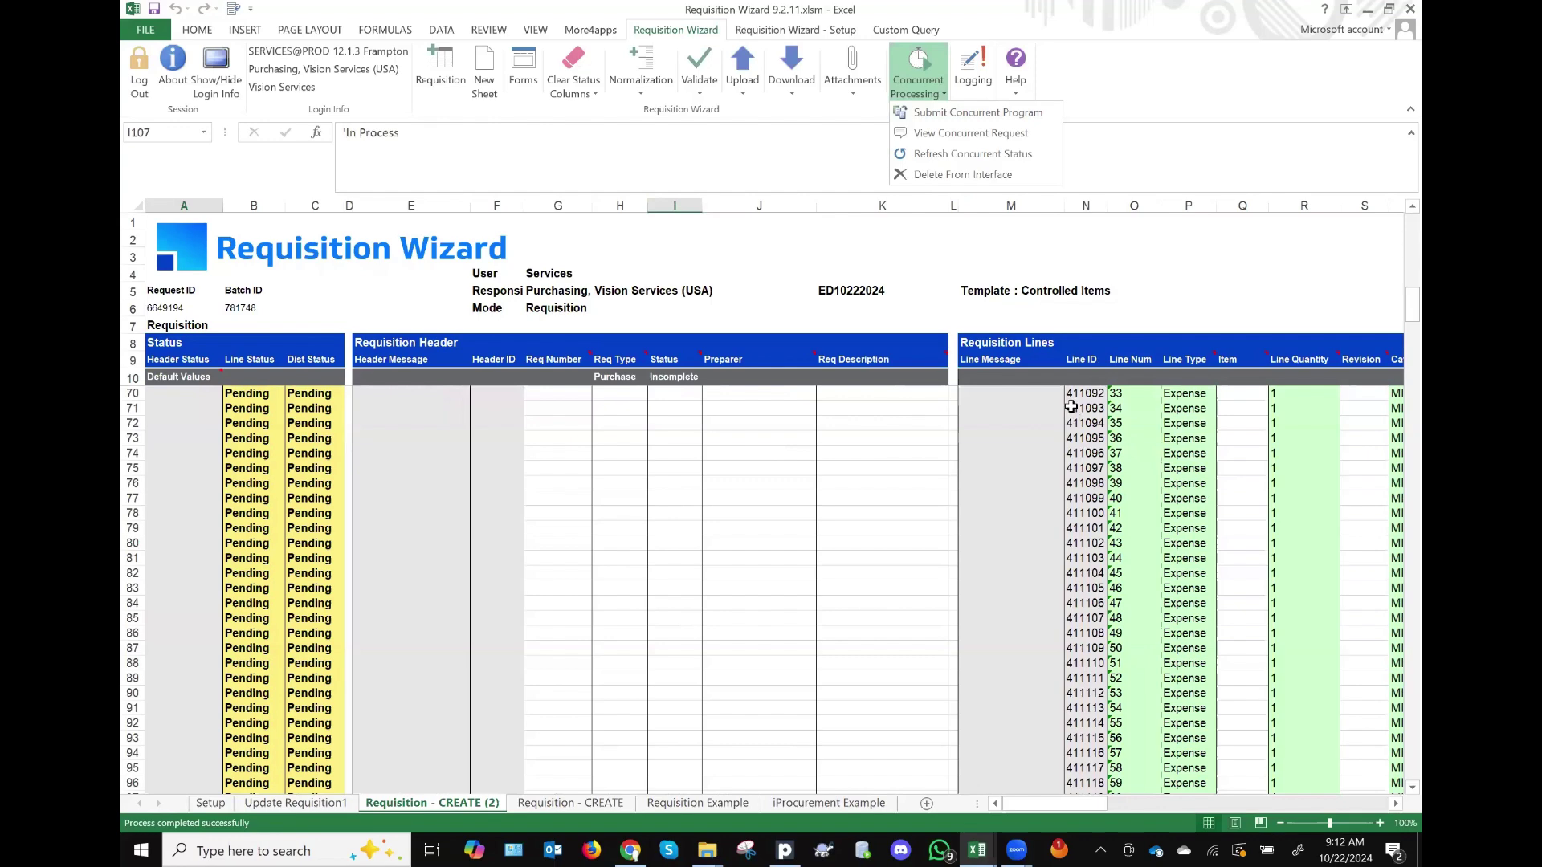
click(917, 74)
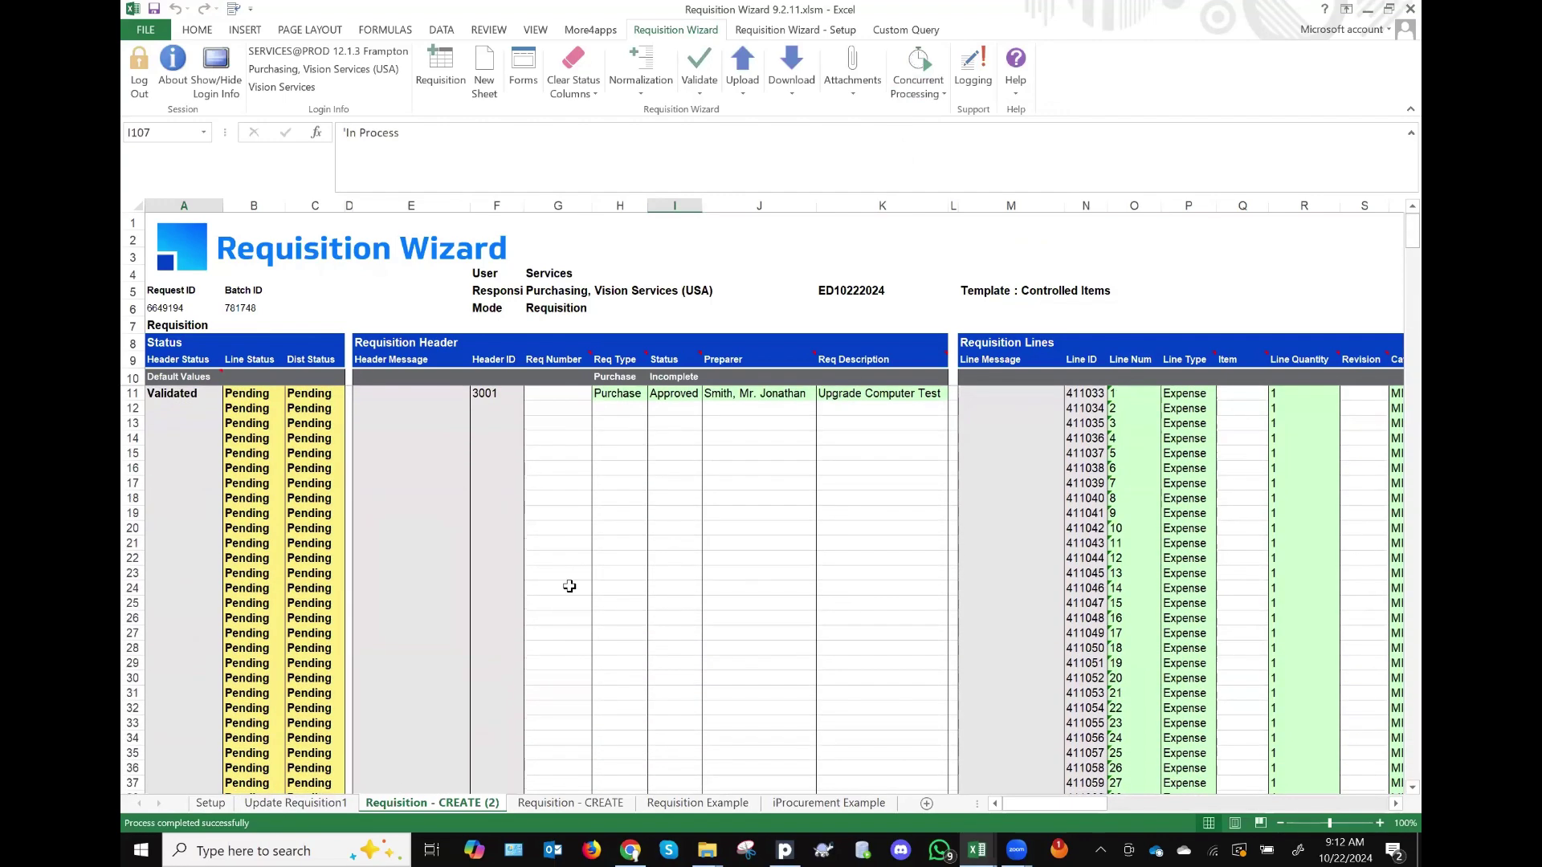
click(918, 86)
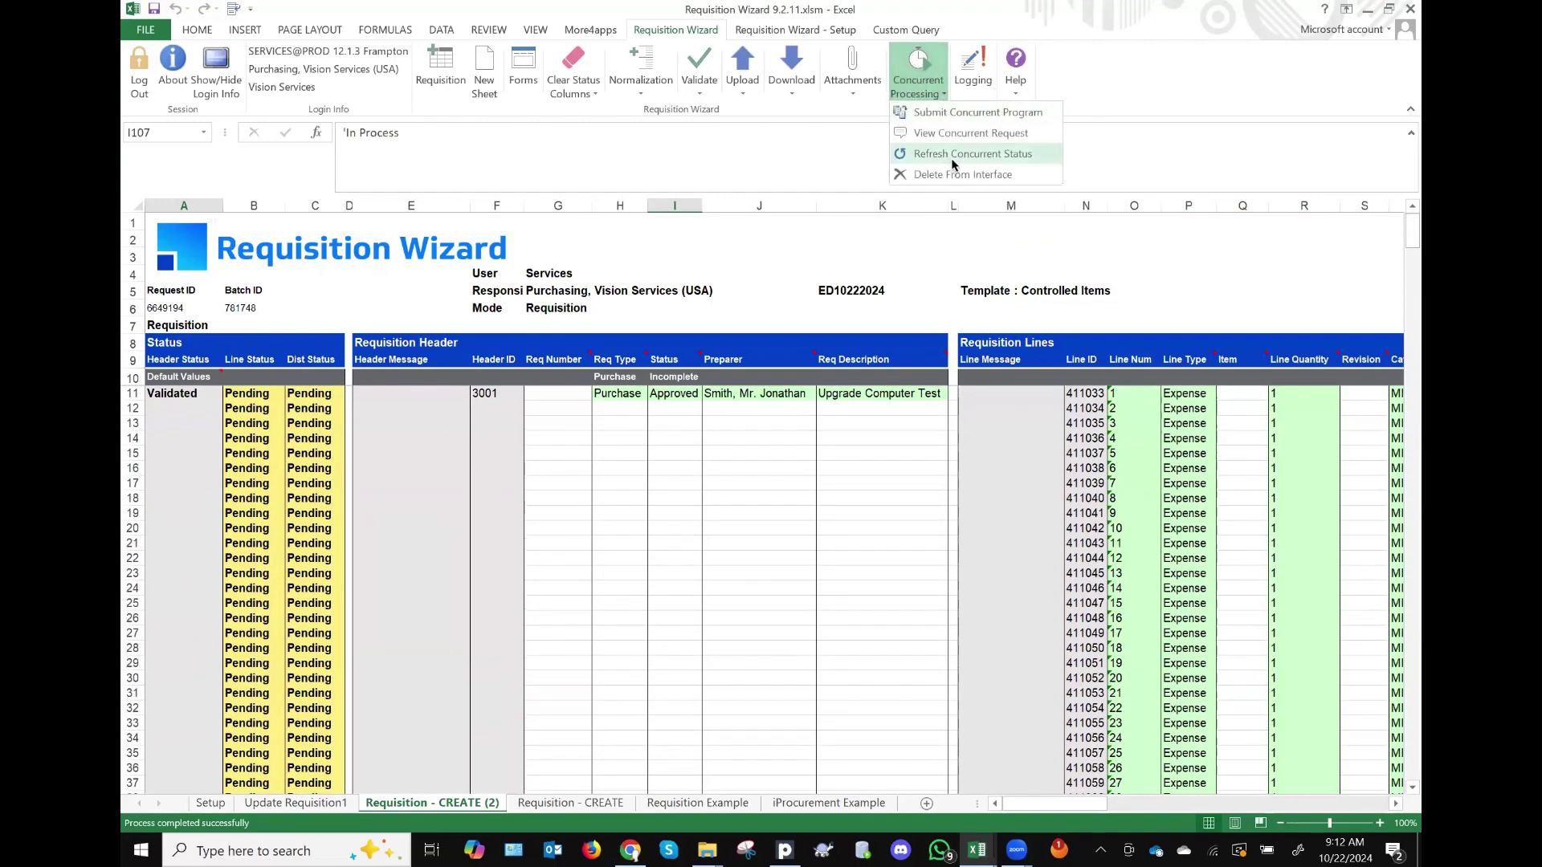
click(953, 157)
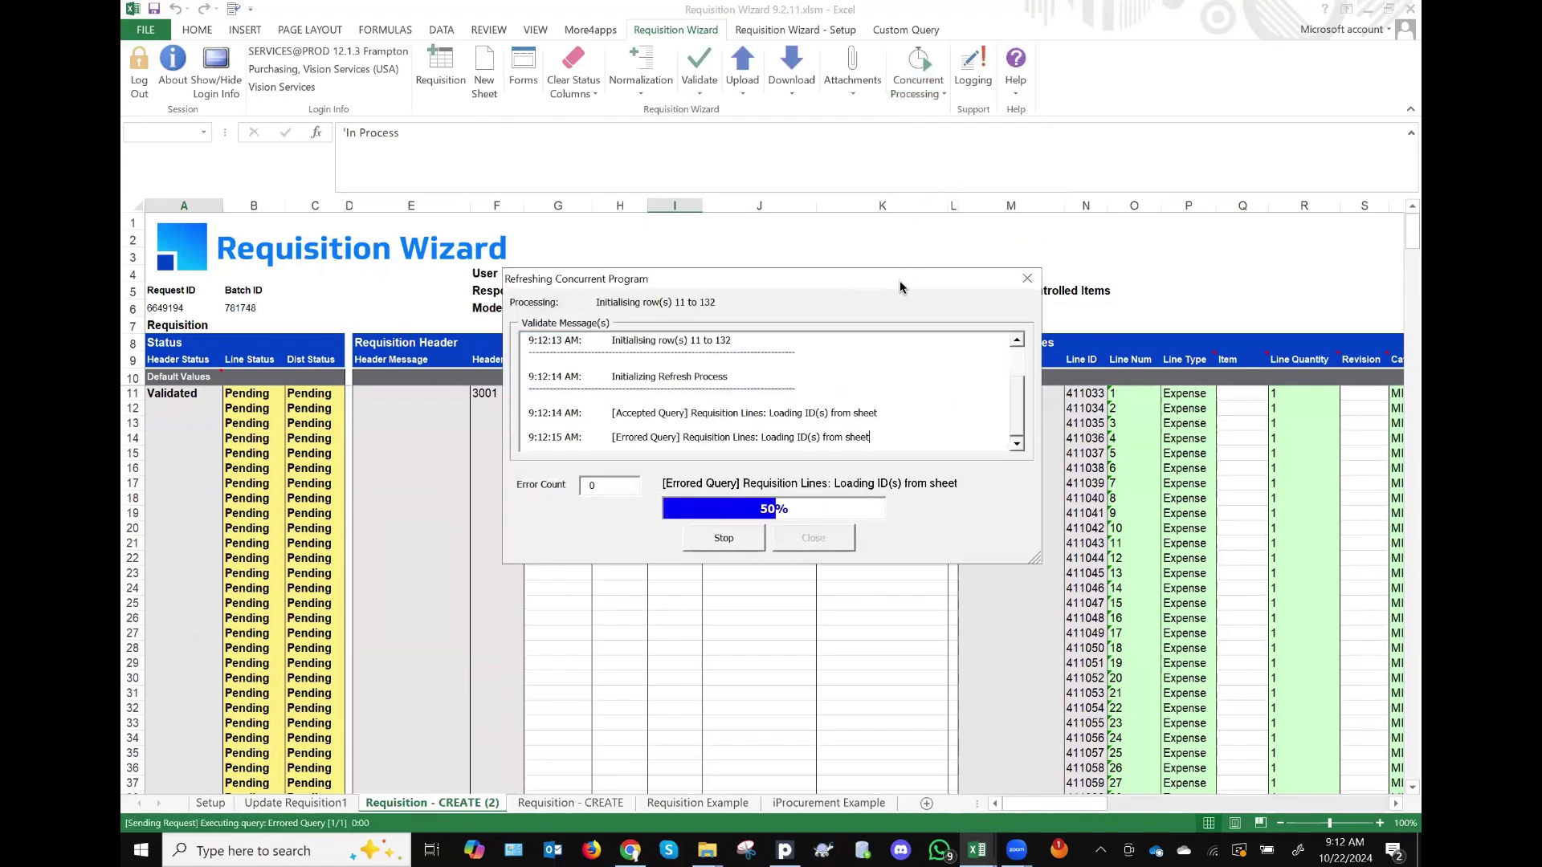
click(824, 539)
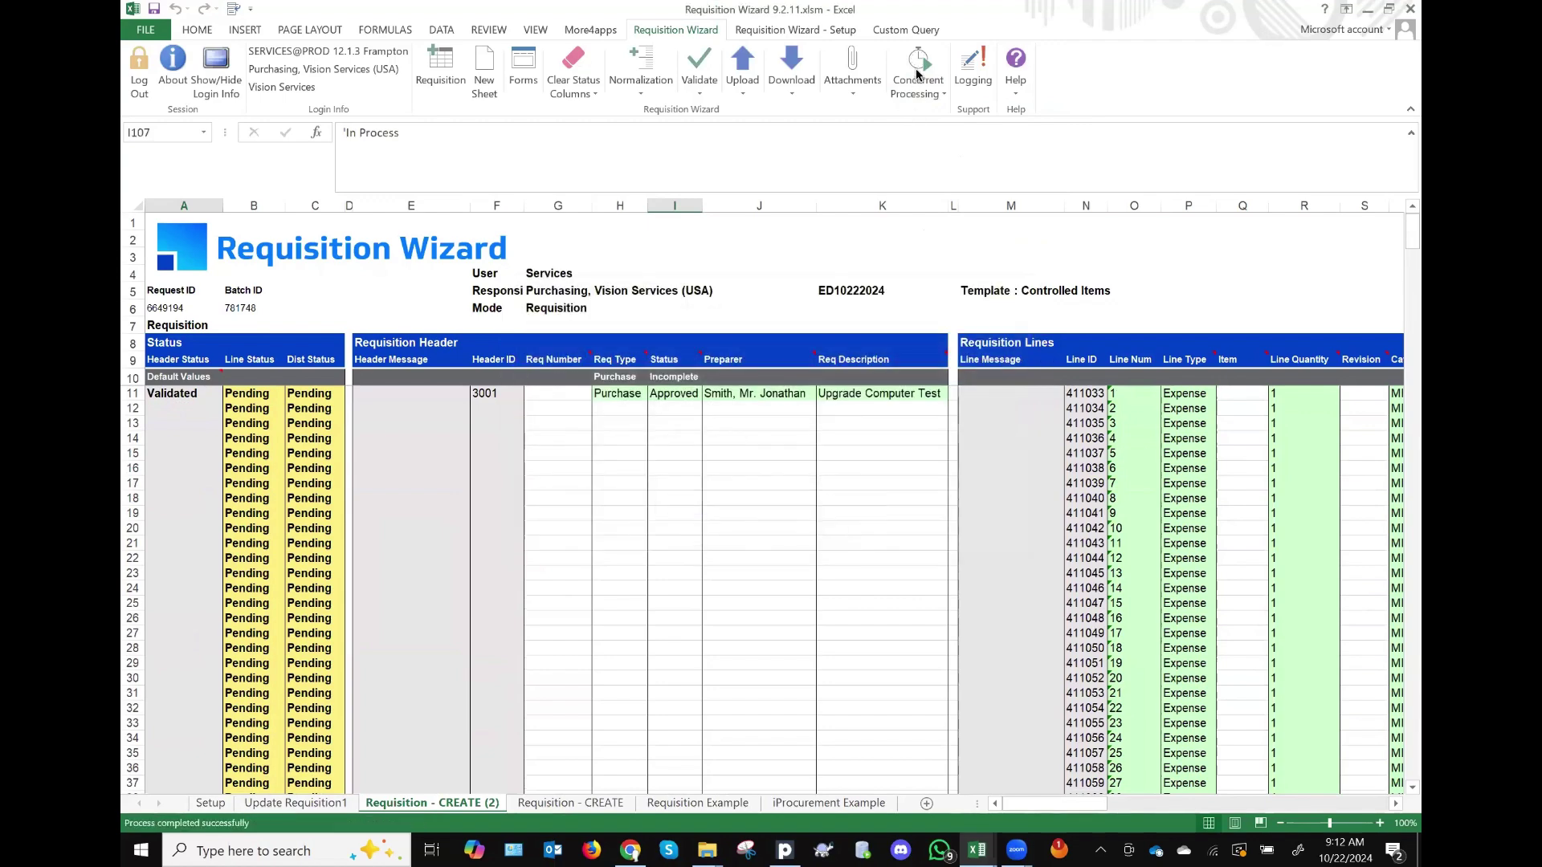
click(918, 74)
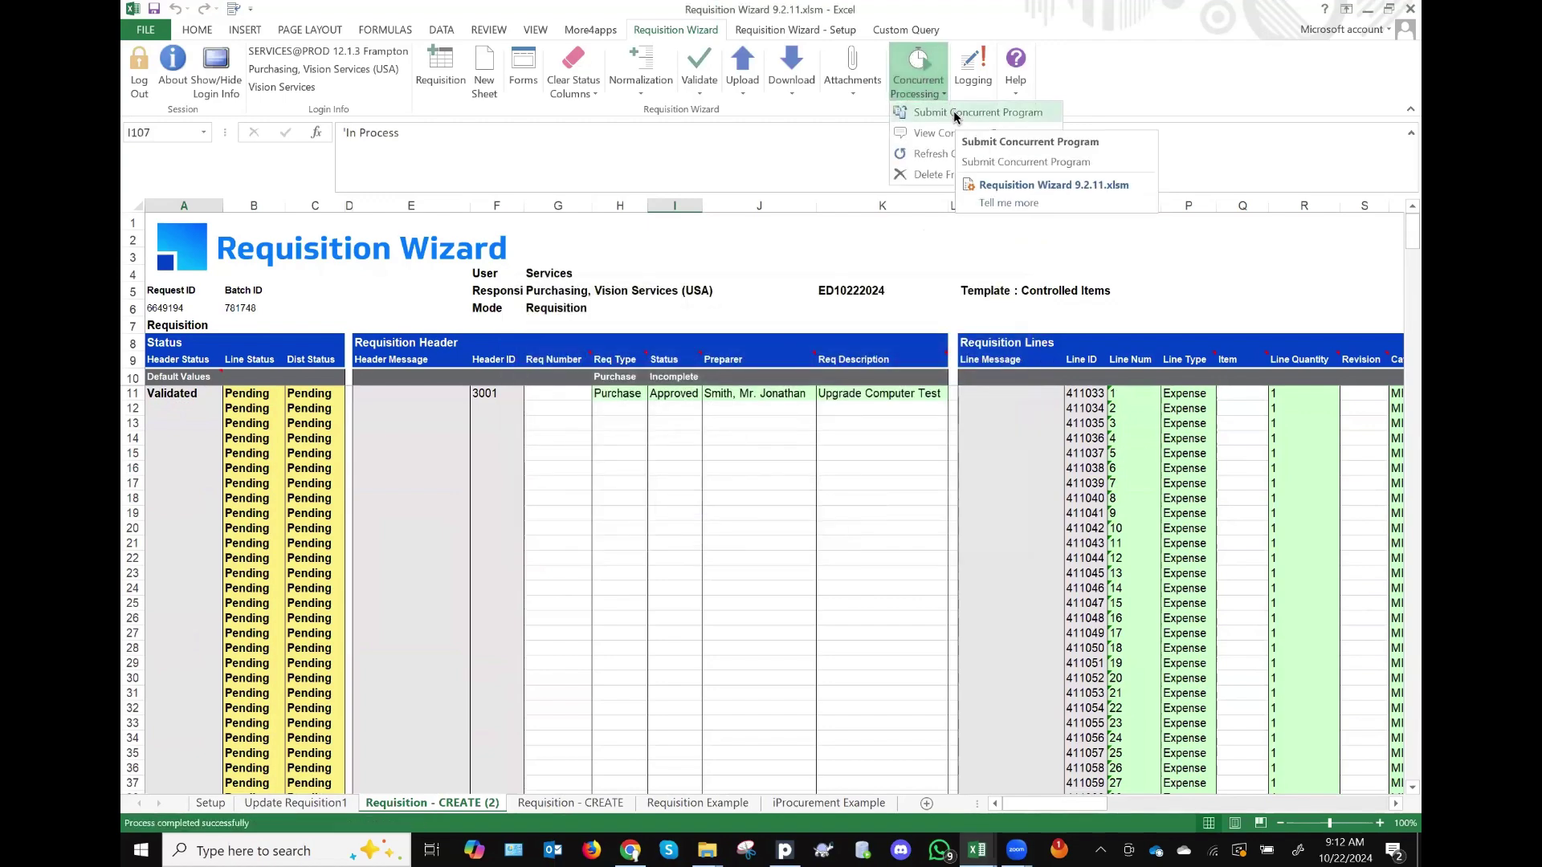
Step: Review the line statuses and requisition numbers on the Requisition - CREATE sheet around rows 90 to 147
click(562, 805)
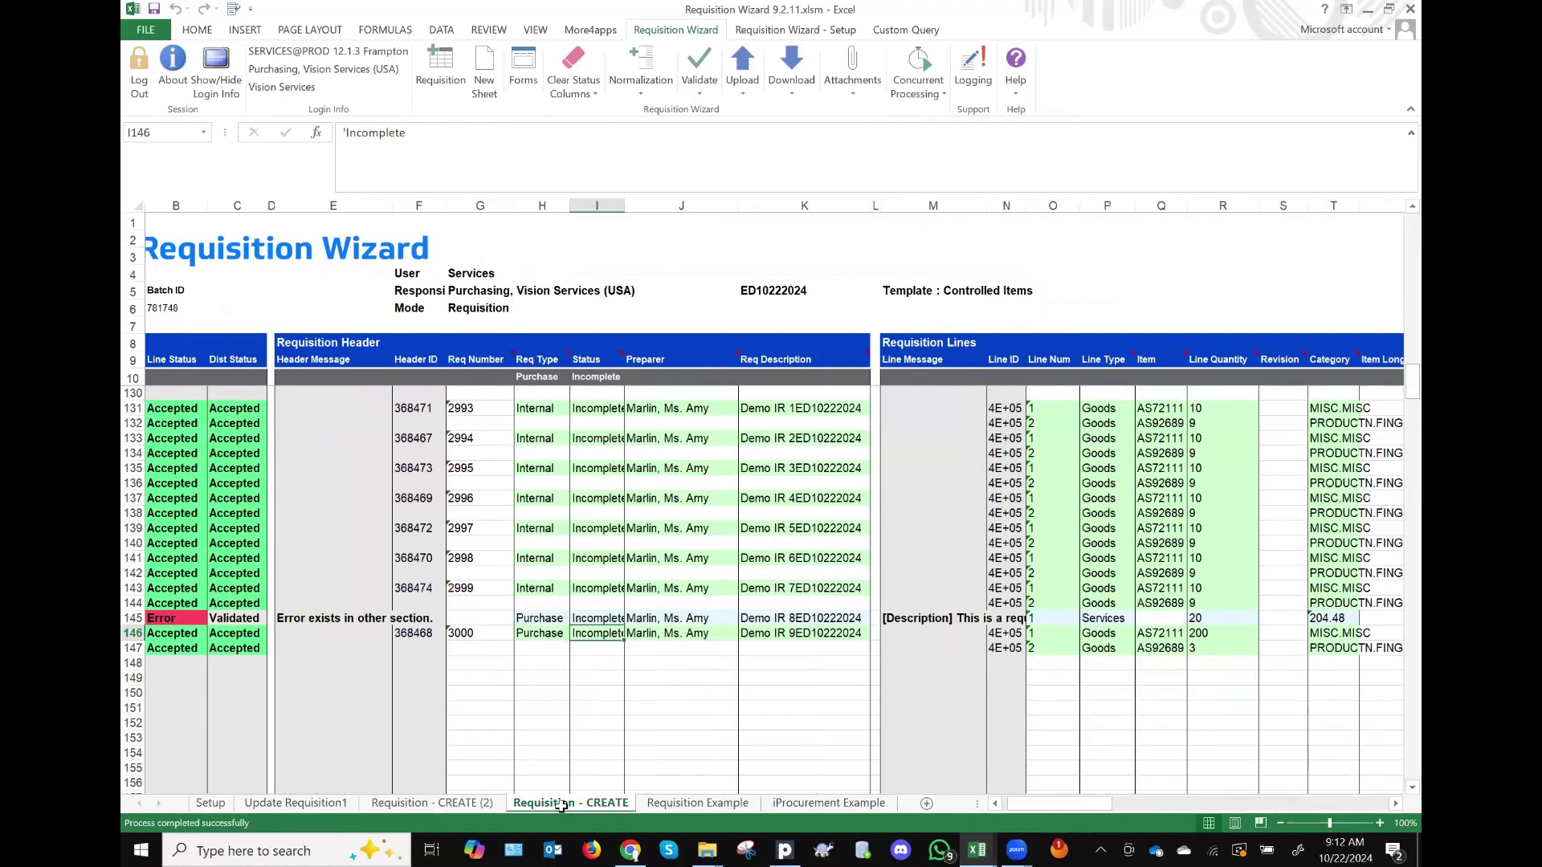
scroll(492, 704, up, 5)
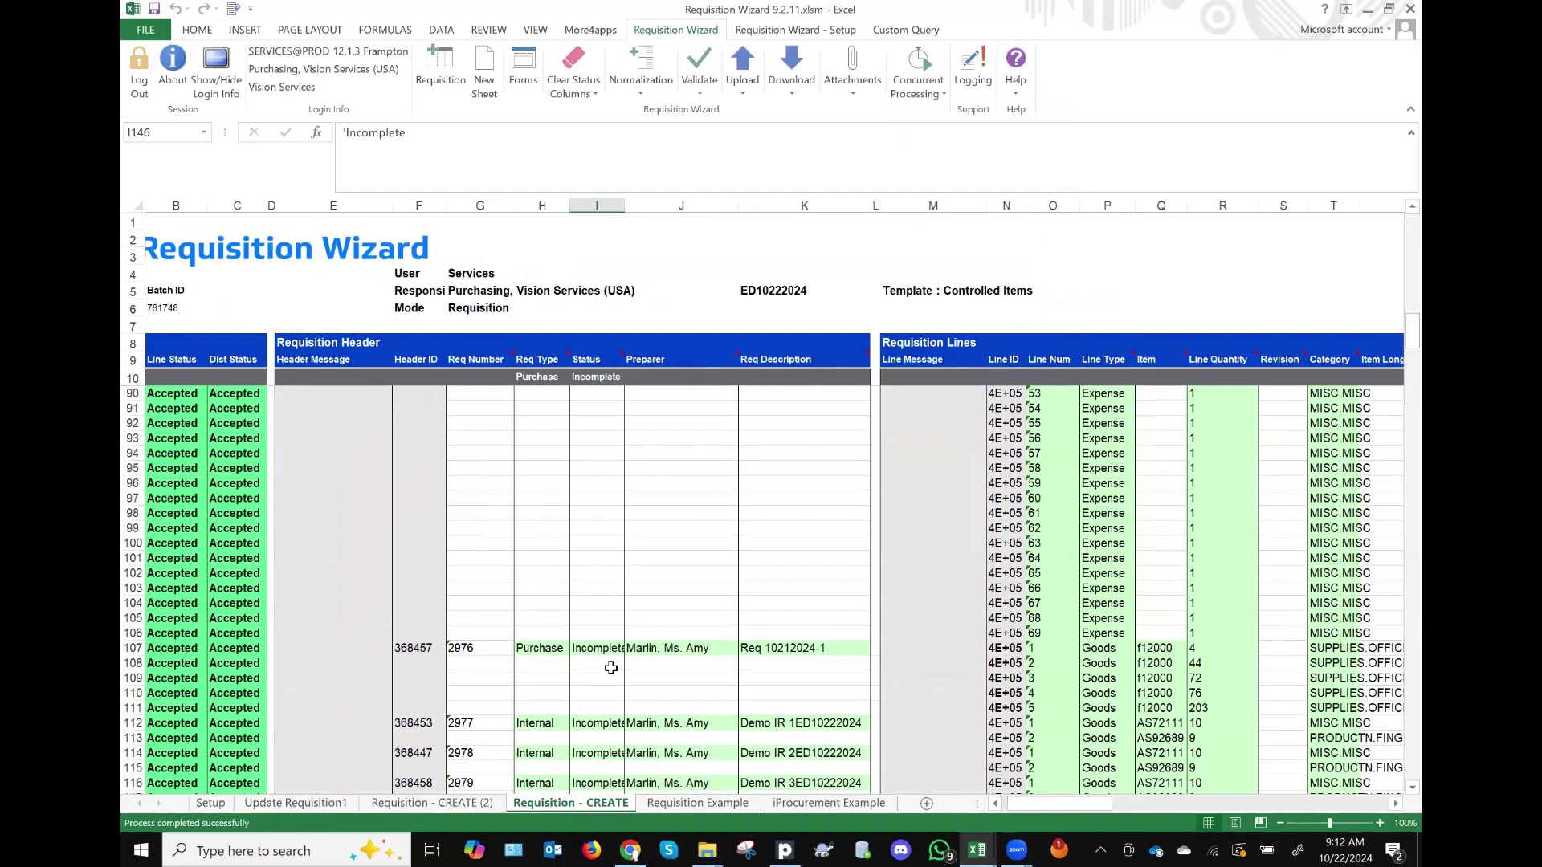
scroll(657, 657, down, 5)
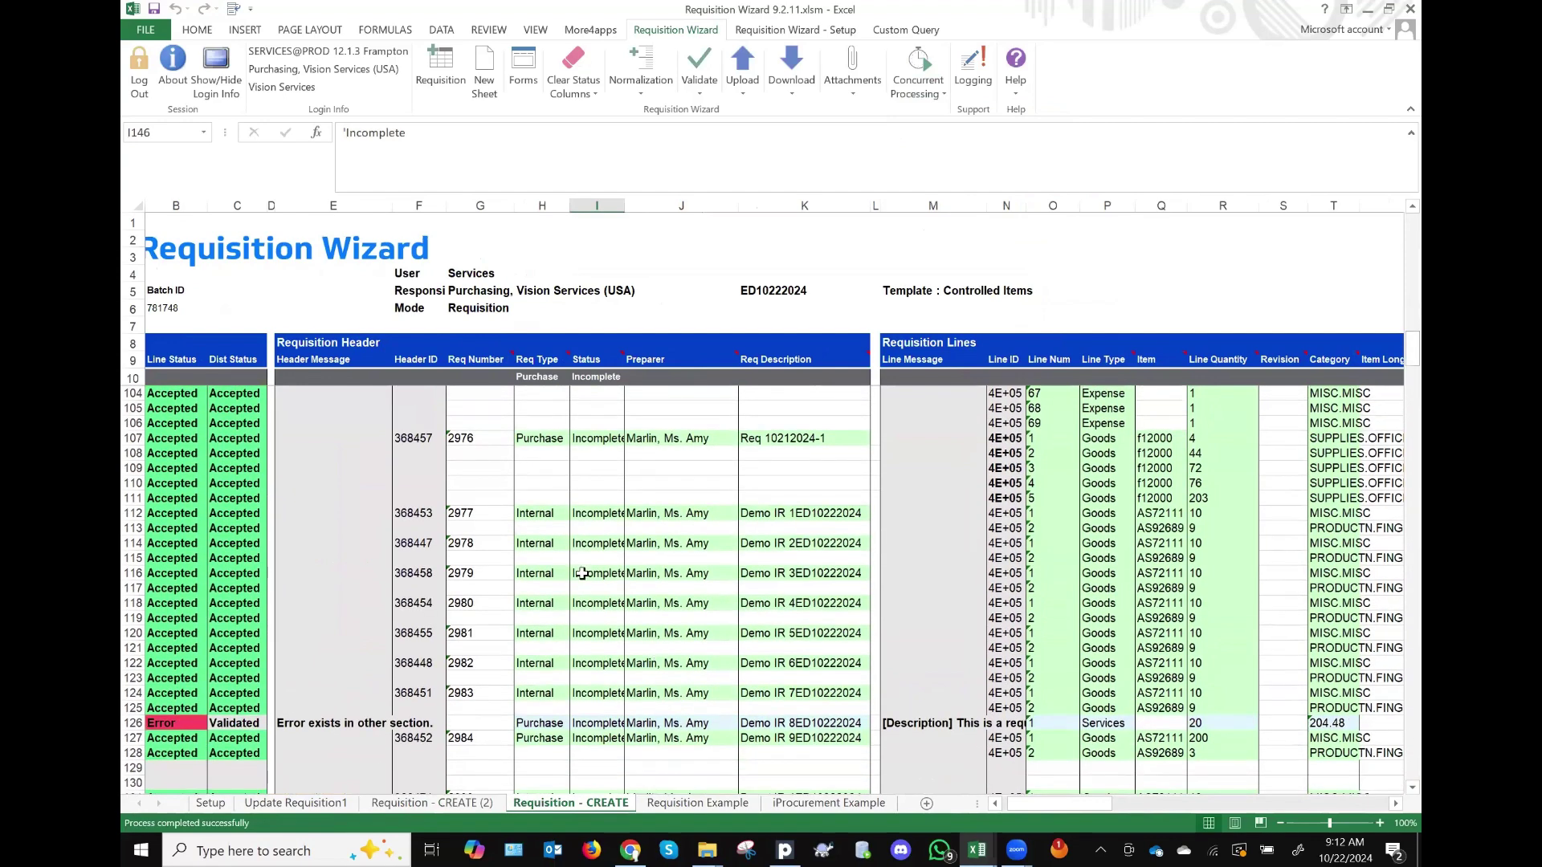
Step: Open the template generator for the sheet and choose Update Requisition as the mode
click(452, 74)
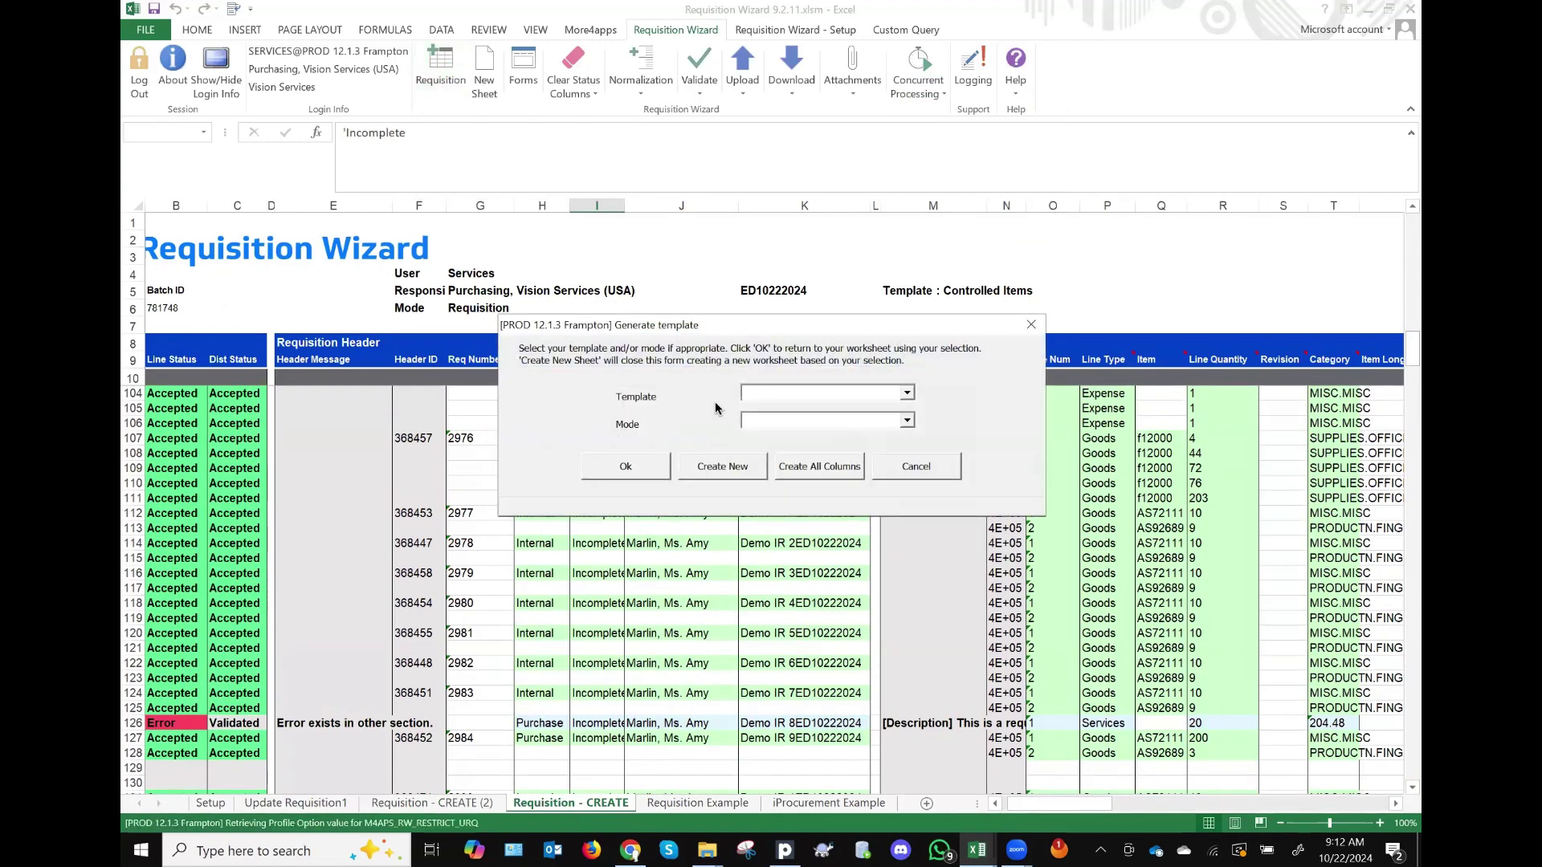
click(906, 422)
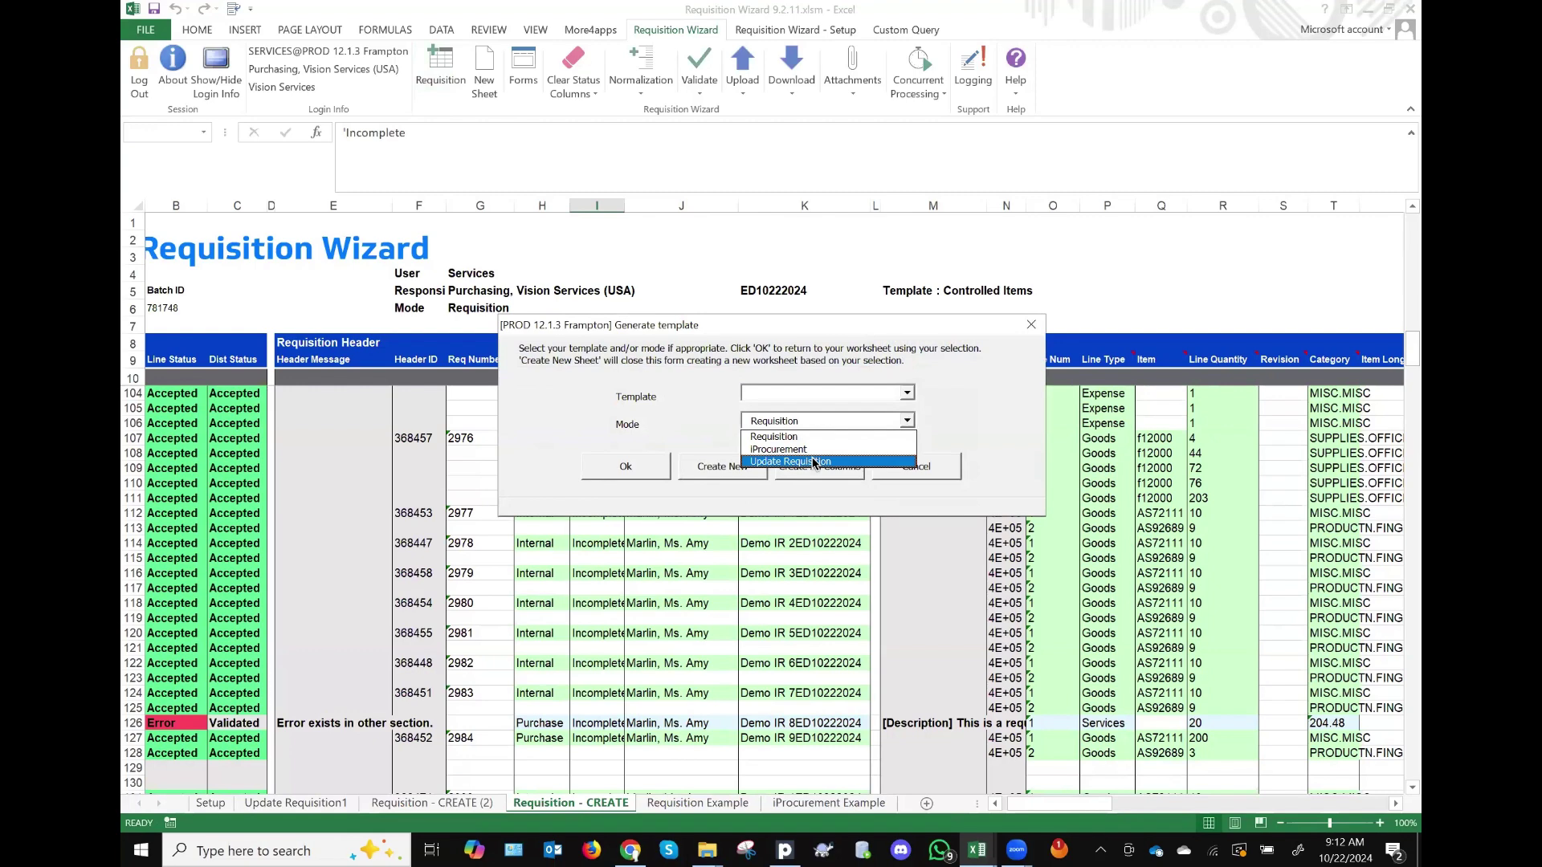
click(814, 463)
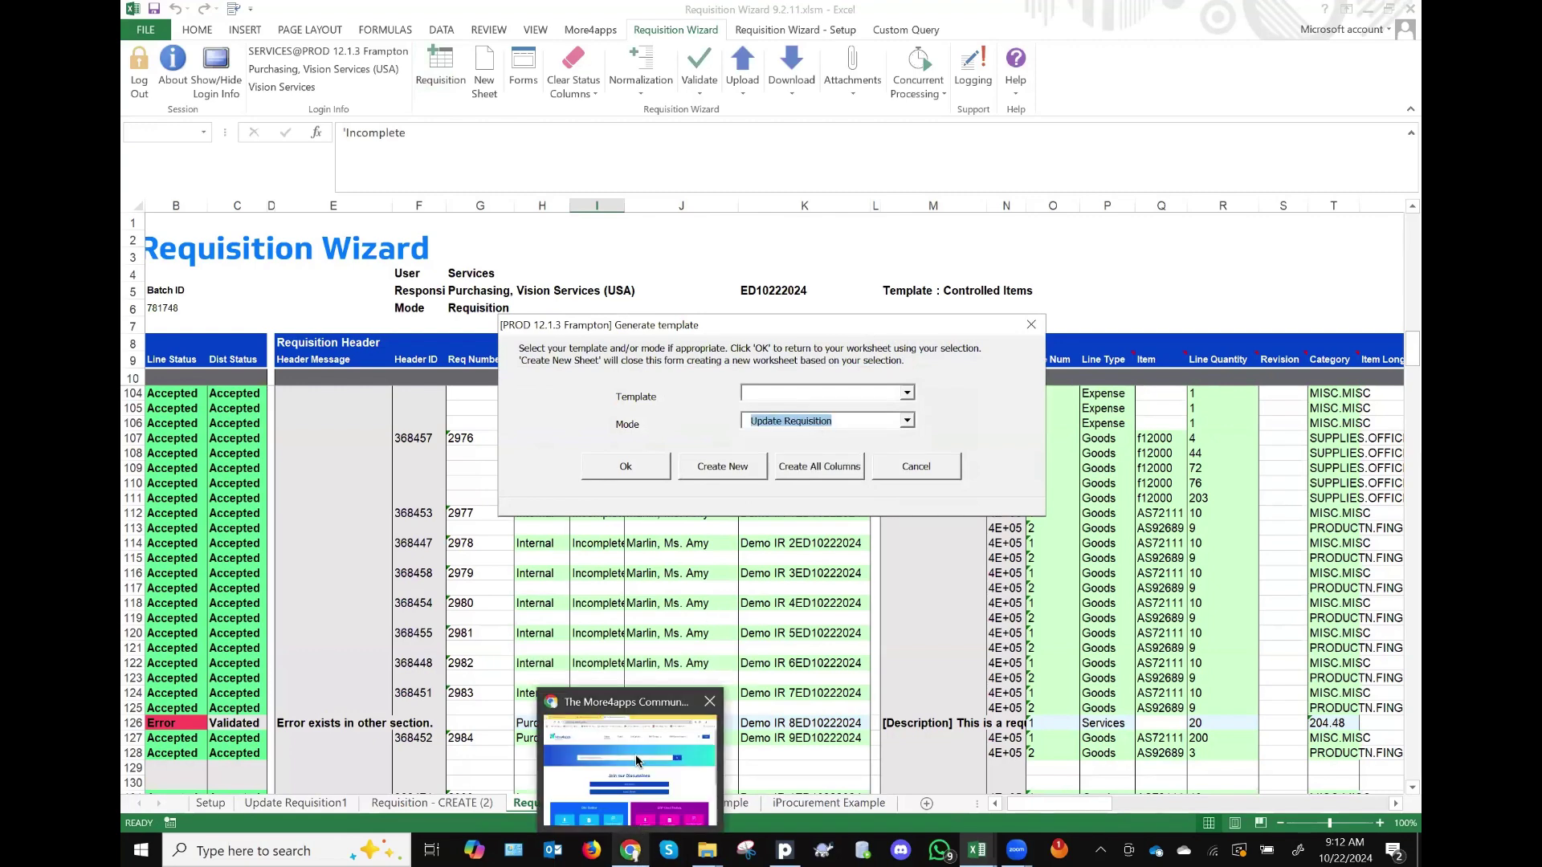
Step: Switch to Chrome and examine the Update Requisitions help page for the updatable header, line and distribution fields
click(631, 763)
click(265, 16)
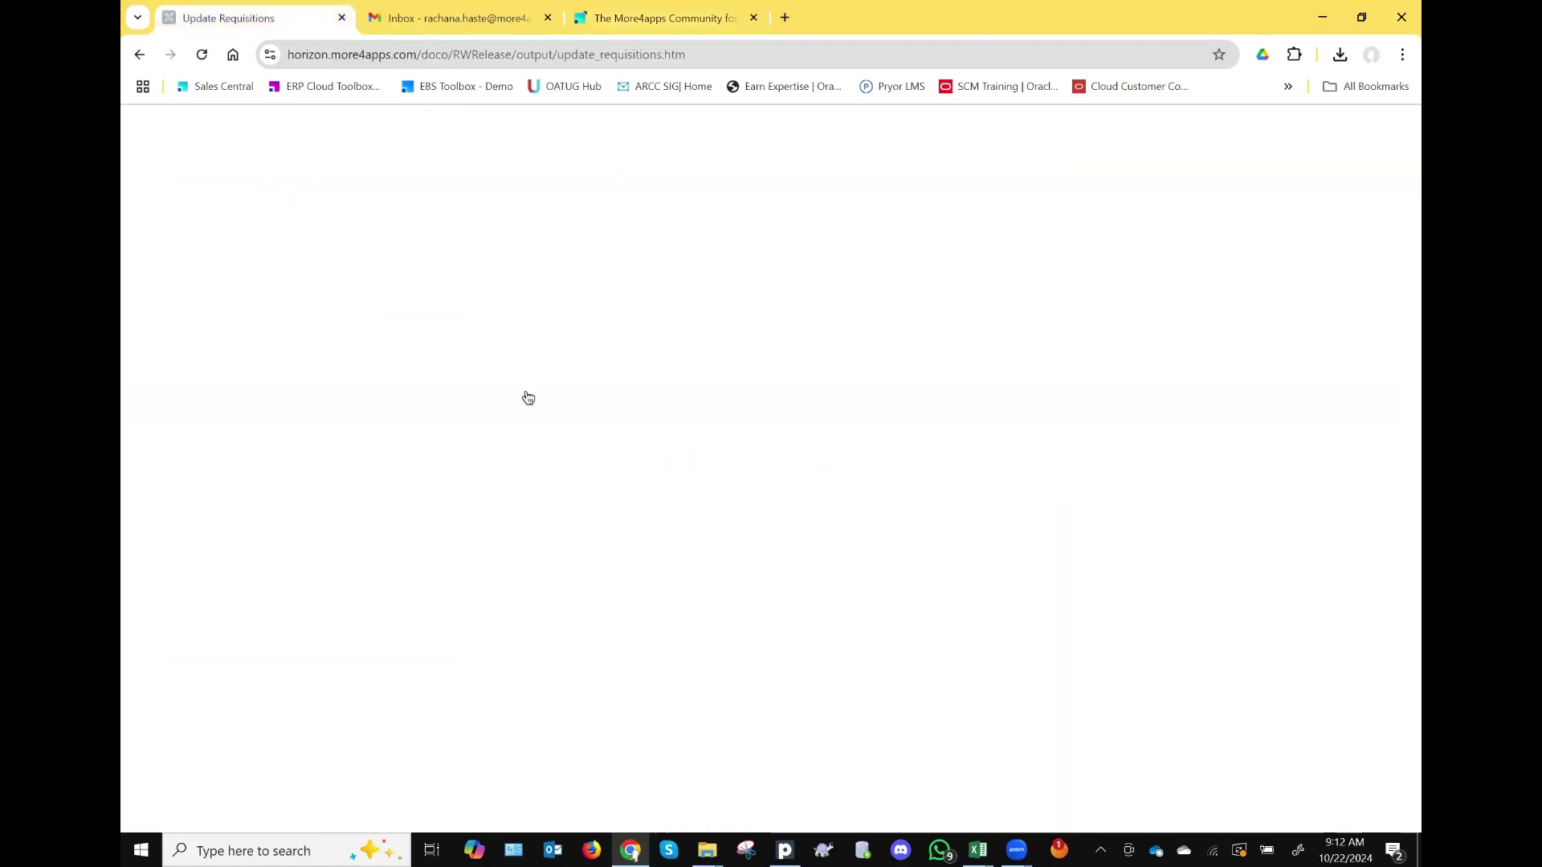
scroll(868, 618, down, 3)
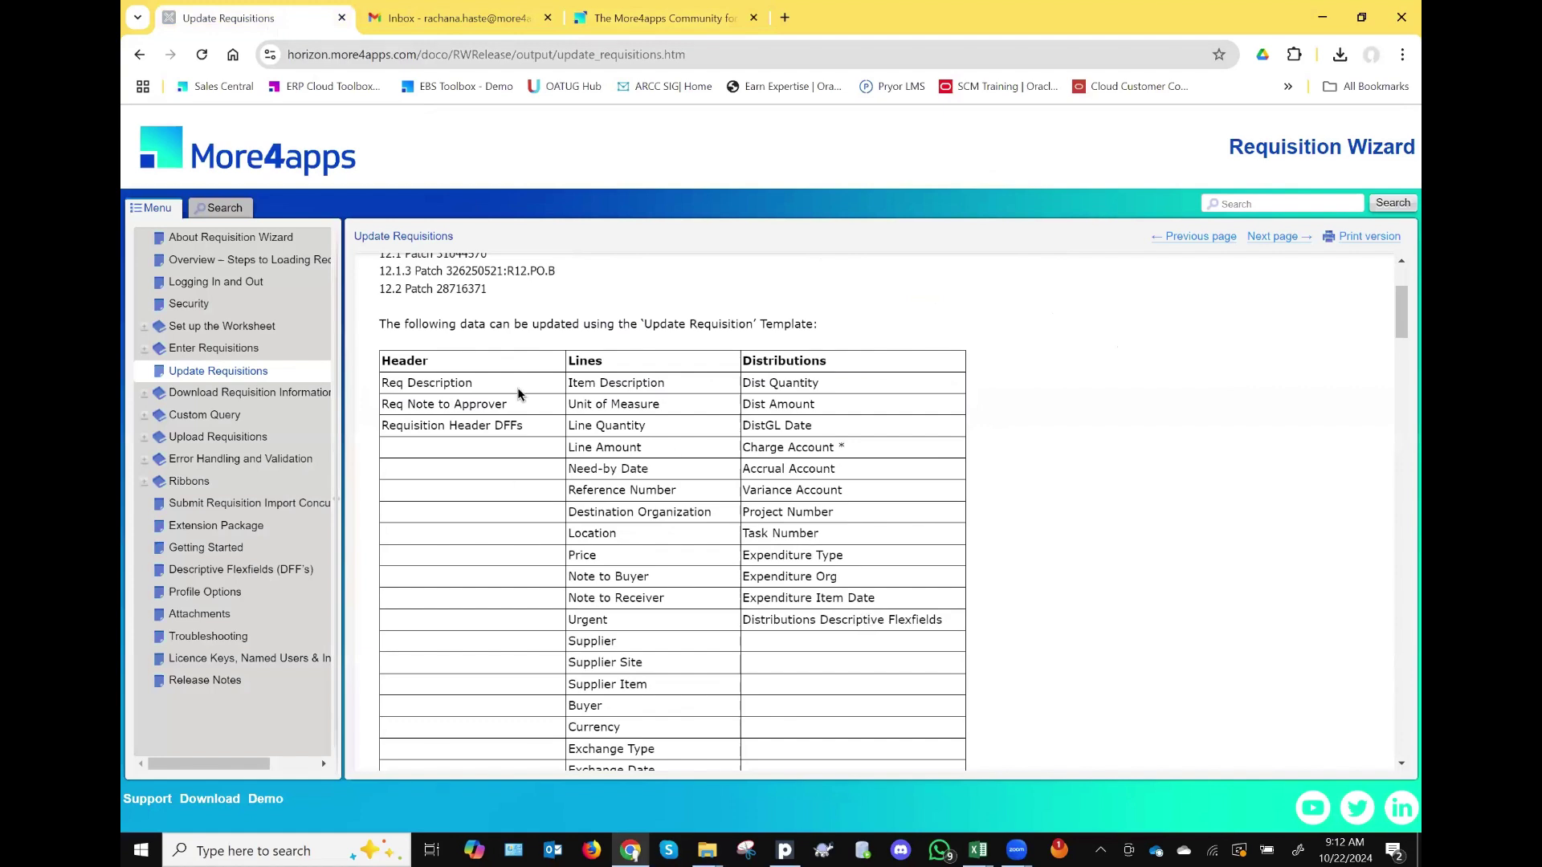
scroll(742, 598, down, 2)
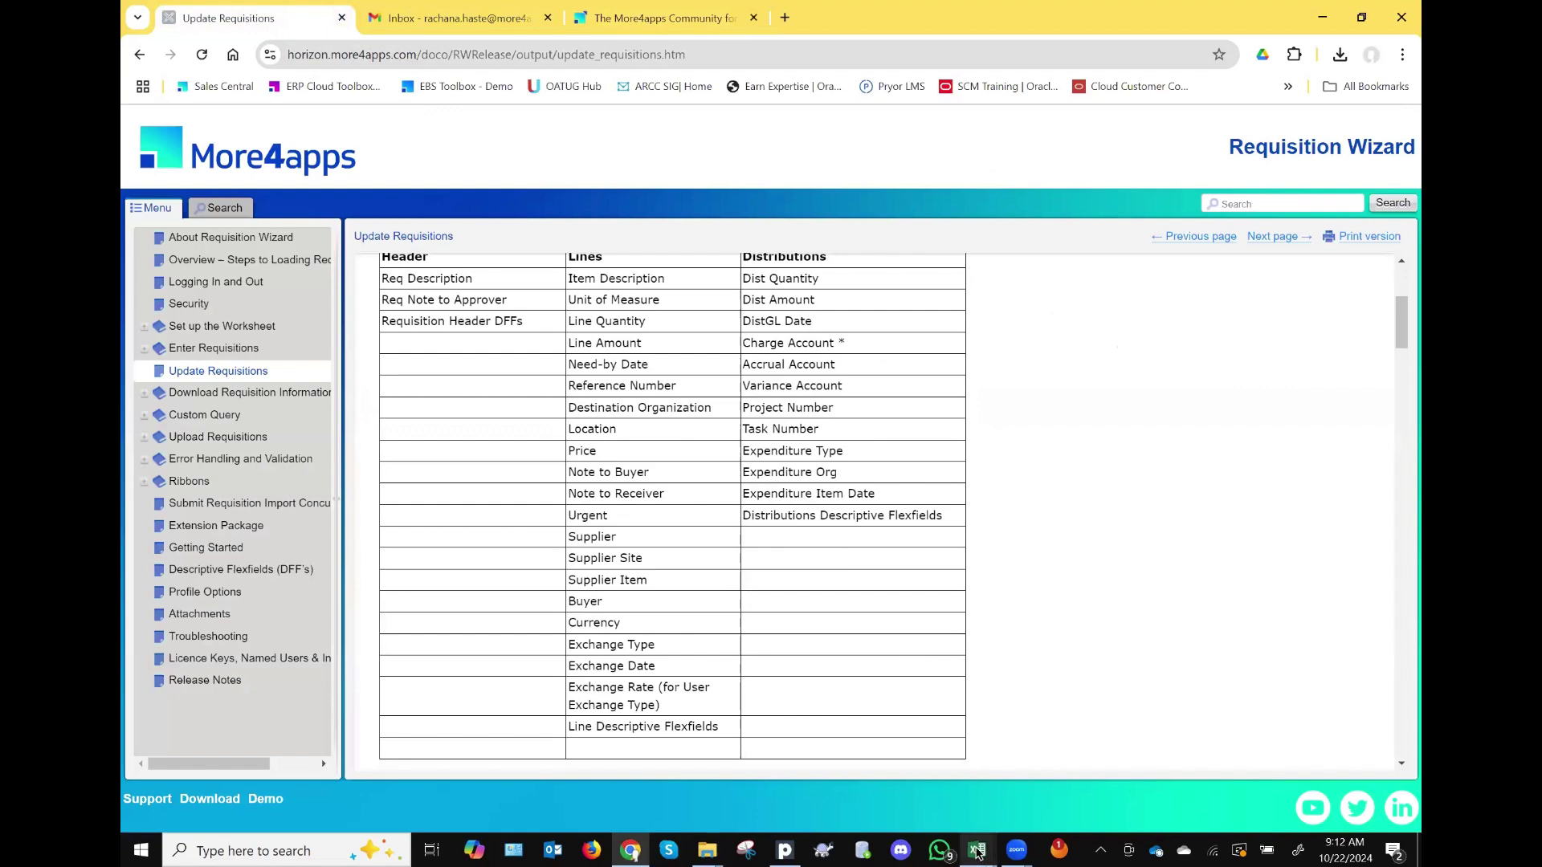
Step: Return to the Requisition Wizard workbook, accept the Update Requisition mode, and show the Update Requisition1 sheet
mouse_move(978, 853)
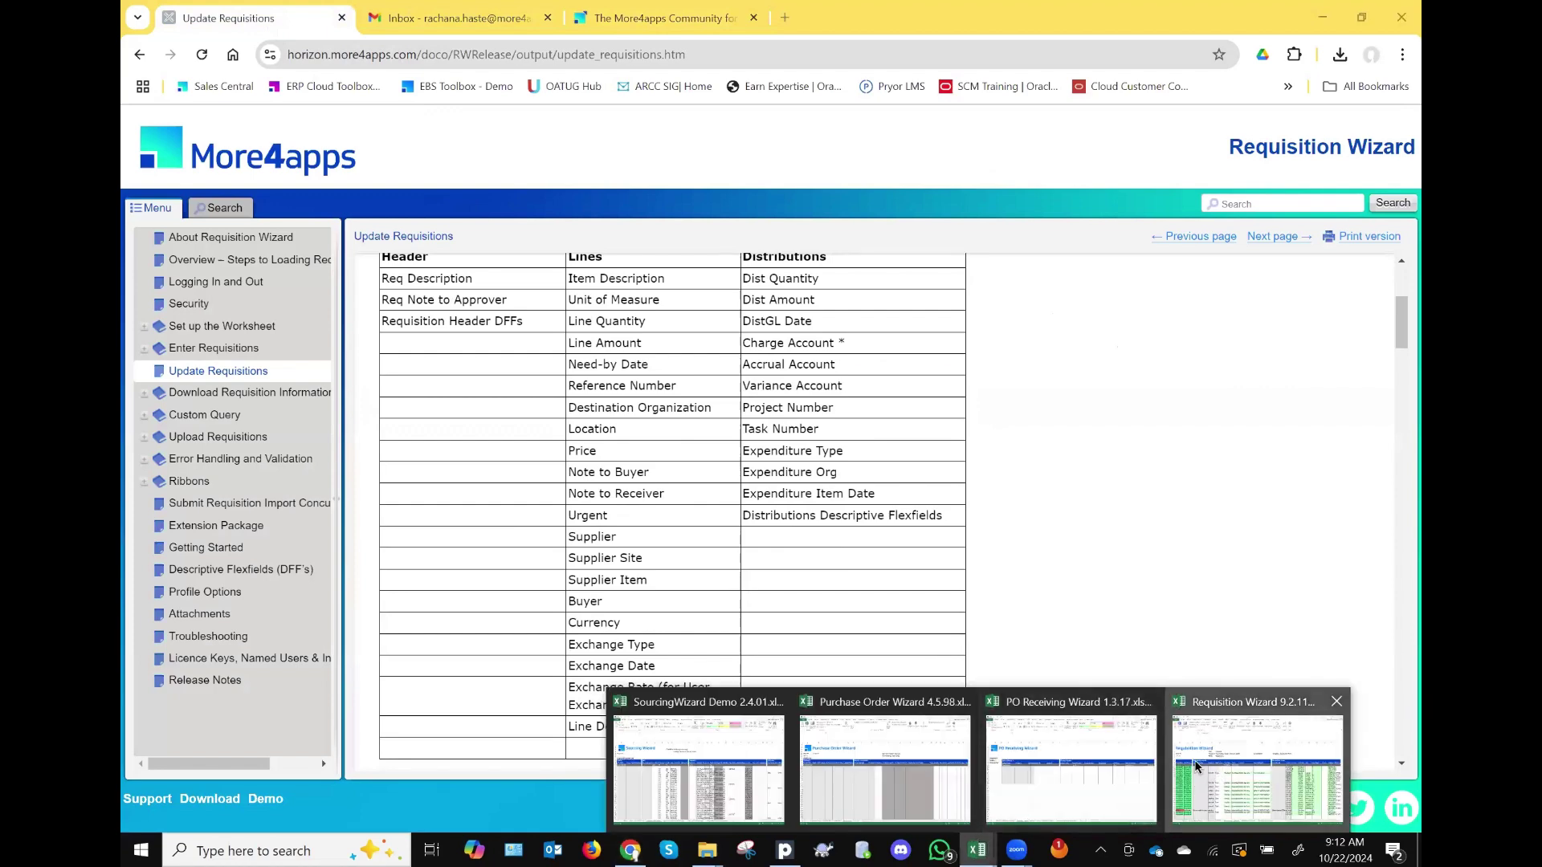
click(1217, 775)
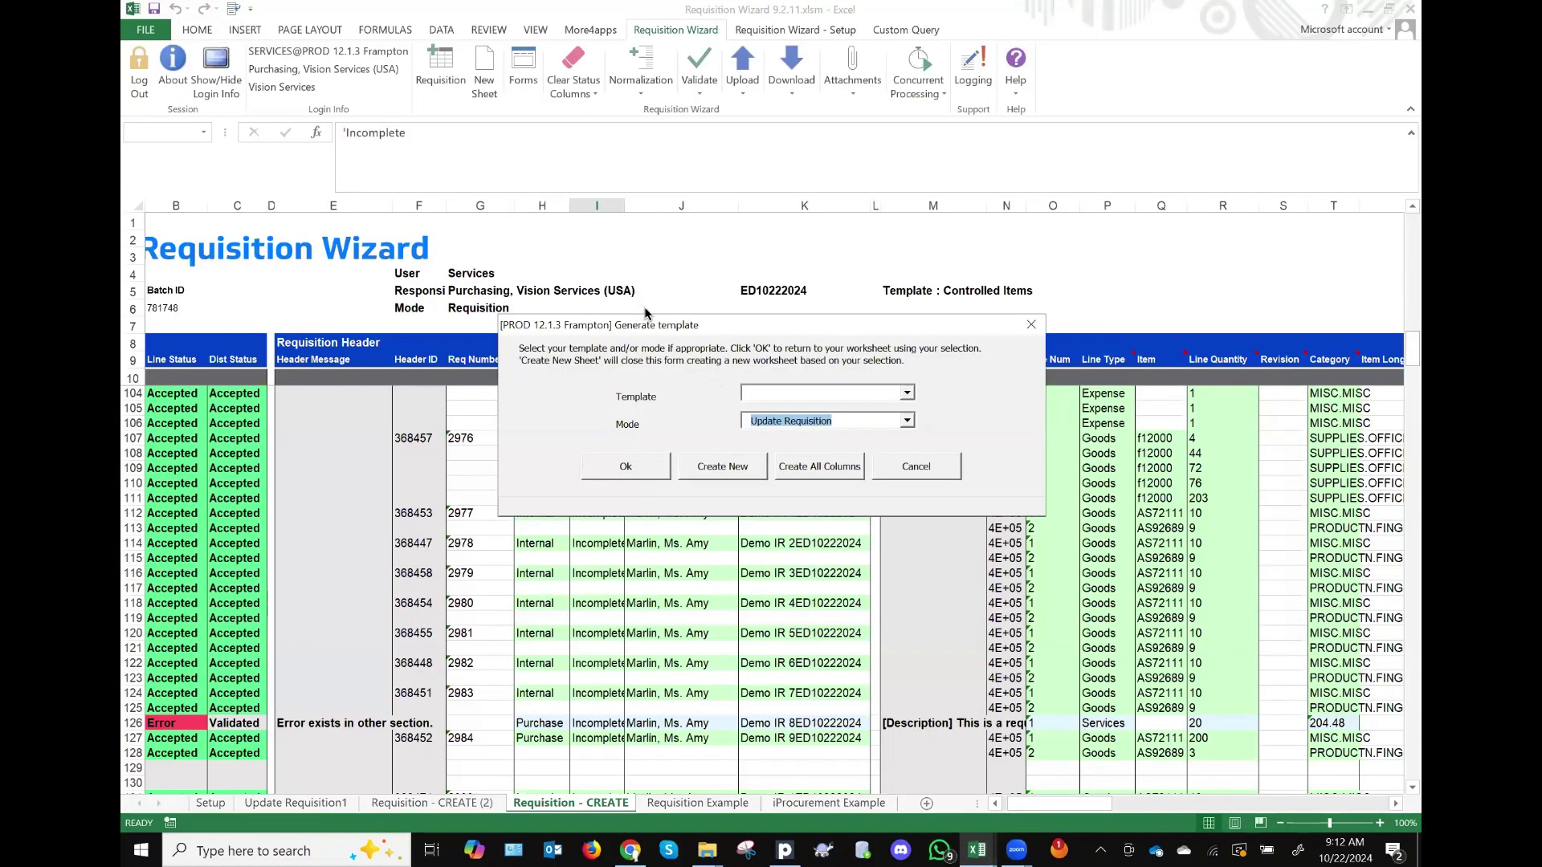
click(624, 468)
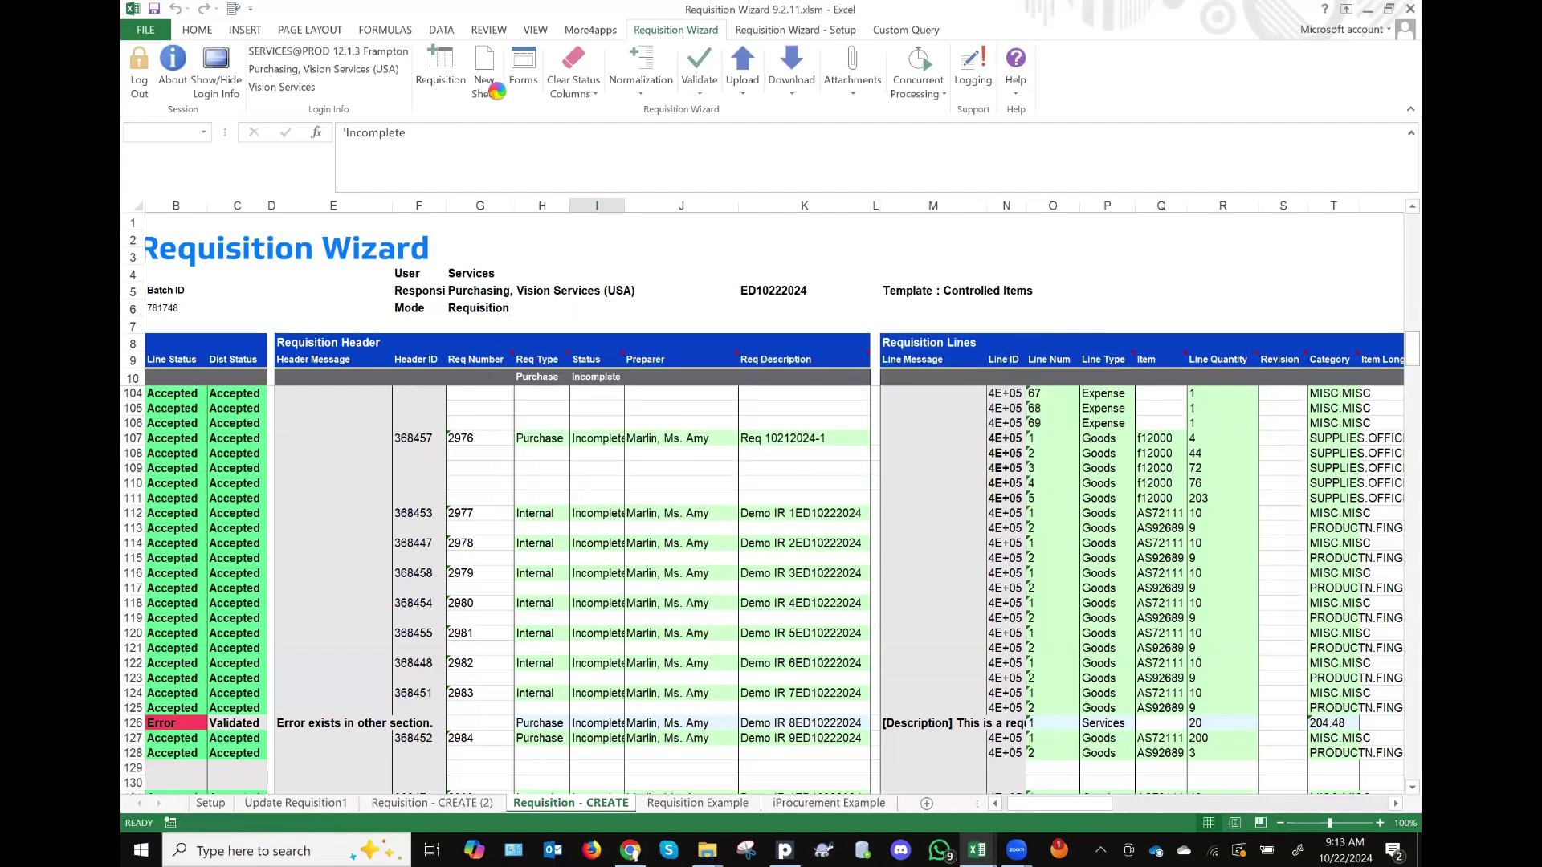
click(279, 803)
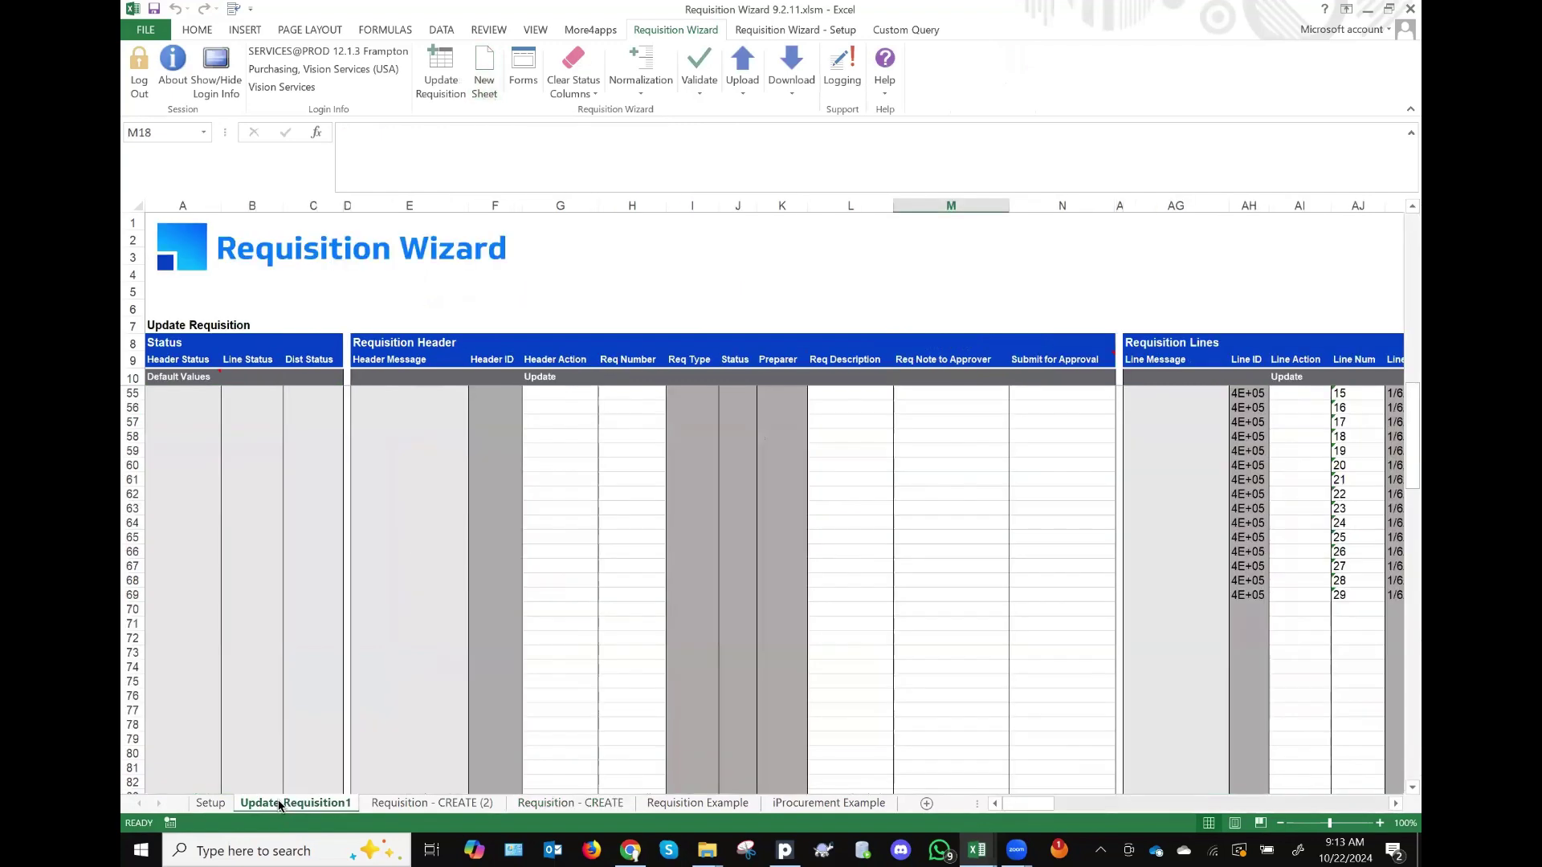
scroll(789, 697, up, 3)
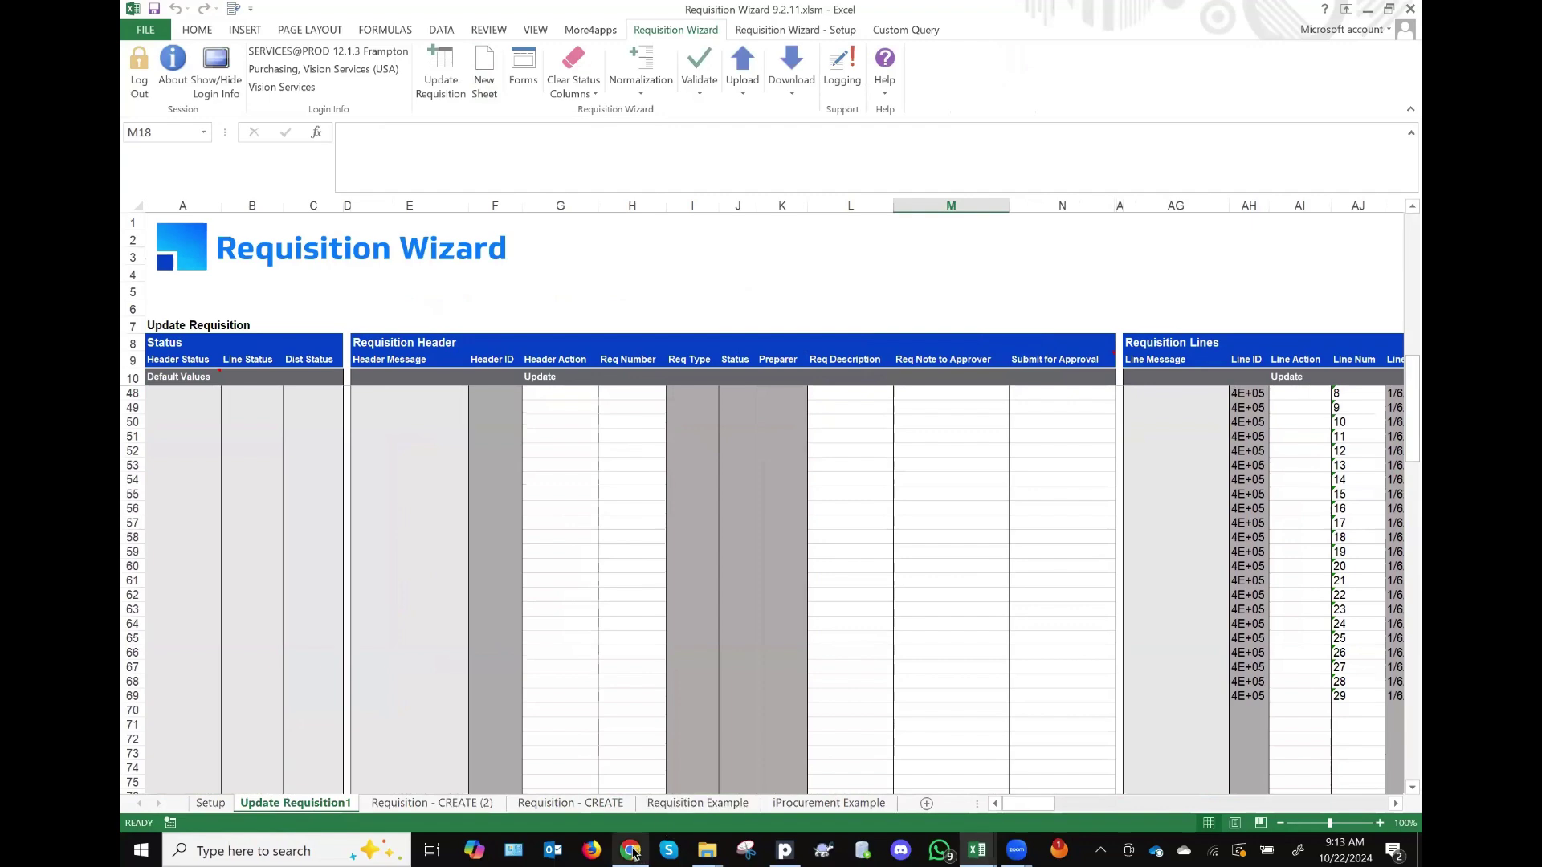
Step: Recheck the updatable fields on the Update Requisitions help page in Chrome, and view the Requisition Wizard's help options
mouse_move(632, 852)
click(645, 777)
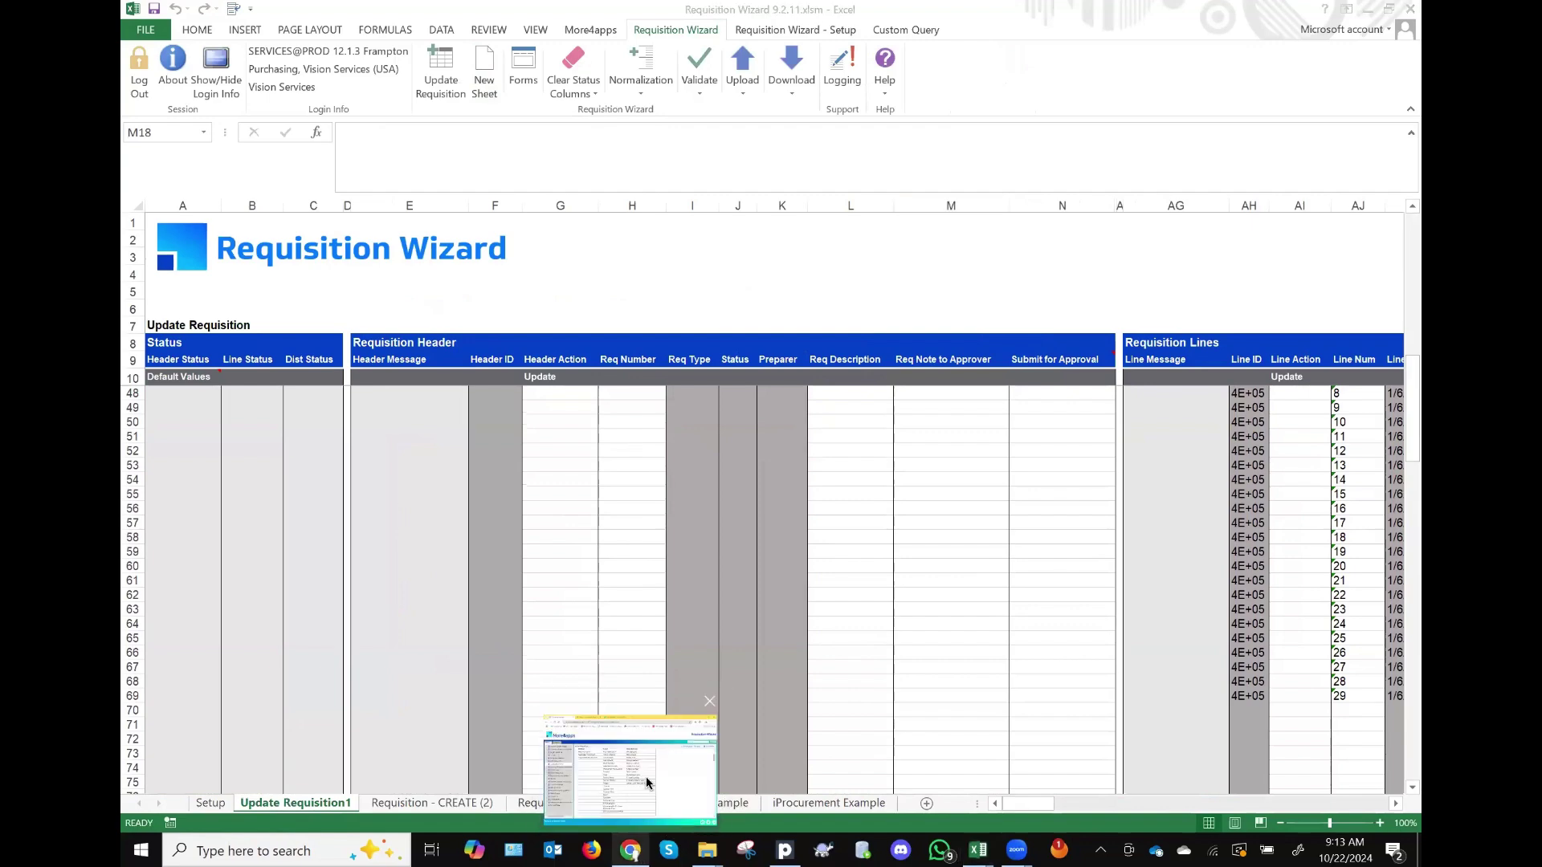
scroll(860, 430, up, 2)
scroll(860, 430, down, 2)
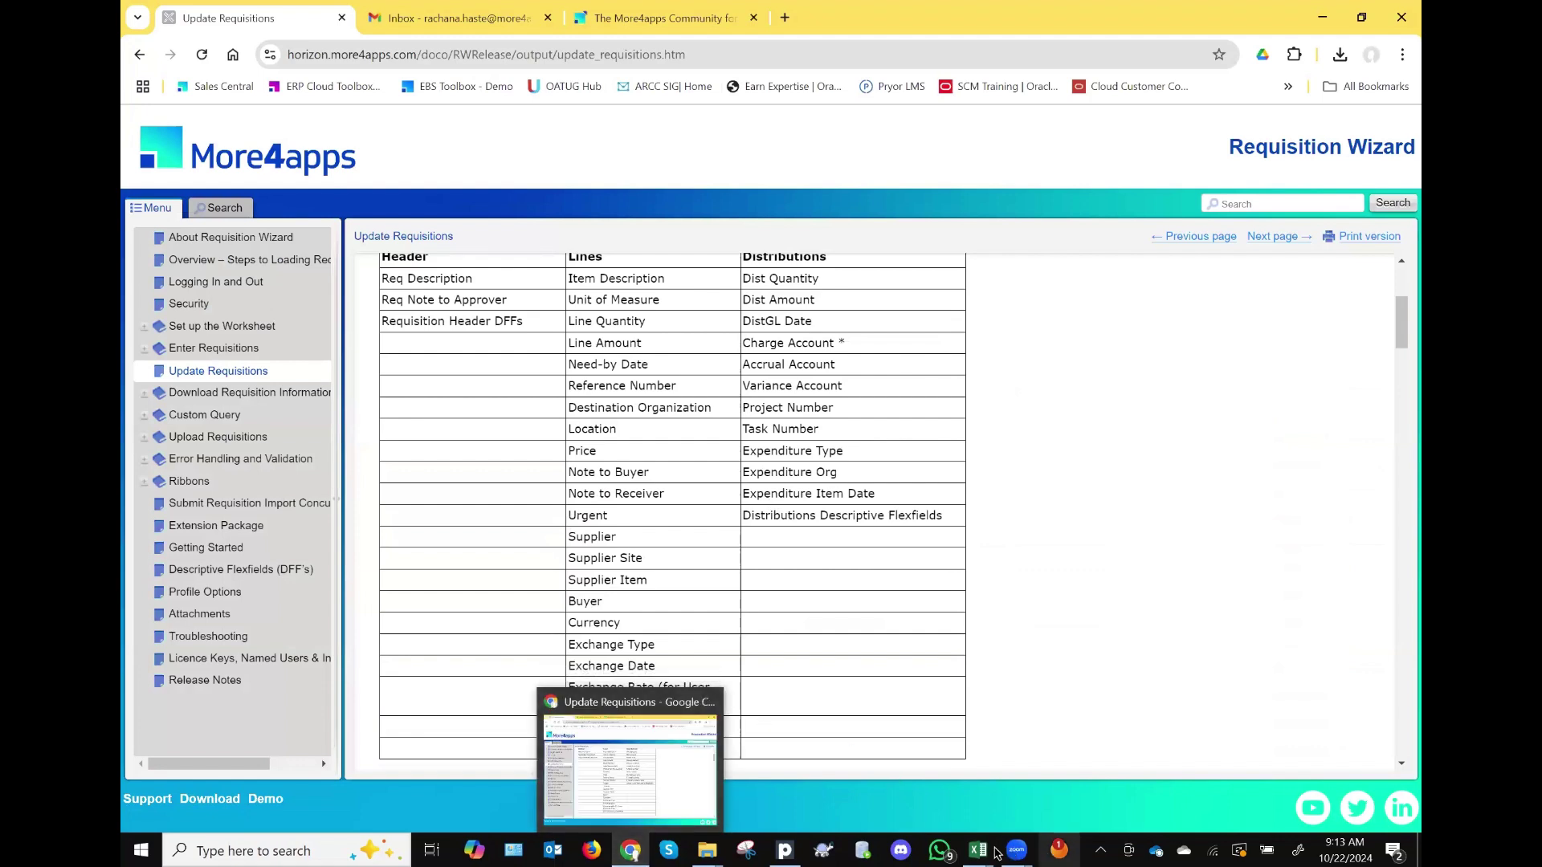
mouse_move(986, 853)
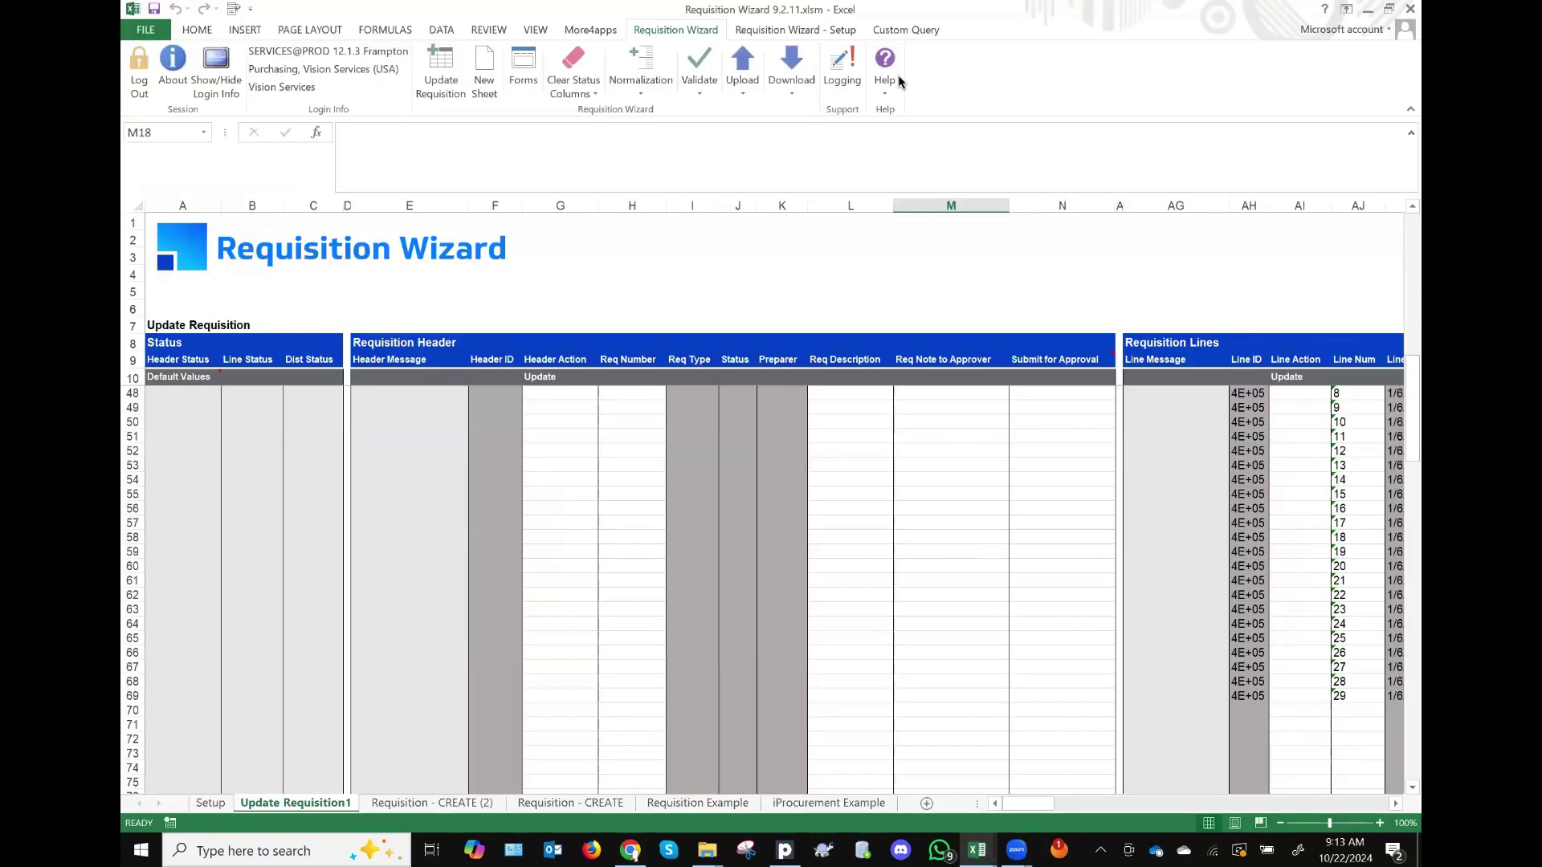
click(887, 83)
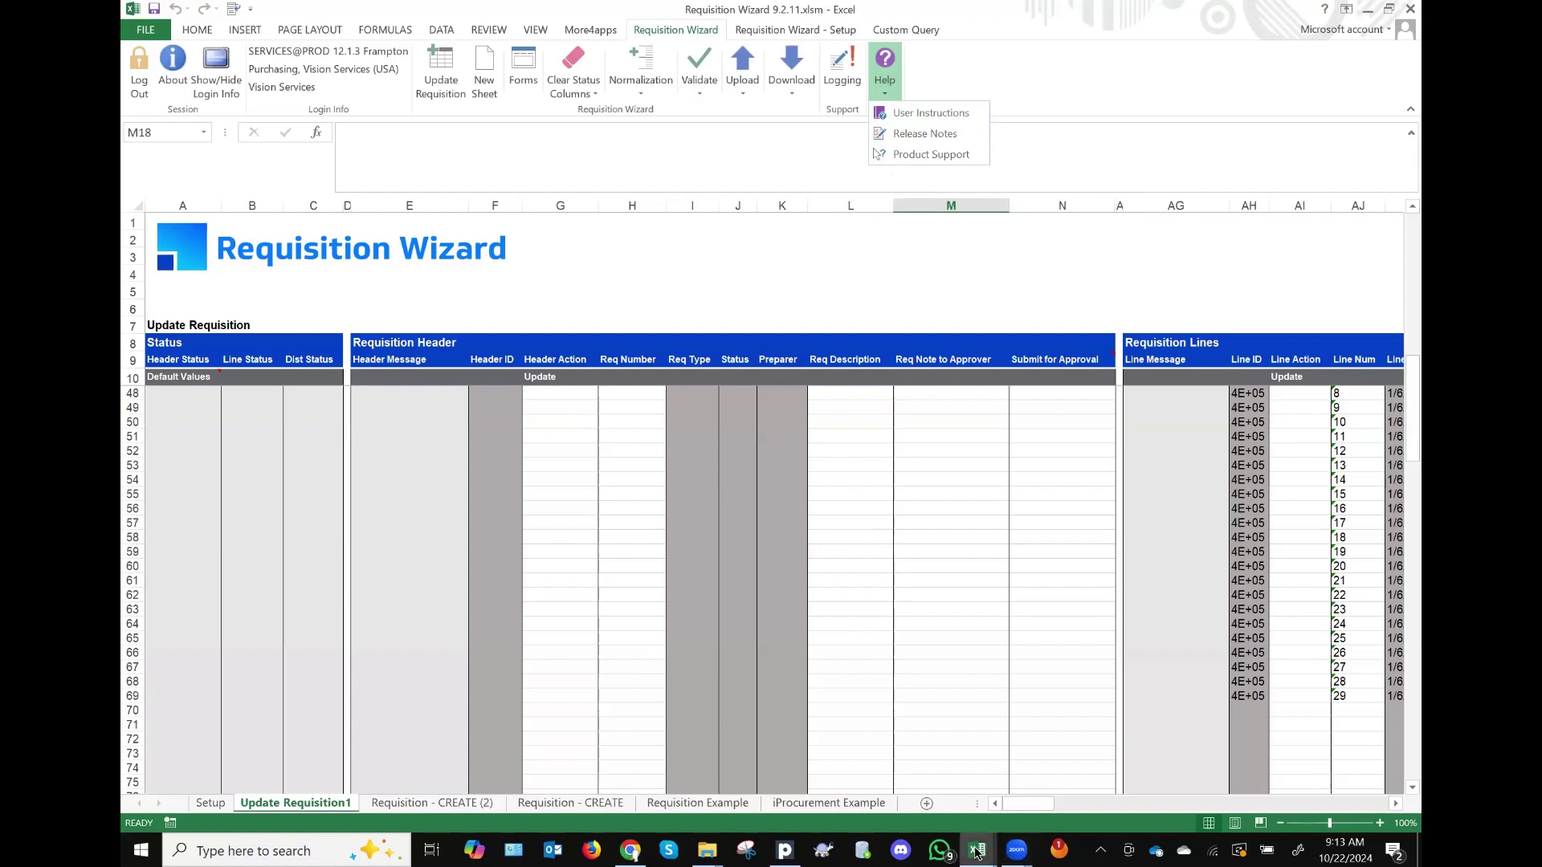
Step: Switch to the Purchase Order Wizard workbook and log in to PROD 12.1.3 Frampton with the Purchasing, Vision Services (USA) responsibility
mouse_move(976, 852)
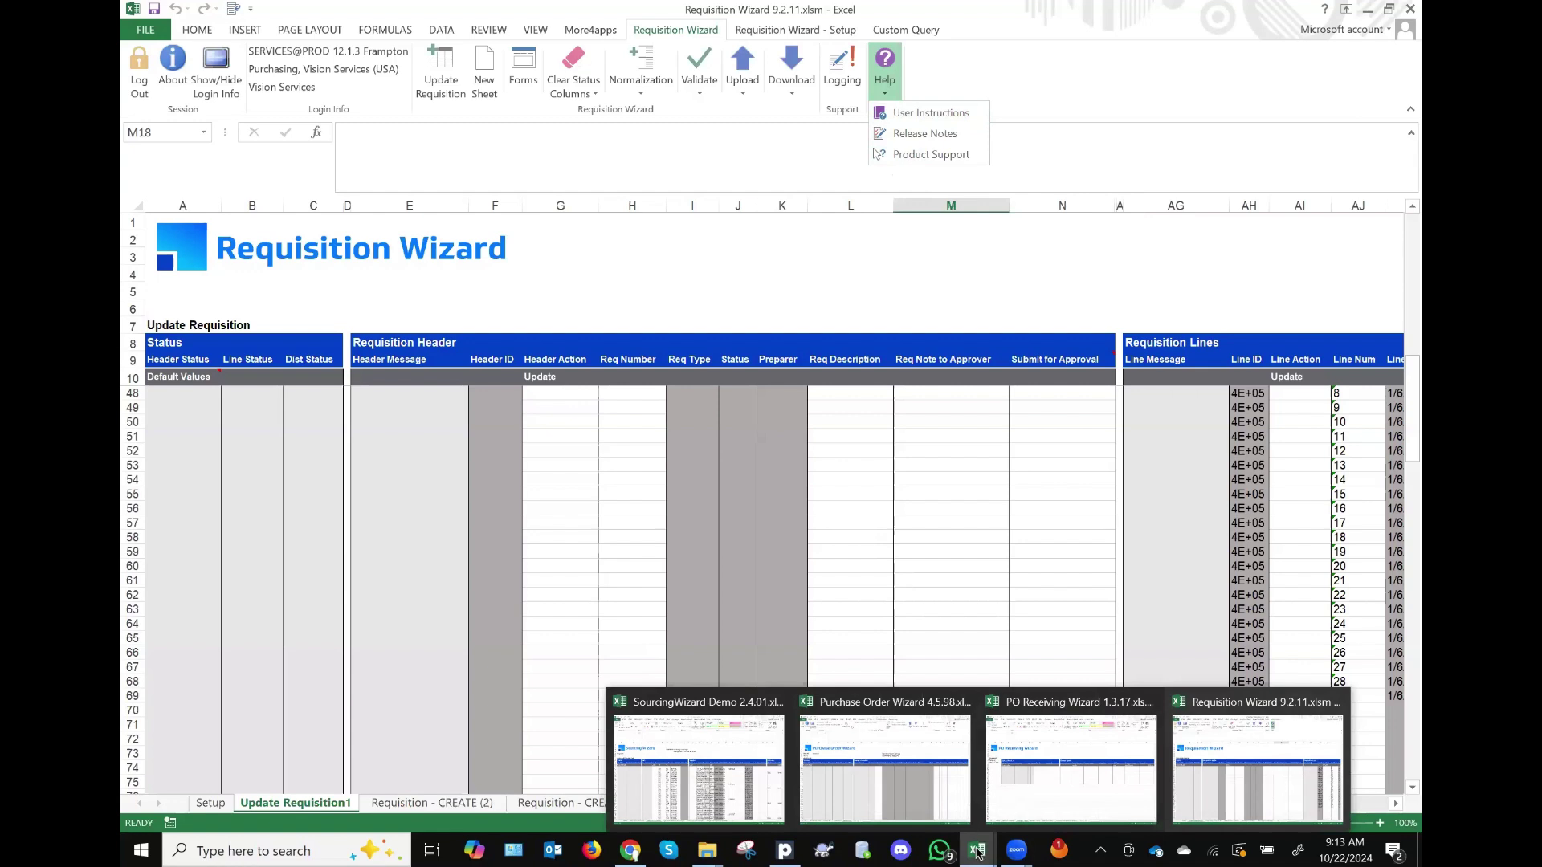
click(908, 745)
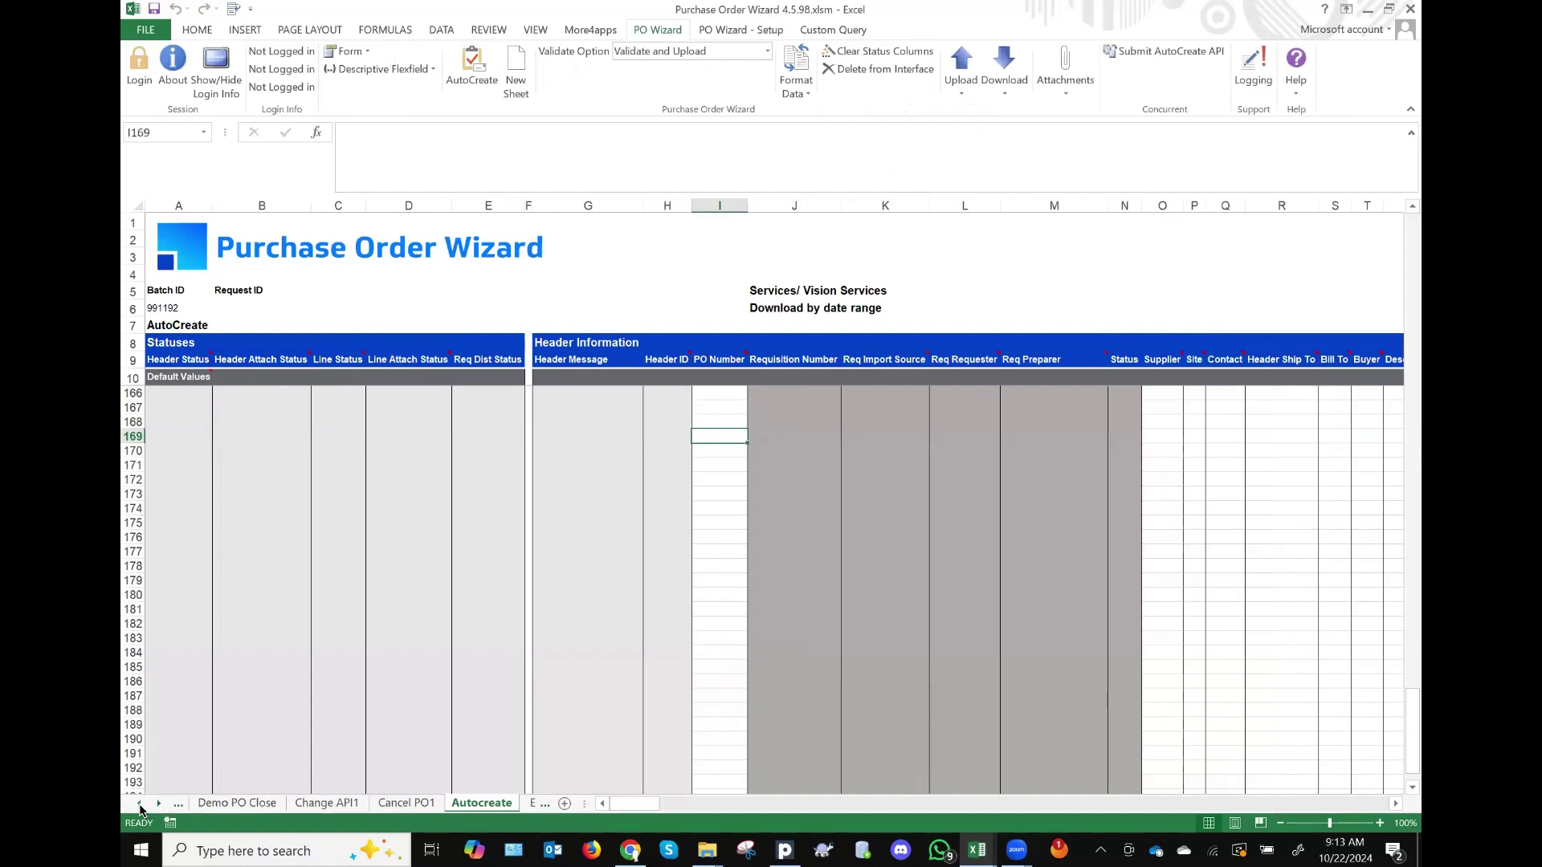
click(141, 805)
click(140, 806)
click(141, 806)
click(141, 807)
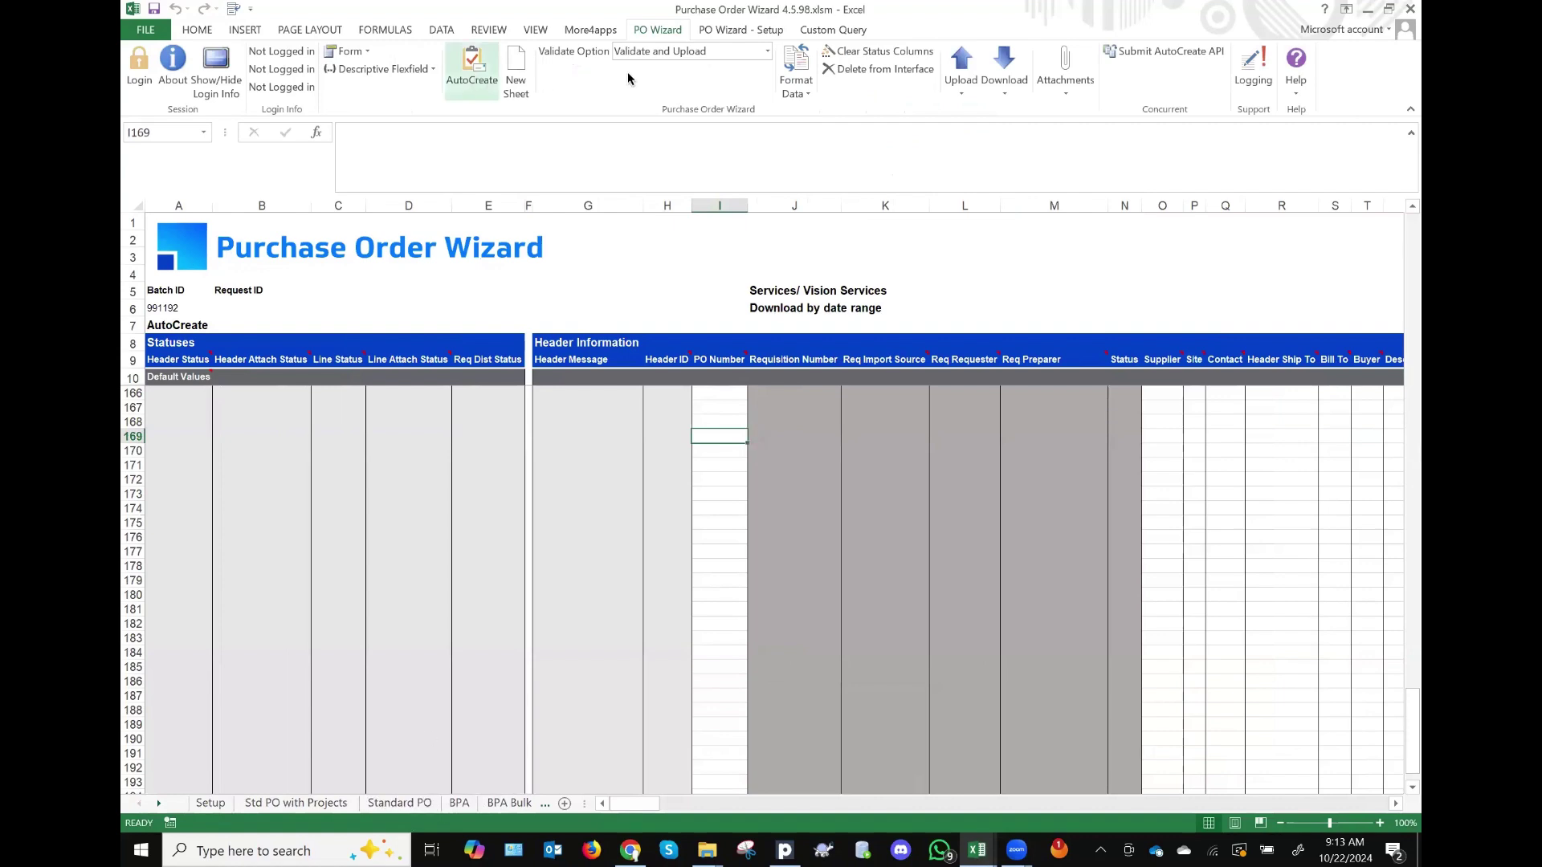
click(141, 64)
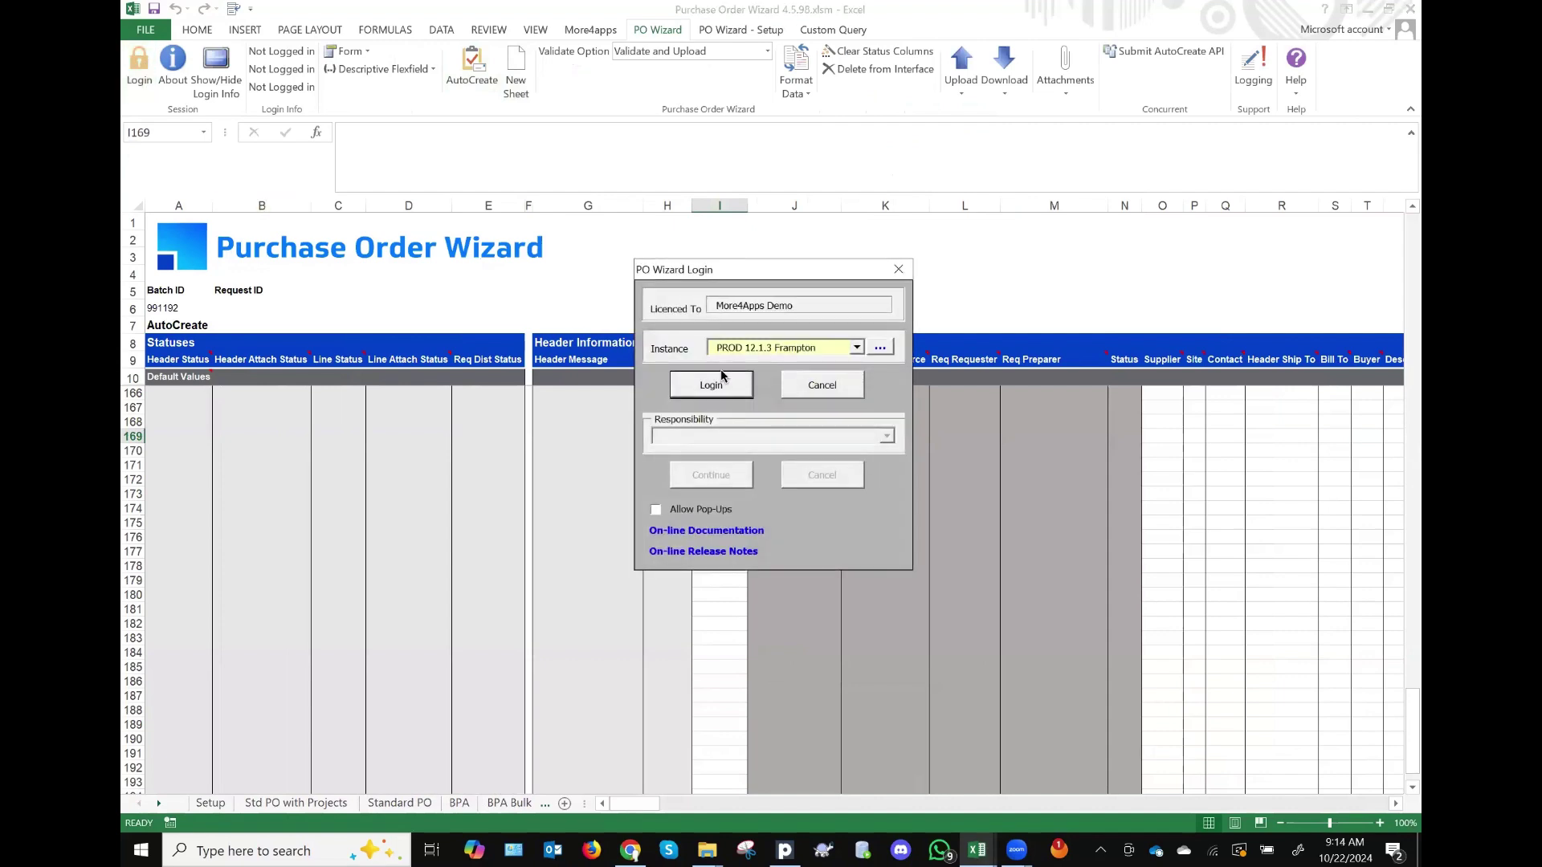
click(721, 377)
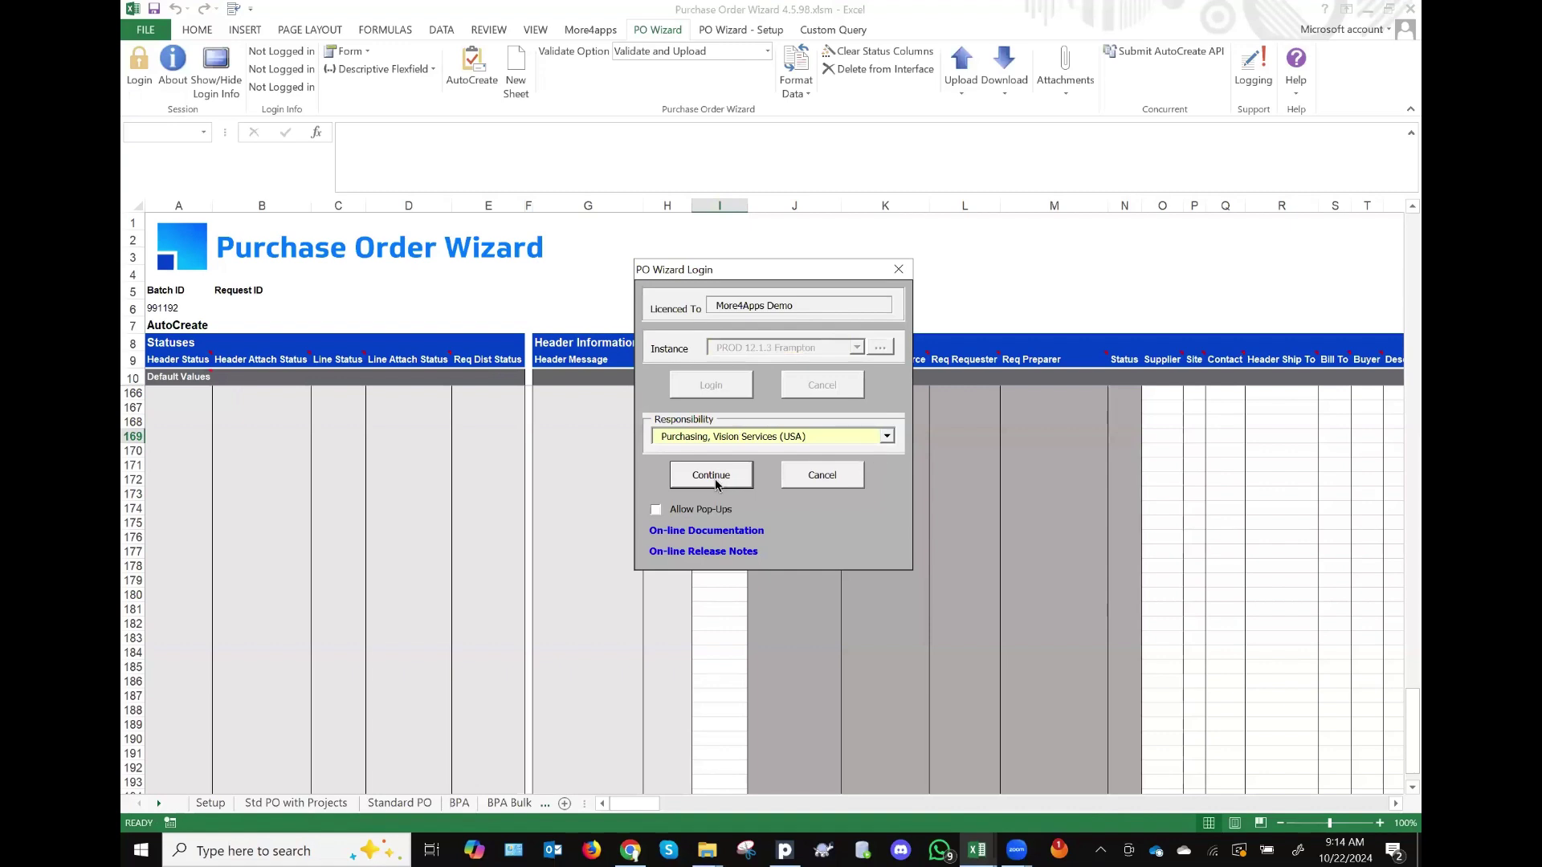
click(715, 479)
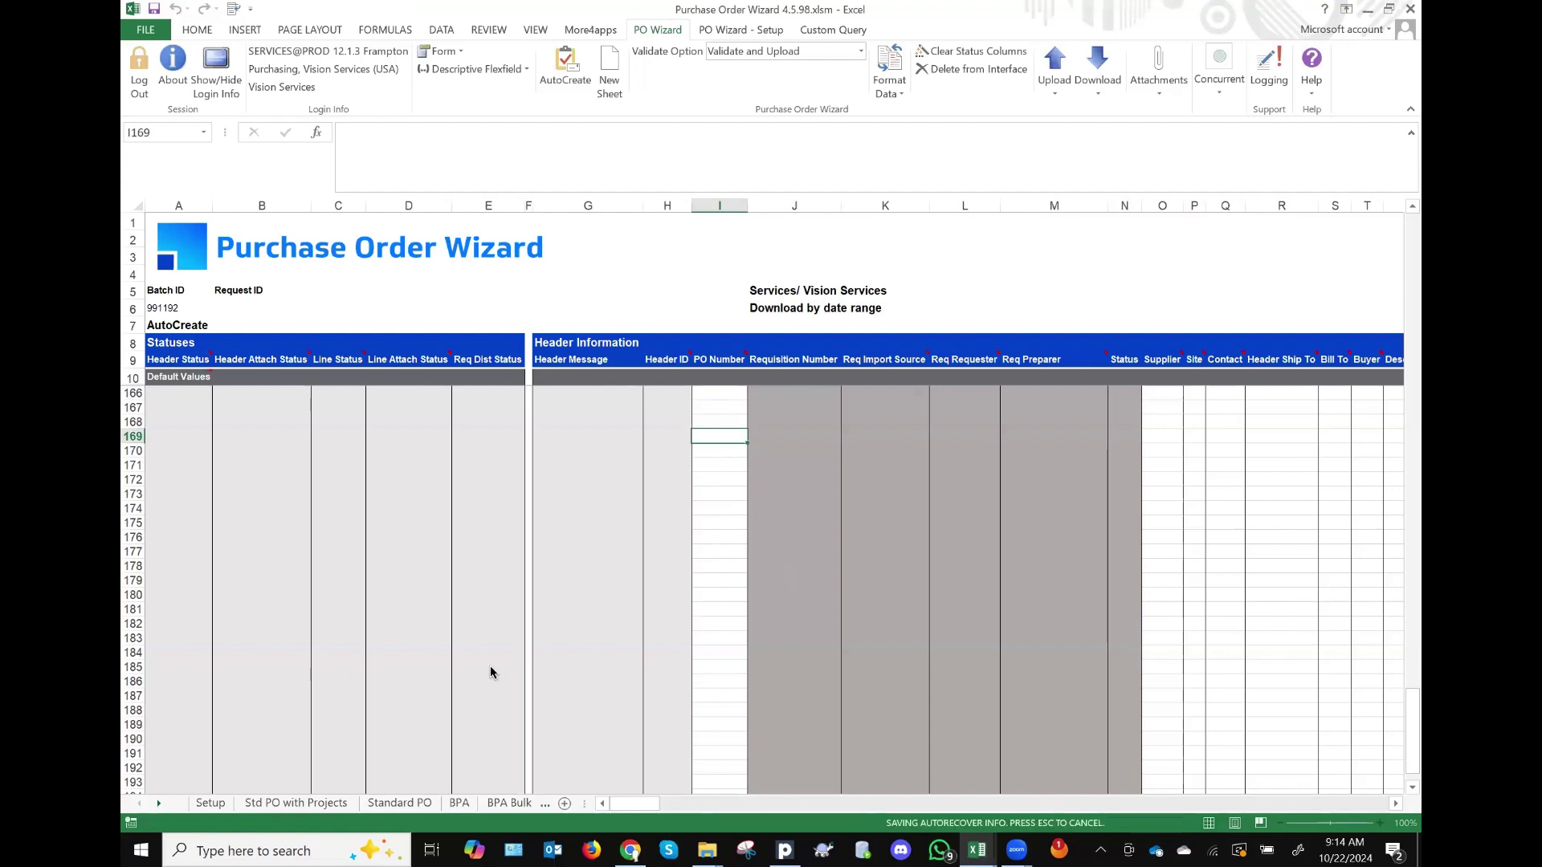
Step: Open the requisition Download form with I167 as the starting cell of the AutoCreate sheet
key(Down)
key(Down)
click(723, 411)
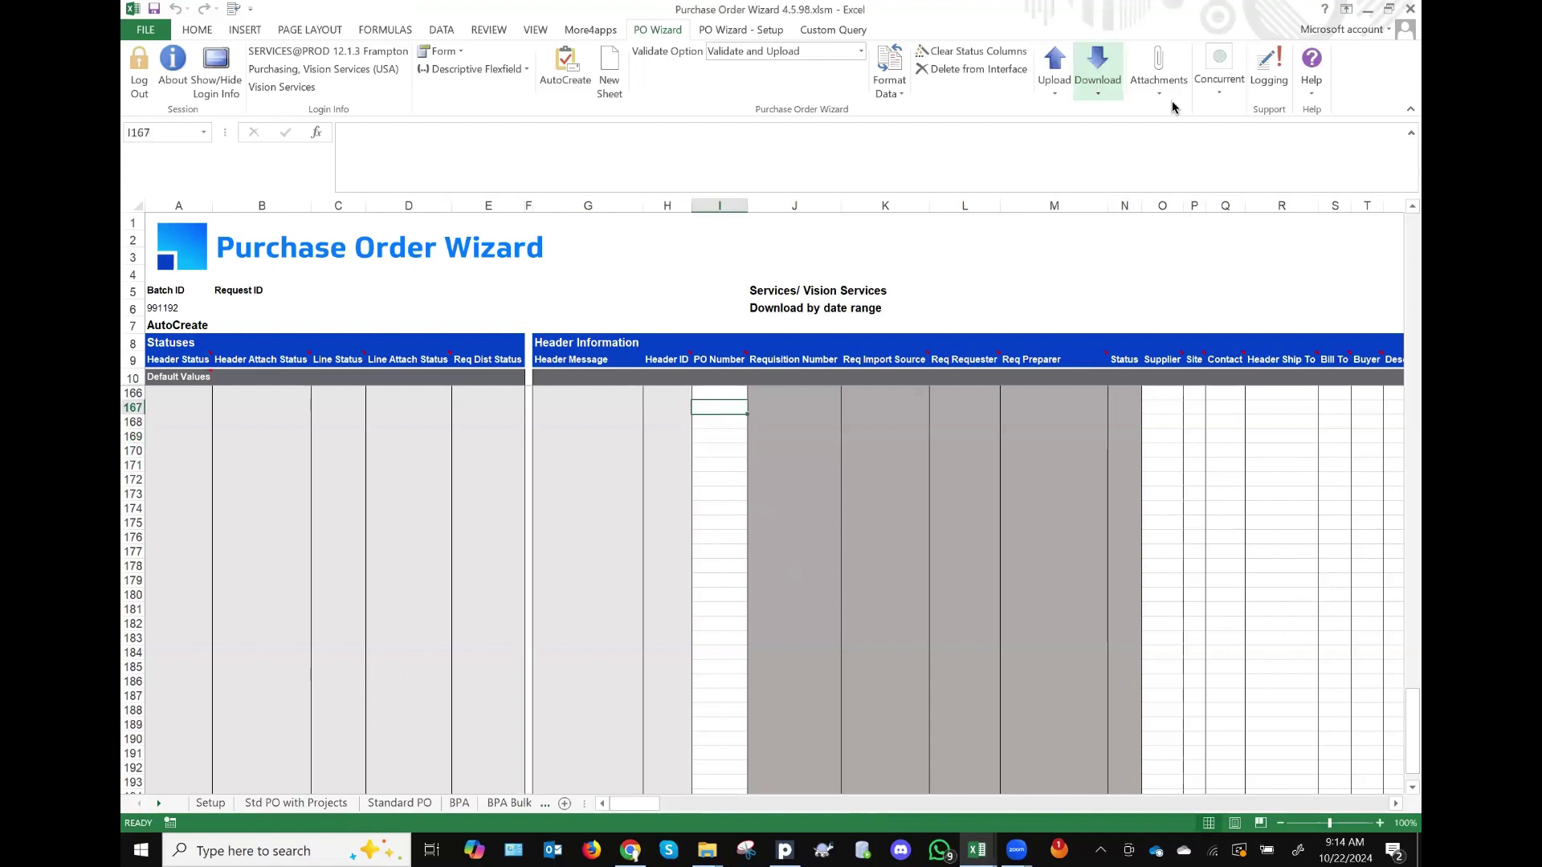
click(1113, 96)
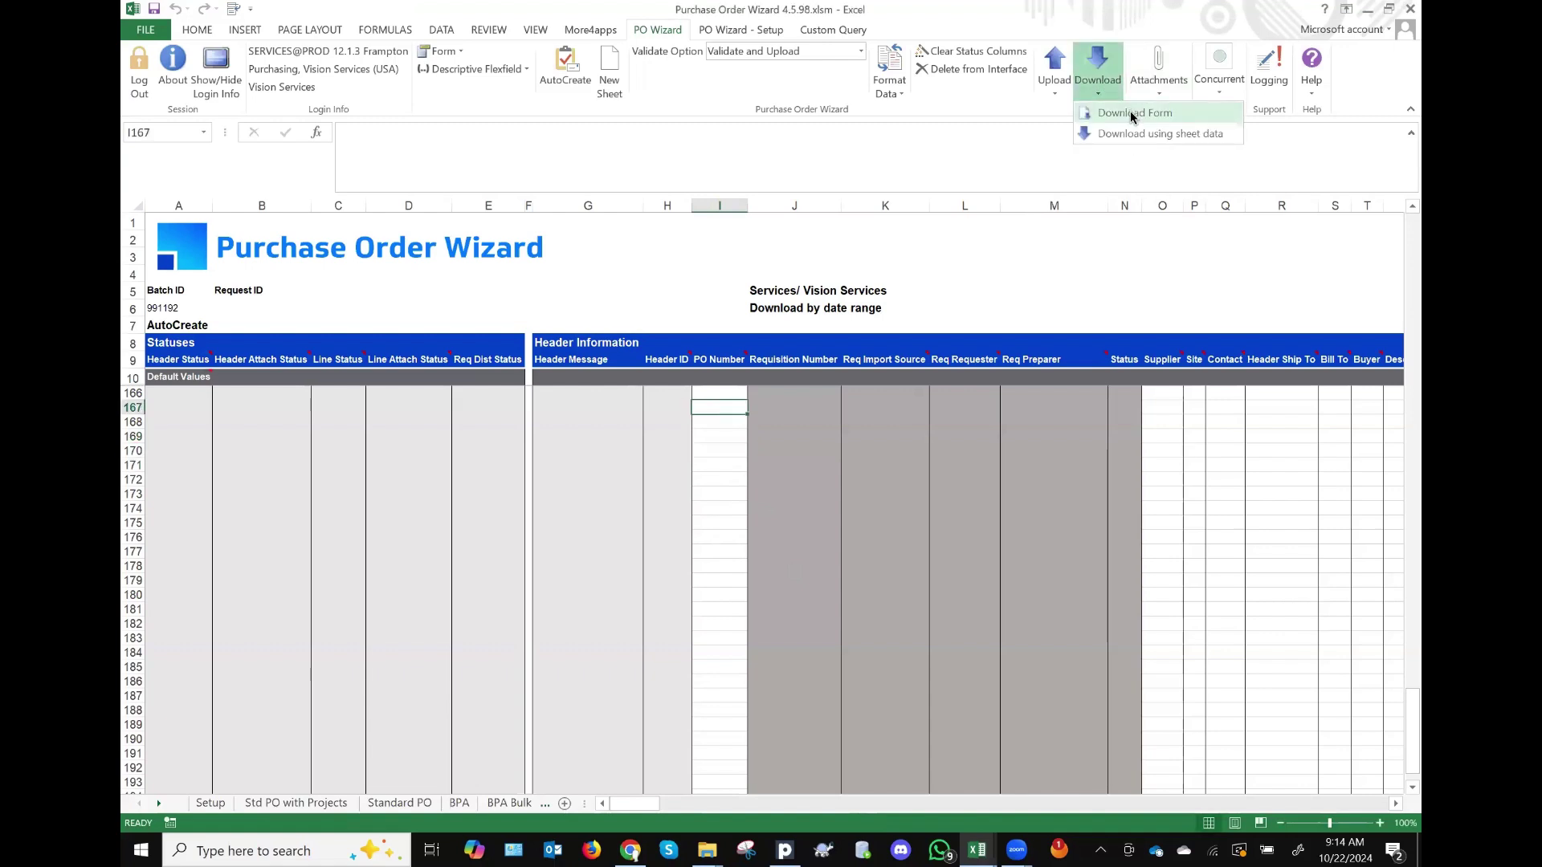
click(1131, 114)
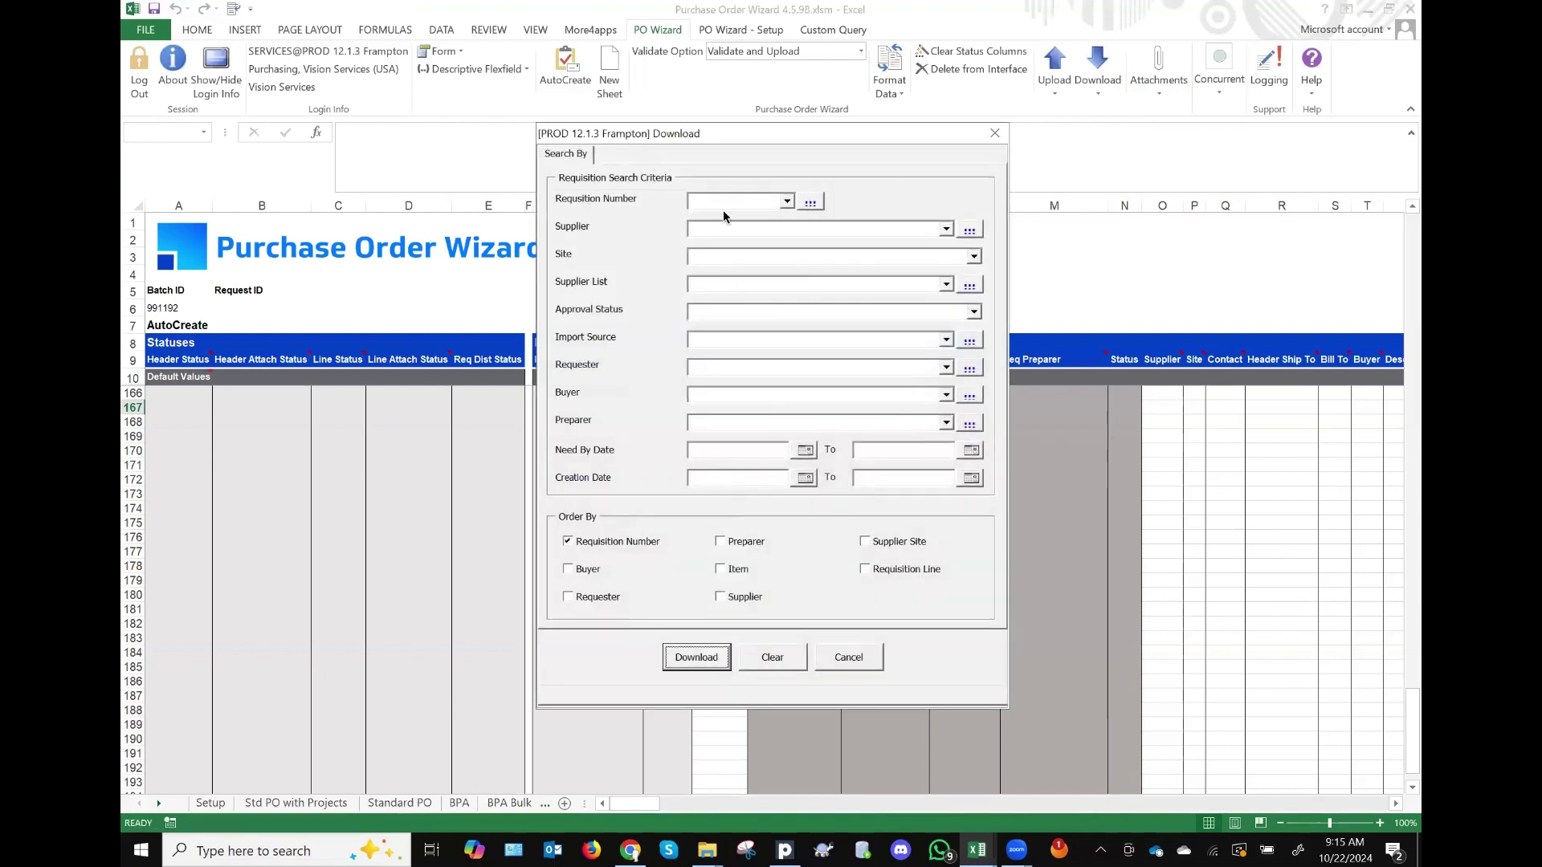
Step: Set the Creation Date search range from 10/1/2024 to 10/23/2024
click(699, 397)
click(808, 480)
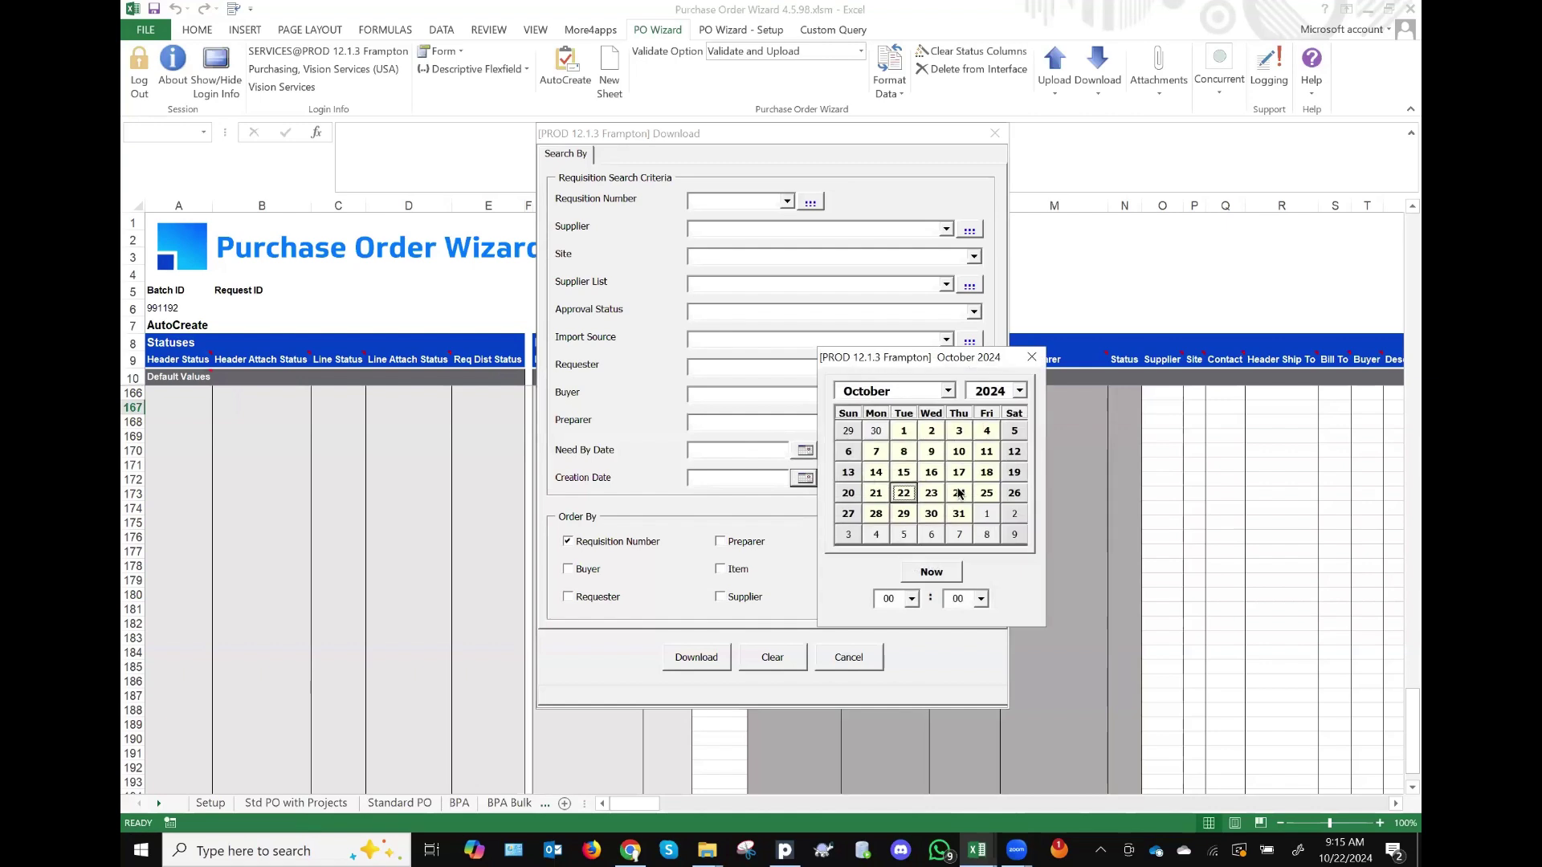
click(905, 432)
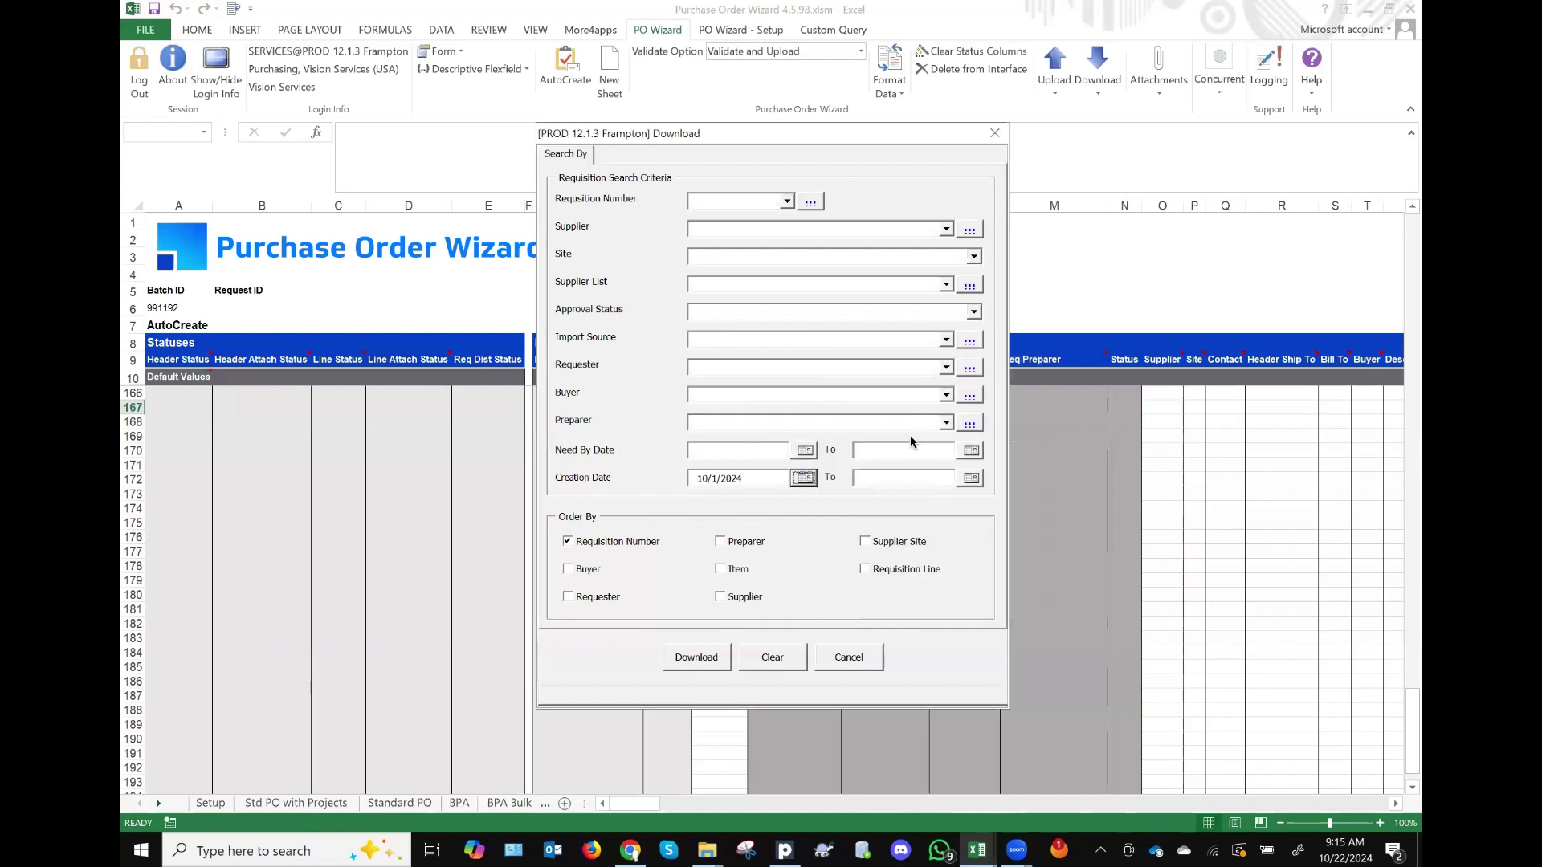
click(971, 480)
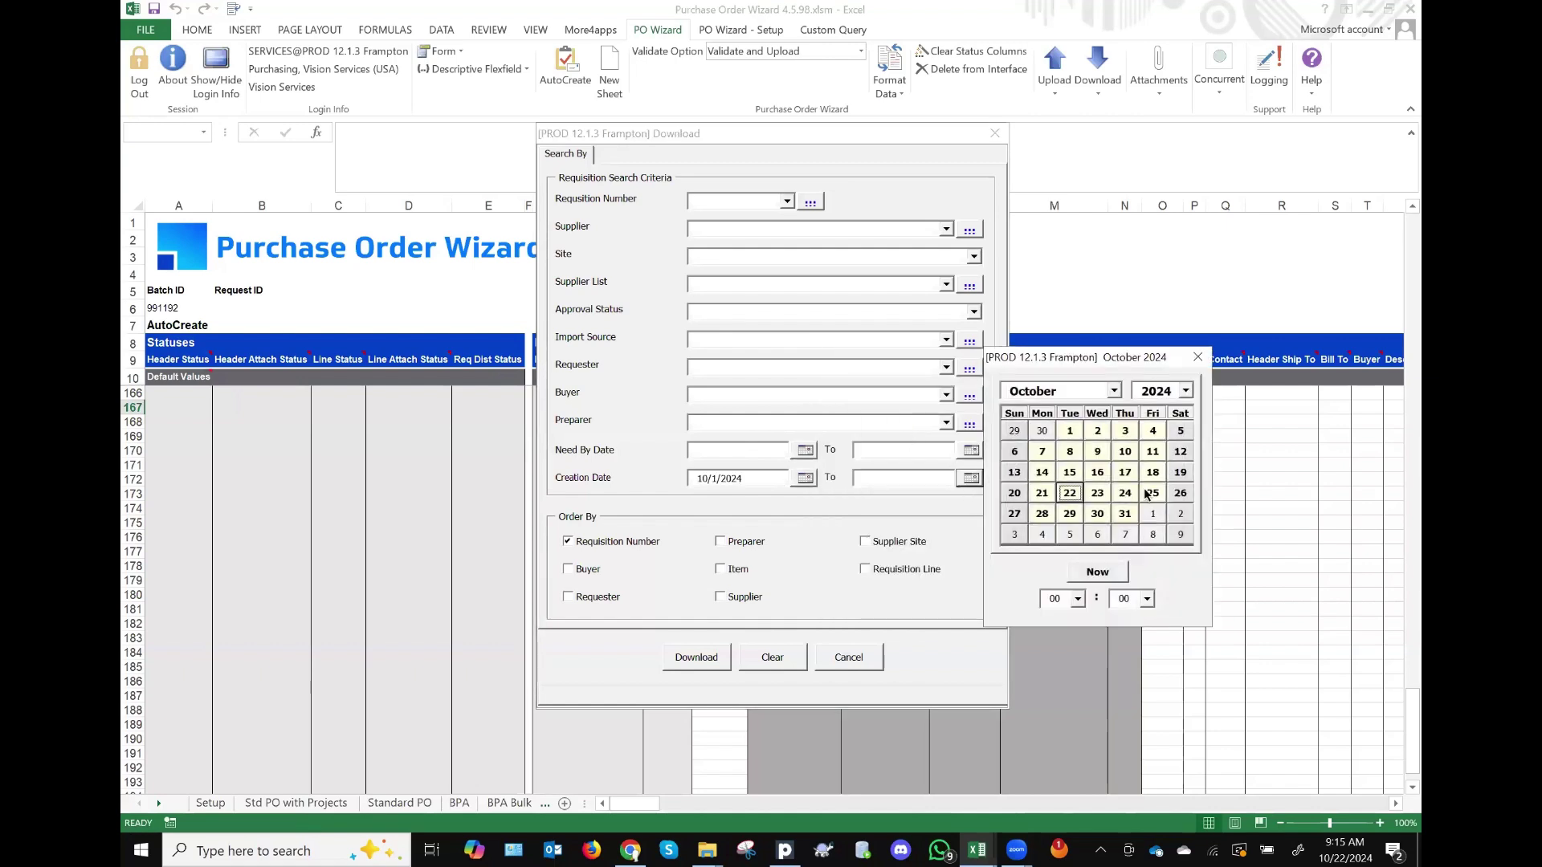
click(1098, 493)
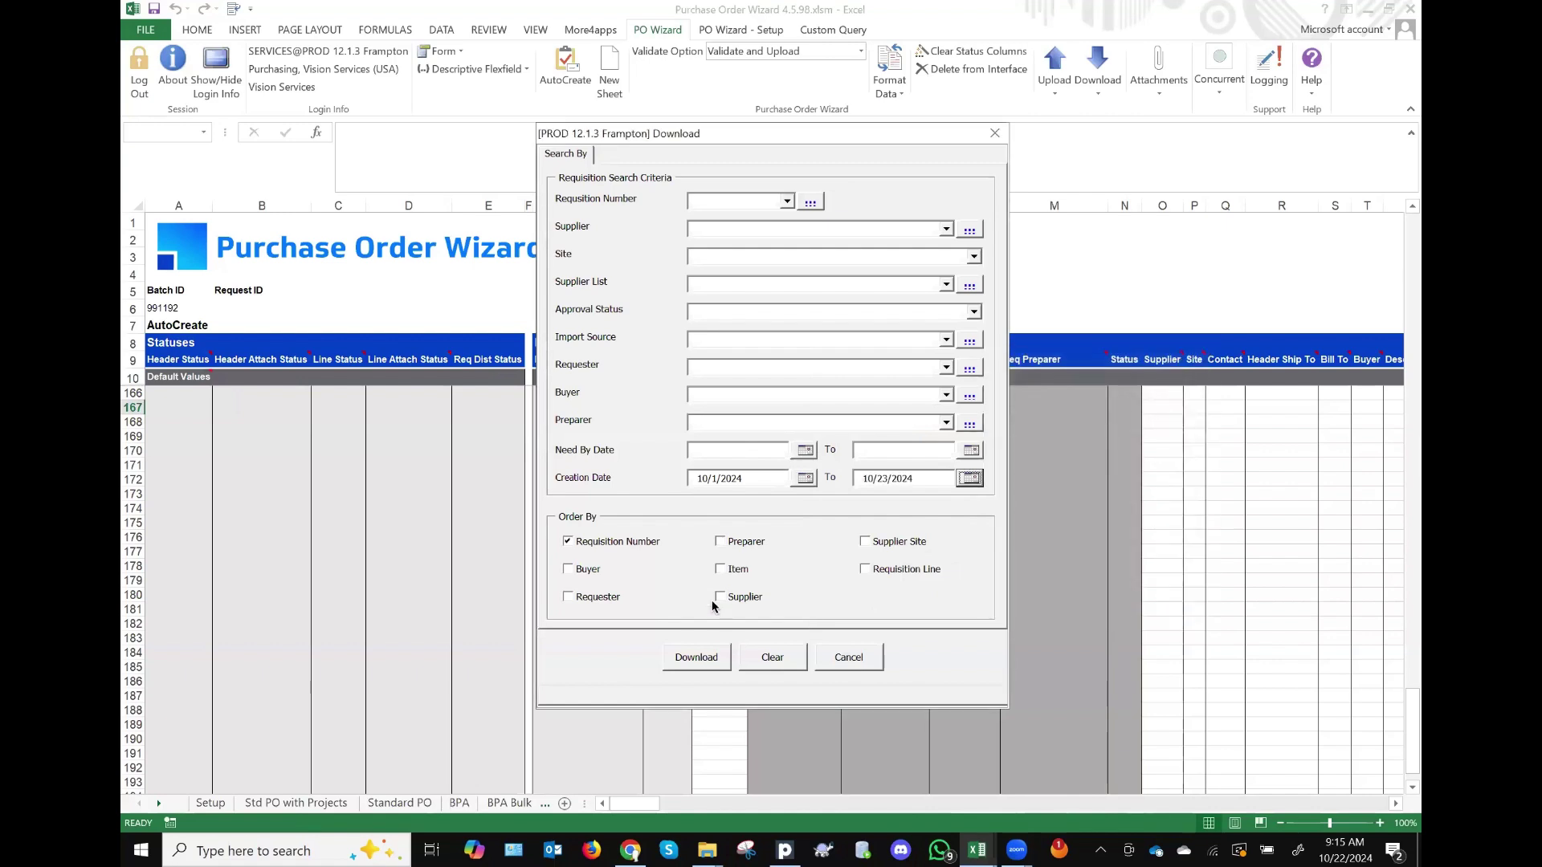
Step: Download the matching requisitions ordered by requisition number and close the download form
click(696, 657)
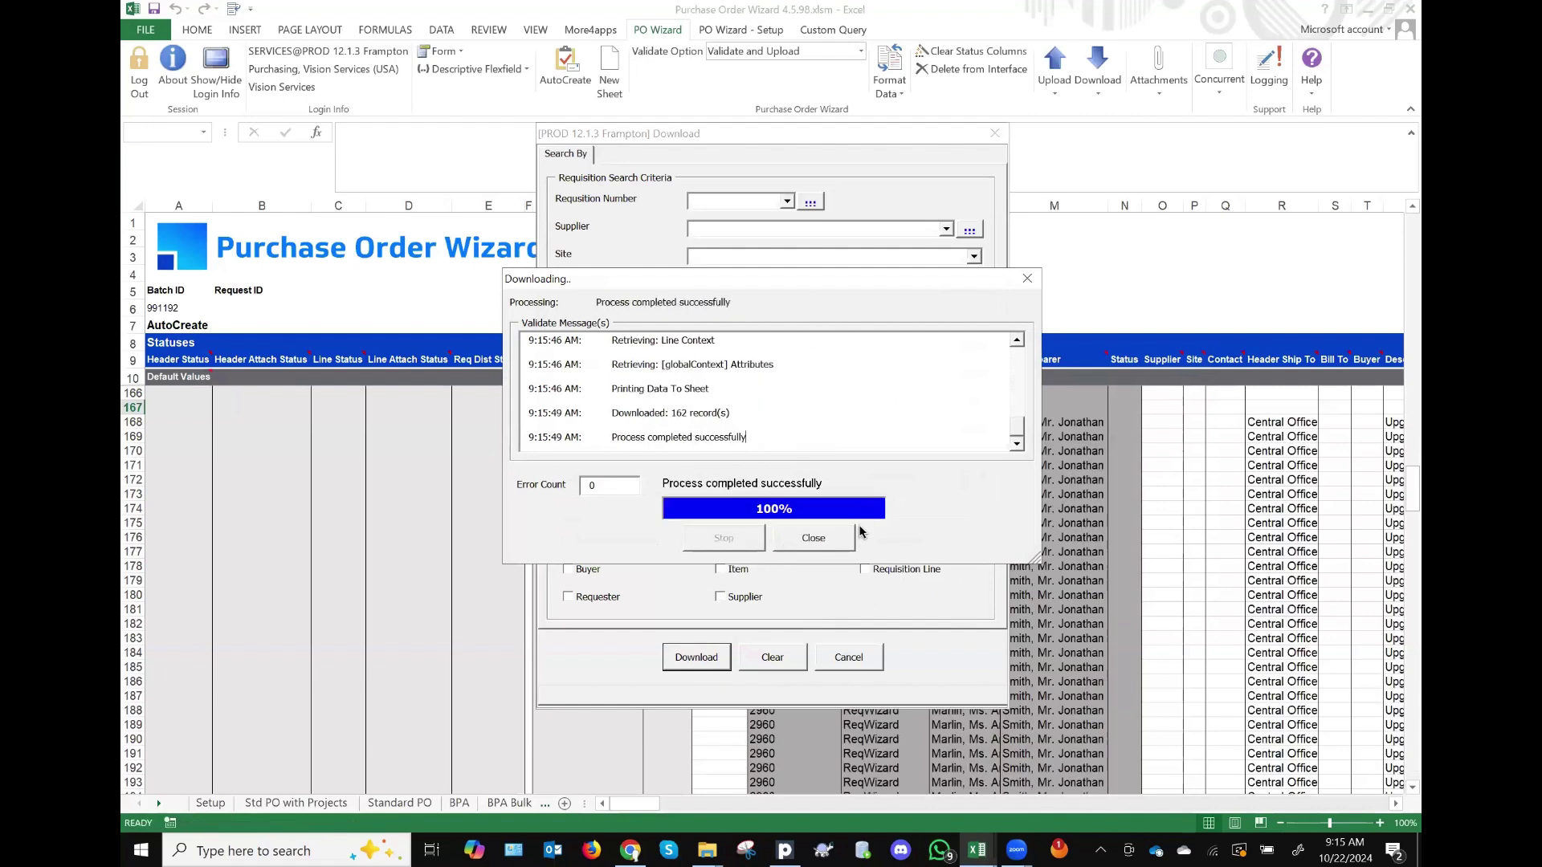
click(820, 546)
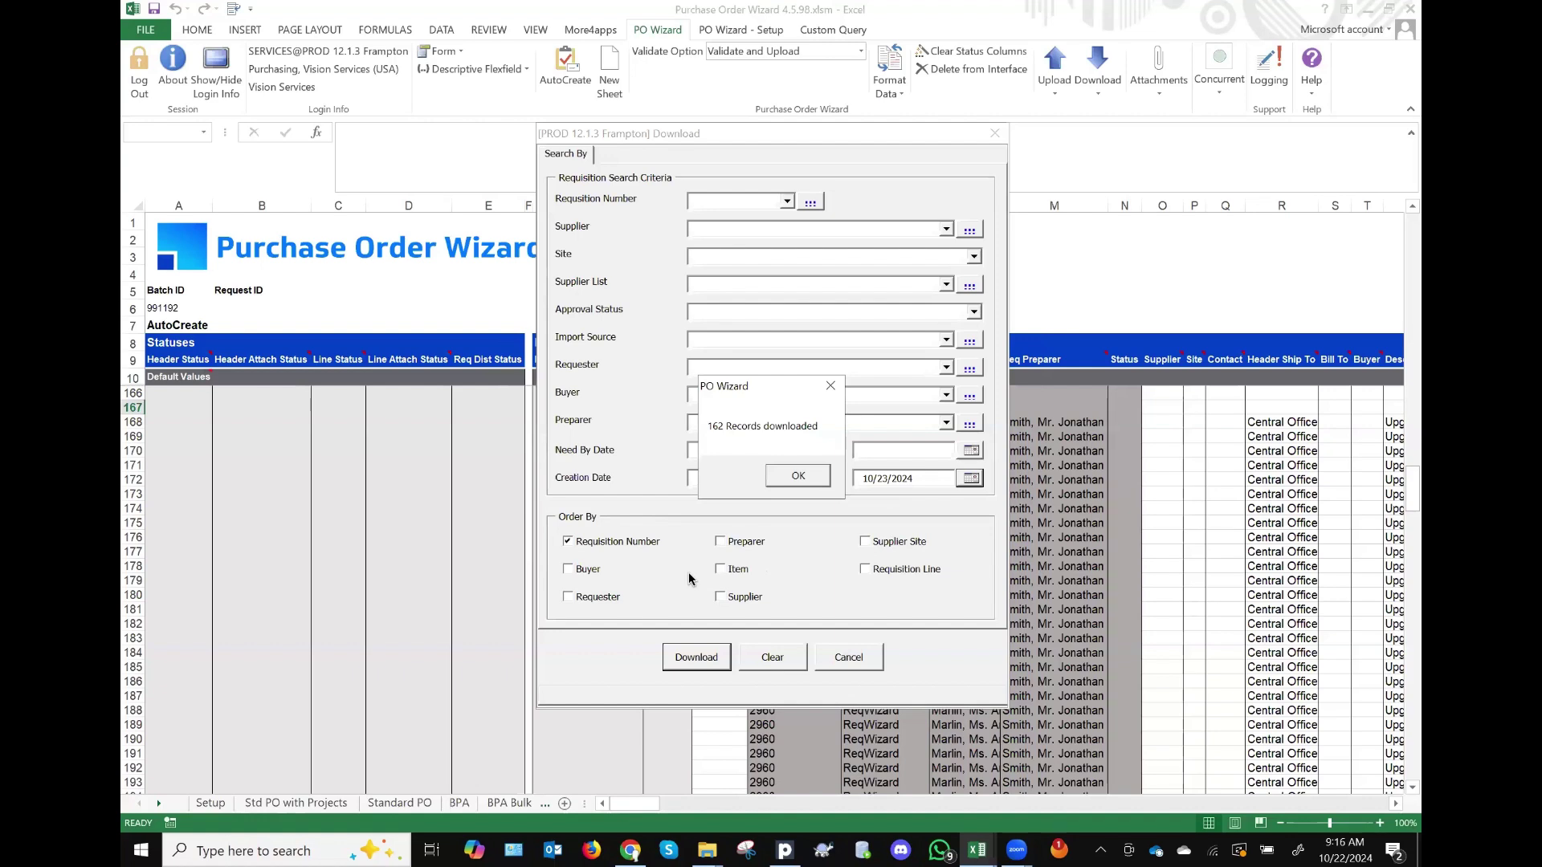
click(798, 475)
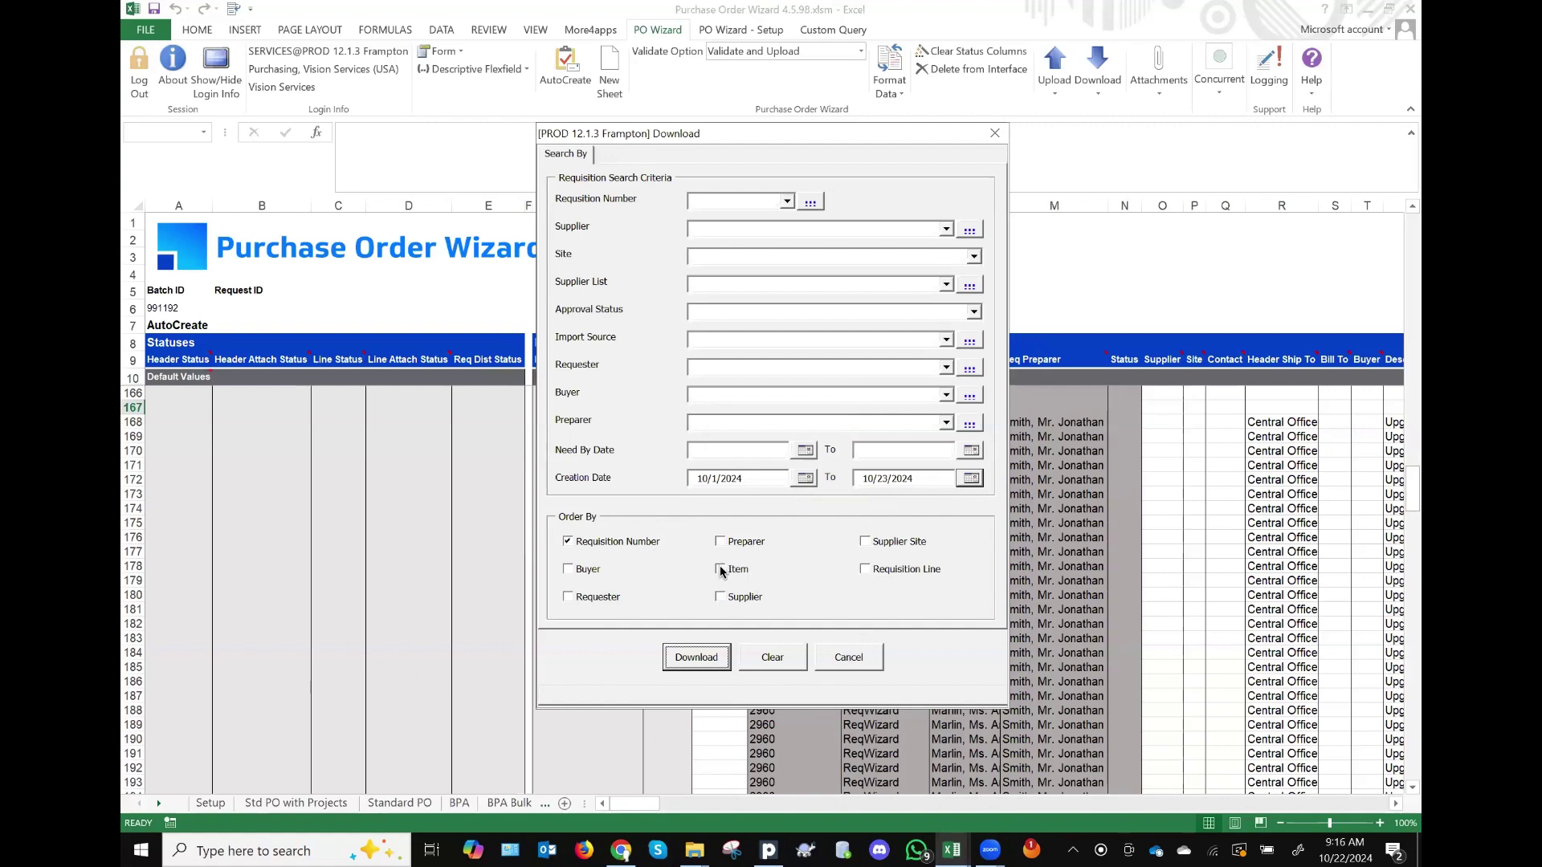
click(852, 657)
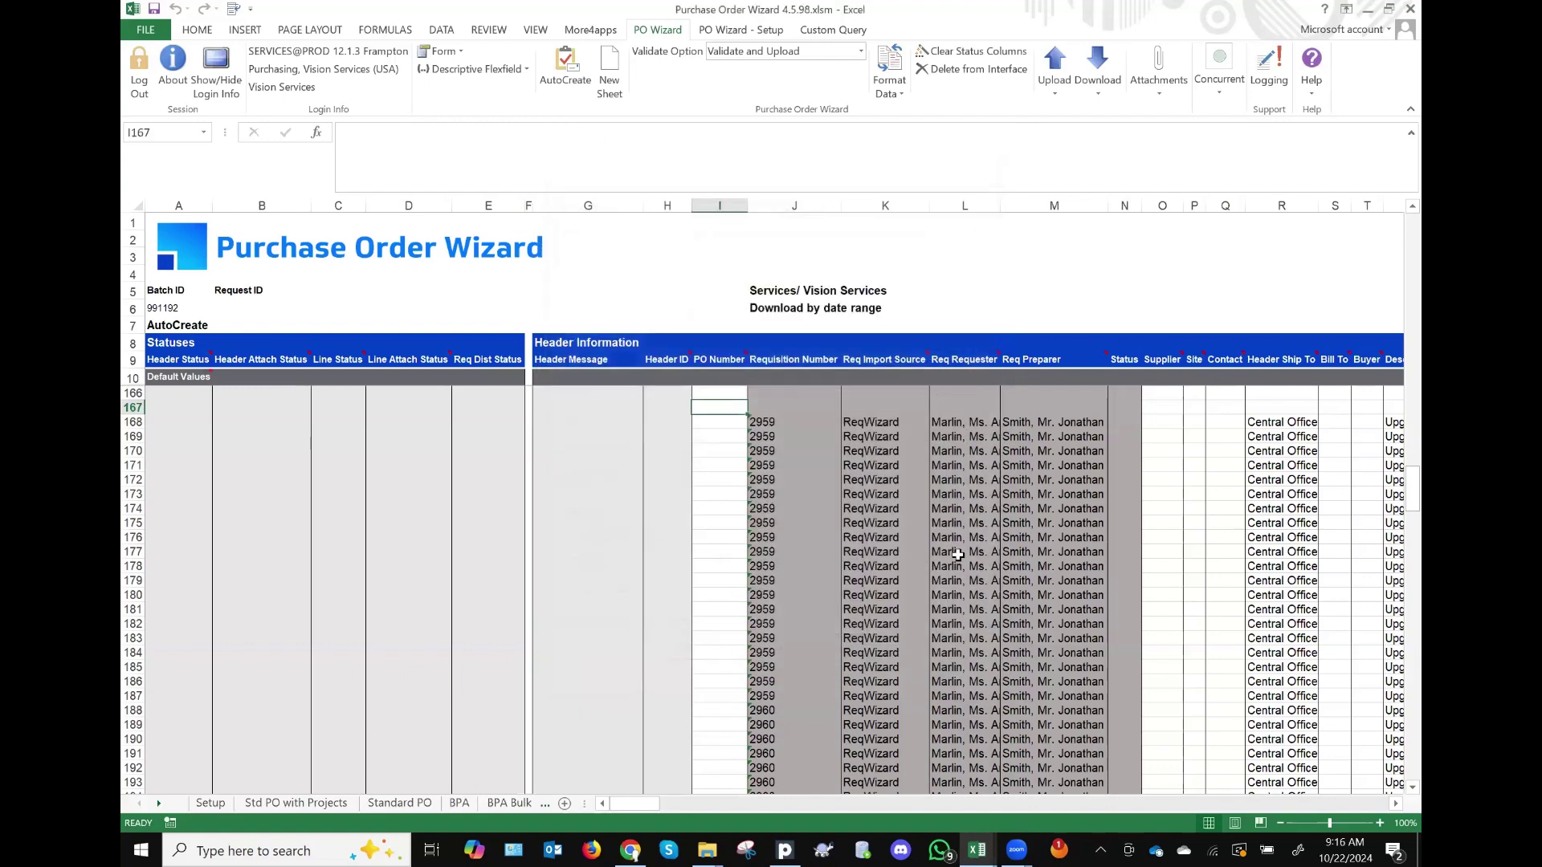
Step: Clear the repeated header and currency values in J169:W194, and compare the cleared rows with their line information
scroll(958, 555, up, 1)
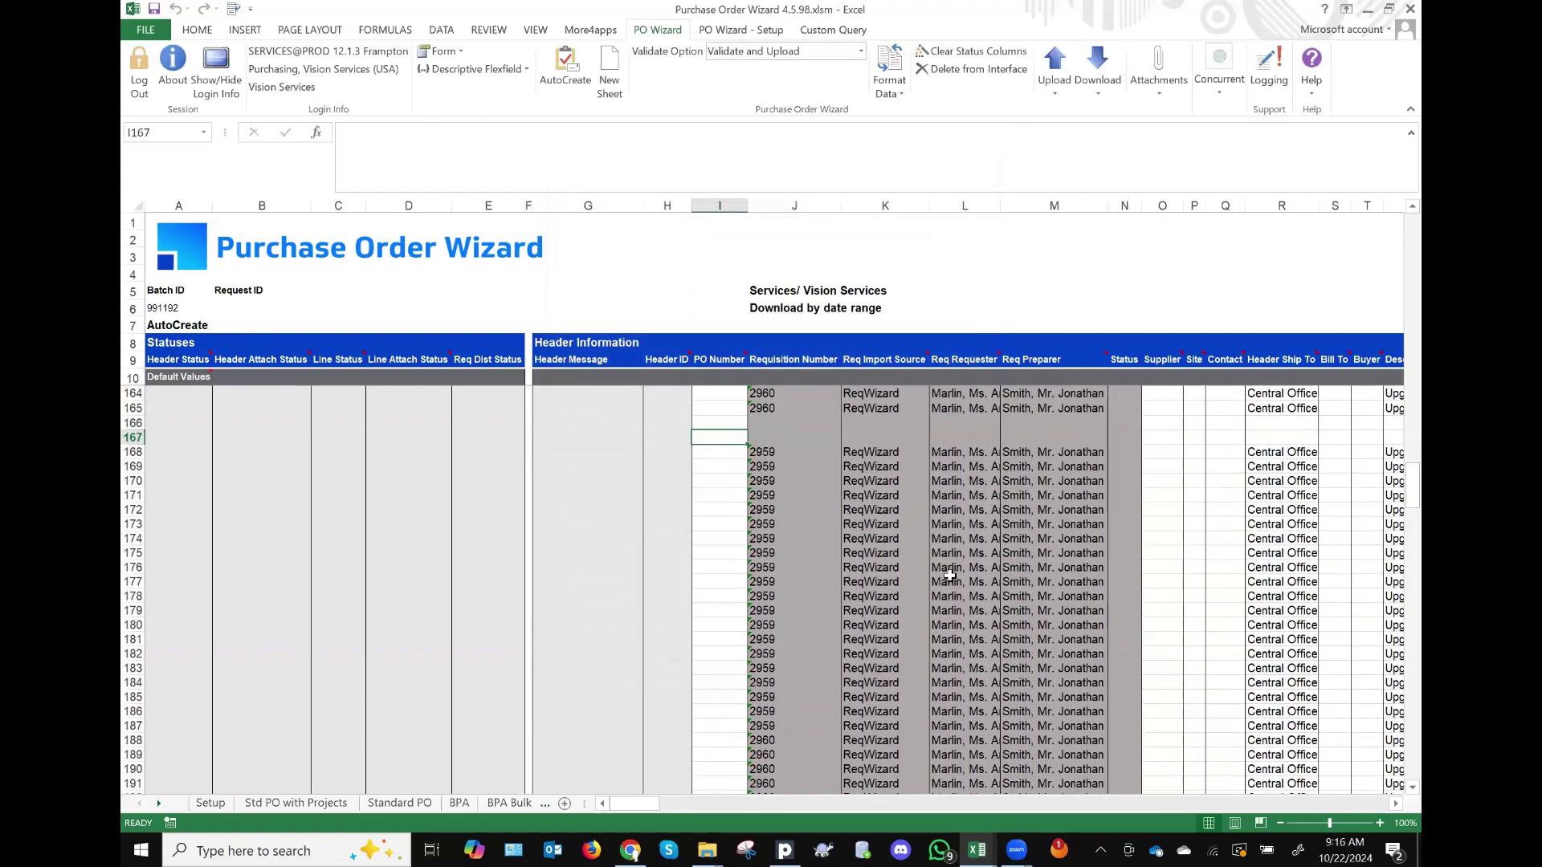
scroll(950, 575, down, 8)
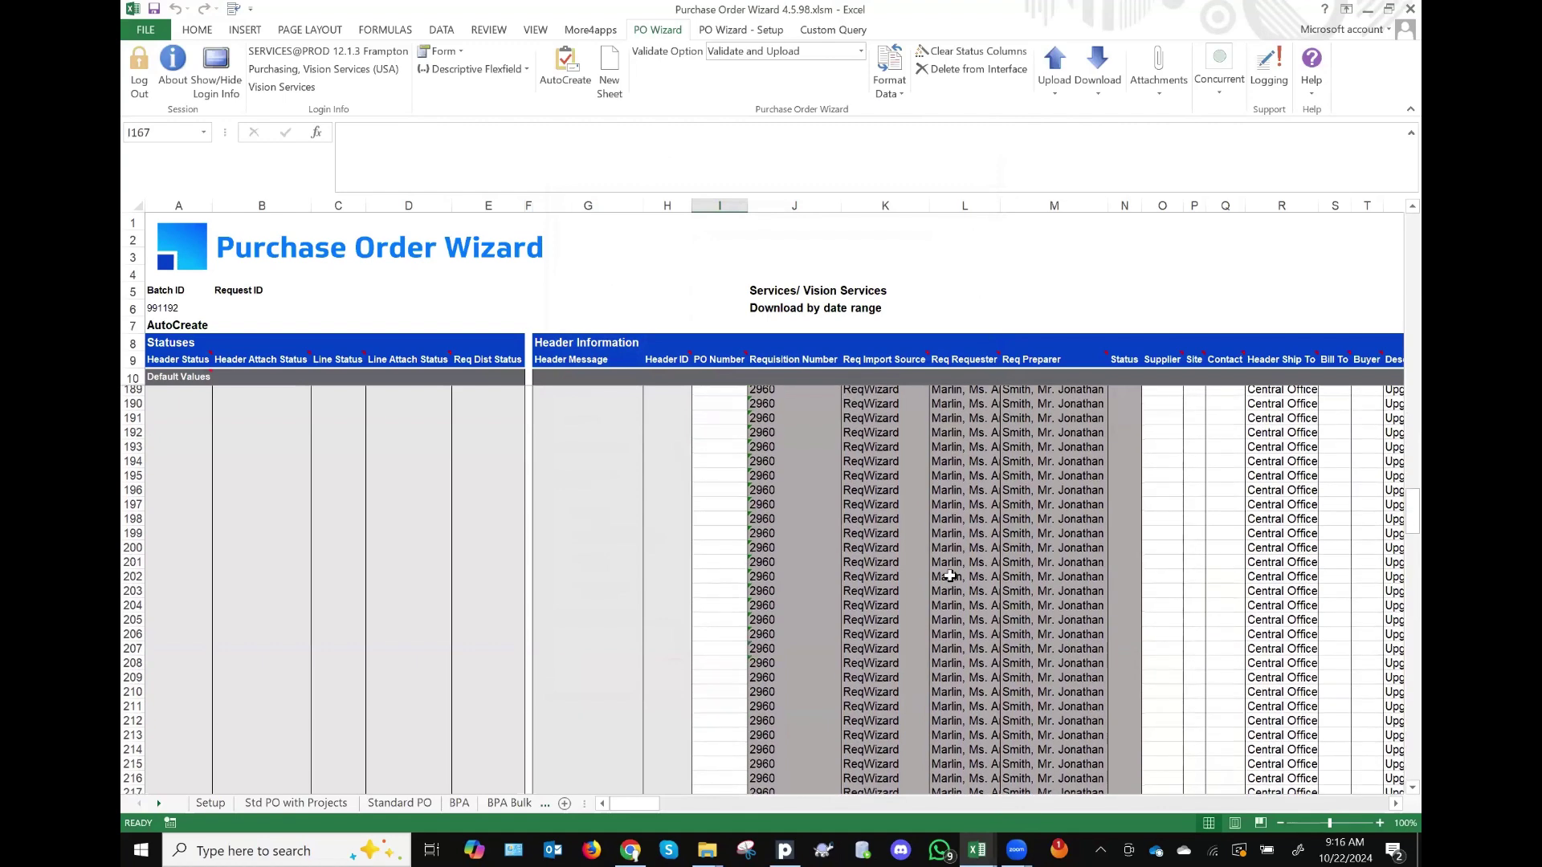
scroll(950, 575, up, 8)
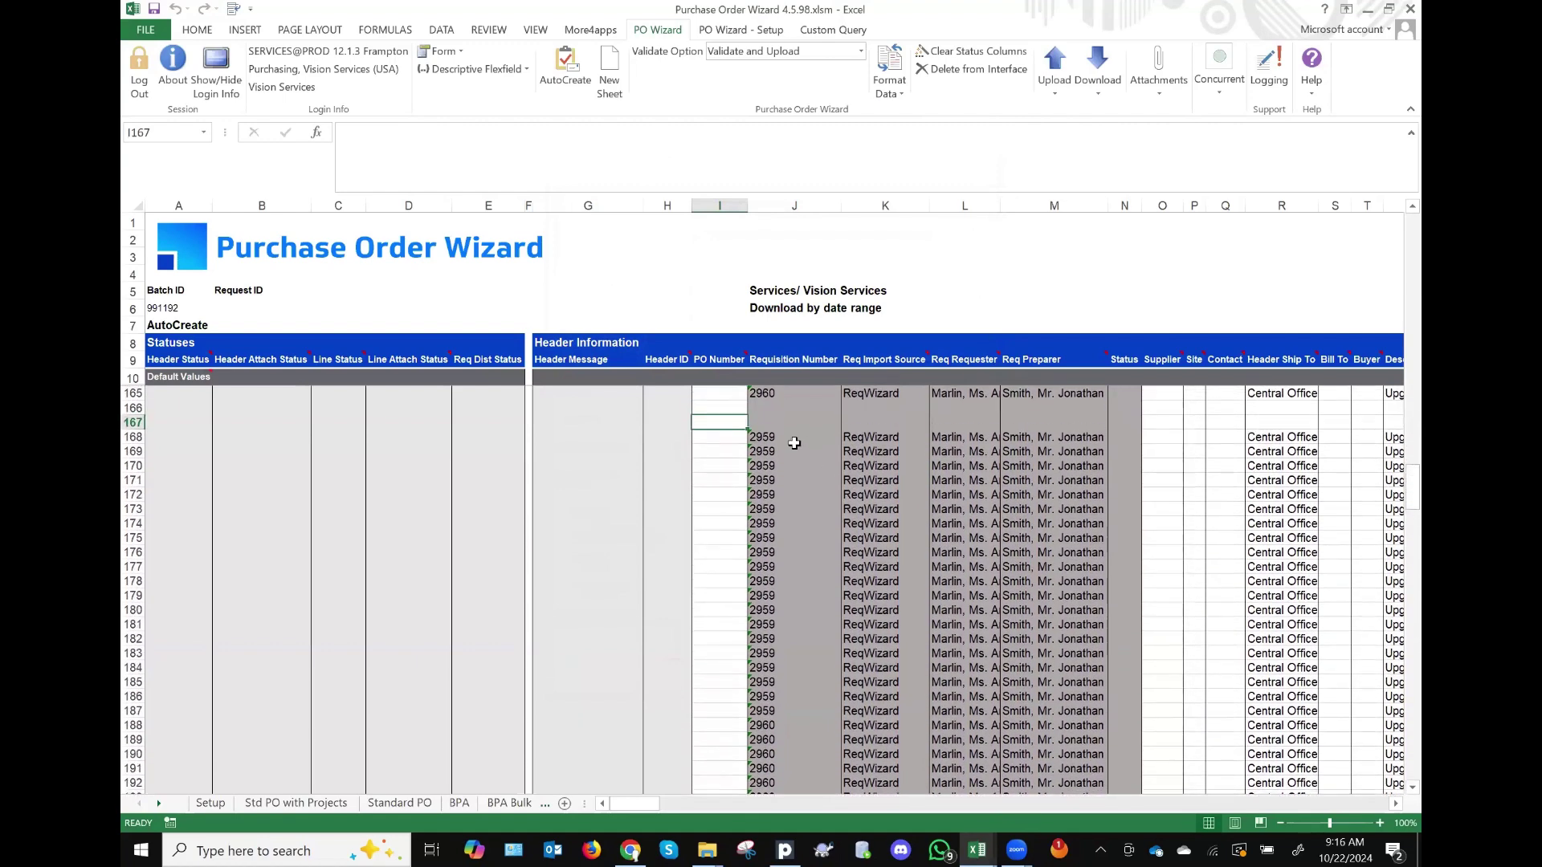
drag(785, 449, 1245, 732)
scroll(1092, 516, up, 3)
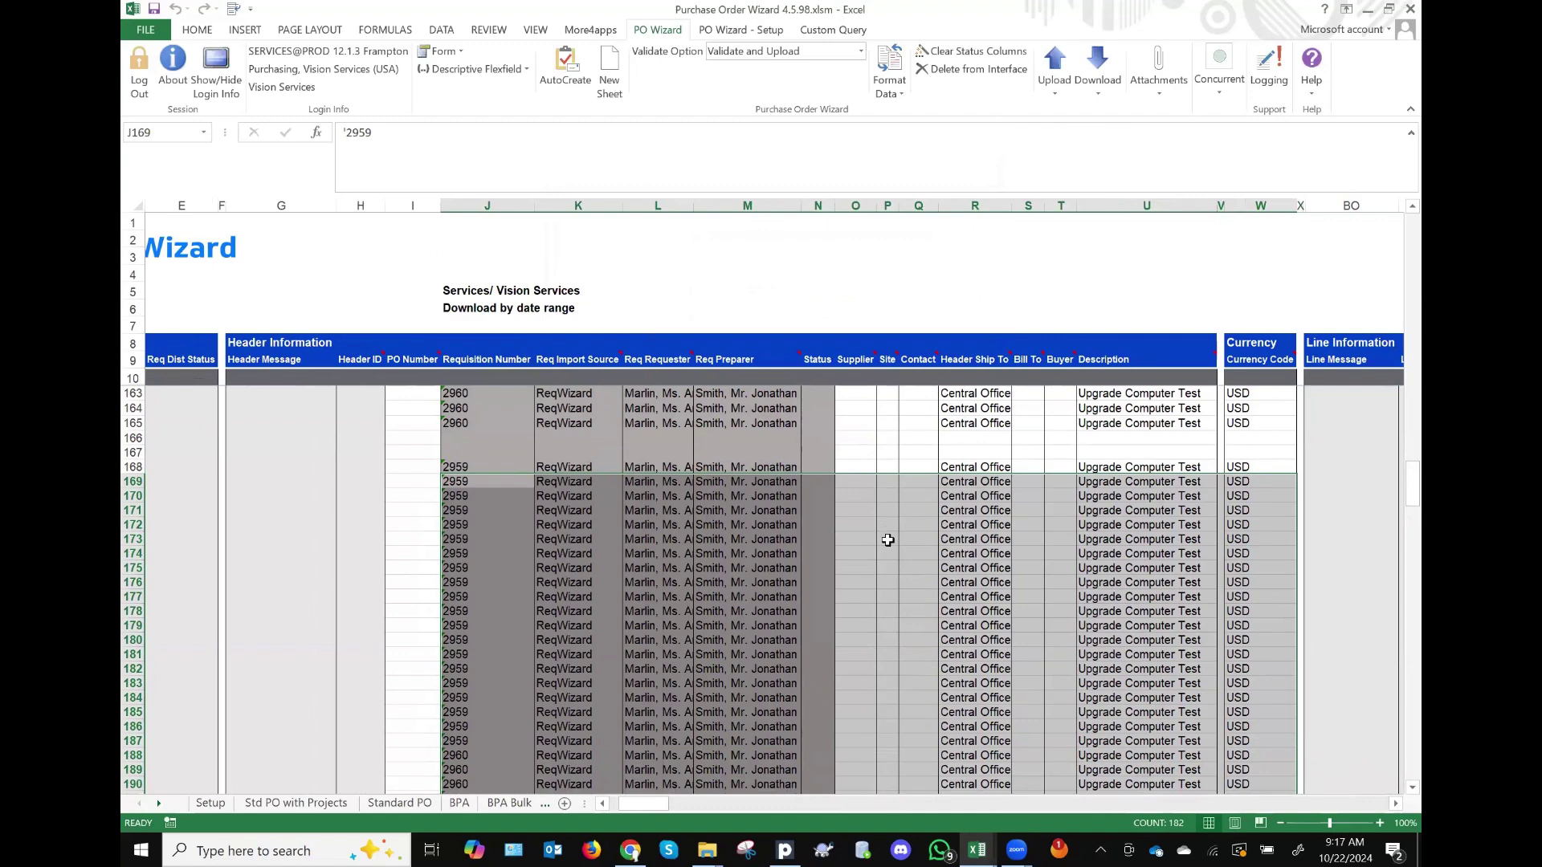
scroll(887, 540, down, 3)
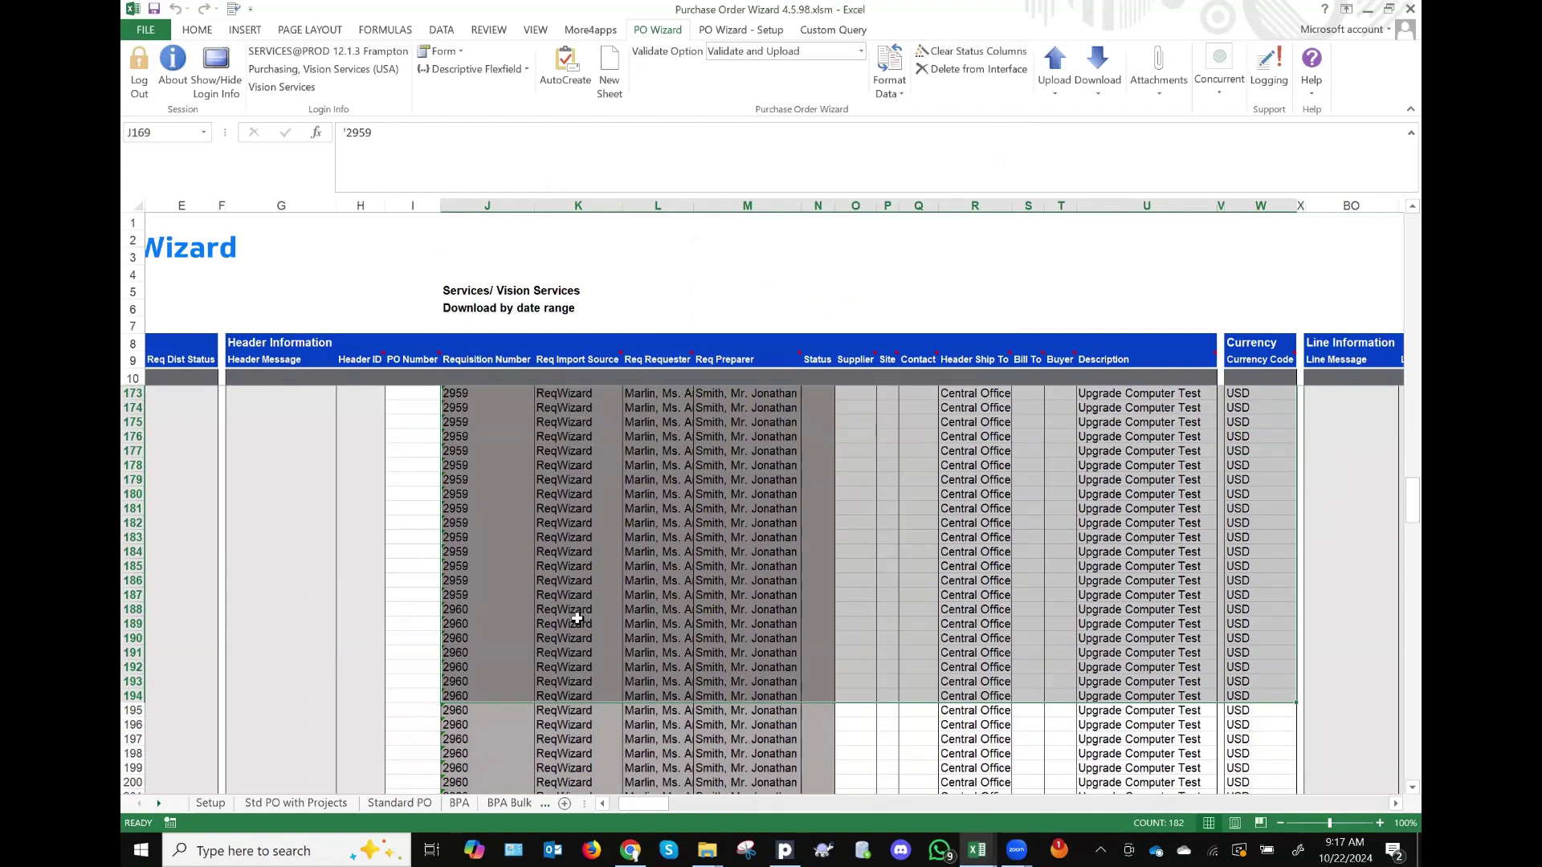
scroll(613, 507, up, 4)
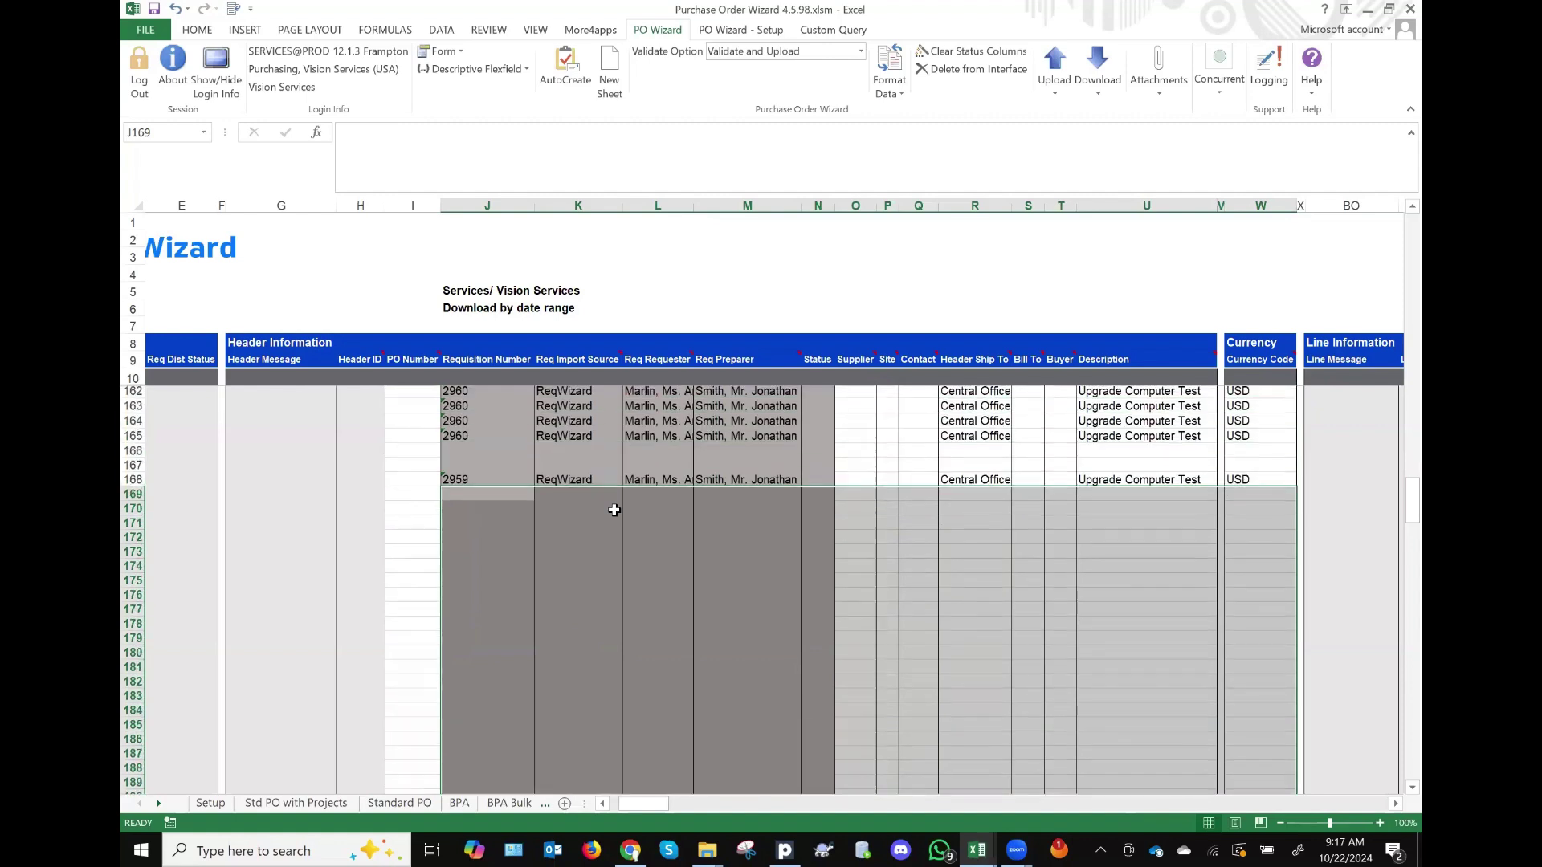
scroll(613, 509, down, 7)
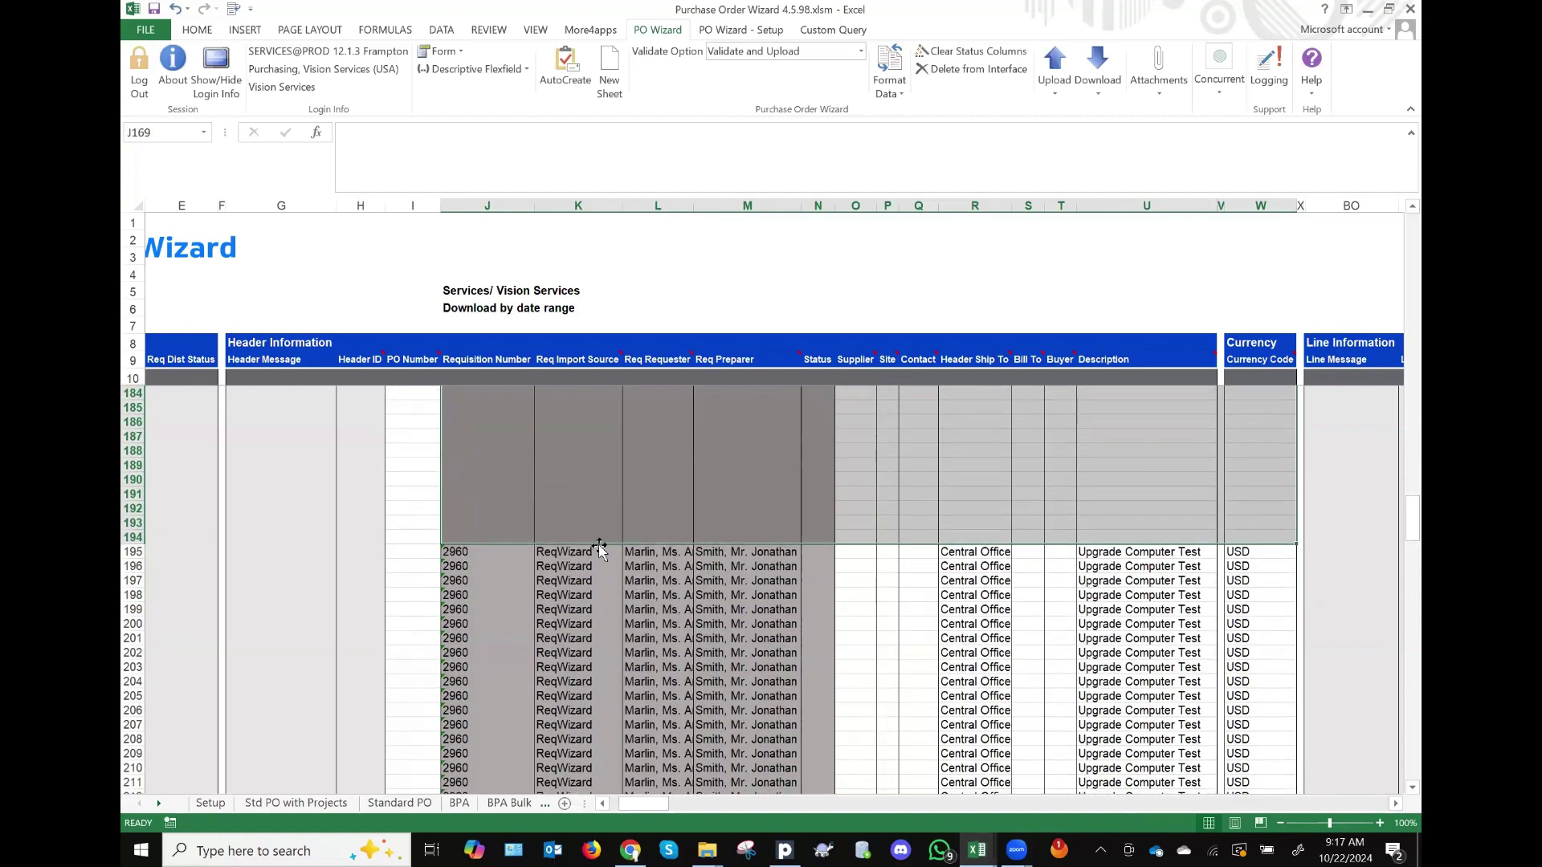
scroll(598, 548, up, 6)
scroll(592, 540, right, 6)
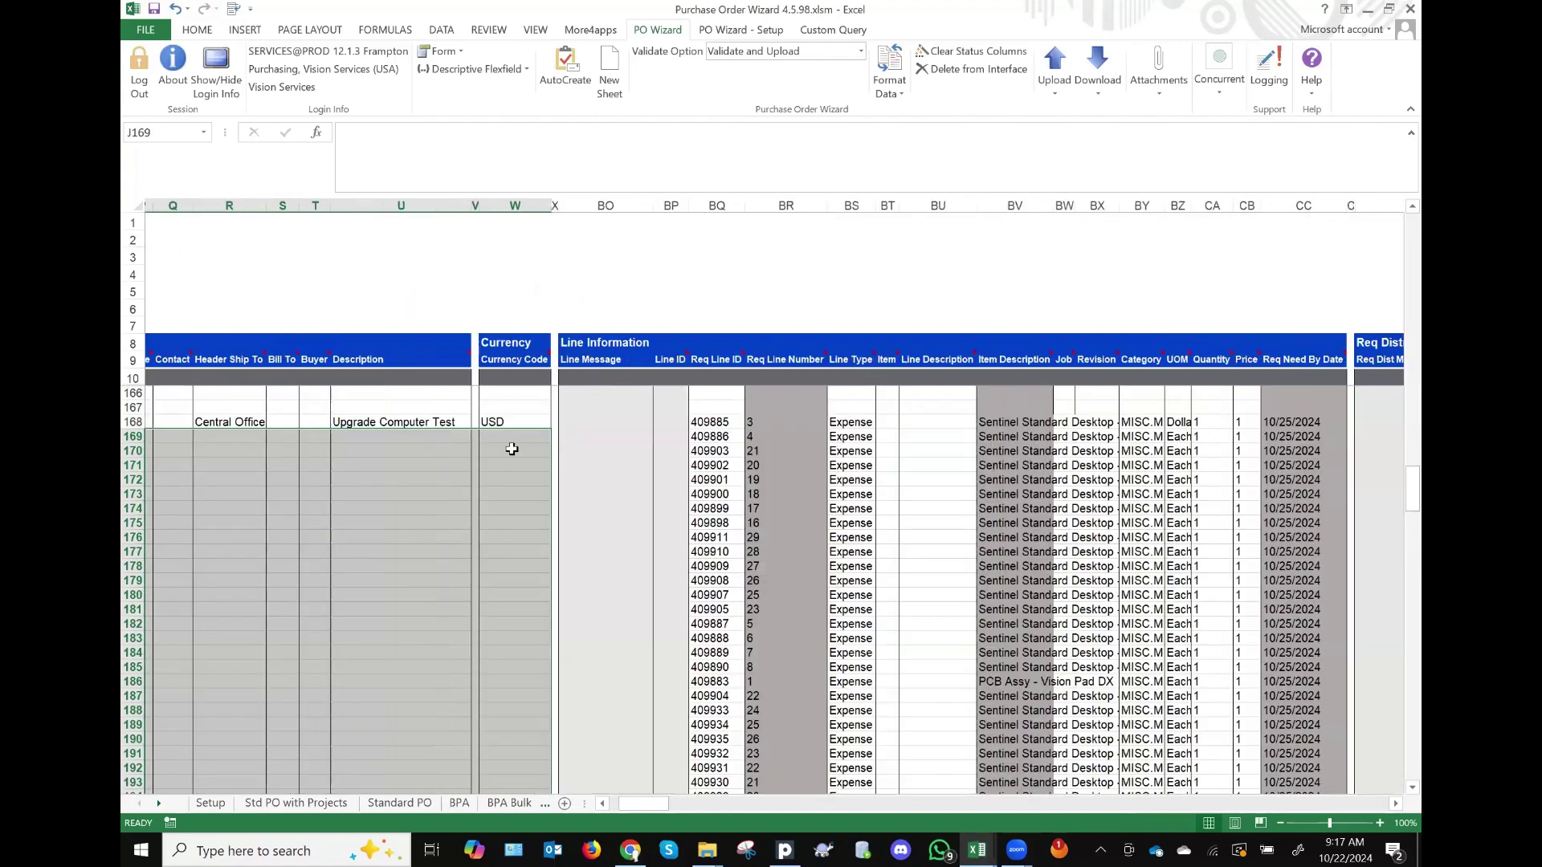
scroll(720, 520, right, 2)
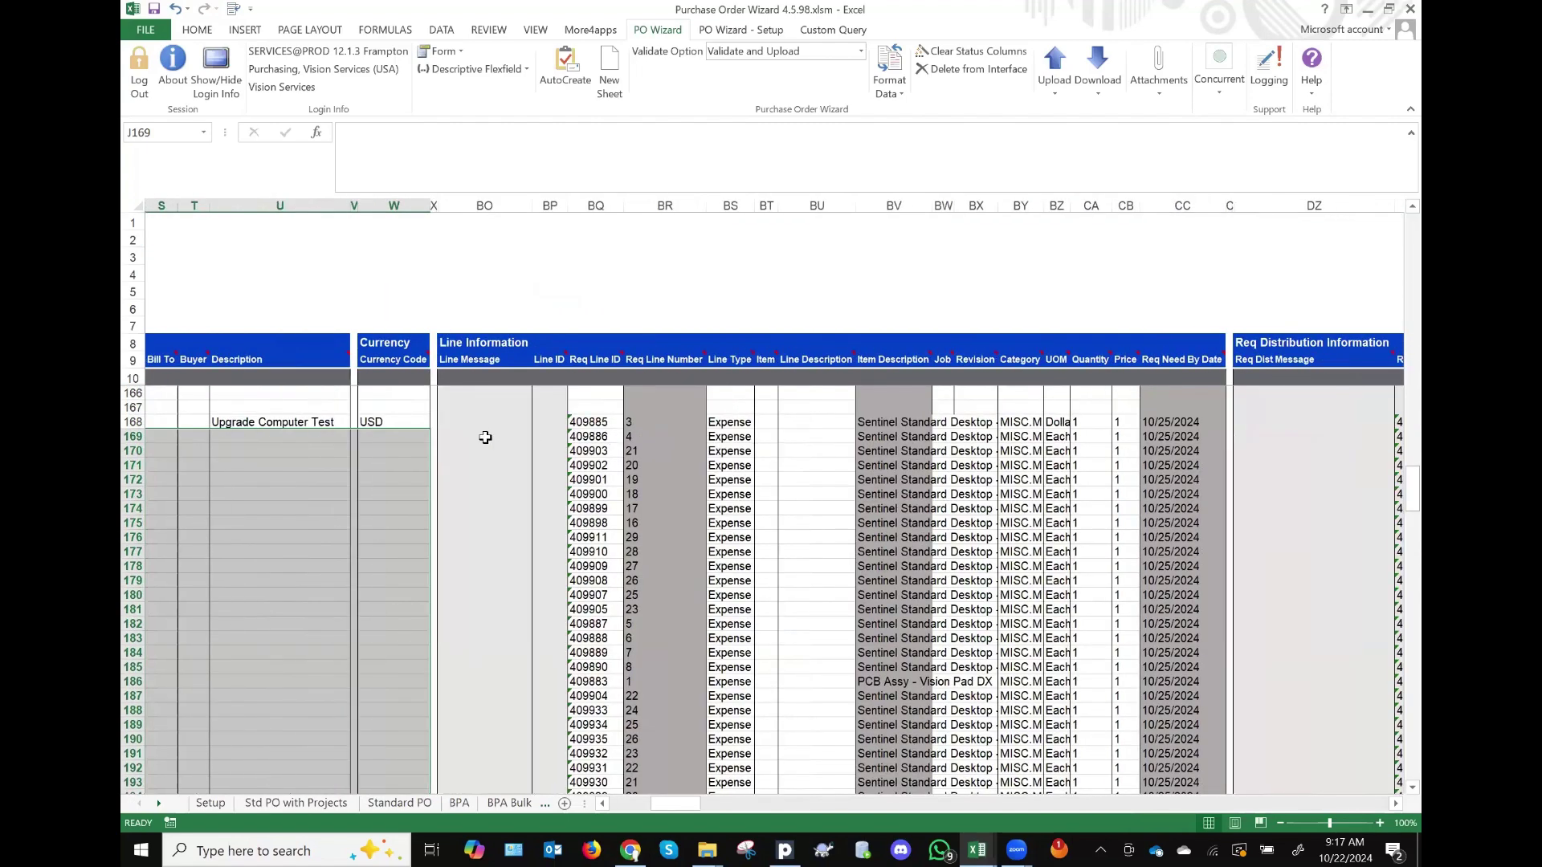
scroll(485, 437, left, 8)
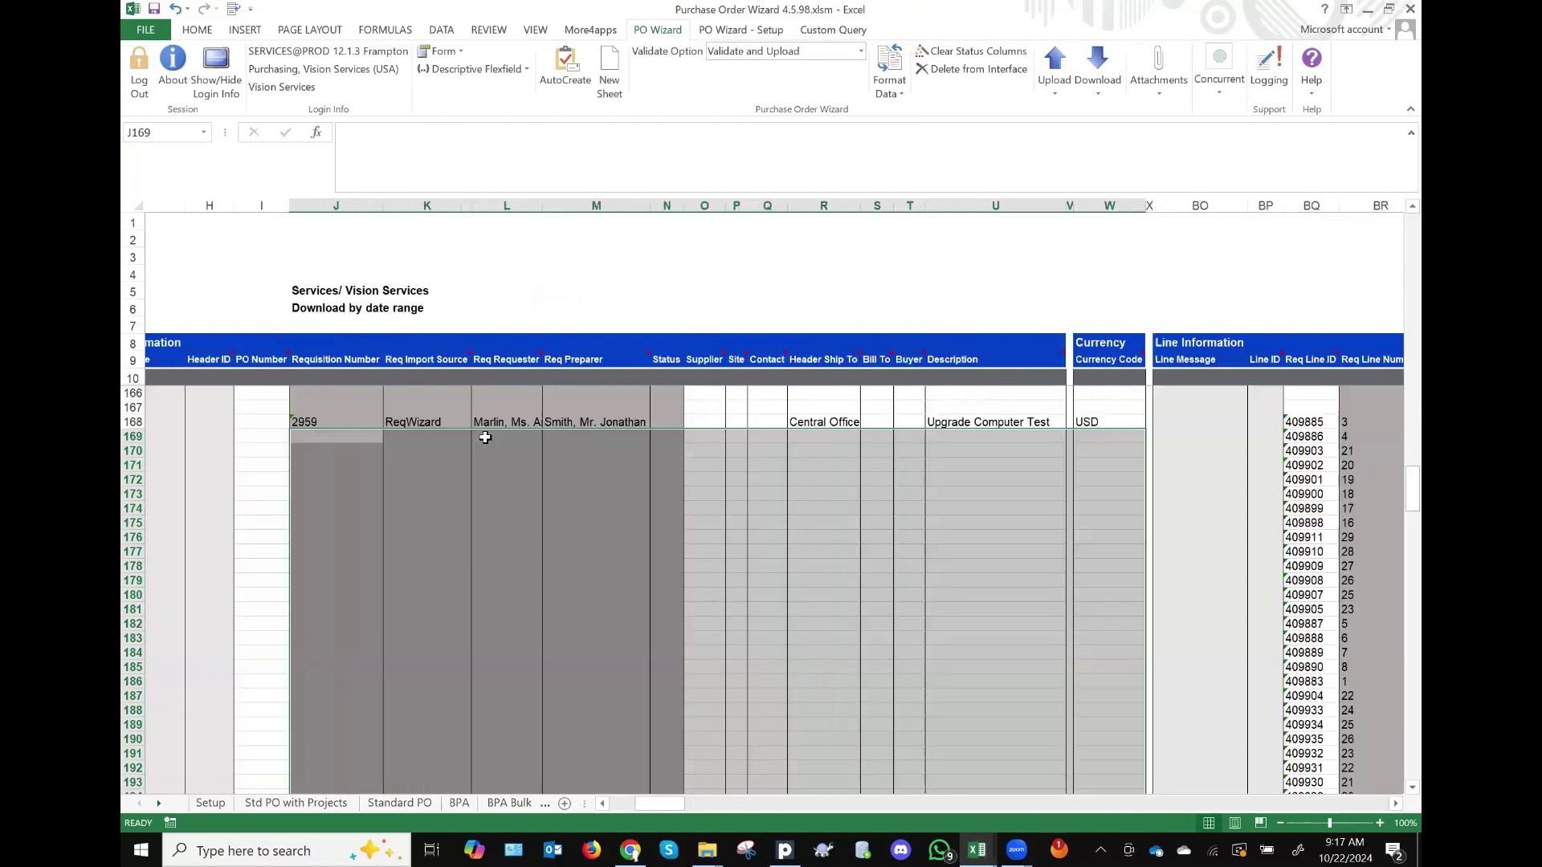
scroll(485, 437, down, 5)
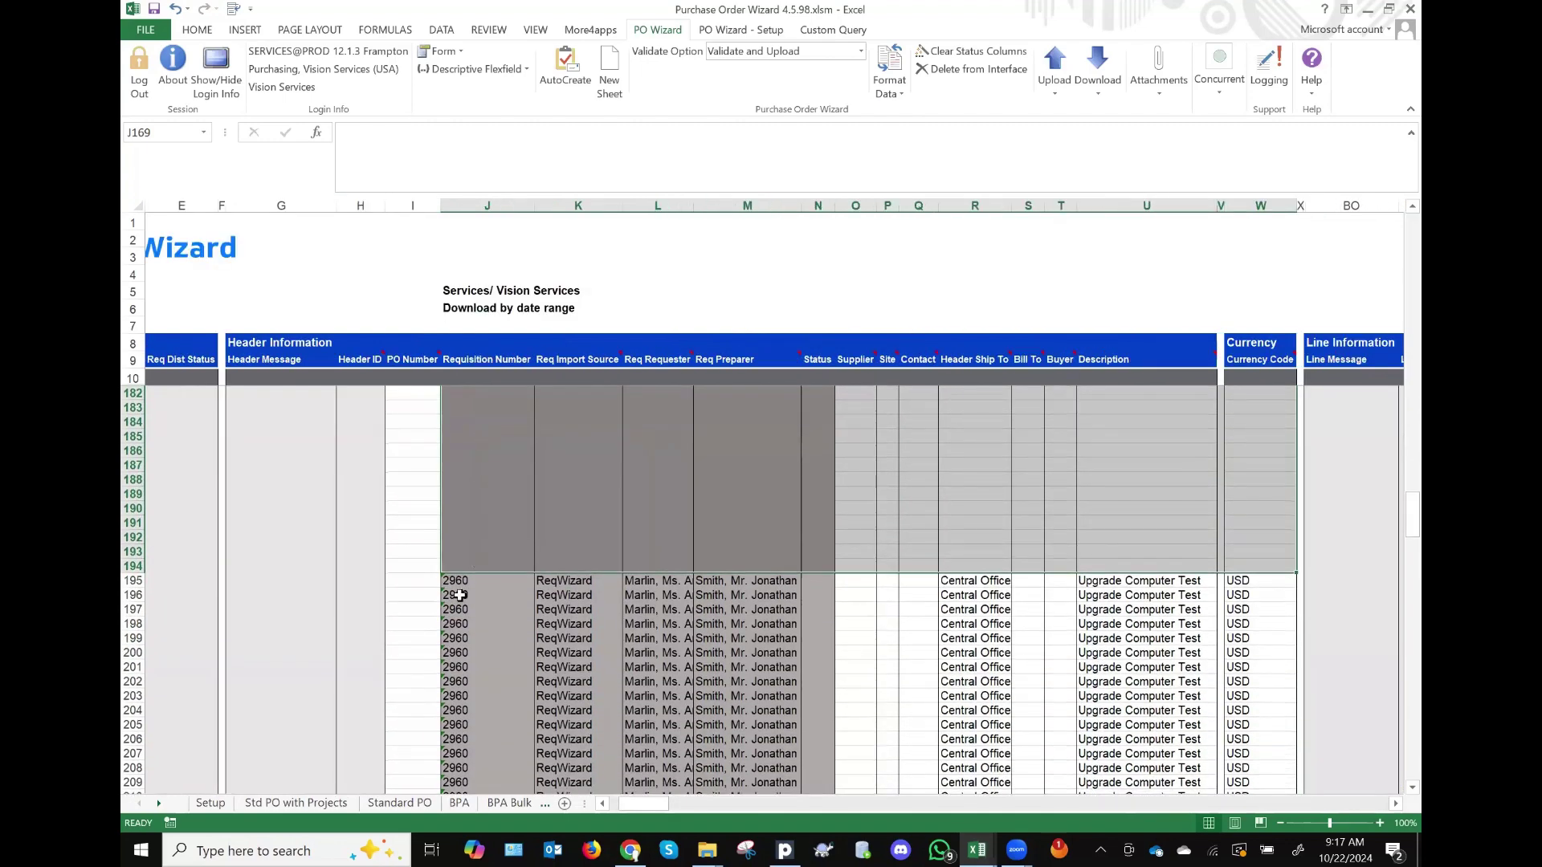
drag(459, 595, 1244, 727)
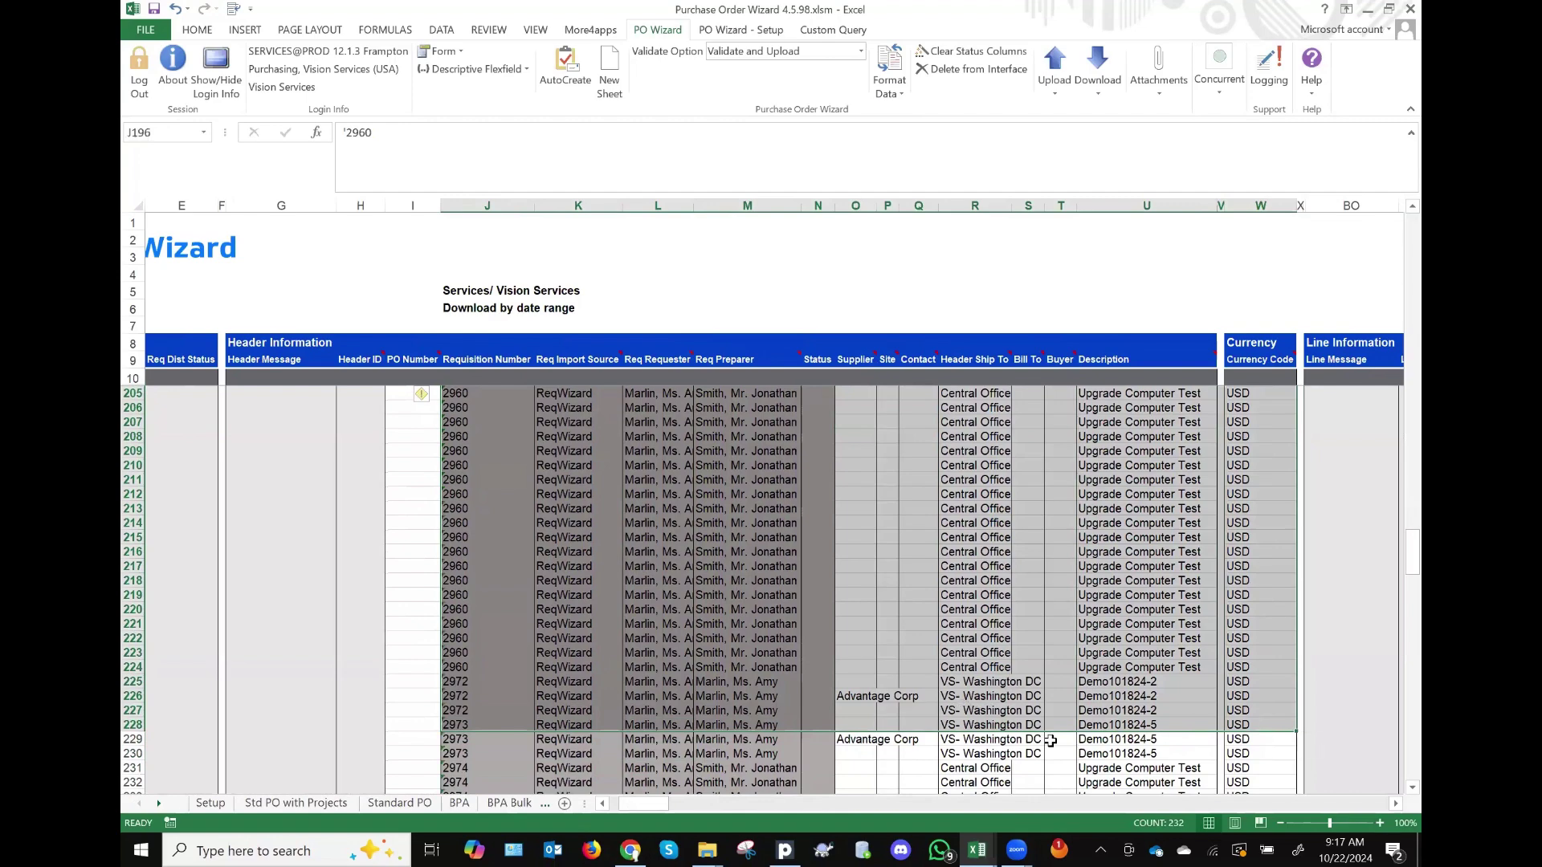
scroll(1050, 741, down, 4)
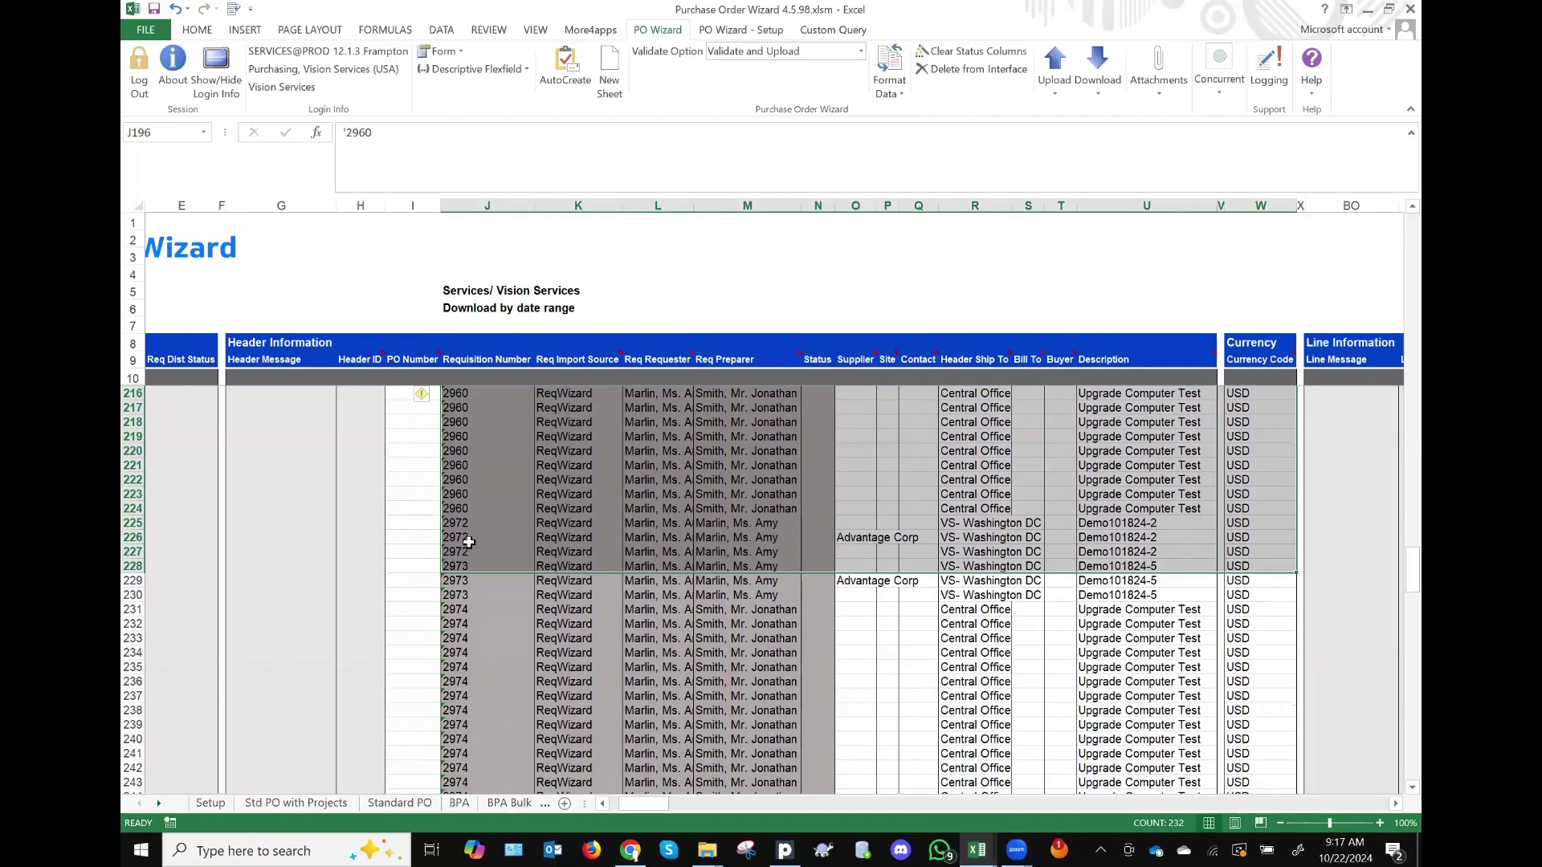
click(469, 543)
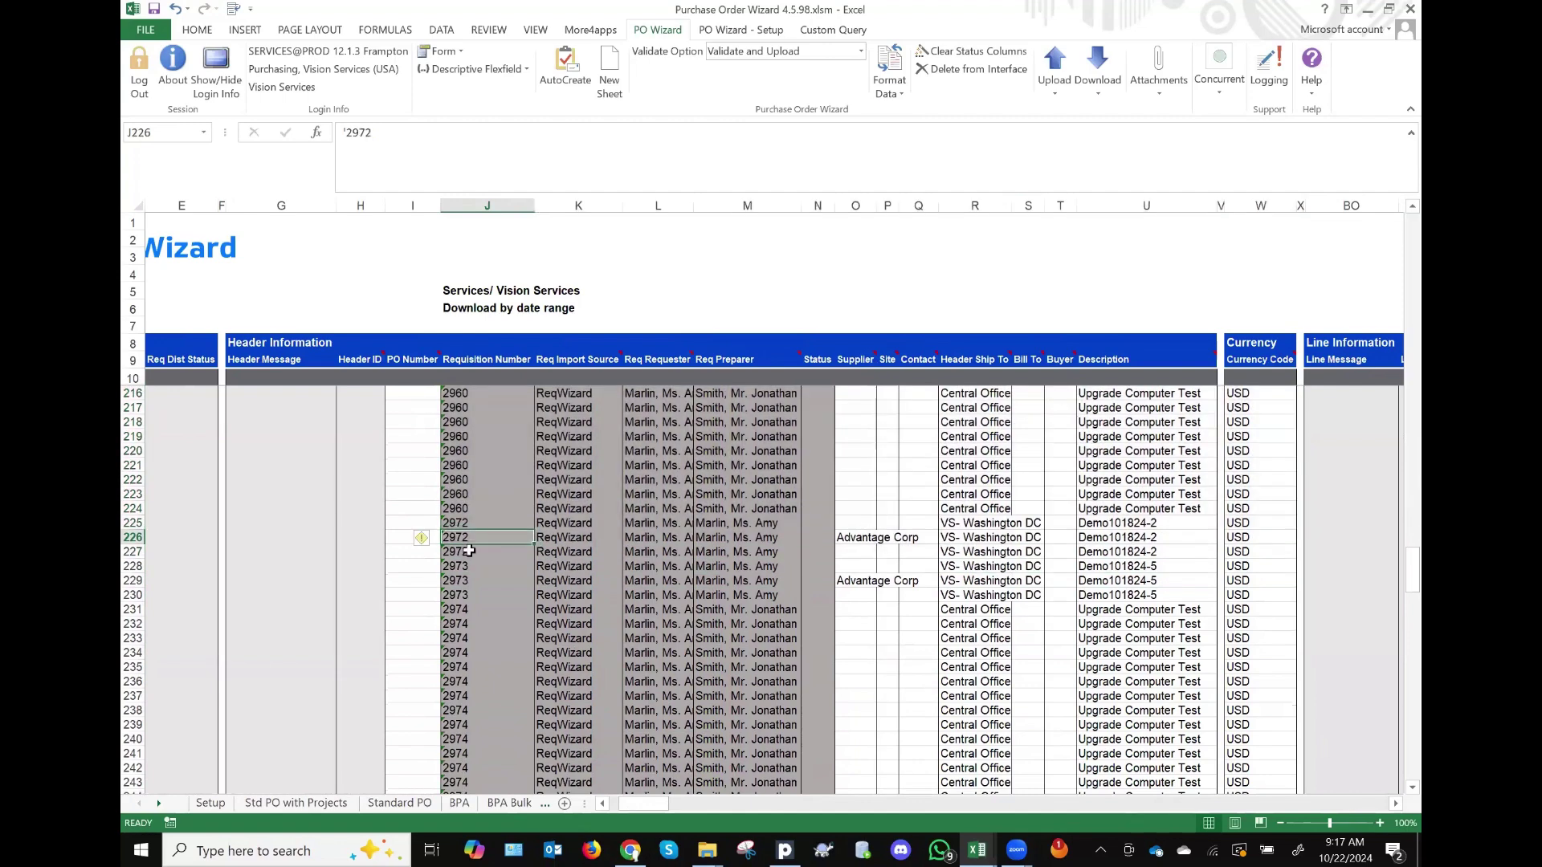
drag(469, 551, 1135, 695)
click(1135, 696)
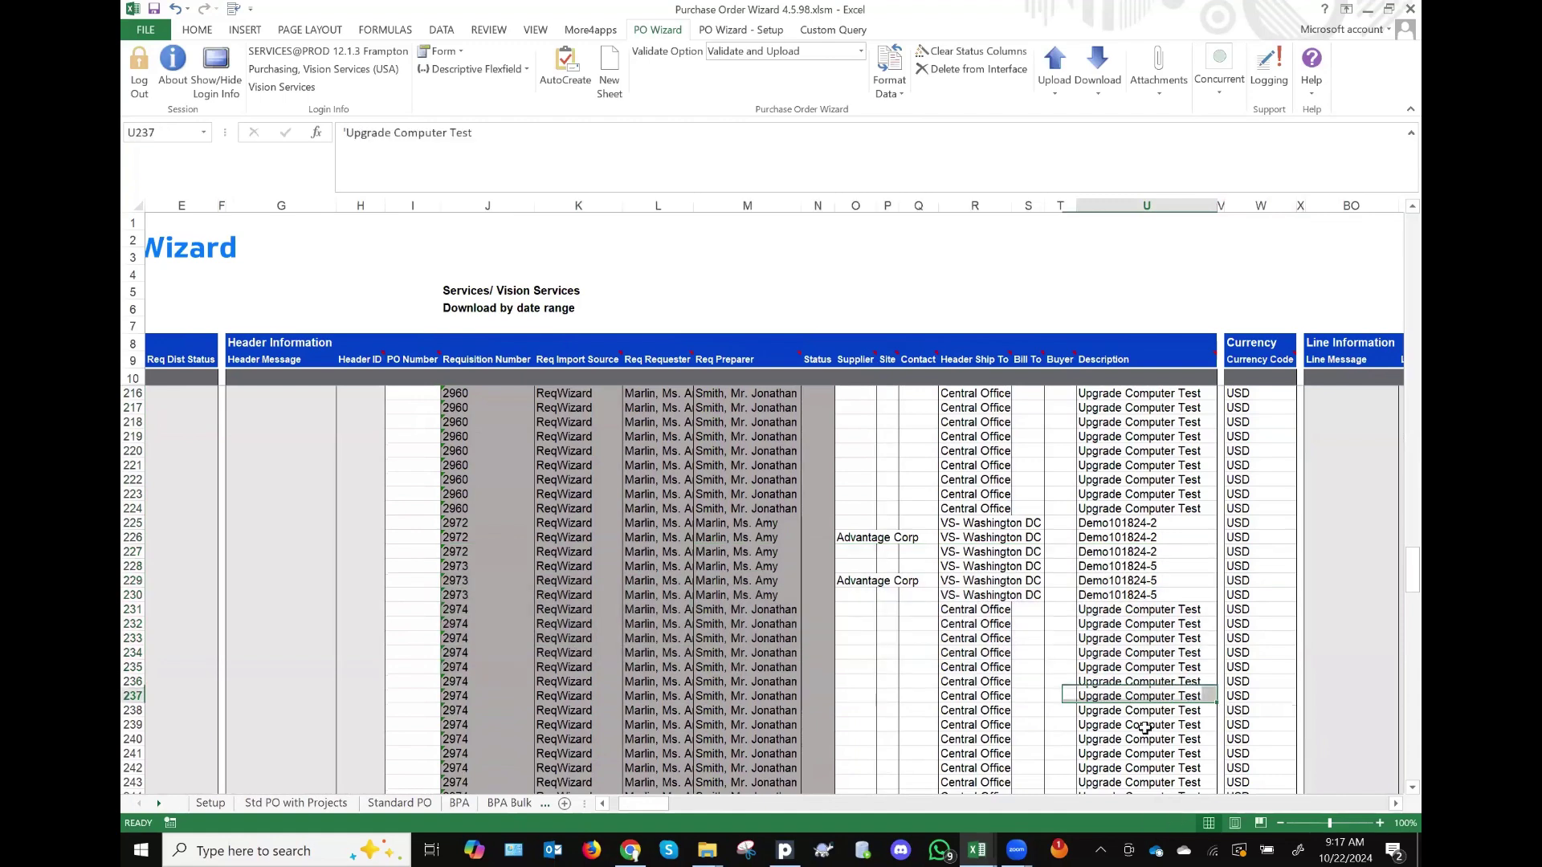
Step: Clear the header and currency values in J227:W263, and review the remaining header rows above
click(472, 549)
key(shift+Right)
key(shift+Right)
key(shift+Right)
key(shift+Right)
key(shift+Right)
key(shift+Right)
key(shift+Right)
key(shift+Right)
key(shift+Right)
key(shift+Right)
key(shift+Right)
key(shift+Right)
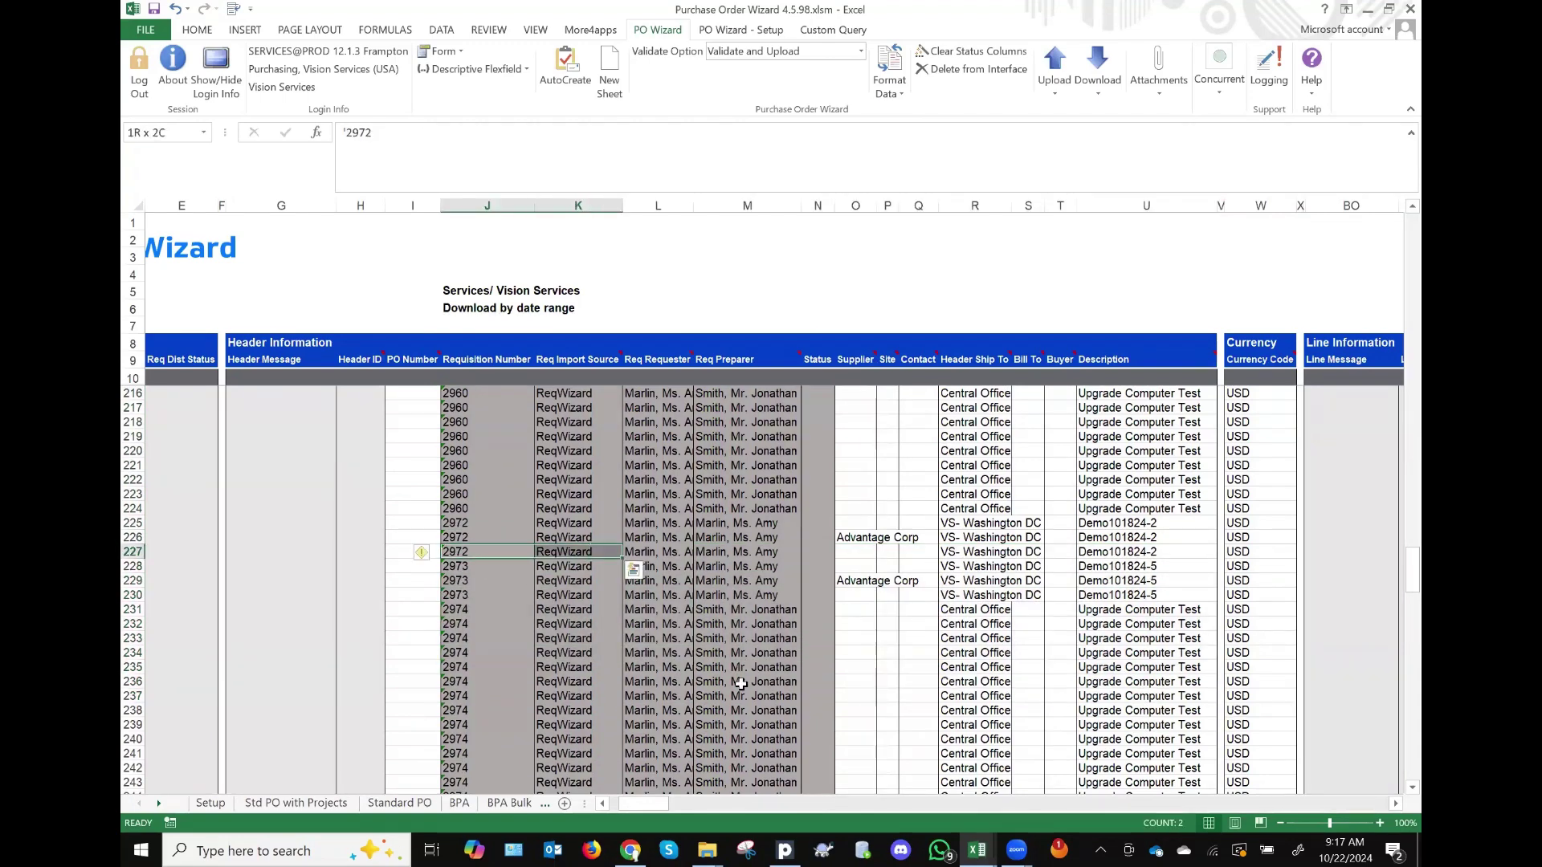
key(shift+Right)
key(shift+Down)
key(shift+Down)
key(shift+Down)
key(shift+Down)
key(shift+Down)
key(shift+Down)
key(shift+Down)
key(shift+Down)
key(shift+Down)
key(shift+Down)
key(shift+Down)
key(shift+Down)
key(shift+Down)
key(shift+Down)
key(shift+Down)
key(shift+Down)
key(shift+Down)
key(shift+Down)
key(shift+Down)
key(shift+Down)
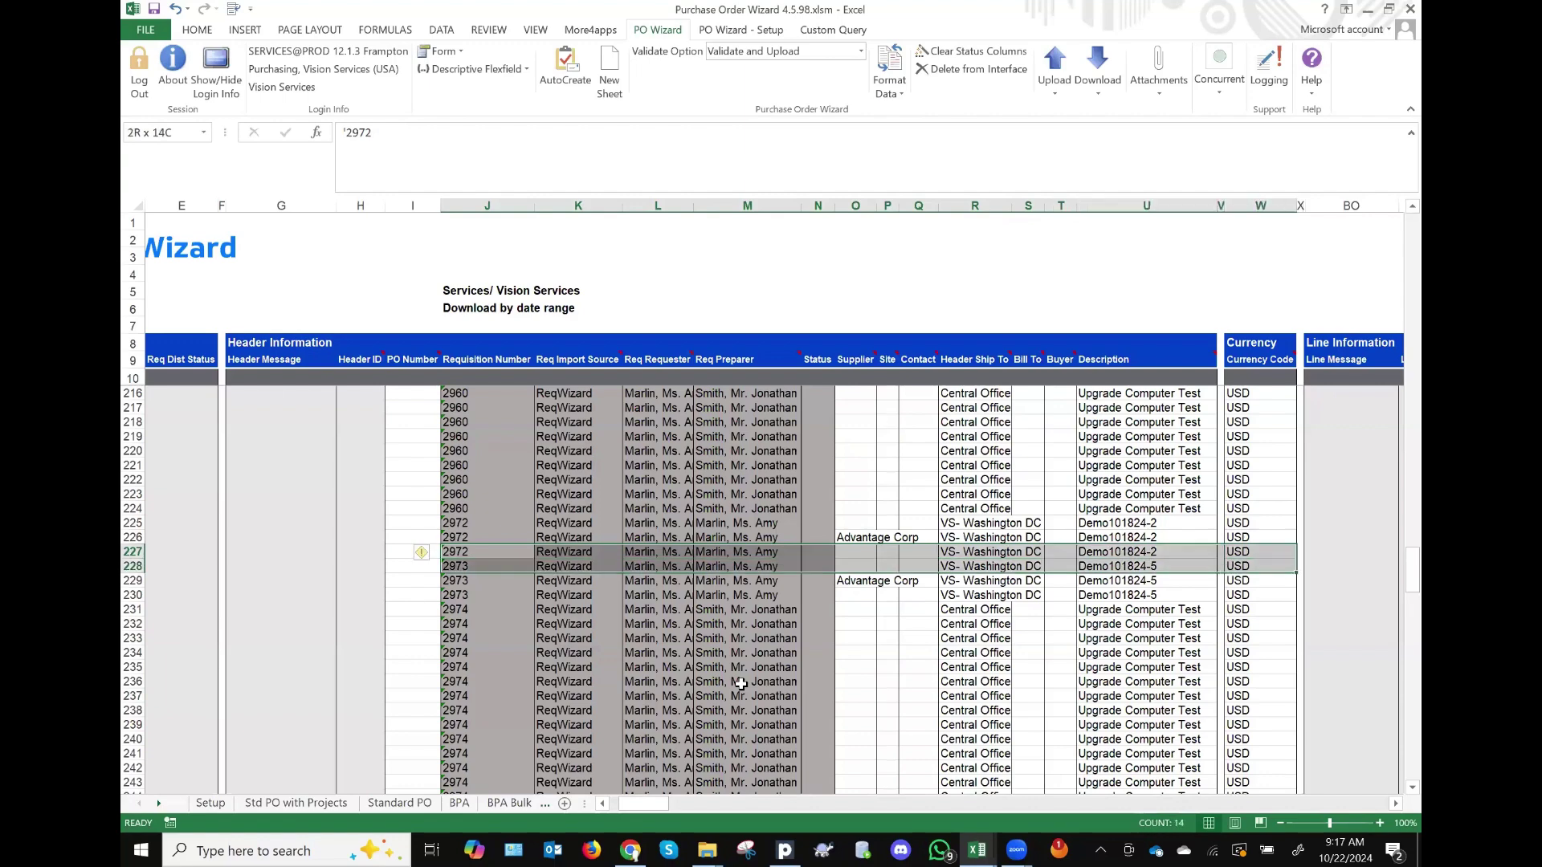
key(shift+Down)
key(shift+Down)
key(shift+Down)
key(shift+Down)
key(shift+Down)
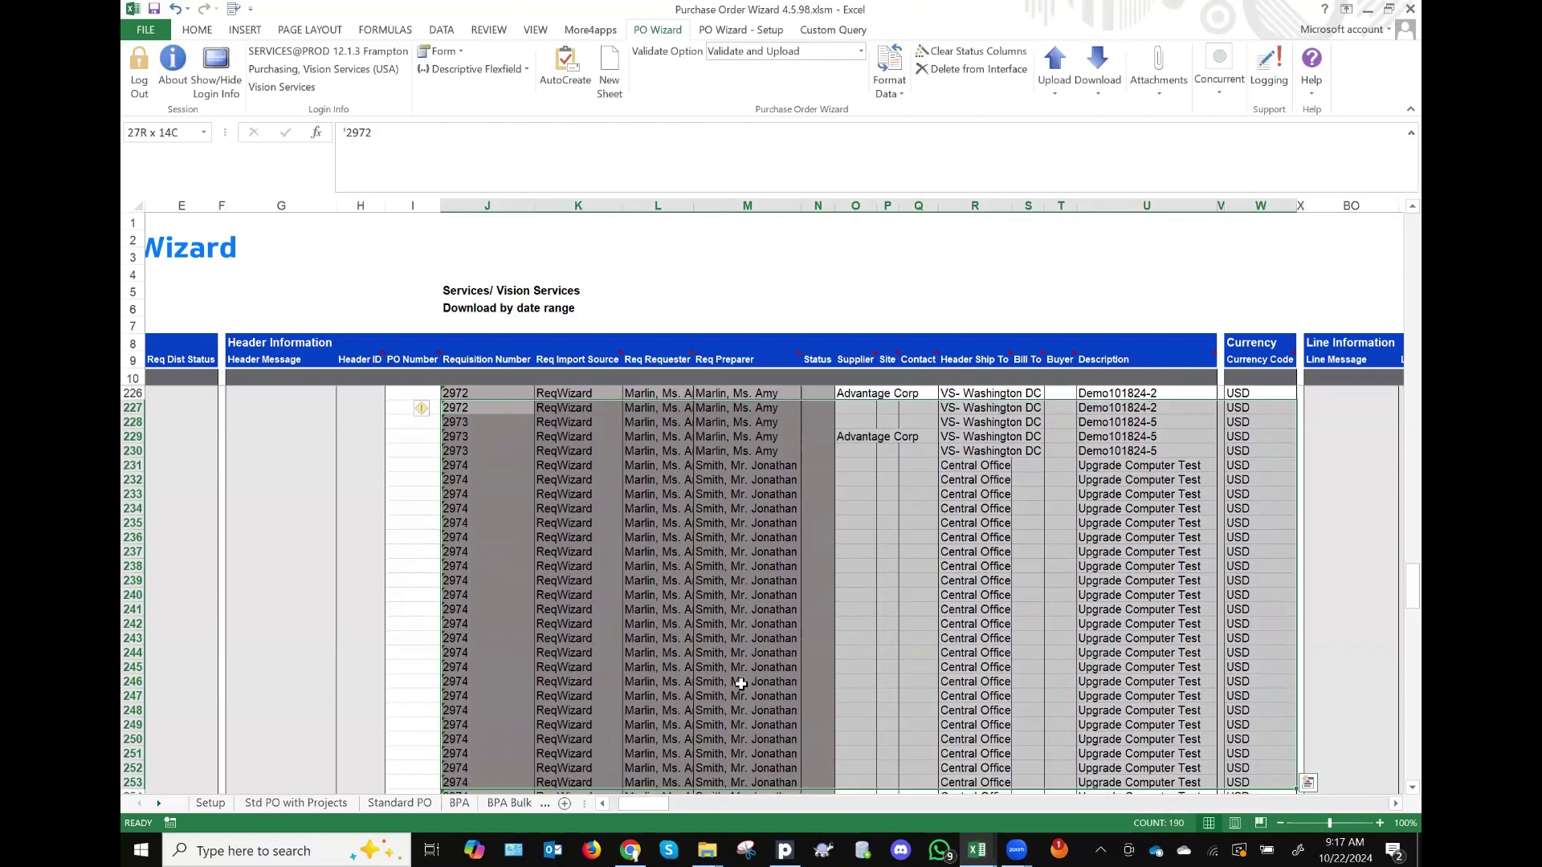
key(shift+Down)
key(shift+Down)
key(shift+Down)
key(shift+Down)
key(shift+Down)
key(shift+Down)
key(shift+Down)
key(shift+Down)
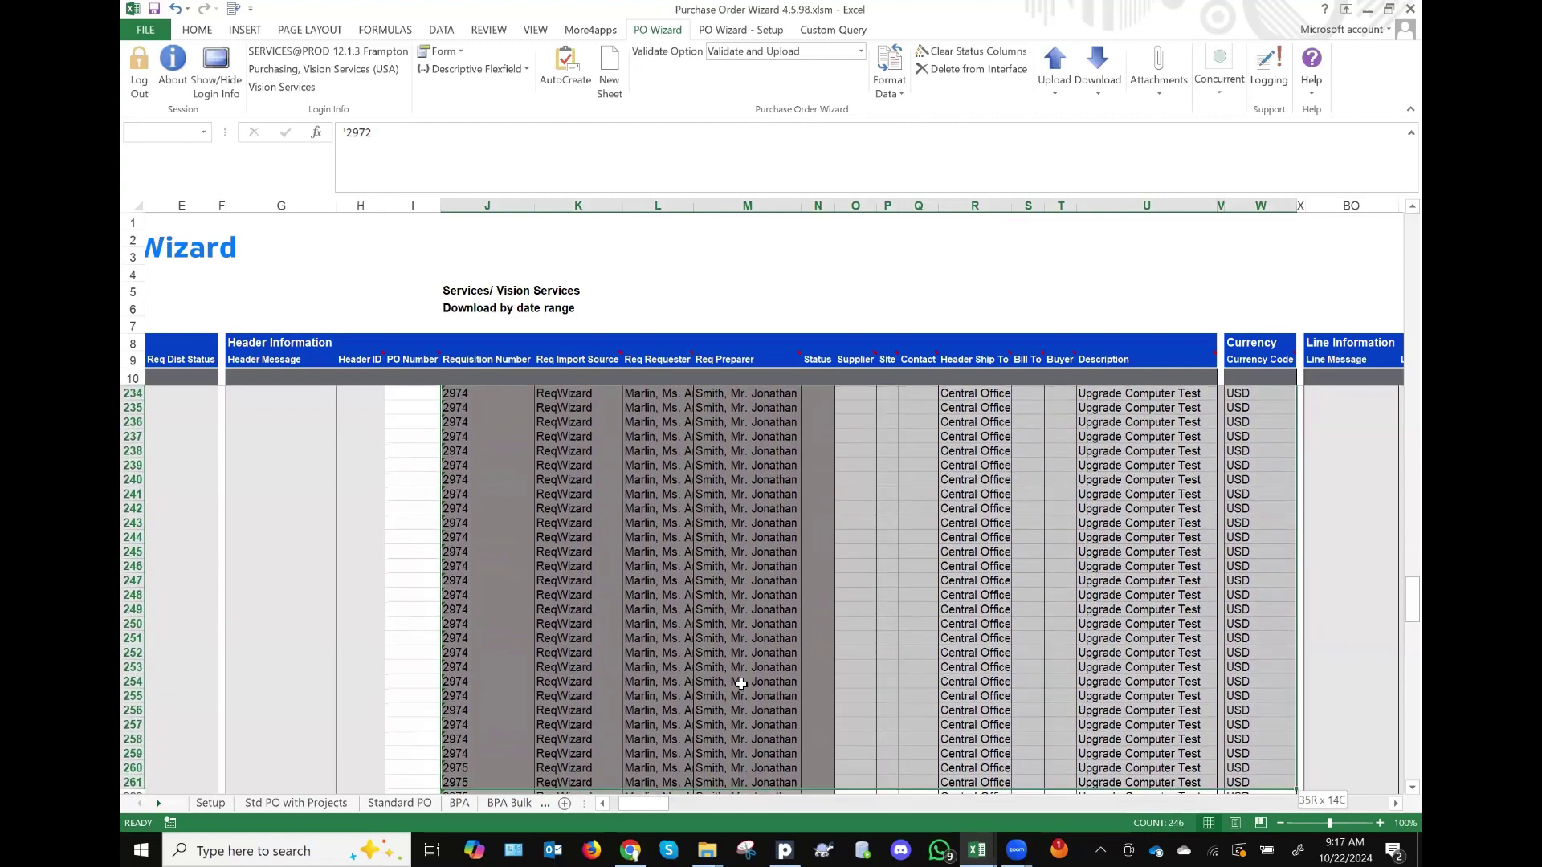
key(shift+Down)
key(shift+Down)
key(Delete)
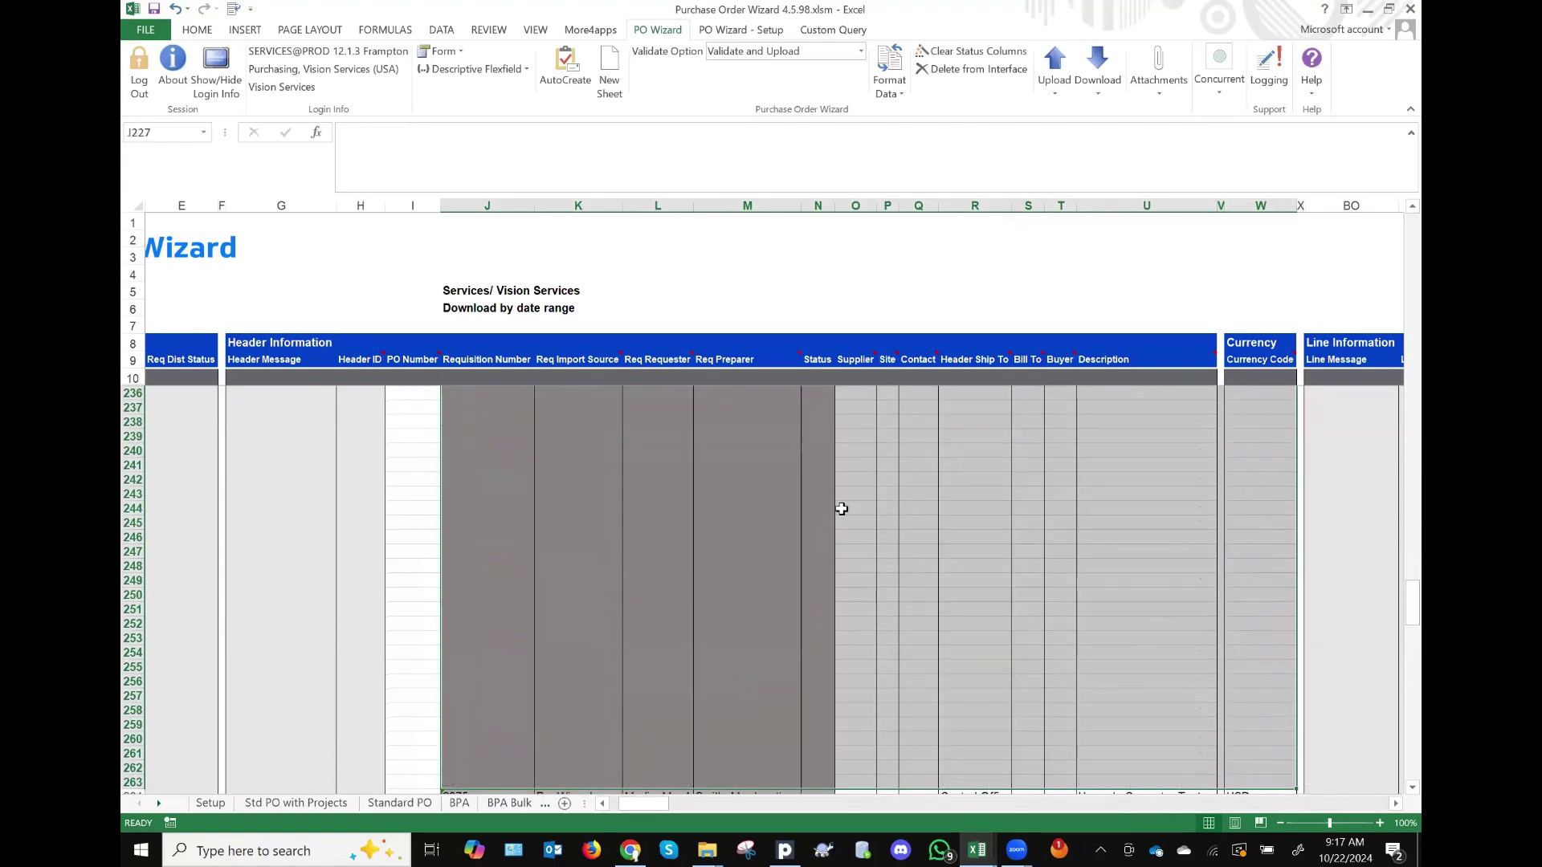
scroll(841, 509, up, 7)
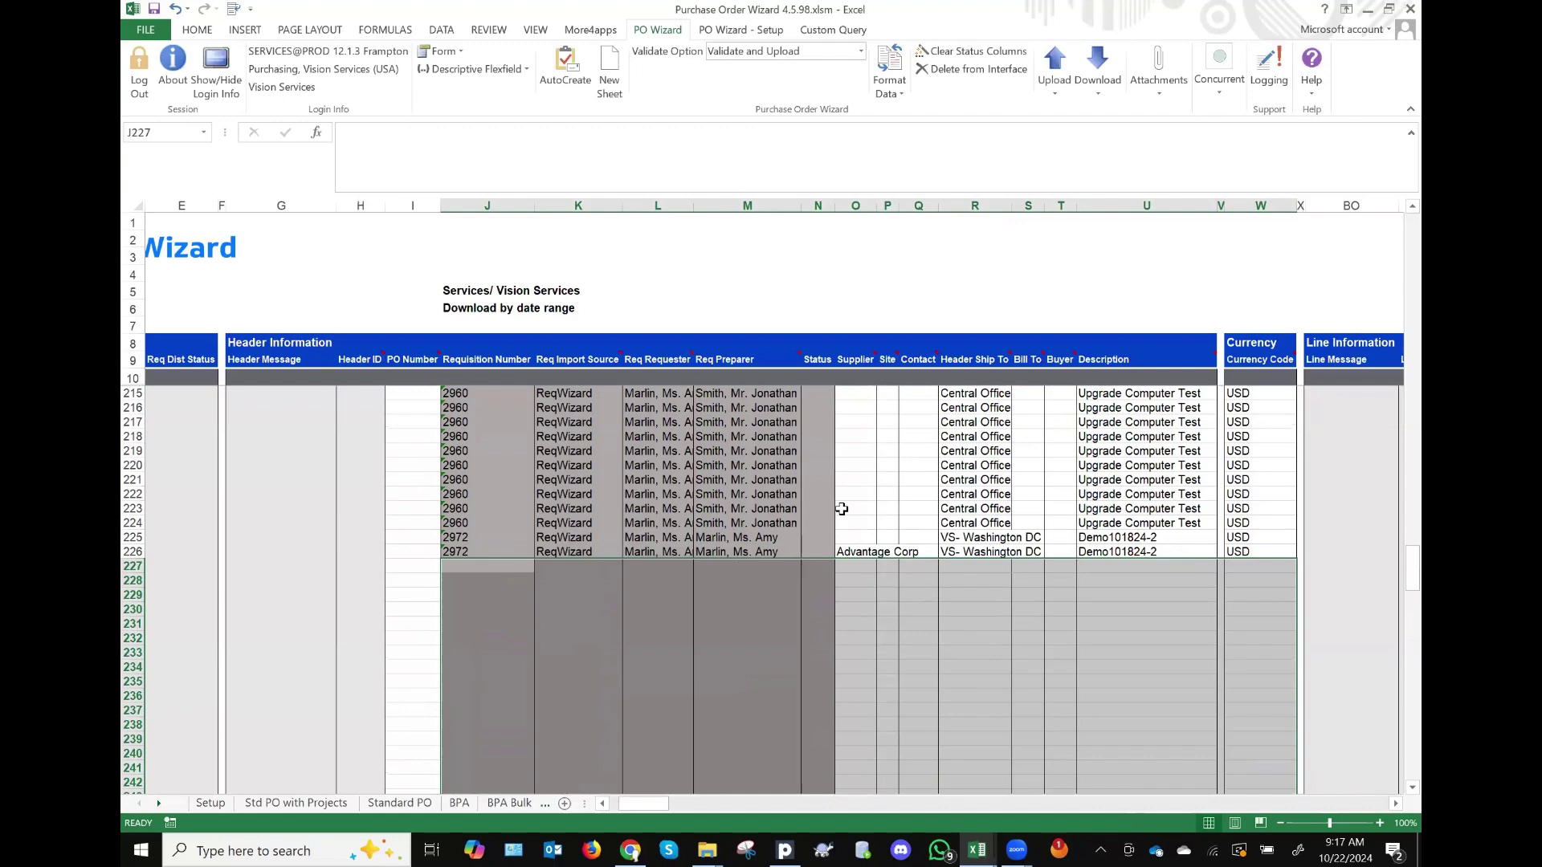
scroll(842, 509, up, 7)
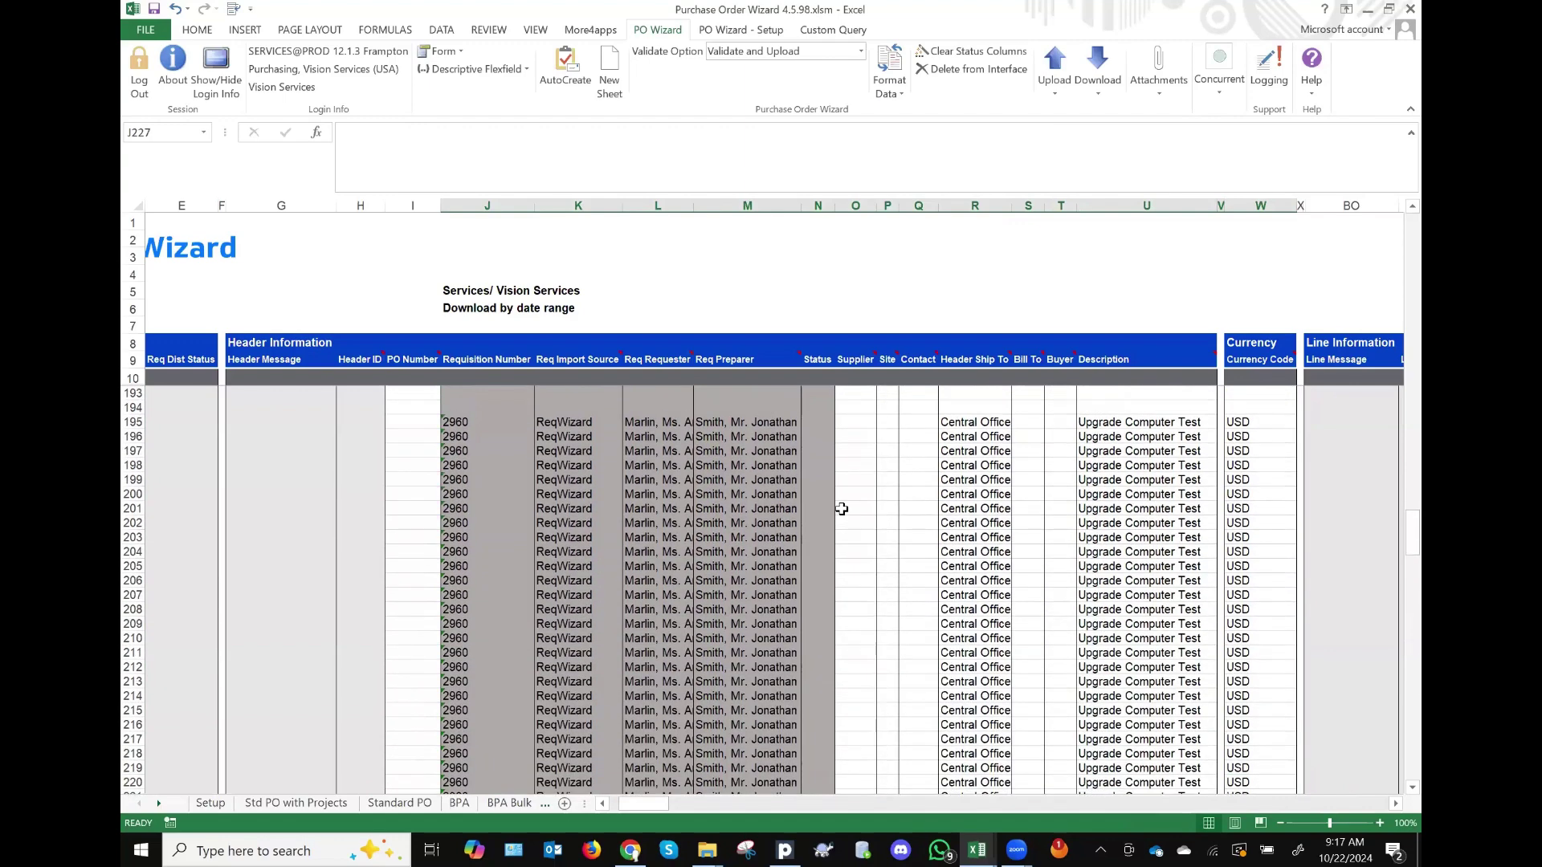
scroll(835, 506, up, 1)
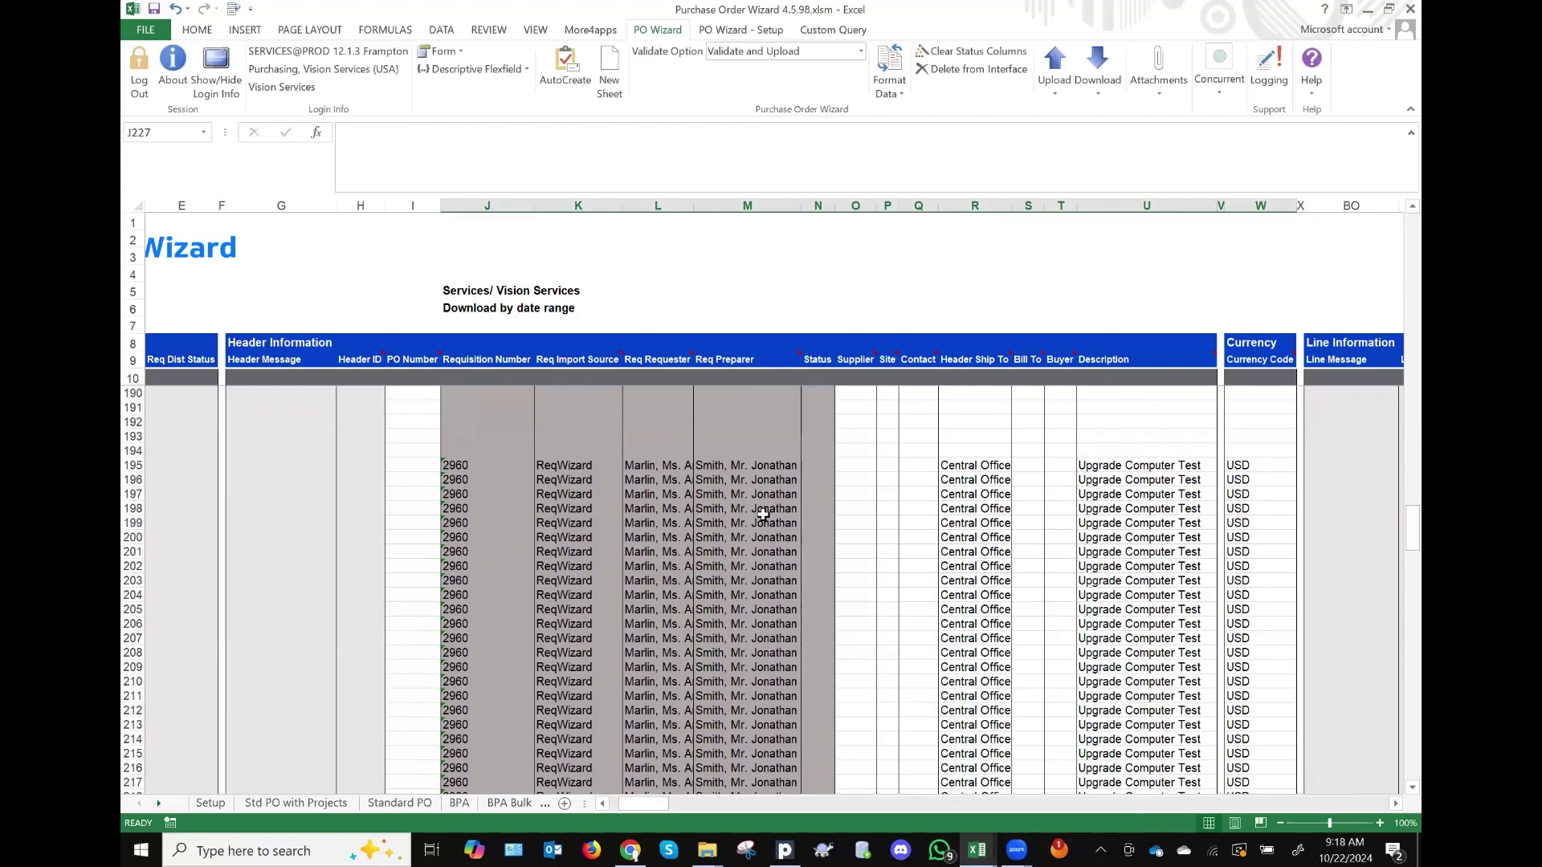
scroll(763, 514, up, 9)
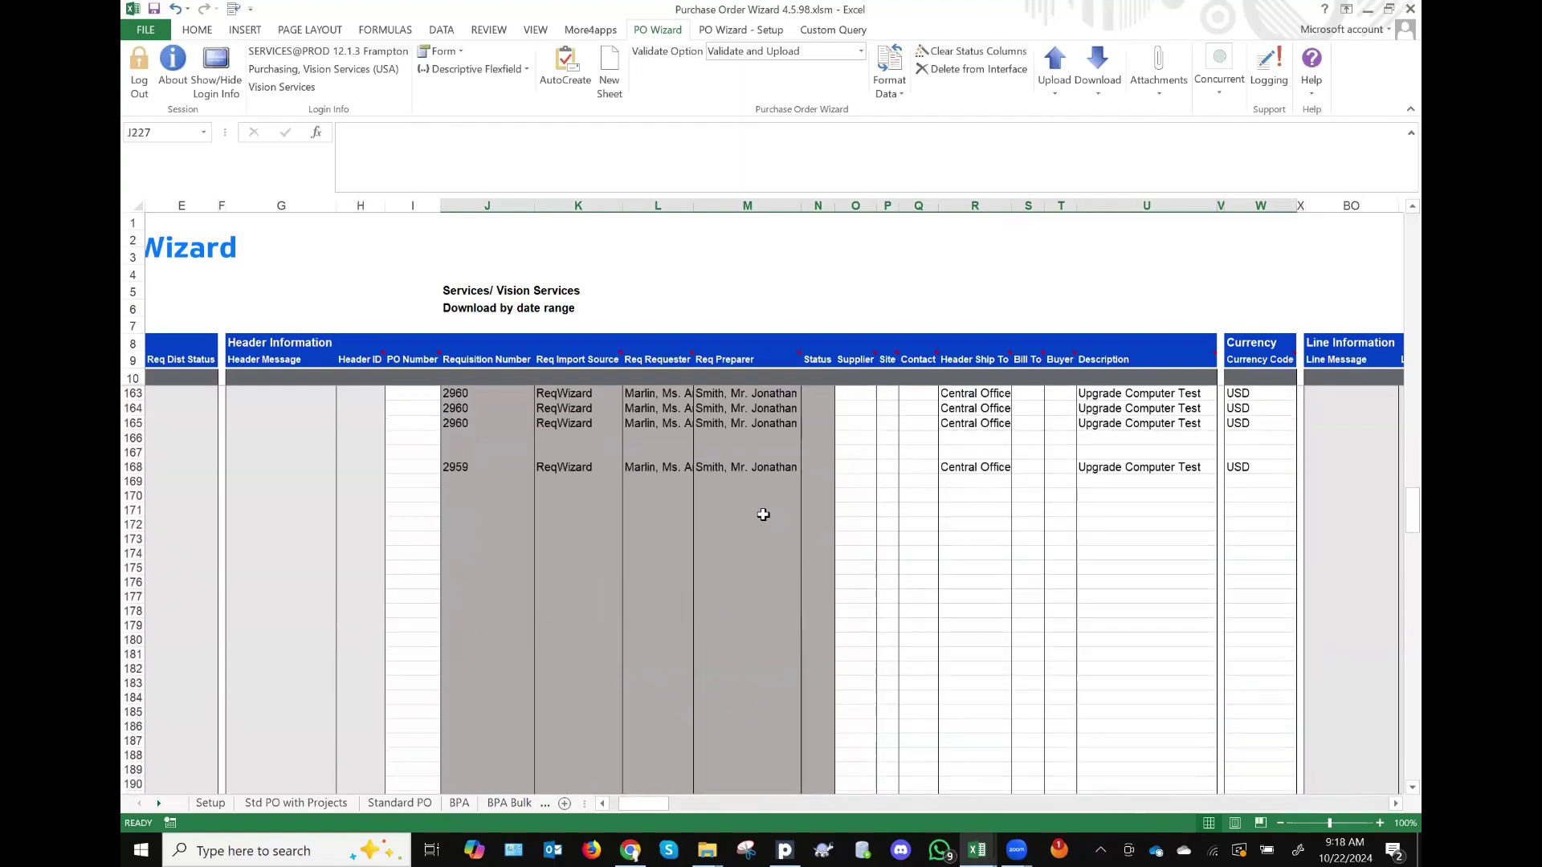
Step: Upload the selected requisition rows 168 to 268 with Validate and Upload, stop the processing partway and close its window
click(494, 466)
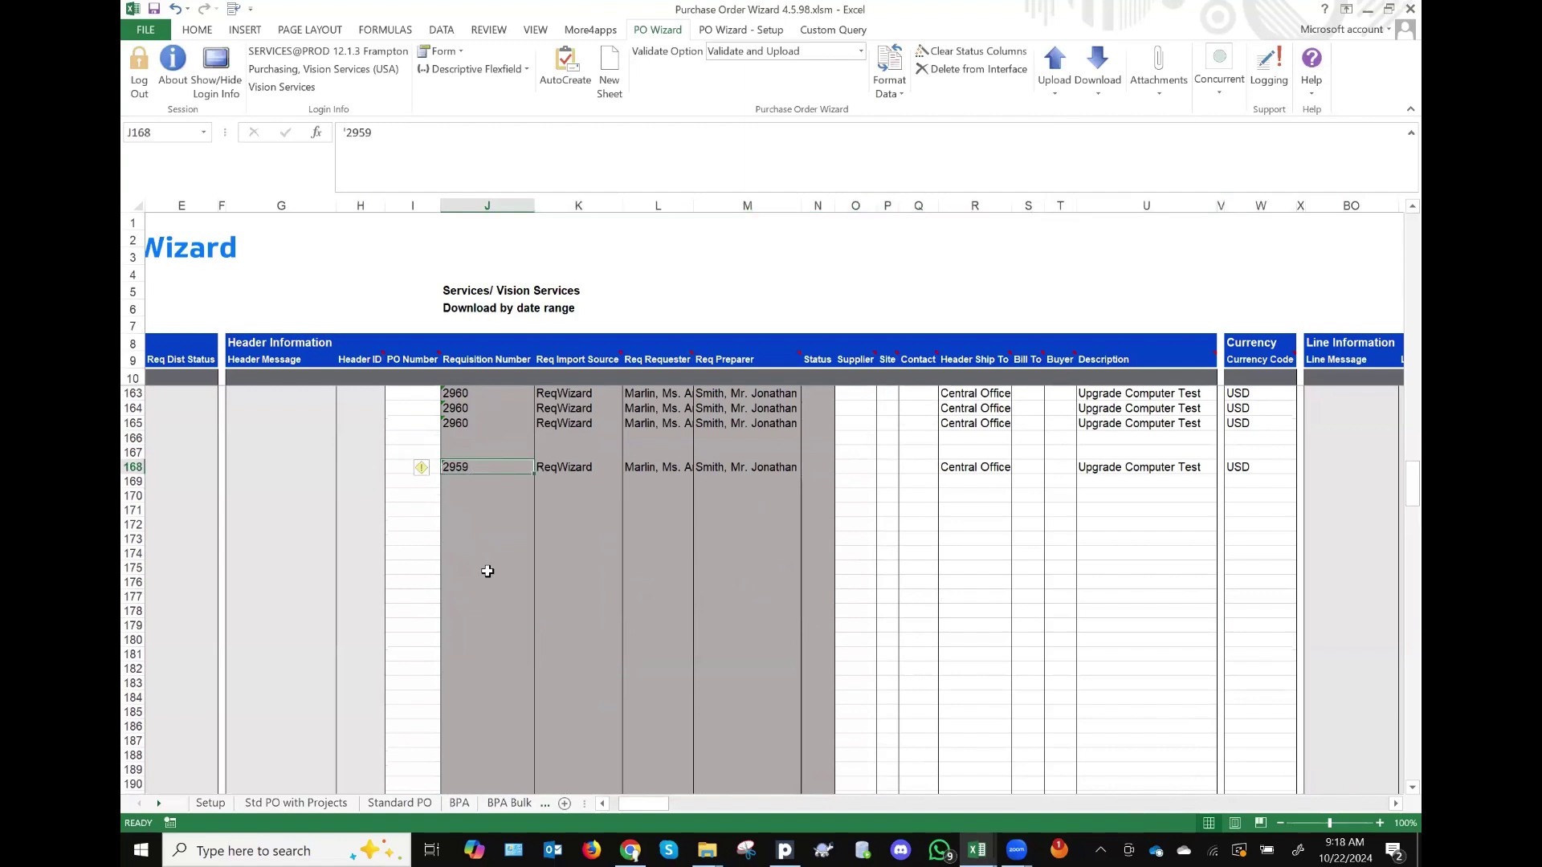
drag(487, 466, 495, 783)
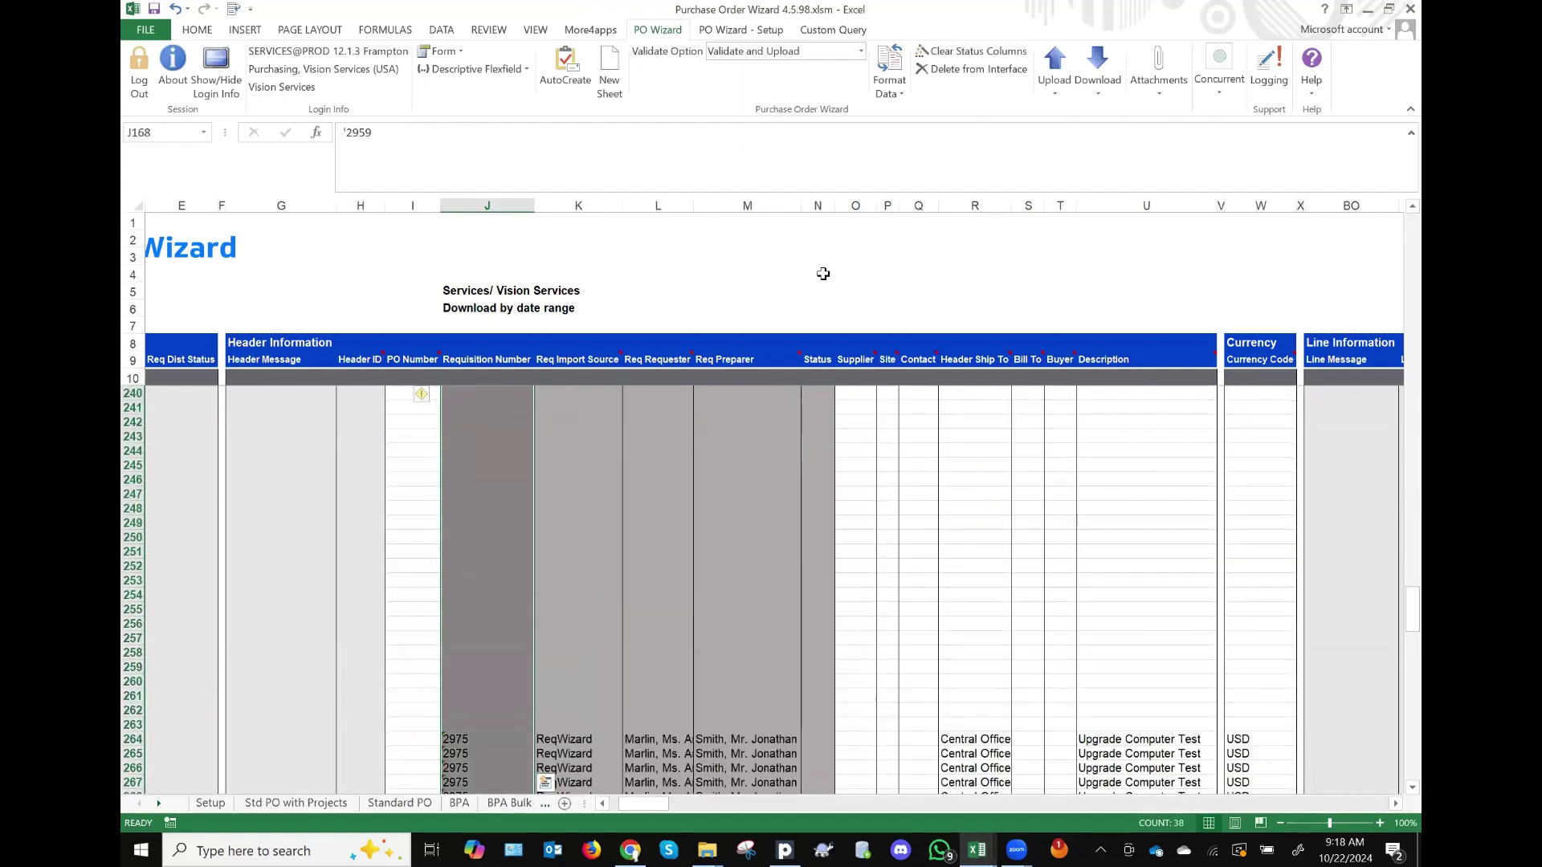
click(1049, 72)
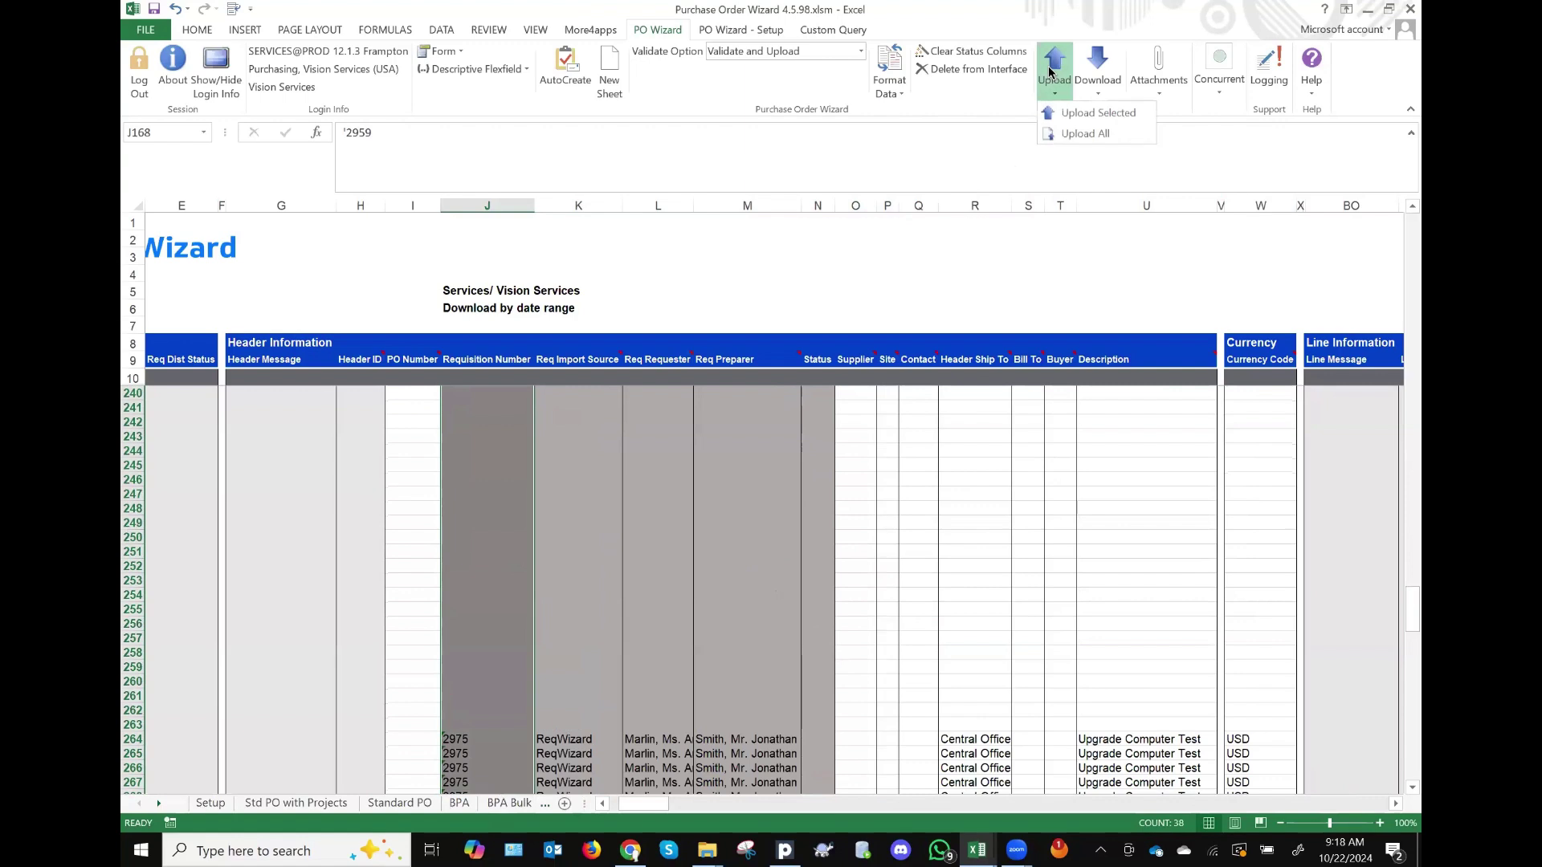
click(1087, 113)
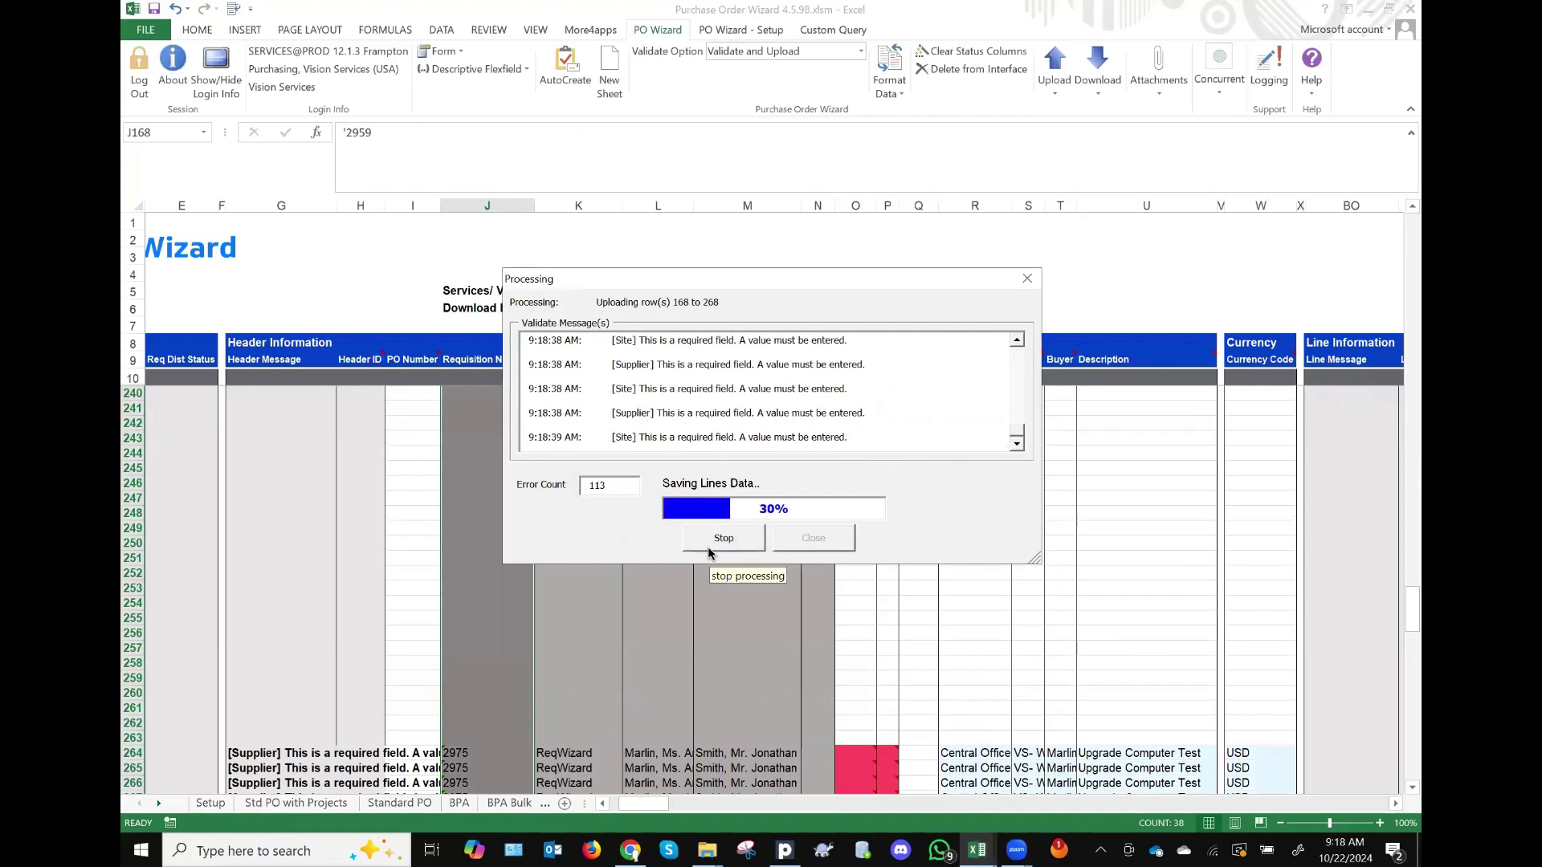
click(710, 545)
click(831, 484)
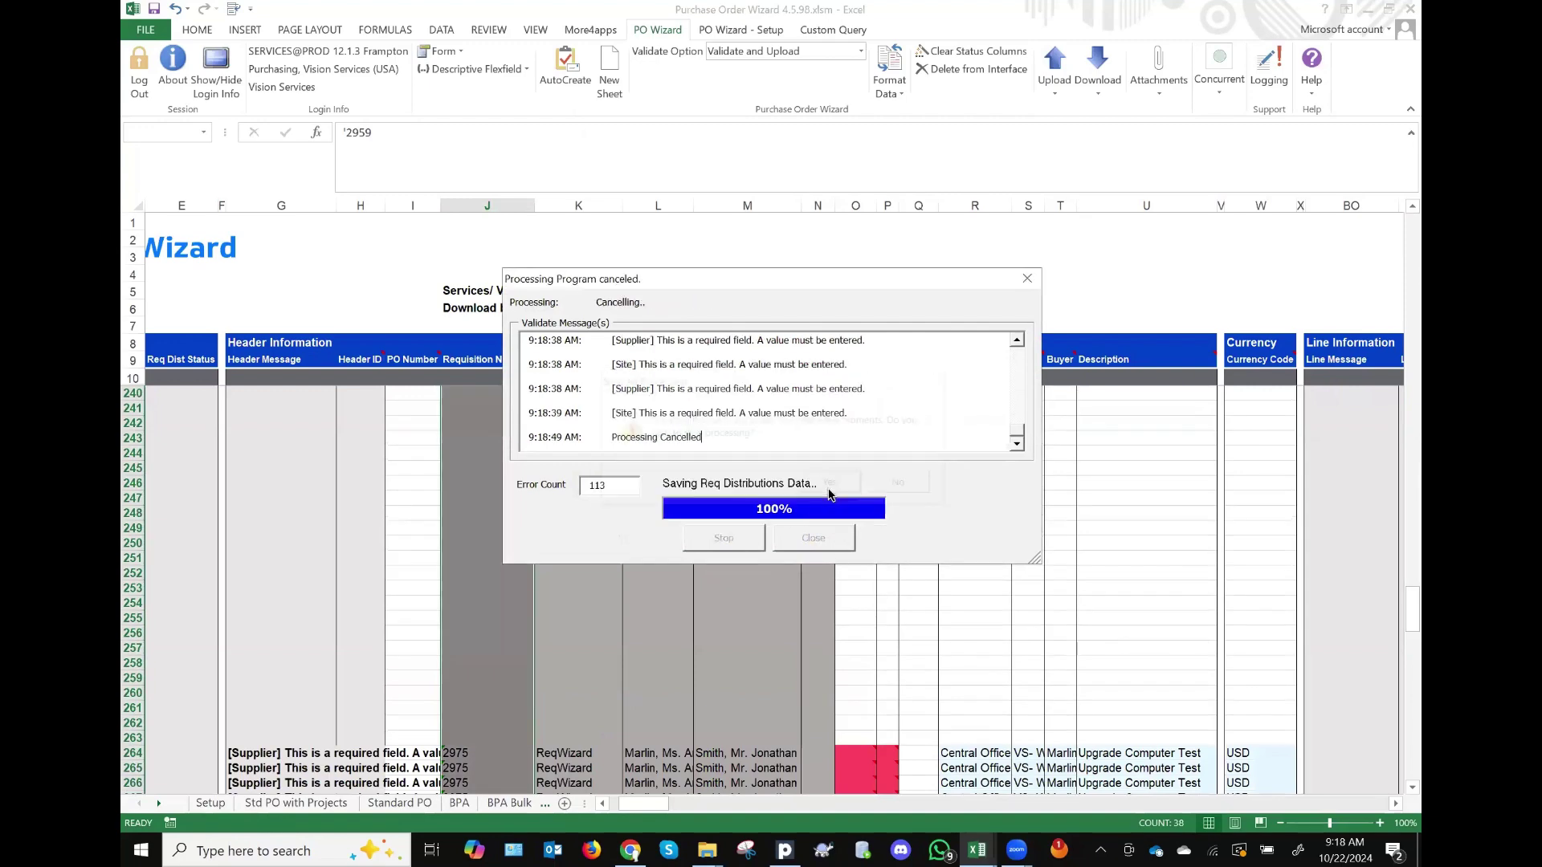
click(835, 543)
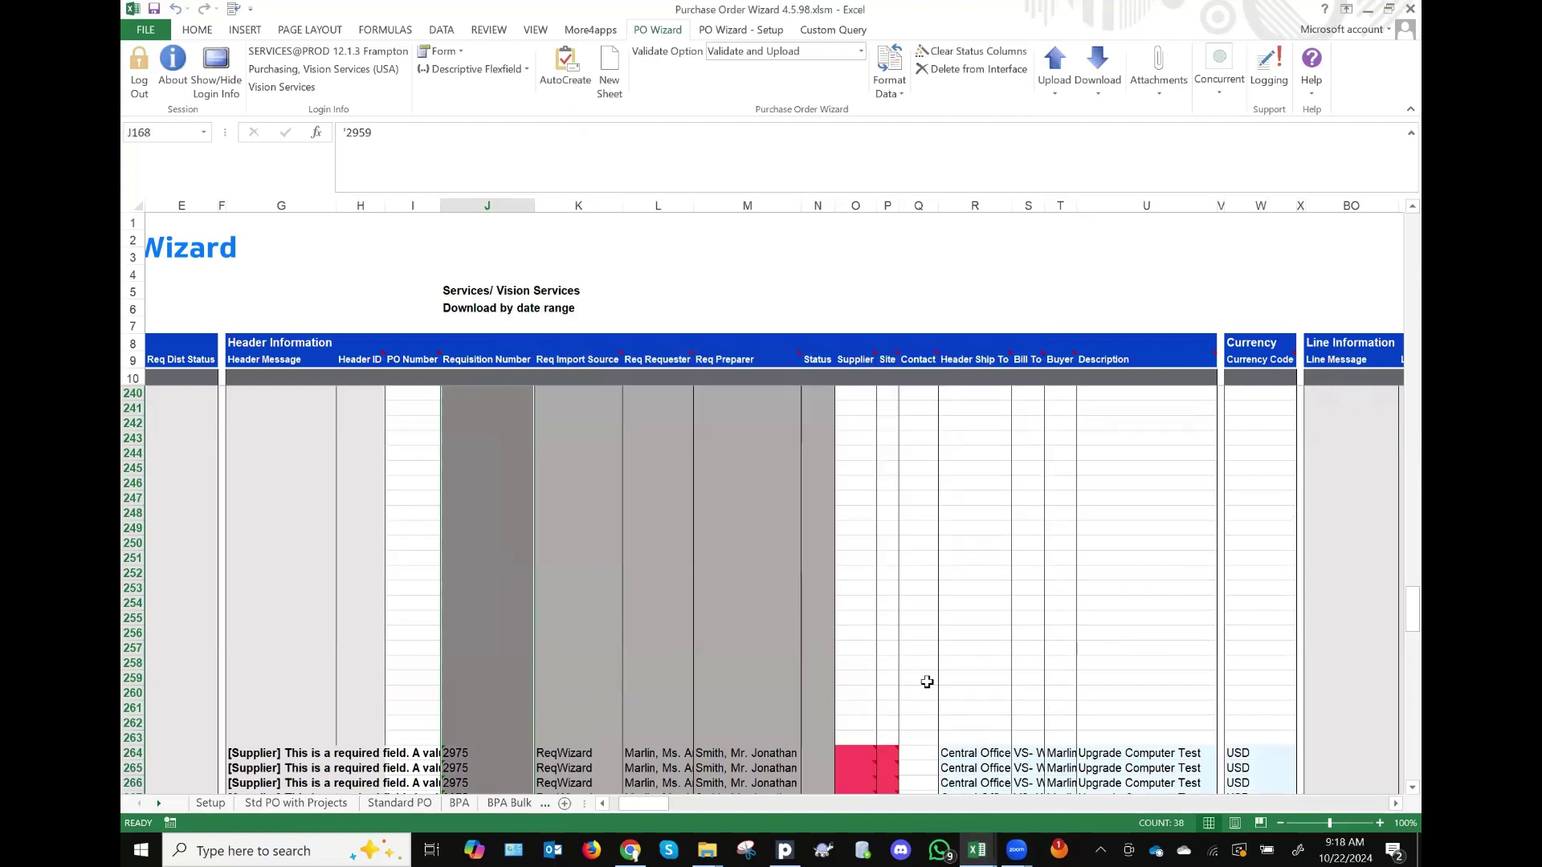
Step: Enter Dell Computers as the supplier for requisition 2975 in cell O264
scroll(927, 682, down, 5)
scroll(926, 682, up, 1)
click(847, 589)
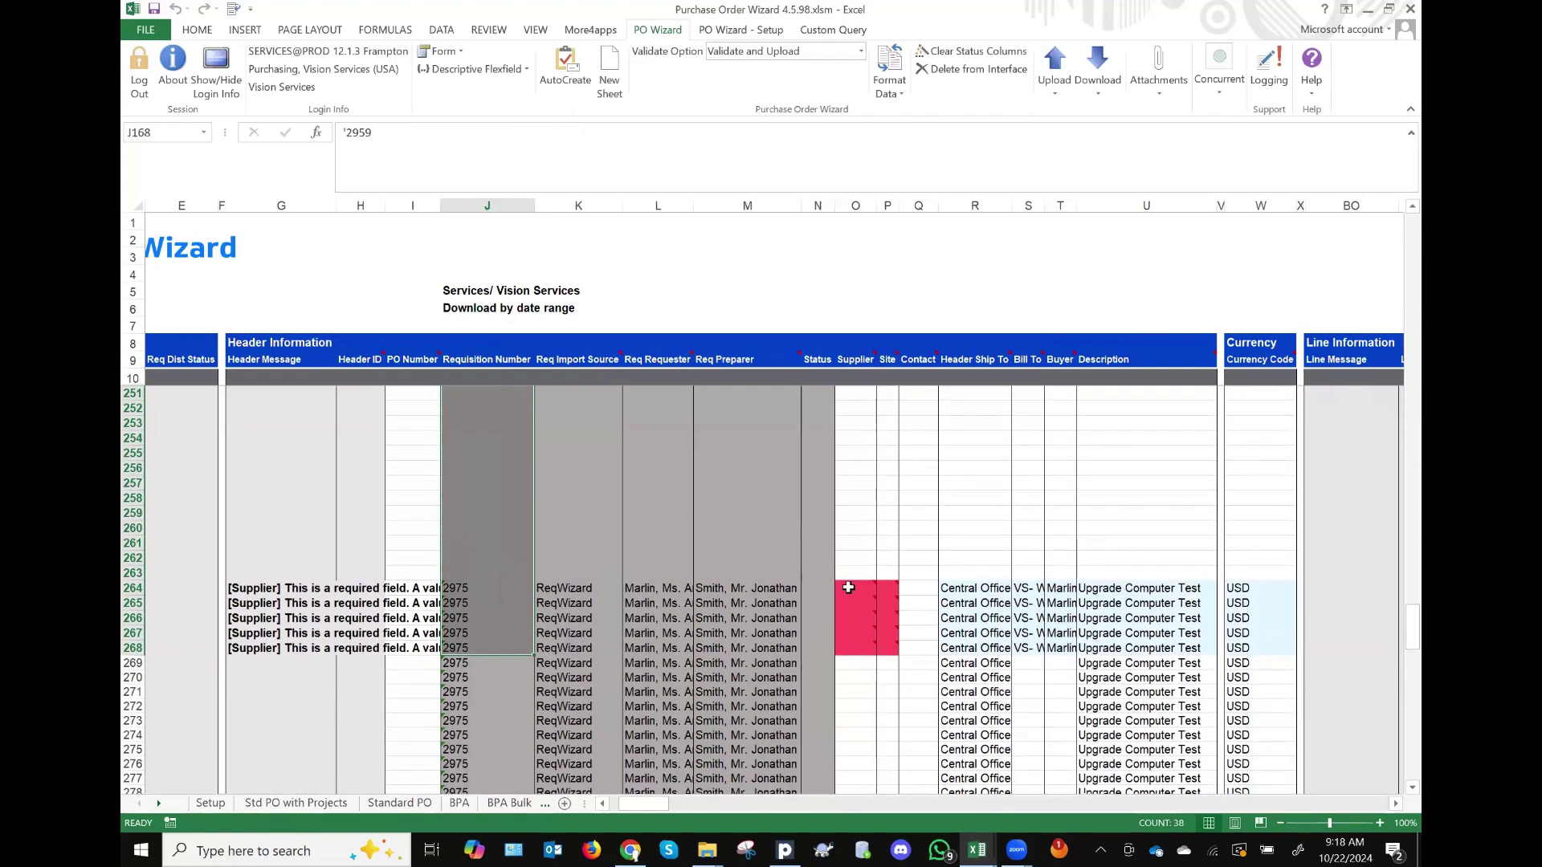
scroll(969, 633, down, 1)
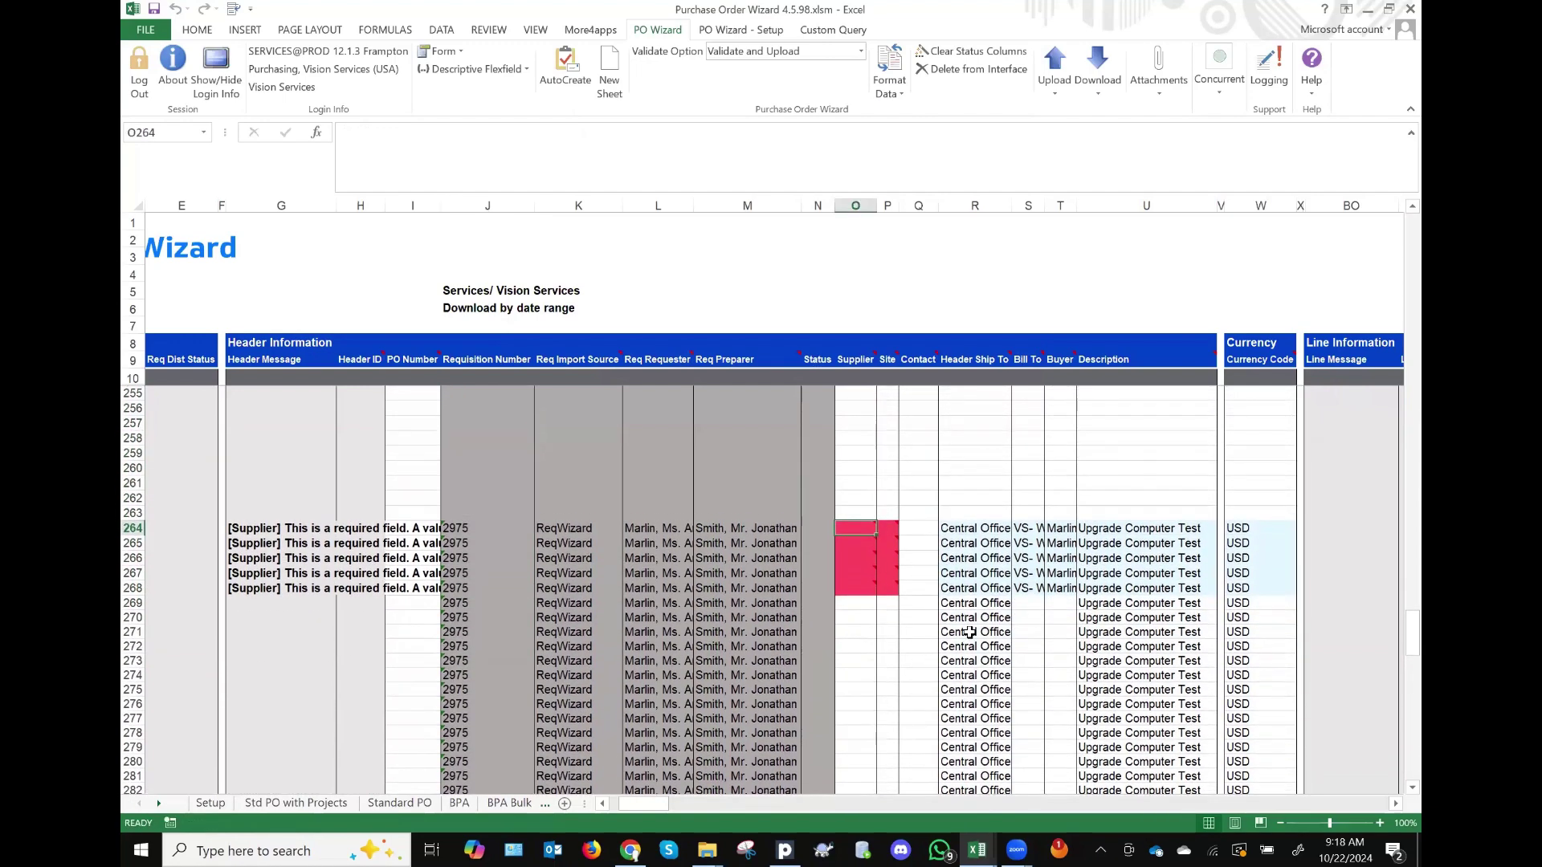
text(Dell Computers)
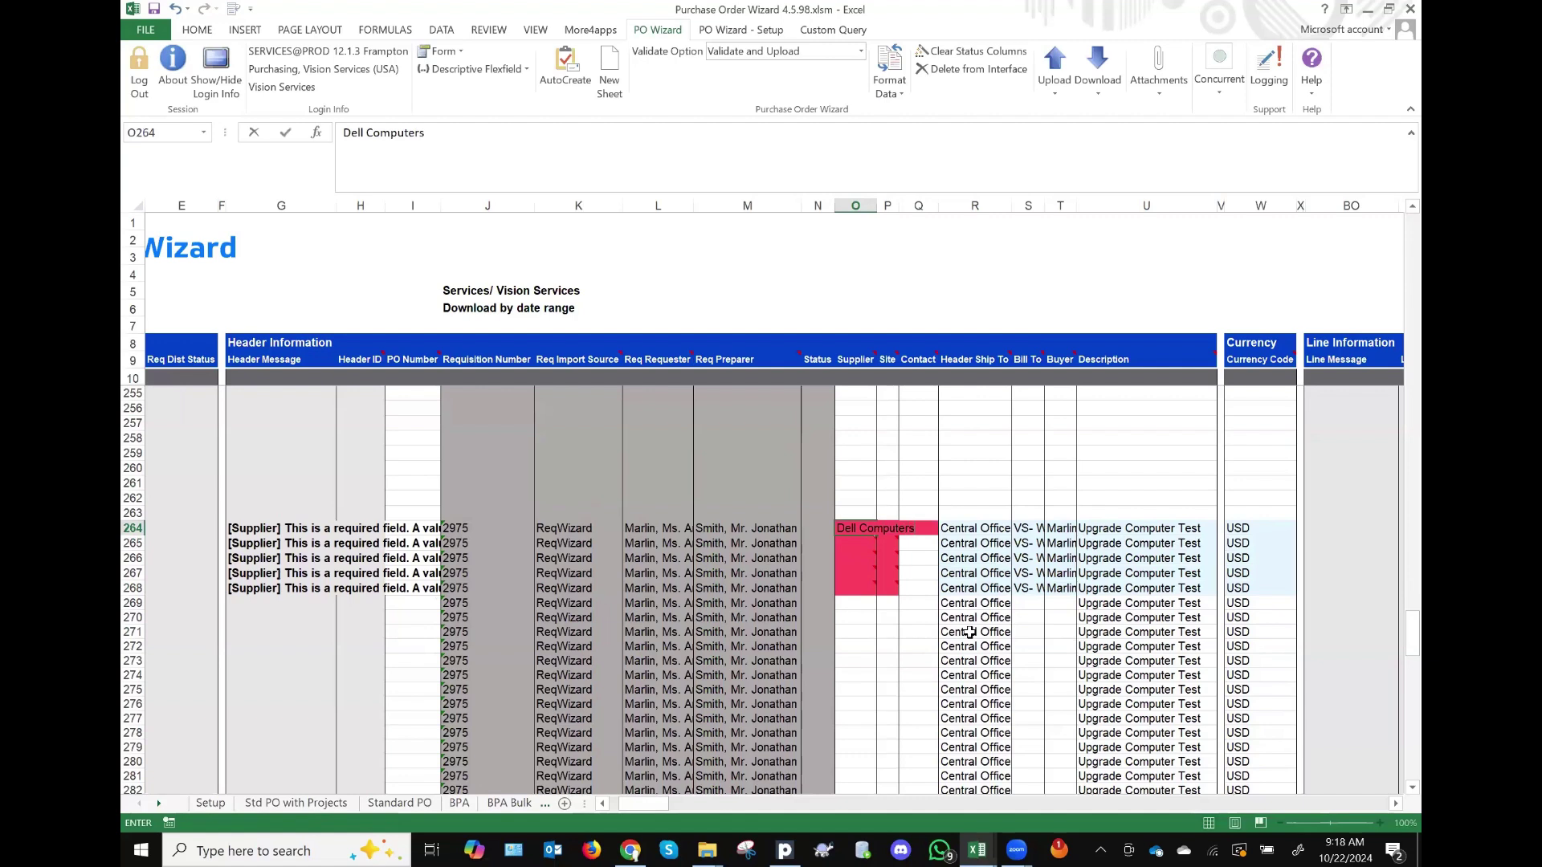
key(Tab)
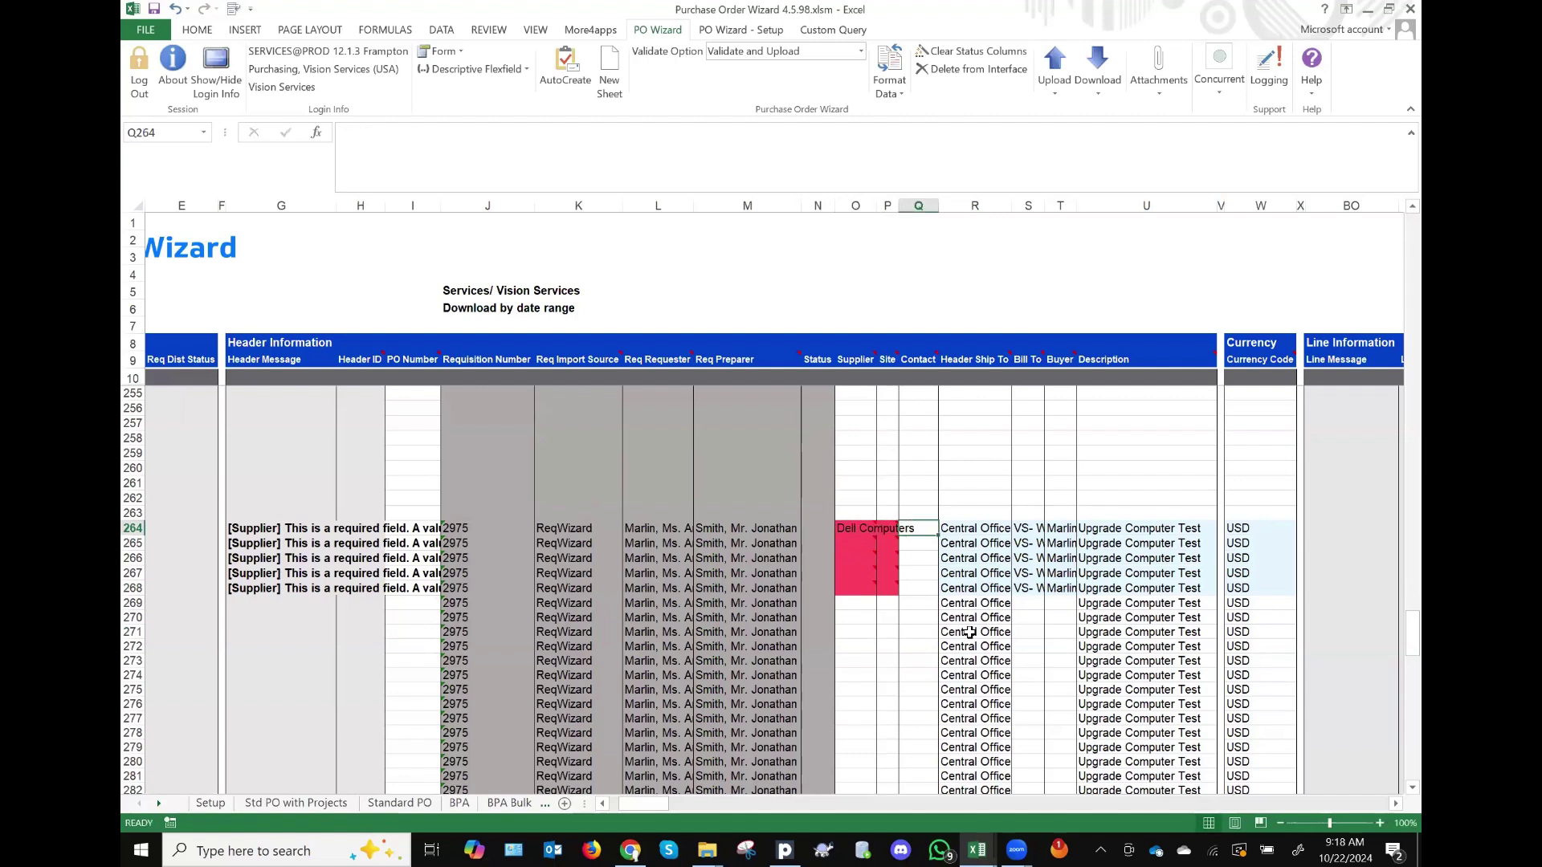
click(887, 530)
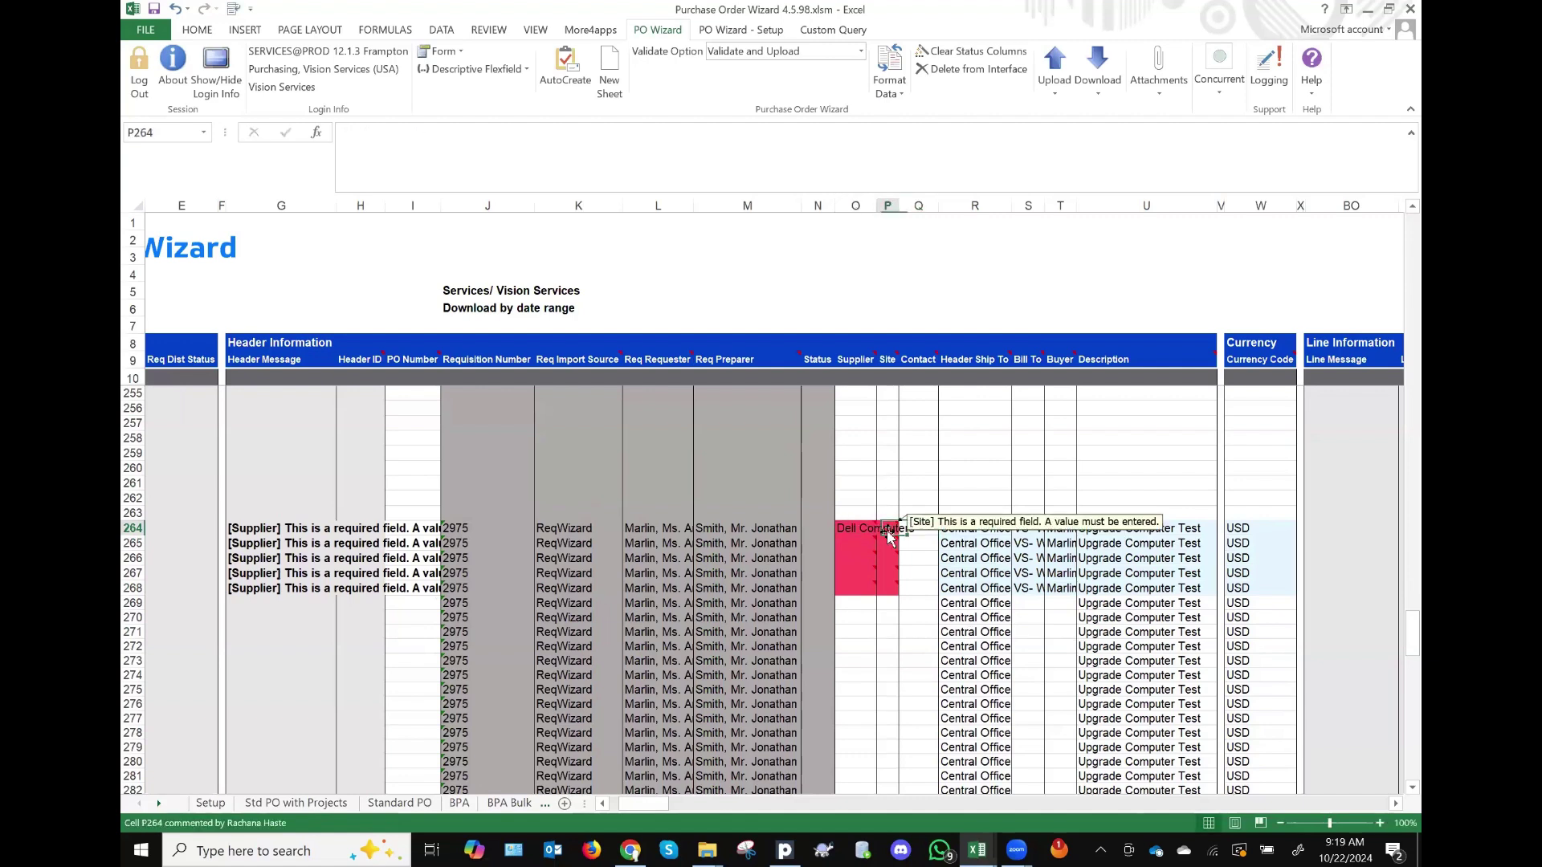
Step: Set the site to DELL in row 264's purchase order form, review the terms, currency and flexfield details, and accept the form
click(849, 528)
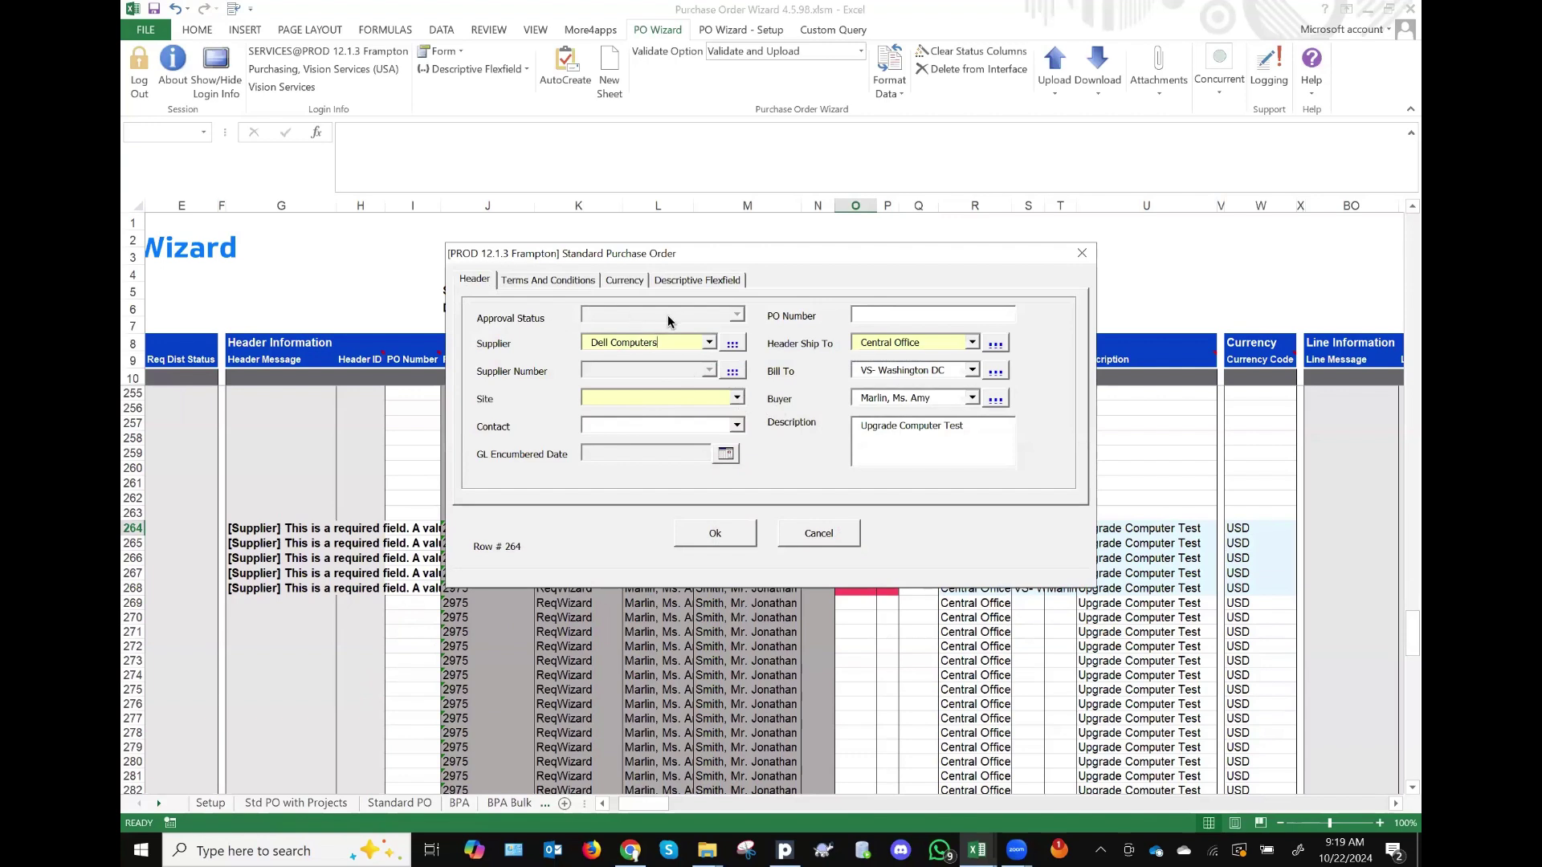
click(736, 397)
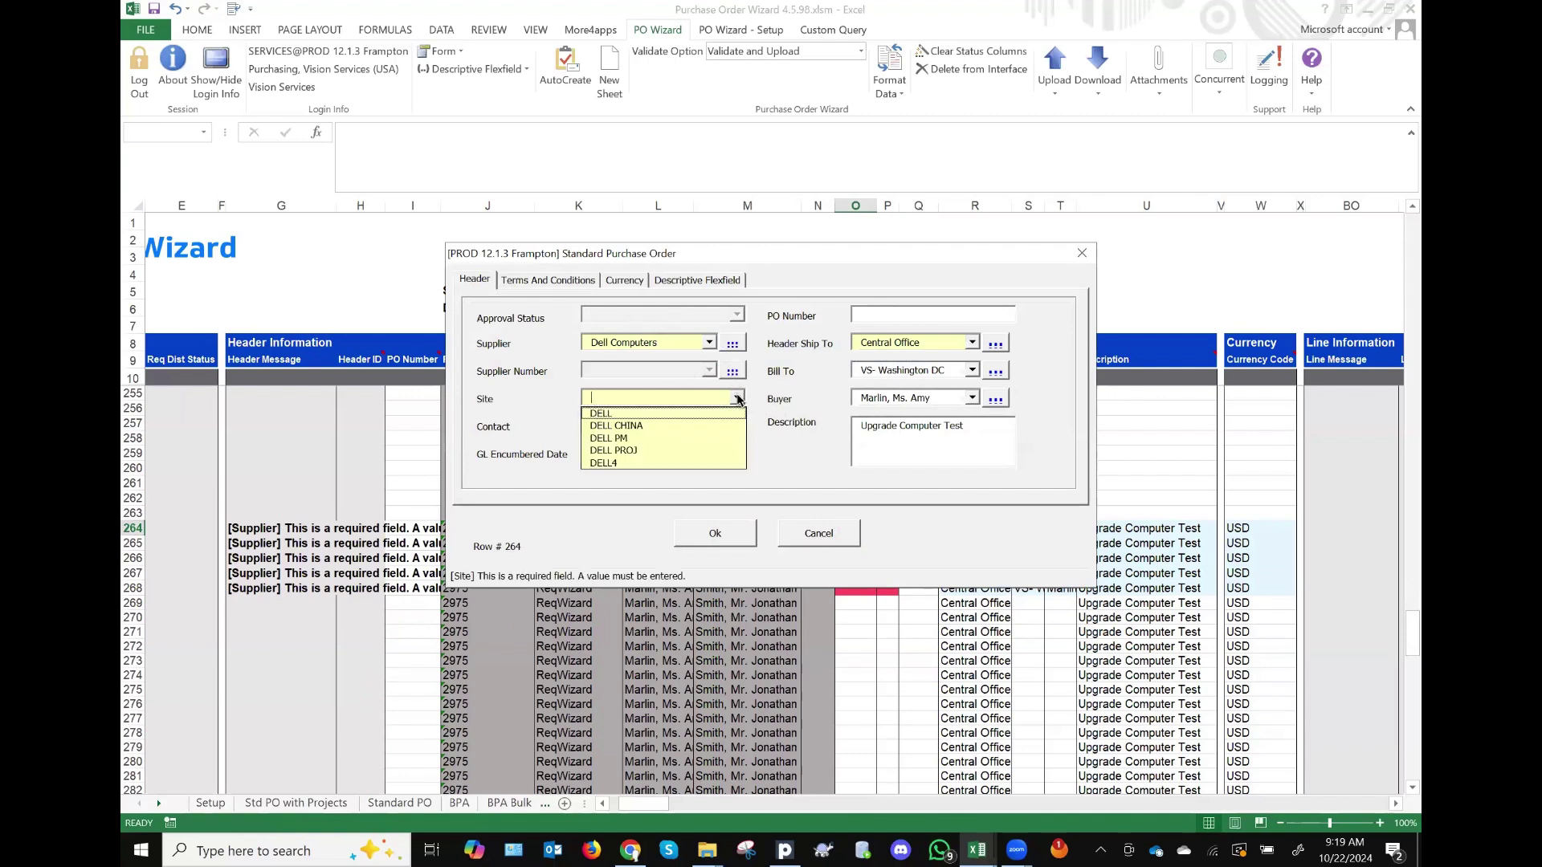
click(609, 414)
click(547, 281)
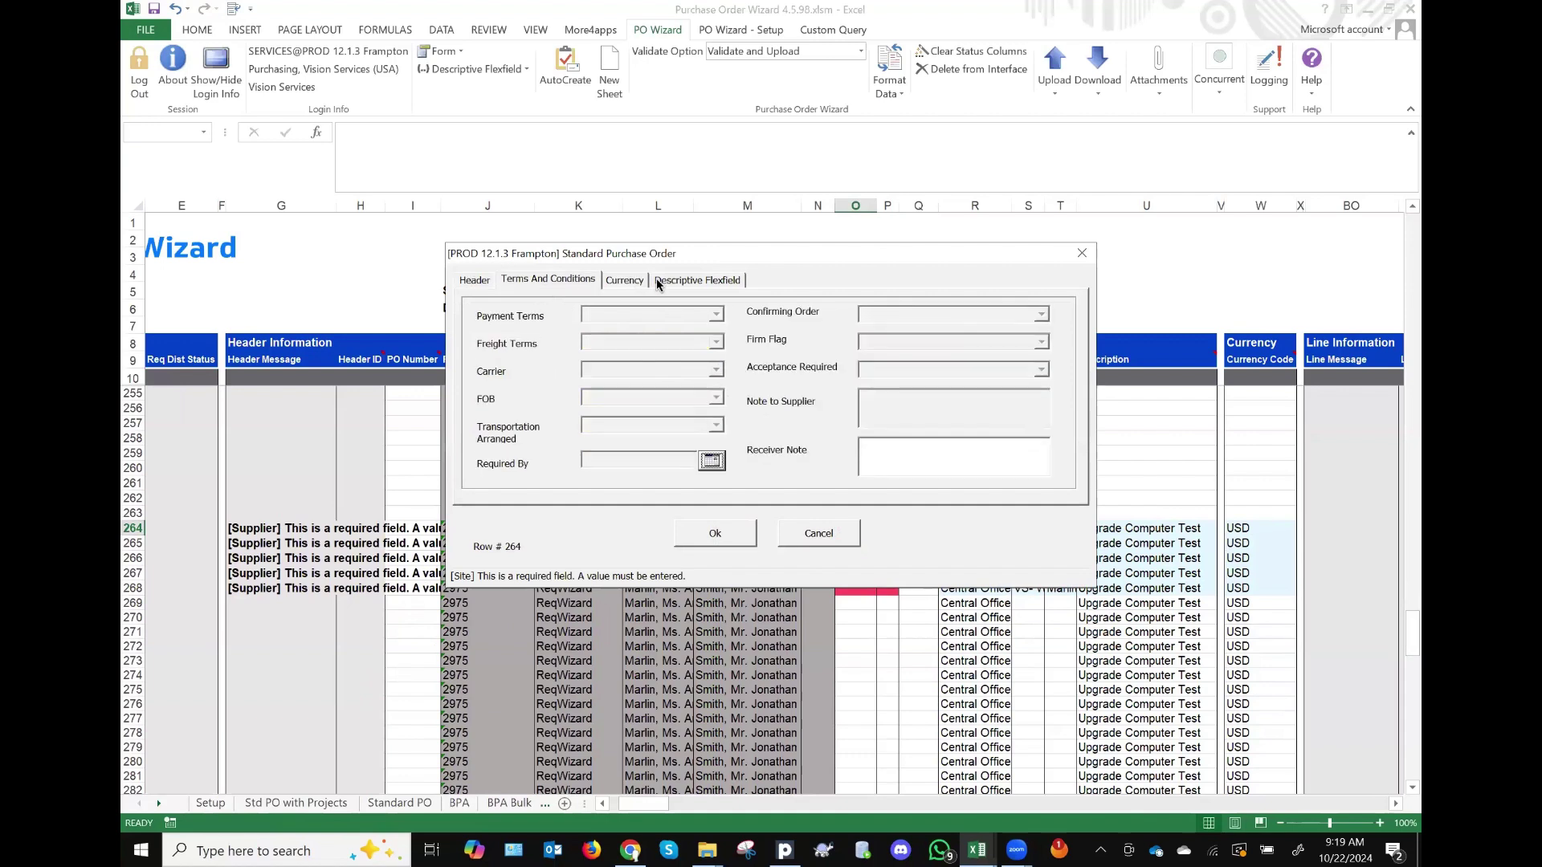
click(626, 280)
click(695, 280)
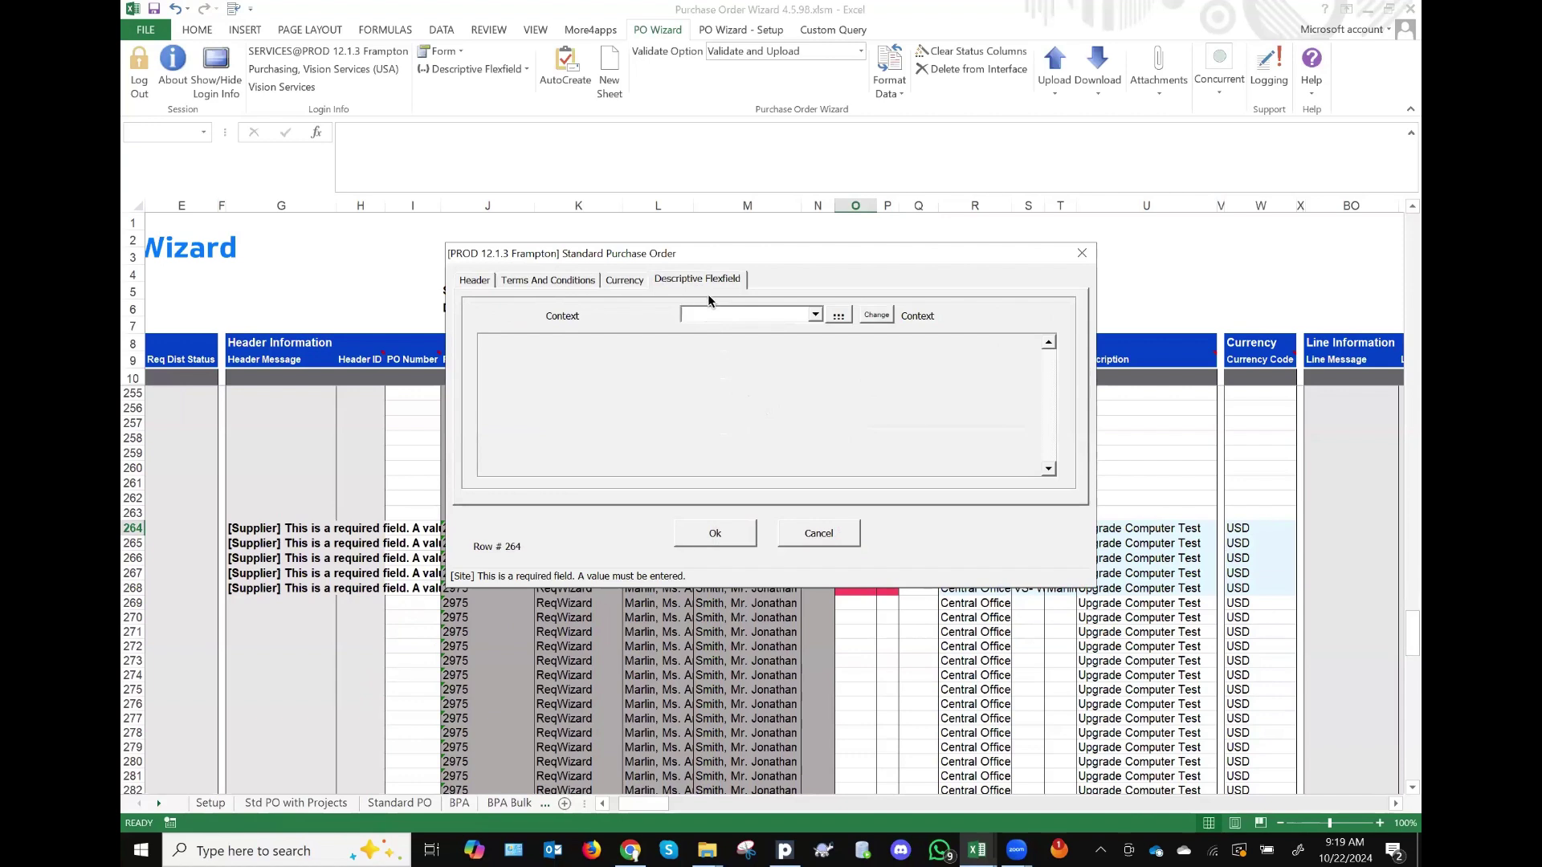
key(ctrl+Tab)
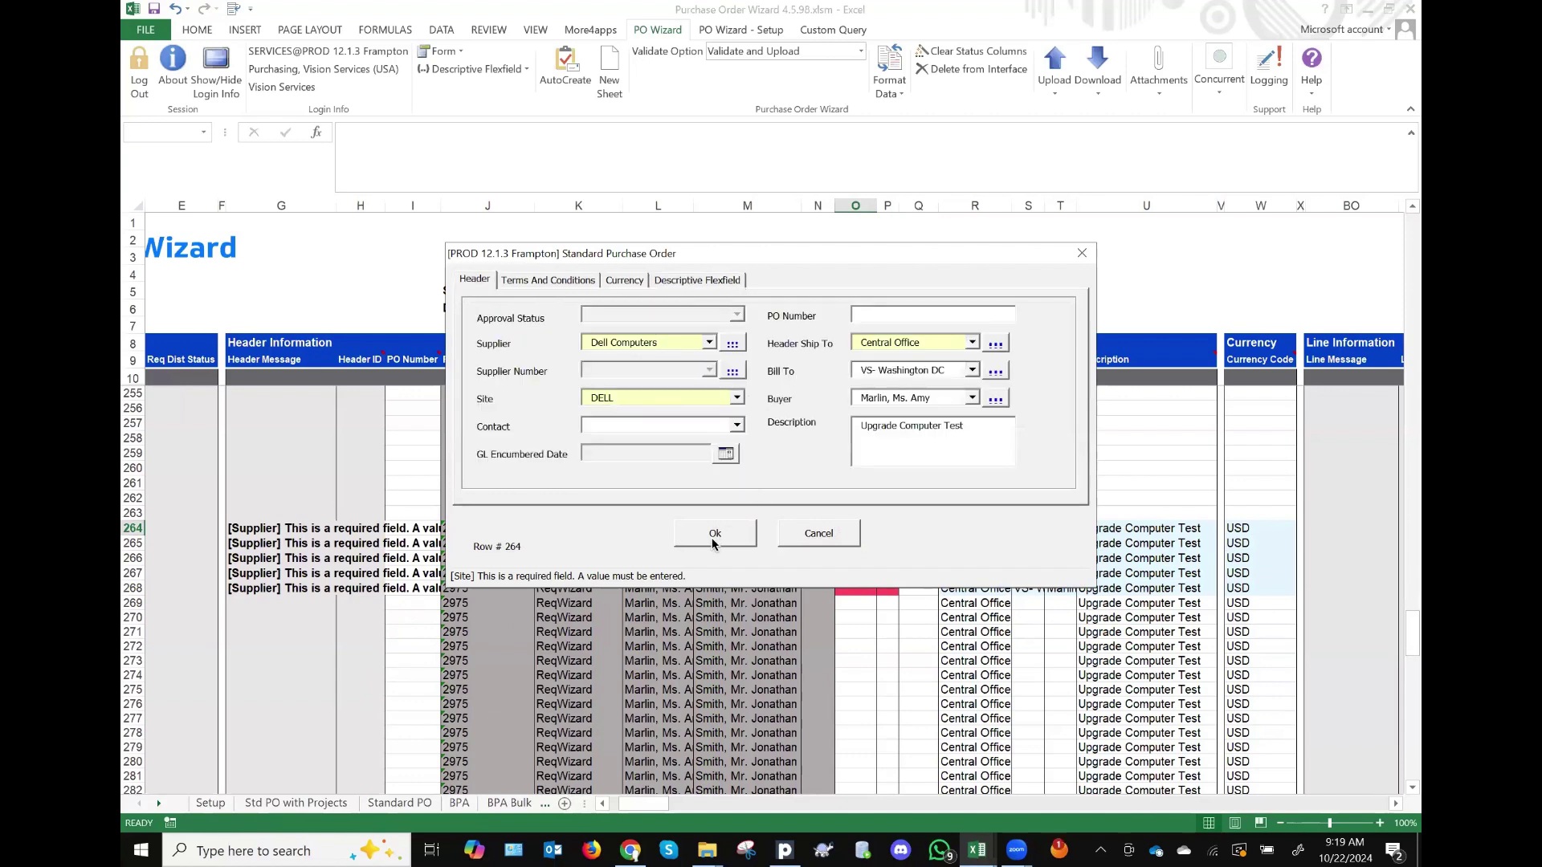
click(712, 534)
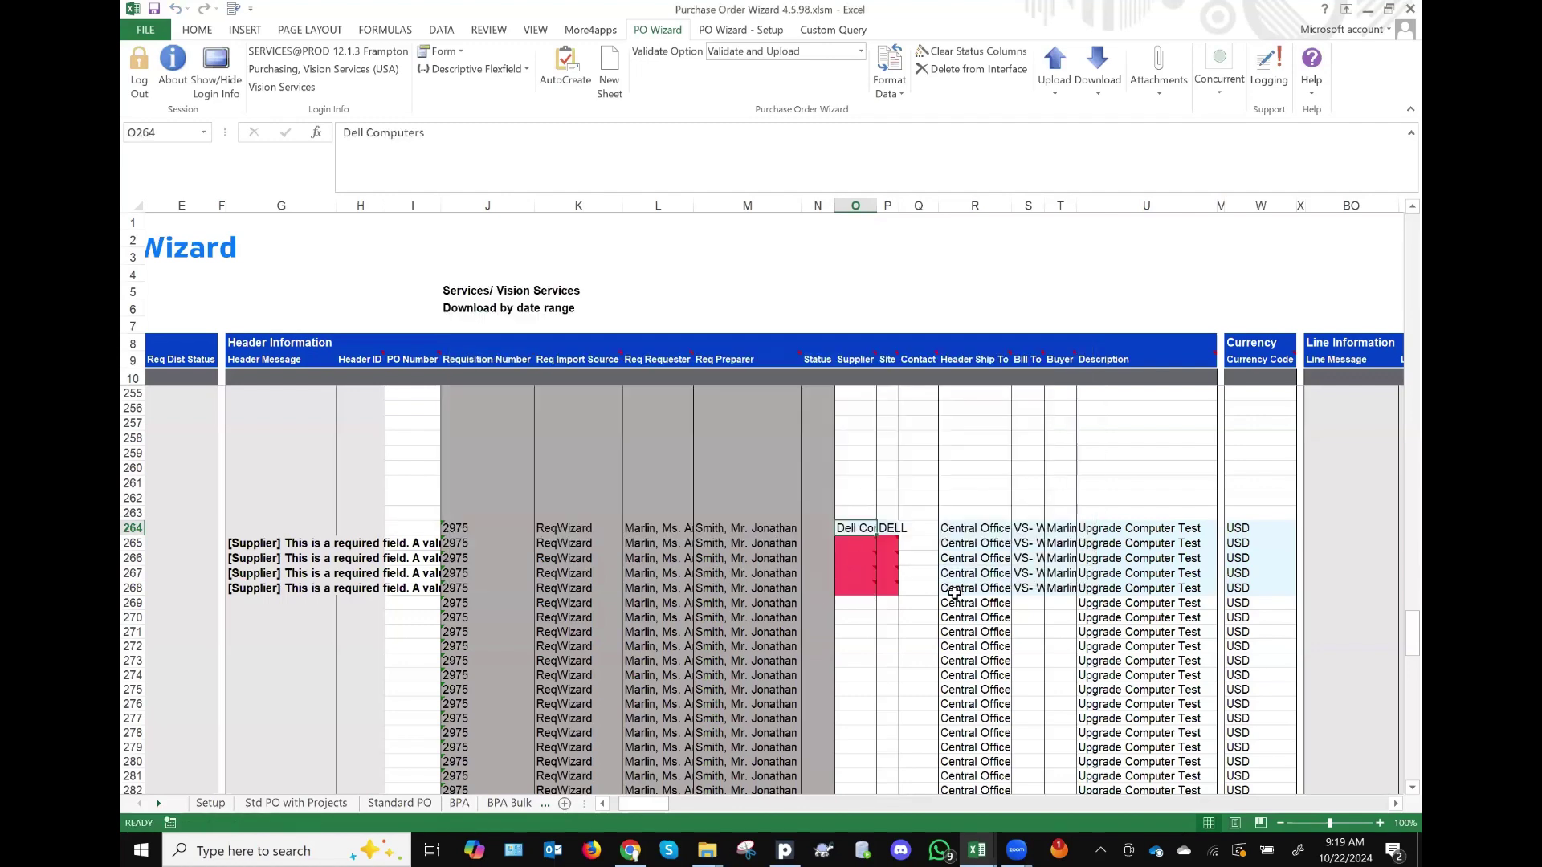
Step: Examine the line and requisition distribution columns, and check the supplier and site columns of the header rows down to row 329
scroll(947, 593, right, 5)
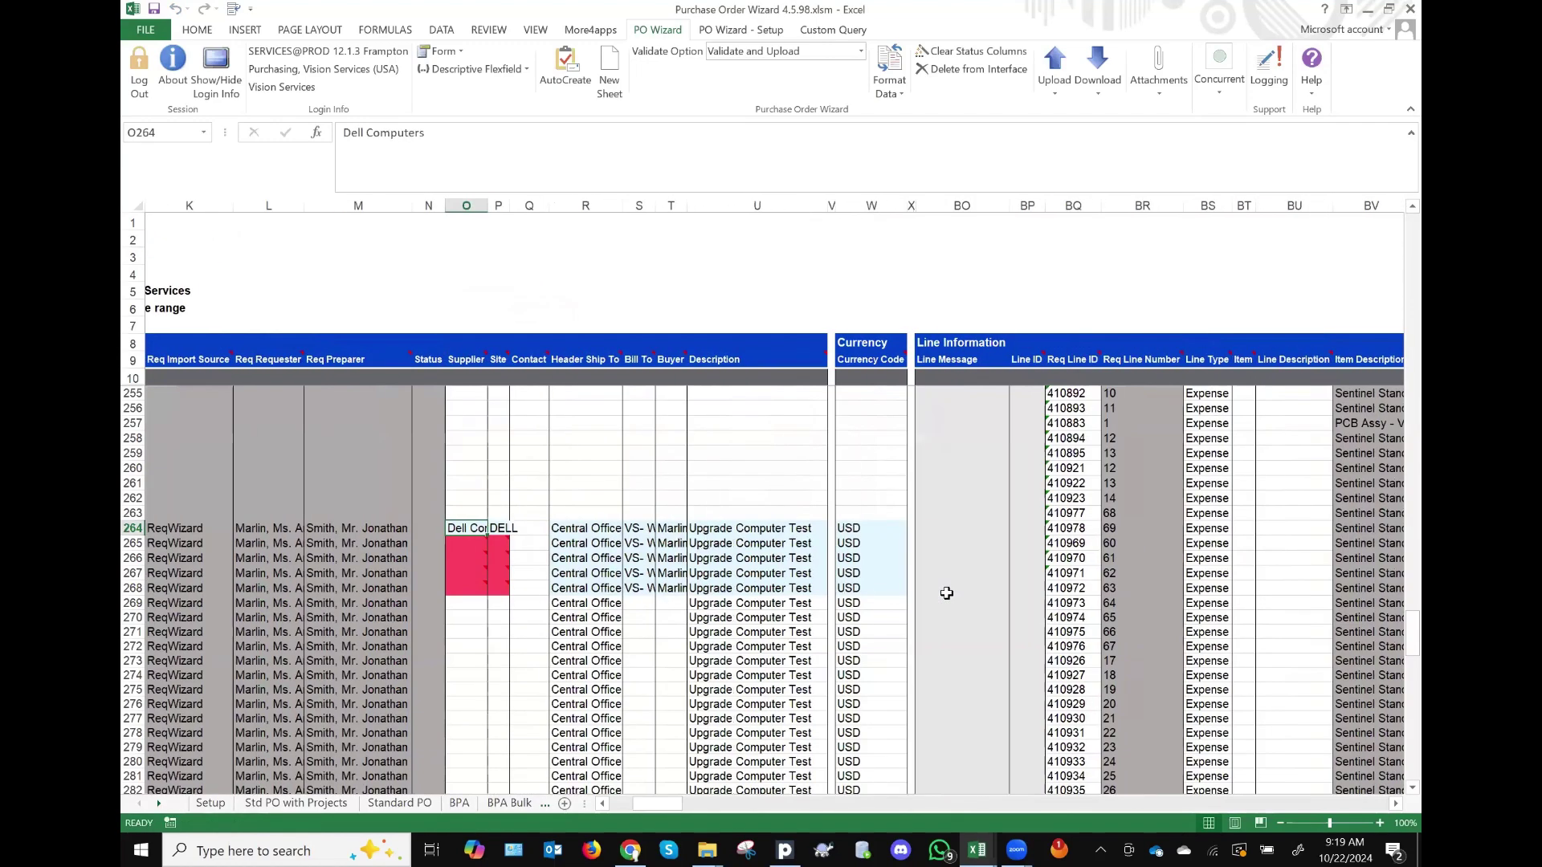
scroll(947, 593, right, 8)
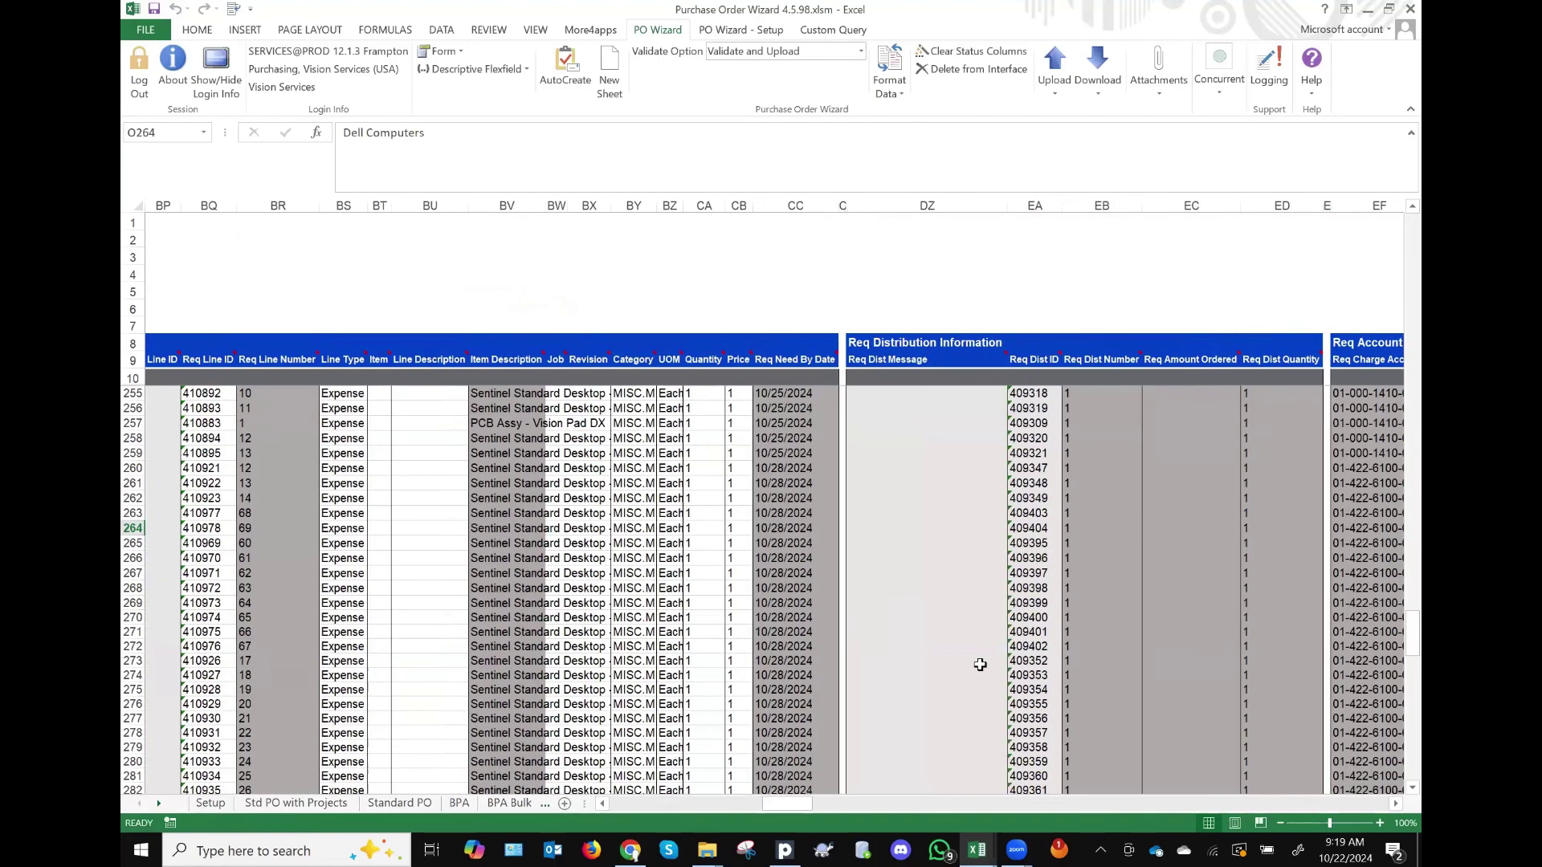
scroll(979, 664, left, 13)
scroll(980, 665, down, 7)
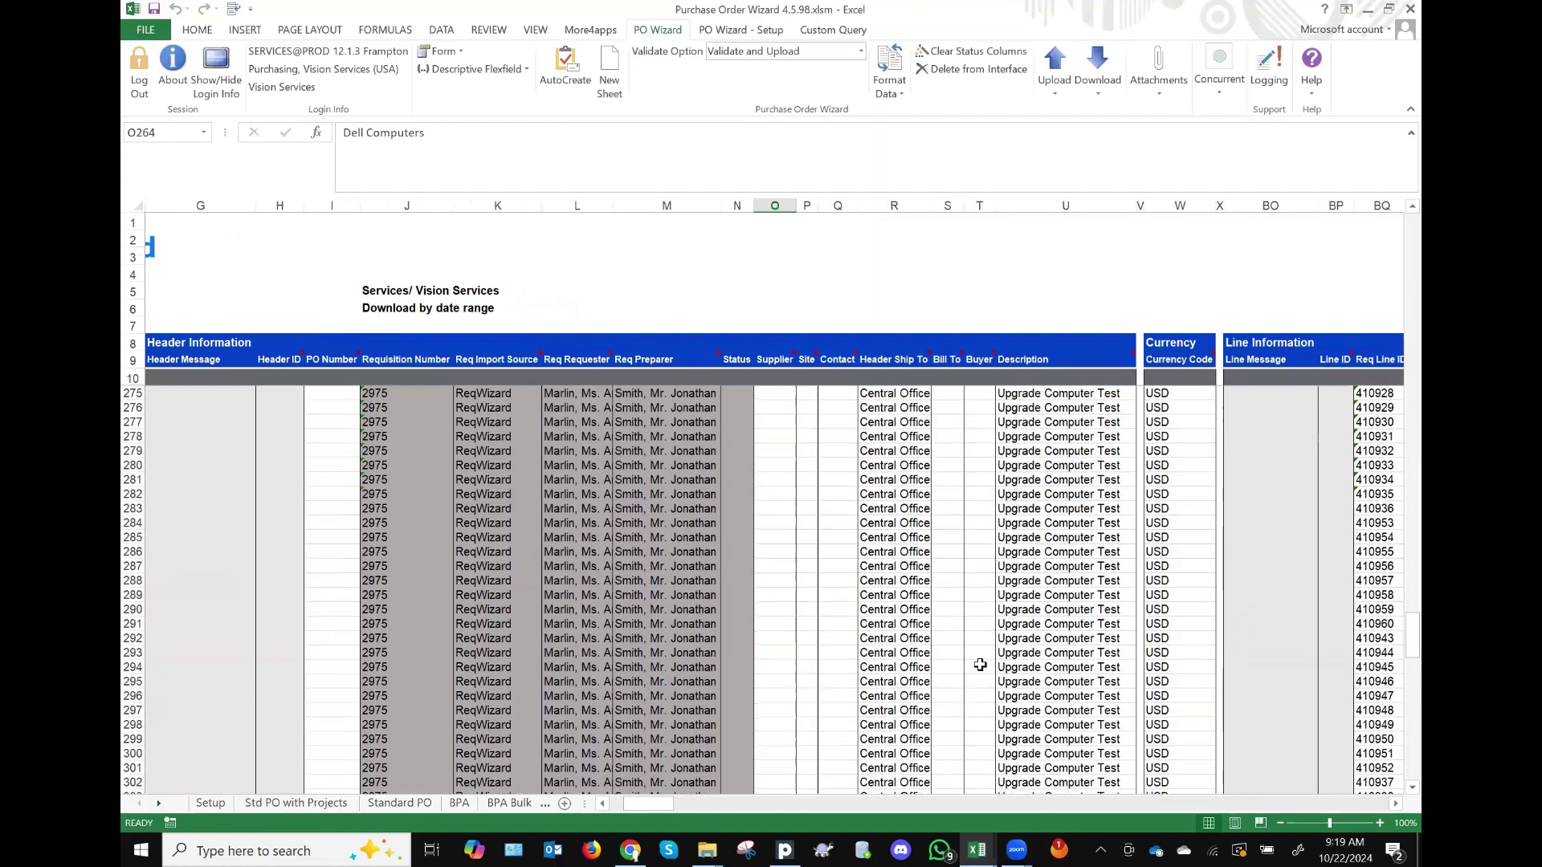
scroll(980, 665, down, 18)
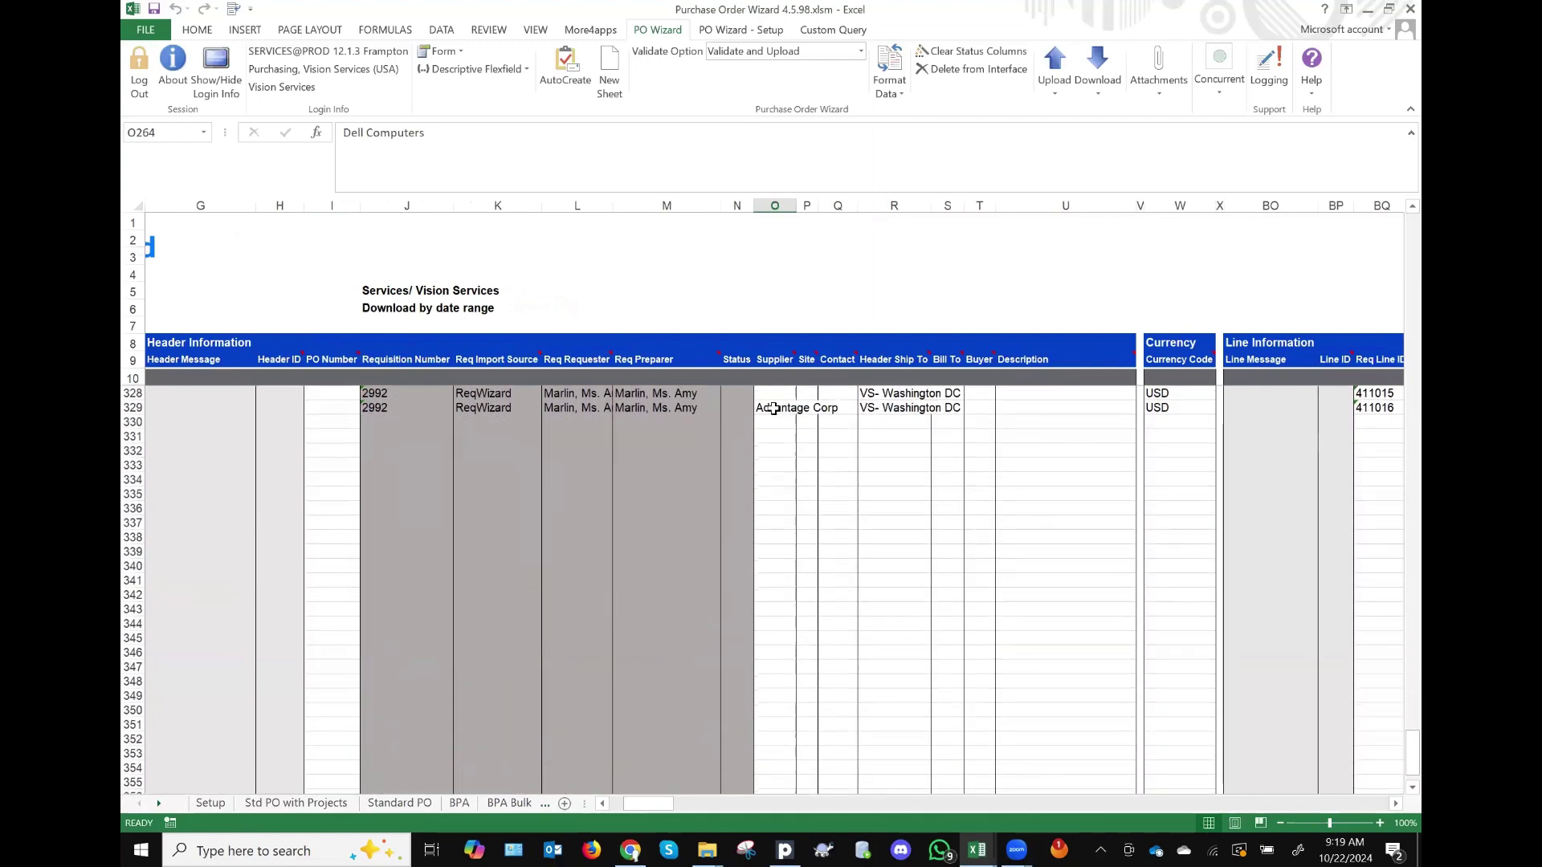
drag(773, 409, 833, 653)
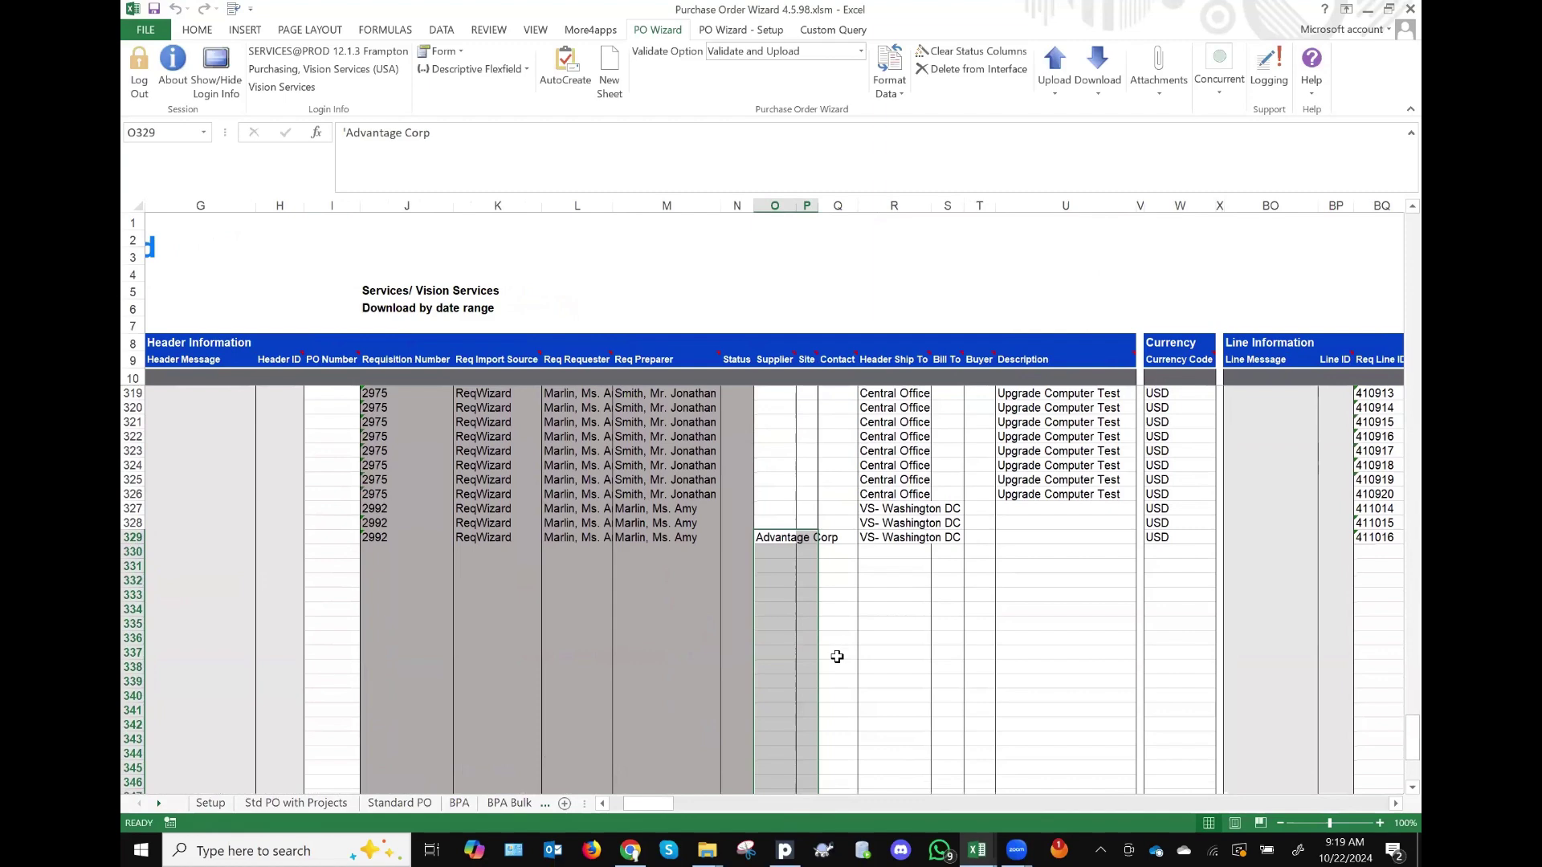
scroll(837, 656, up, 7)
scroll(837, 657, up, 18)
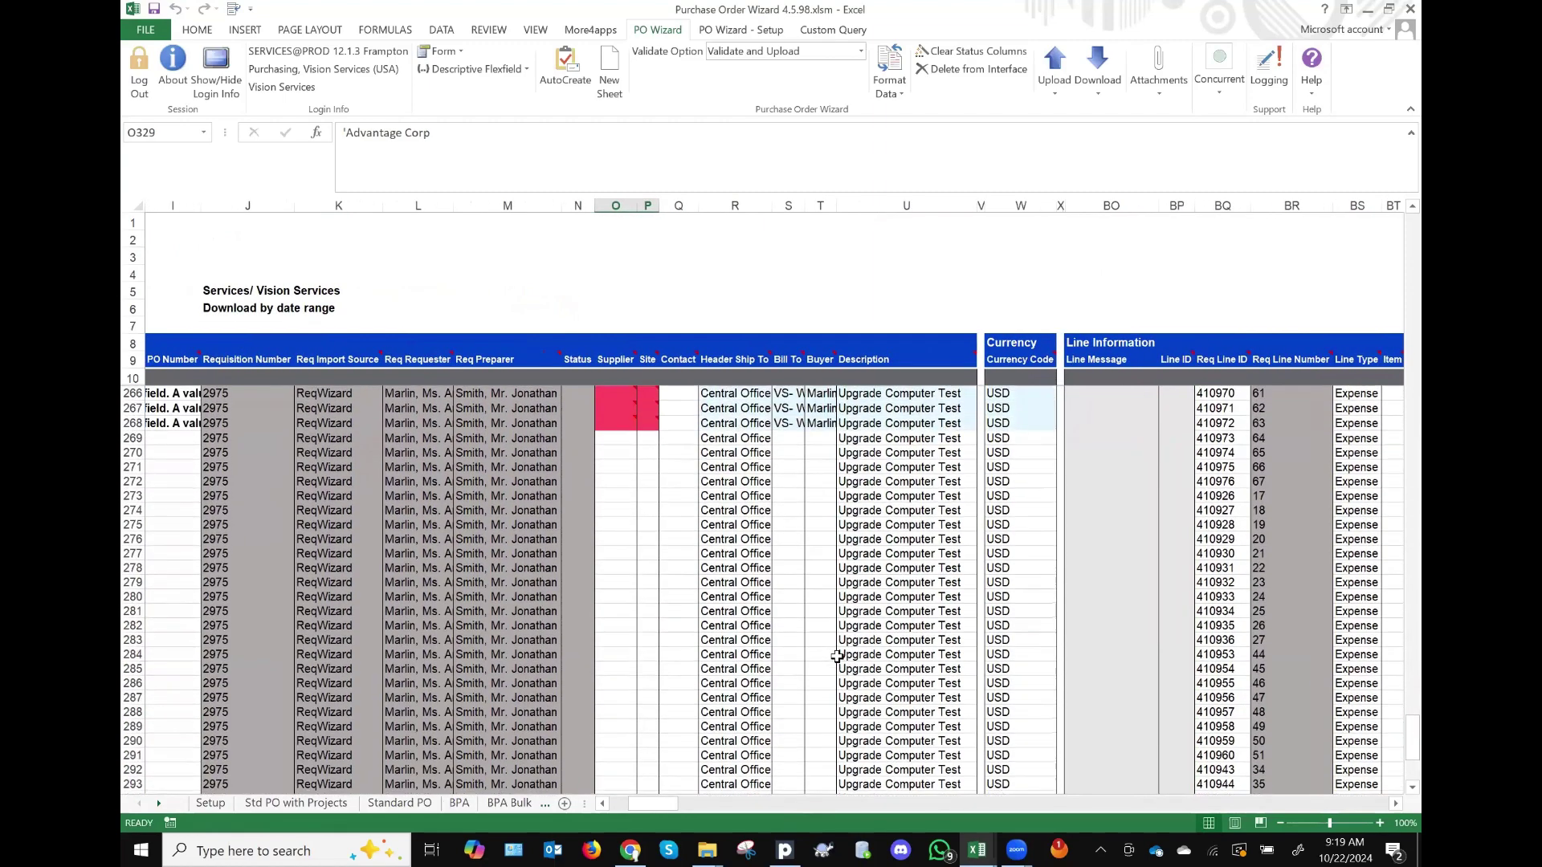
Step: Upload only rows 226 to 264, ending at the Dell Computers header, and close the processing window
click(615, 677)
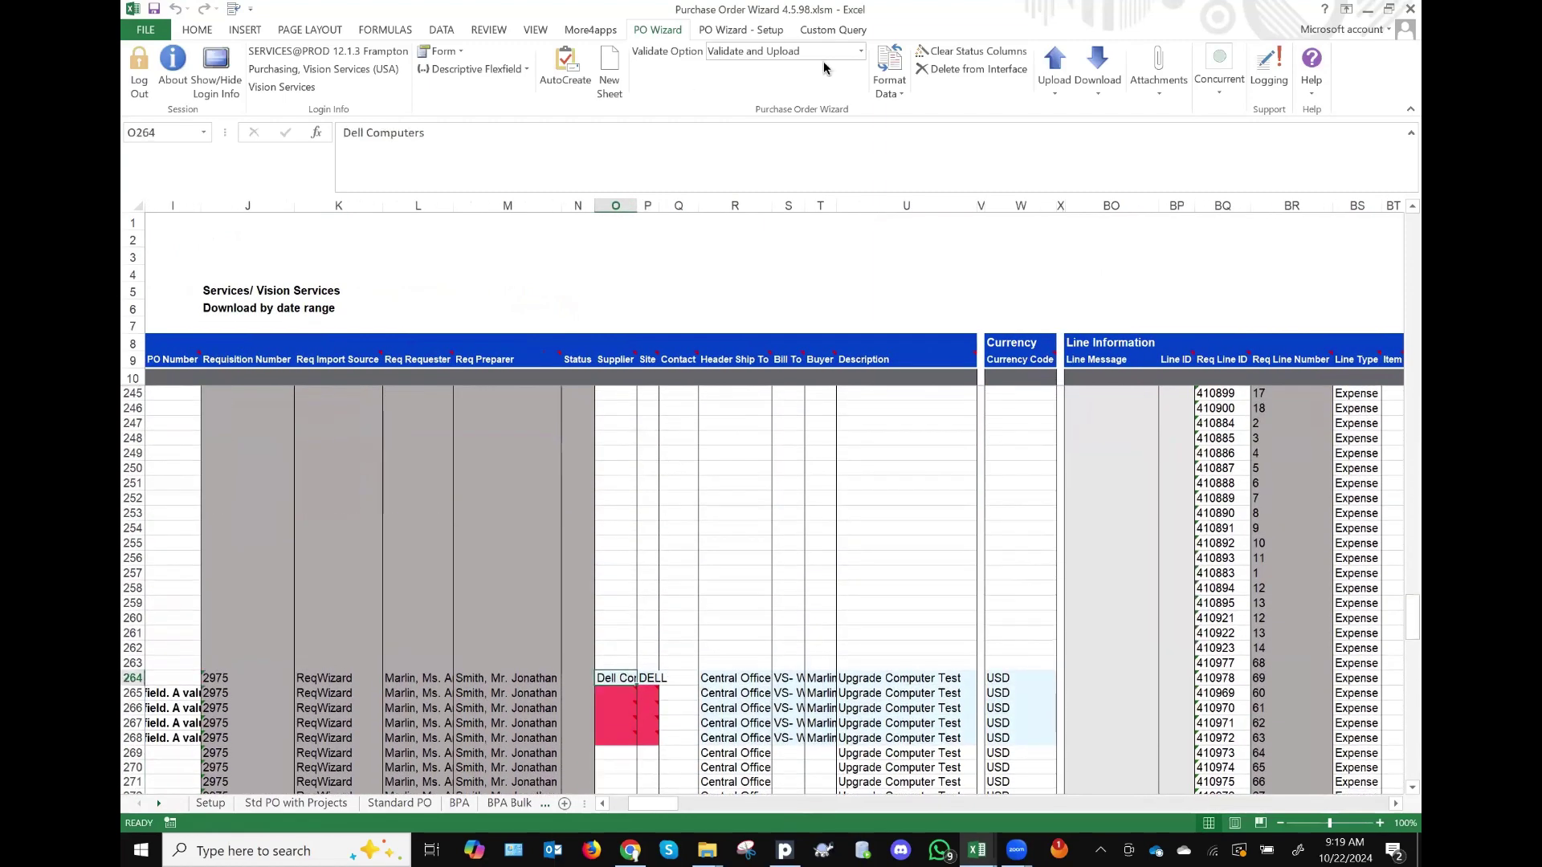
key(ctrl+shift+Up)
click(1051, 84)
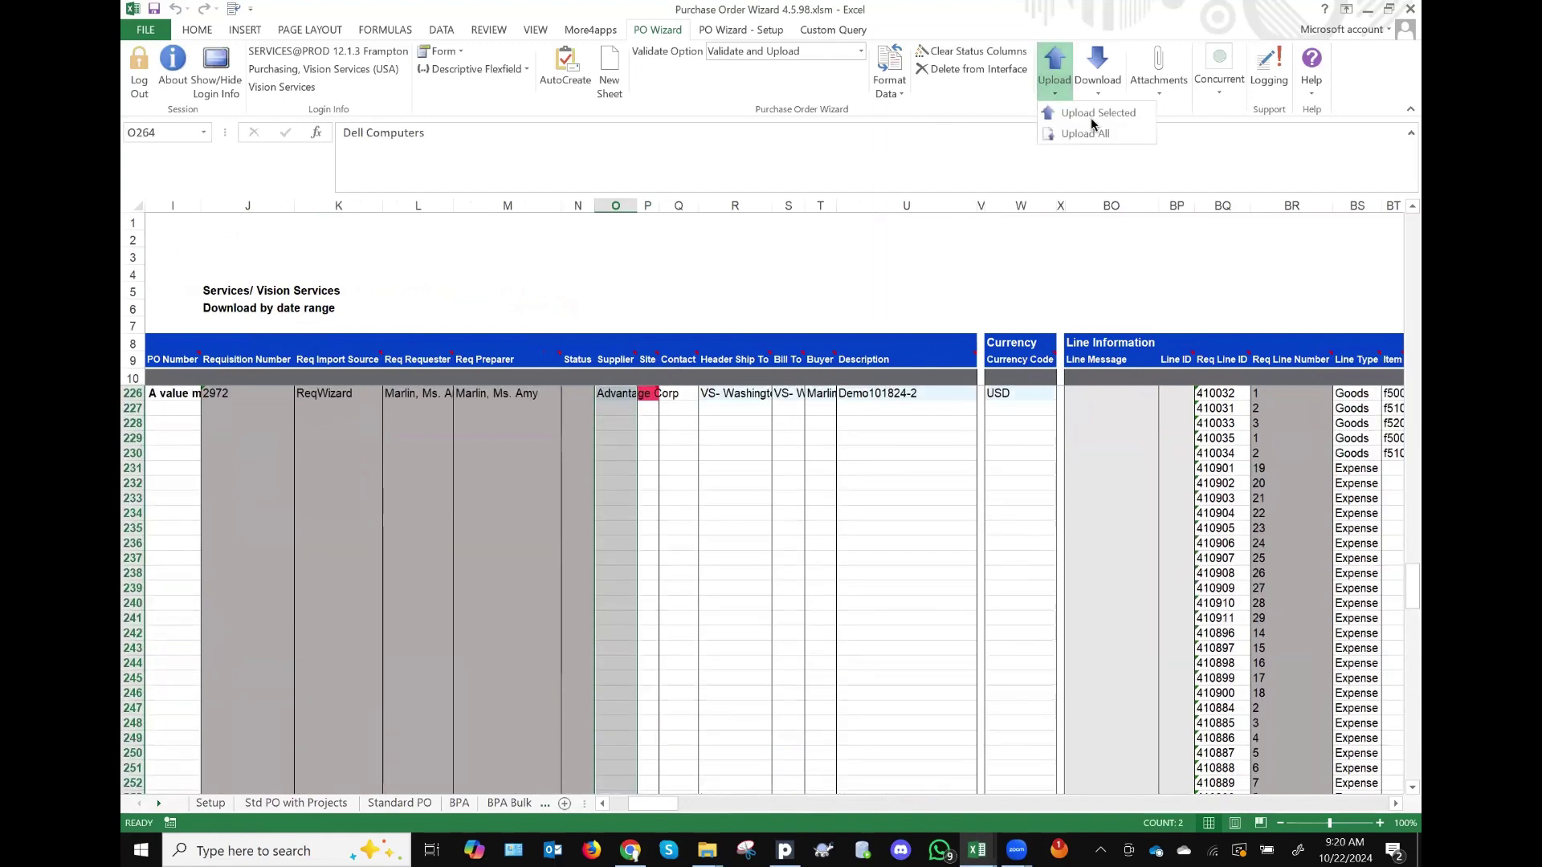
click(1095, 113)
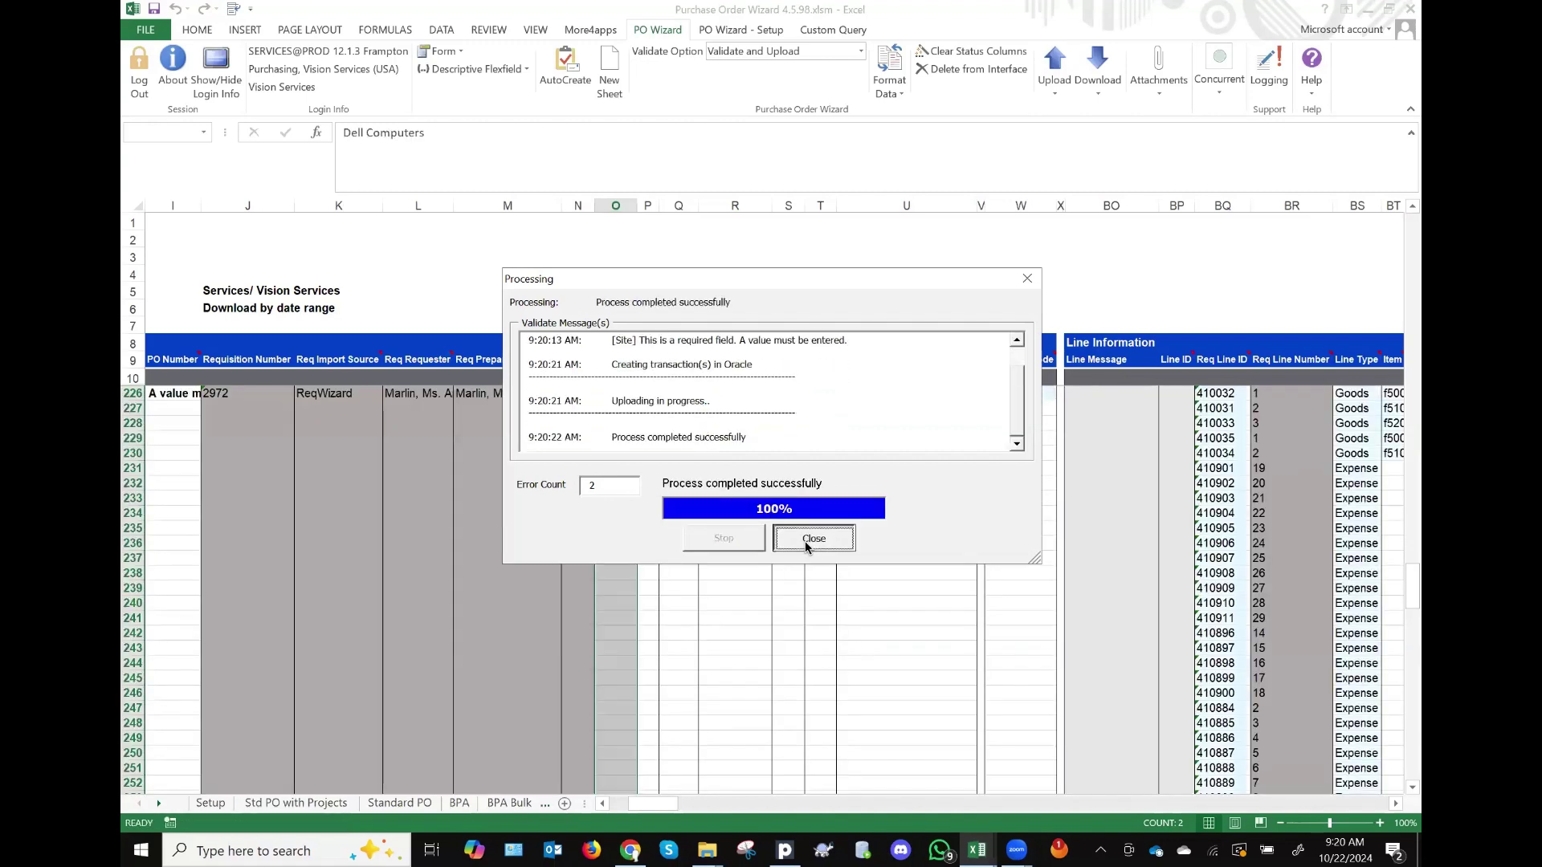
click(809, 537)
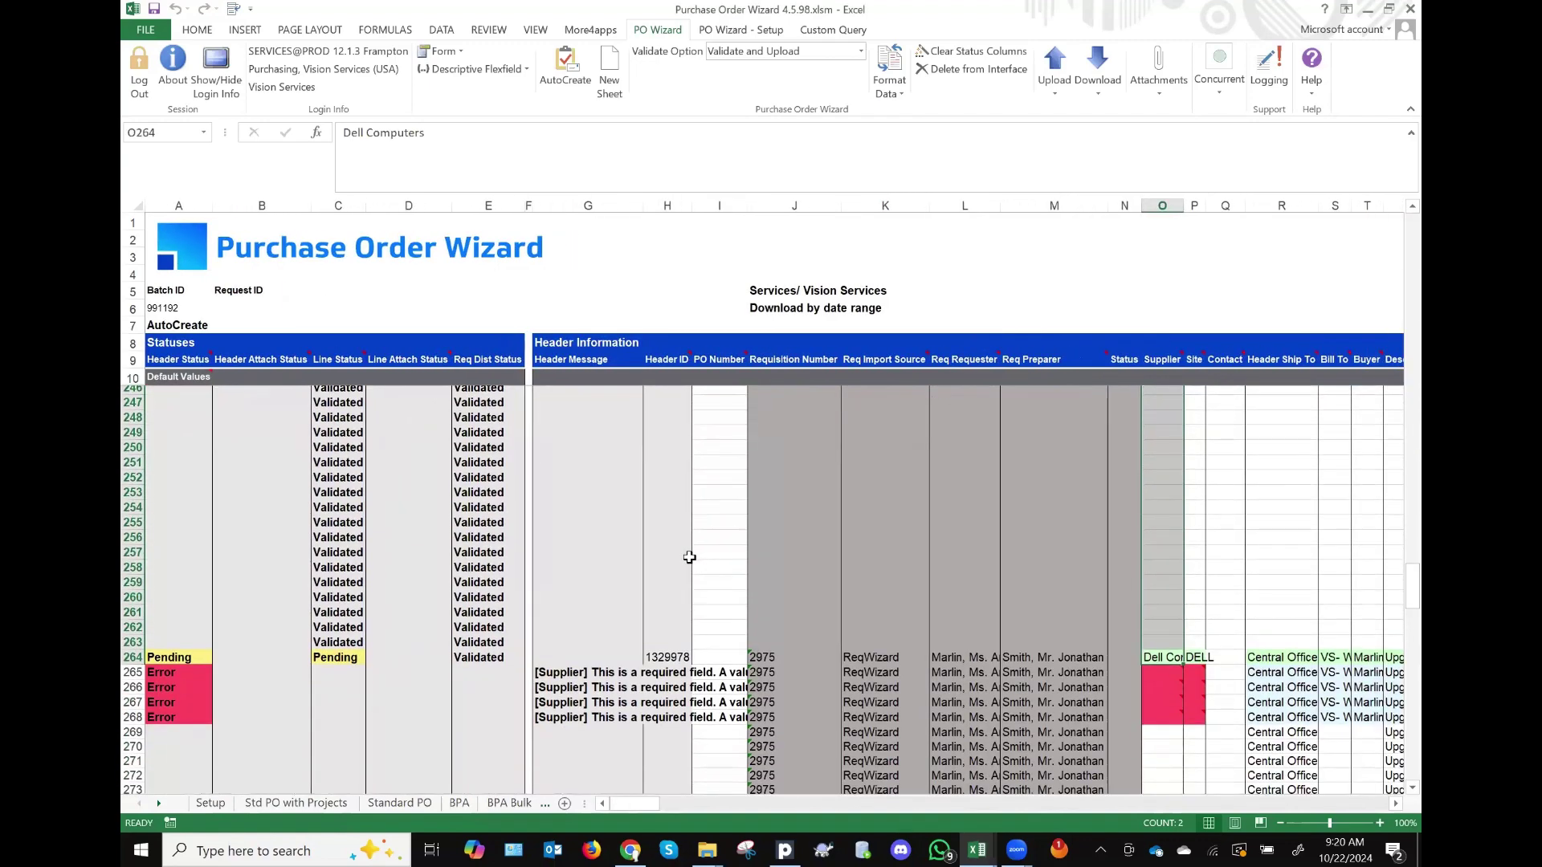
Step: Review the header, line and distribution statuses around row 264 and the remaining requisition rows below
scroll(688, 562, down, 5)
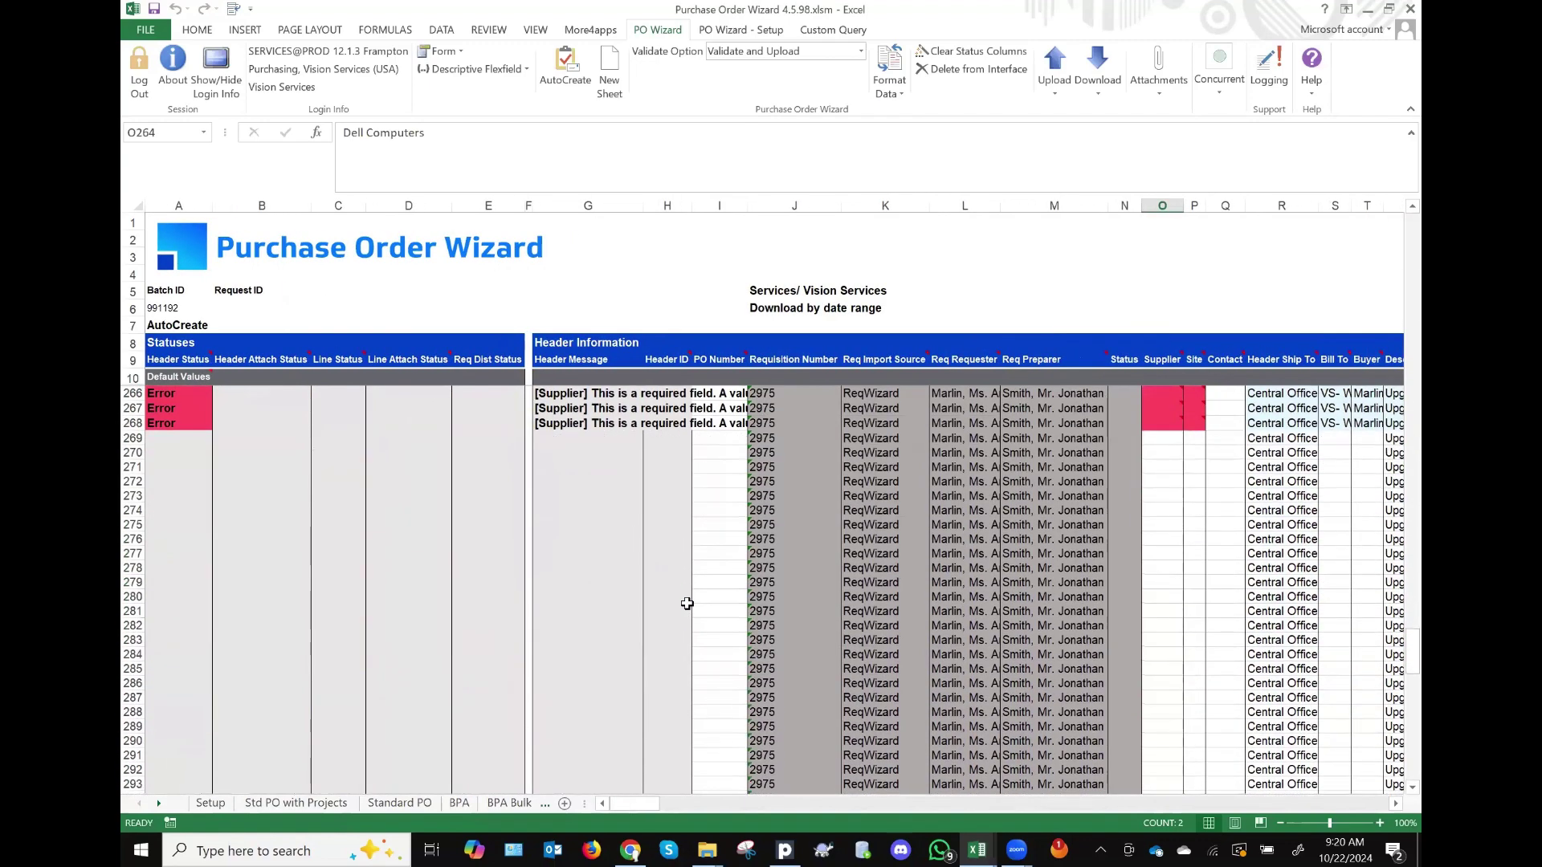
scroll(687, 604, up, 1)
scroll(690, 601, down, 9)
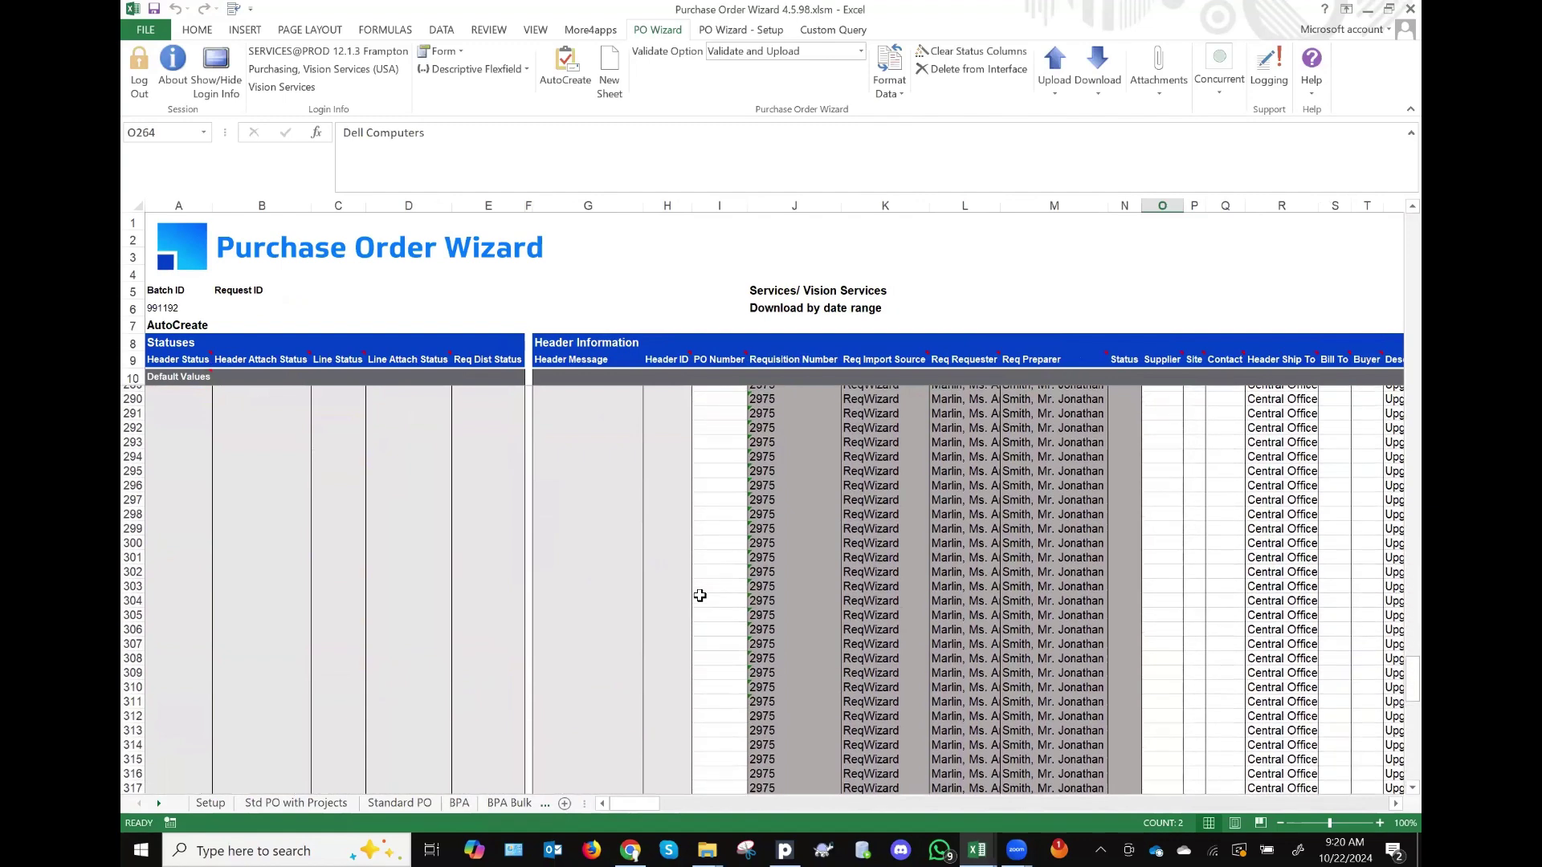
scroll(699, 595, down, 6)
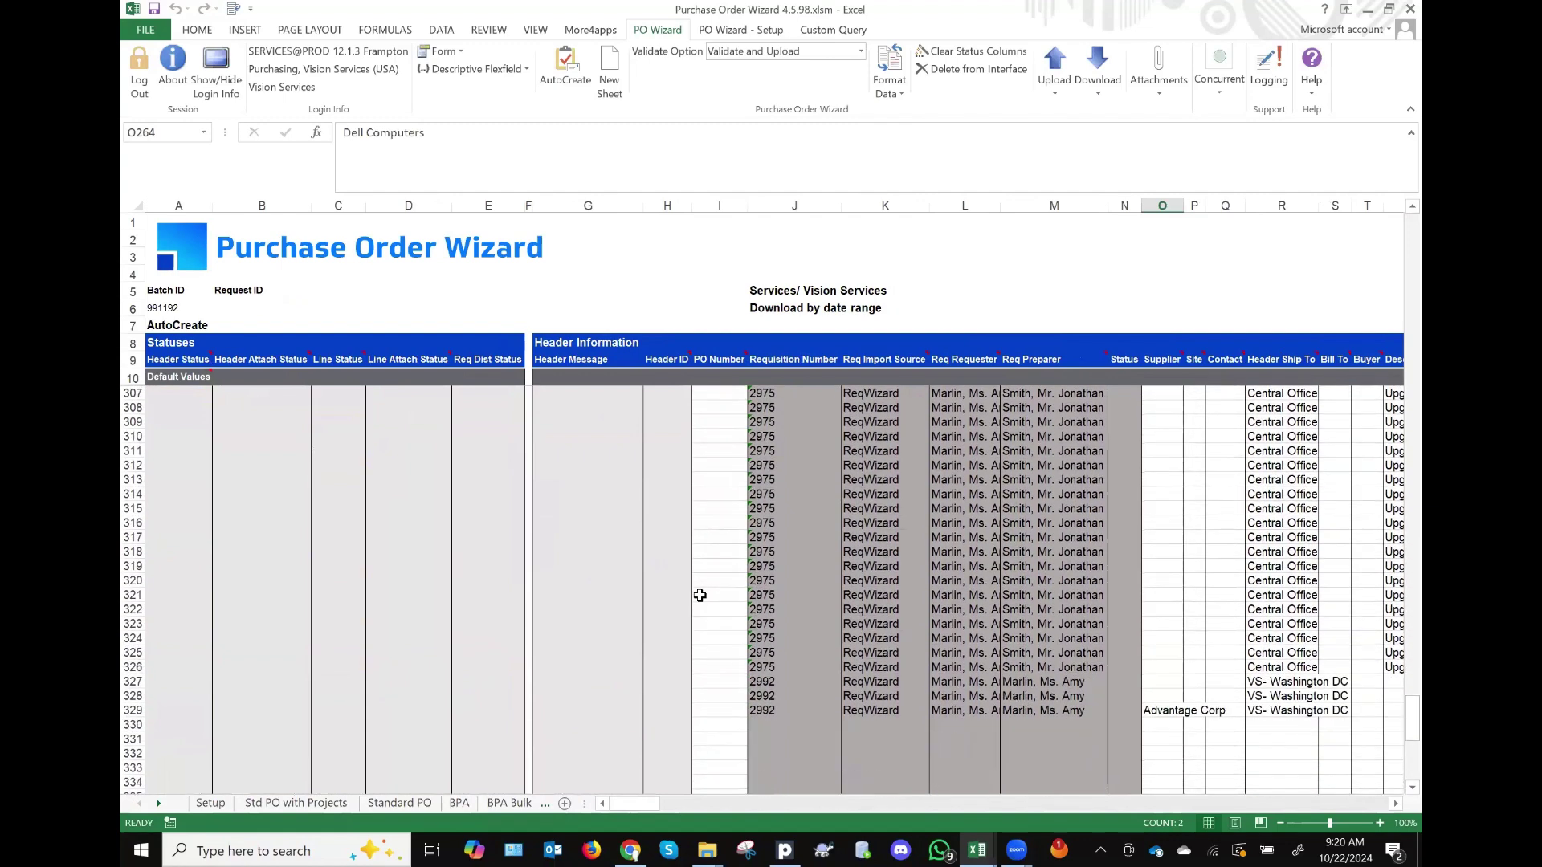
scroll(699, 595, up, 10)
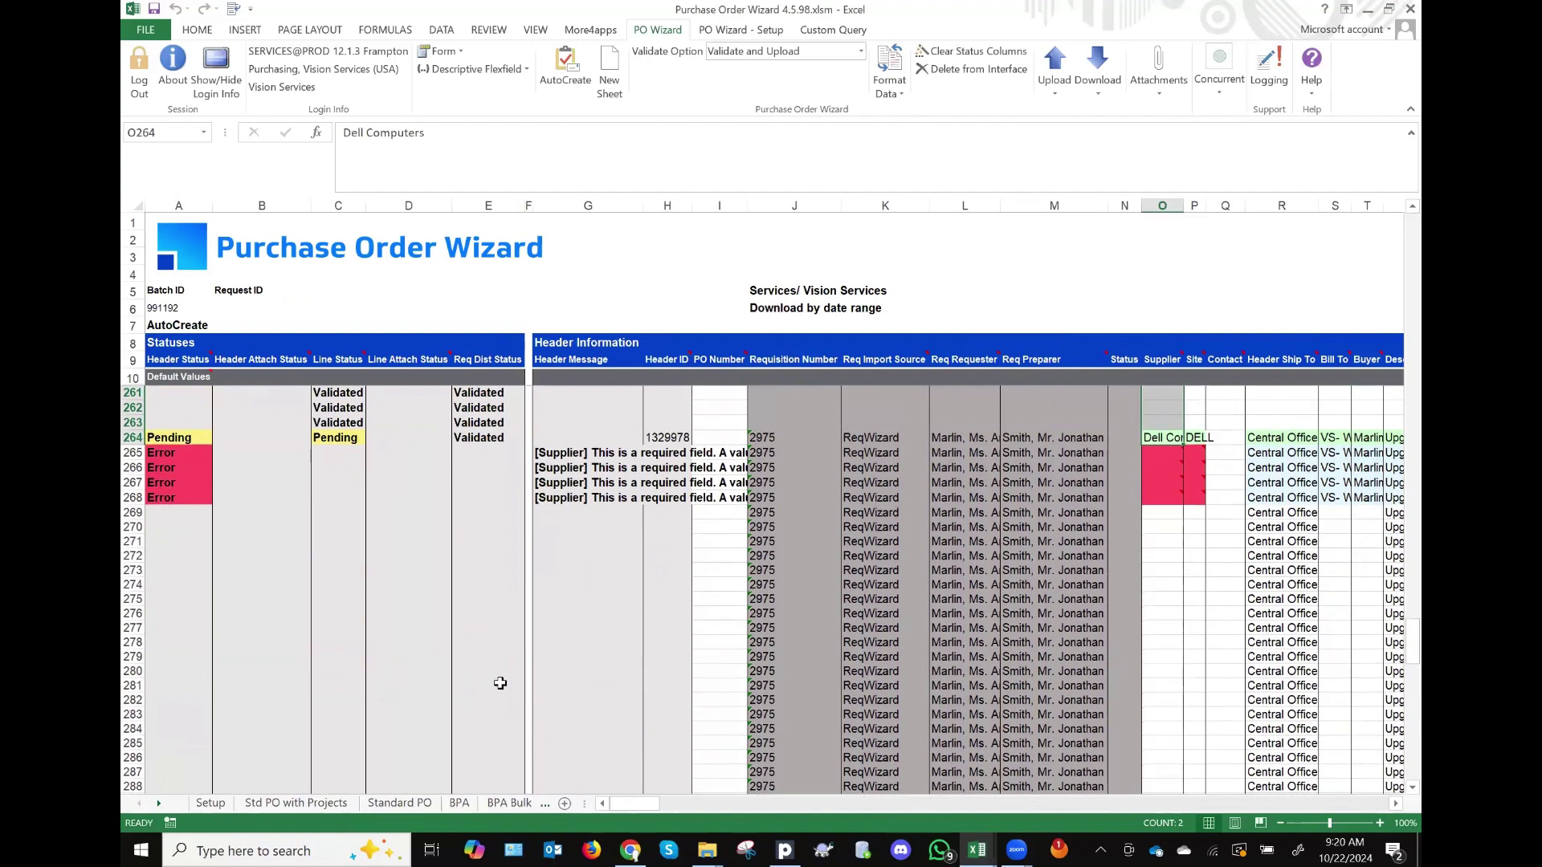
scroll(494, 683, down, 1)
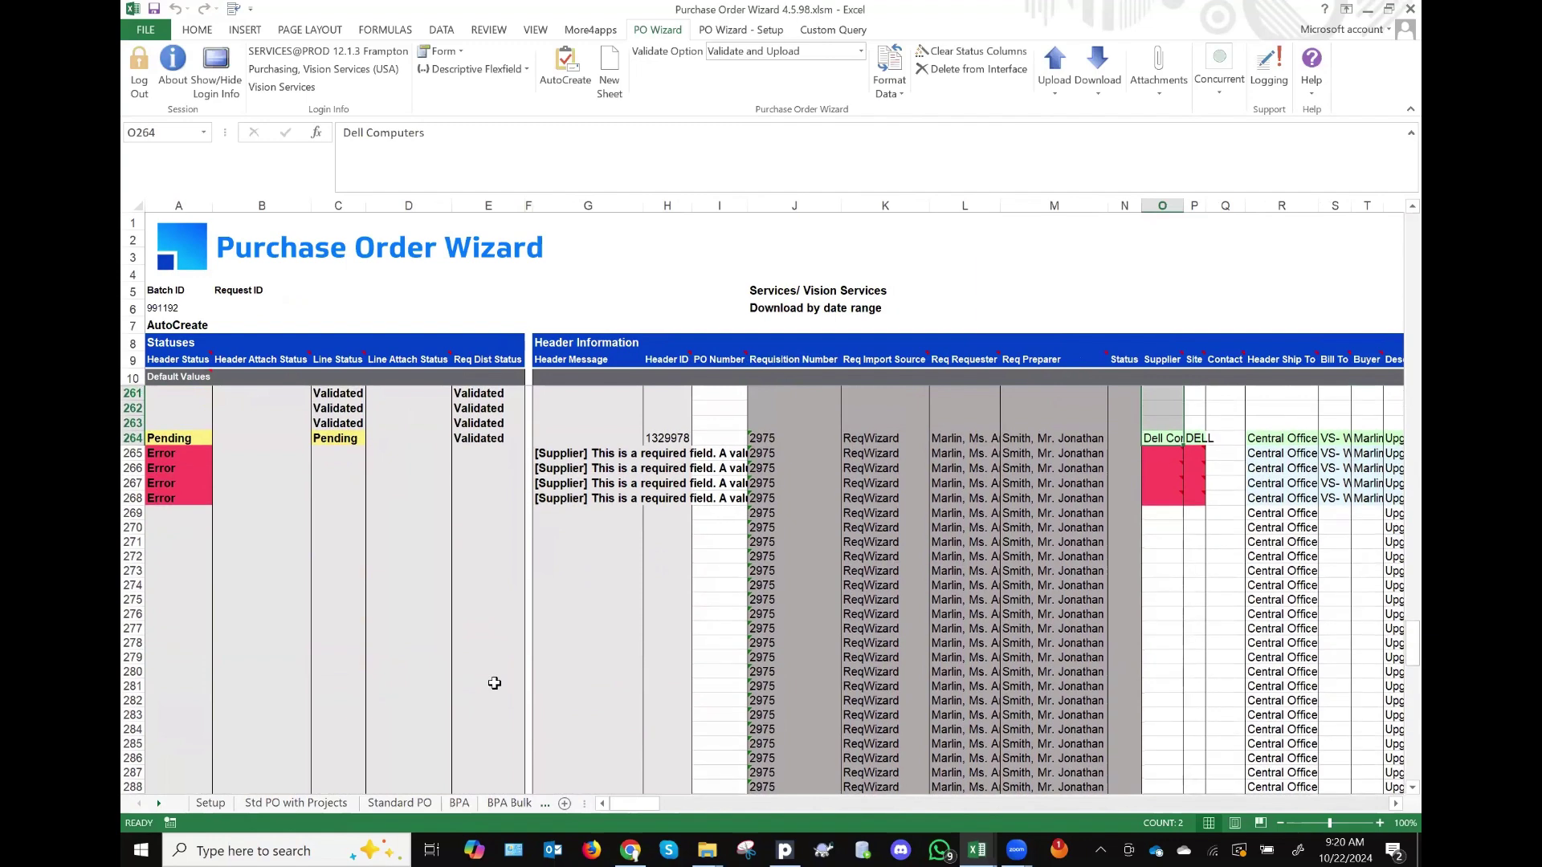
Step: View the BPA sheet, and examine the shipment and distribution information on the Std PO with Projects sheet
click(459, 803)
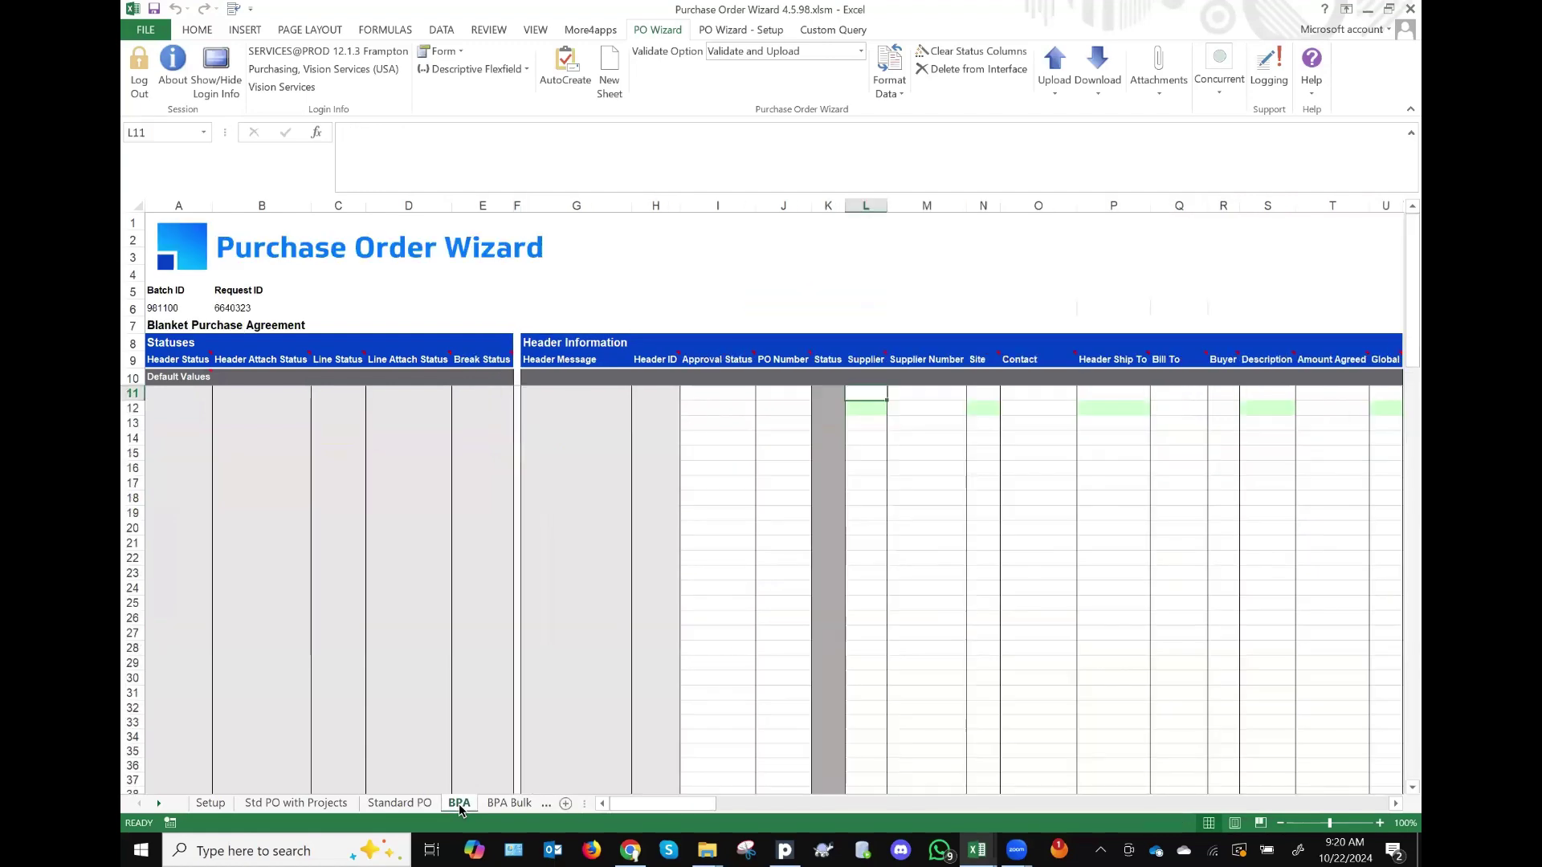
click(1116, 85)
click(296, 803)
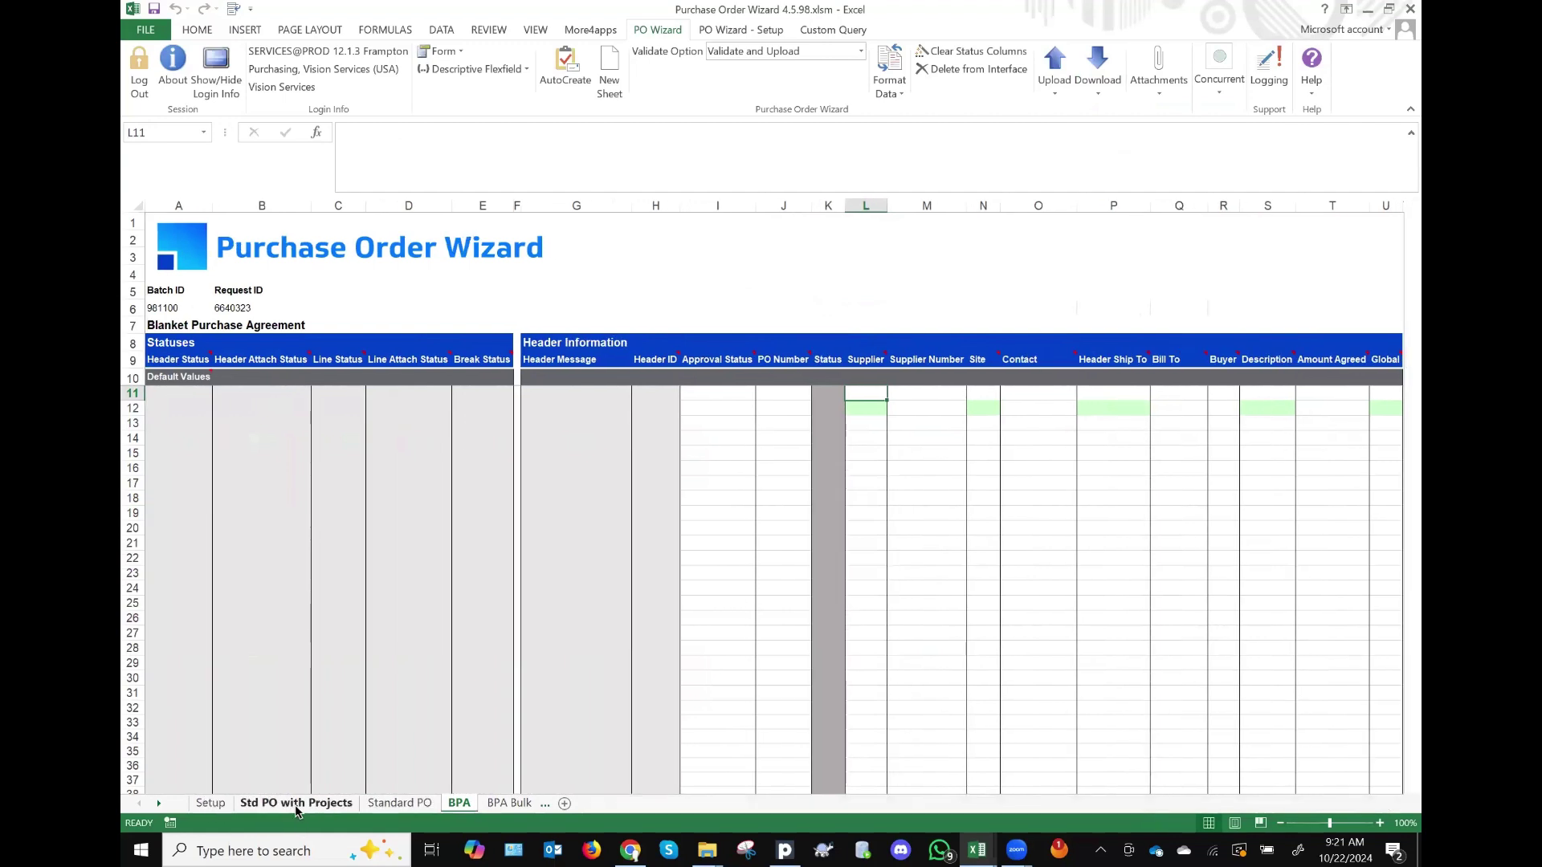
scroll(538, 644, right, 5)
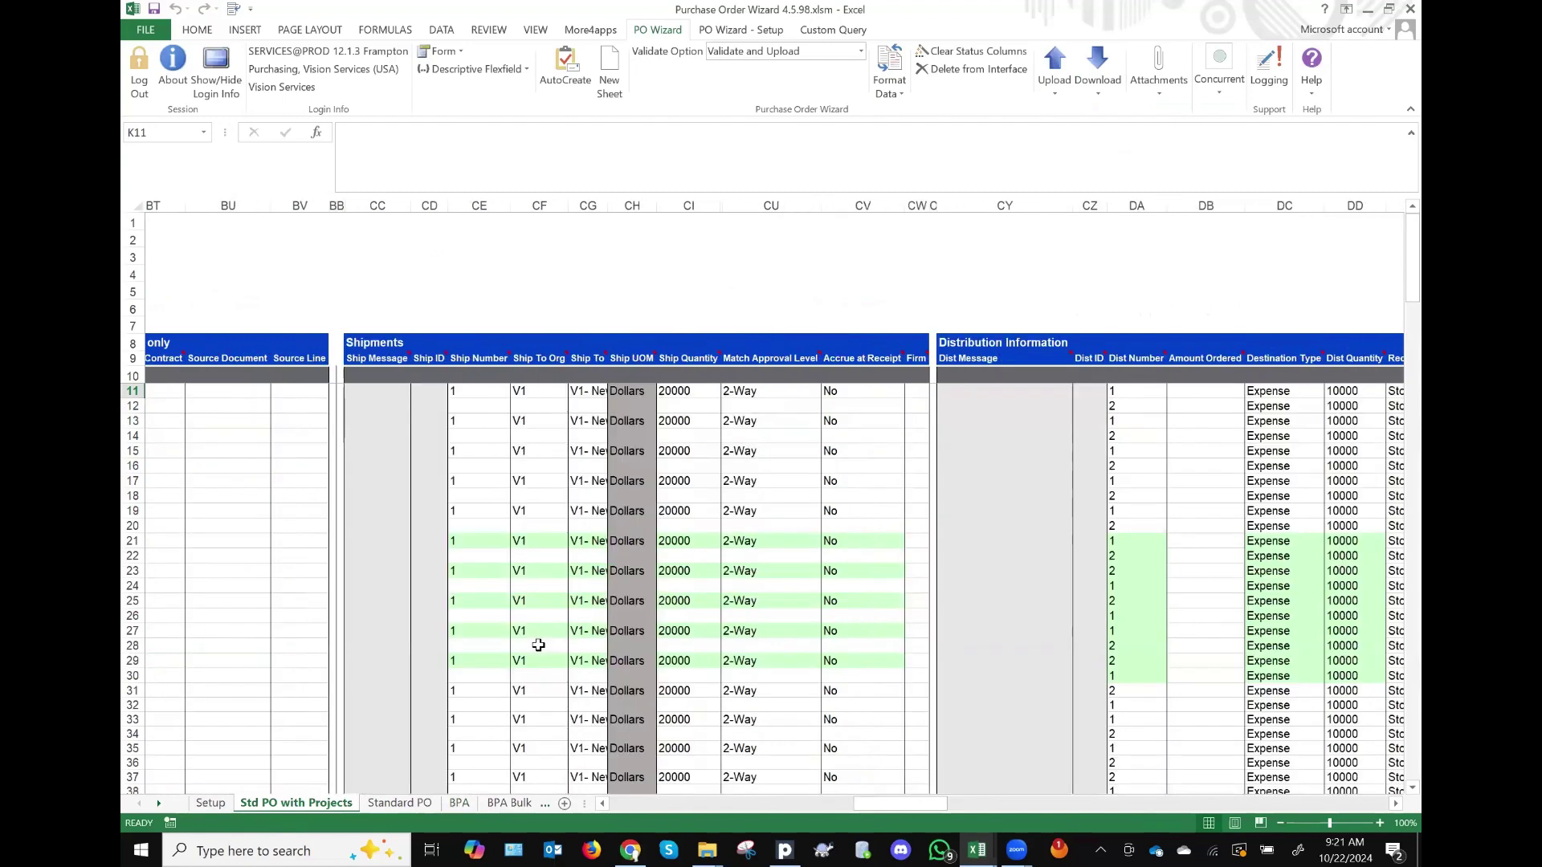
Step: Examine the remaining distribution, account and project columns on the Std PO with Projects sheet
scroll(538, 645, right, 6)
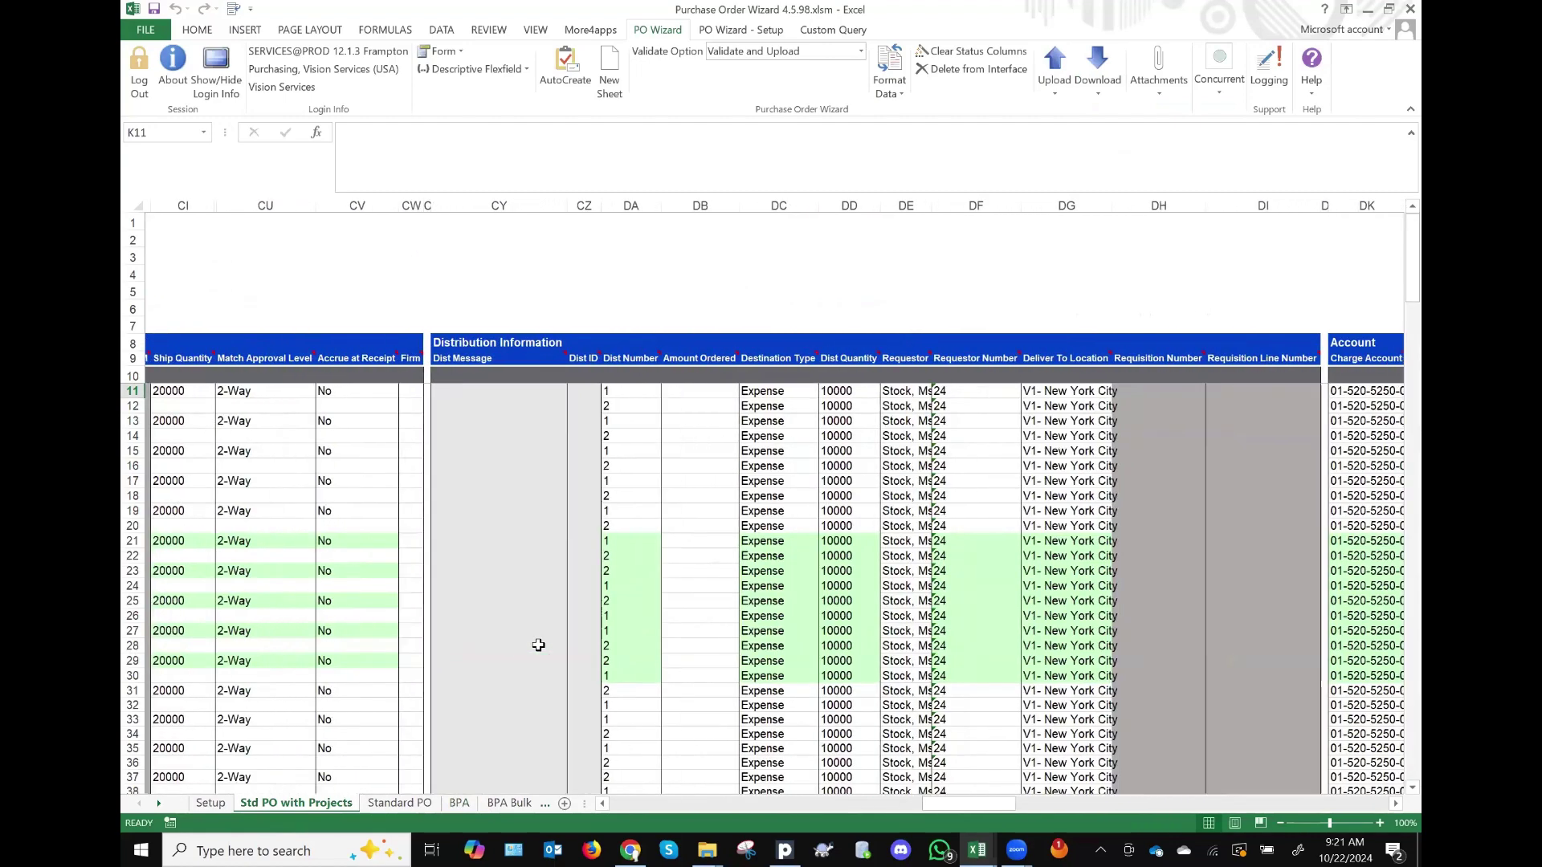
scroll(900, 630, right, 3)
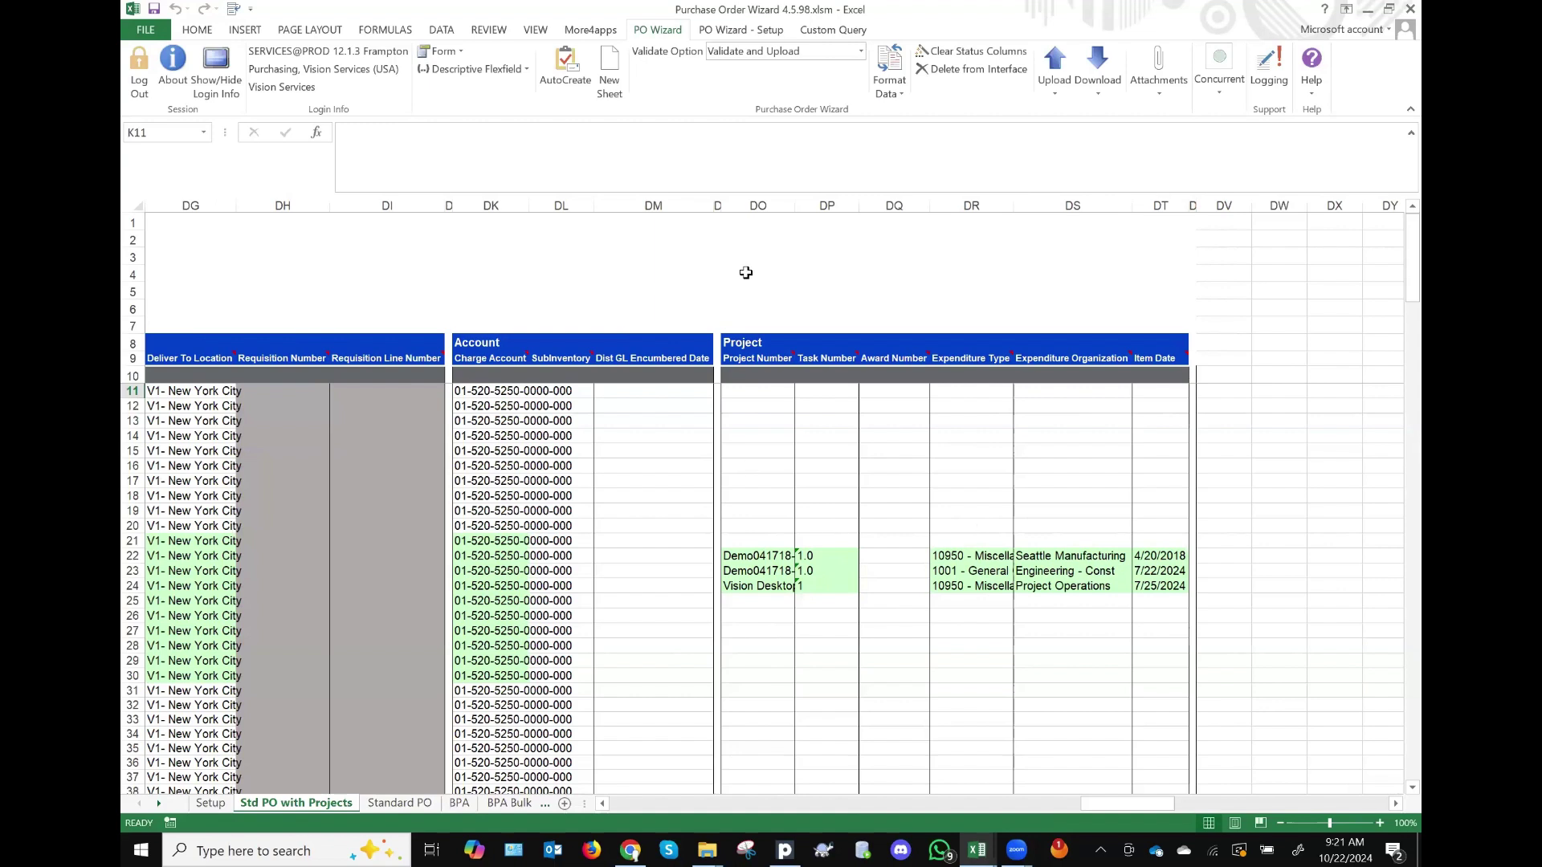
Step: Load the AU STANDARD template for modification in the template manager
click(733, 29)
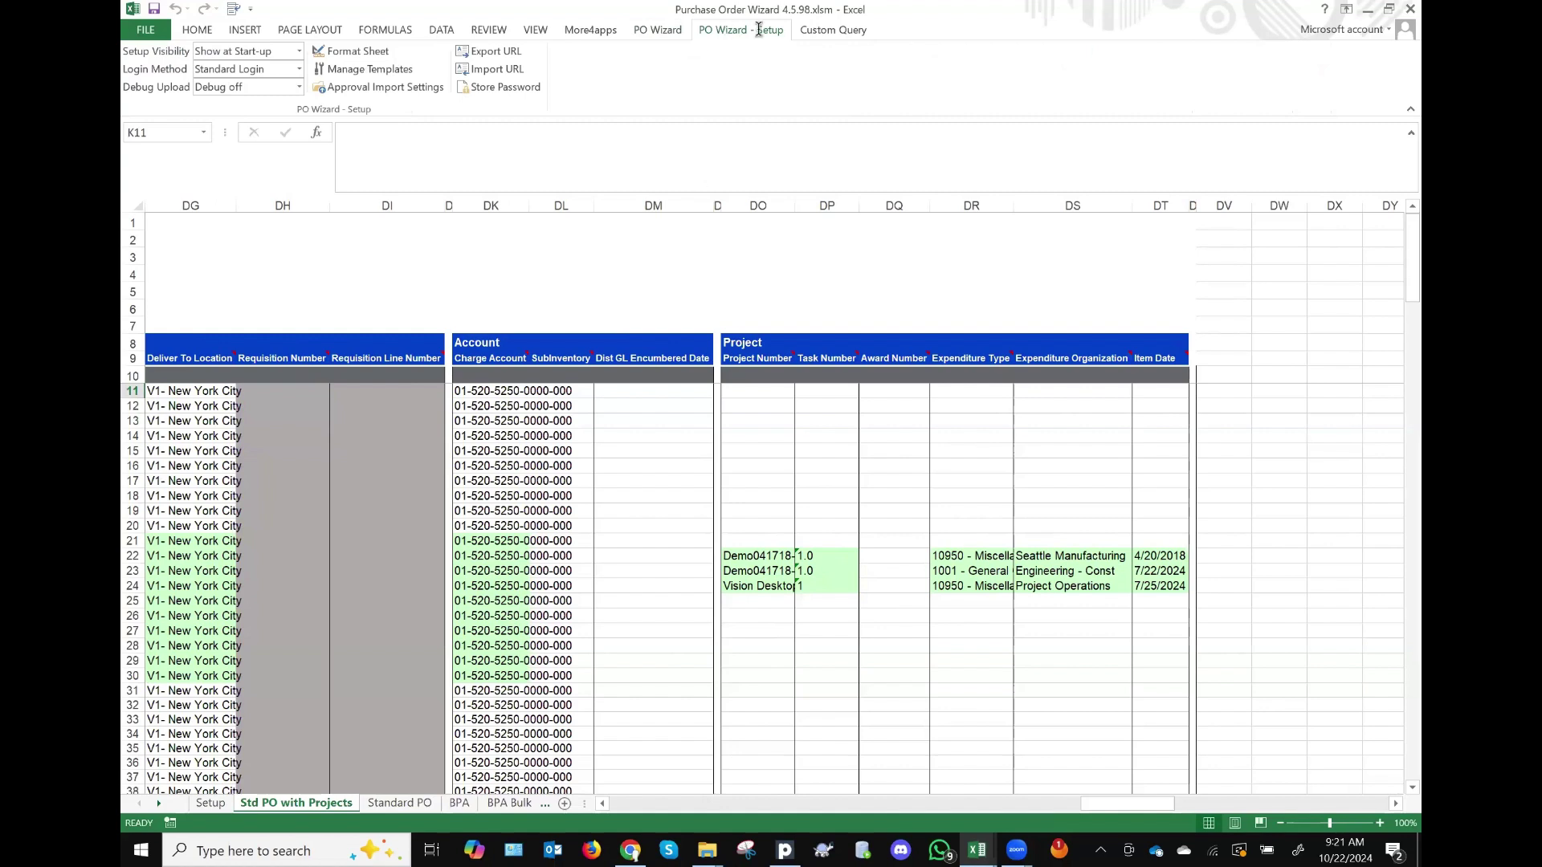
click(371, 69)
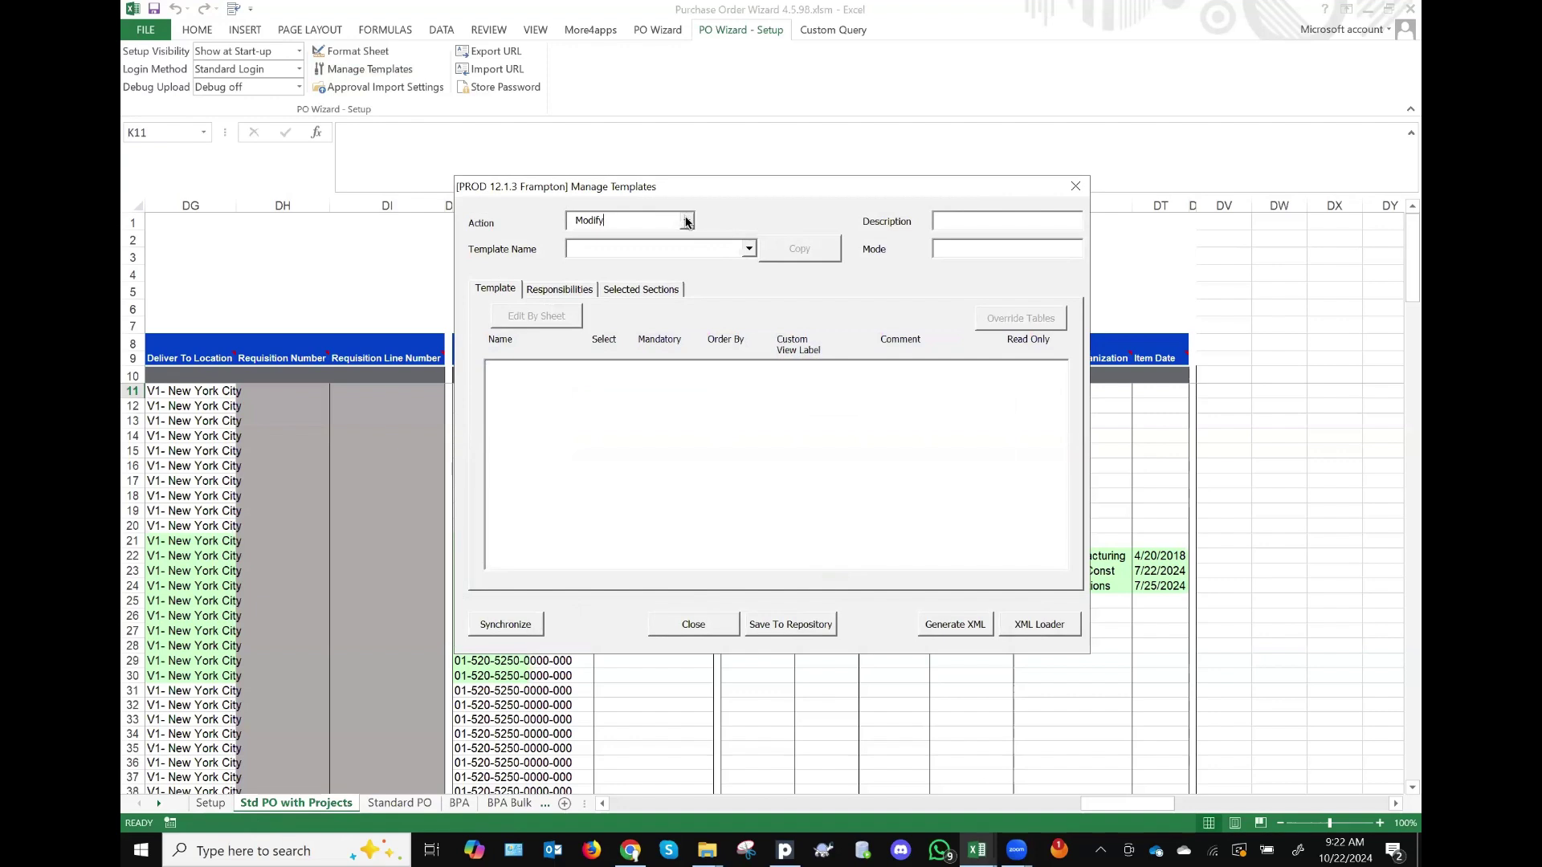
click(747, 249)
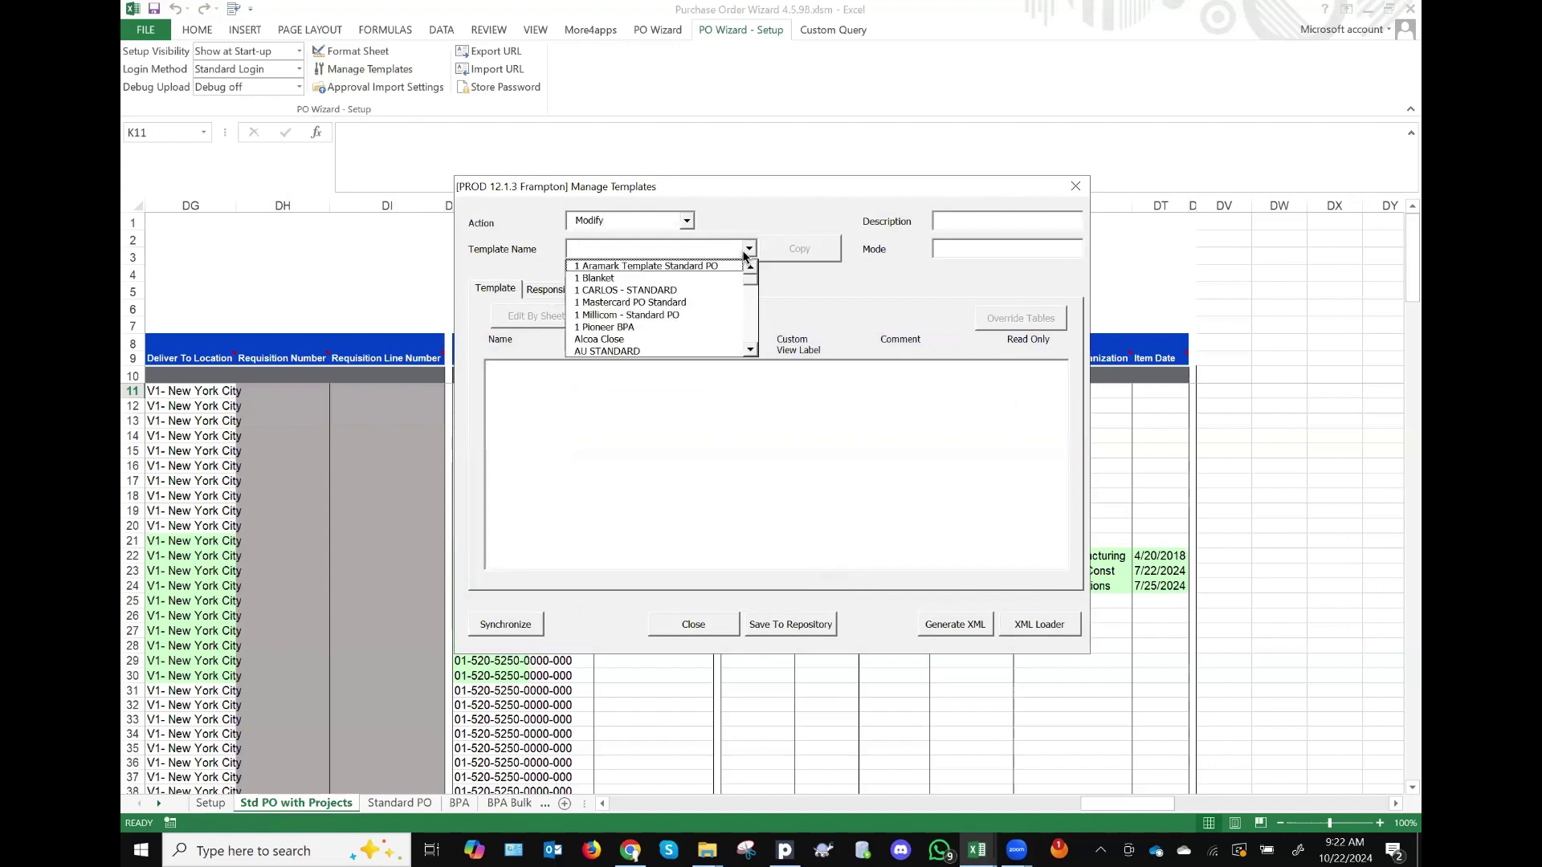
click(629, 352)
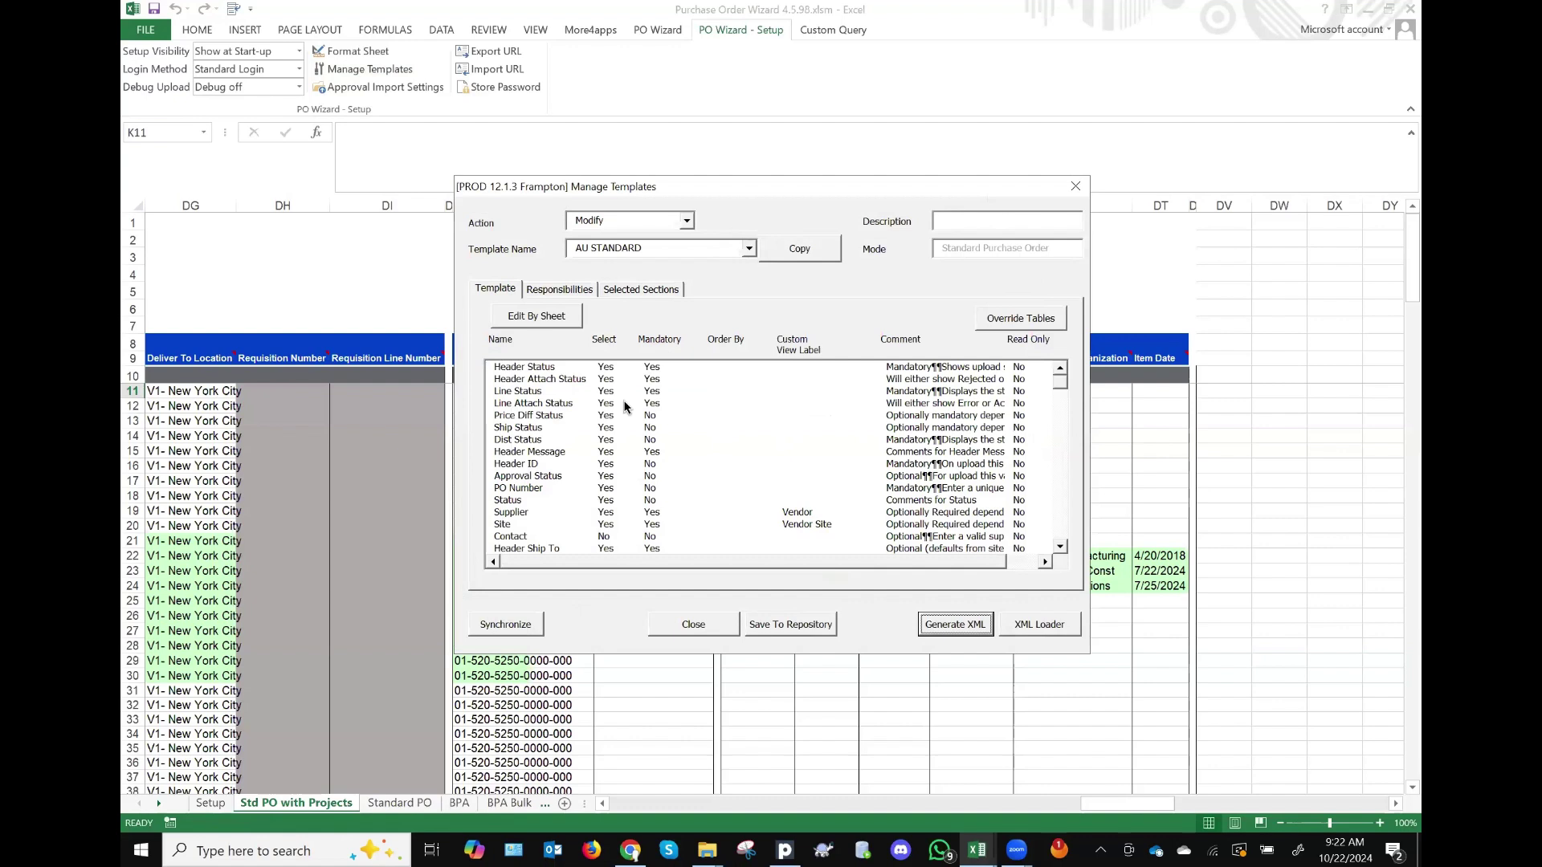
Step: Review the AU STANDARD template's header and line fields with their select, mandatory, custom label and comment settings
click(1059, 546)
click(1060, 546)
click(1060, 546)
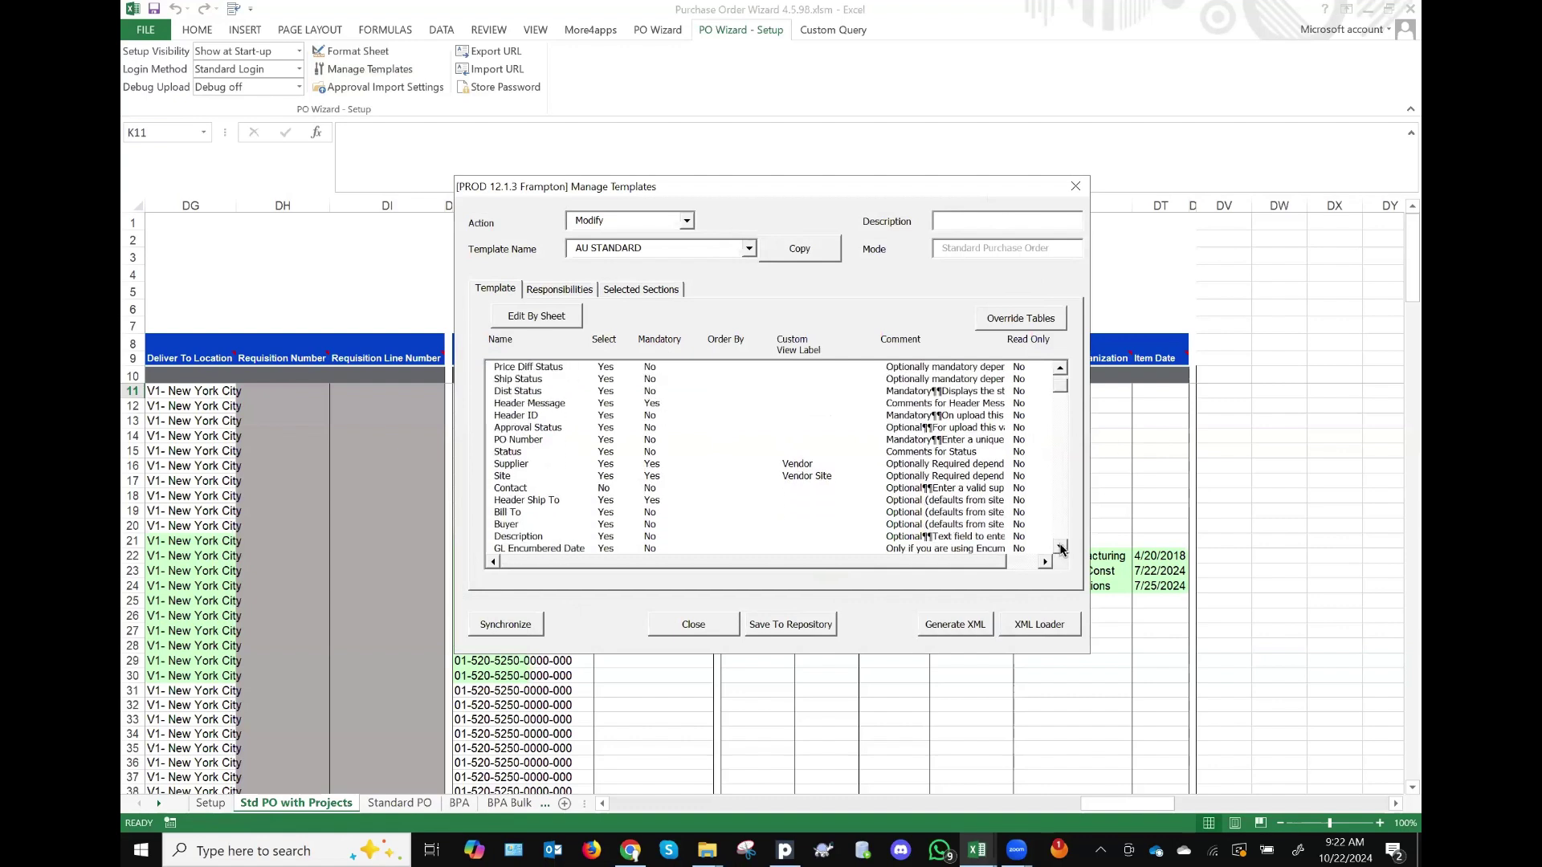
drag(1060, 393, 1048, 450)
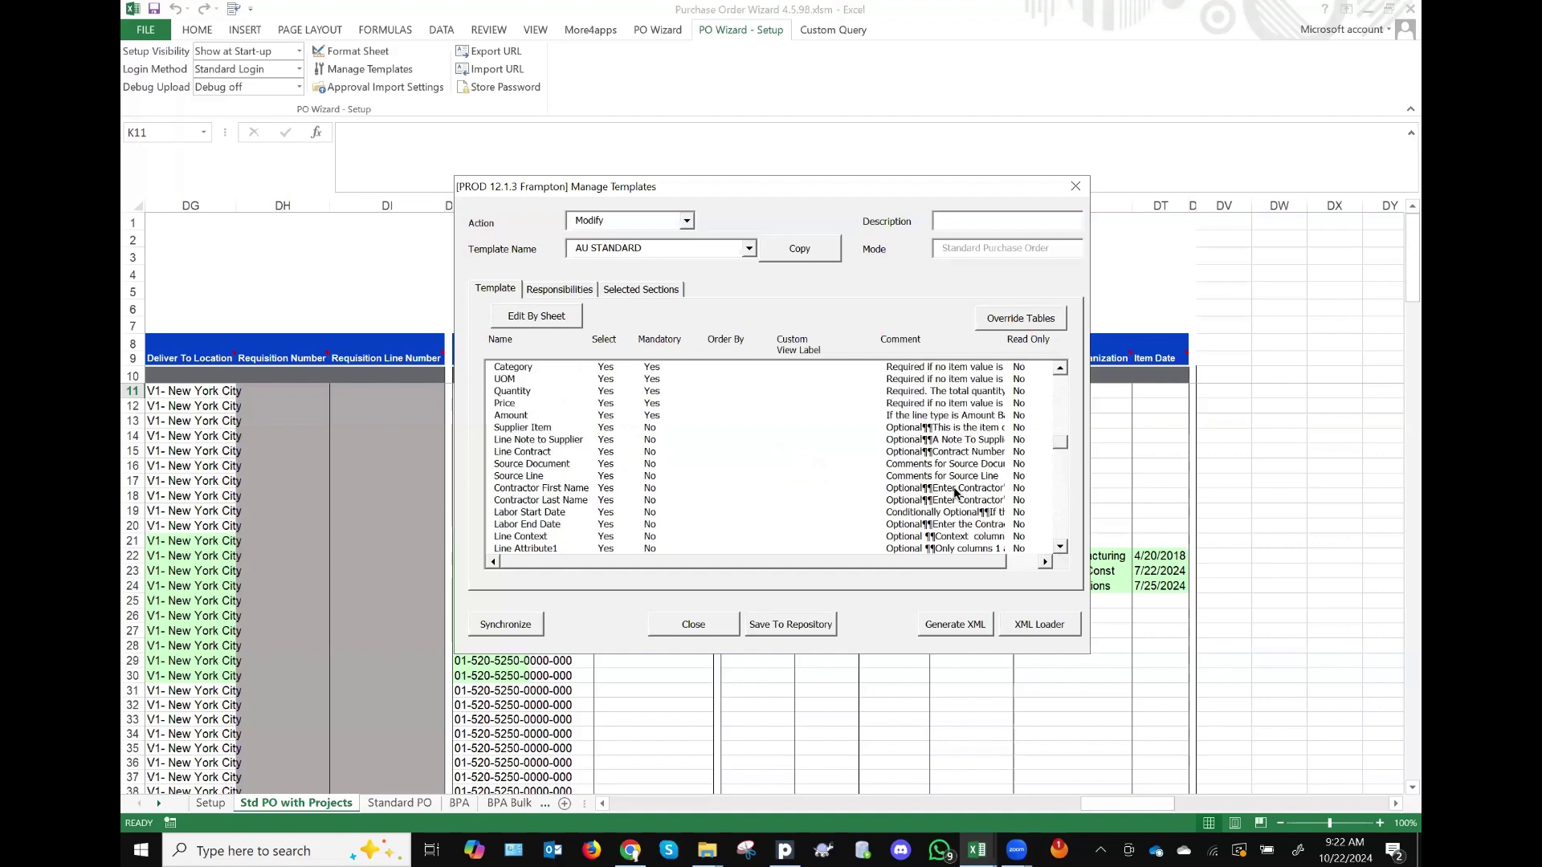
click(1061, 367)
click(1061, 367)
click(1060, 367)
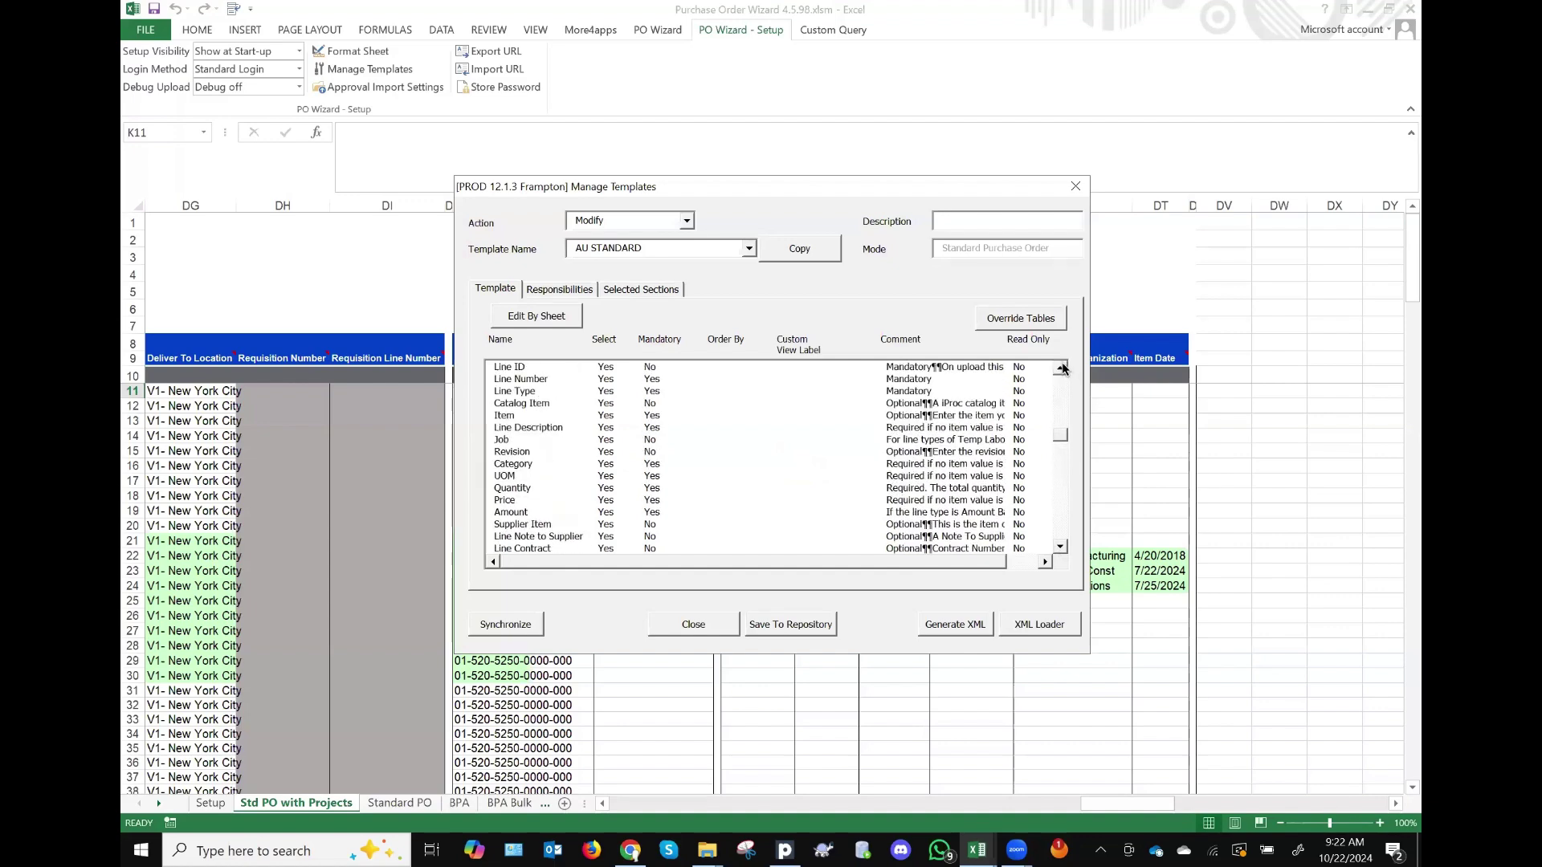
click(1060, 367)
click(1061, 367)
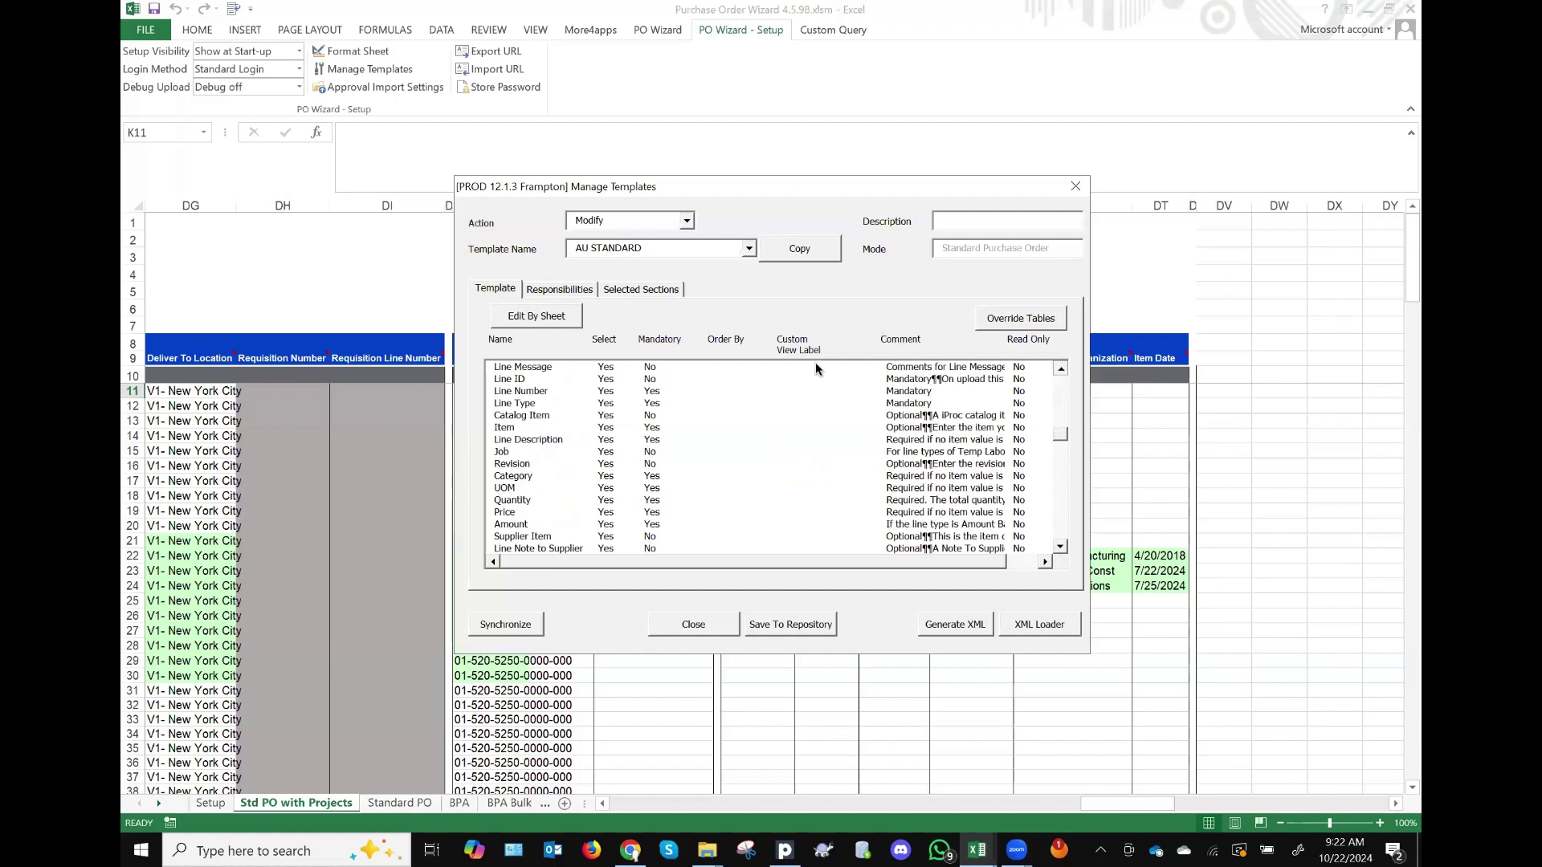
Step: Open the AU STANDARD template for editing as a sheet, and review its header, line and shipment field settings down to Ship Attribute13
click(526, 318)
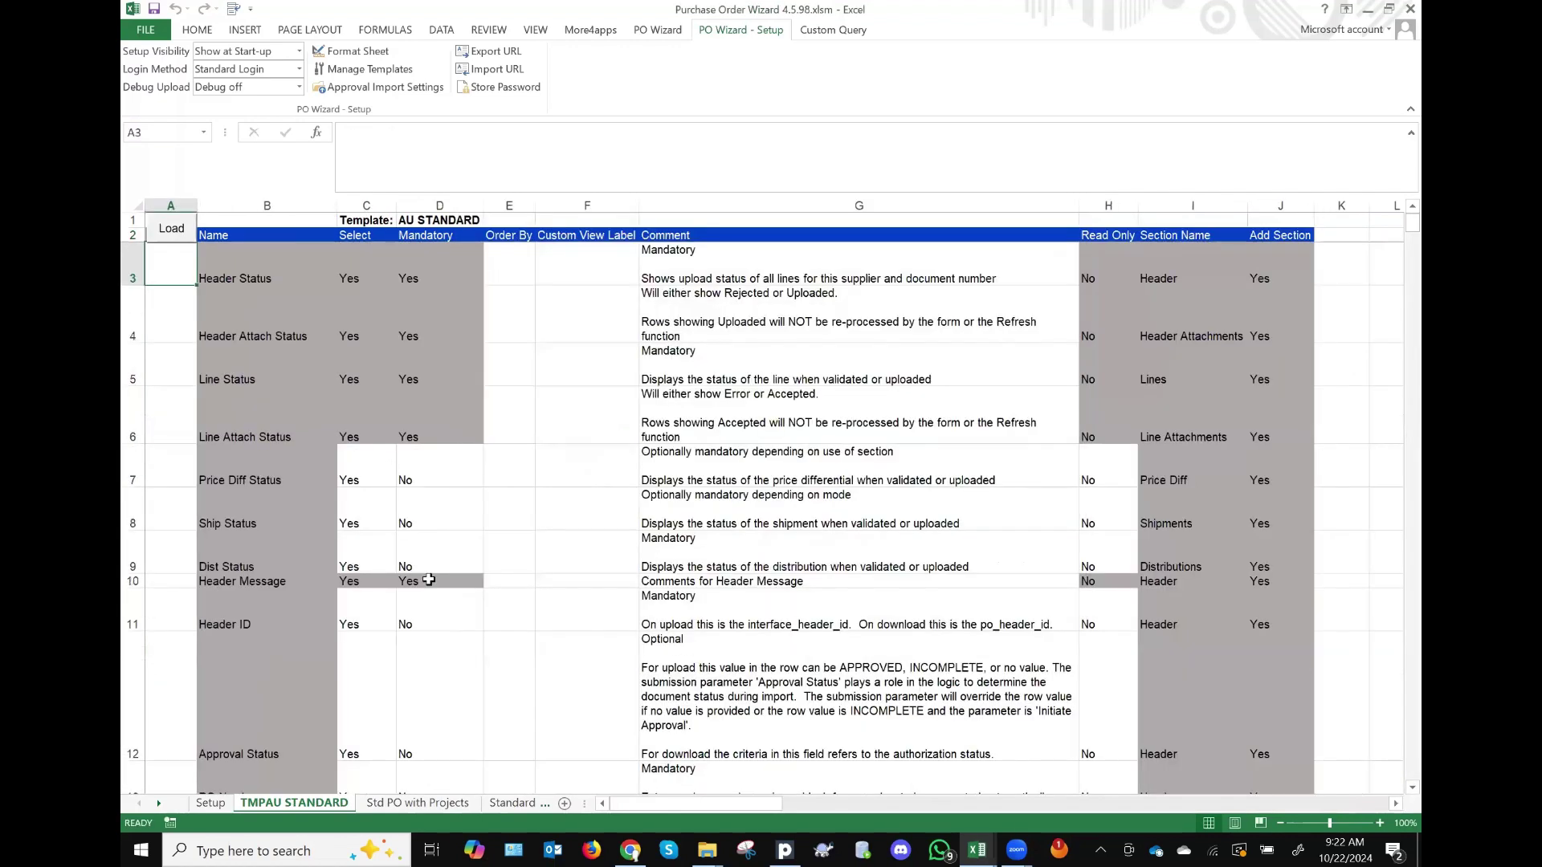
click(353, 479)
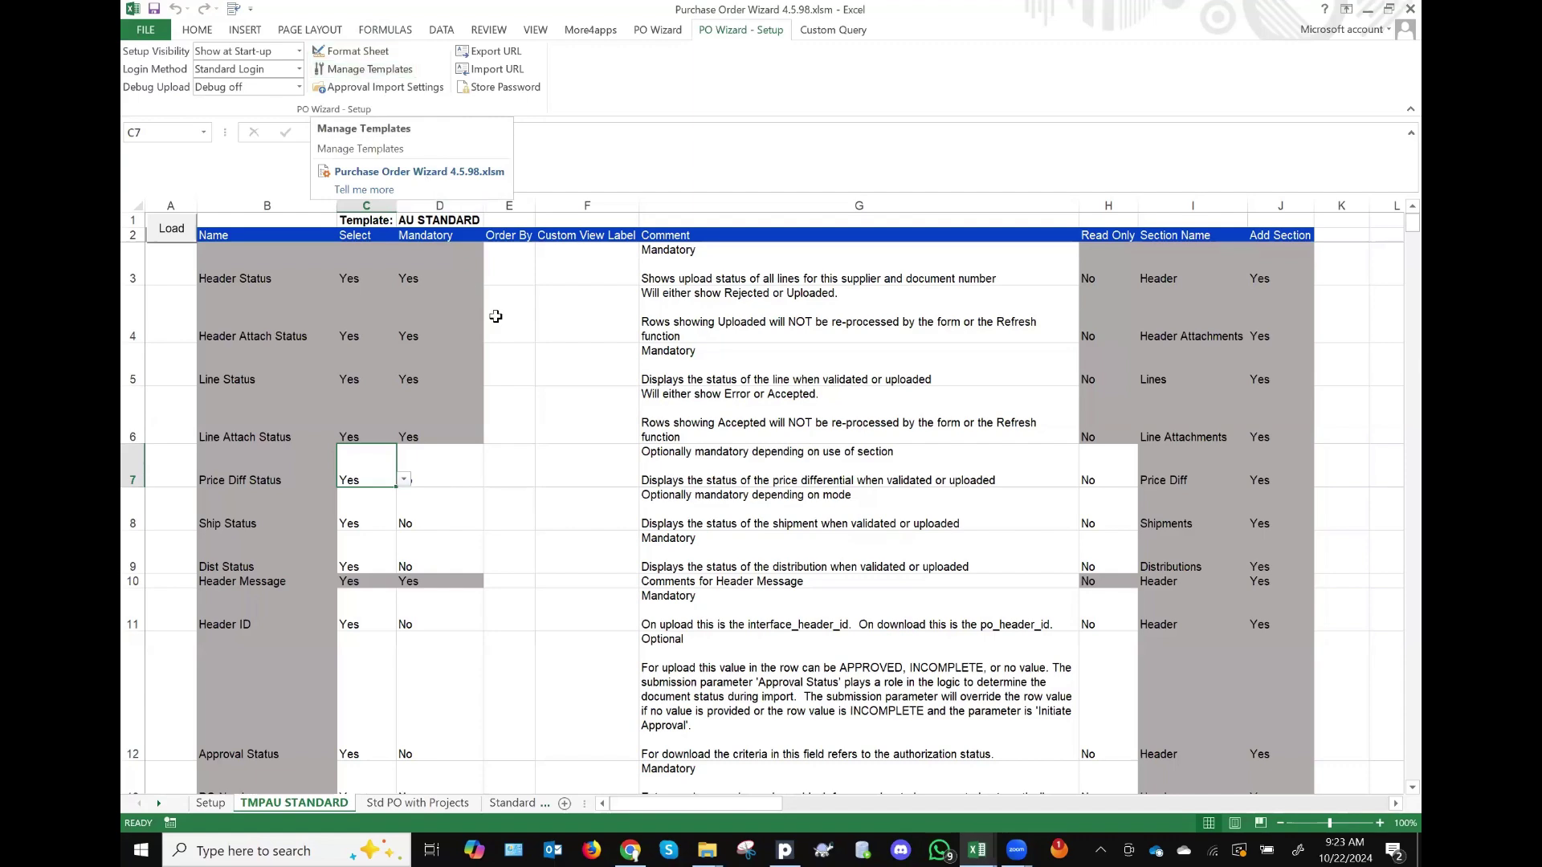
scroll(495, 317, down, 3)
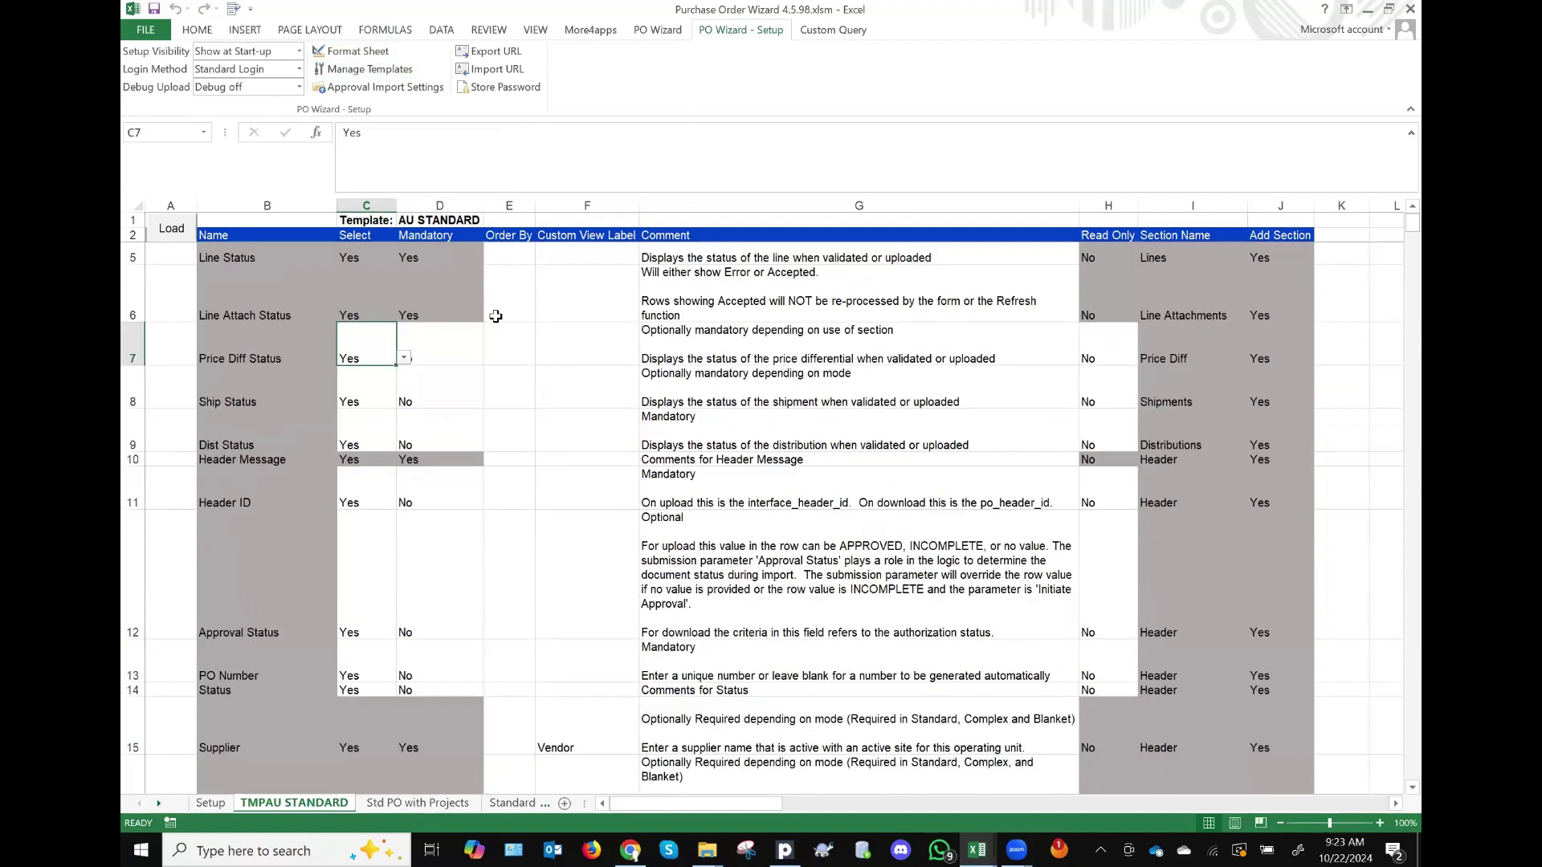
scroll(495, 316, down, 1)
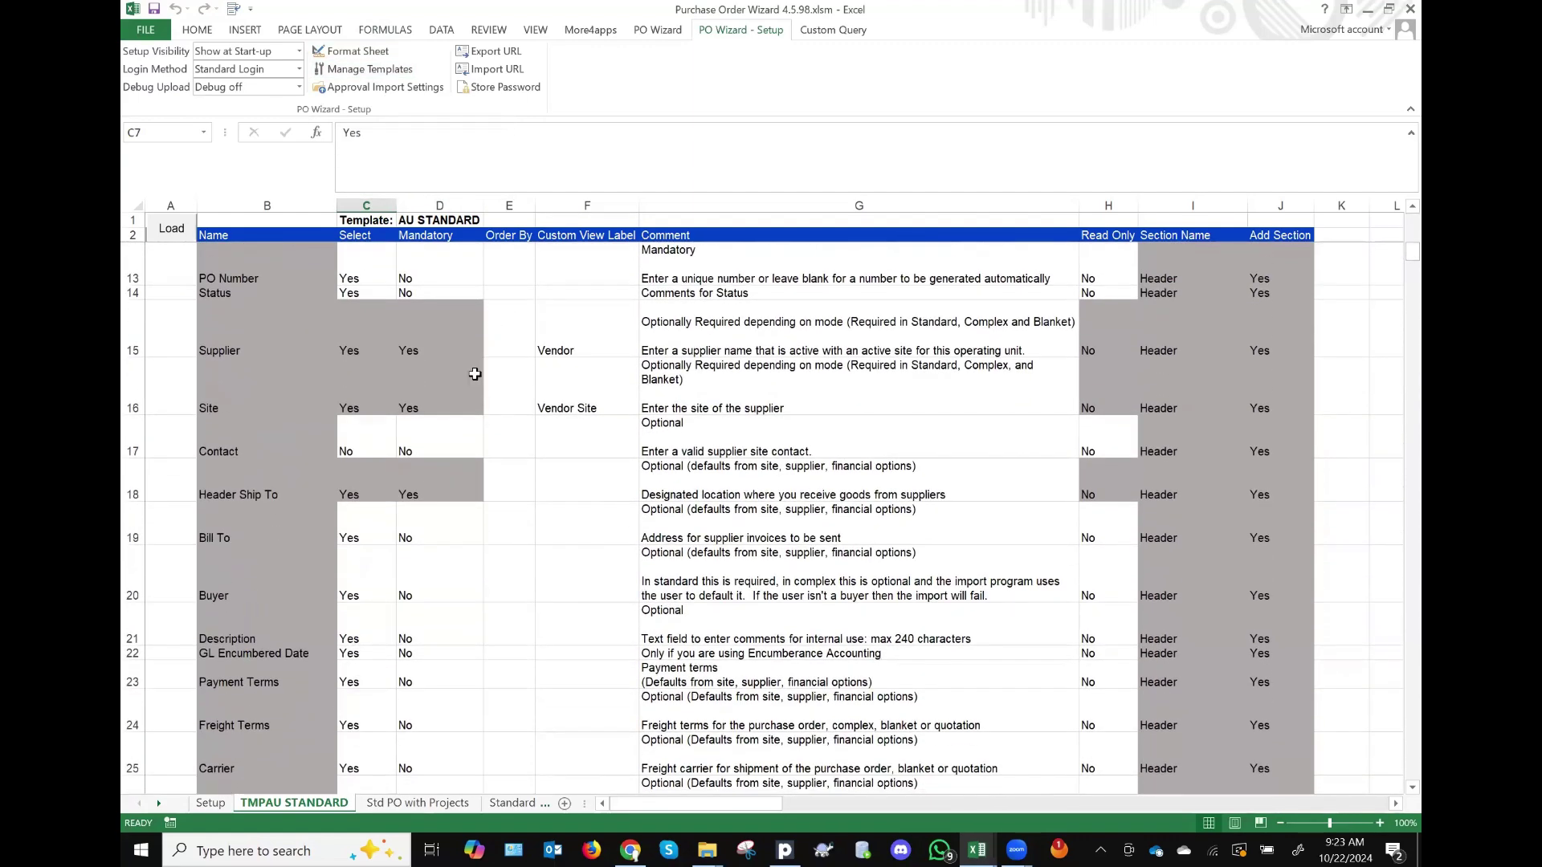
click(353, 532)
scroll(427, 665, down, 7)
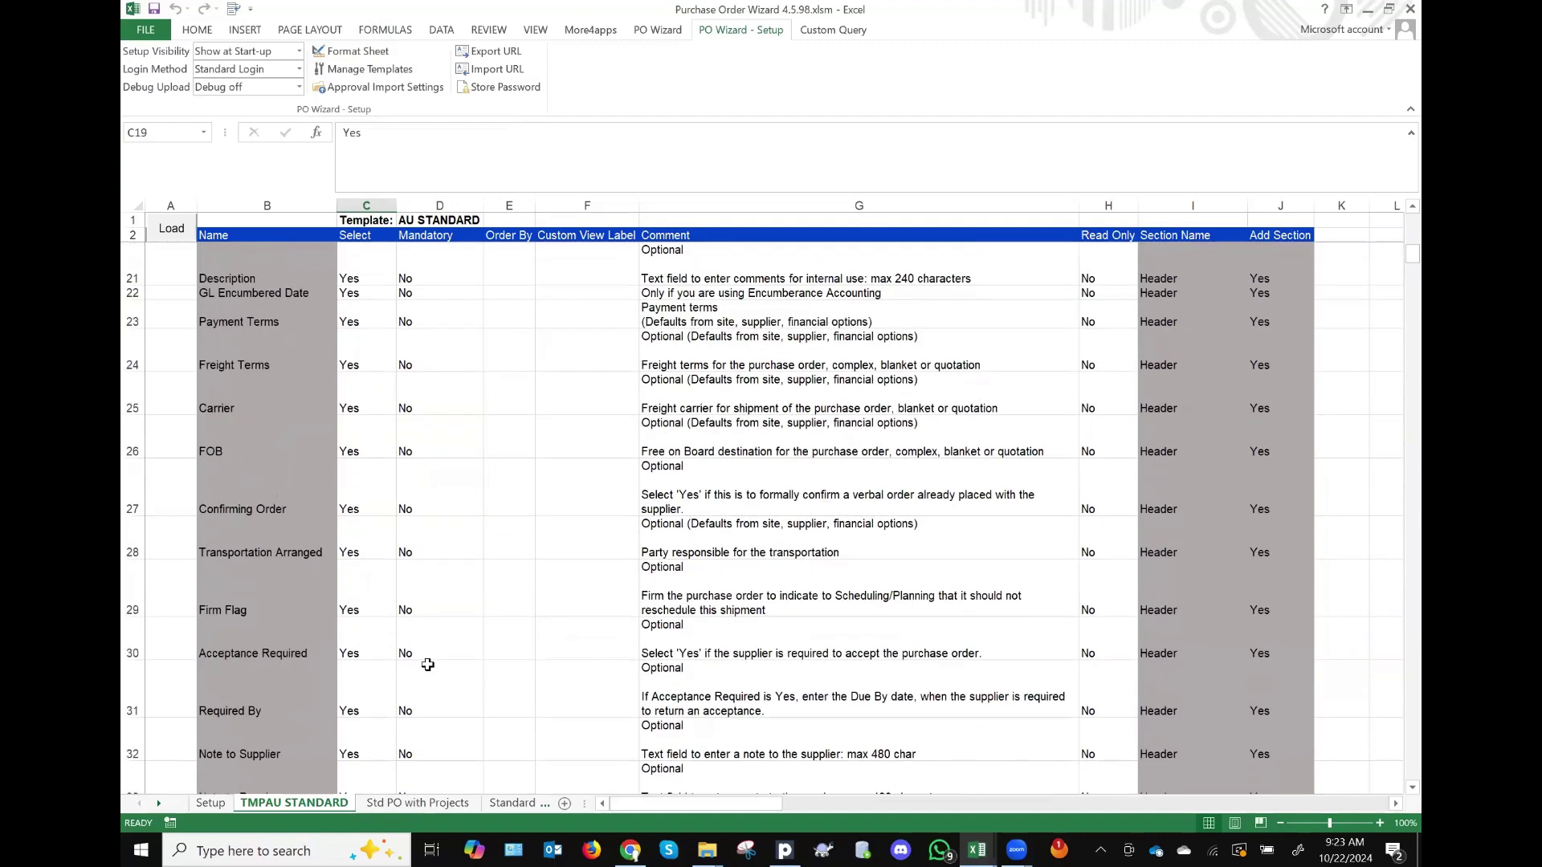
scroll(427, 665, down, 5)
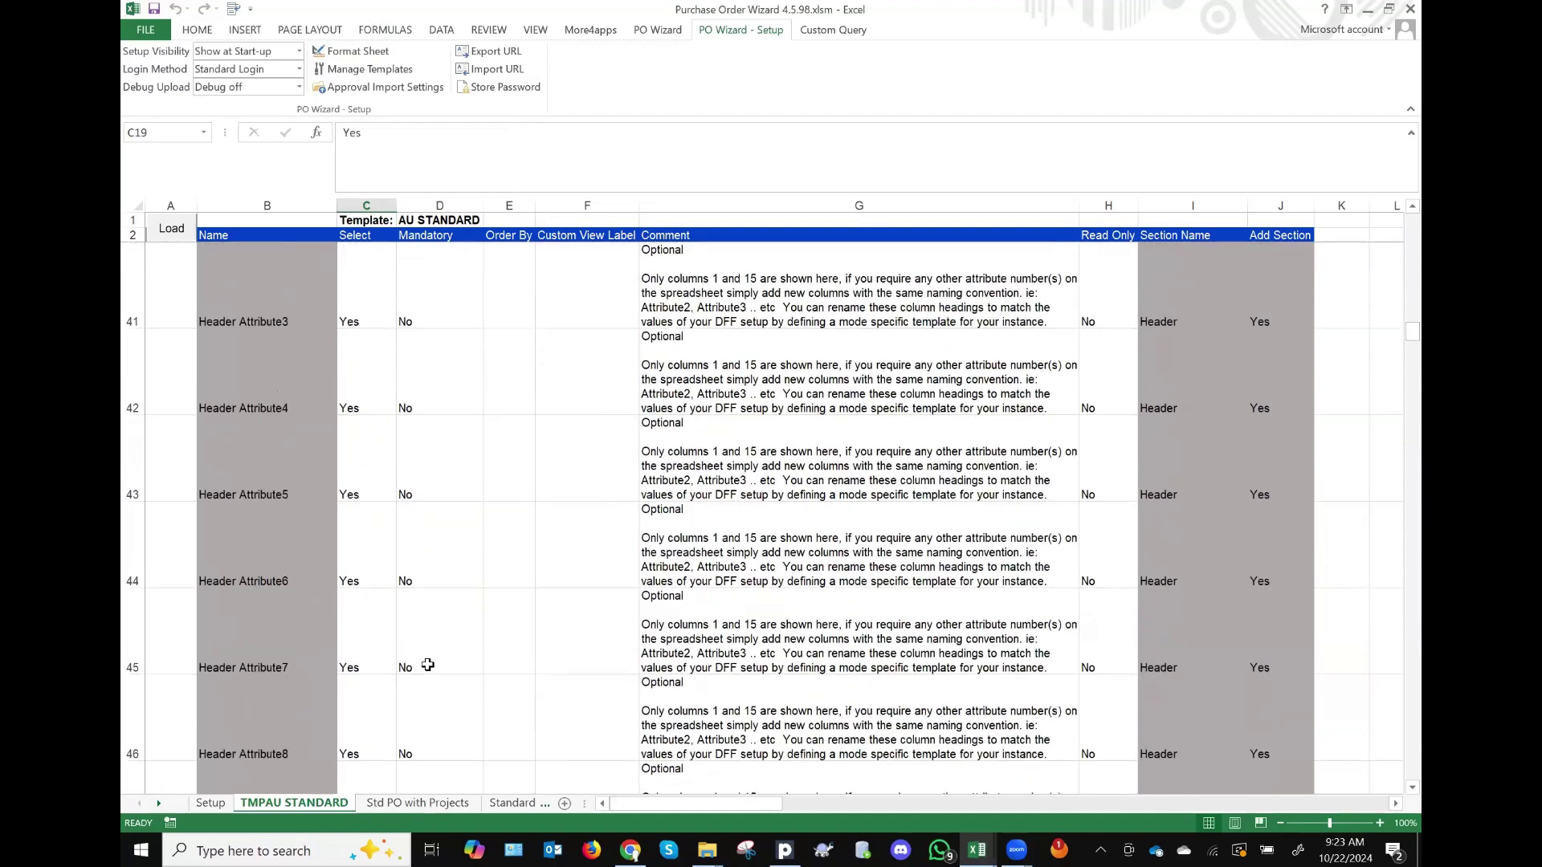
scroll(427, 665, down, 7)
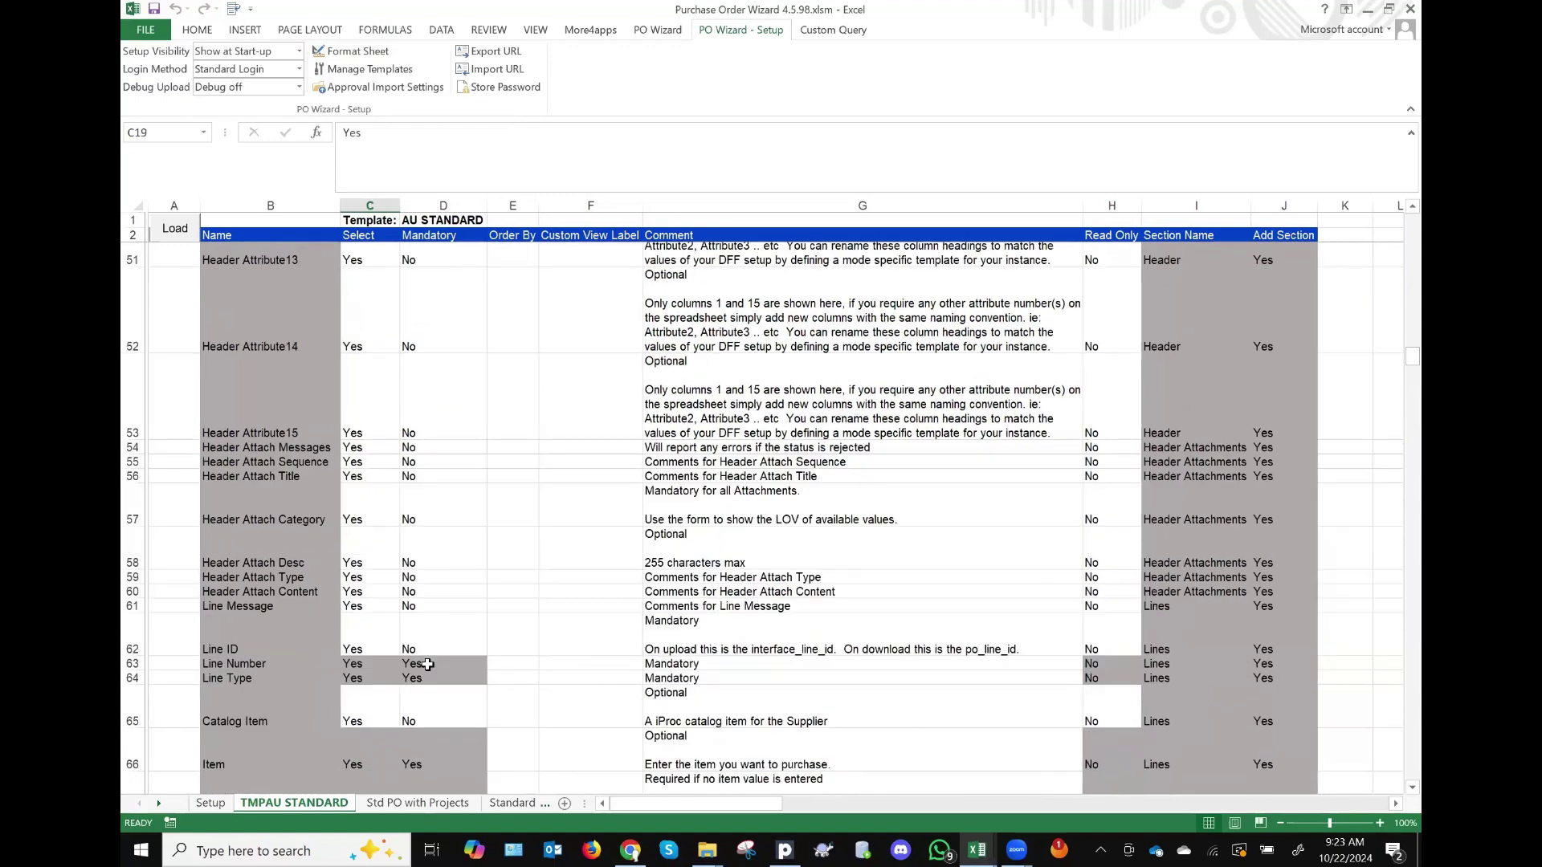
scroll(428, 665, down, 7)
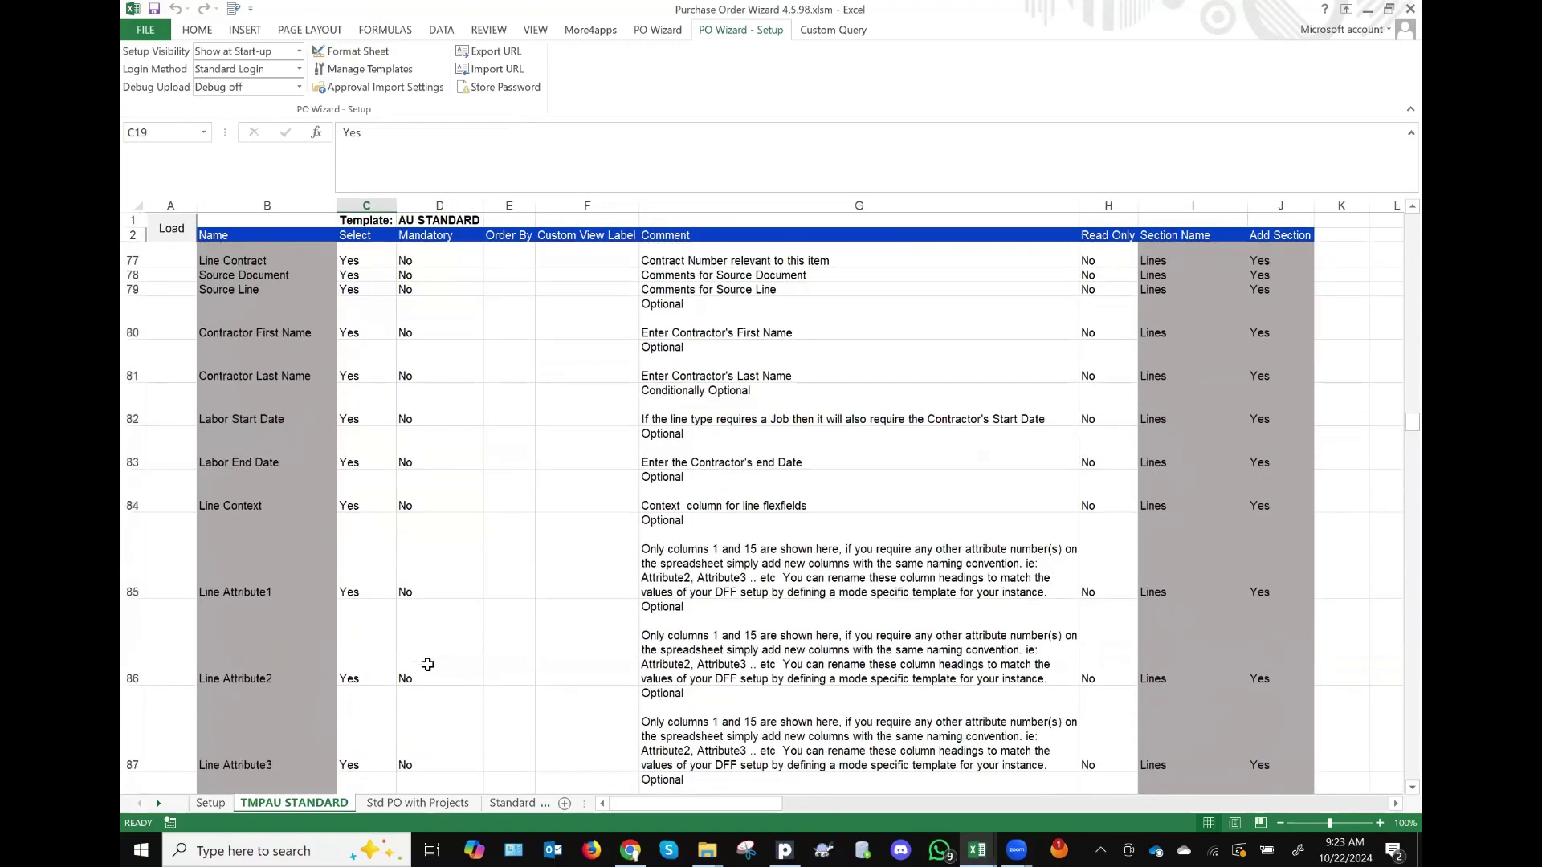
scroll(427, 664, down, 4)
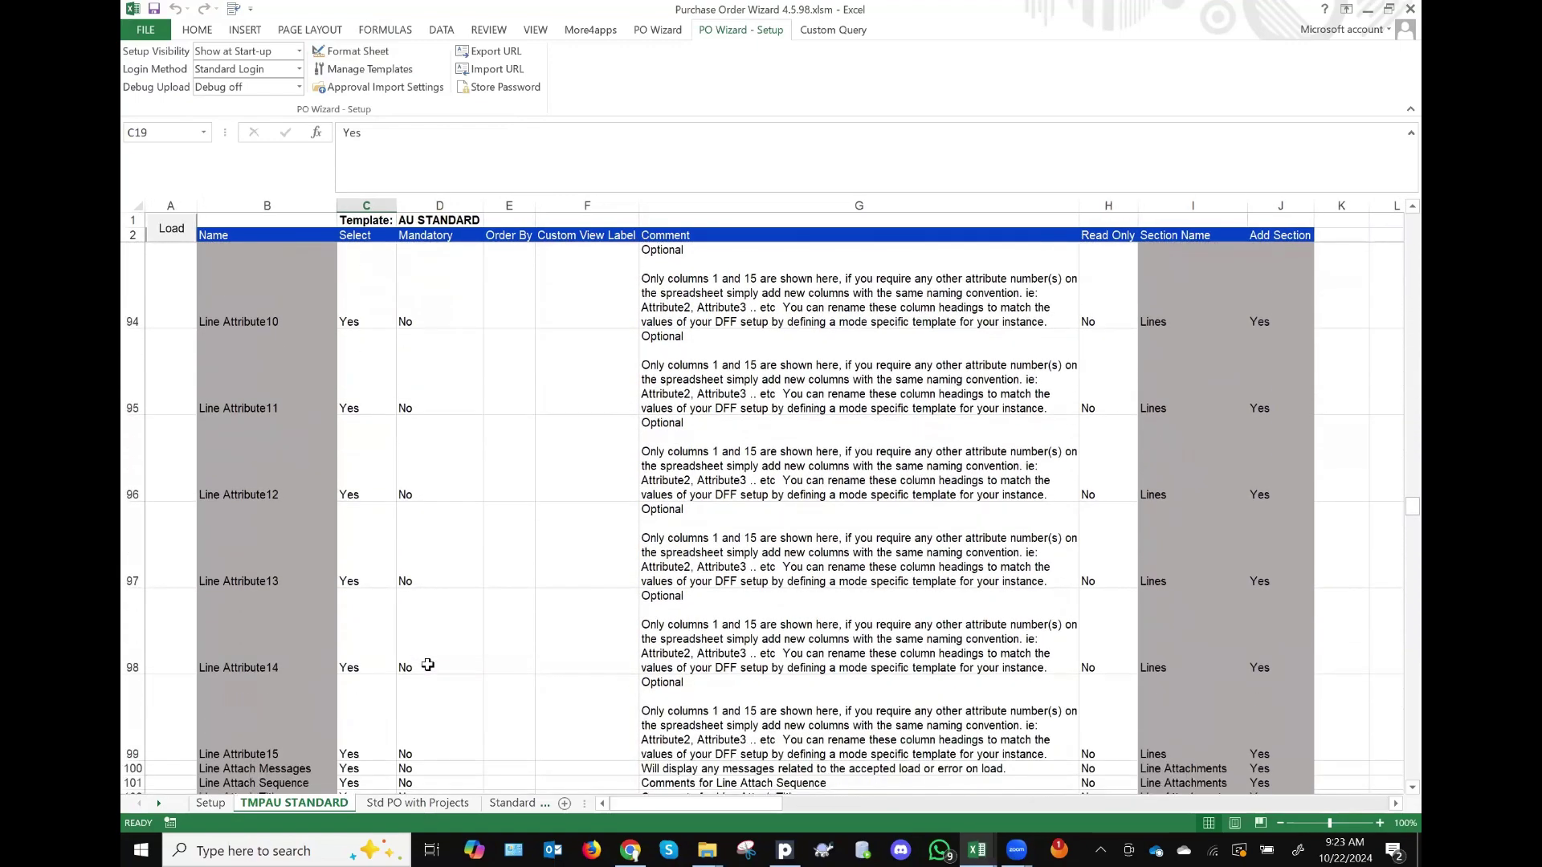
scroll(427, 665, down, 6)
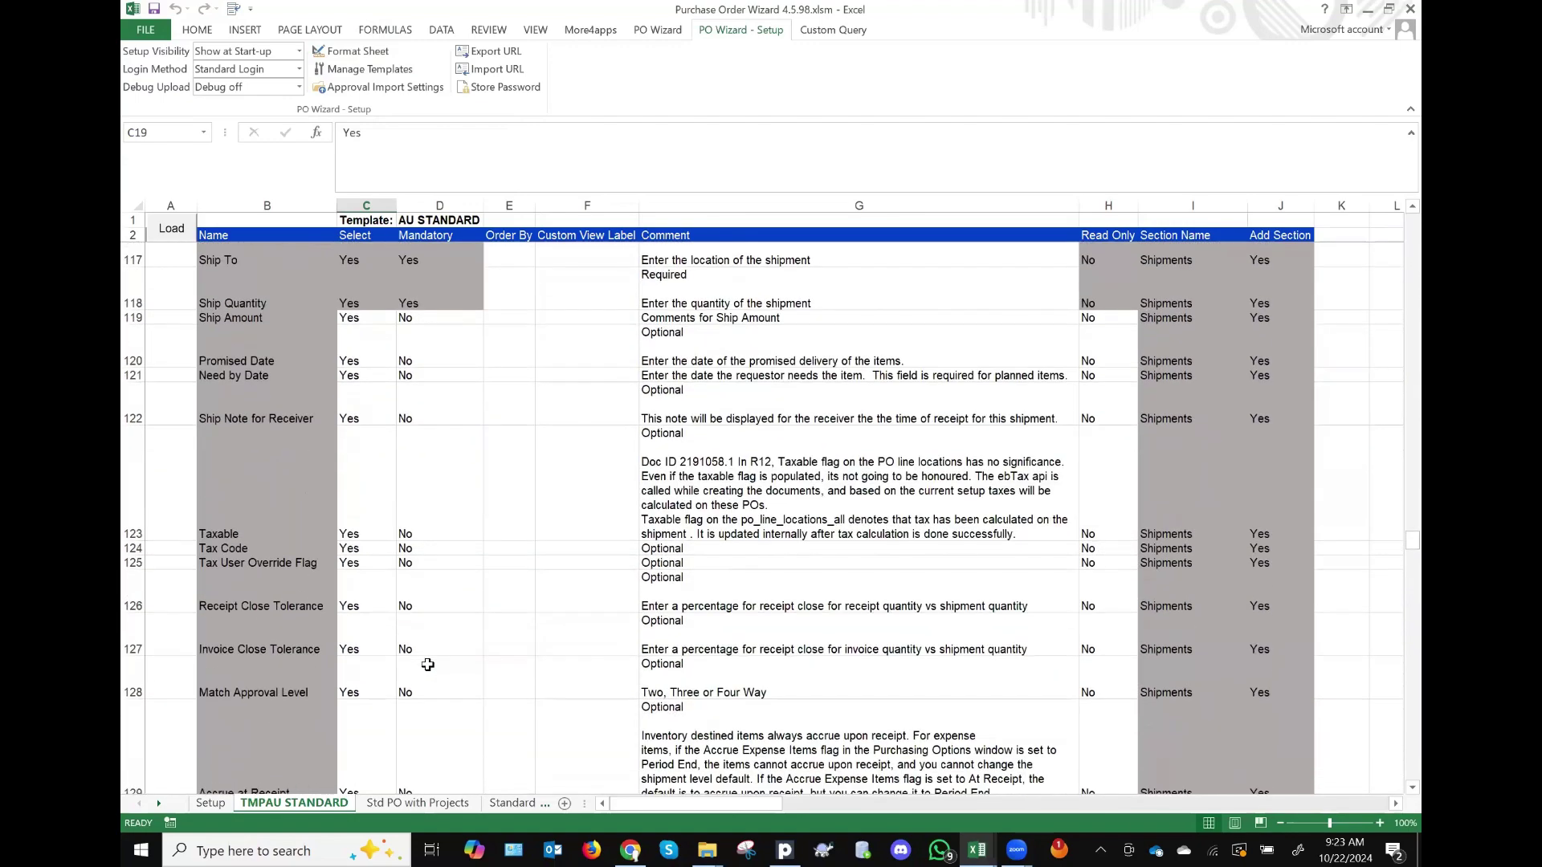
scroll(427, 665, down, 5)
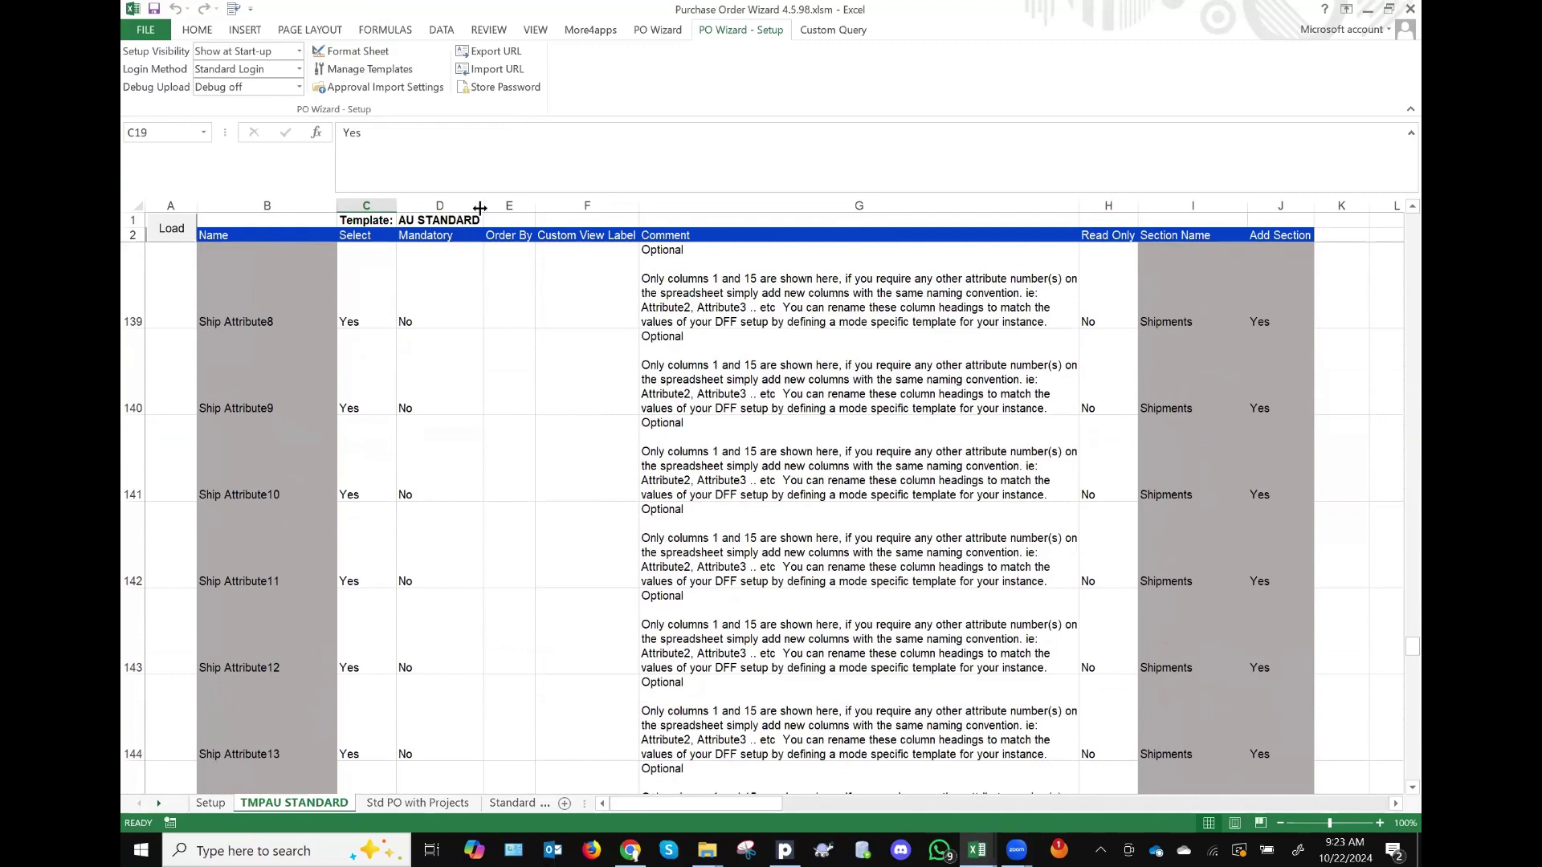
Step: Start a new template named Project PO, and open the list of modes for it
click(369, 69)
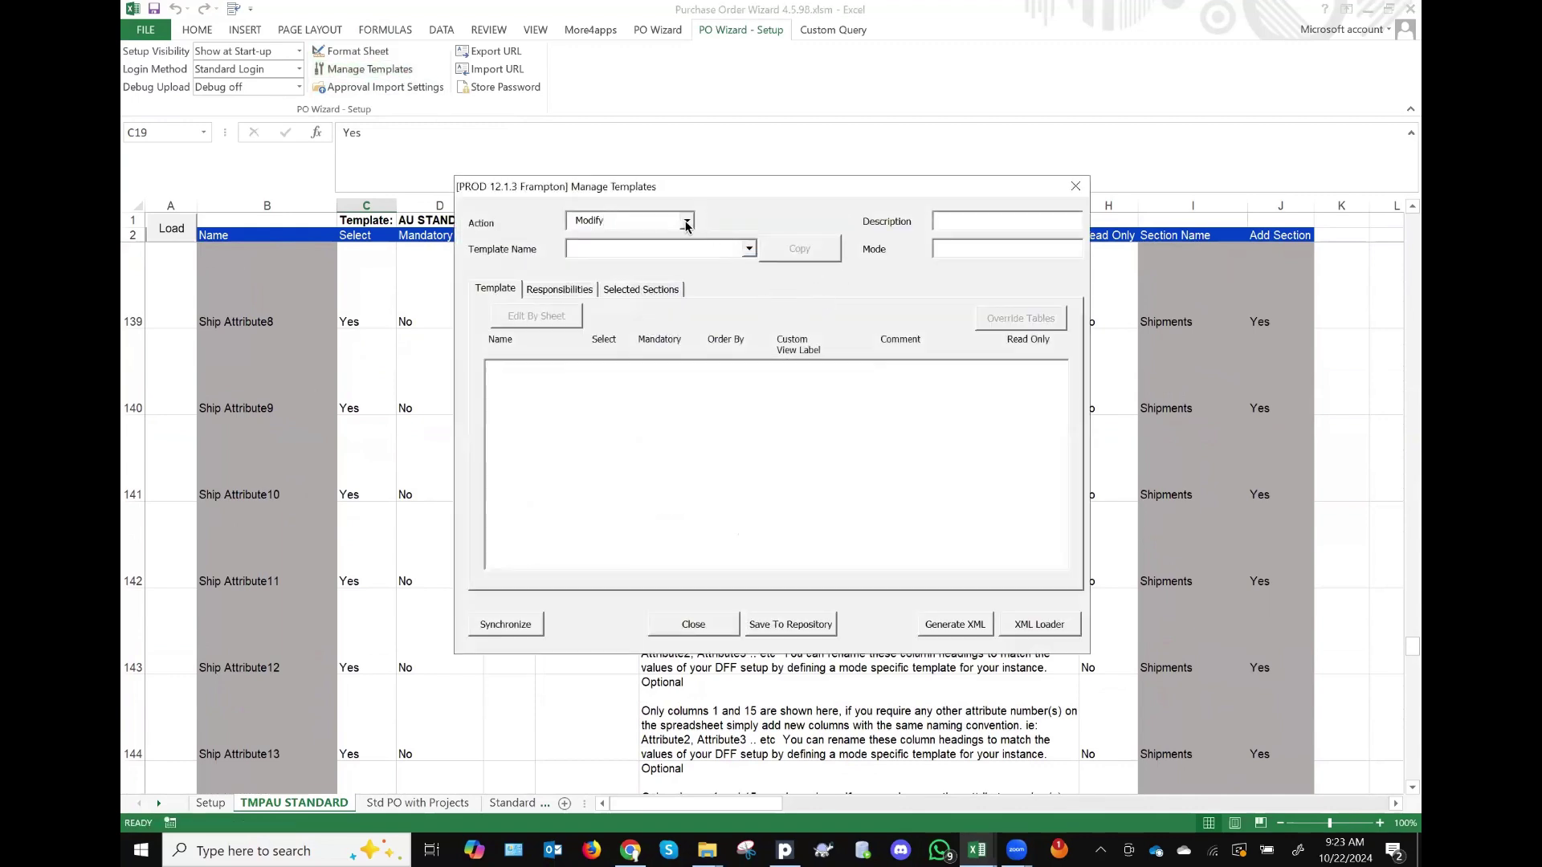
click(686, 223)
click(625, 239)
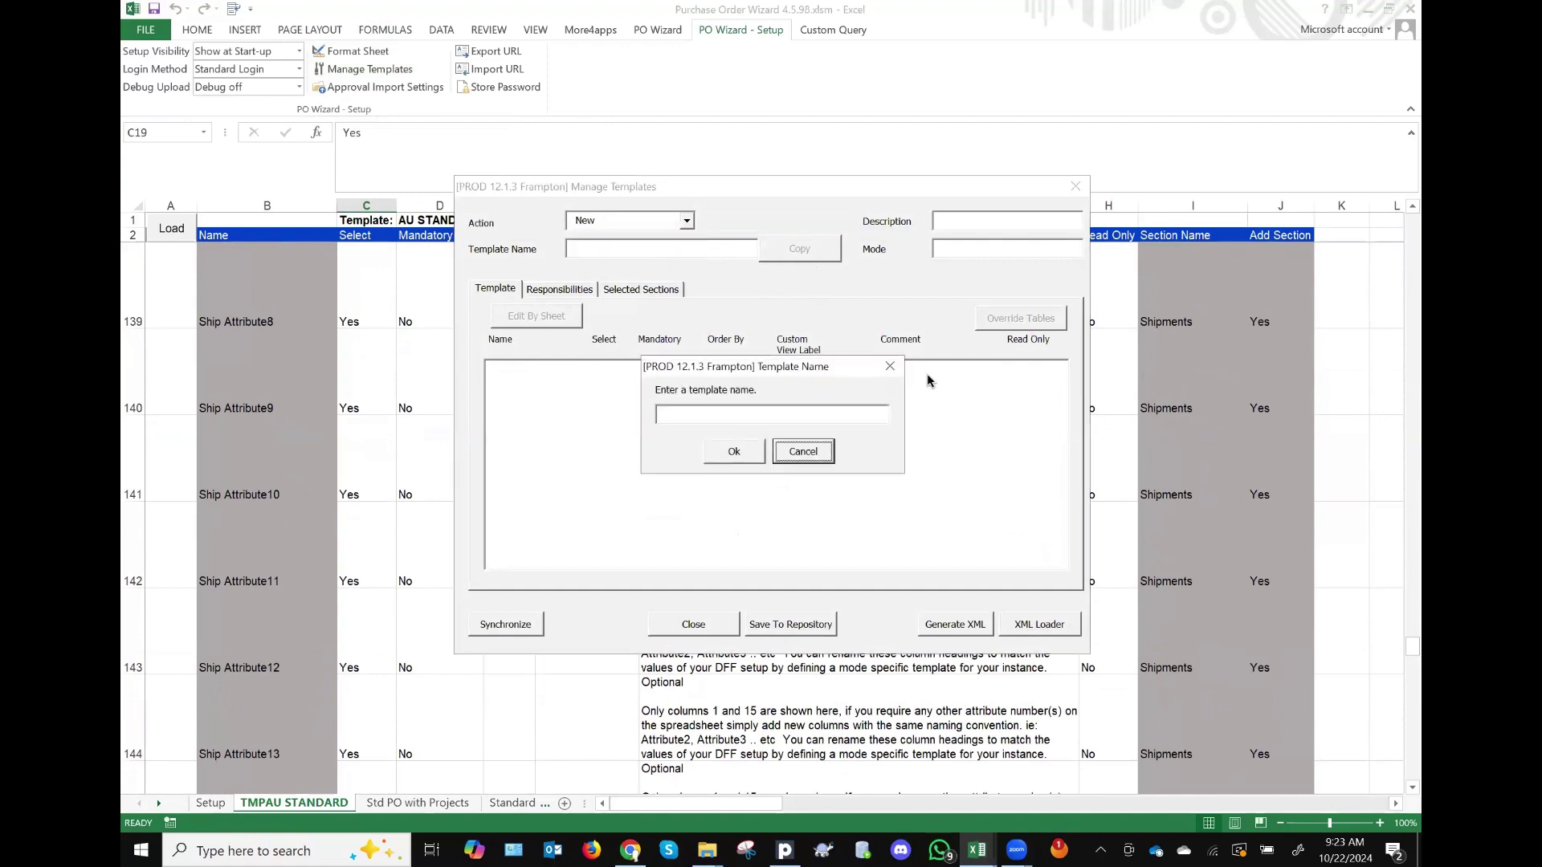
click(765, 413)
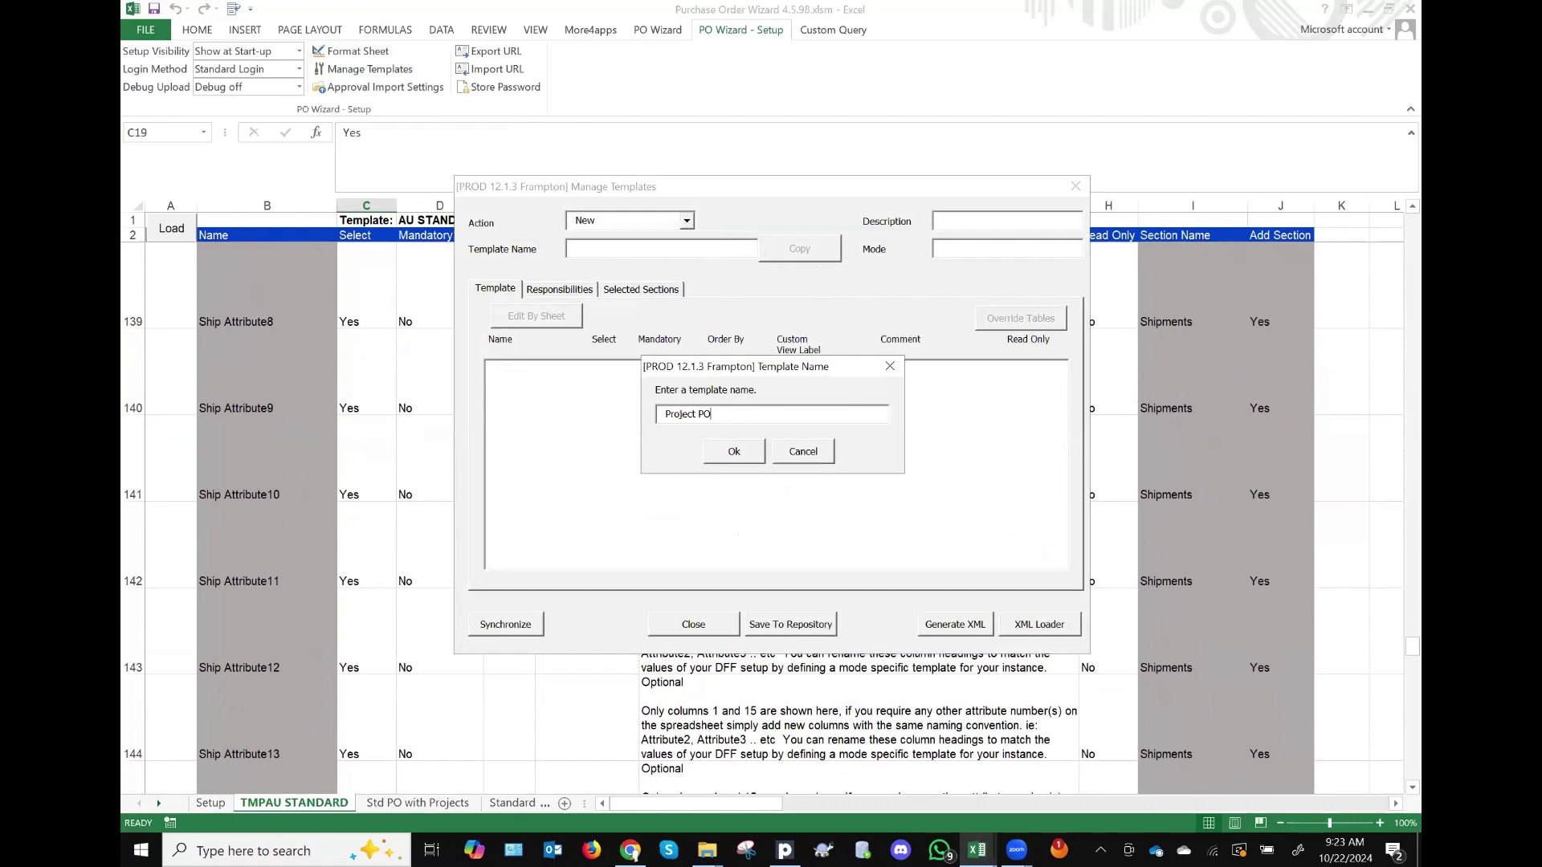
click(710, 451)
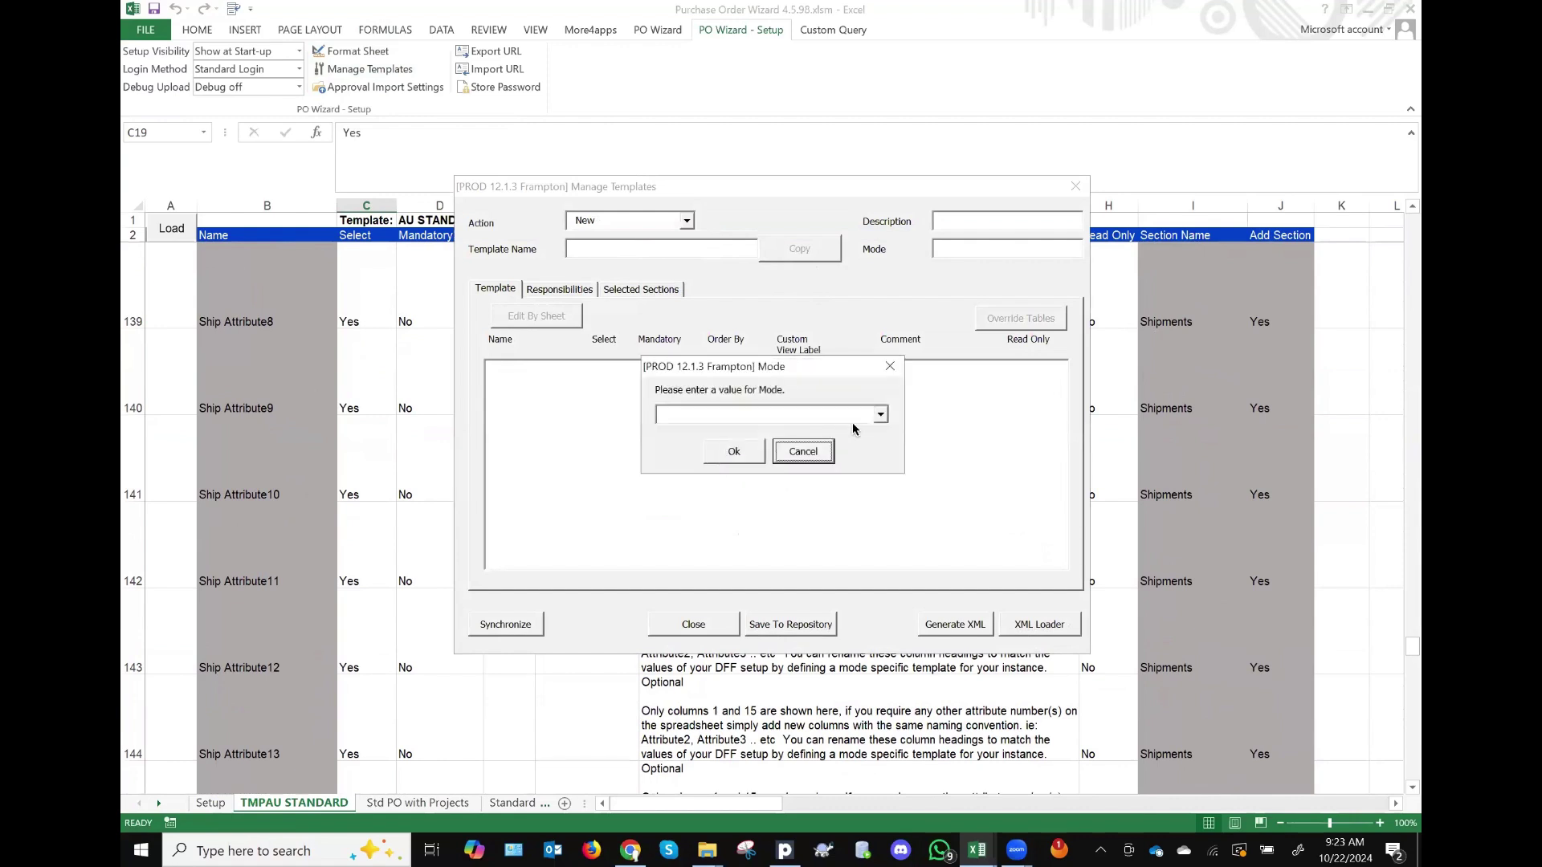
click(880, 415)
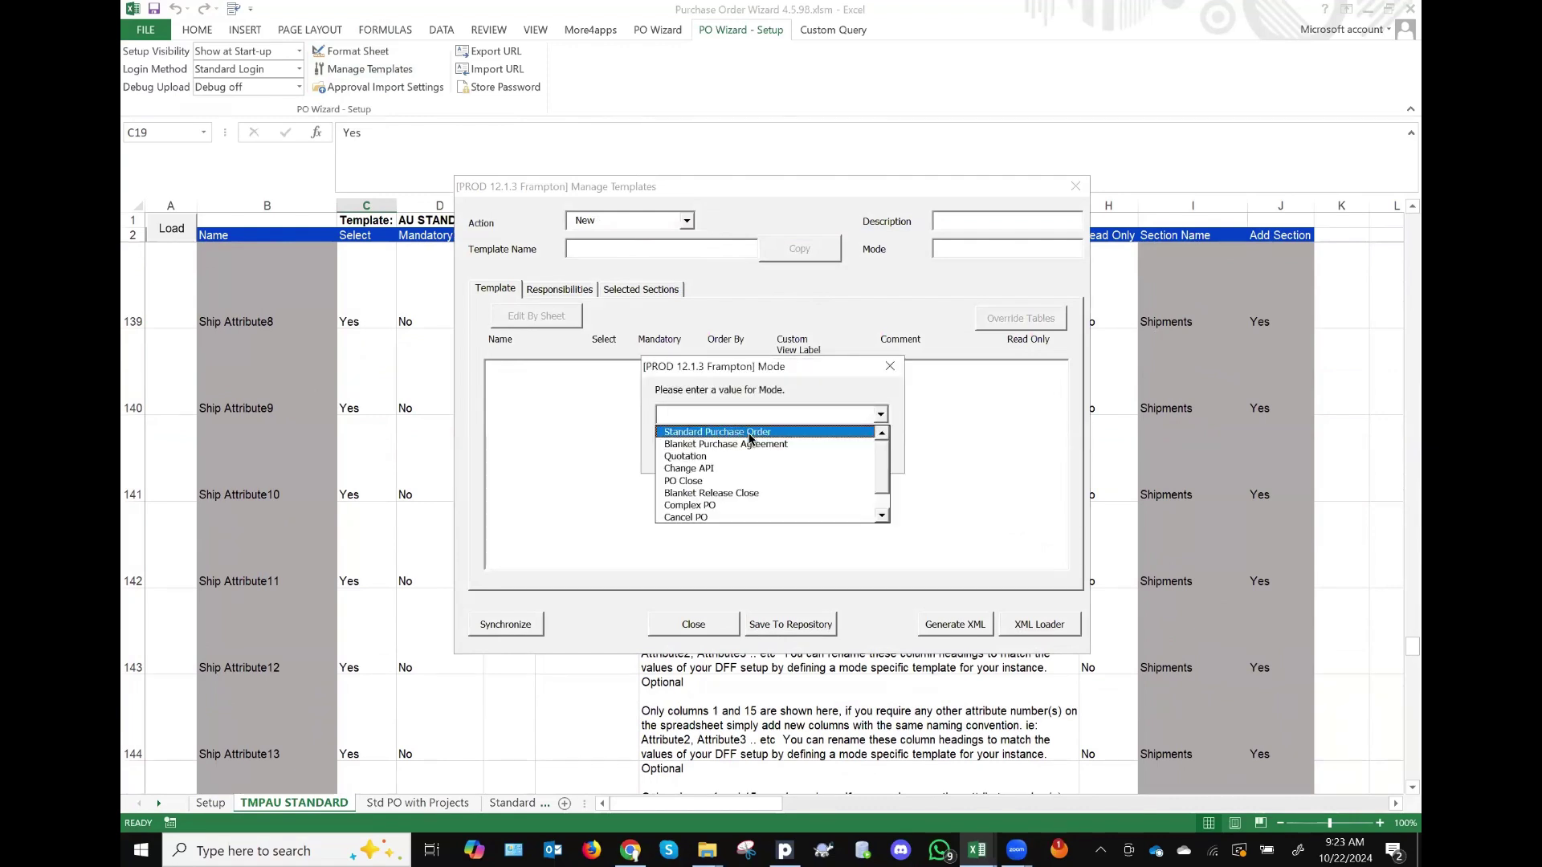
Step: Set up a new Standard Purchase Order template named Project PO, review its fields, and close it without saving
click(720, 436)
click(728, 453)
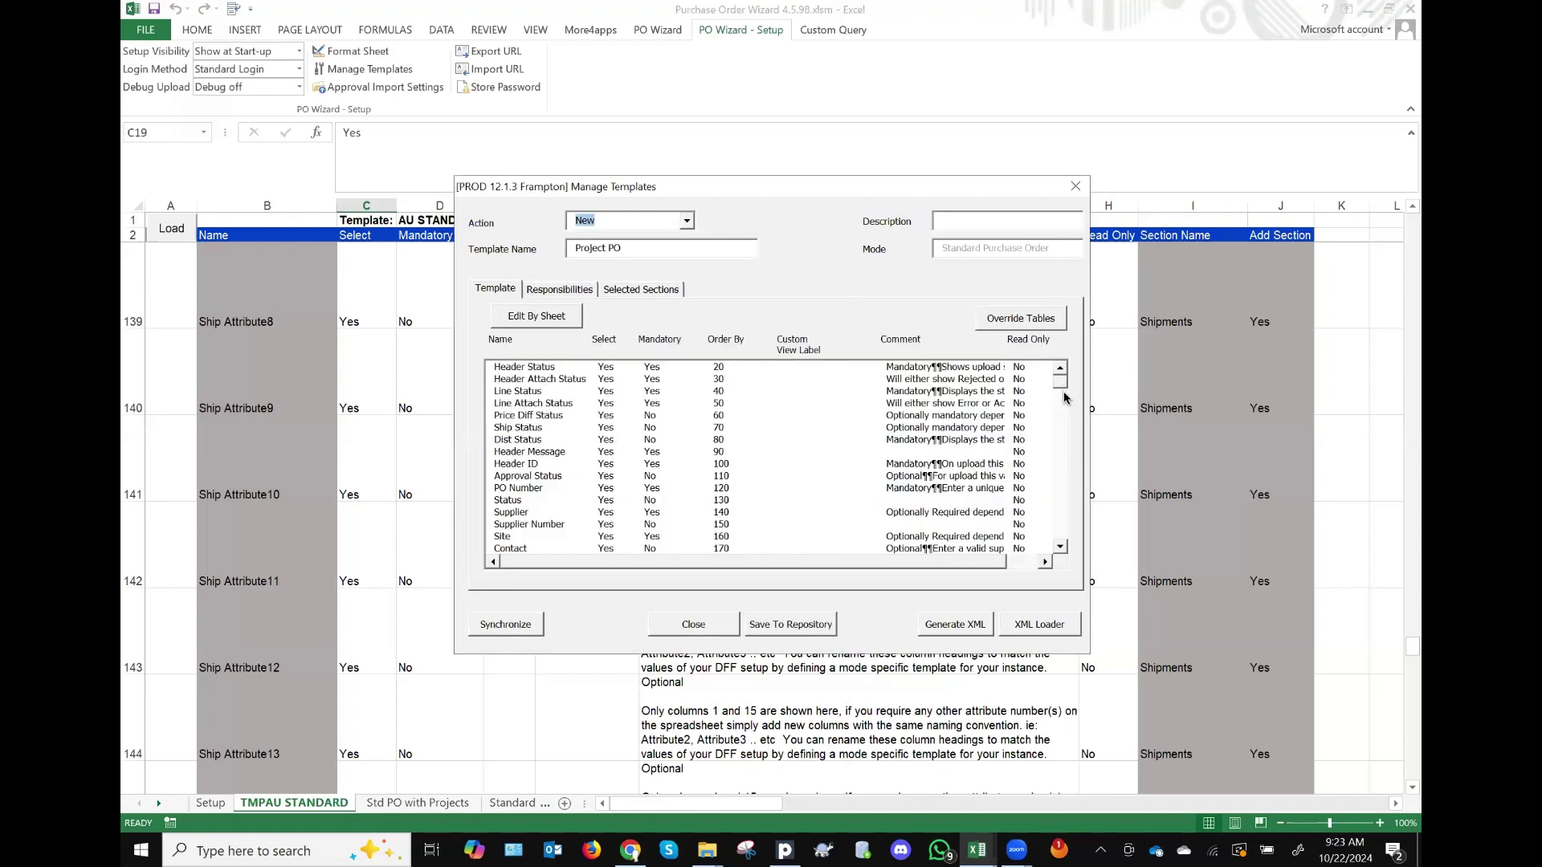
drag(1064, 399, 1056, 546)
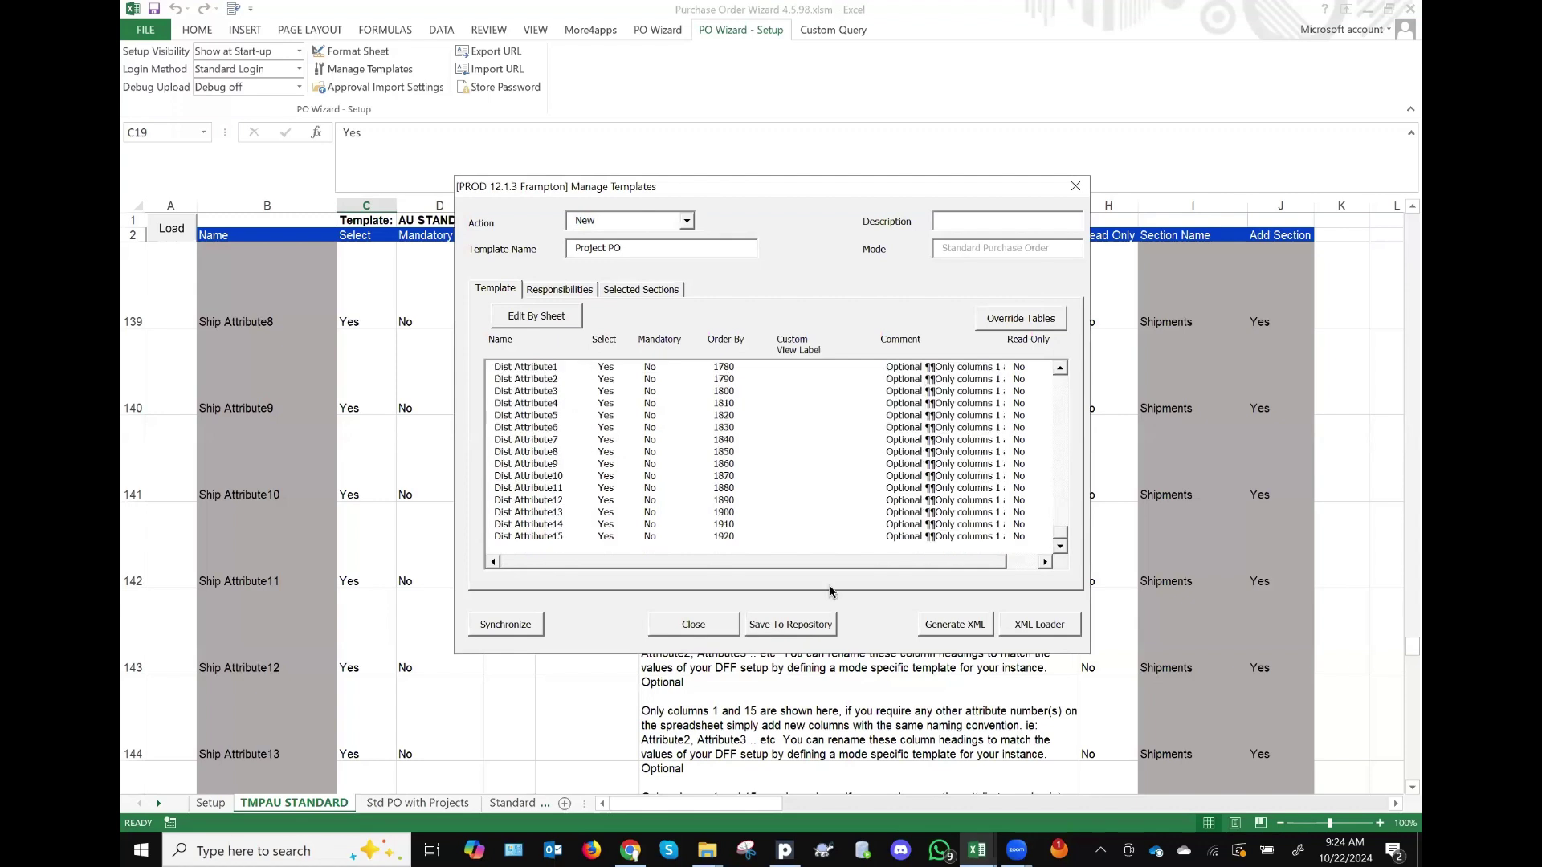
click(702, 633)
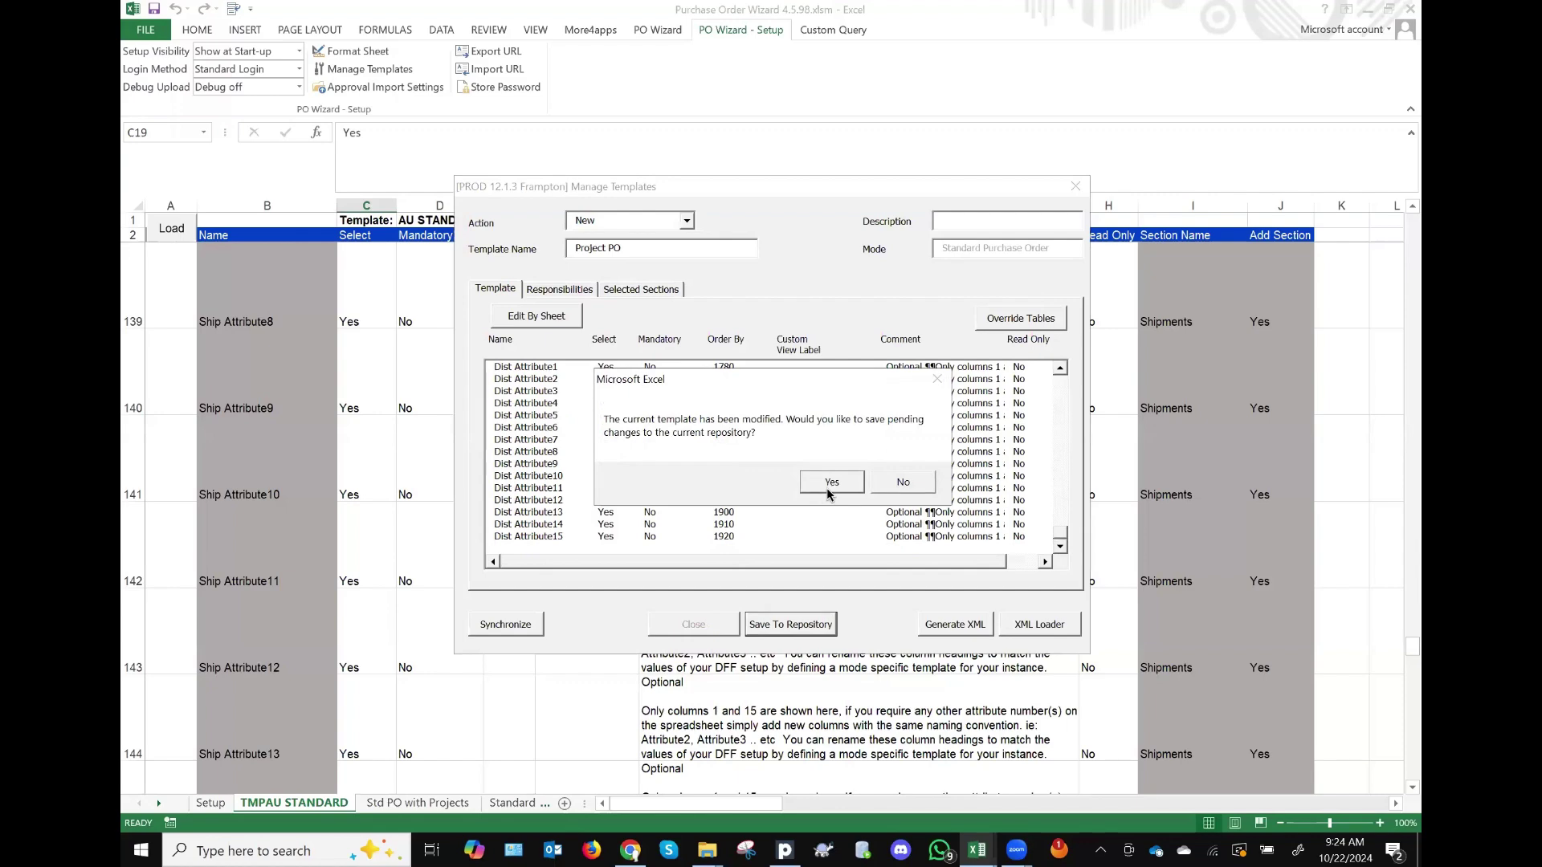
click(899, 489)
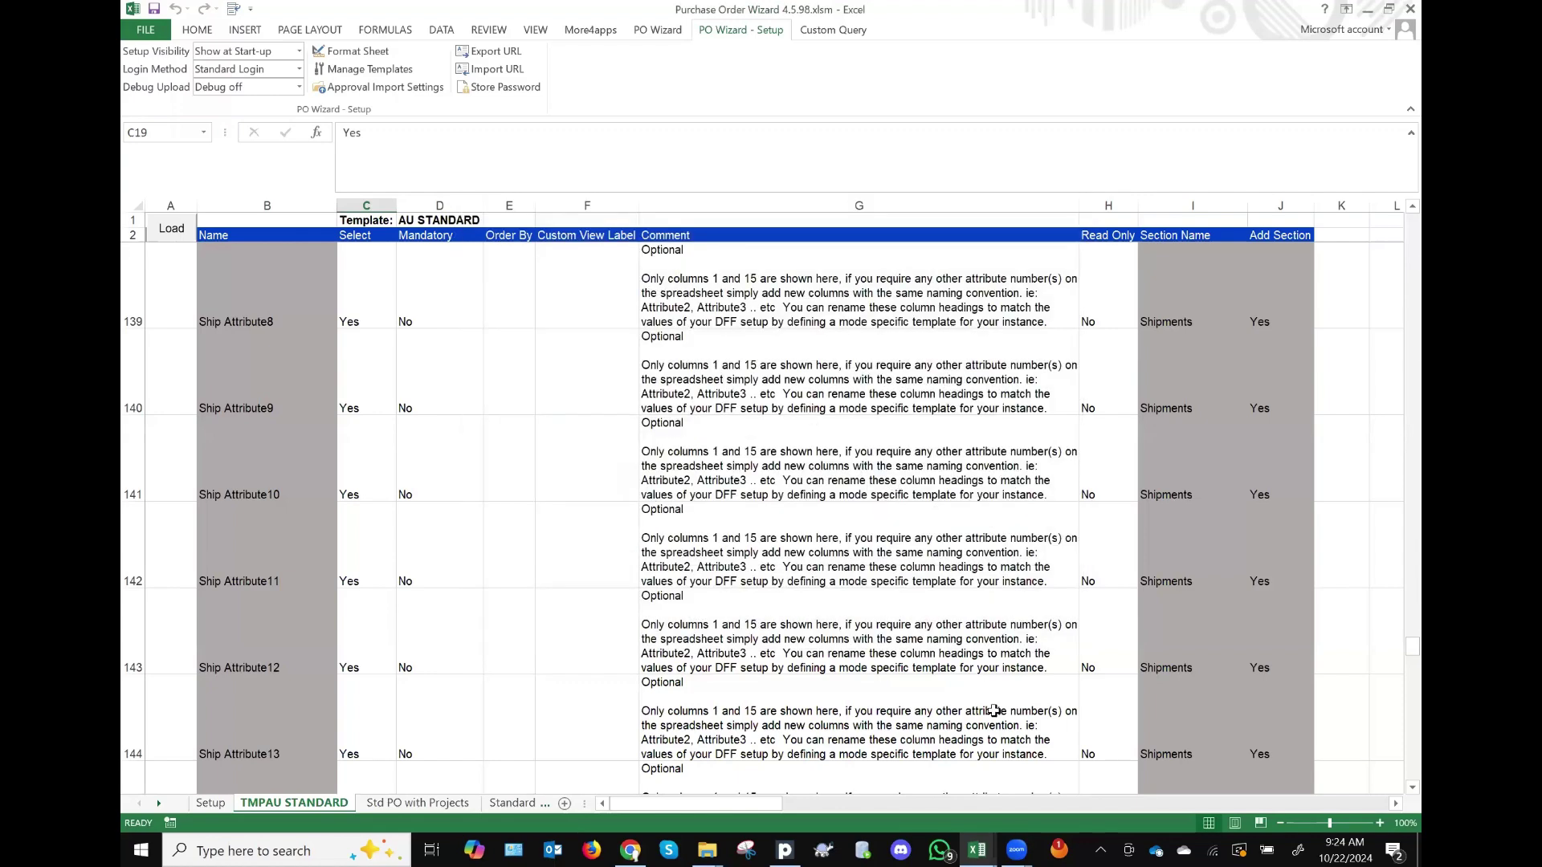
Step: Switch to the PO Receiving Wizard workbook and log in to PROD 12.1.3 Frampton with the Purchasing, Vision Services (USA) responsibility
click(972, 853)
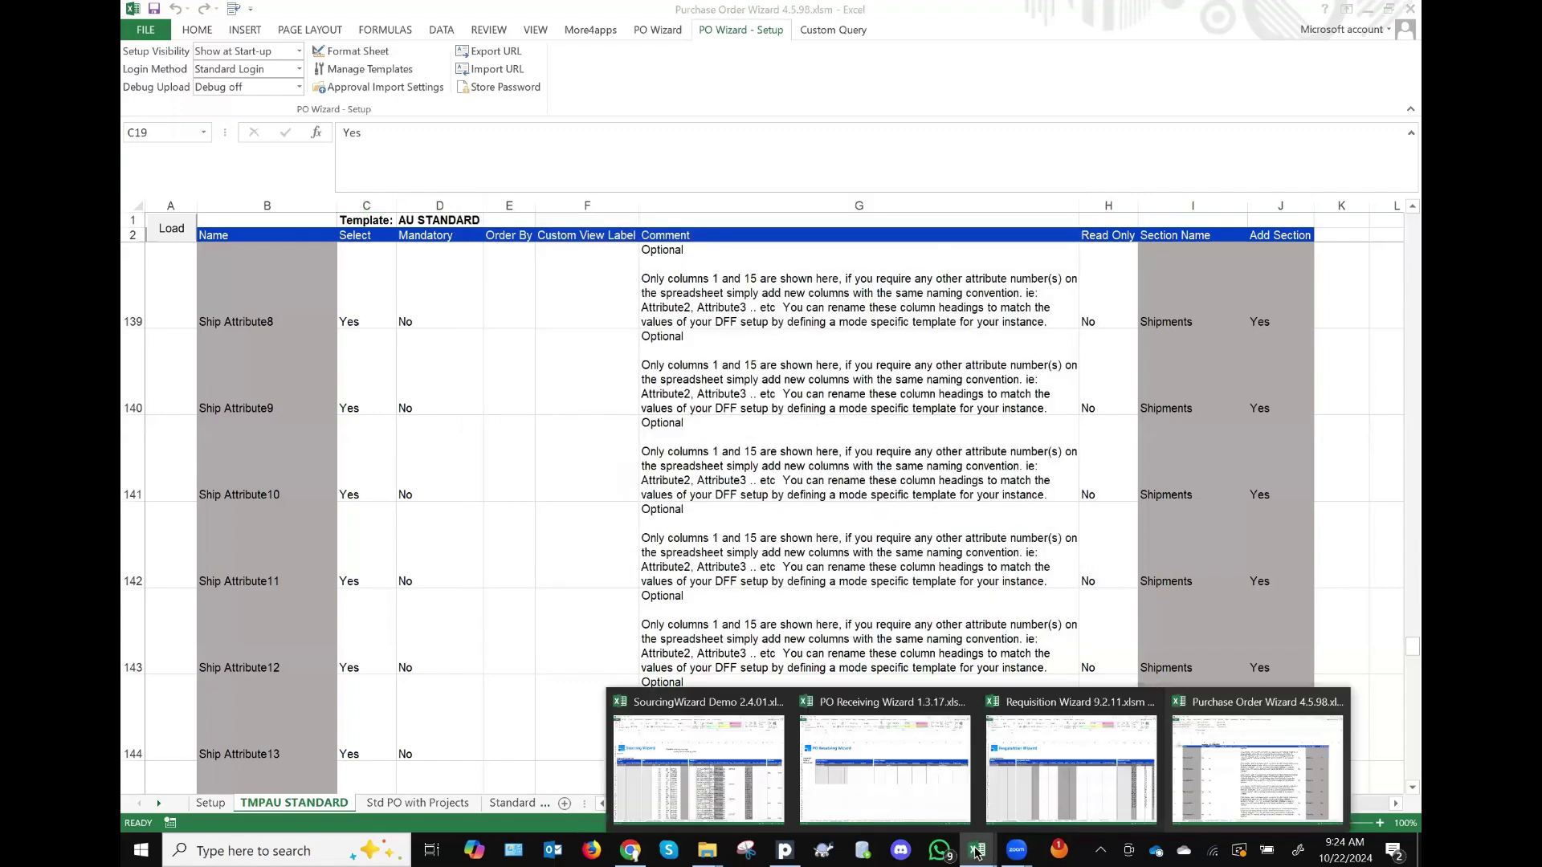
click(937, 788)
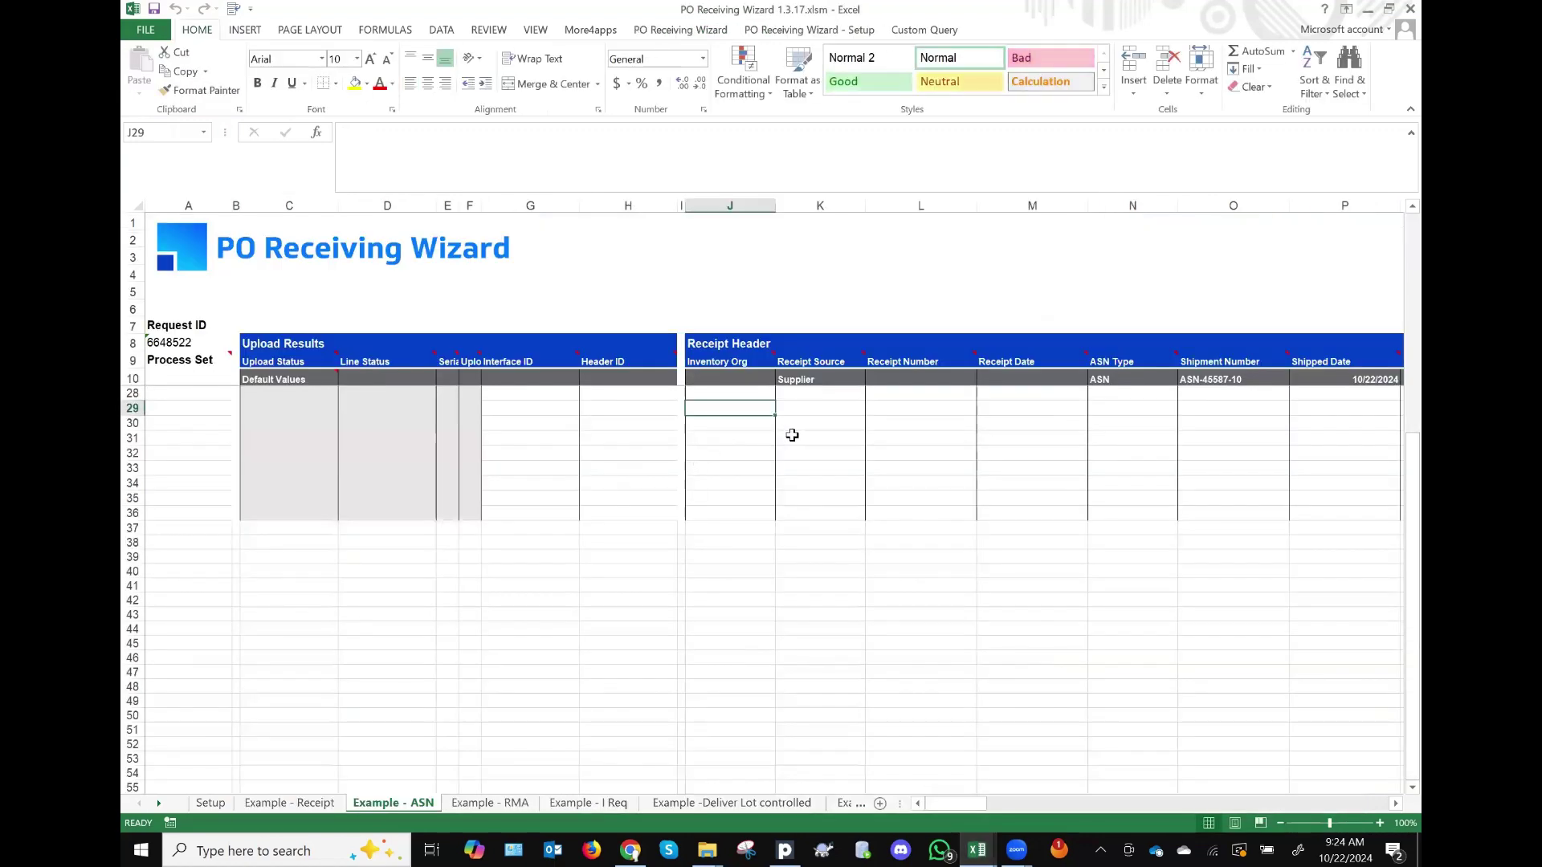
click(681, 31)
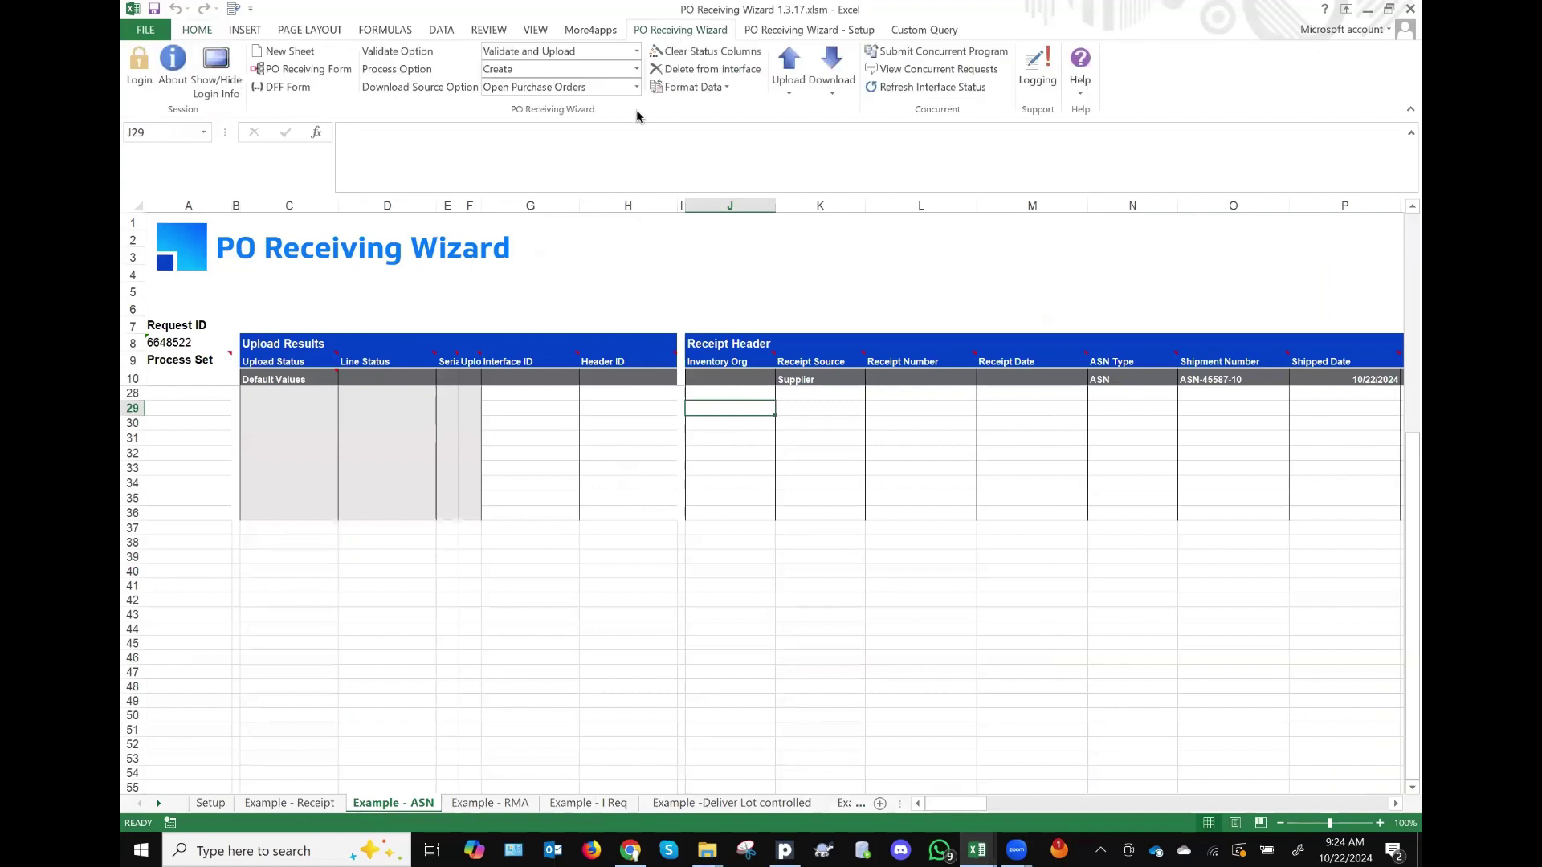
click(141, 71)
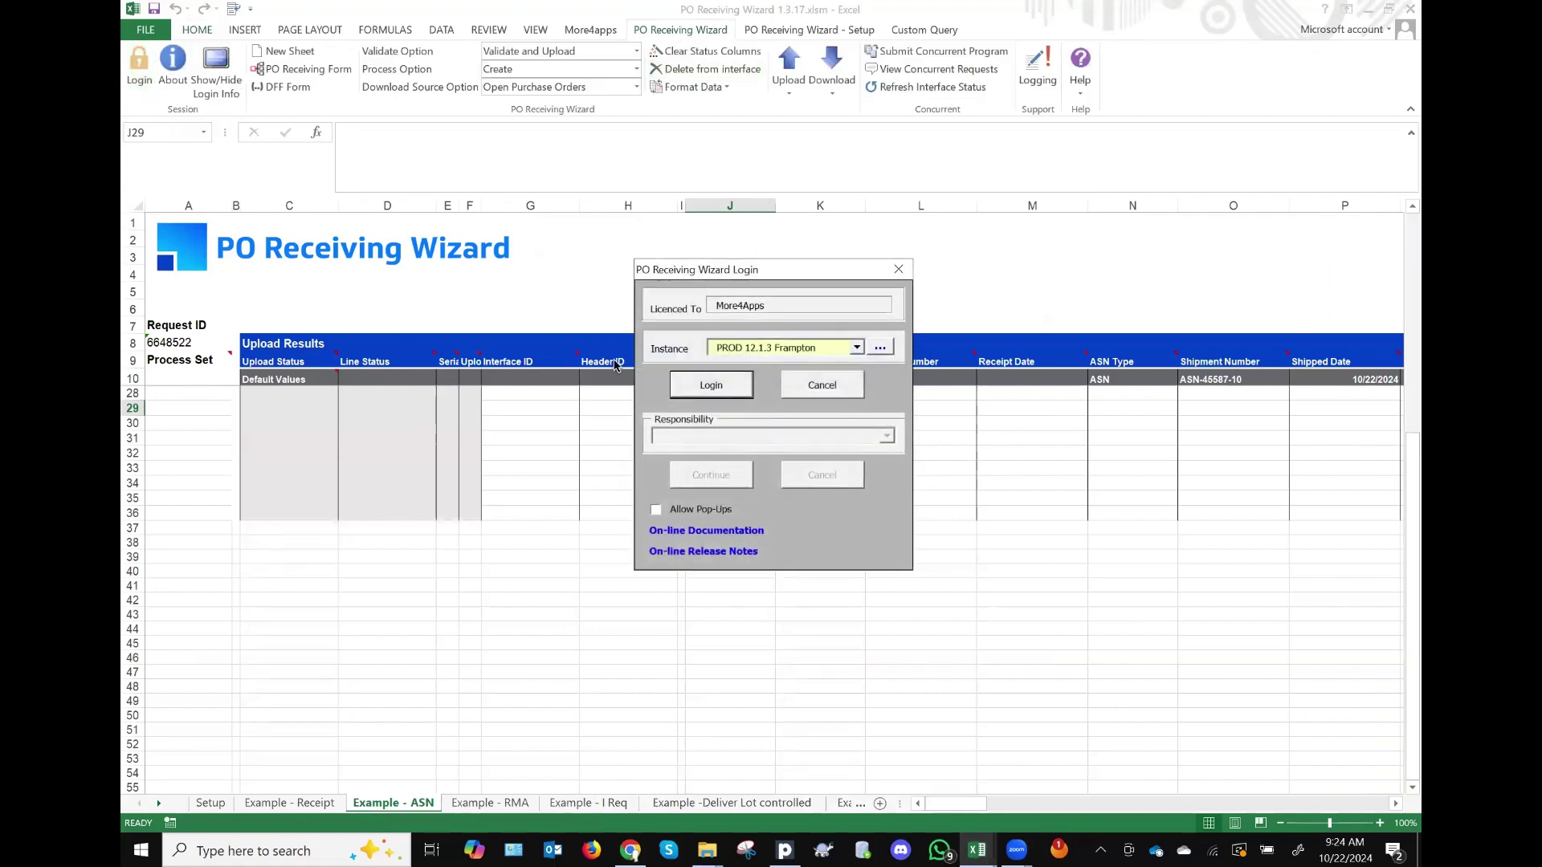
click(729, 387)
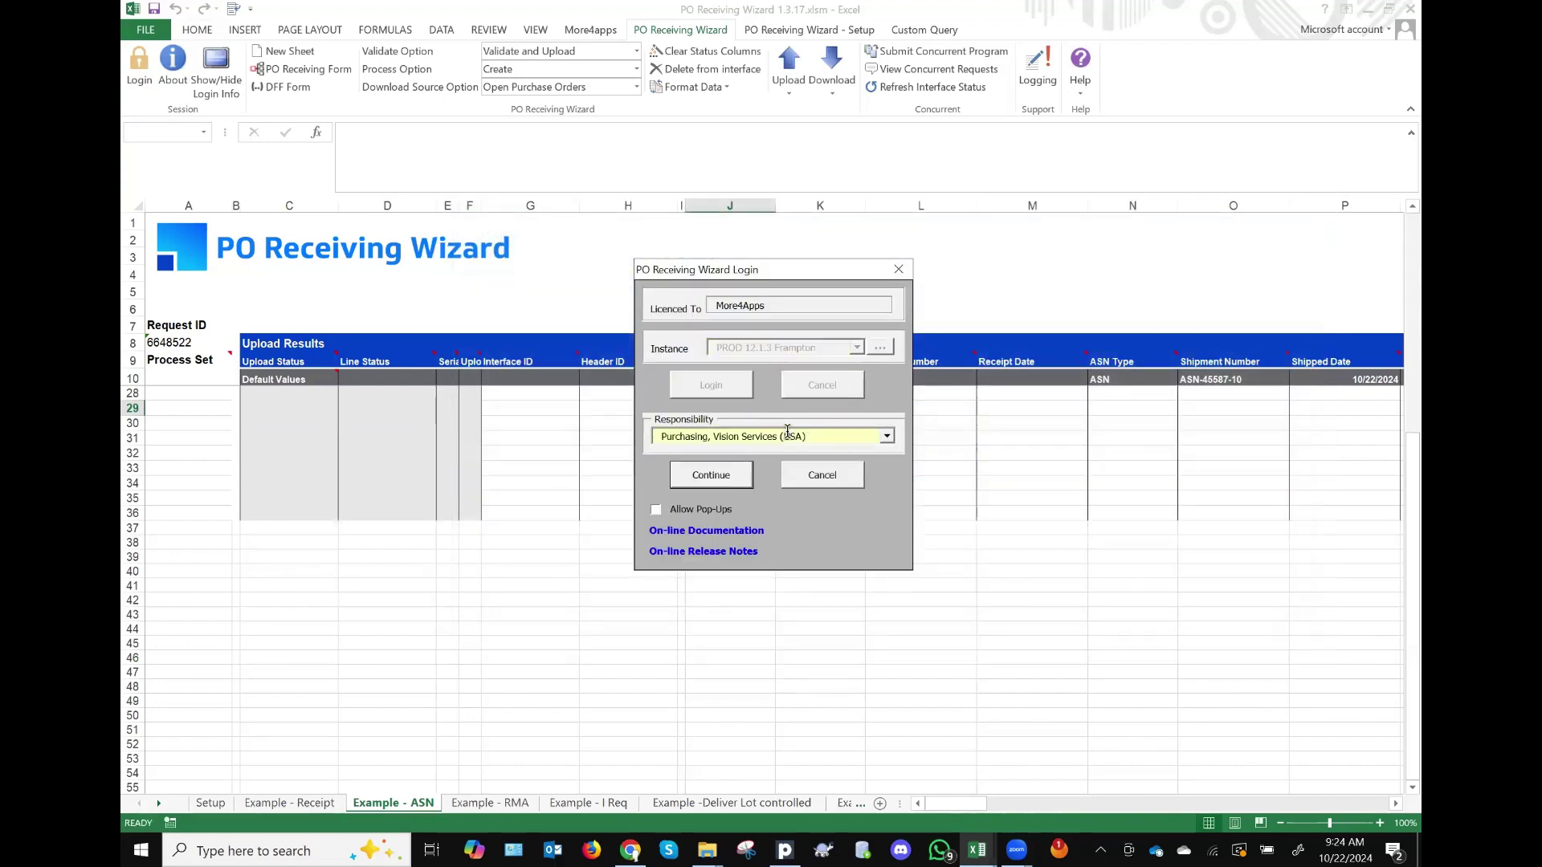
click(722, 474)
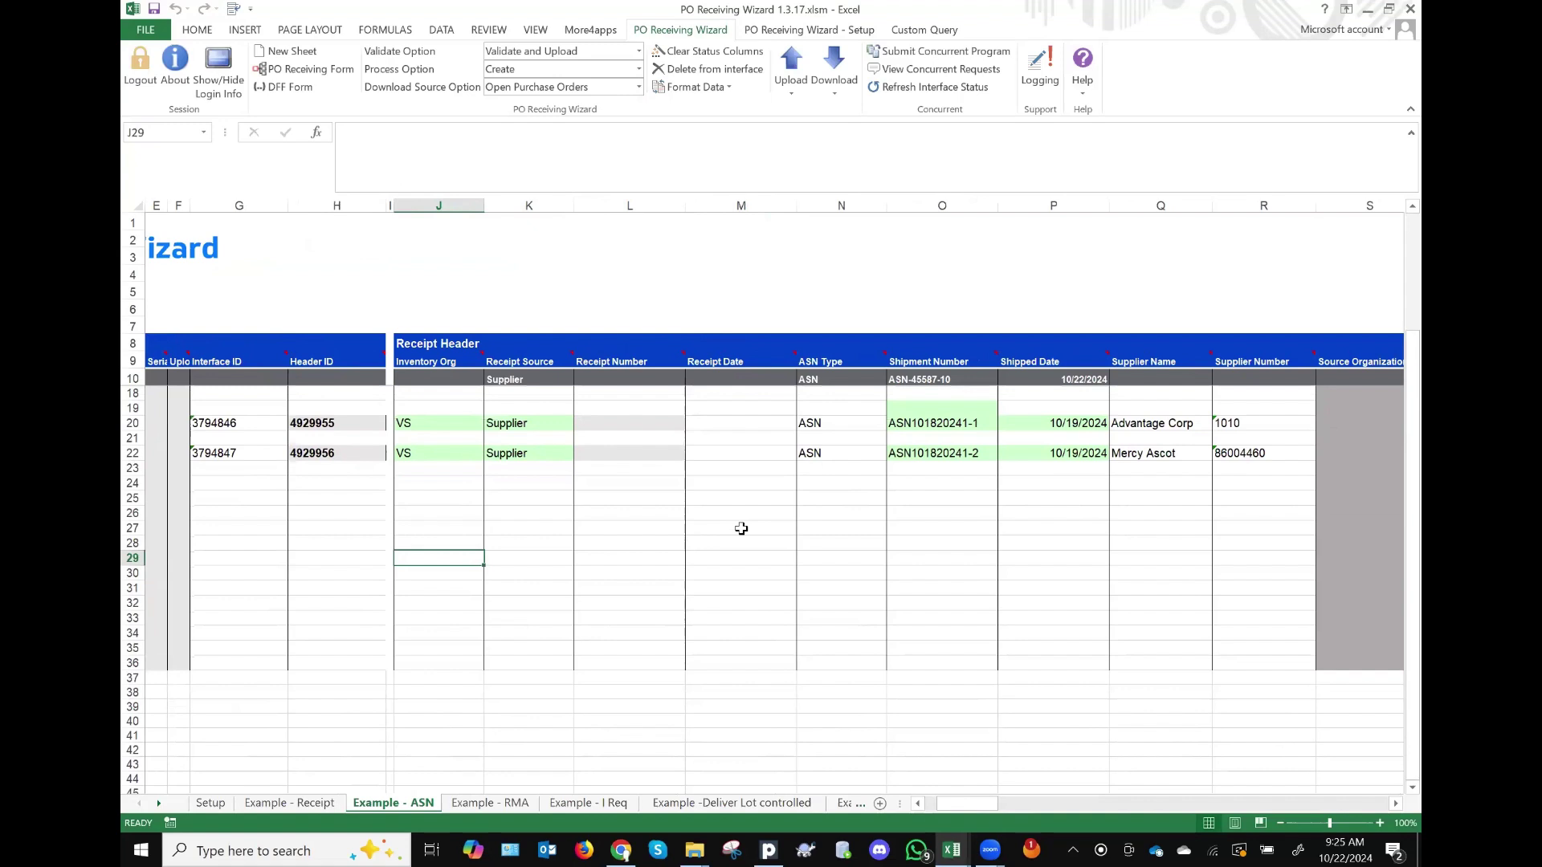
Step: Copy the listed purchase order numbers from the PO Number column, cells BI26:BI37, on the Example - ASN sheet
scroll(741, 528, down, 2)
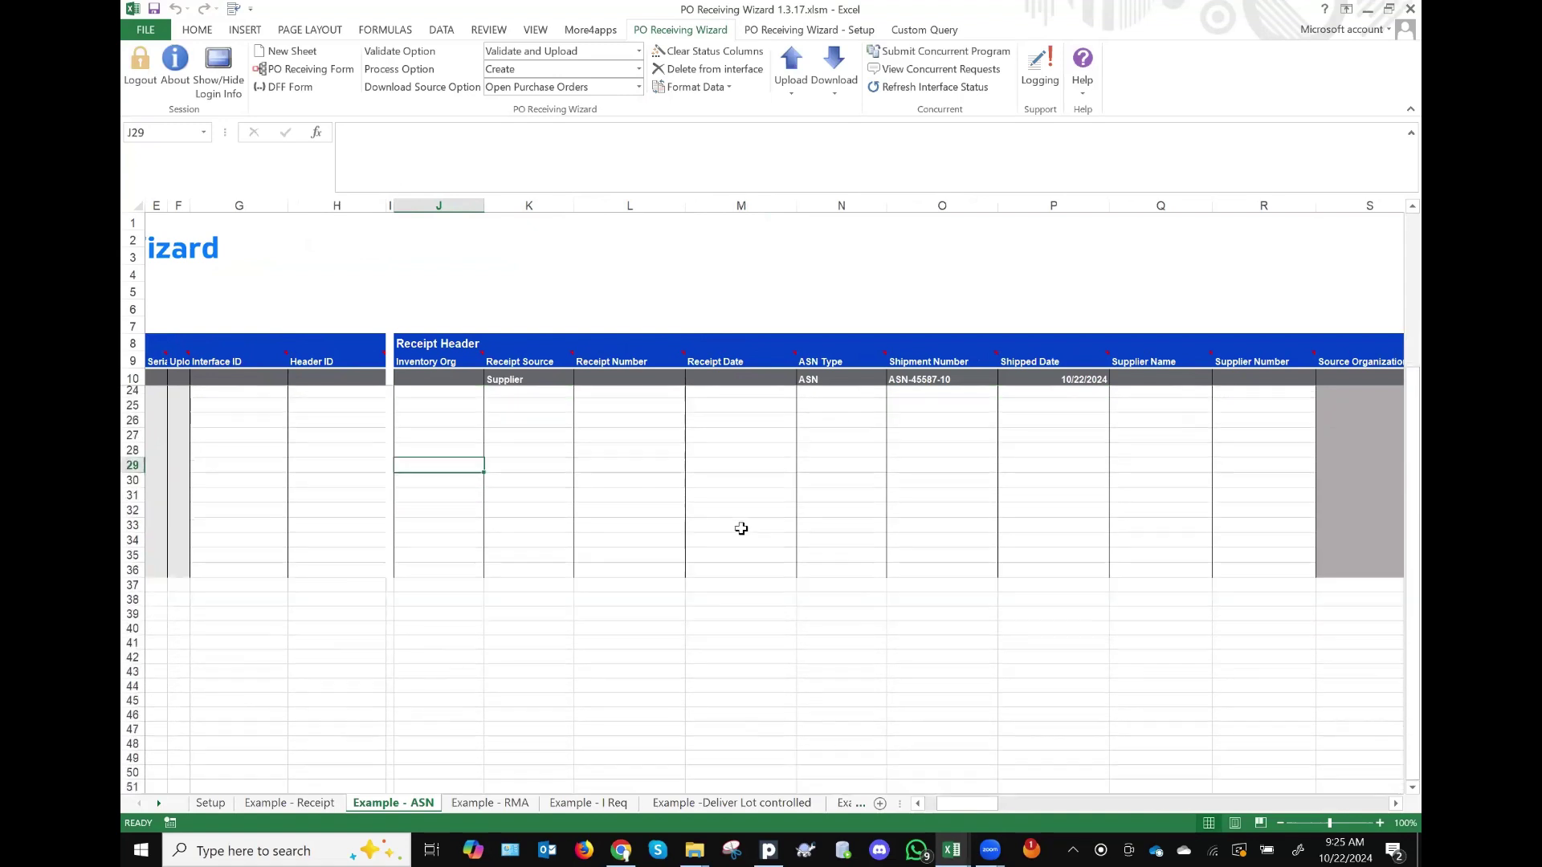
scroll(741, 528, right, 6)
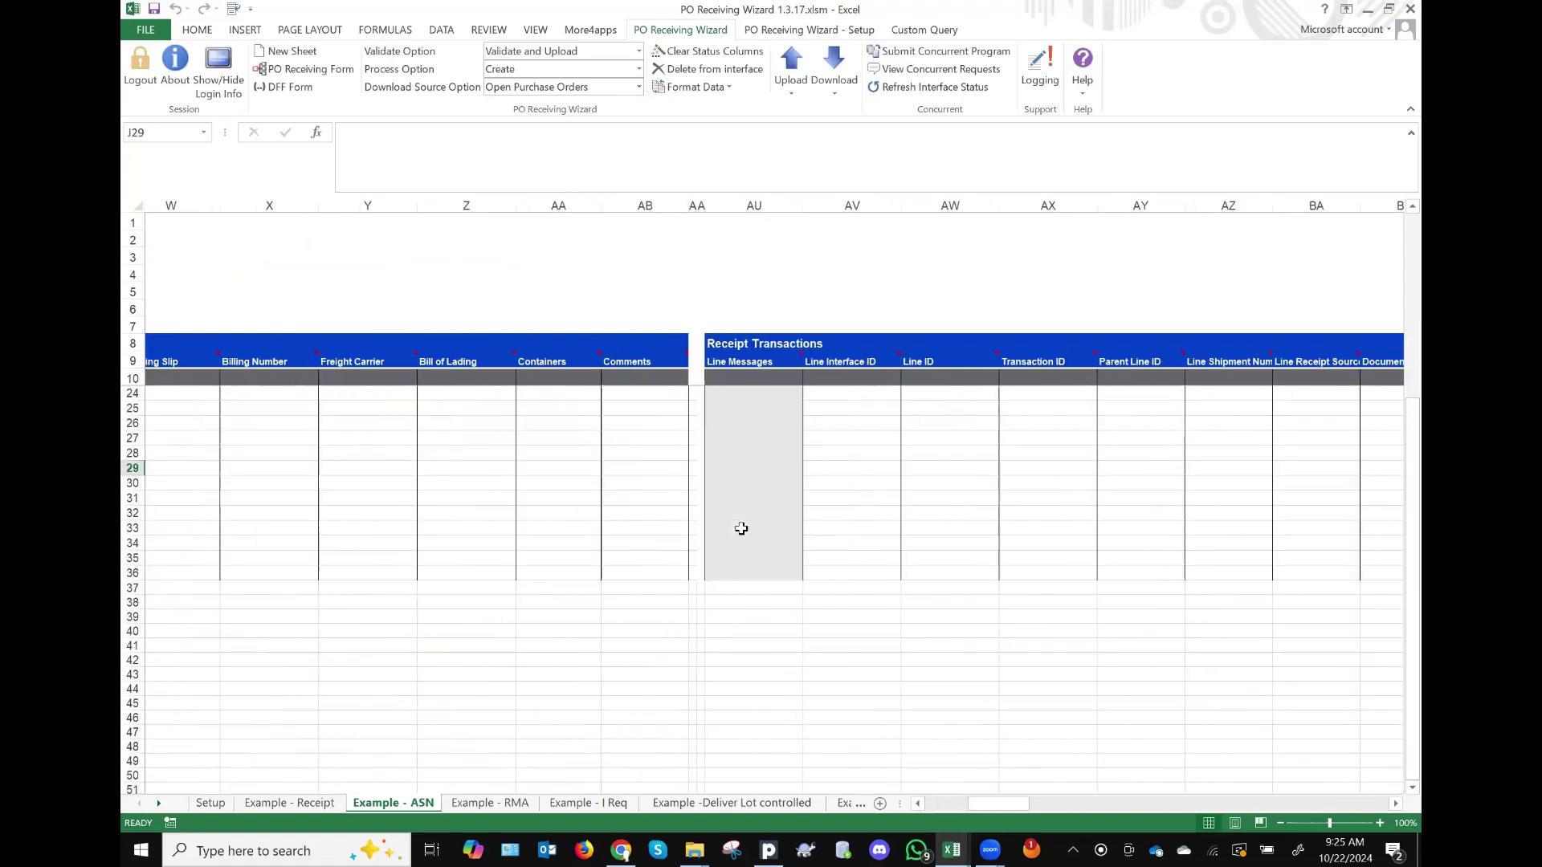
scroll(506, 554, right, 4)
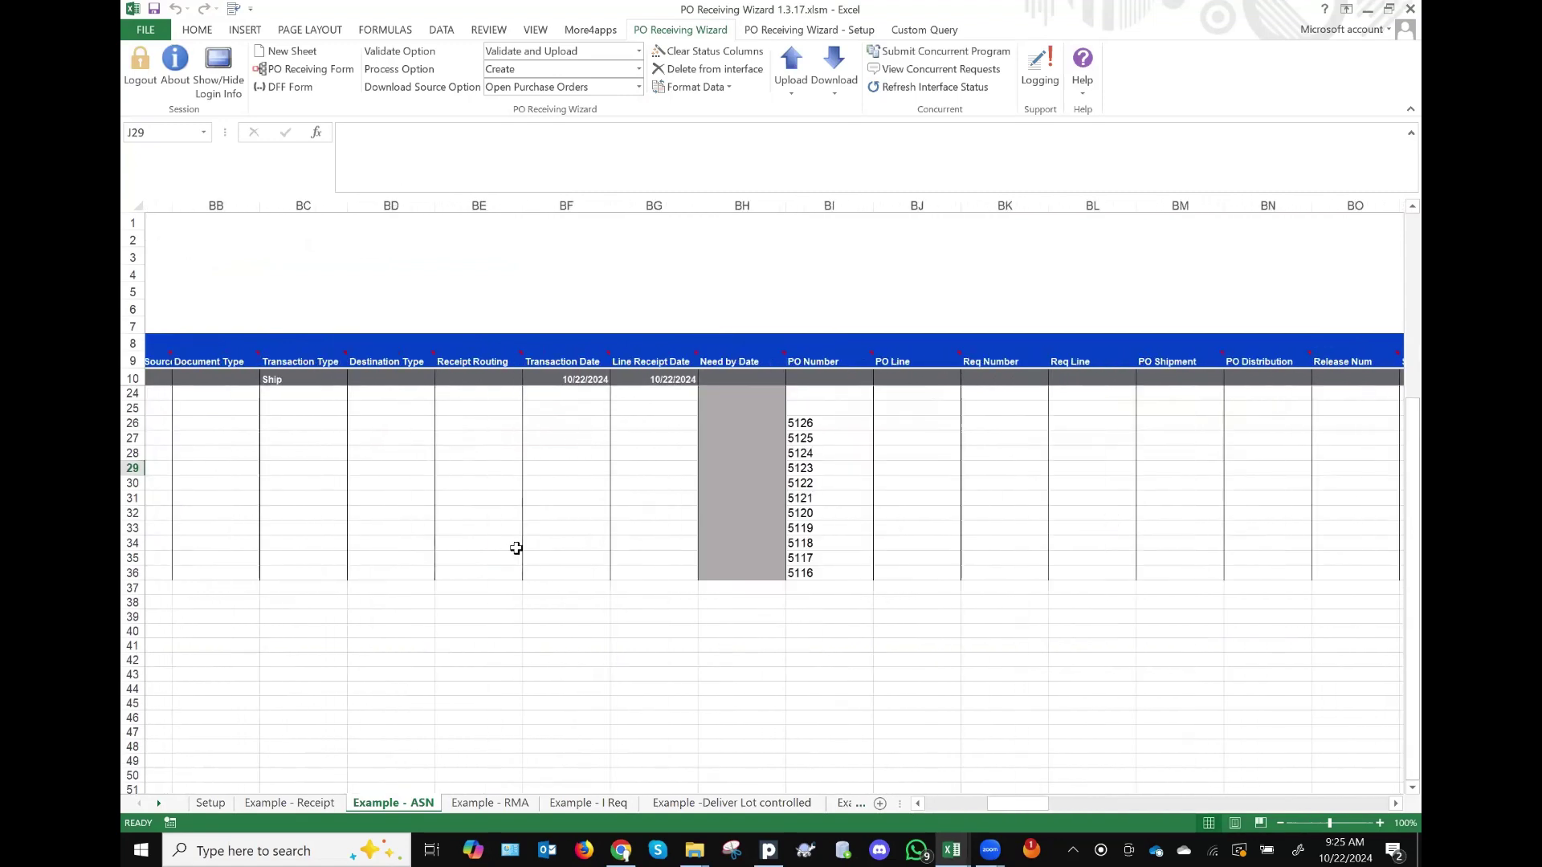
scroll(516, 547, right, 1)
drag(775, 423, 795, 591)
key(ctrl+c)
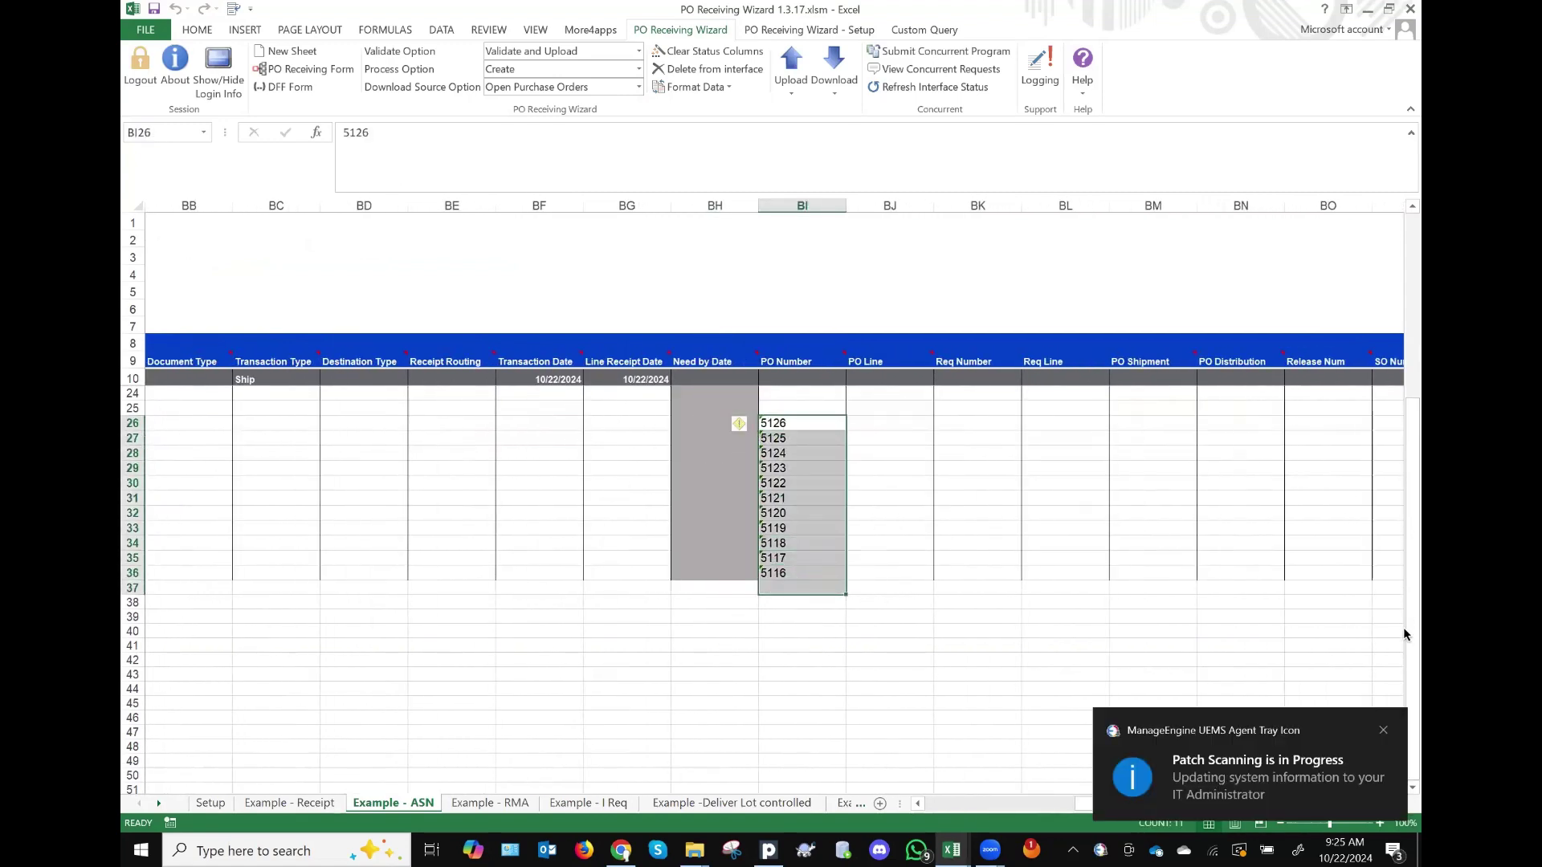
click(1385, 735)
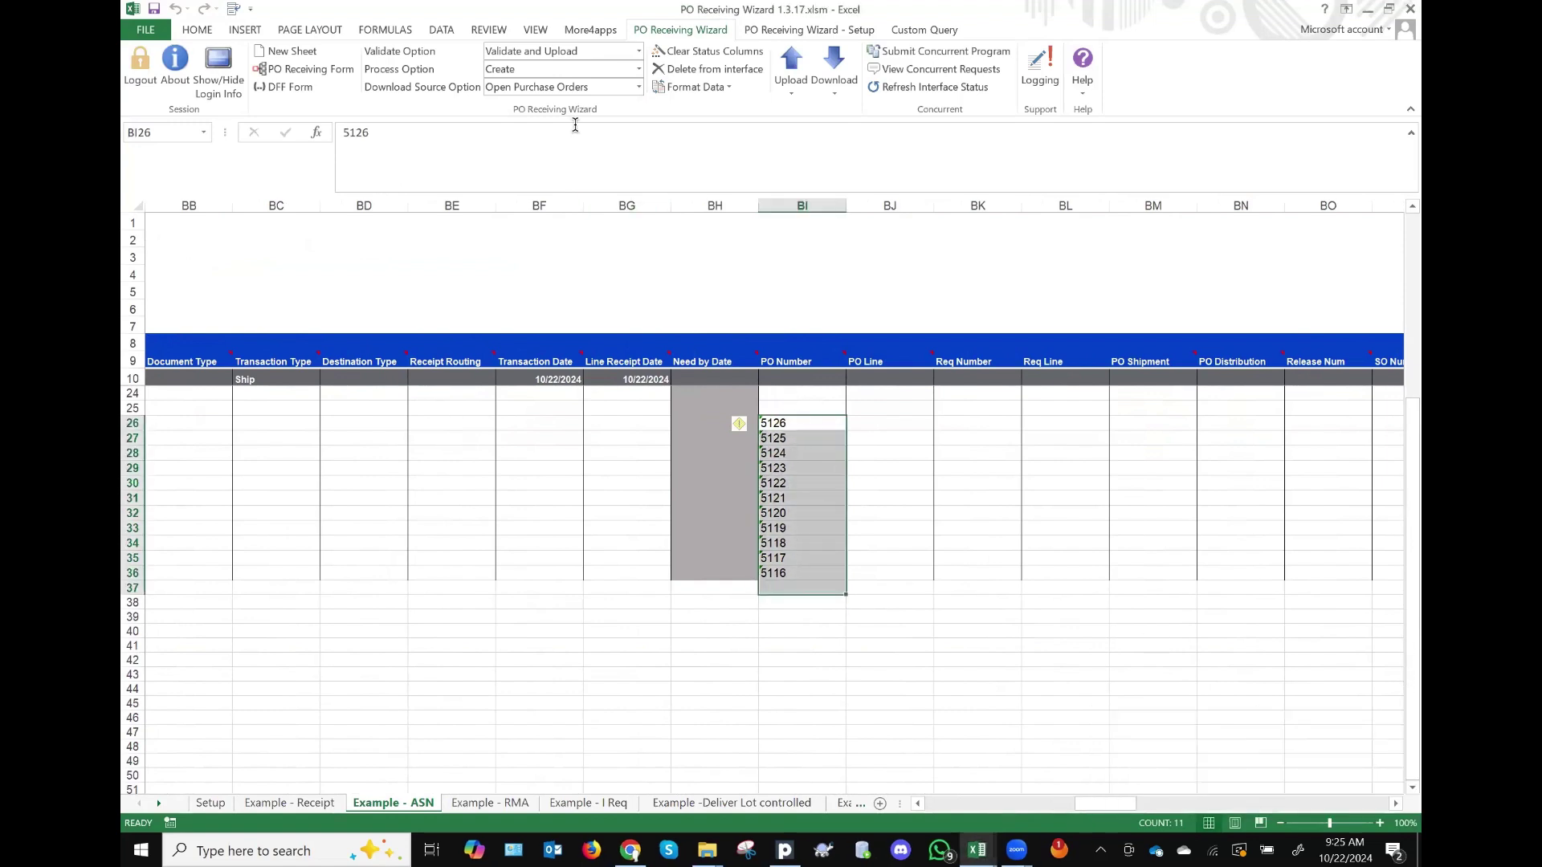
Step: Paste the PO numbers back in place and download their open purchase orders using the sheet data
click(639, 88)
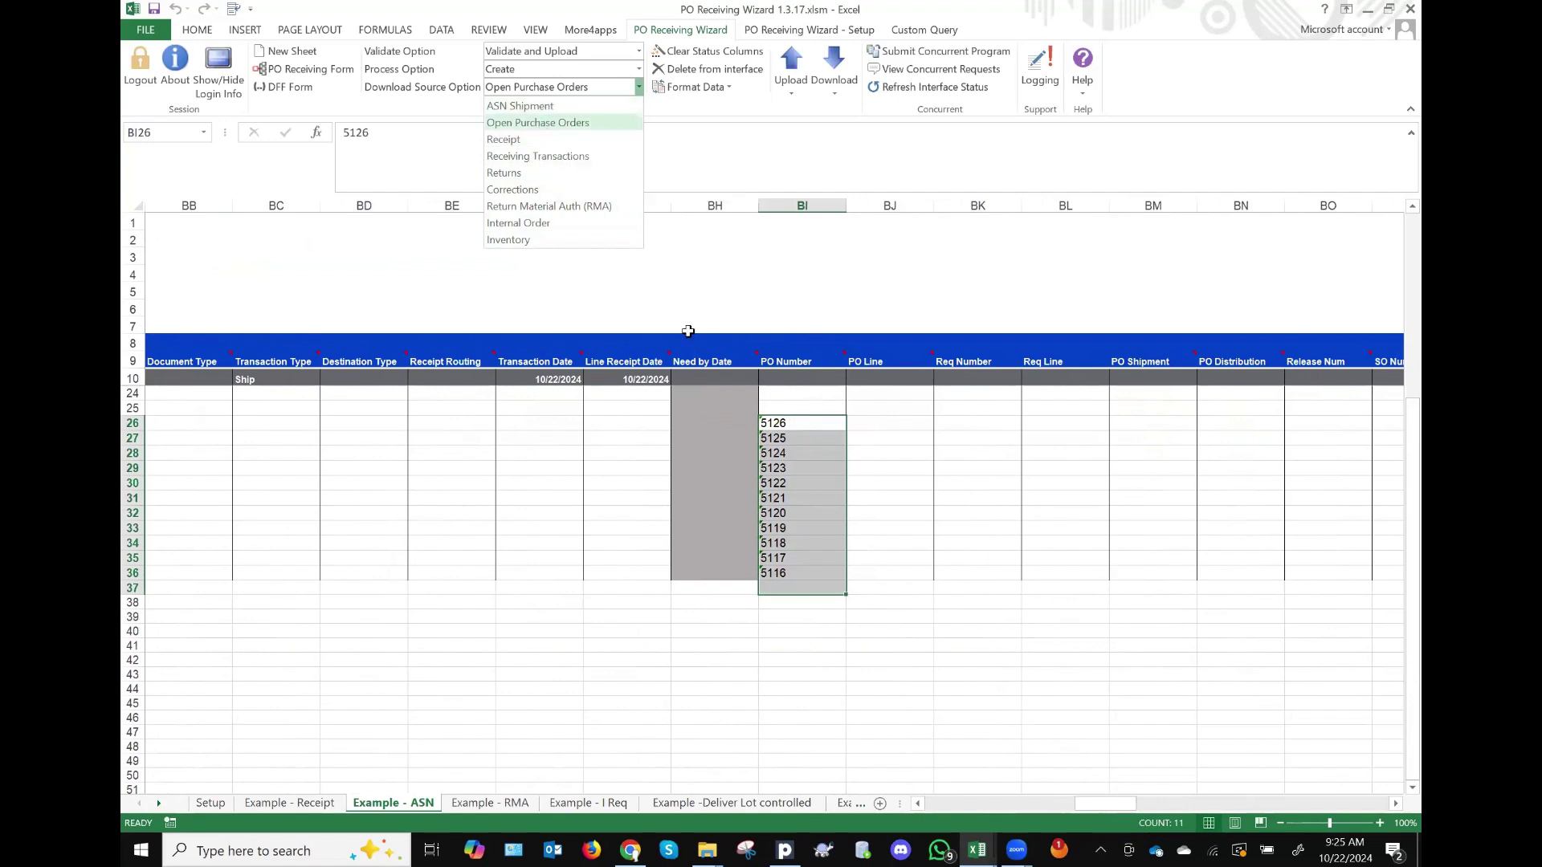
click(539, 123)
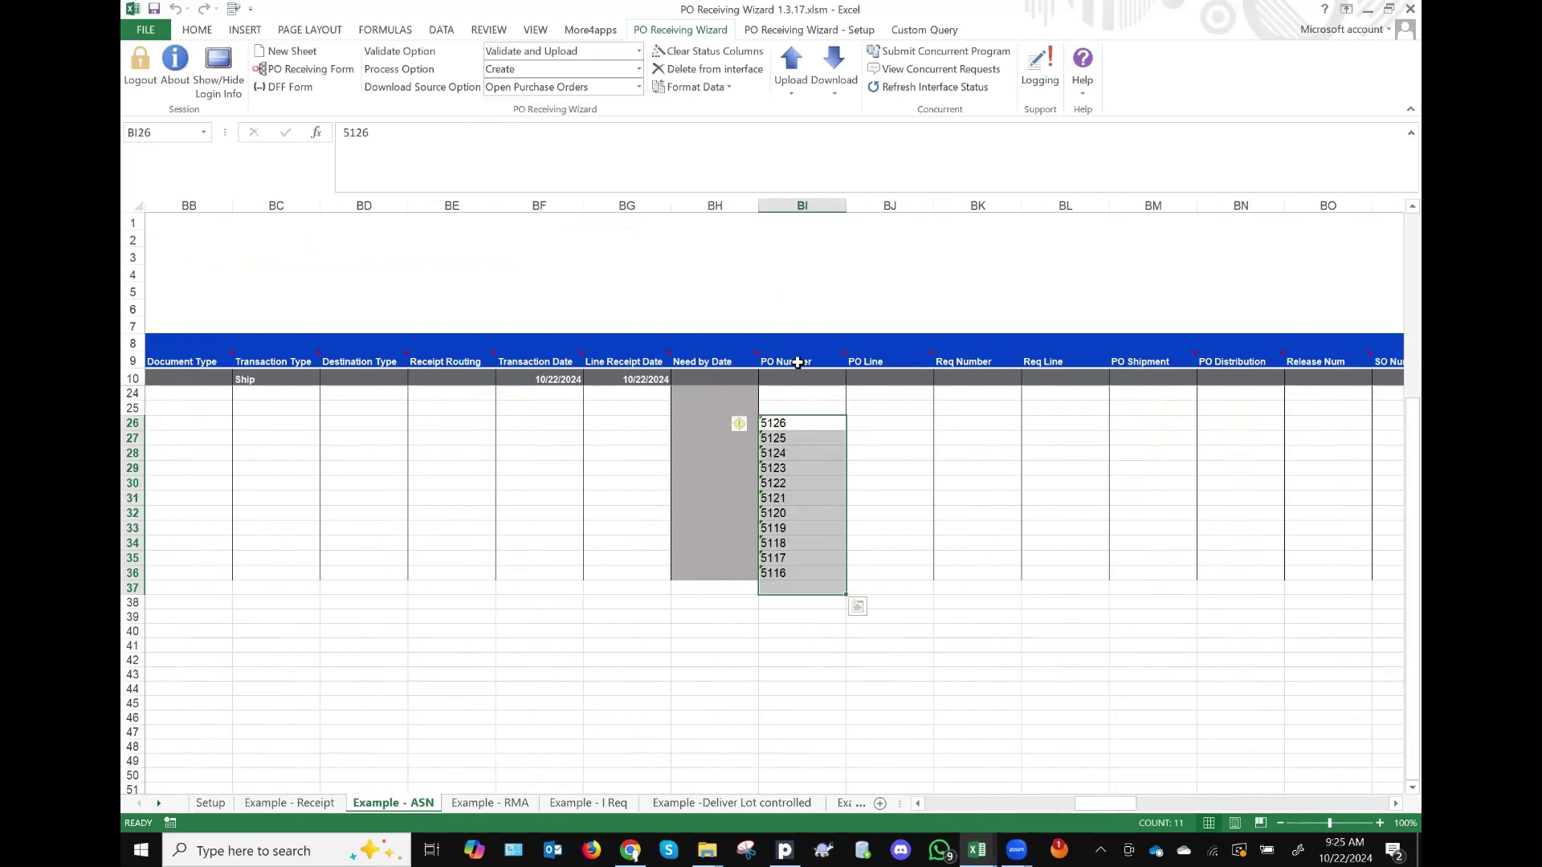
key(ctrl+v)
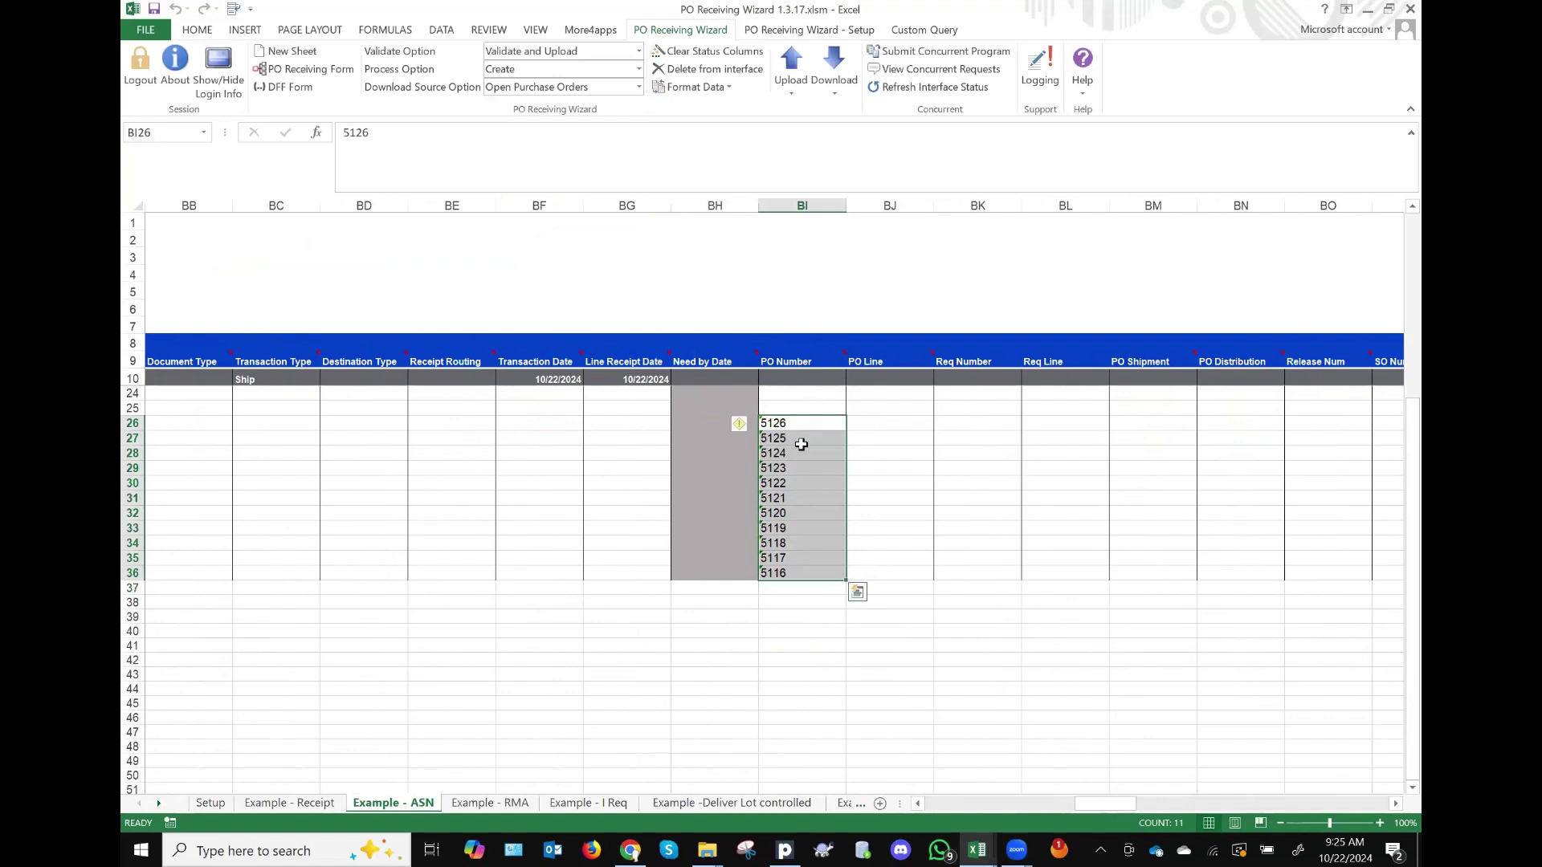
click(840, 72)
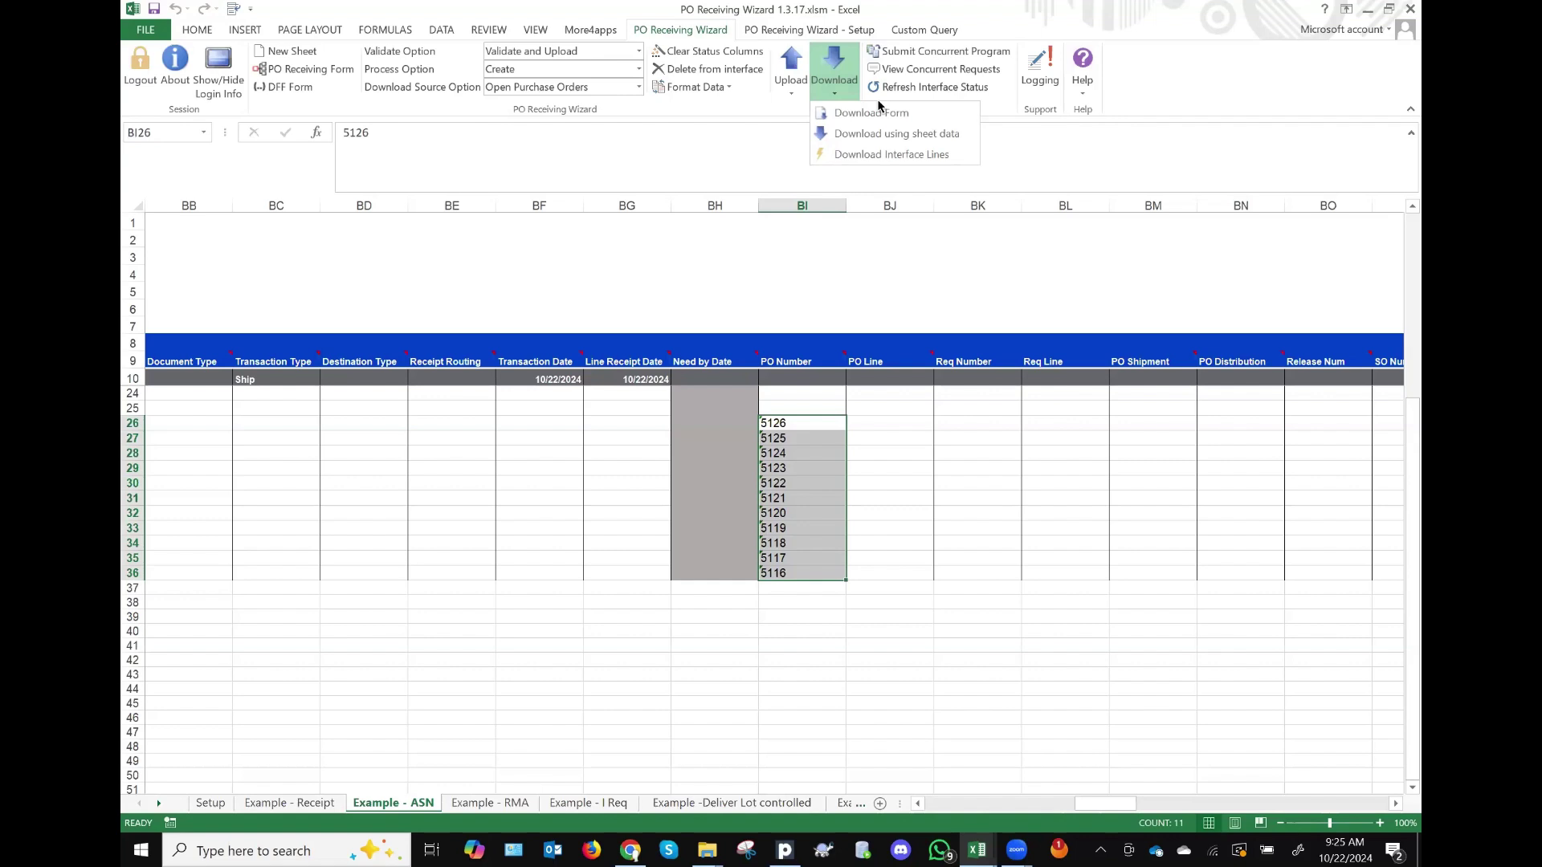
click(864, 133)
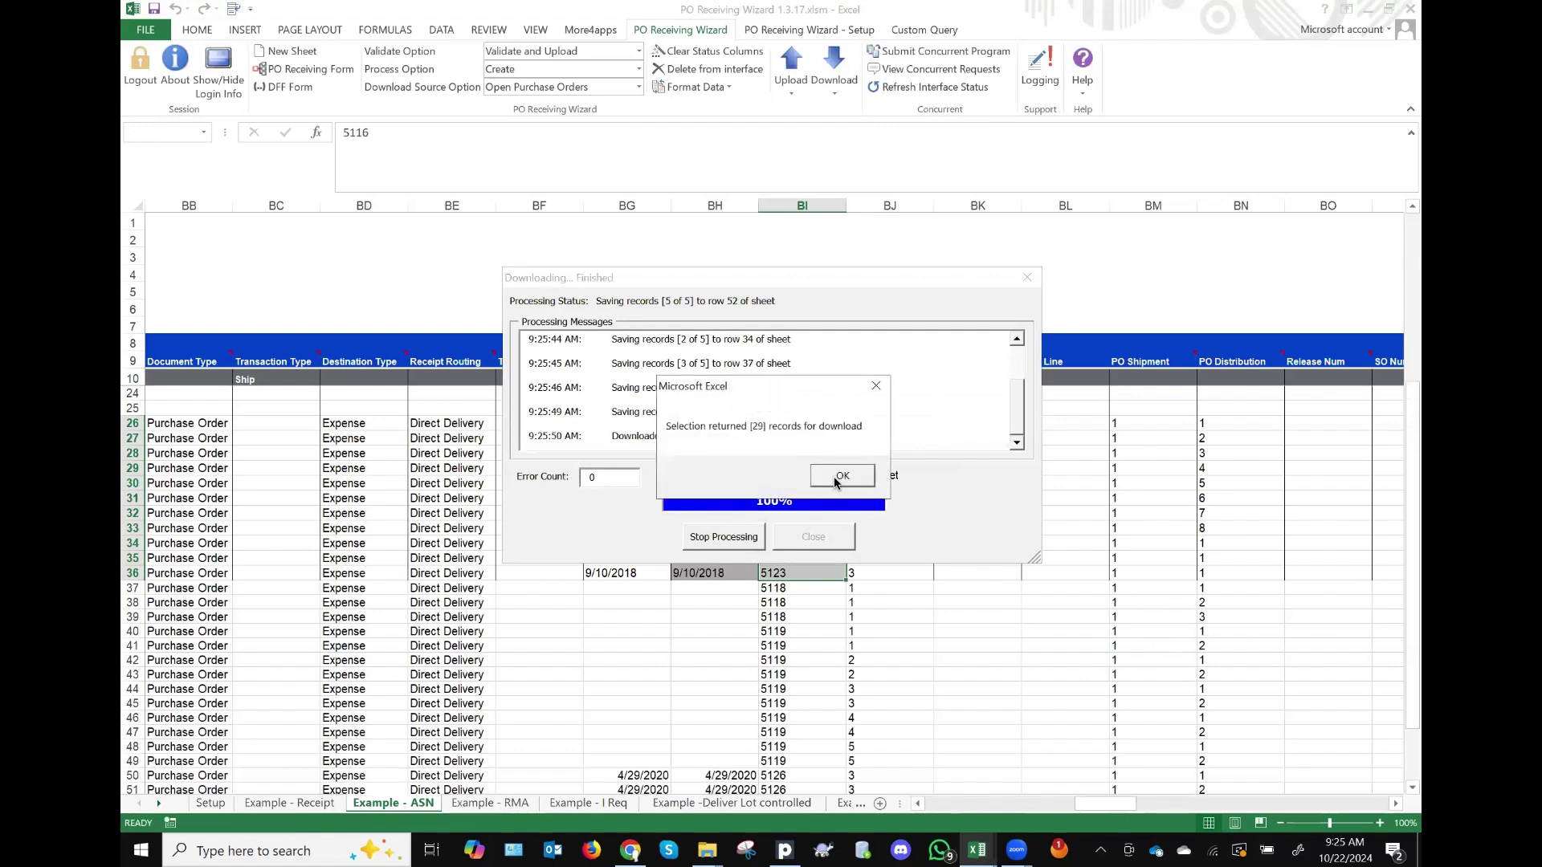
click(839, 477)
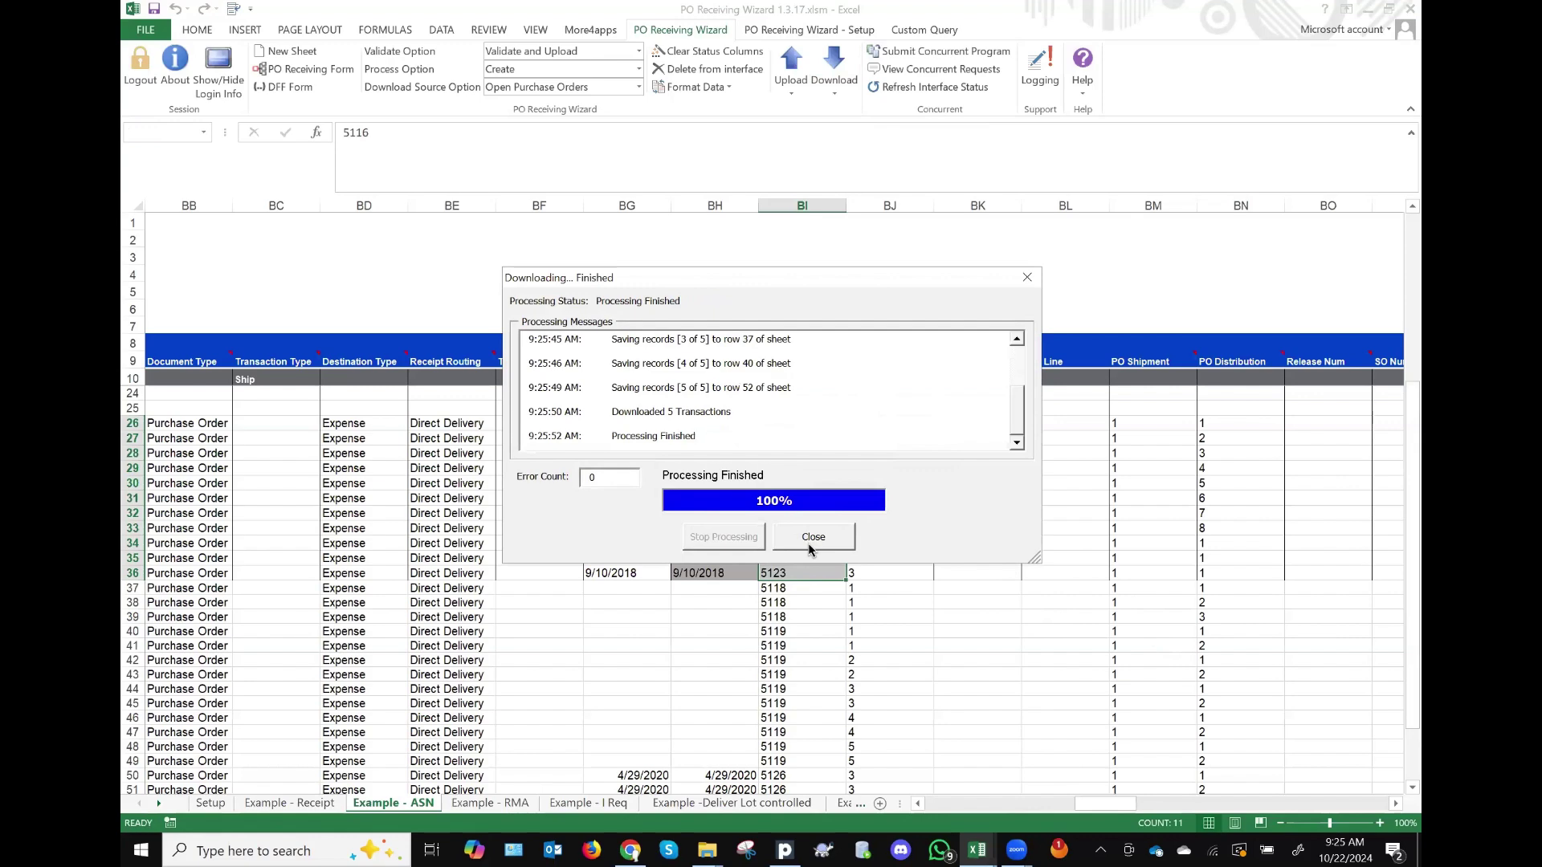
click(811, 538)
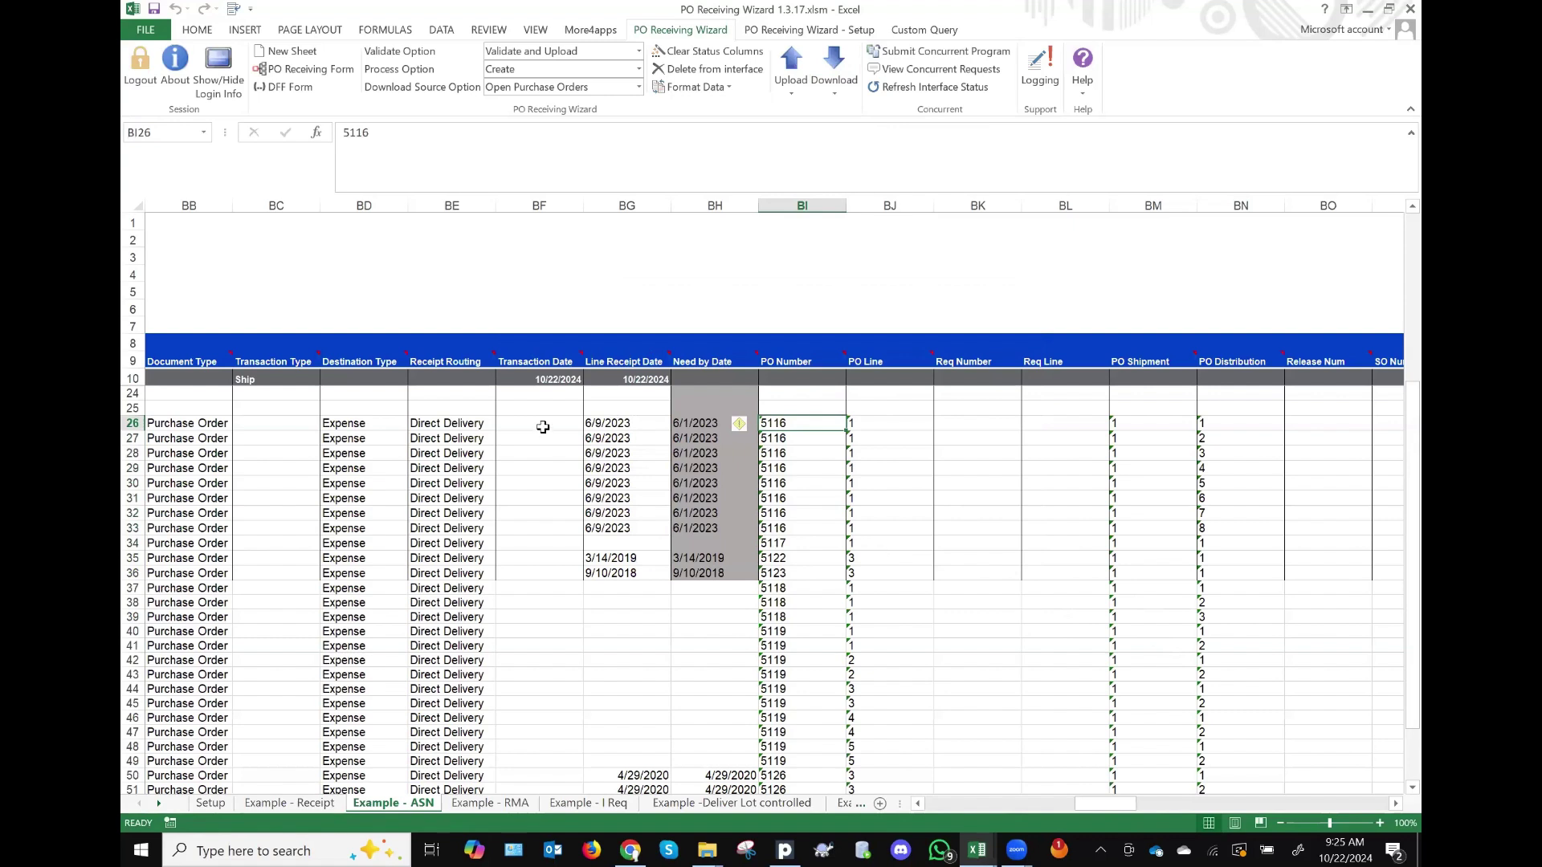
Step: Clear the Transaction Date and Line Receipt Date values of the downloaded lines in BF26:BG53
click(560, 374)
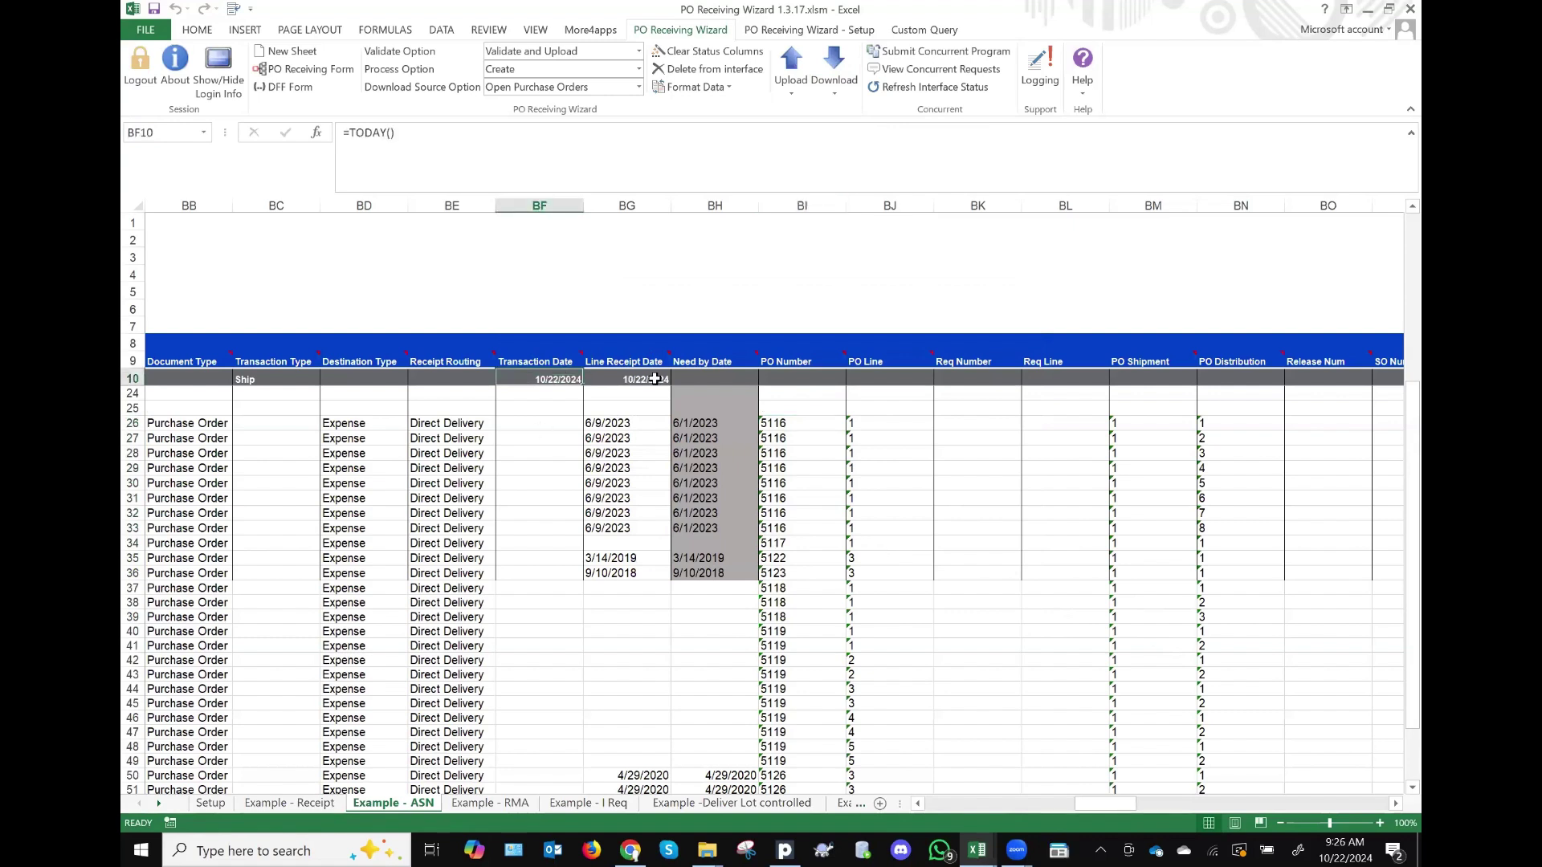
drag(533, 423, 649, 756)
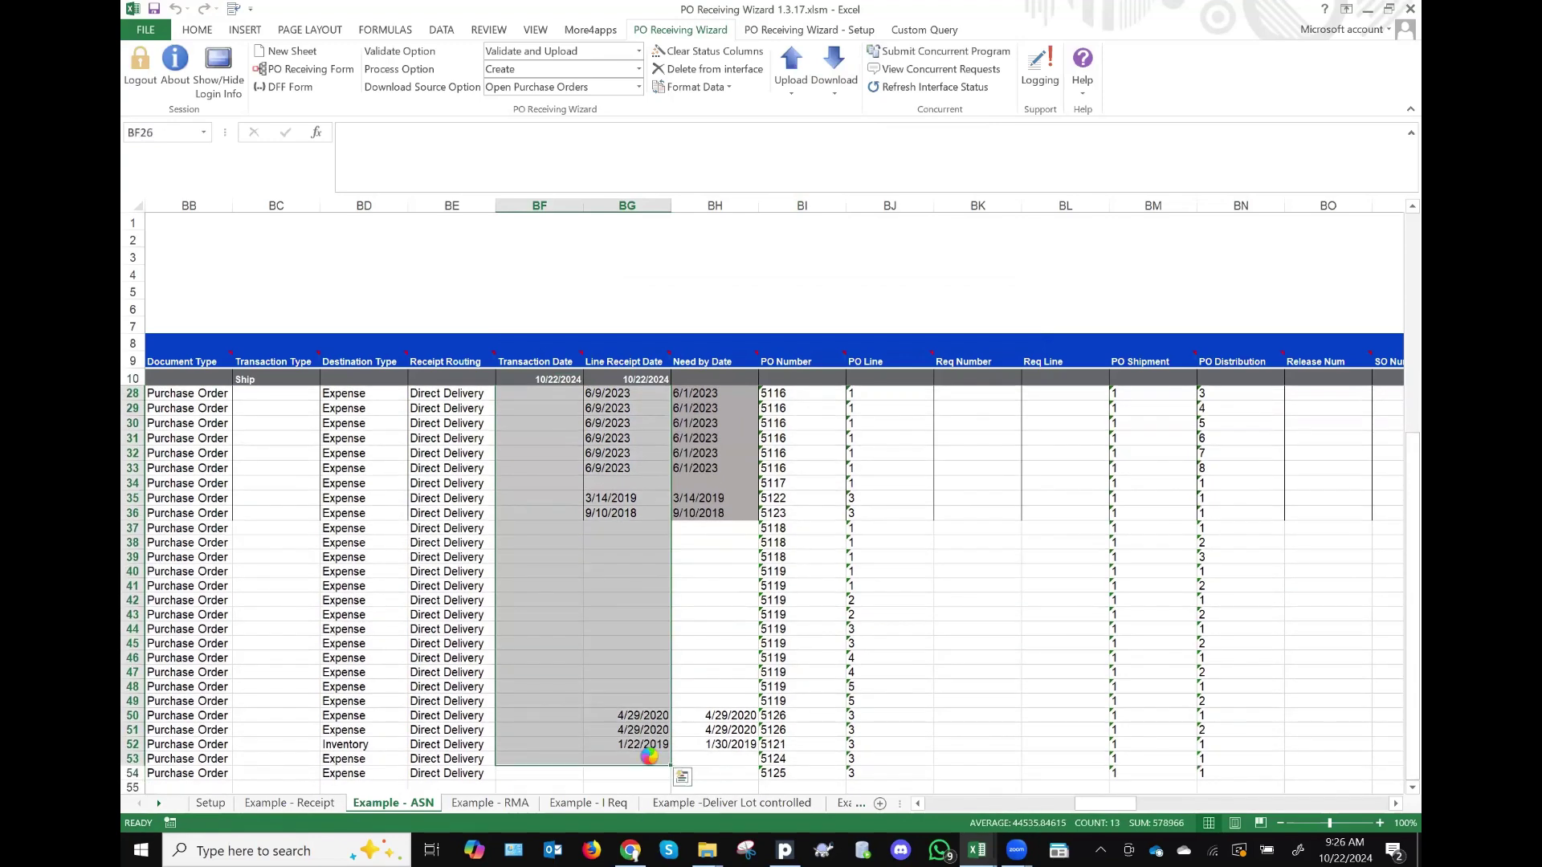
key(Delete)
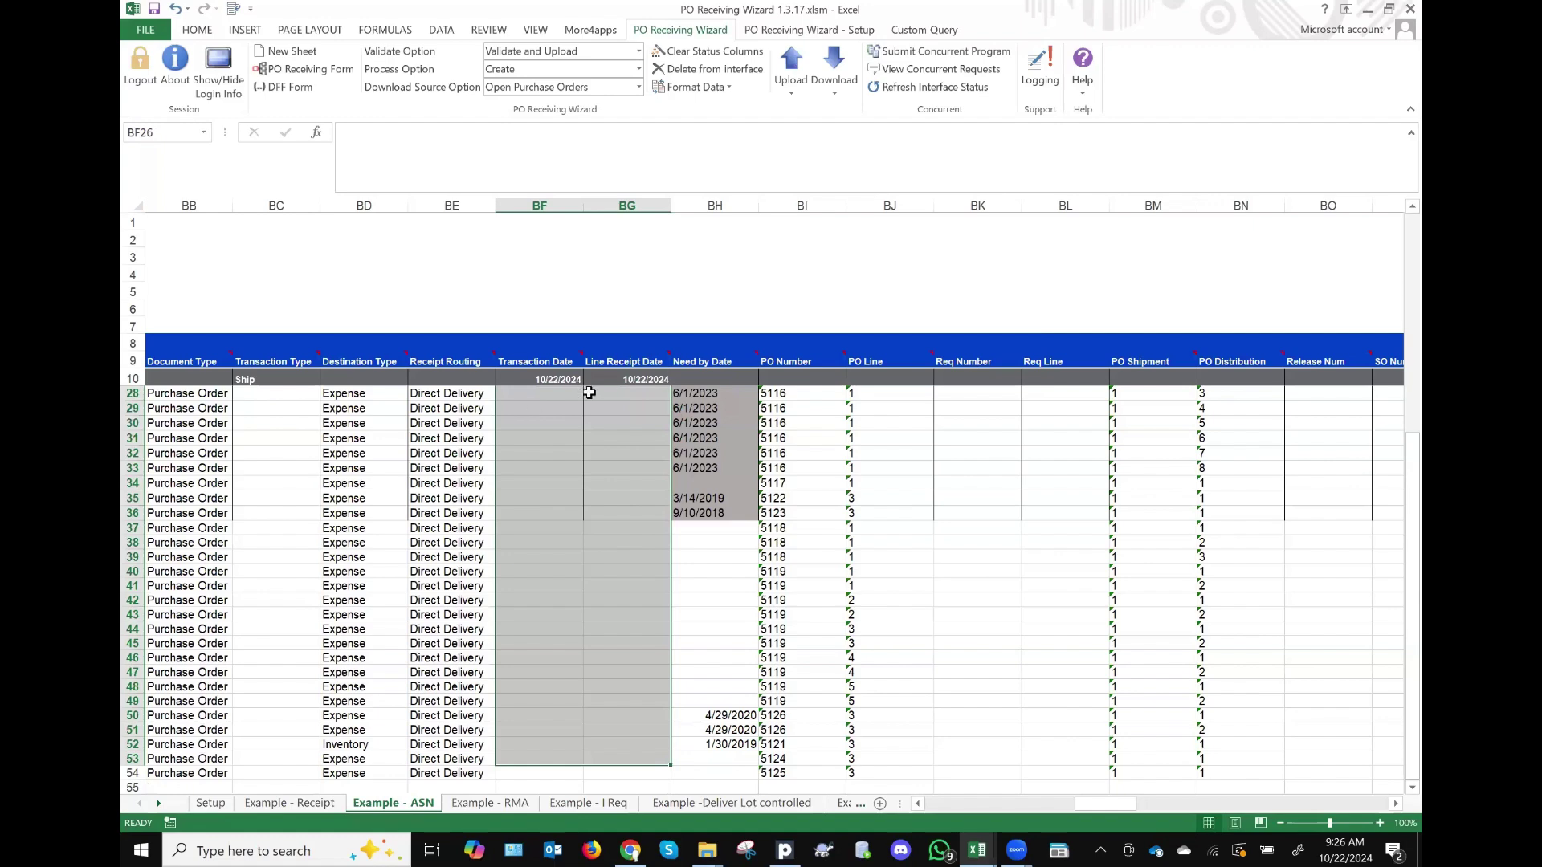
Step: Enter 100 in the Quantity column for the line in row 40, cell BR40
scroll(878, 595, right, 5)
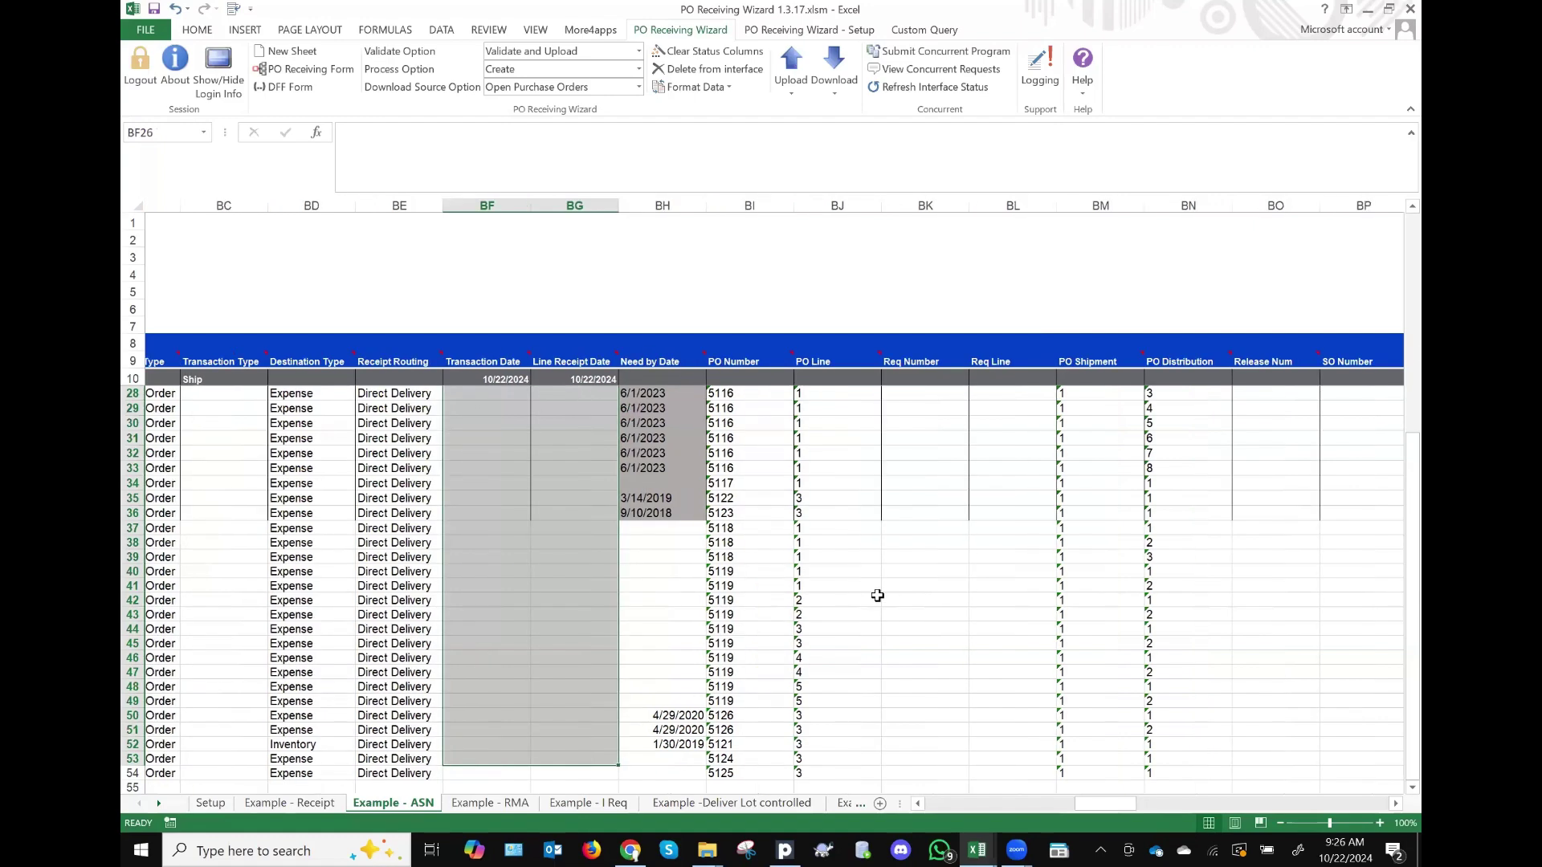
scroll(878, 595, left, 1)
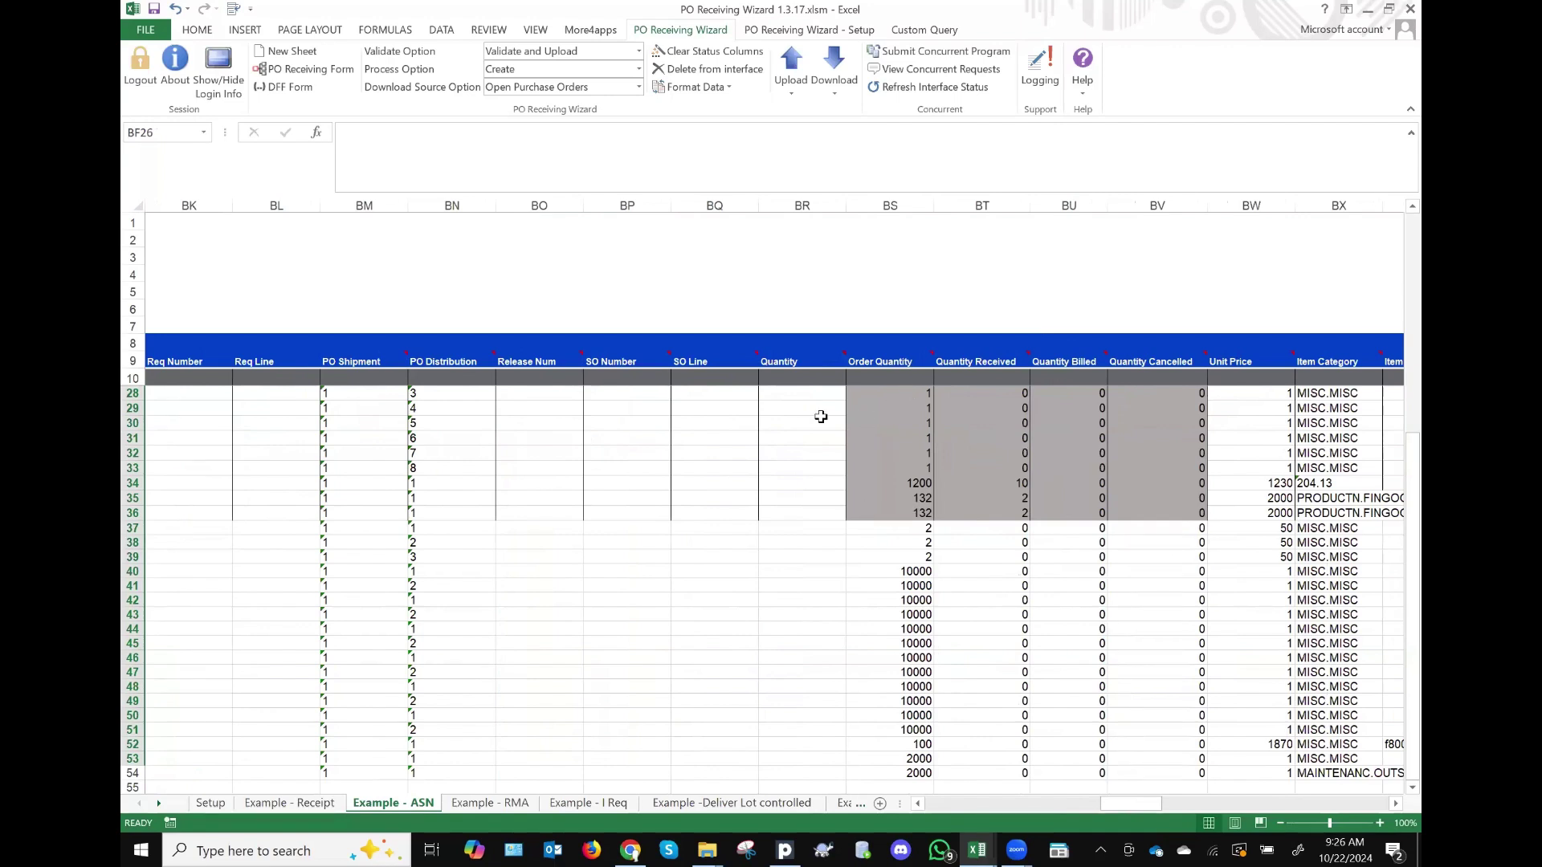
click(818, 574)
text(100)
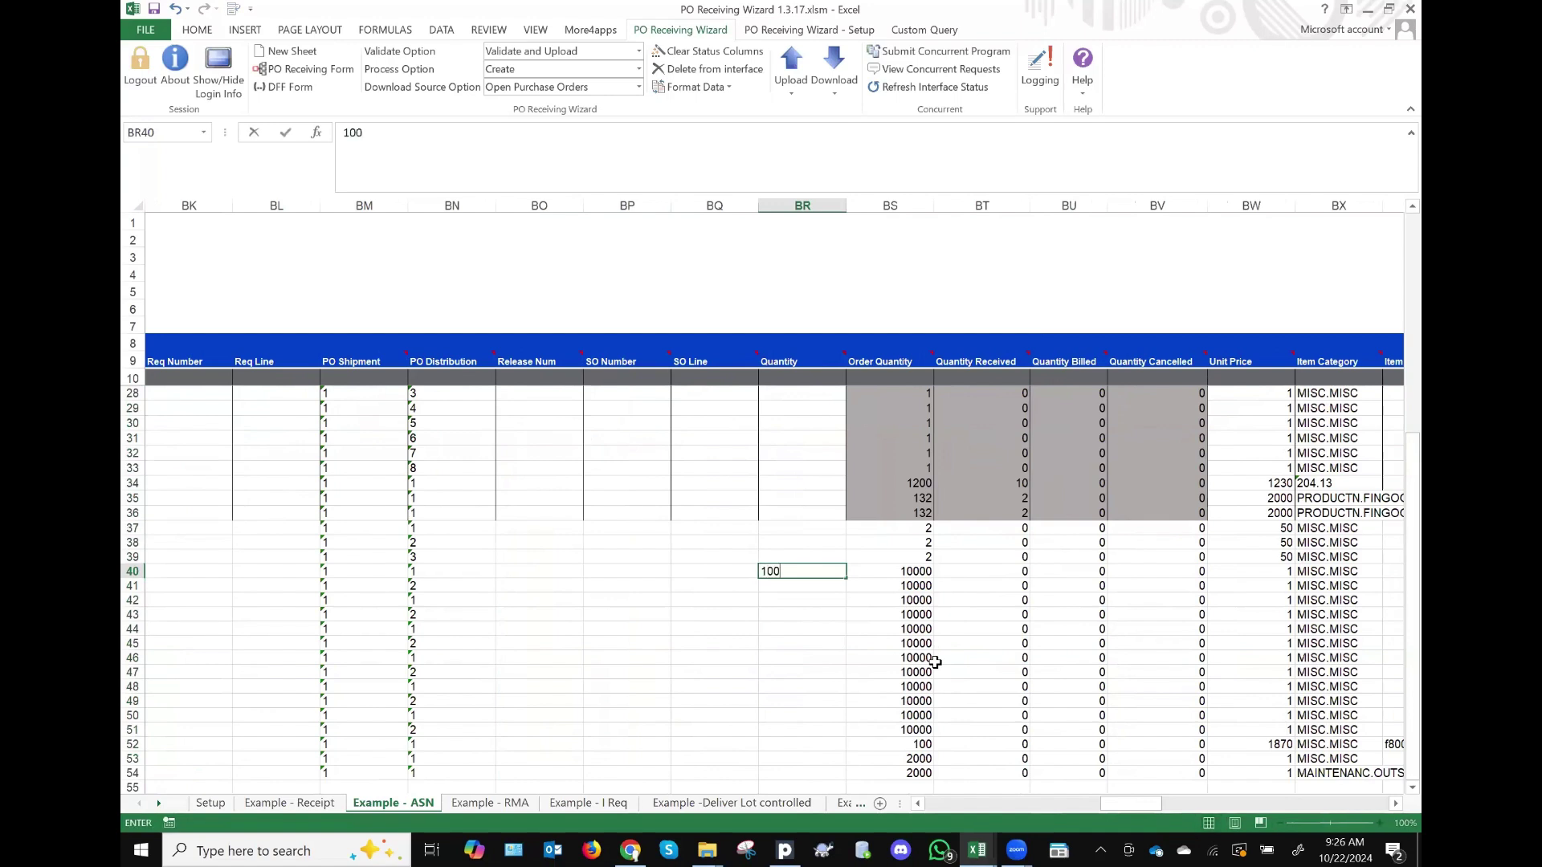
key(ctrl+Return)
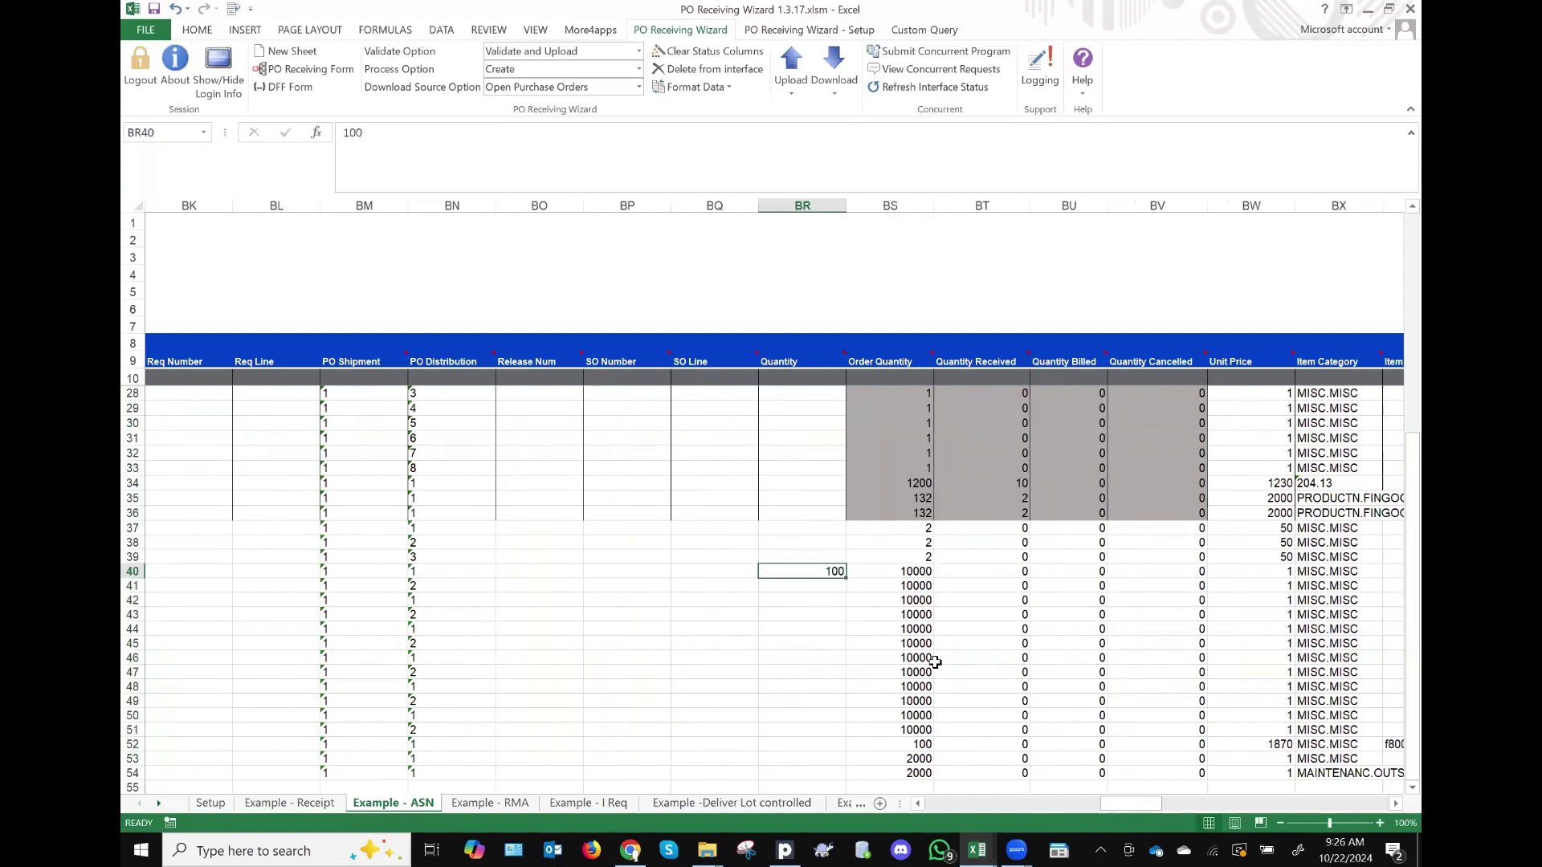
Step: Copy the quantity of 100 from BR40 into the lines below, cells BR41:BR51
key(ctrl+c)
key(Down)
key(shift+Down)
key(shift+Down)
key(shift+Down)
key(shift+Down)
key(shift+Down)
key(shift+Down)
key(shift+Down)
key(shift+Down)
key(shift+Down)
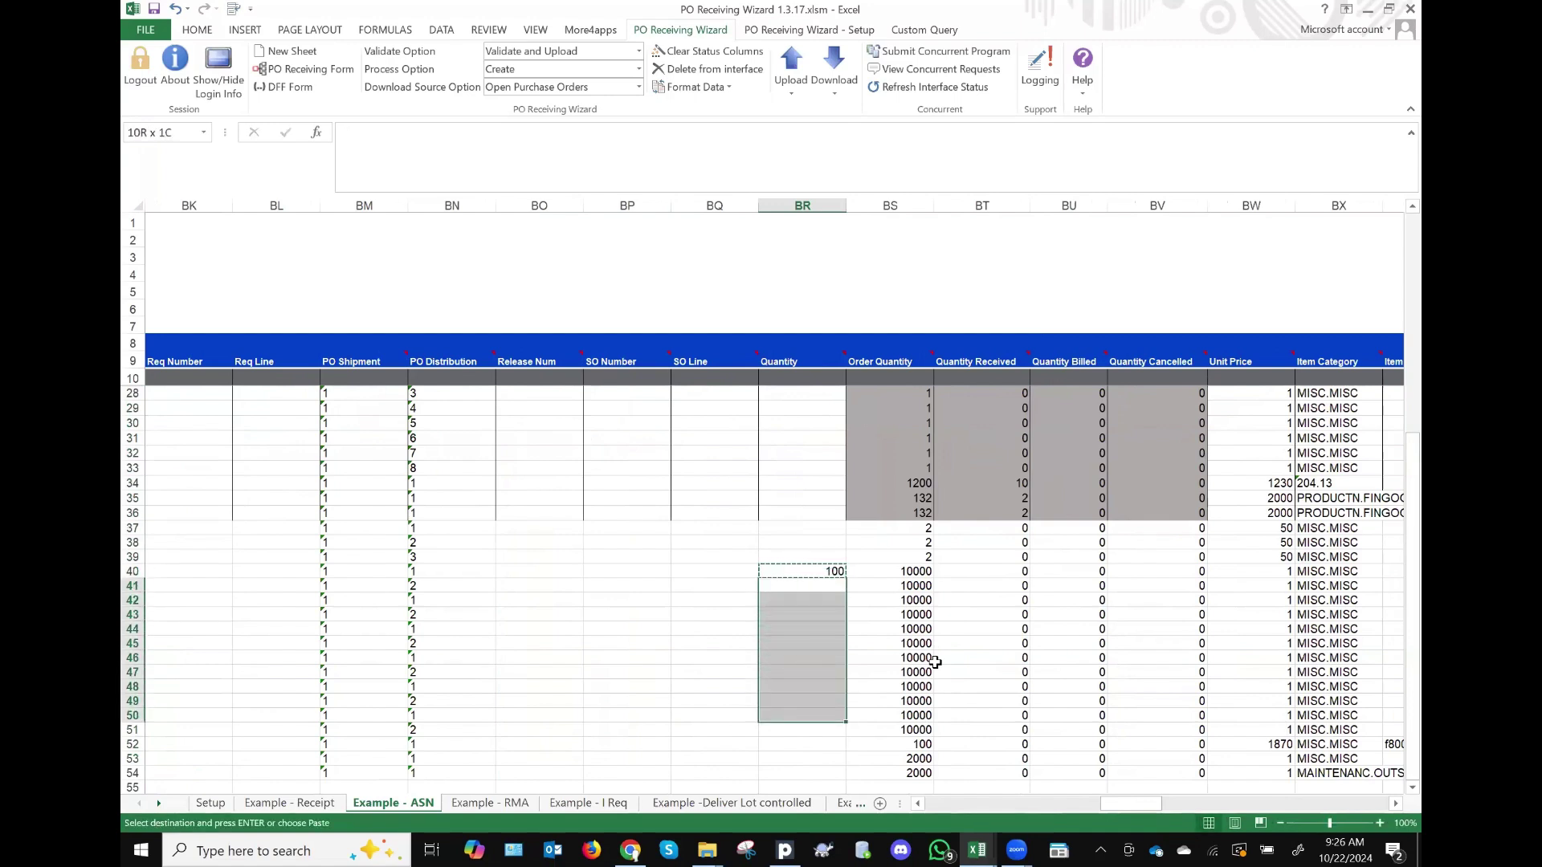
key(shift+Down)
key(ctrl+v)
Step: Enter a quantity of 10 for the Inventory destination line in cell BR52
key(Down)
key(Down)
key(Down)
key(Down)
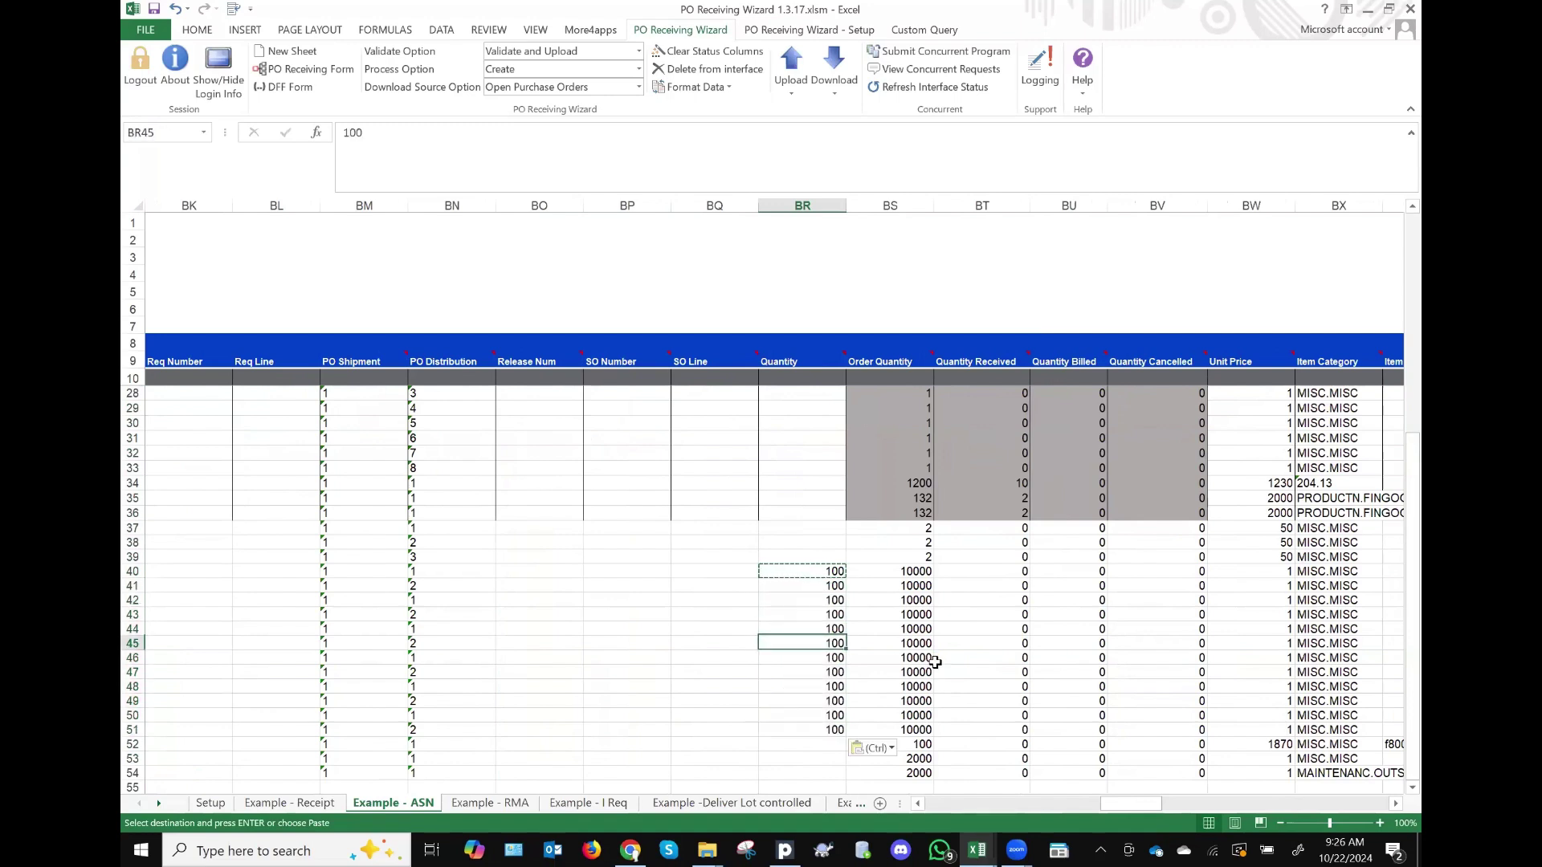
key(Down)
key(Down)
key(Down)
key(Down)
key(Down)
key(Down)
key(Down)
text(10)
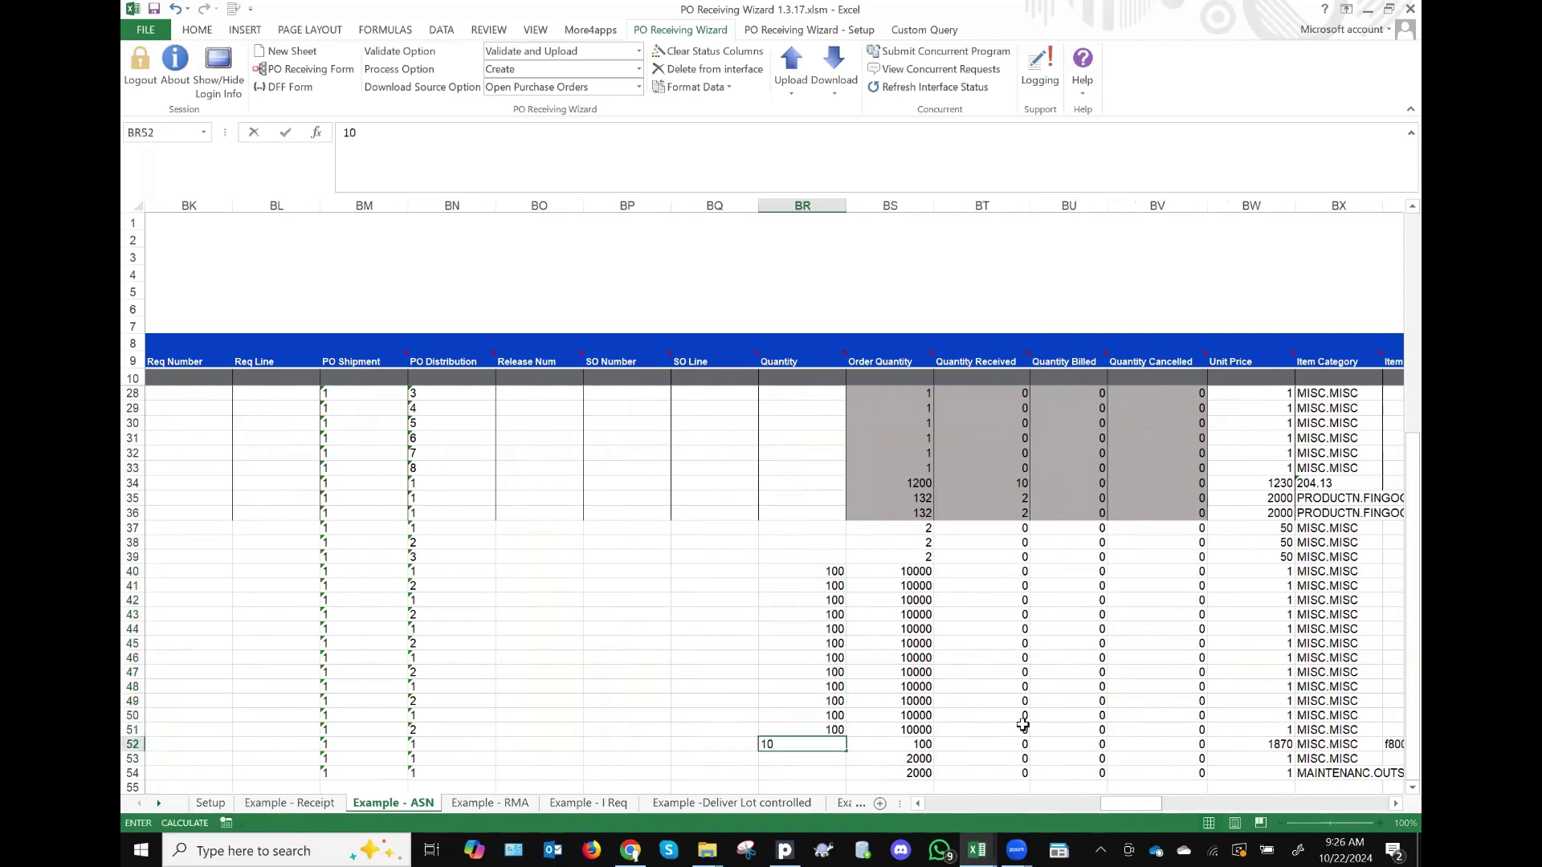
key(Return)
Step: Inspect the default Shipment Number formula in cell O10 of the receipt header
scroll(822, 670, left, 5)
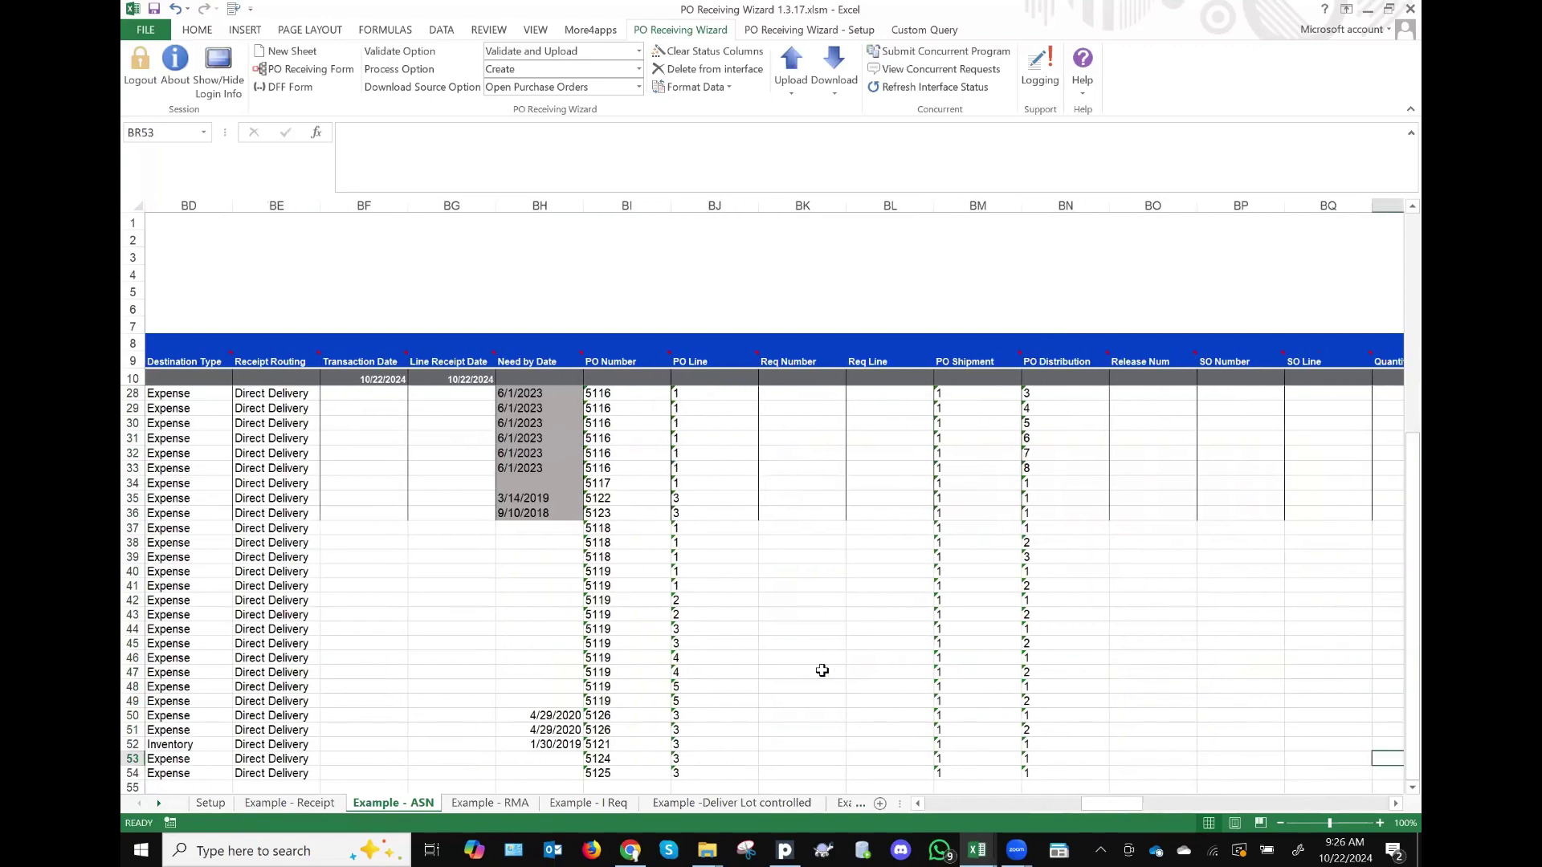
scroll(822, 670, left, 6)
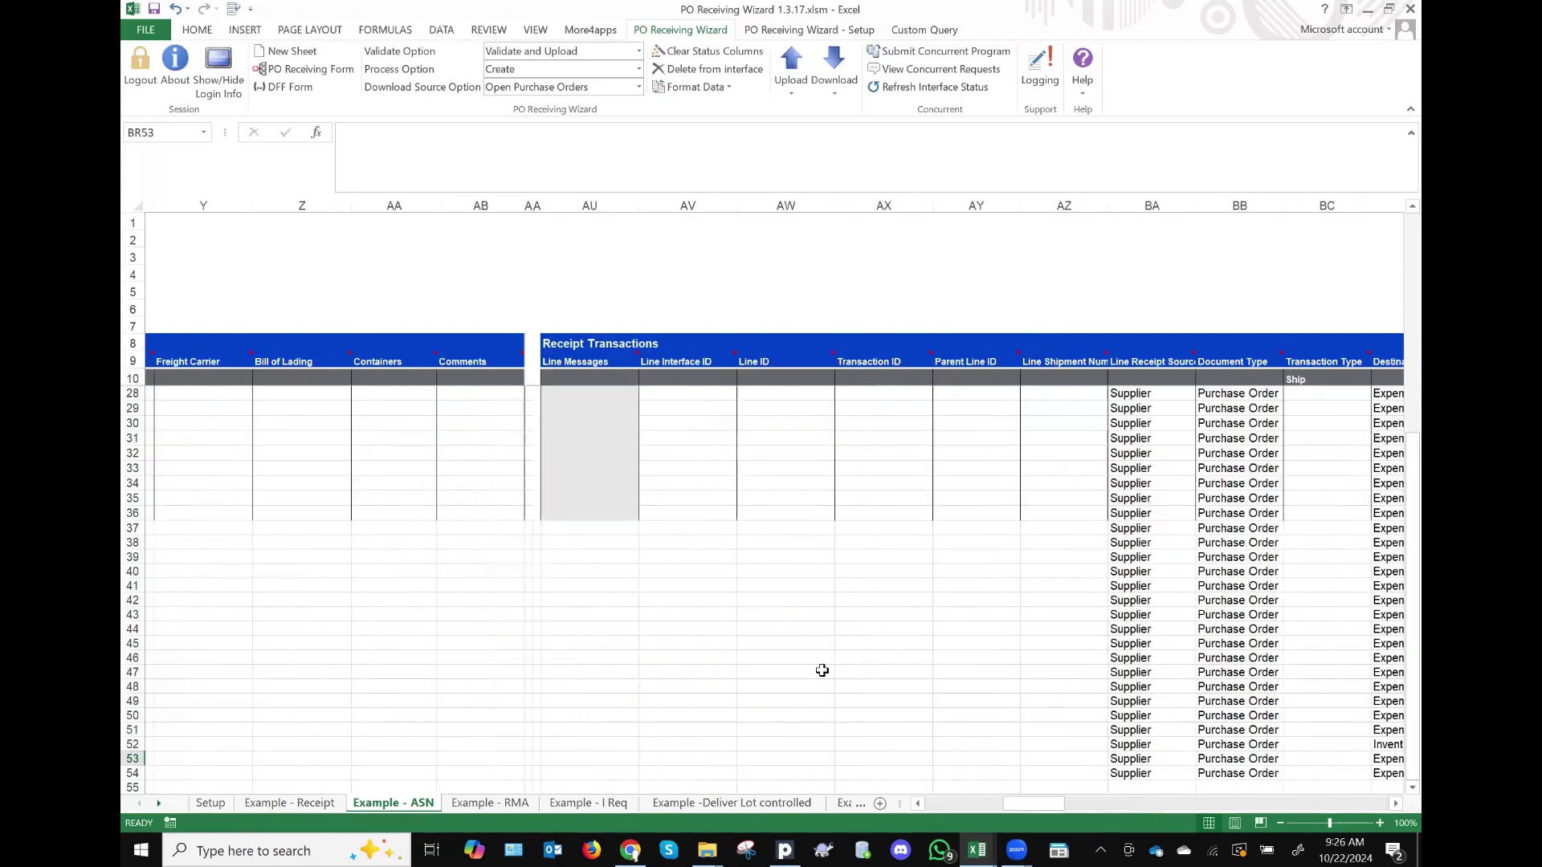
scroll(822, 671, left, 5)
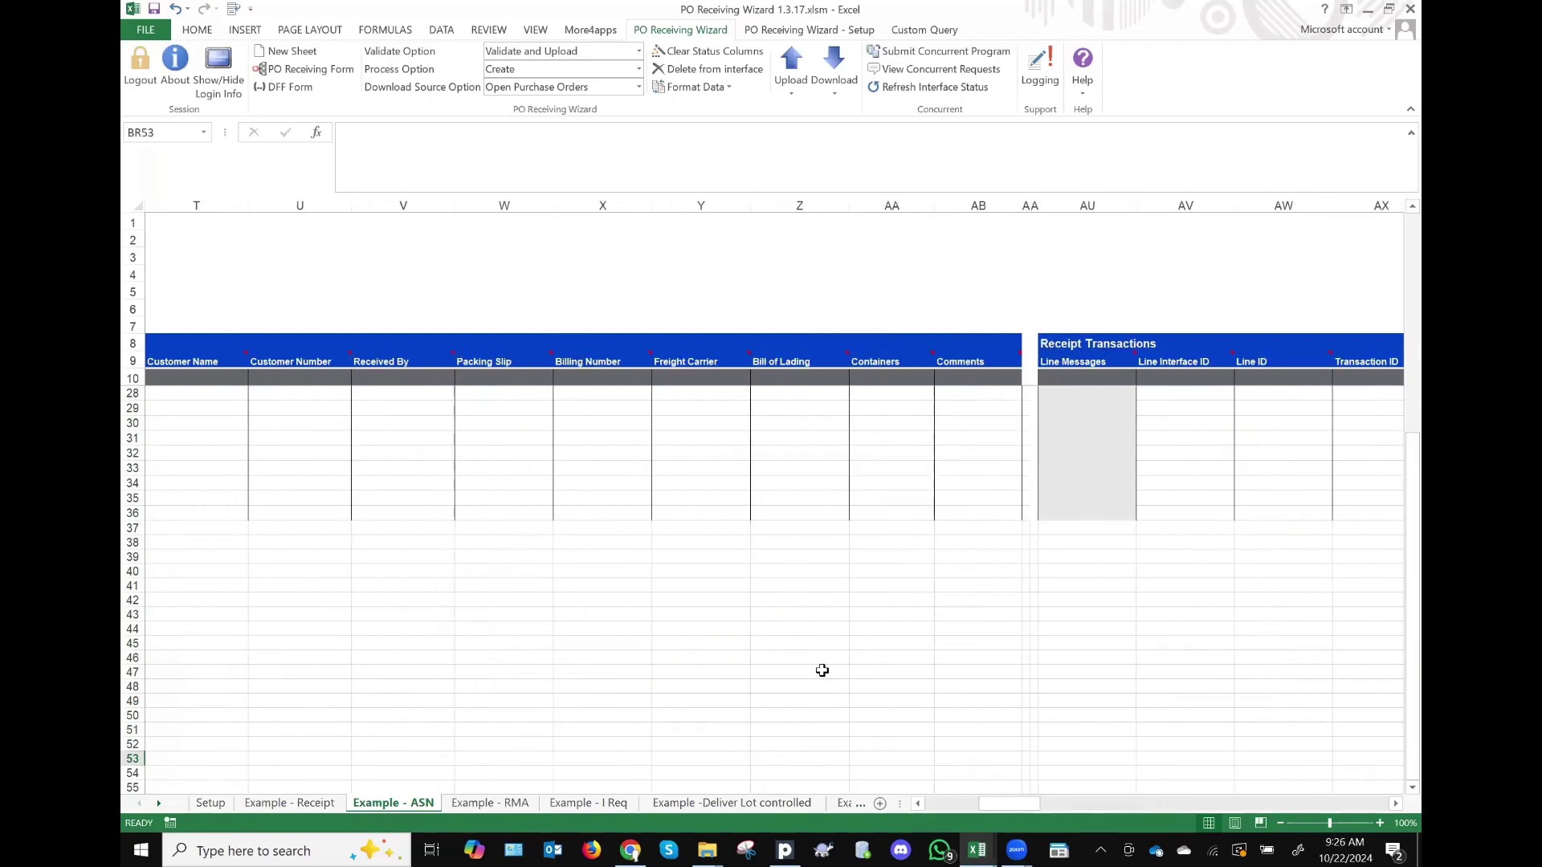
scroll(822, 671, left, 8)
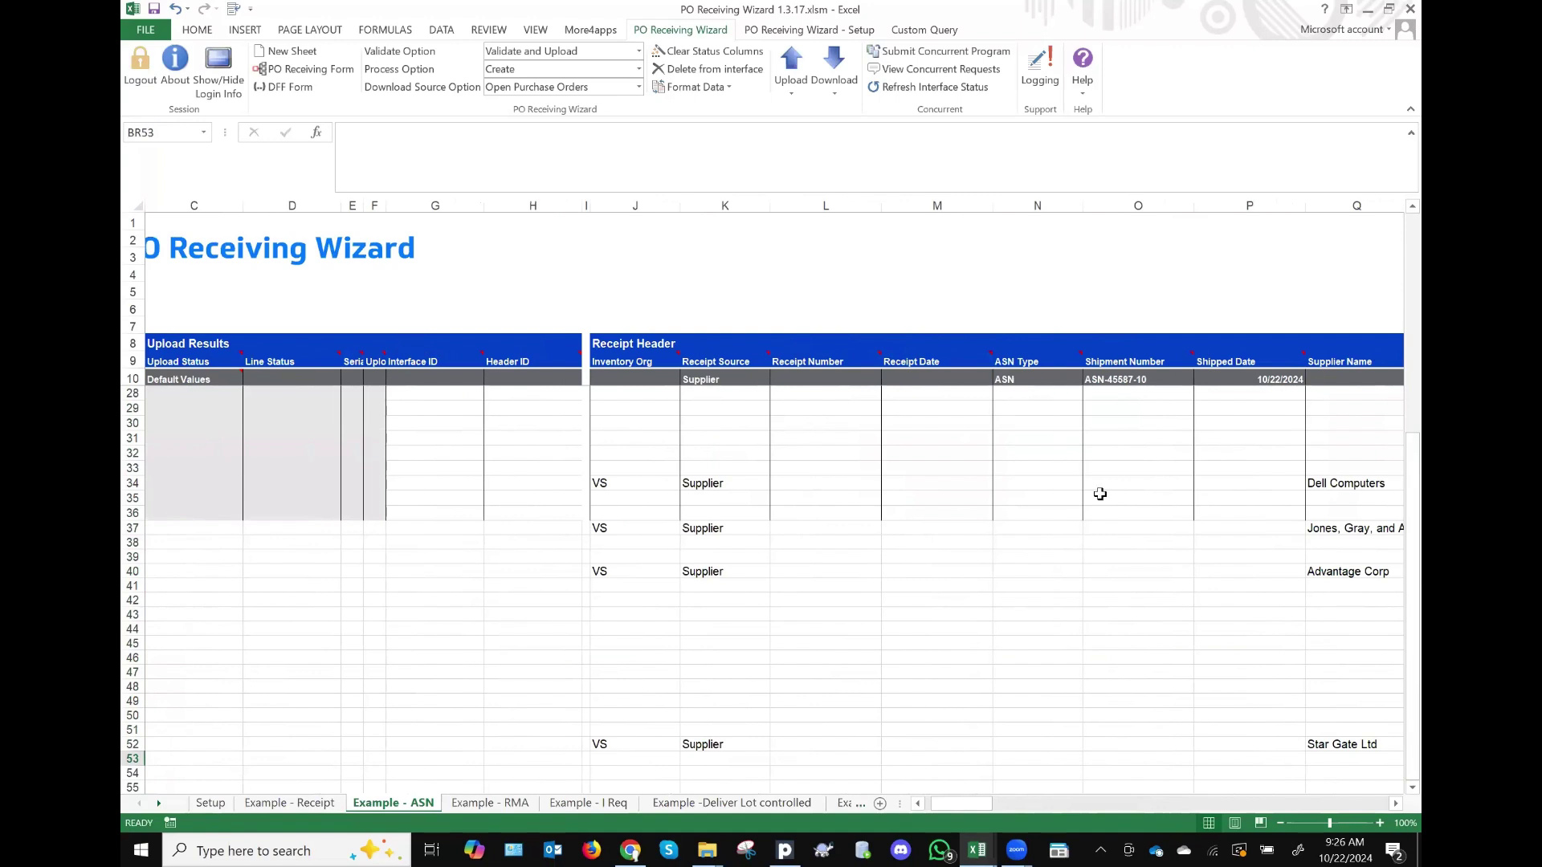
click(1127, 382)
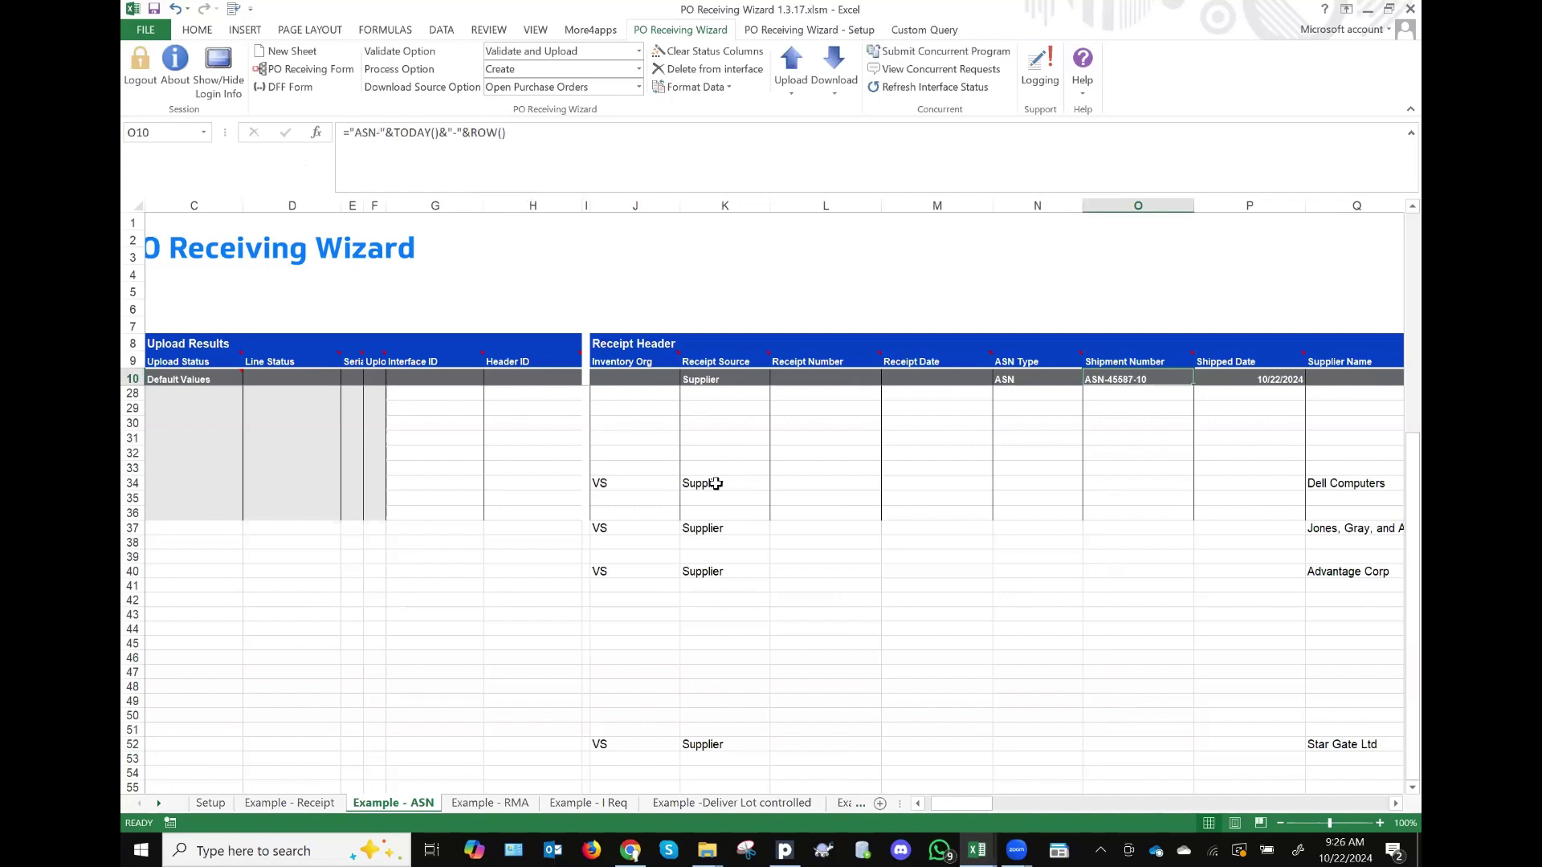
Step: Validate and upload only the advance shipment notice lines in rows 34 to 51, and close the processing dialog when it finishes
drag(715, 483, 725, 729)
click(791, 80)
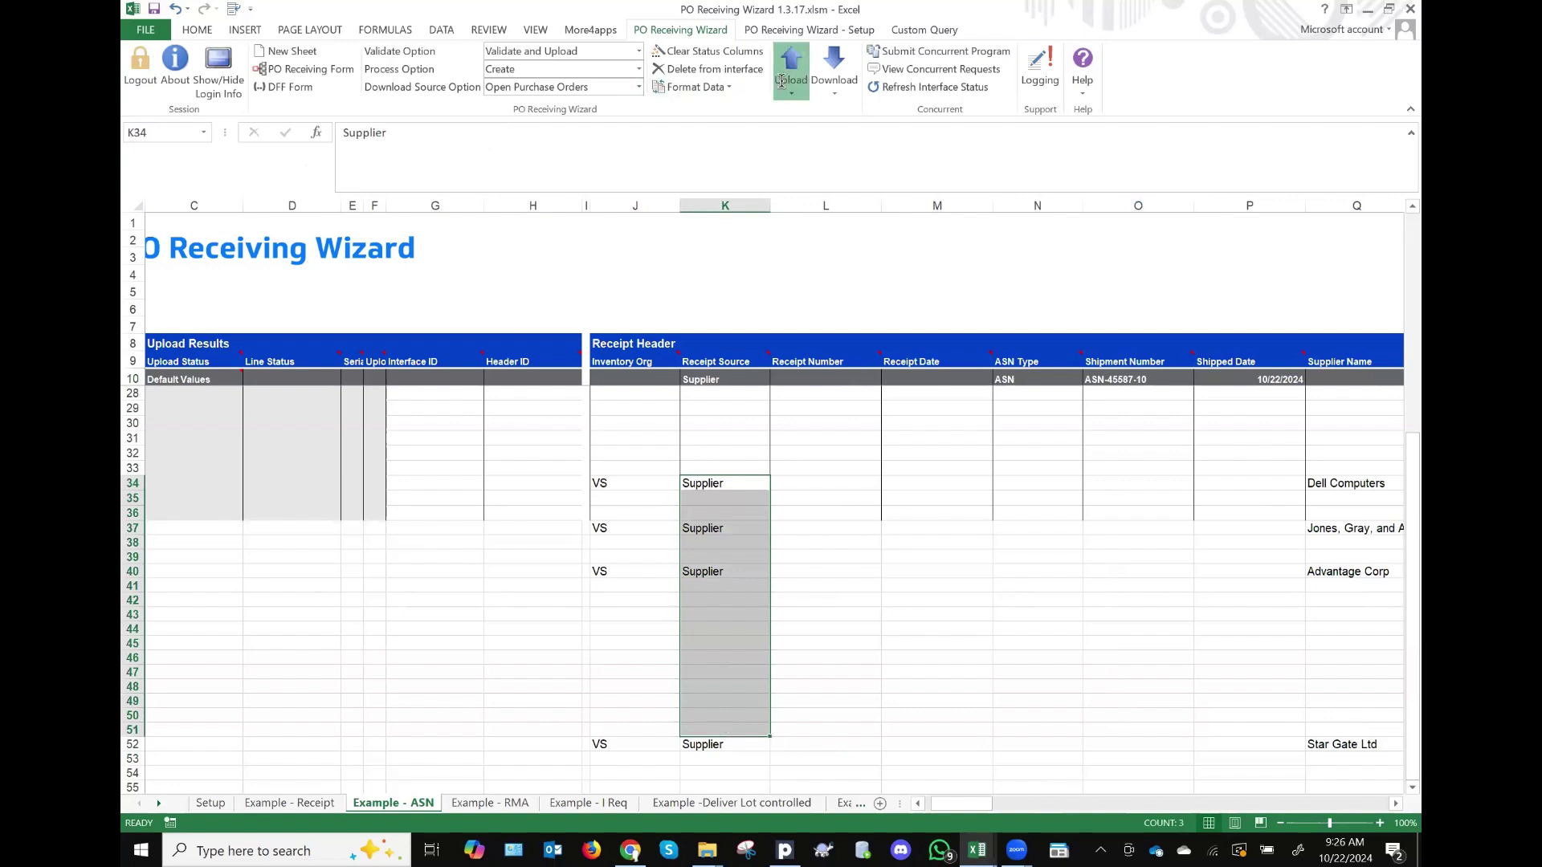
click(834, 112)
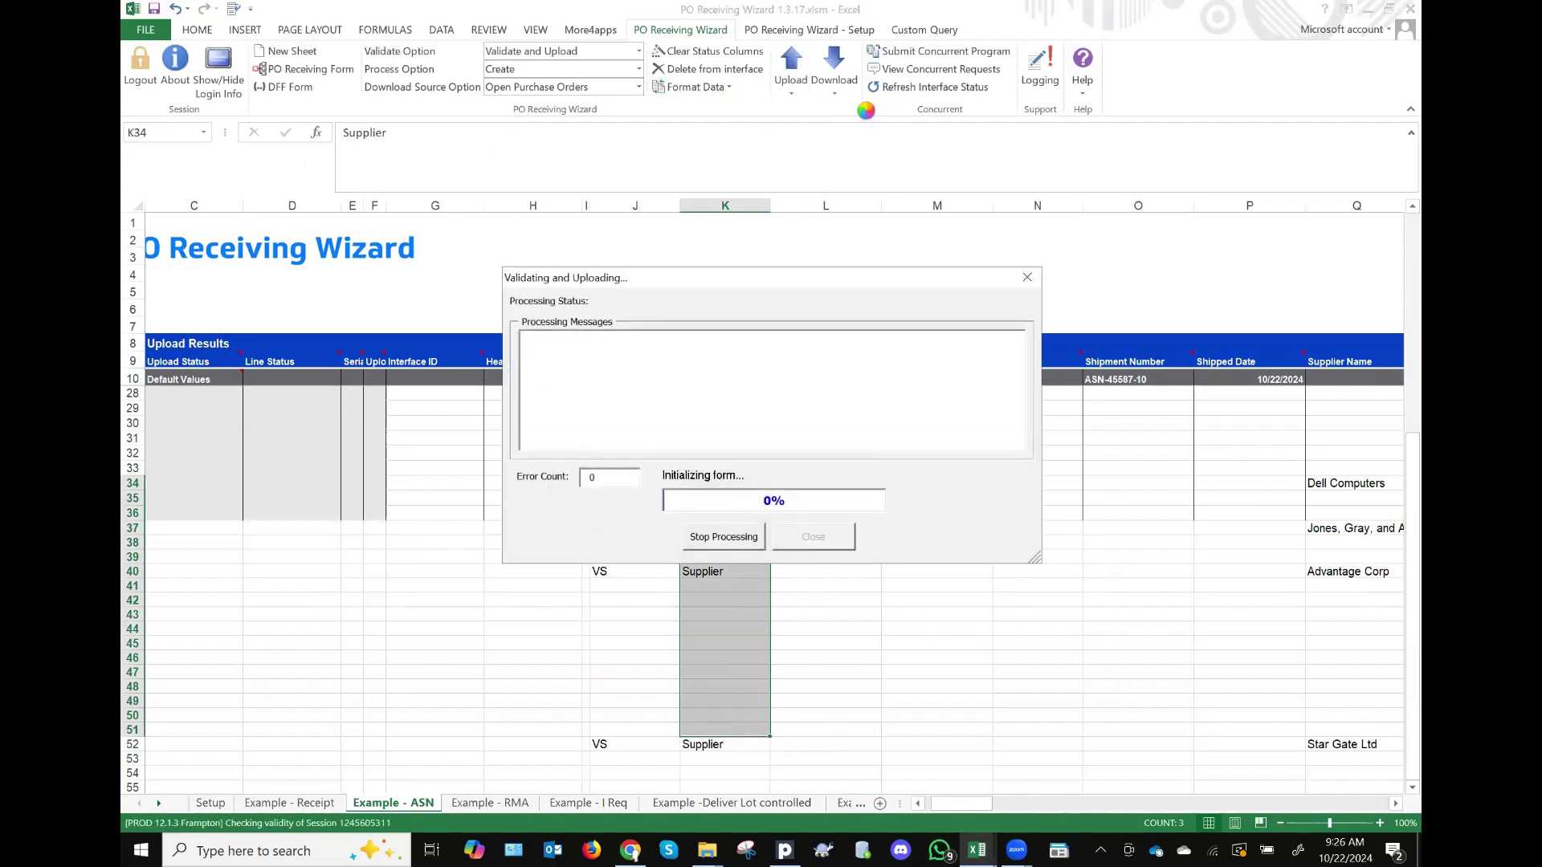
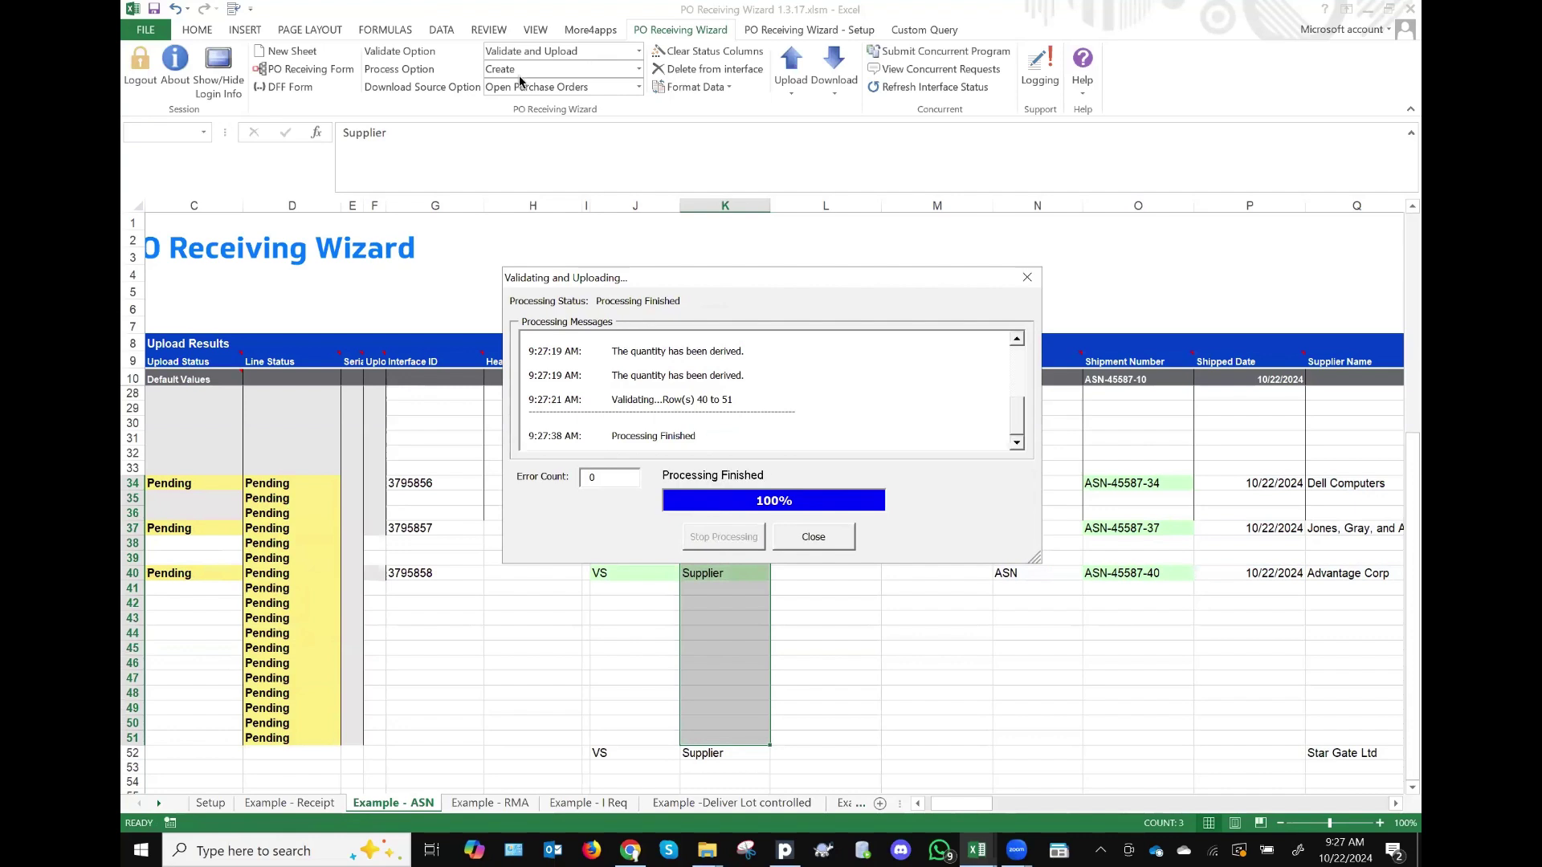
click(825, 544)
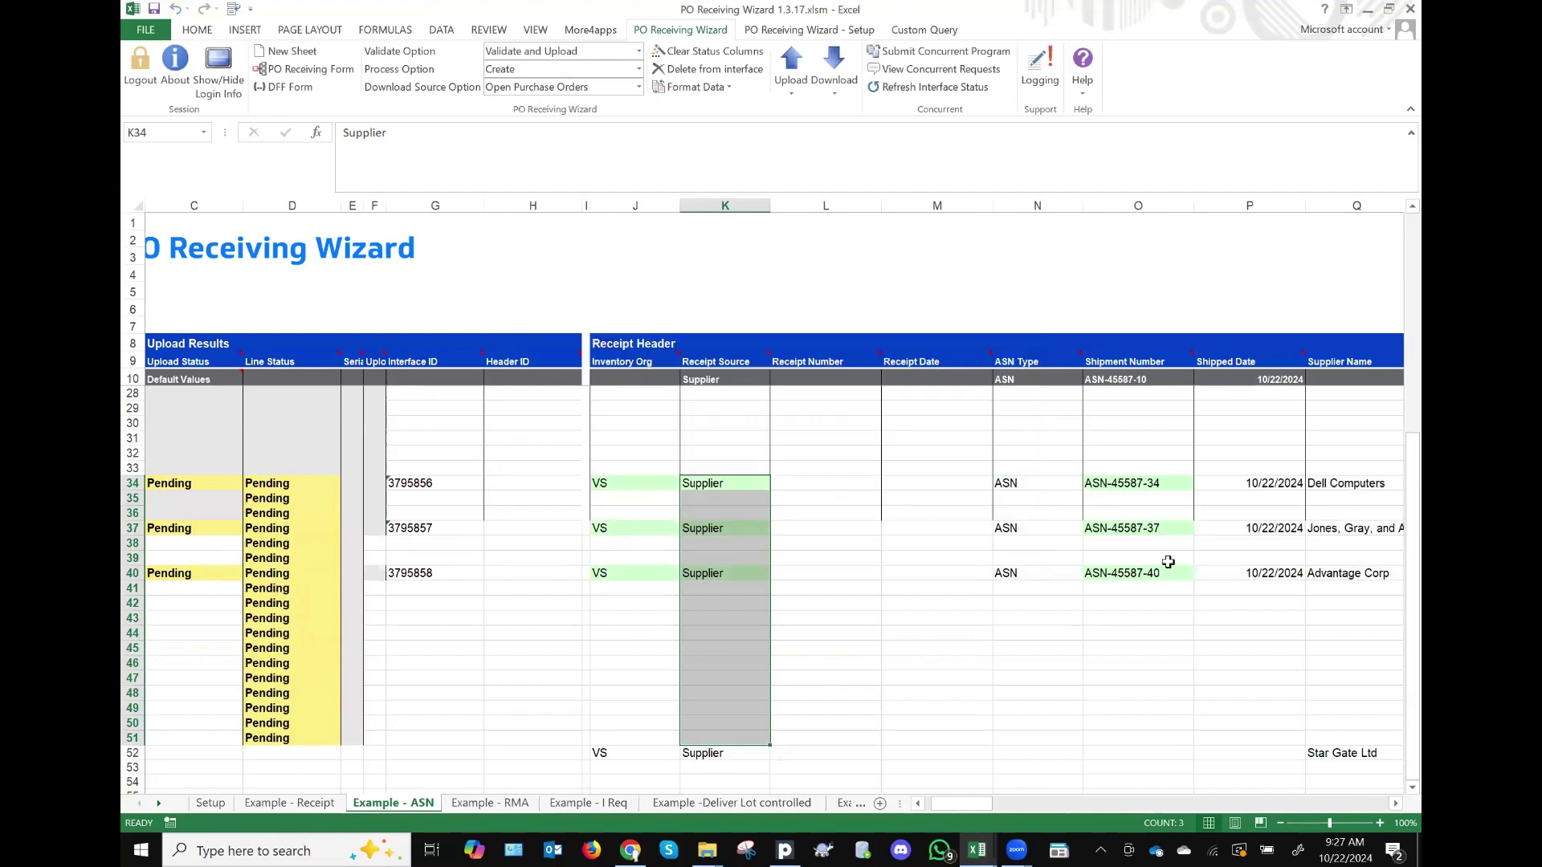
Step: Copy the three shipment numbers of the uploaded headers in cells O34, O37 and O40
click(1139, 482)
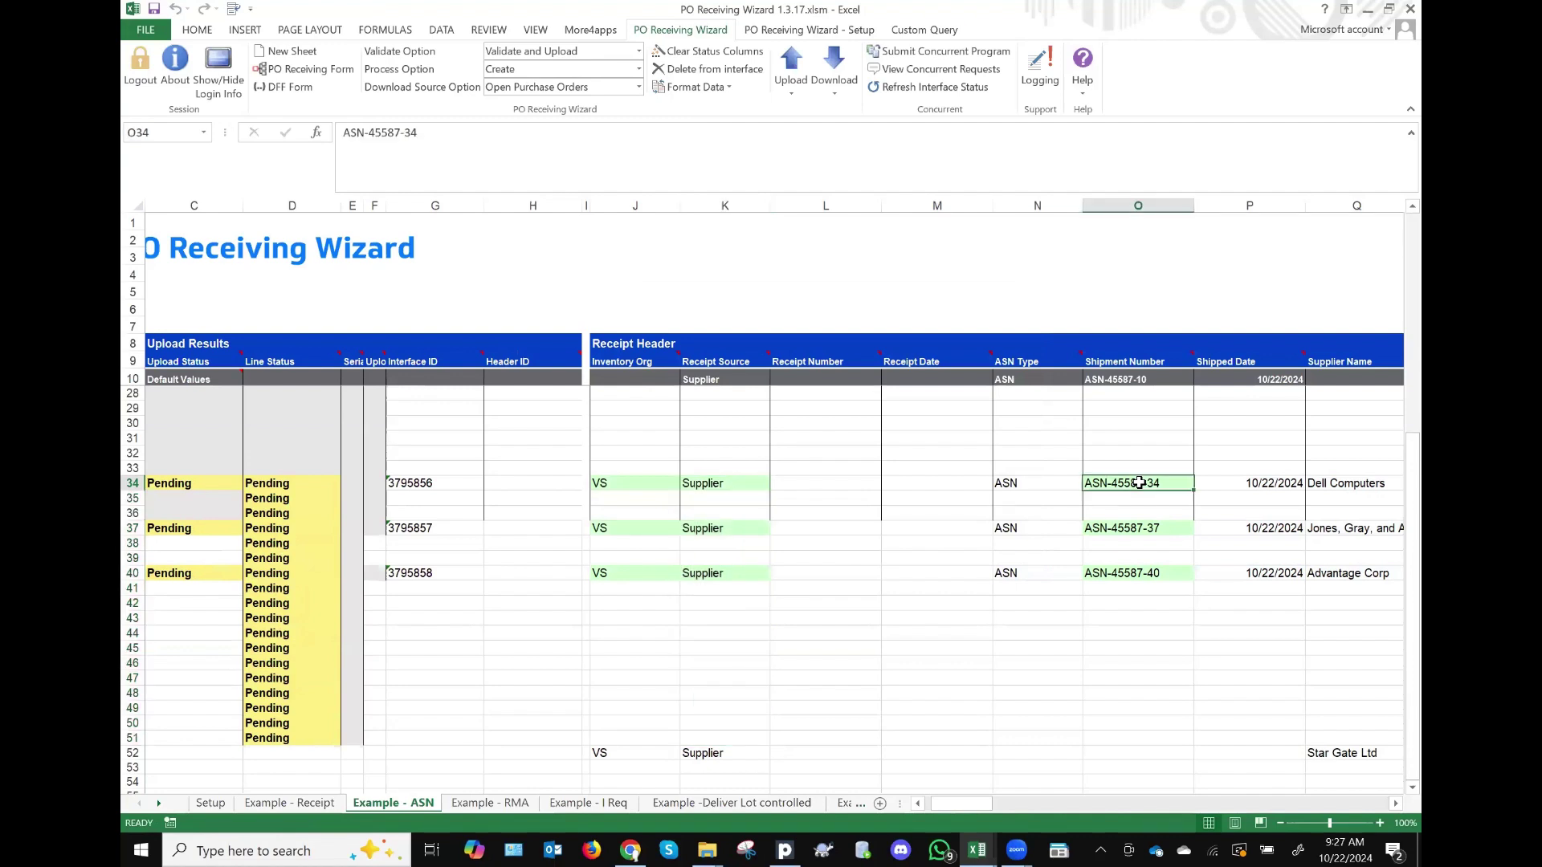
ctrl+click(1139, 530)
ctrl+click(1122, 574)
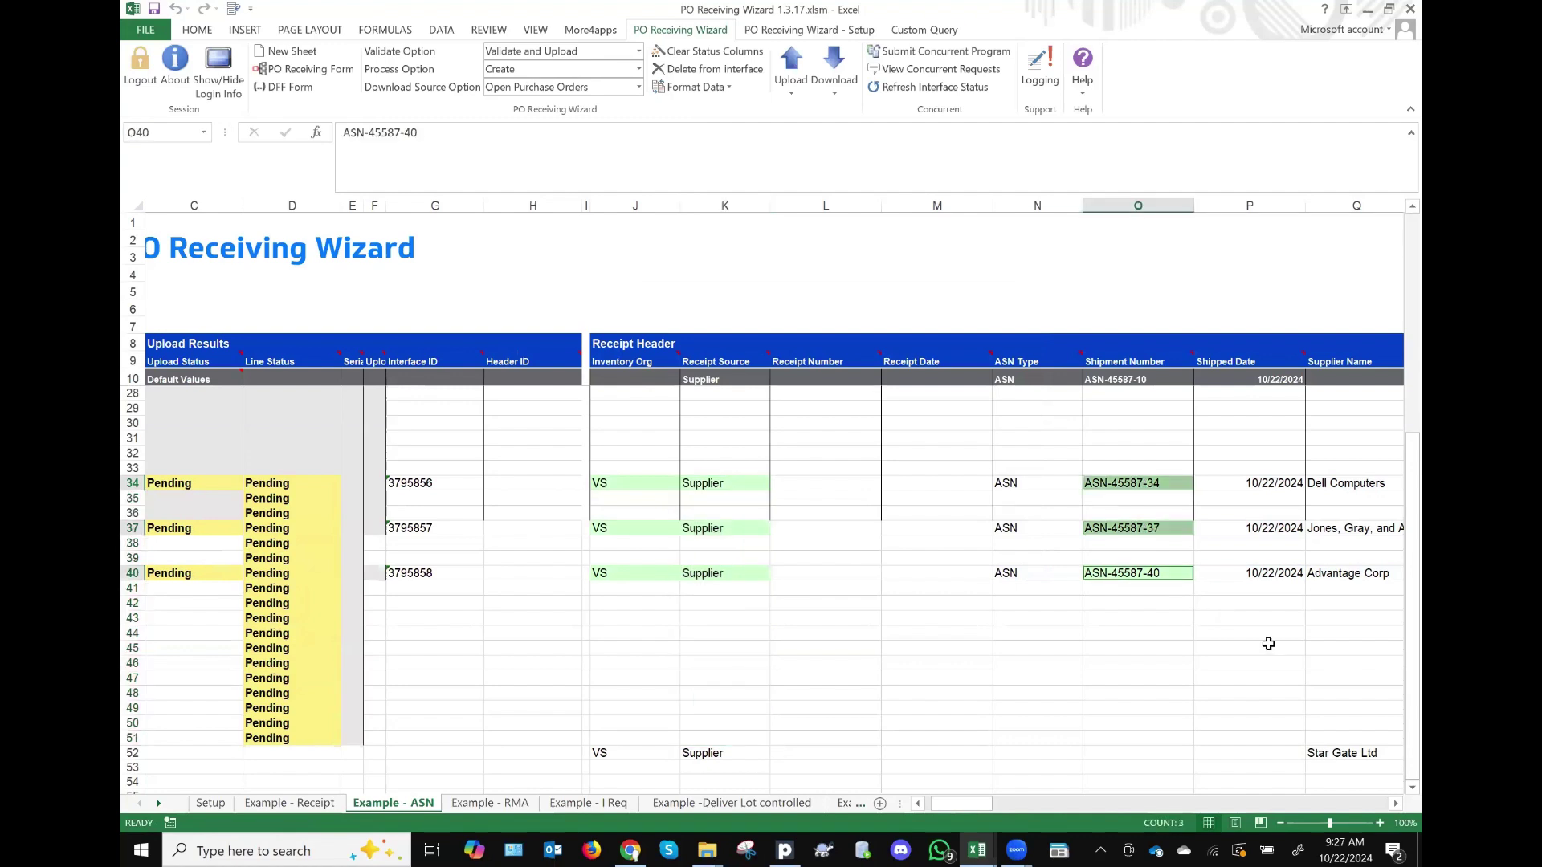
key(ctrl+c)
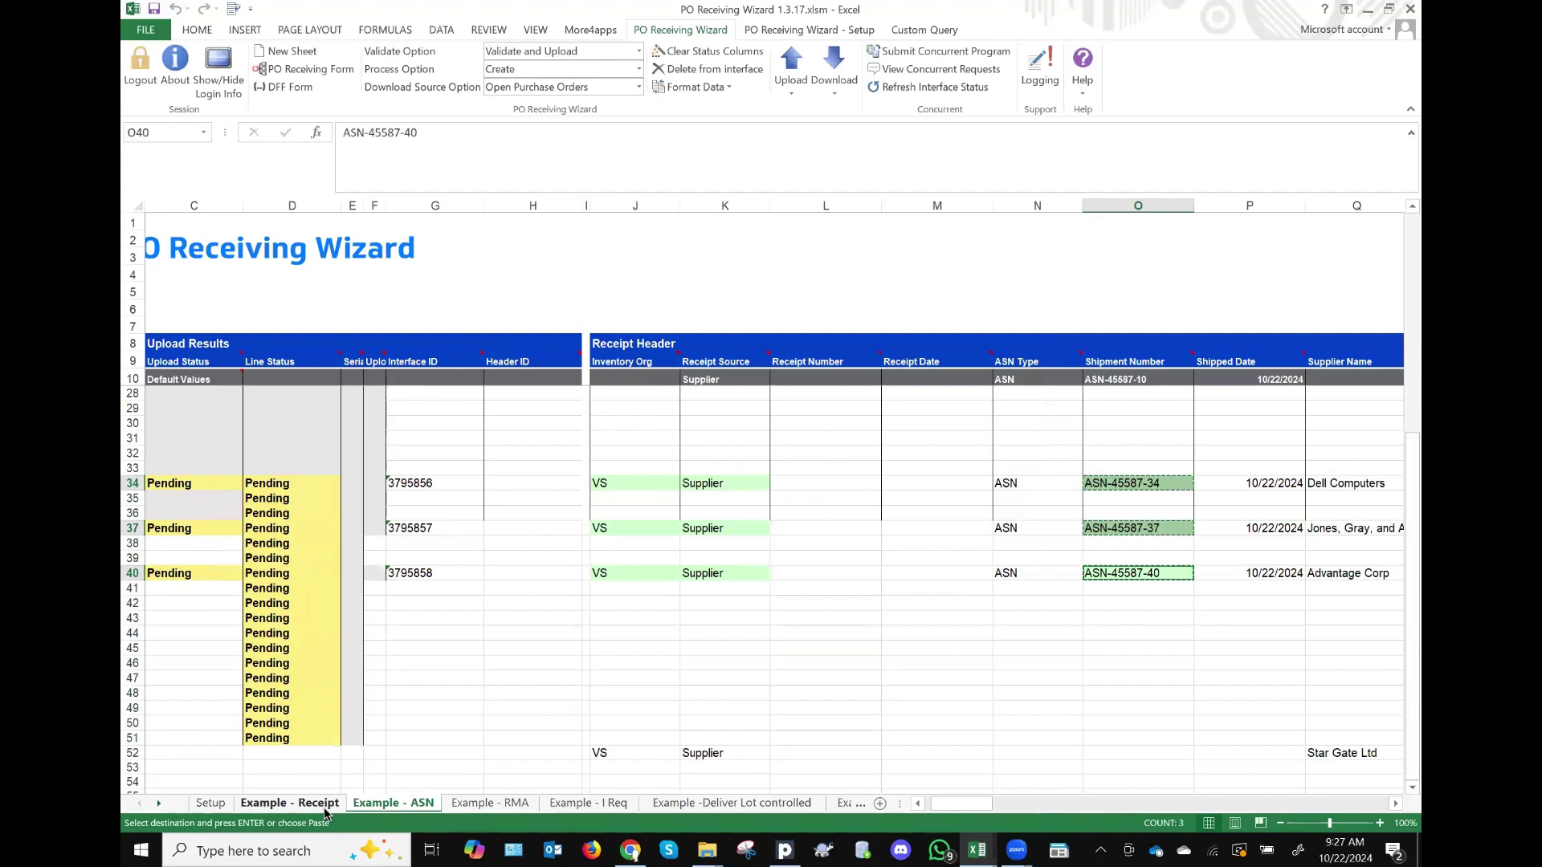
Step: Paste the copied shipment numbers into the Shipment Number column of the Example - Receipt sheet, starting at cell O78
key(ctrl+Page_Up)
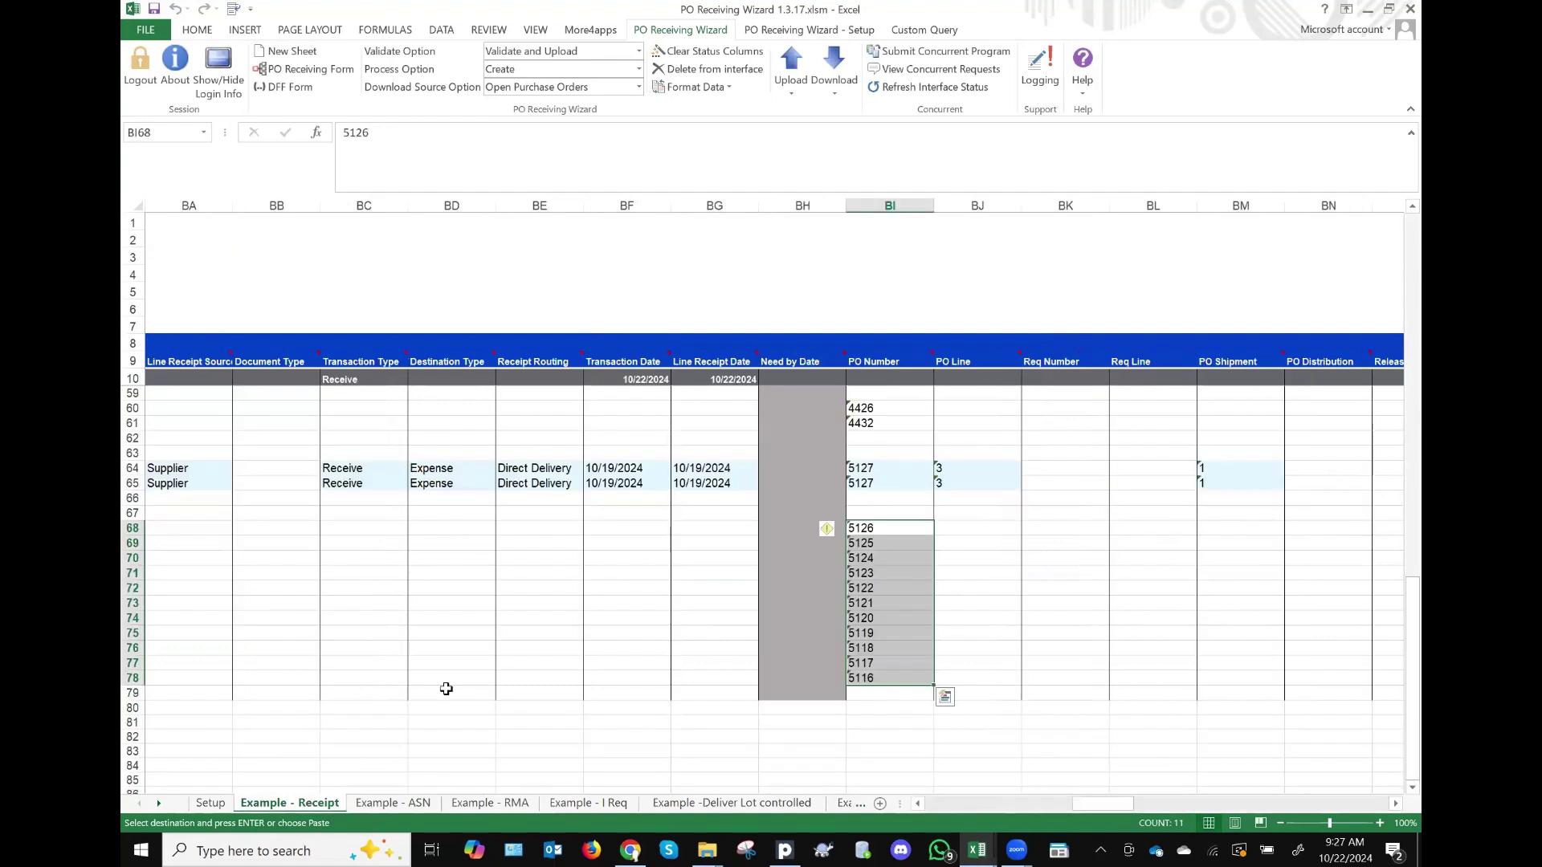
scroll(646, 578, left, 2)
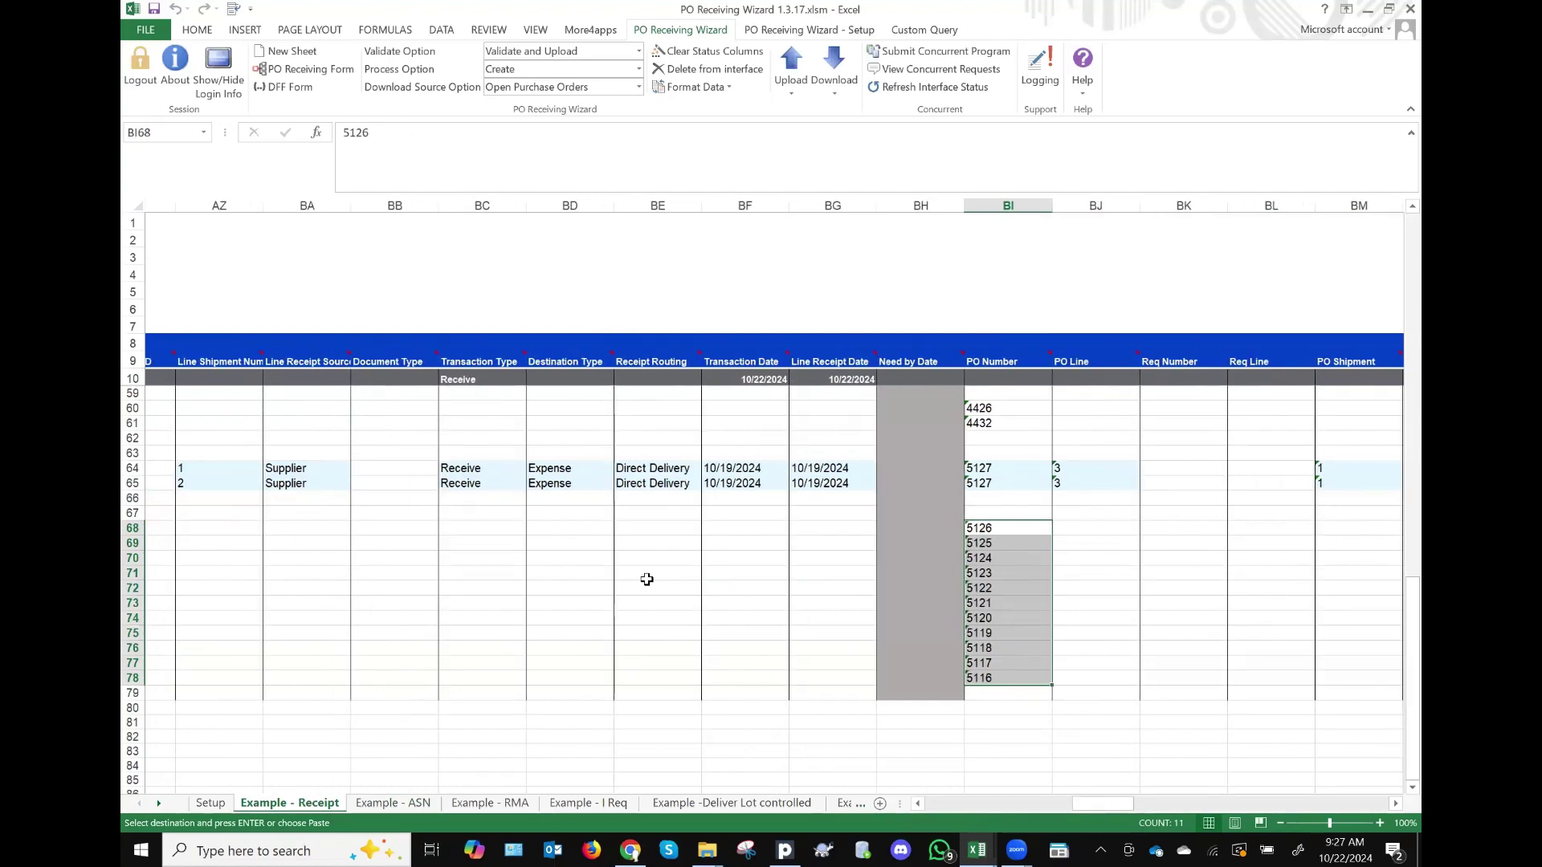
scroll(646, 579, left, 3)
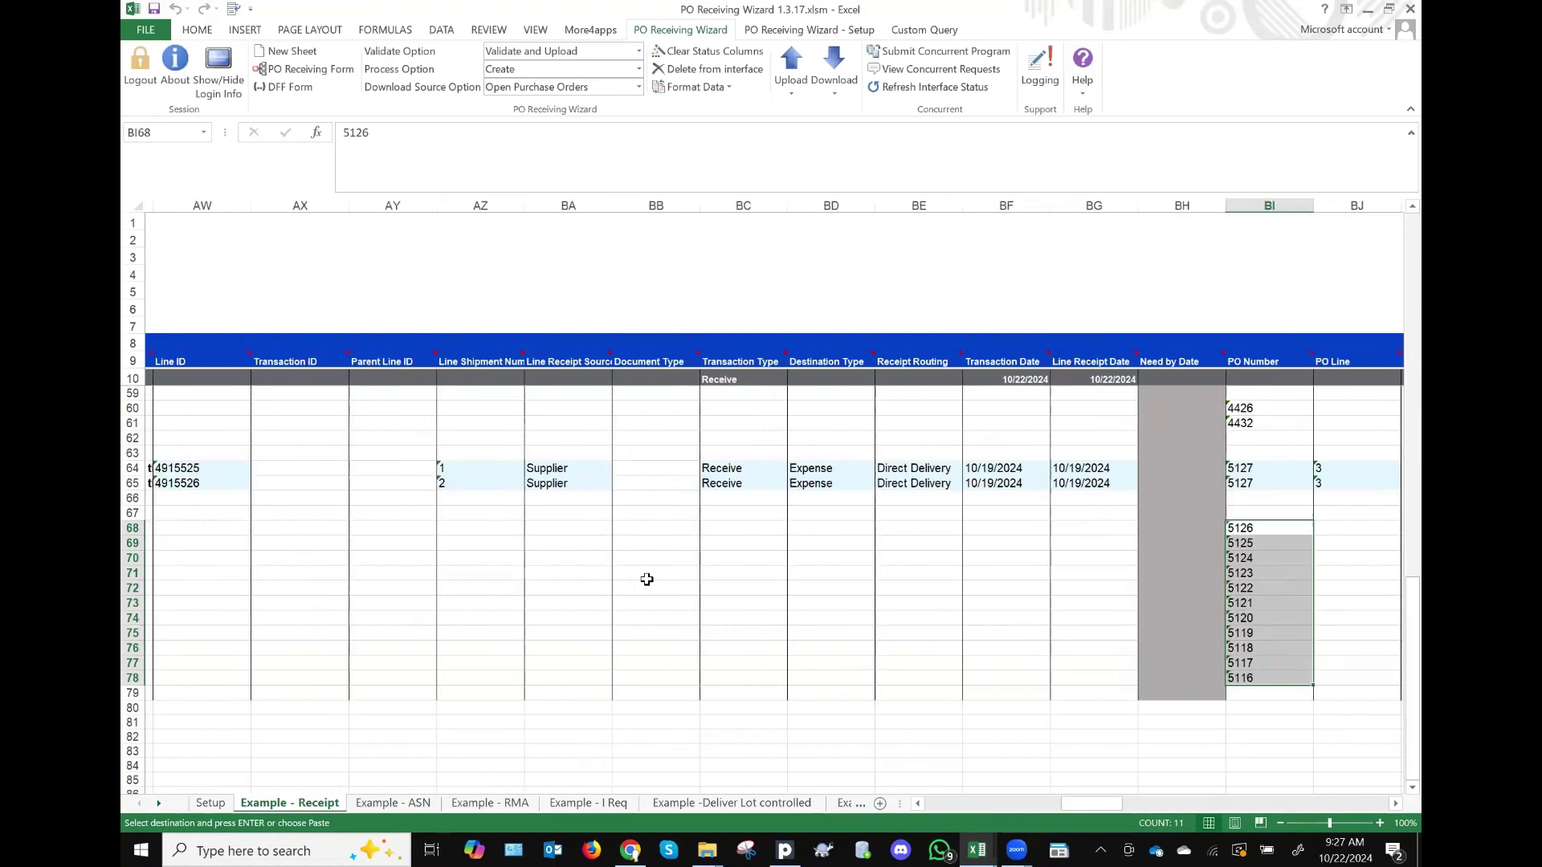
scroll(647, 579, left, 3)
scroll(646, 579, right, 3)
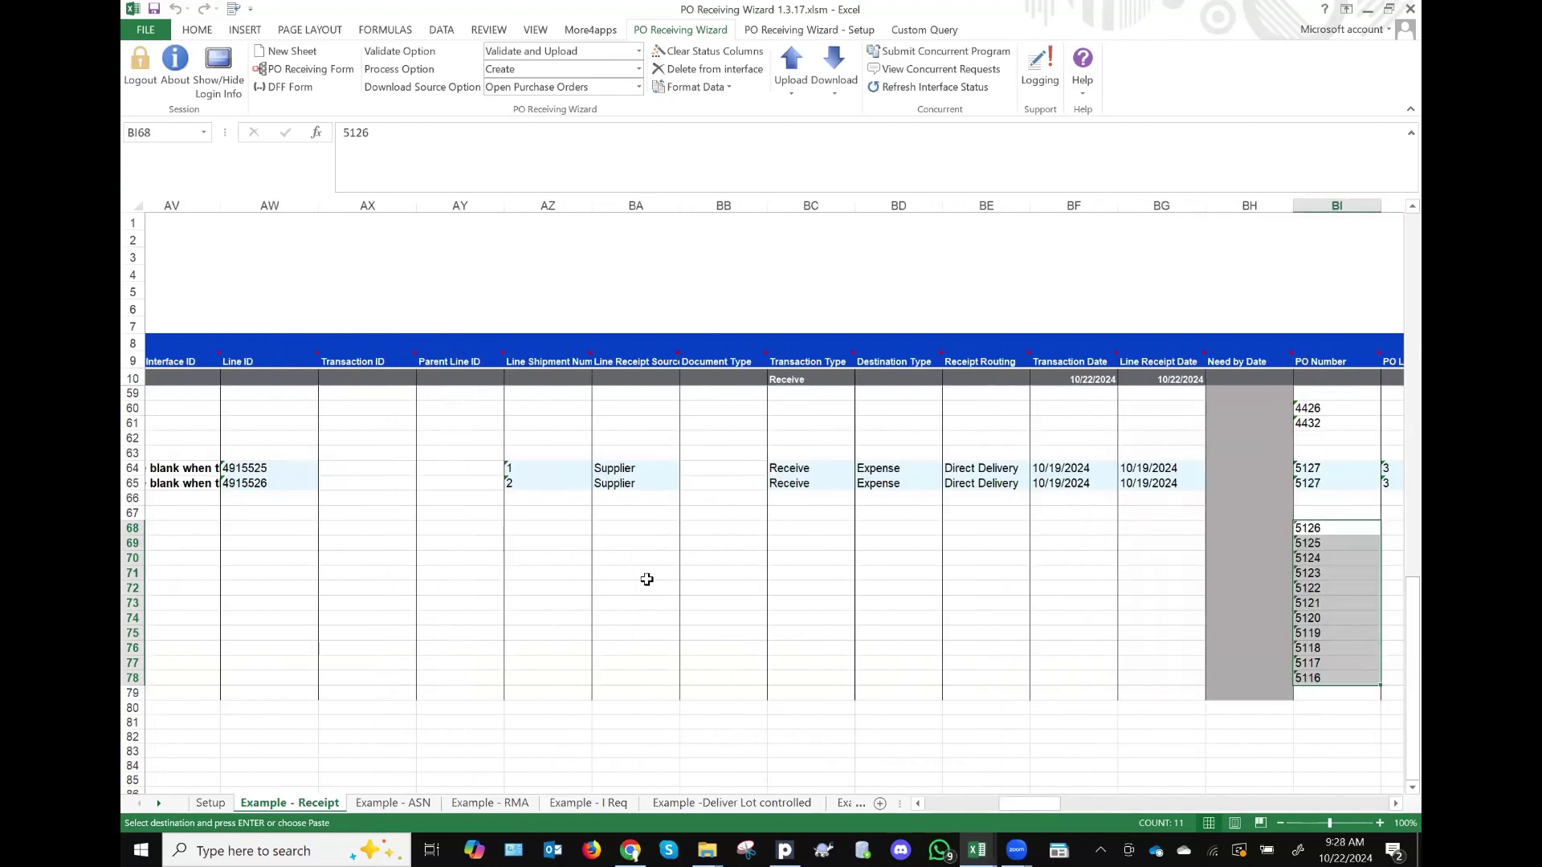
scroll(646, 578, left, 6)
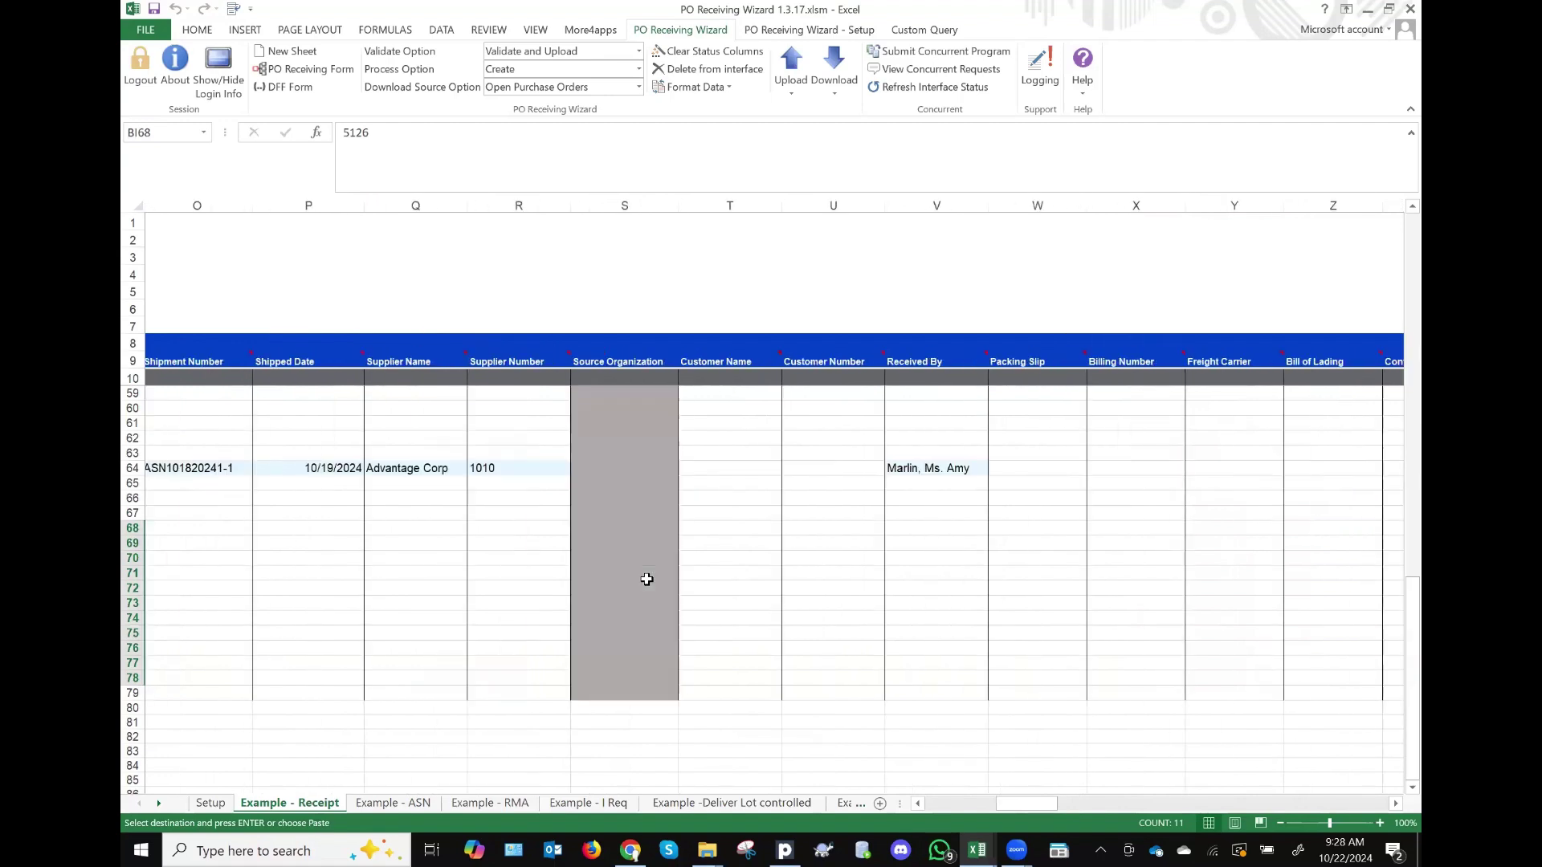
scroll(646, 579, left, 3)
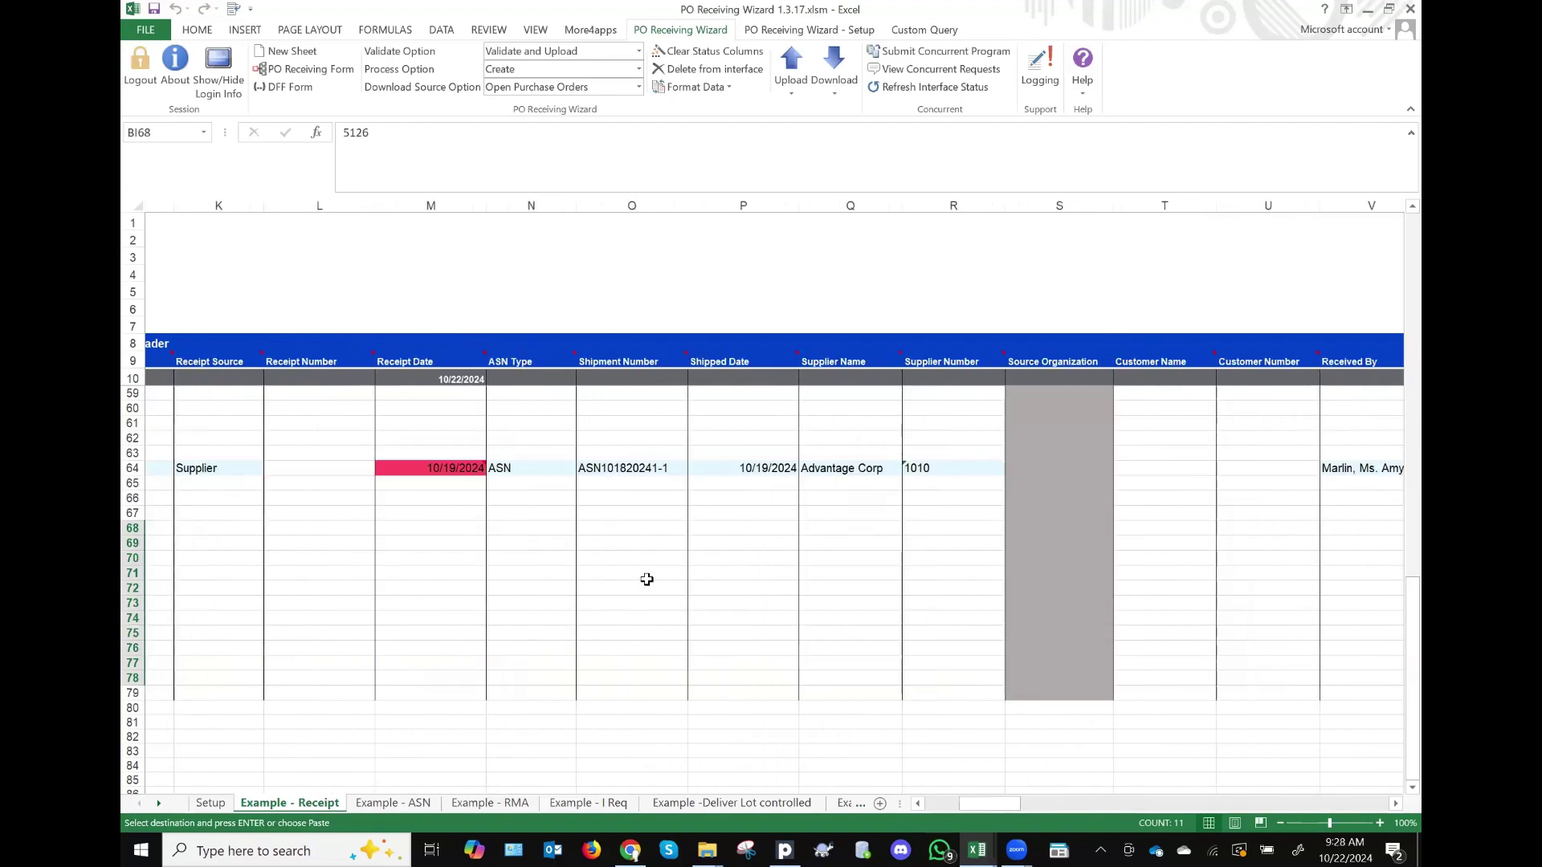
scroll(646, 579, down, 1)
click(616, 661)
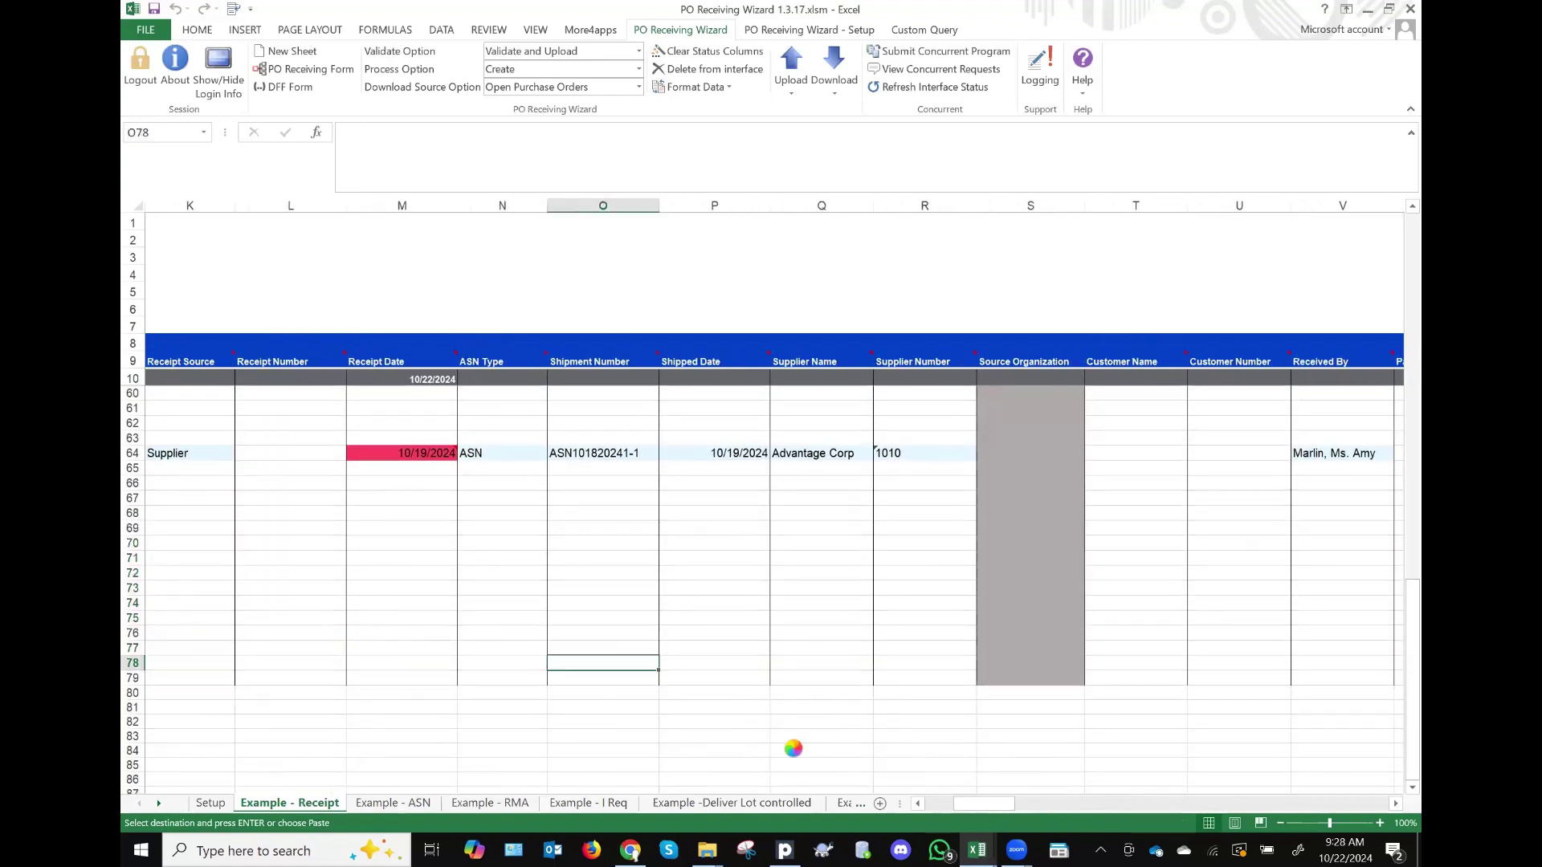
text(ASN-45587-34 ASN-45587-37 ASN-45587-40)
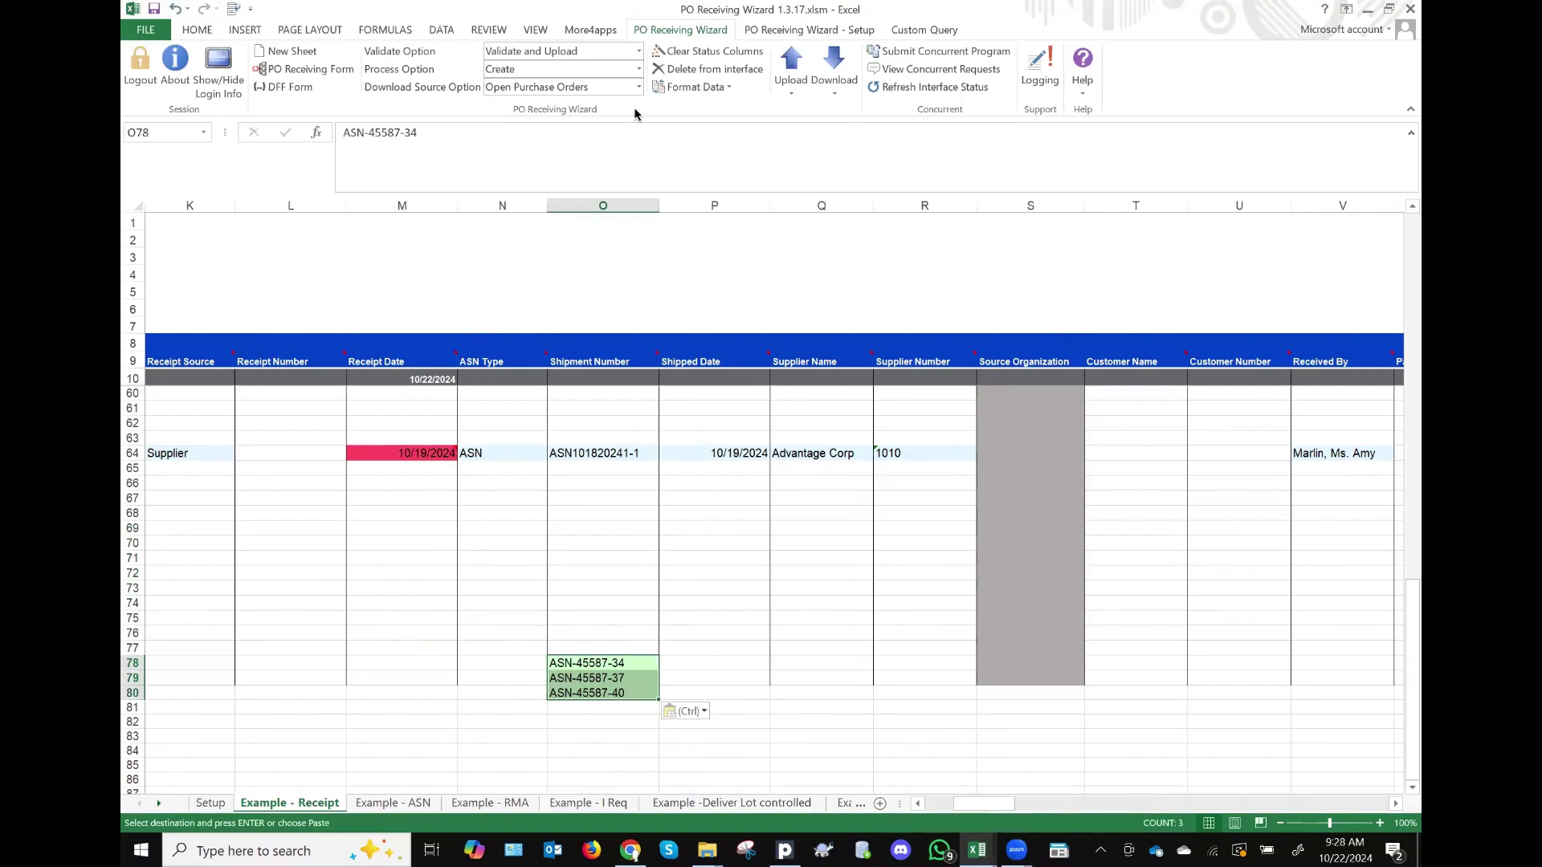
Step: Set the download source to ASN Shipment, try downloading with the sheet's shipment numbers, and close the resulting dialogs
click(639, 87)
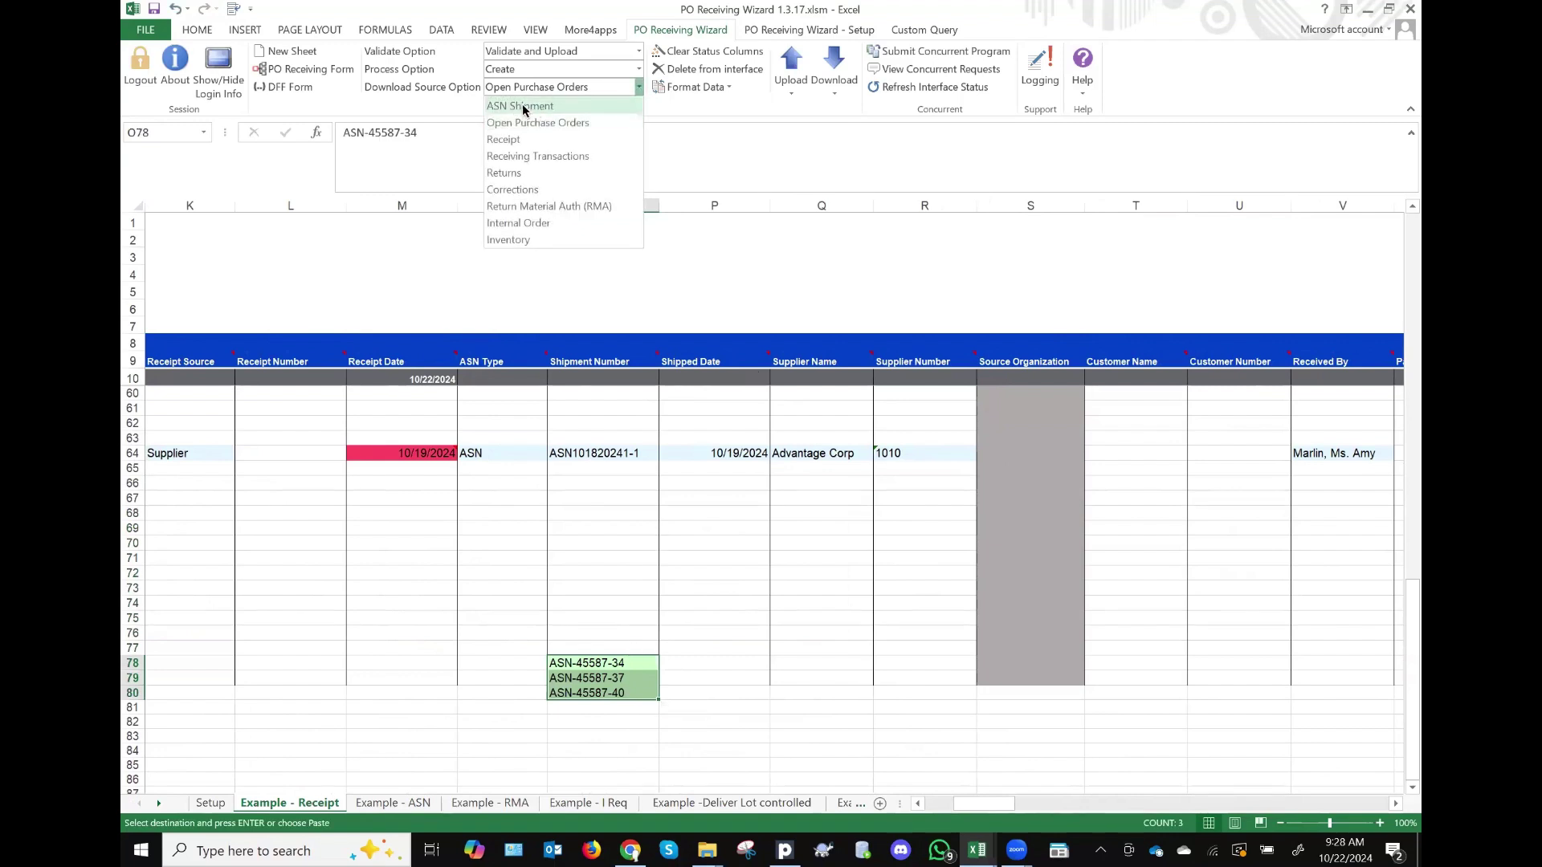
click(522, 107)
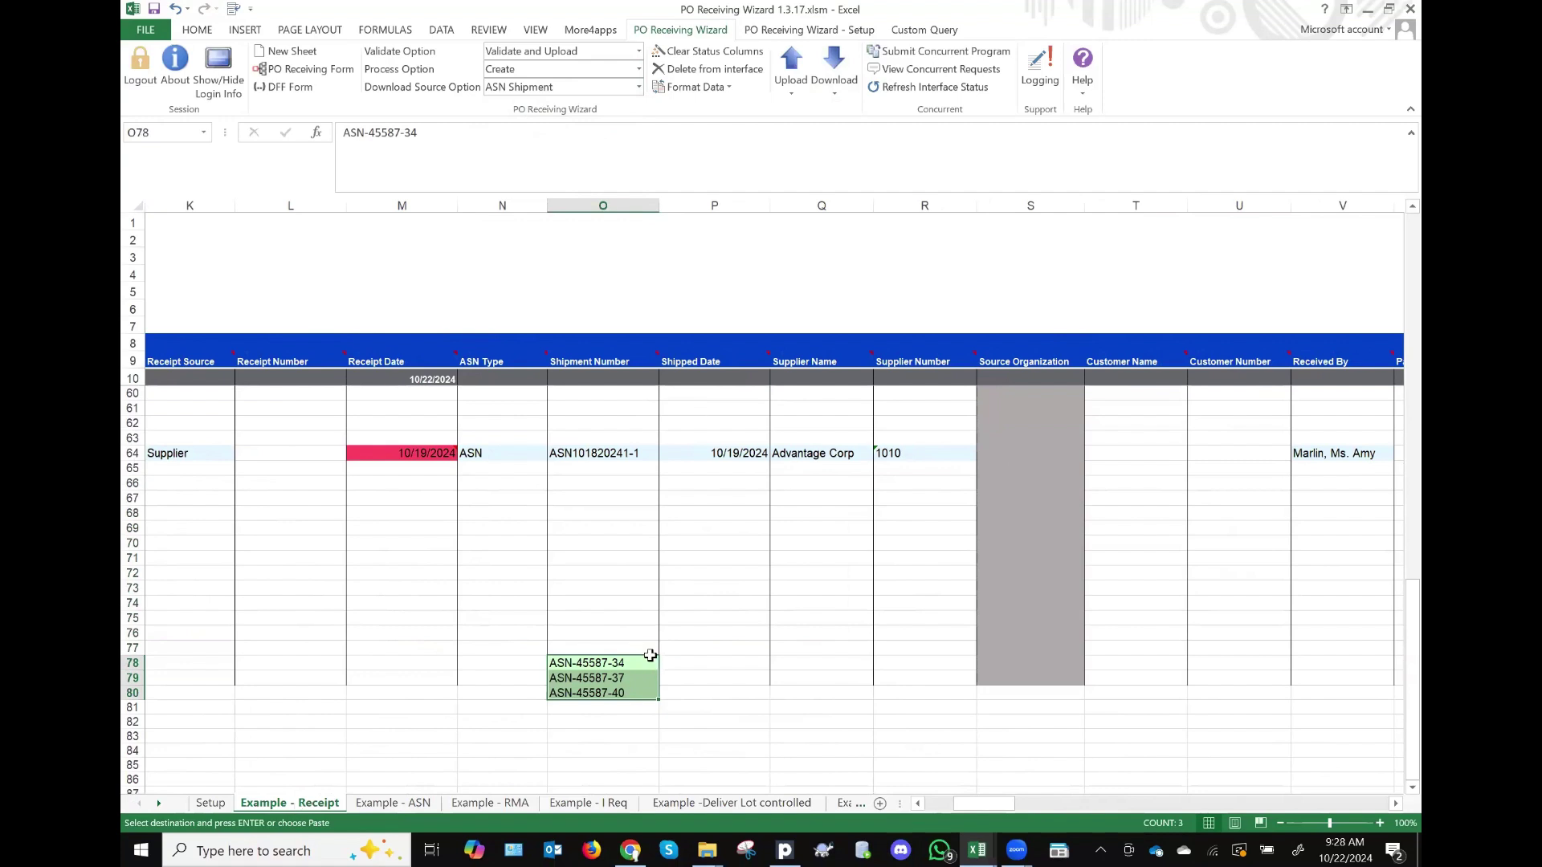
click(847, 86)
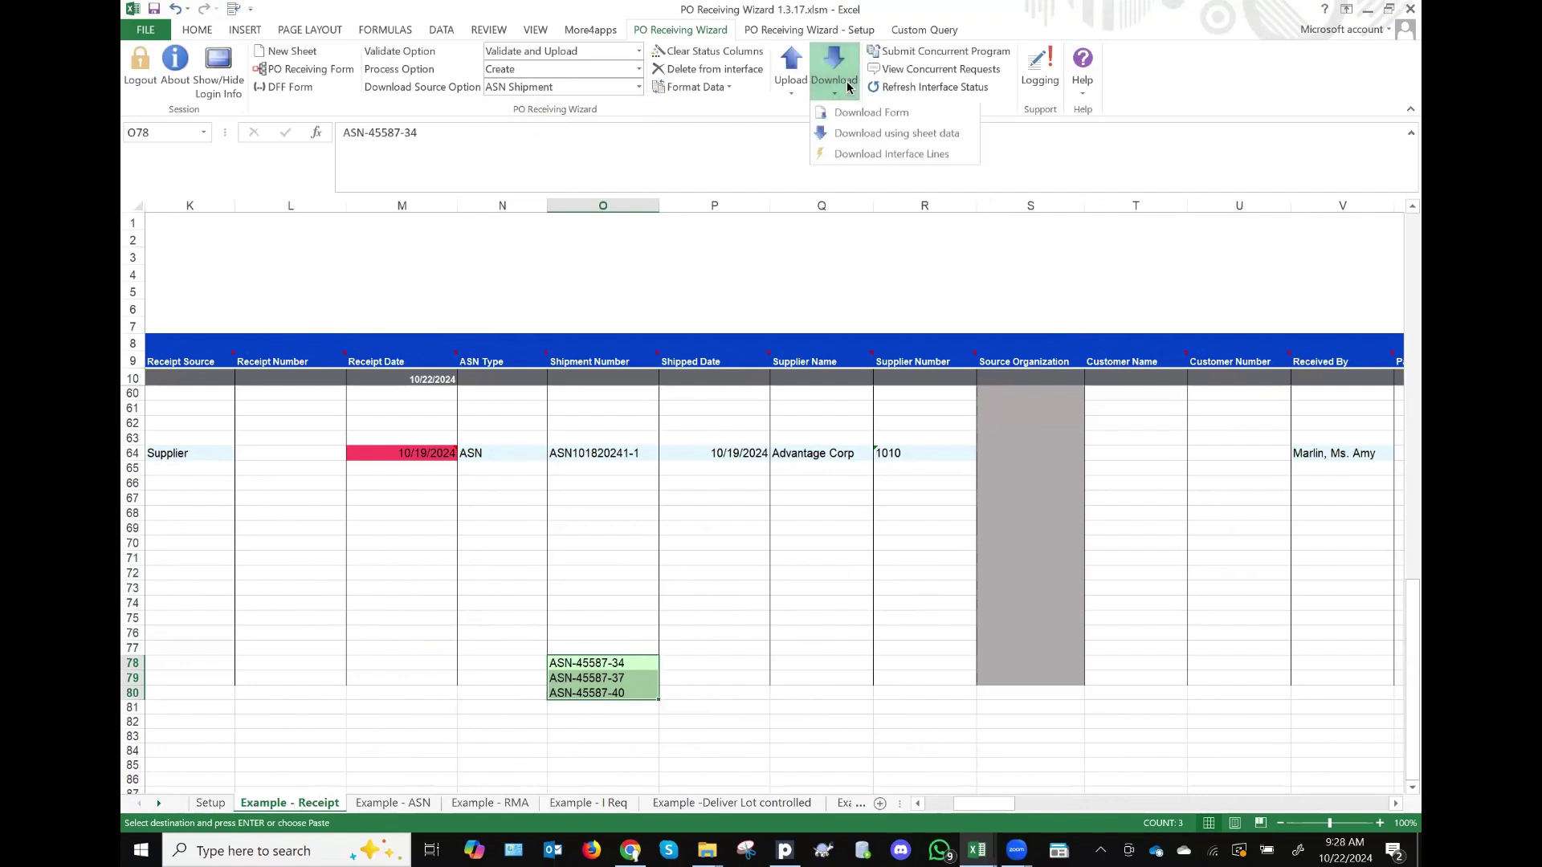
click(887, 132)
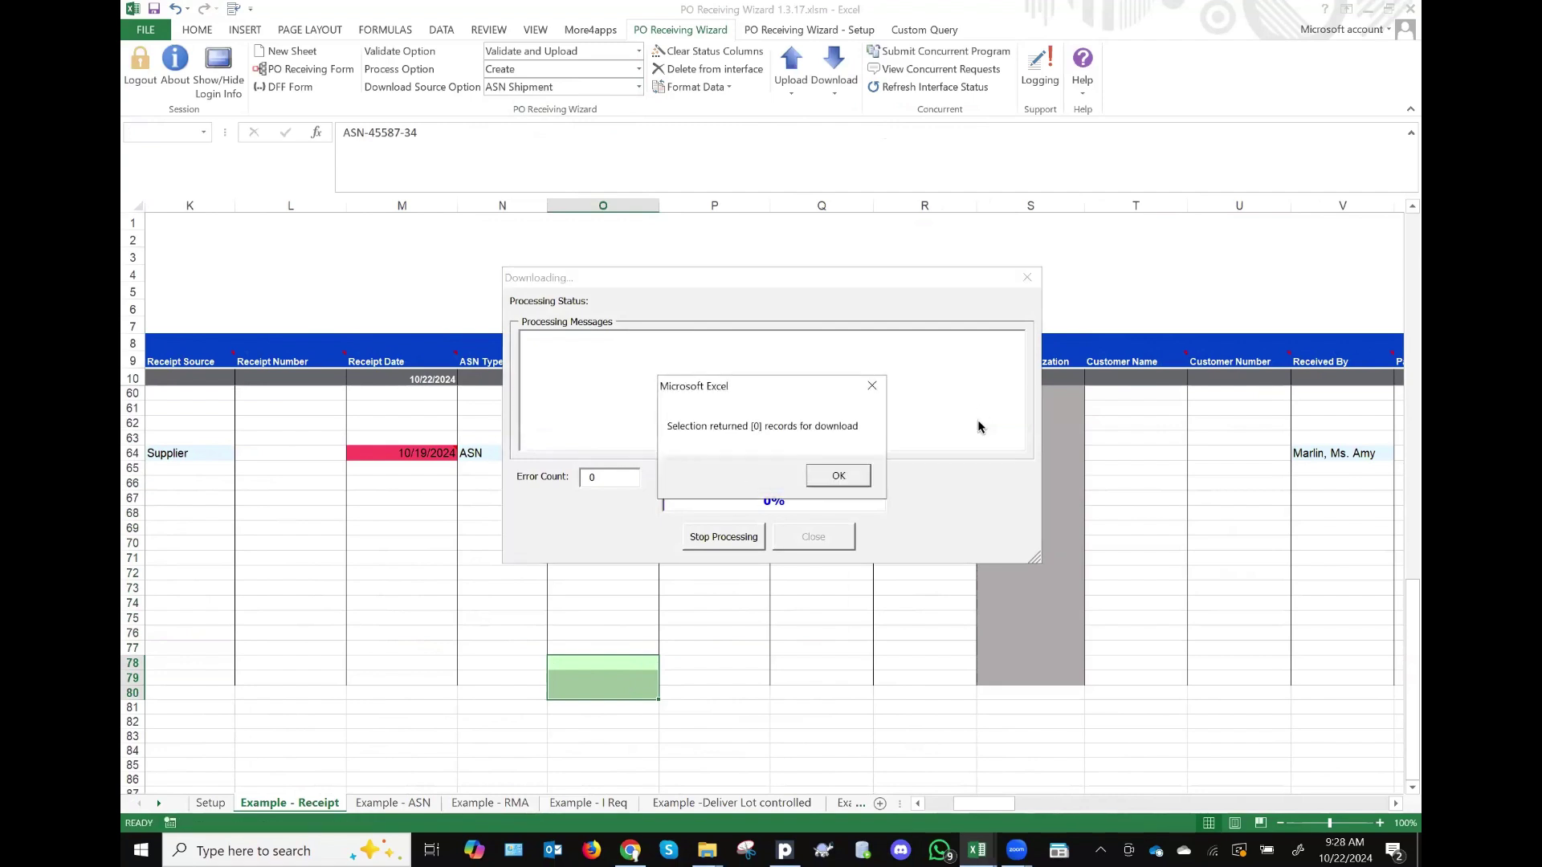
click(835, 480)
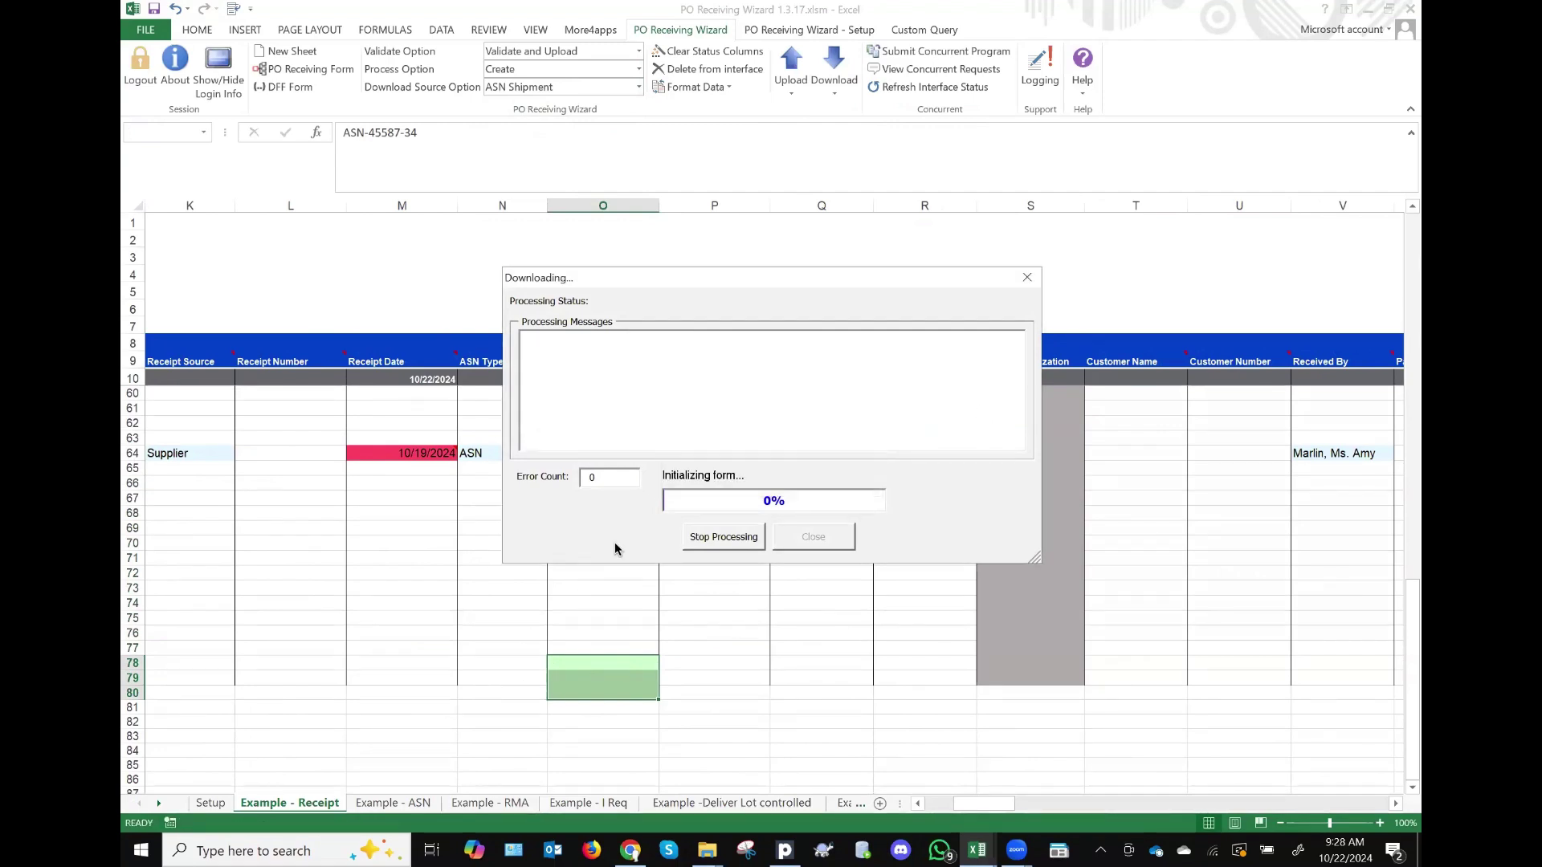
click(814, 538)
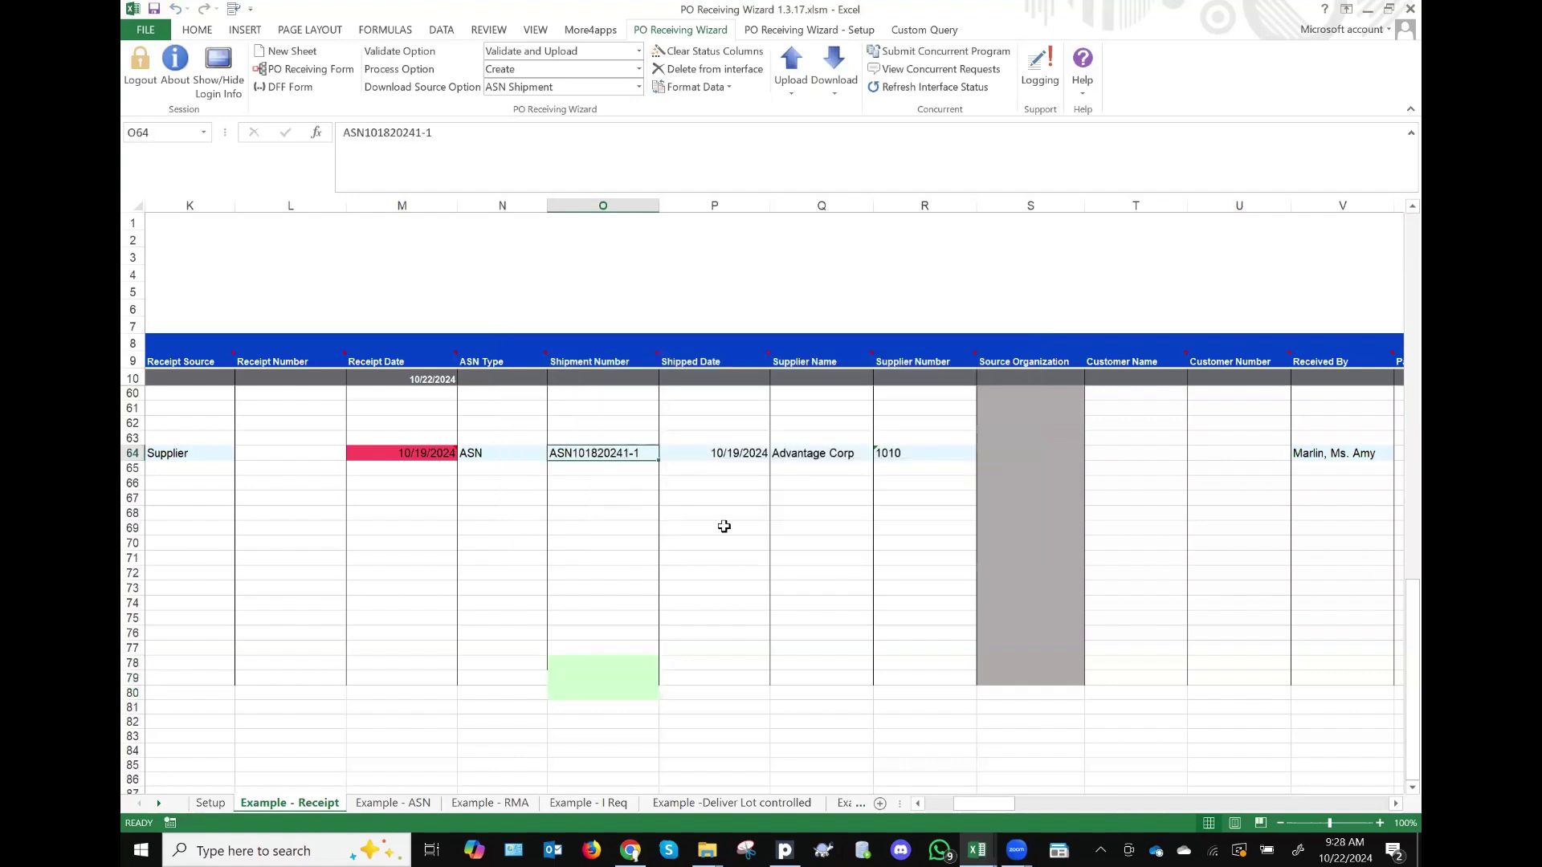
scroll(801, 647, up, 4)
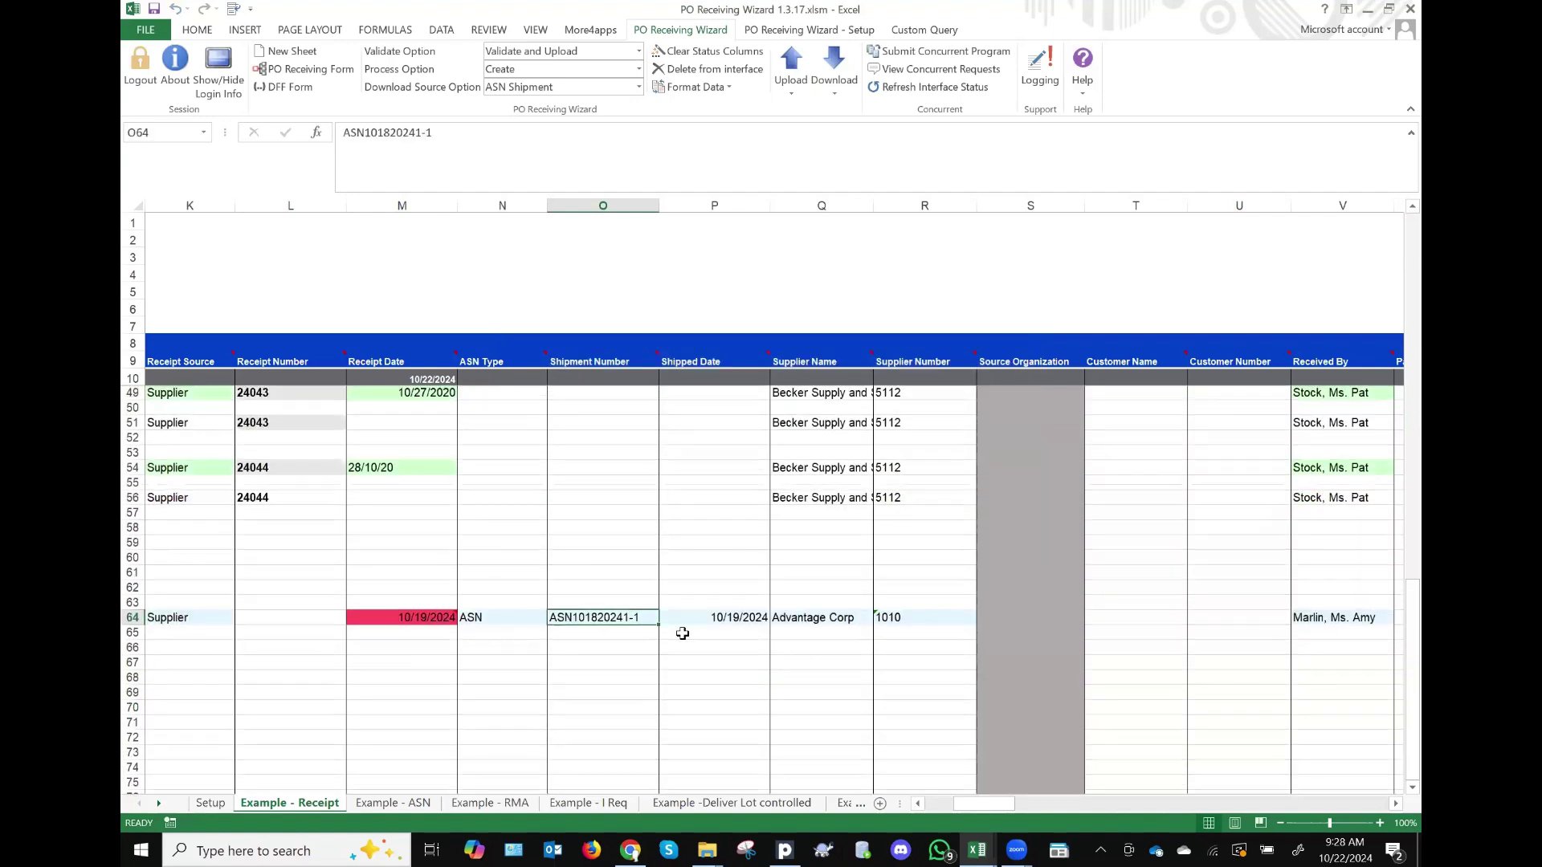
scroll(924, 634, right, 6)
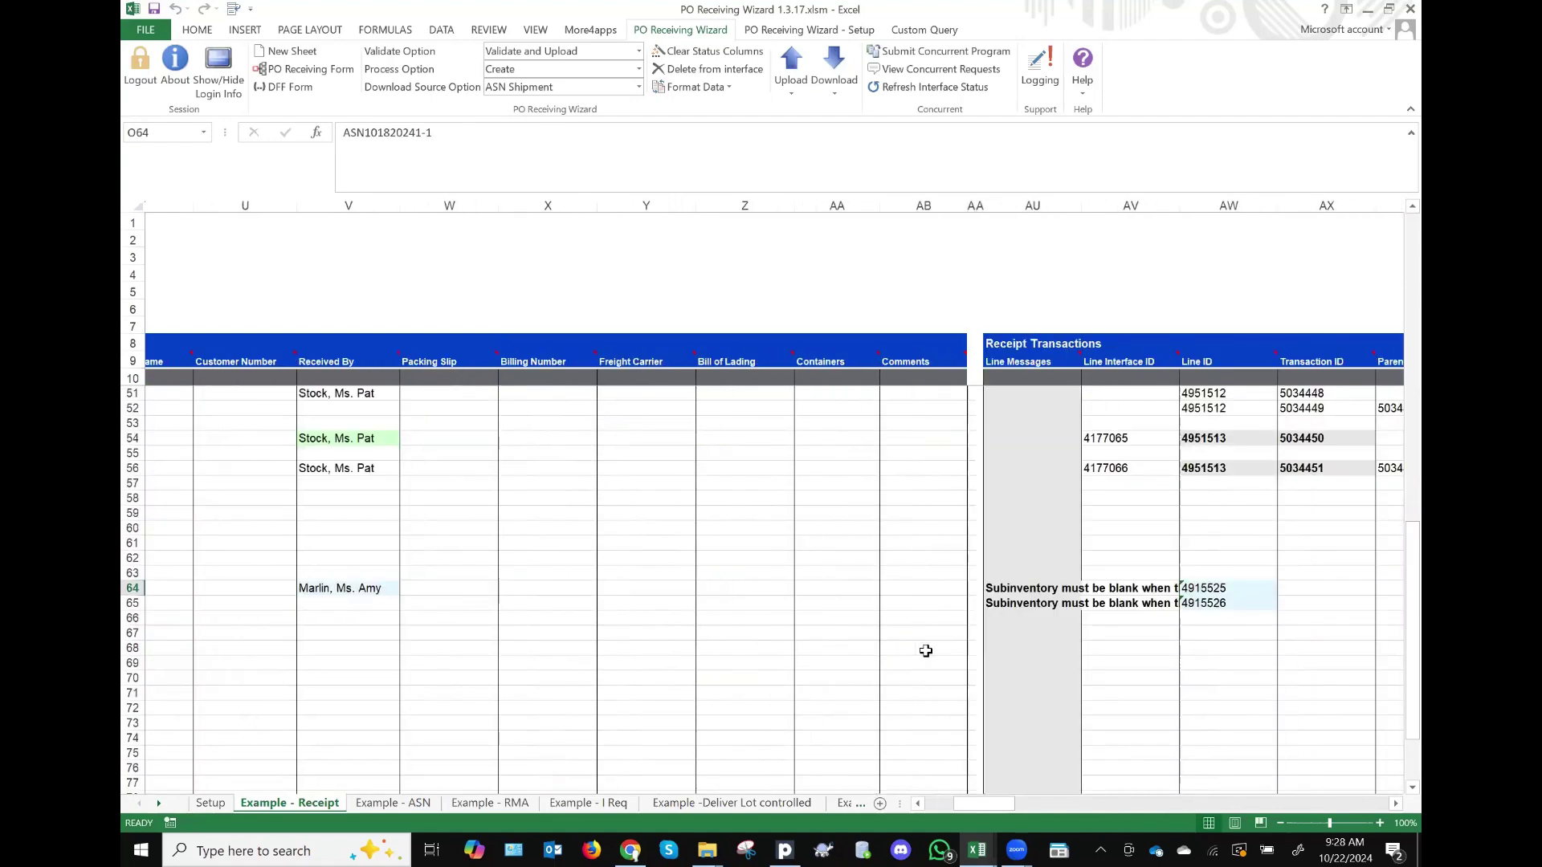
scroll(925, 650, right, 5)
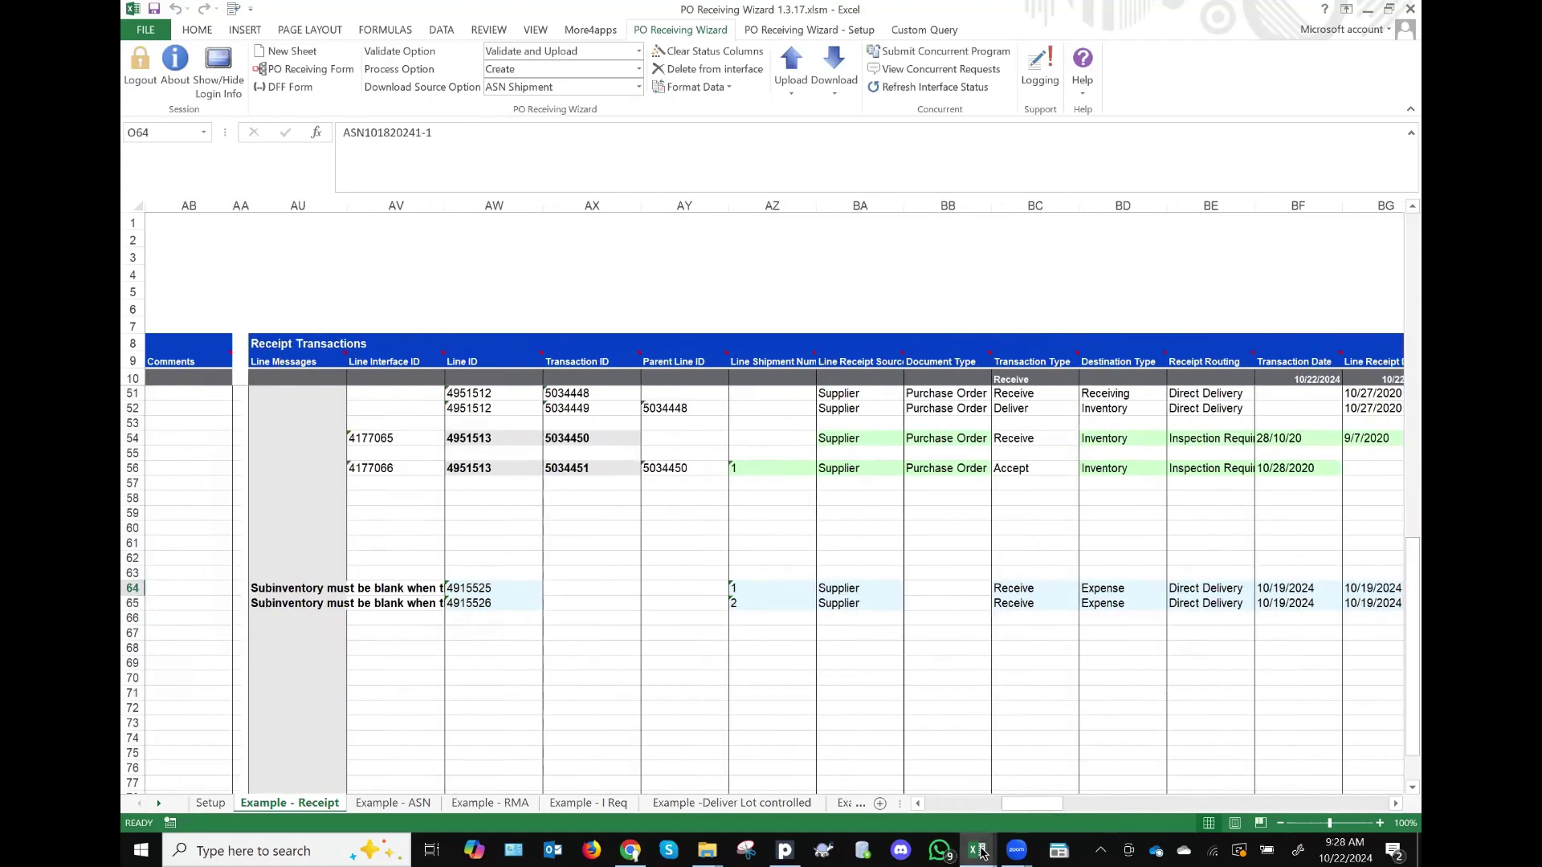
Step: Switch to the SourcingWizard Demo 2.4.01 workbook and examine the items and suppliers in the approved supplier list
mouse_move(981, 853)
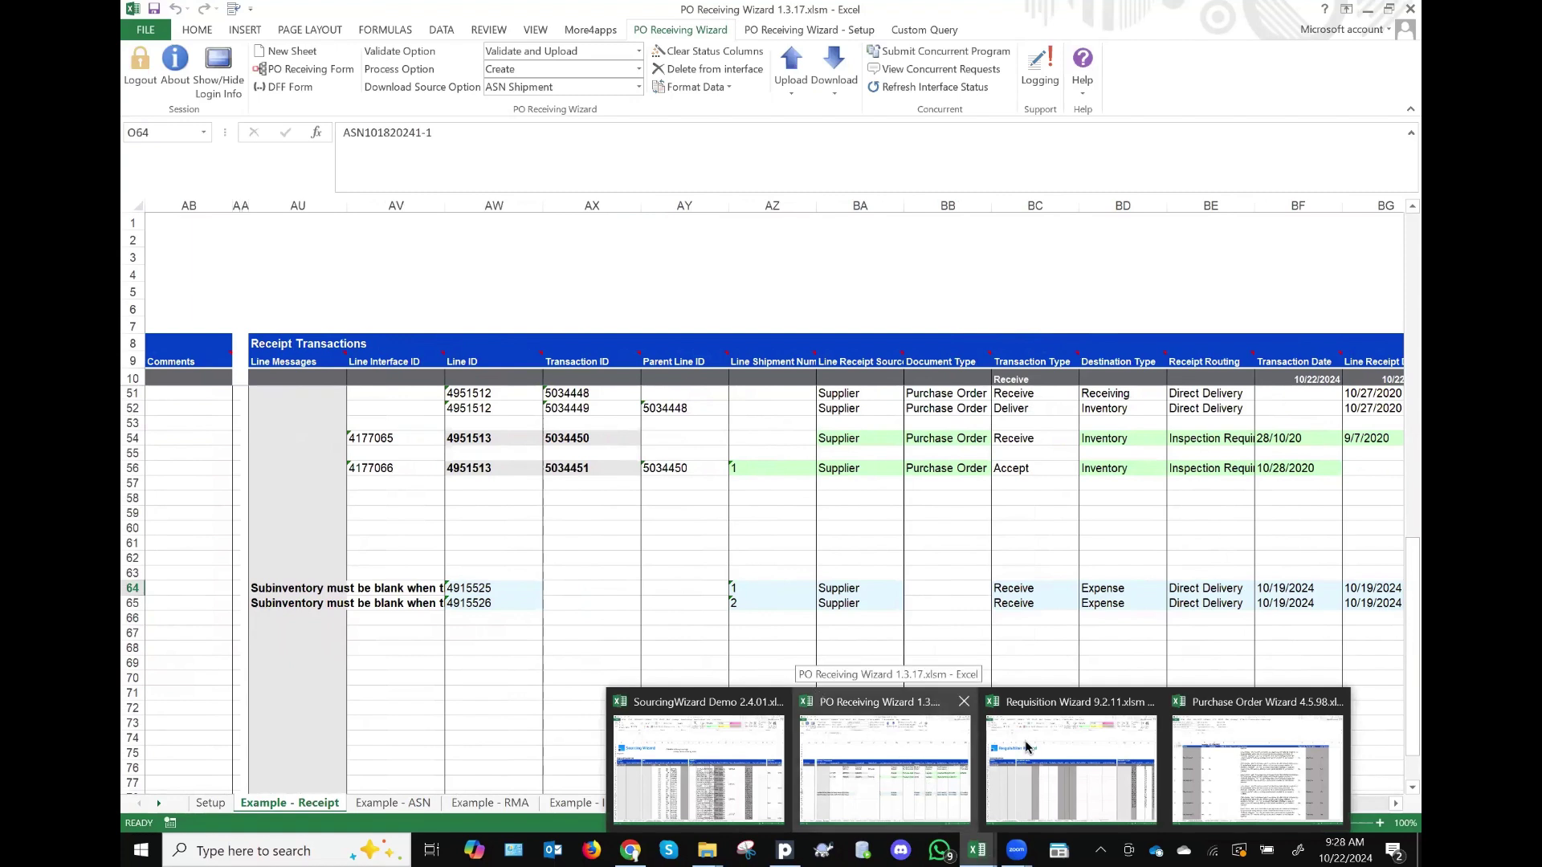
click(737, 766)
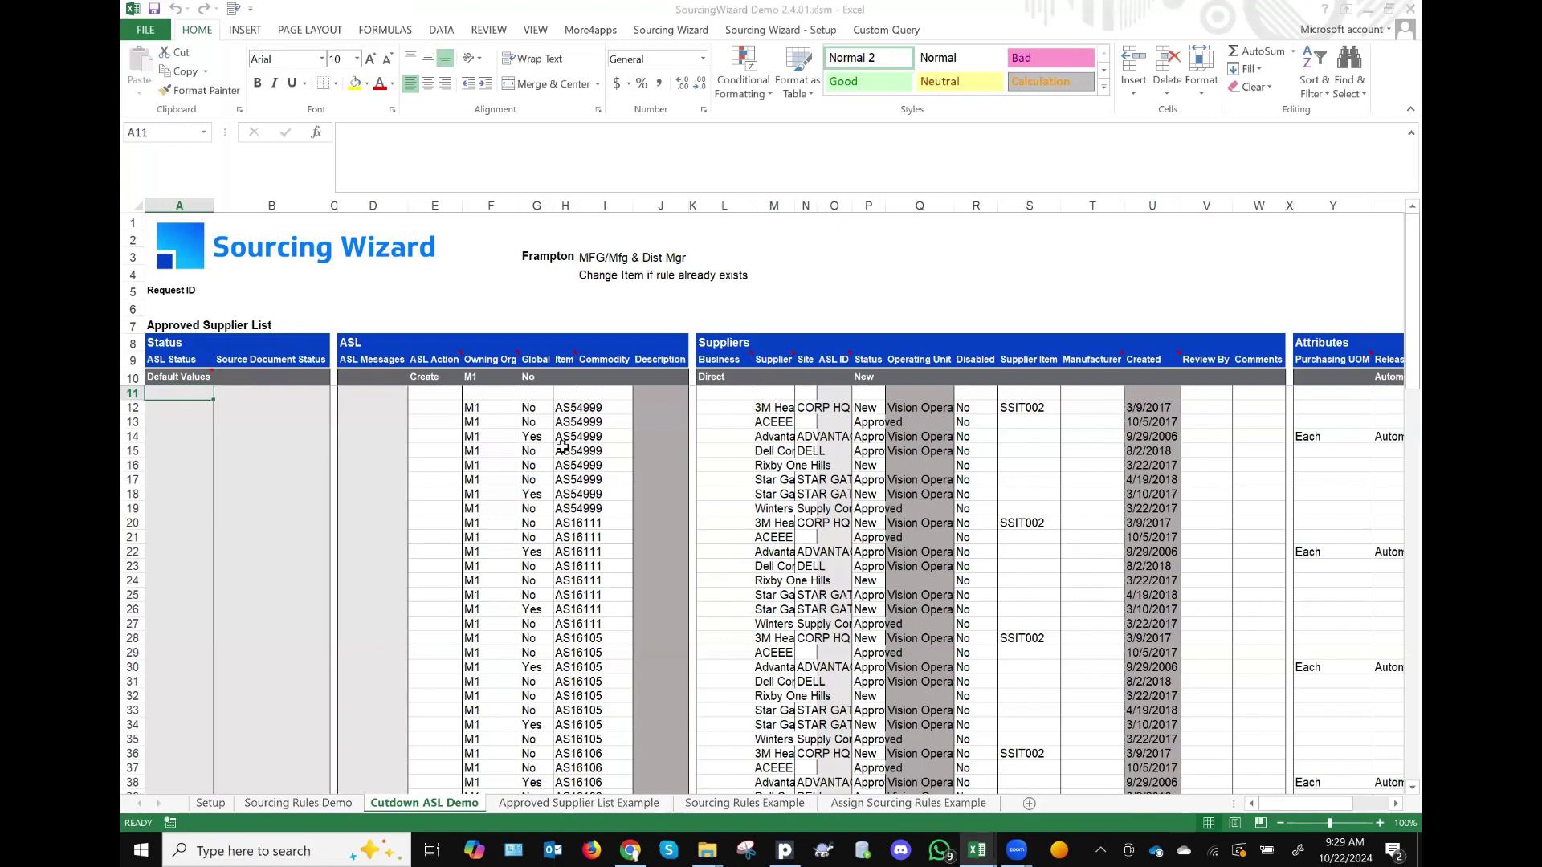
click(566, 409)
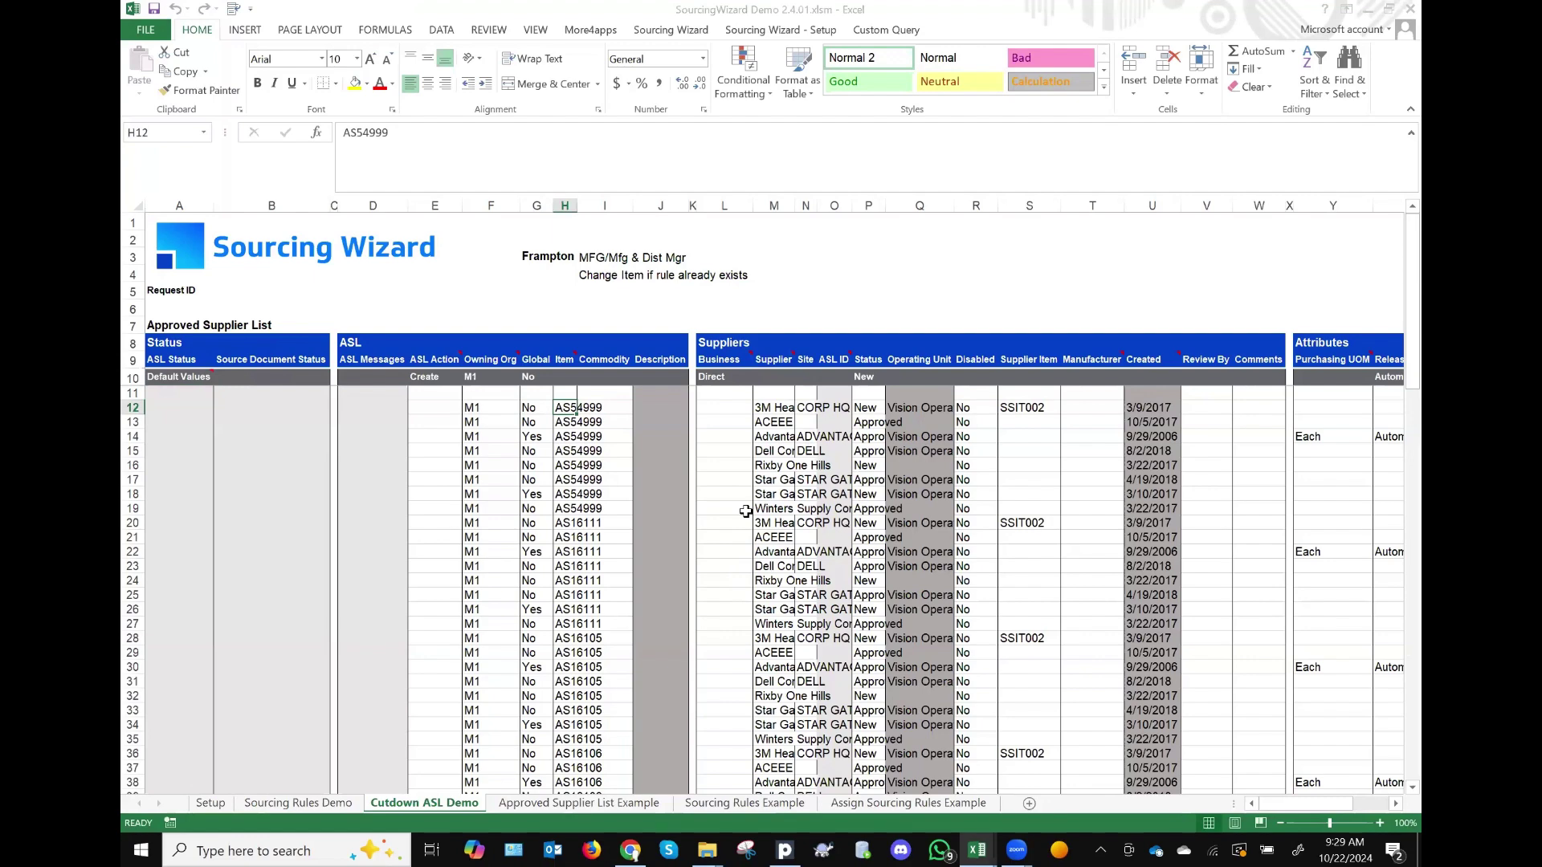
scroll(745, 512, down, 5)
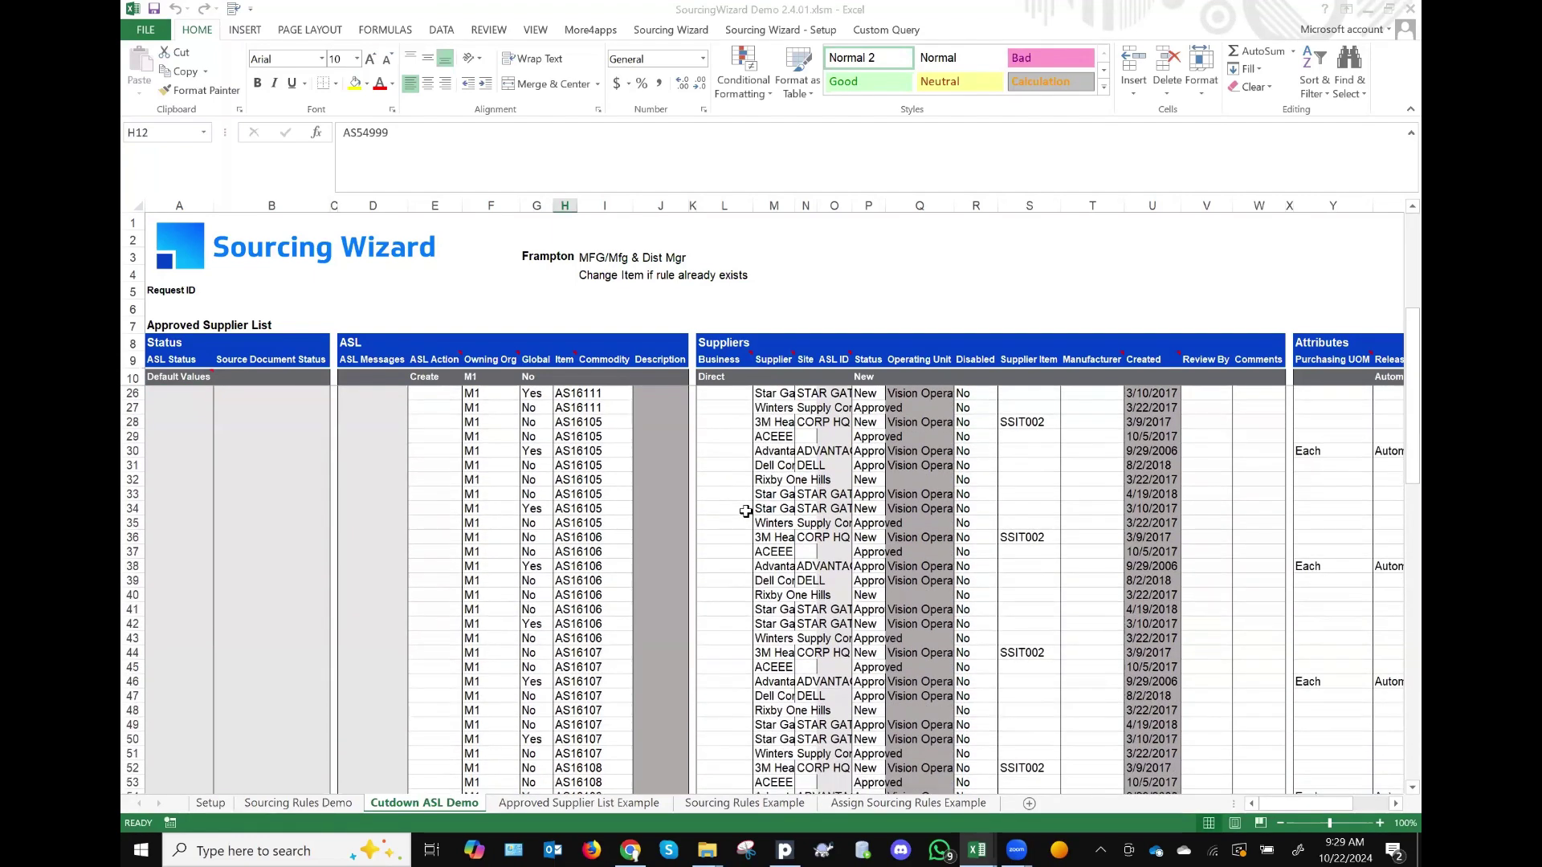
scroll(745, 512, up, 5)
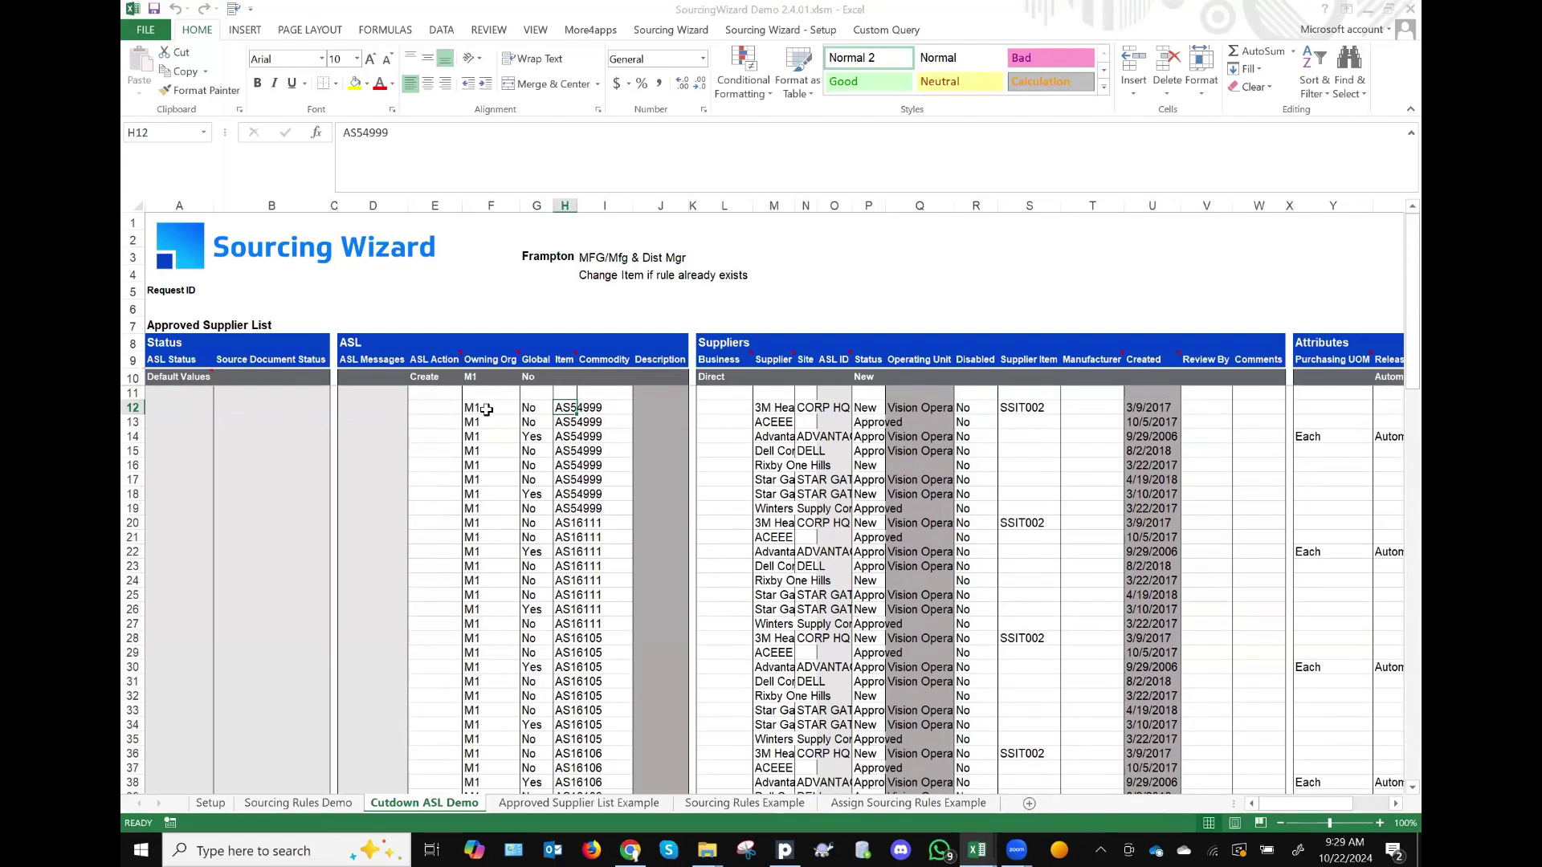
scroll(765, 553, down, 1)
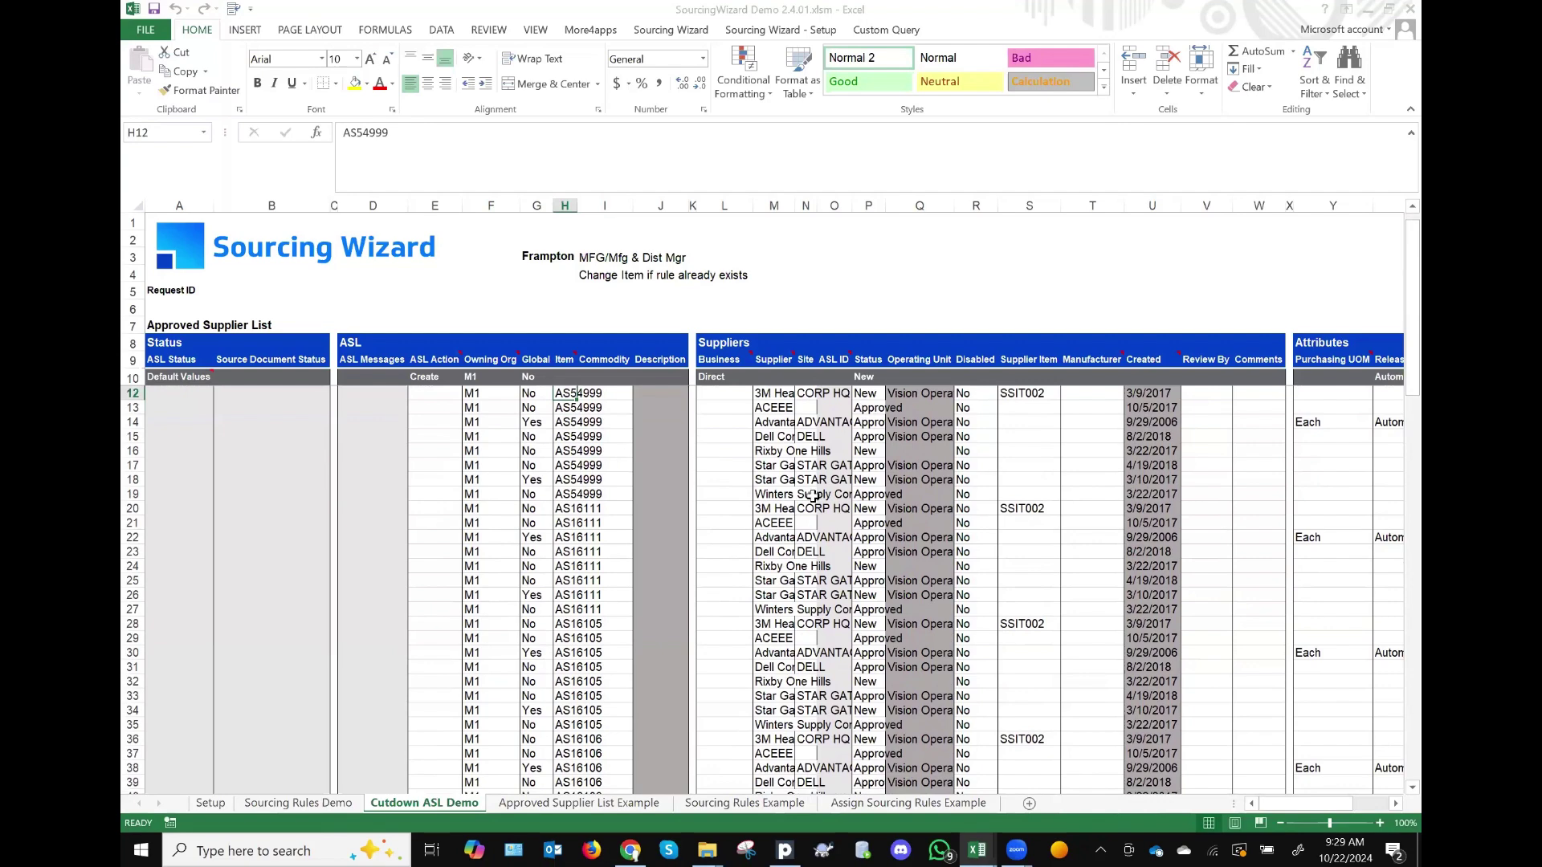
Step: Set the default ASL Action in cell E10 of the Cutdown ASL Demo sheet to Update
scroll(892, 531, right, 3)
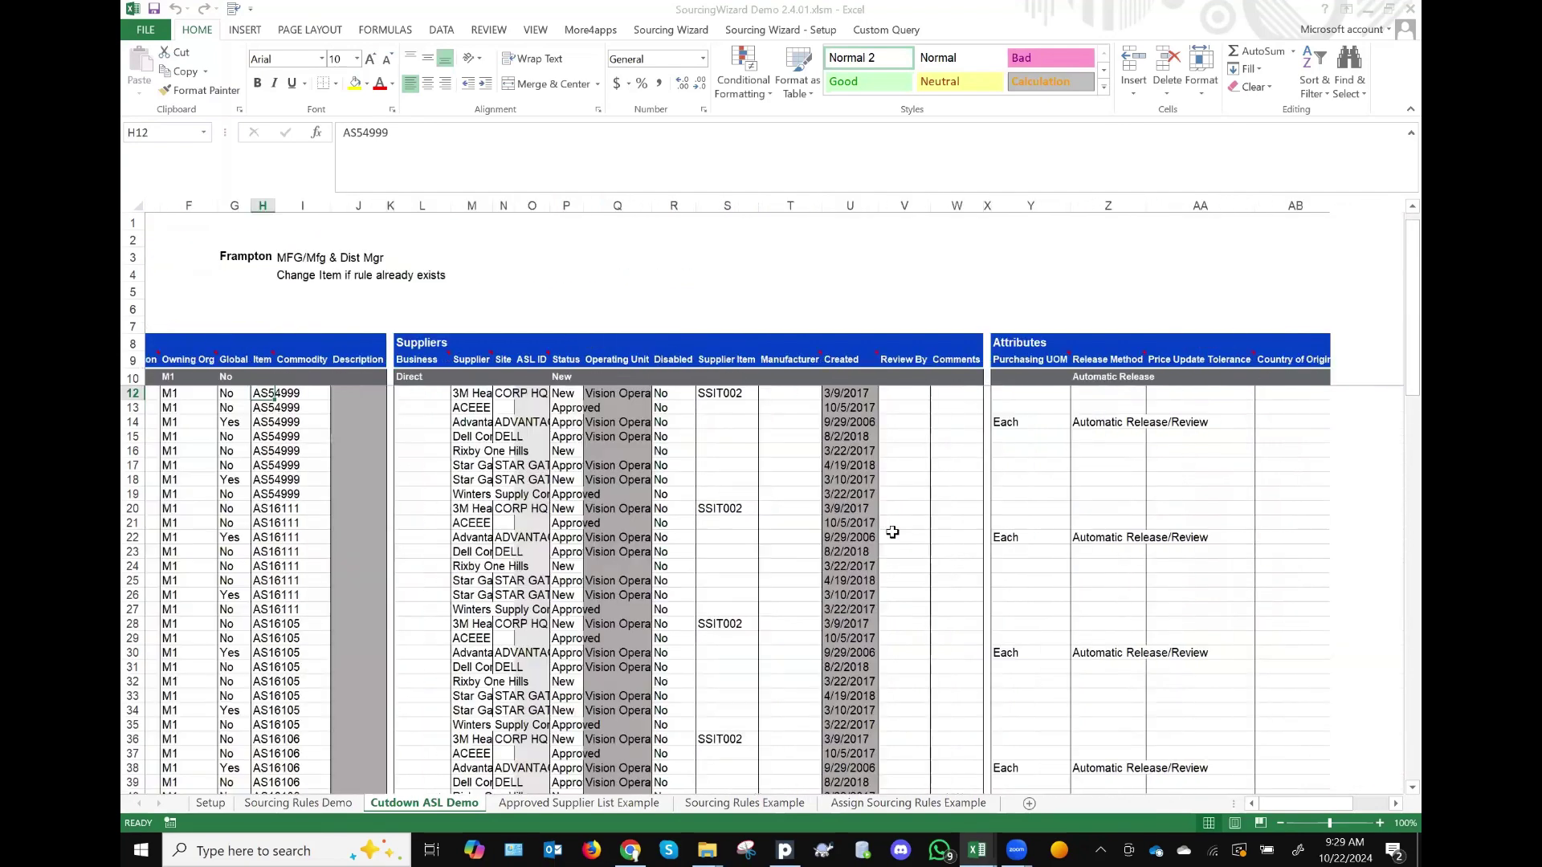
scroll(892, 531, left, 3)
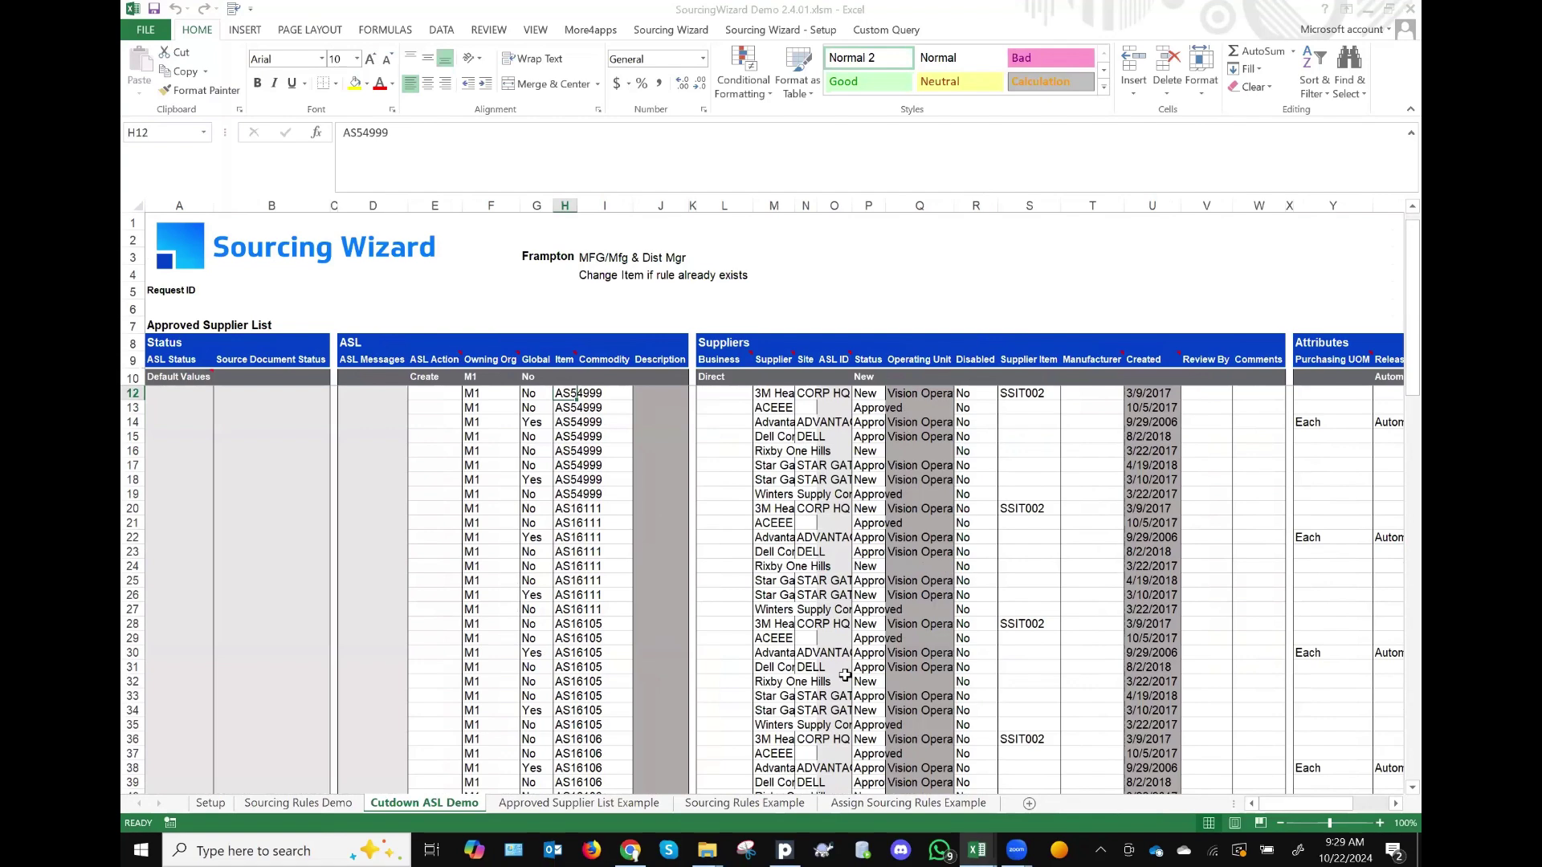
scroll(836, 673, down, 7)
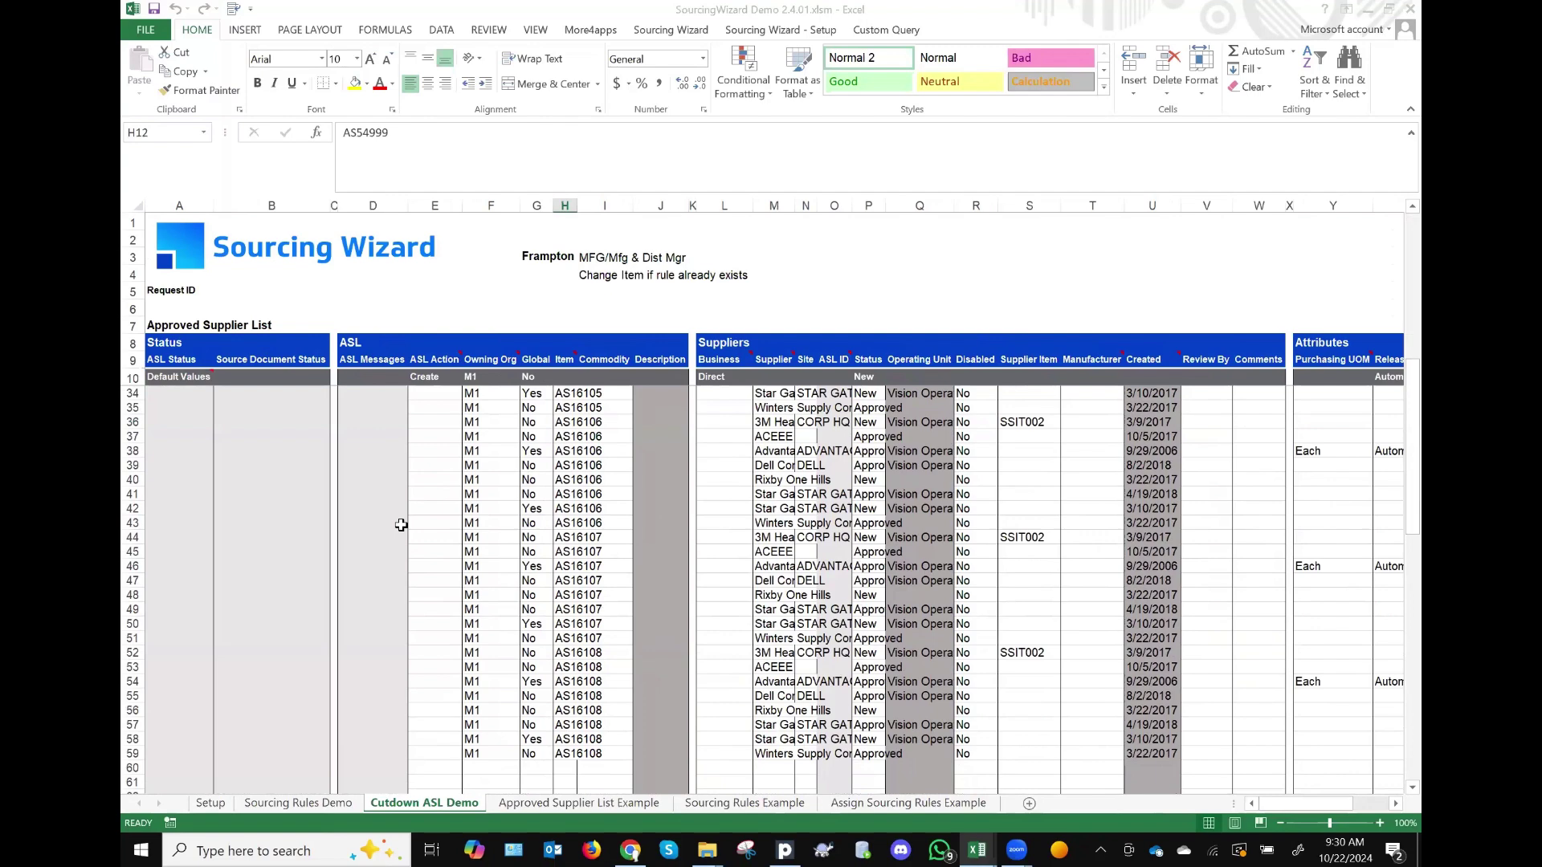
scroll(477, 485, up, 7)
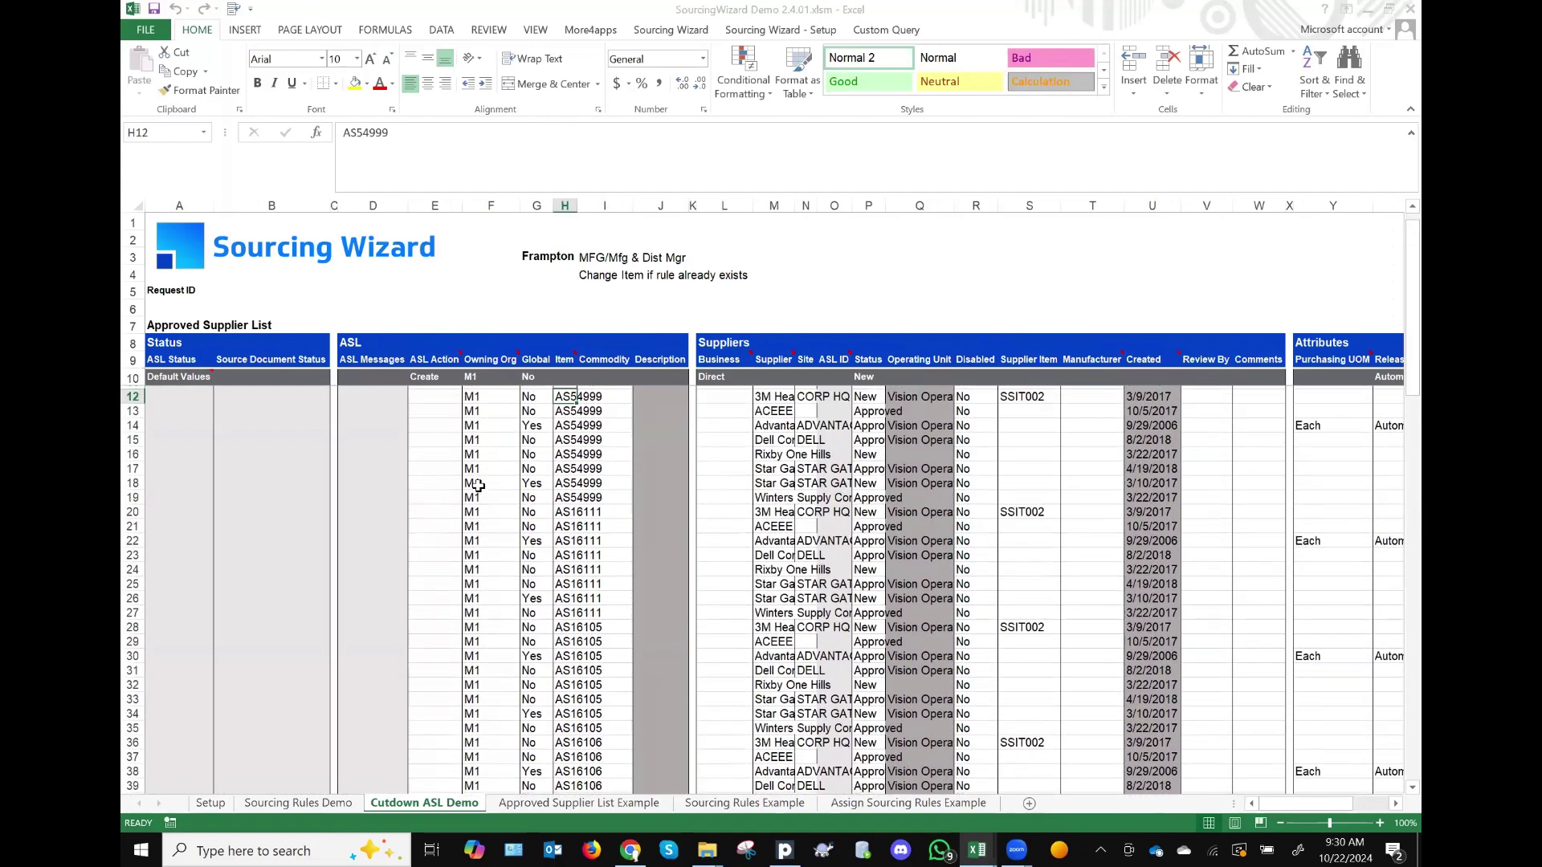
scroll(478, 485, up, 1)
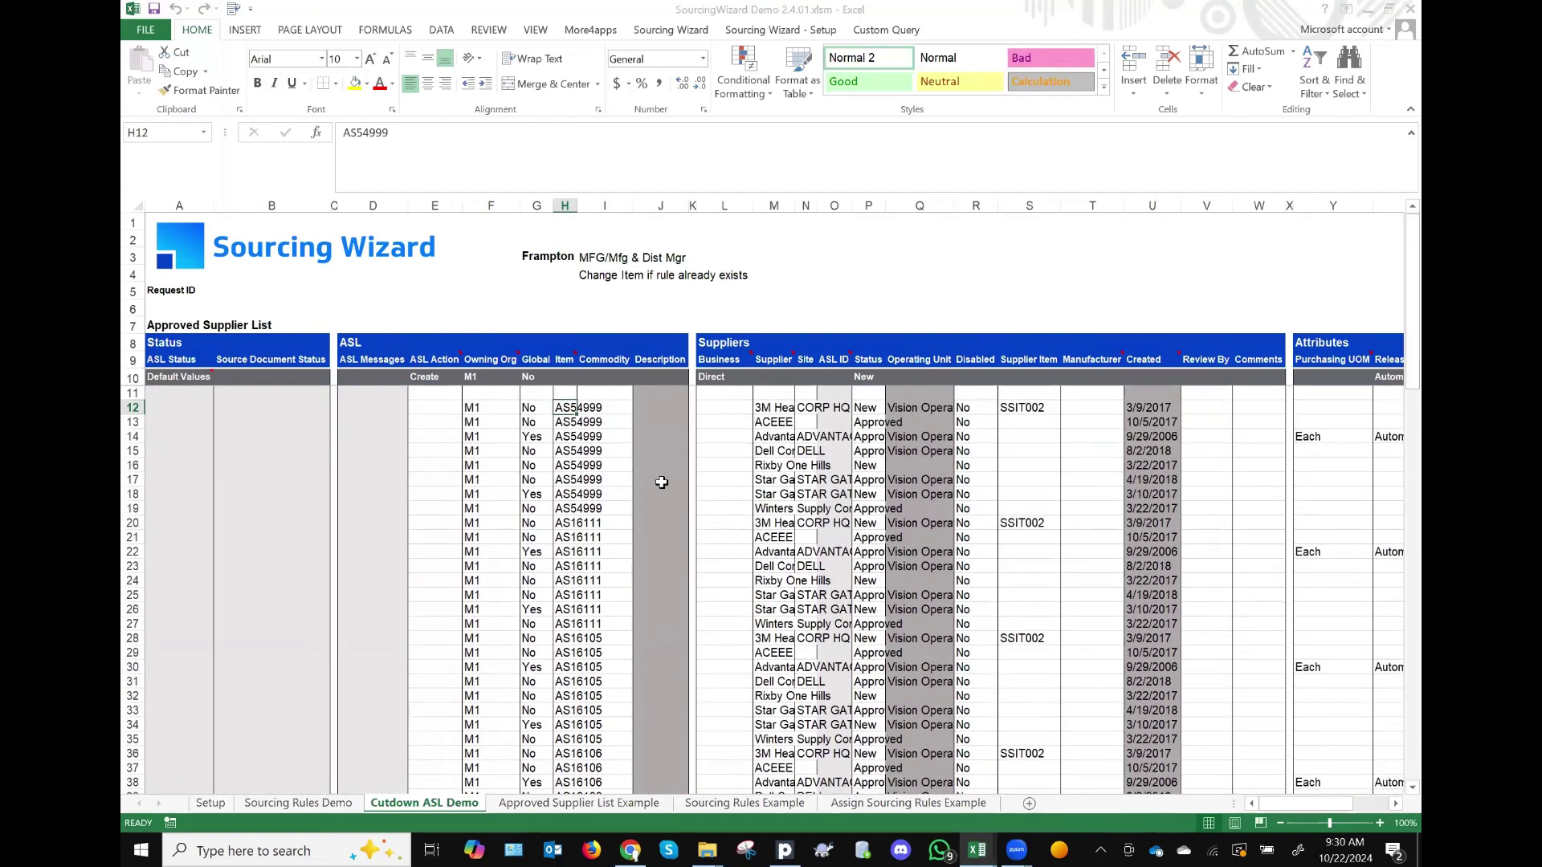
click(436, 376)
text(Update)
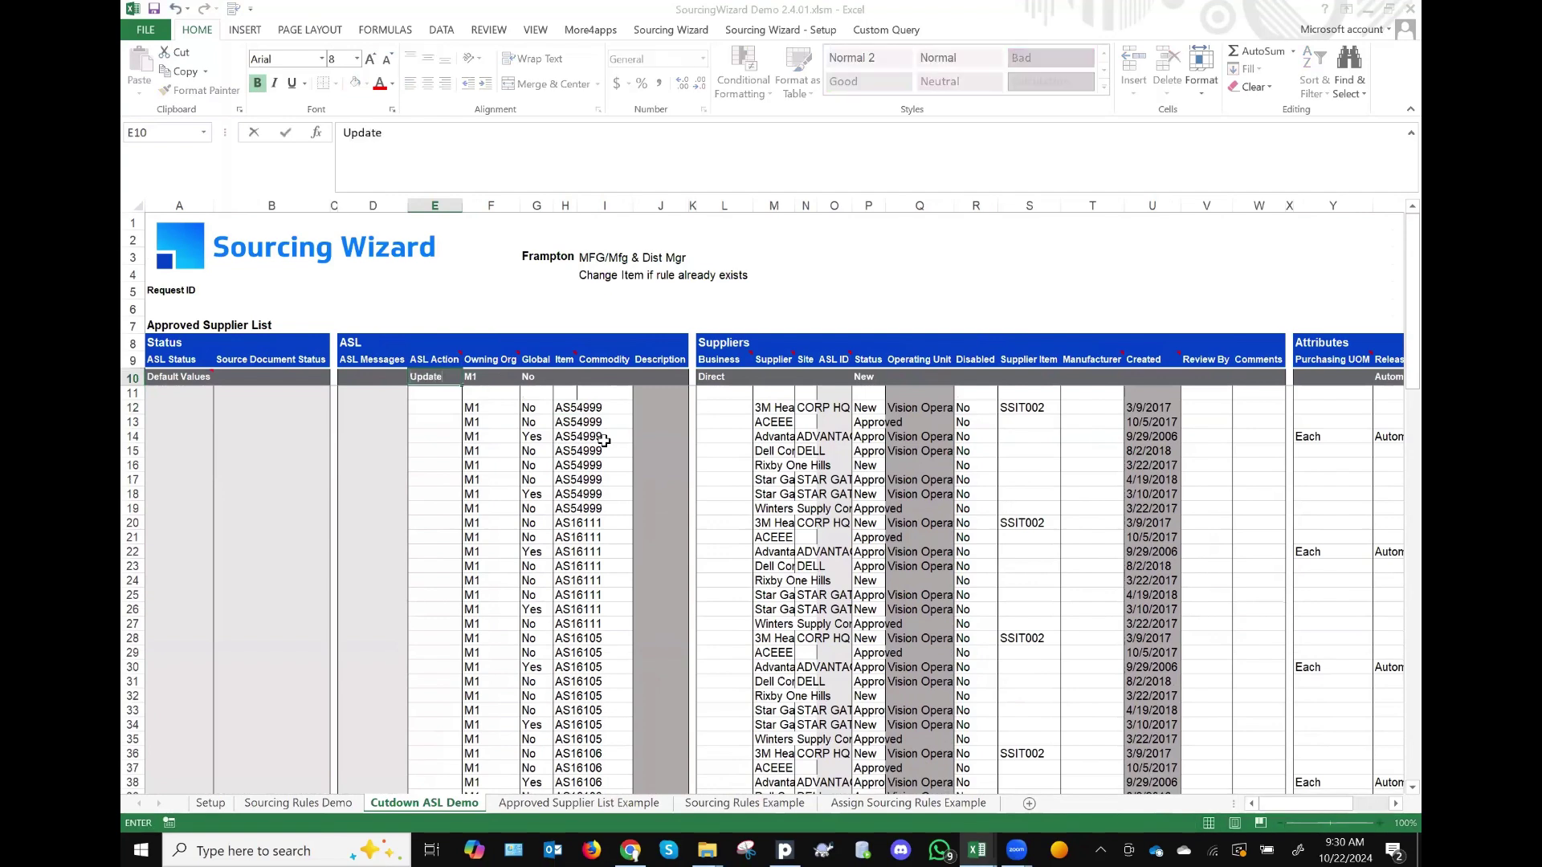
key(Tab)
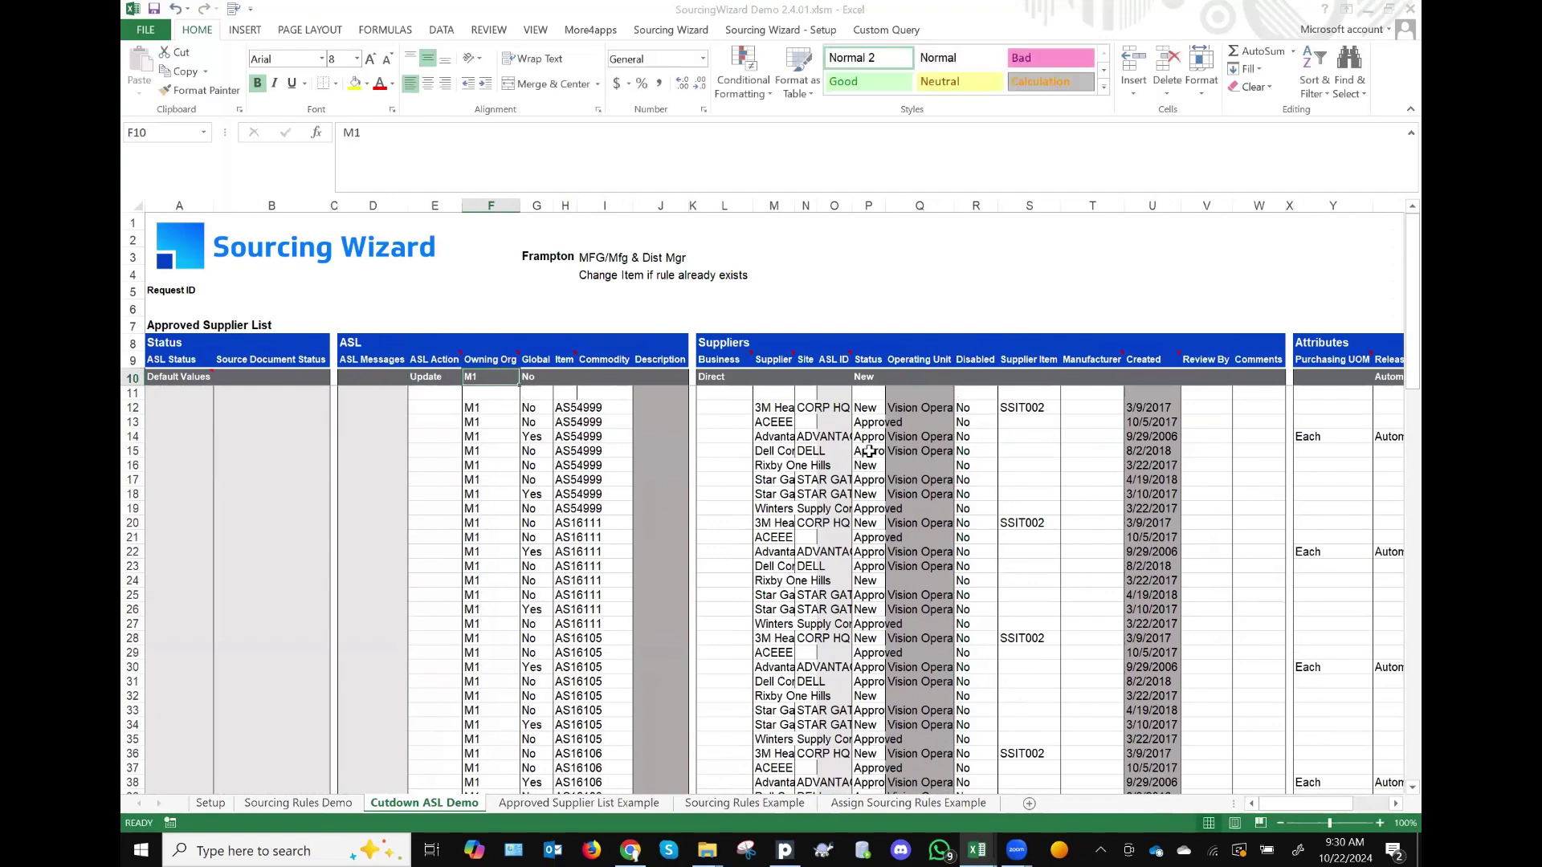
Step: Examine the supplier, site, status and owning organization entries for items AS54999 and AS16111
click(775, 408)
click(865, 408)
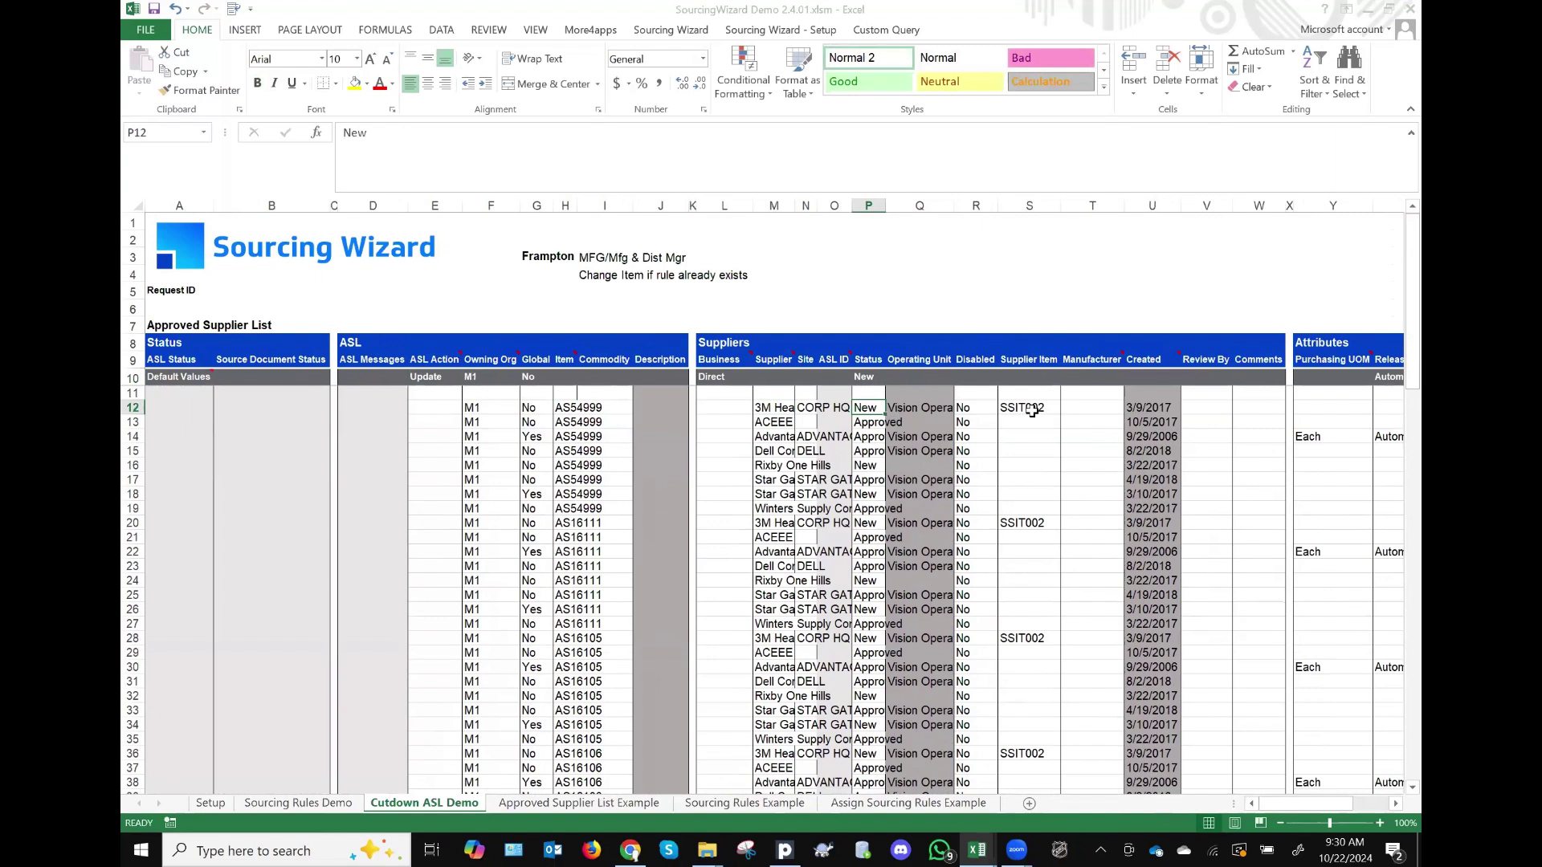
click(799, 465)
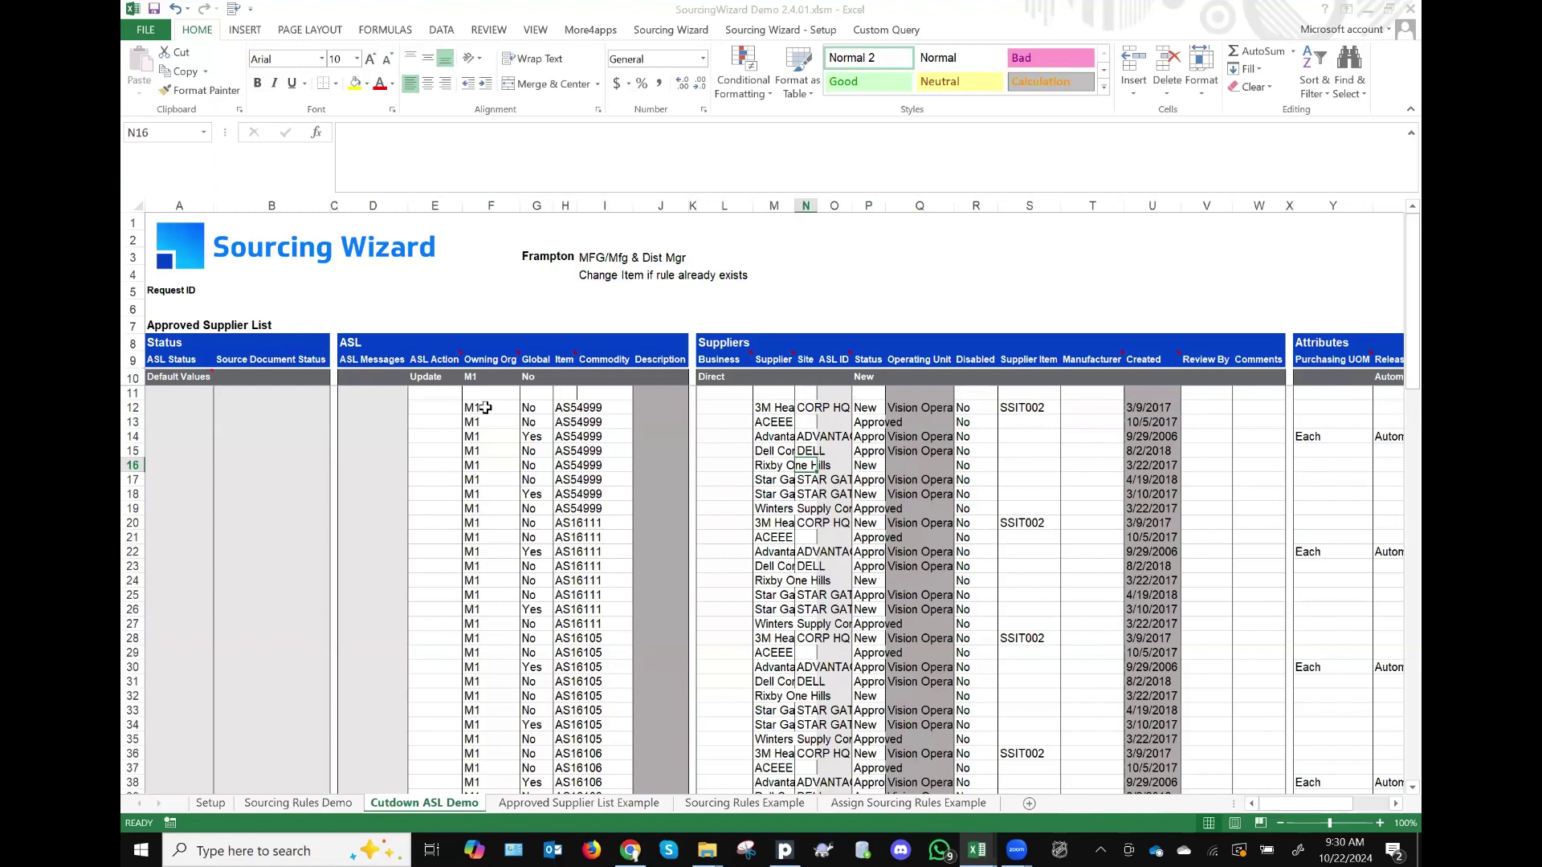
drag(485, 408, 492, 624)
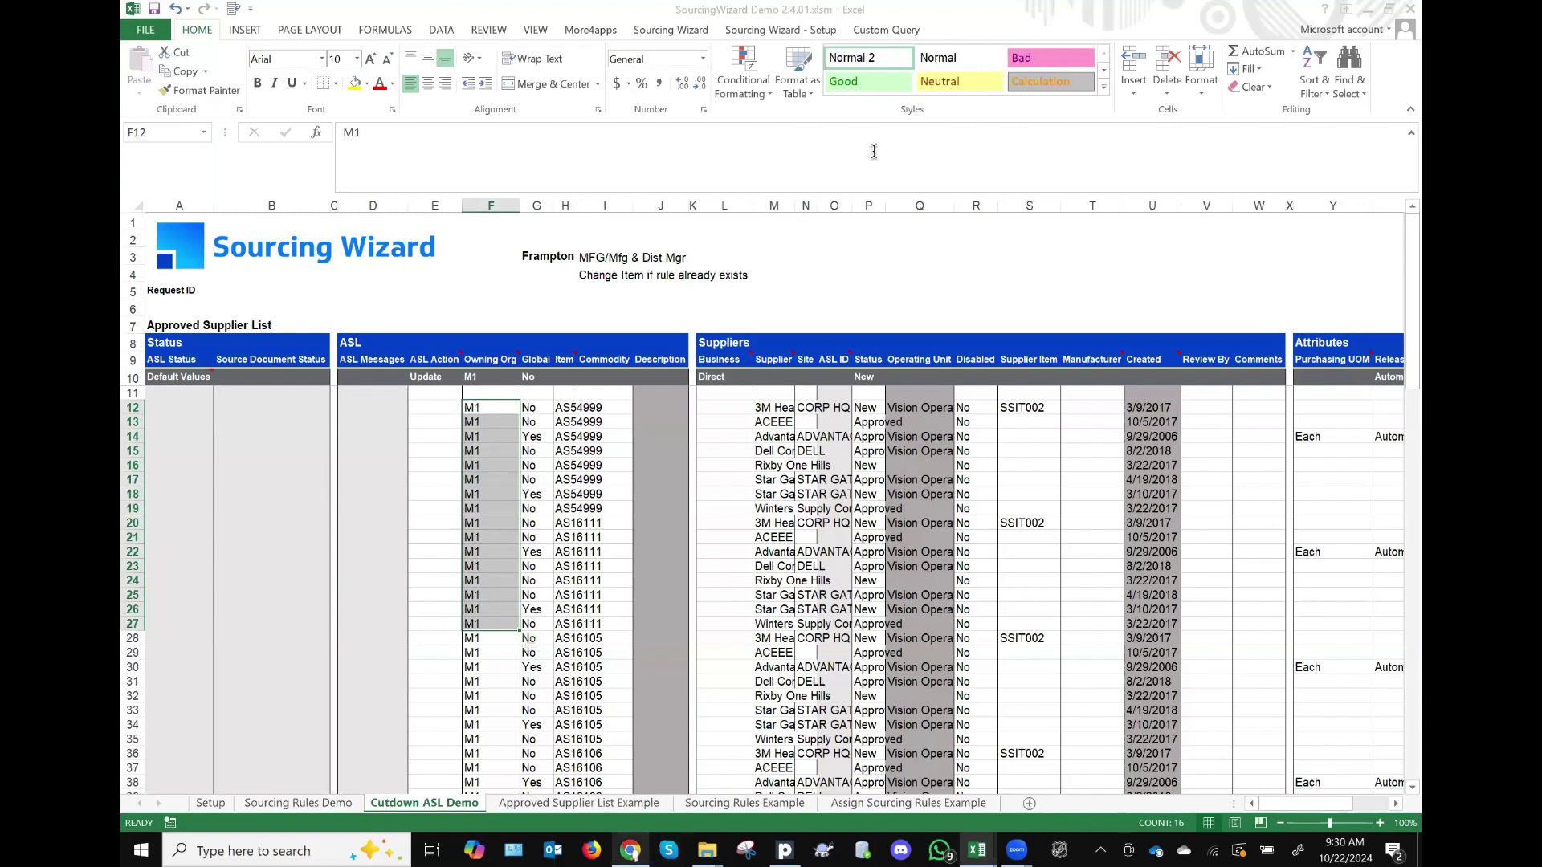
Step: Open the More4apps Community website through the Sourcing Wizard's Product Support help option
click(644, 36)
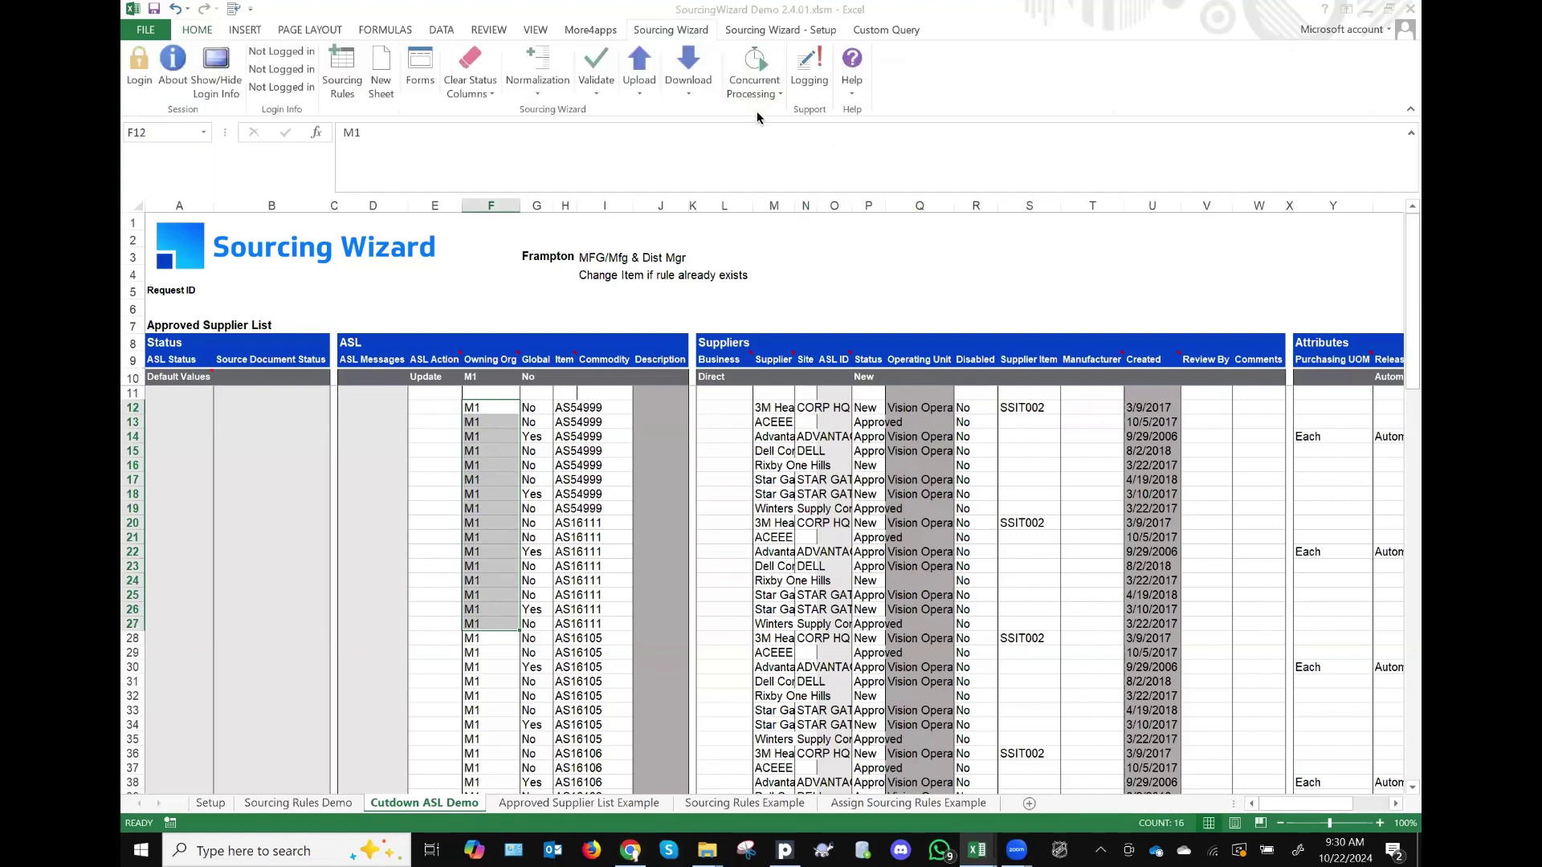
click(856, 77)
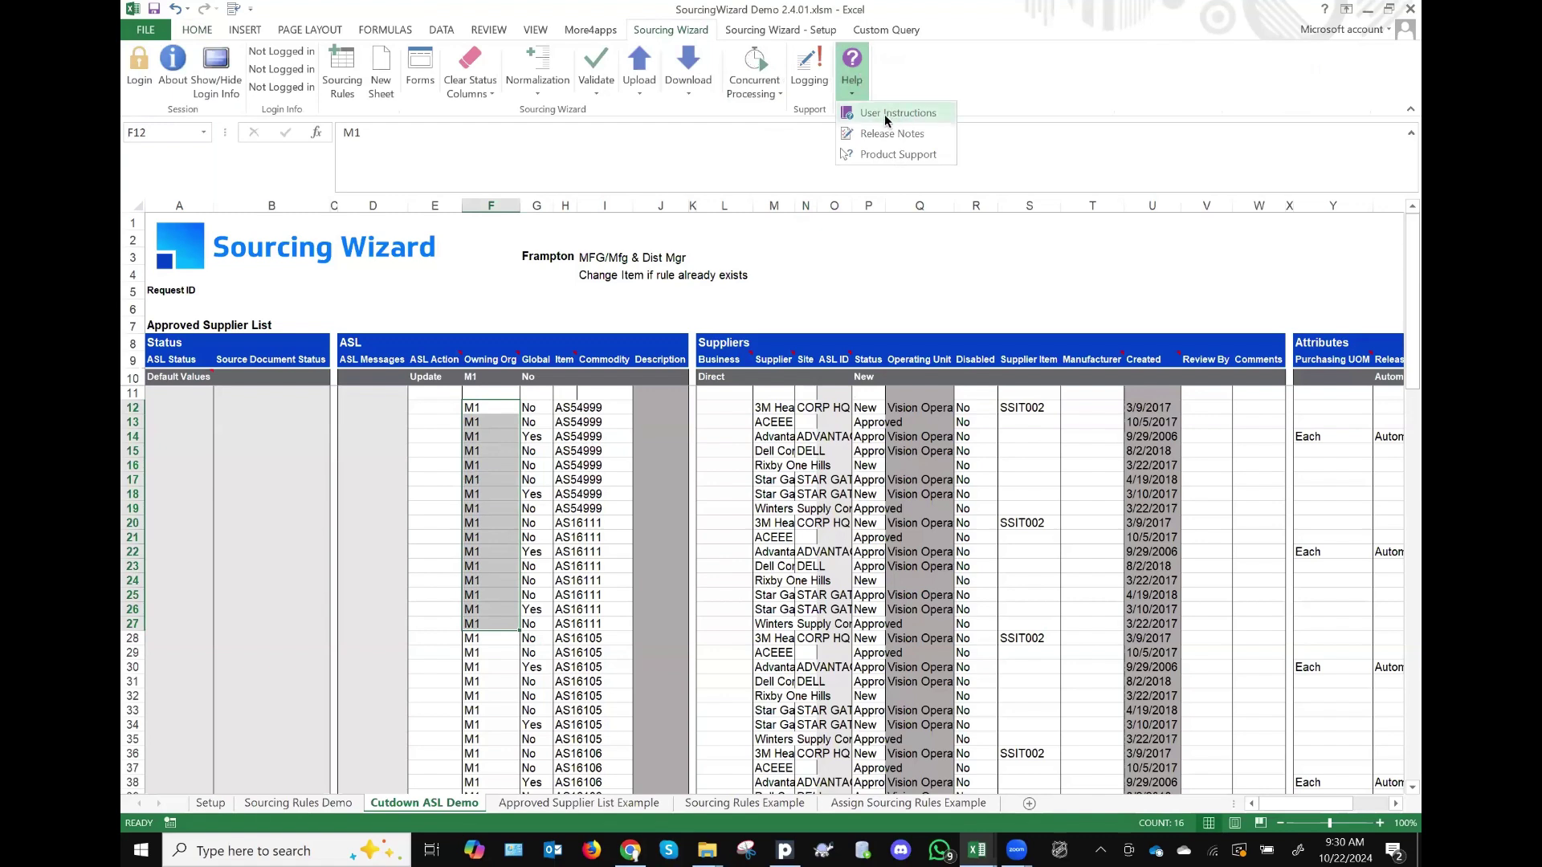
click(878, 156)
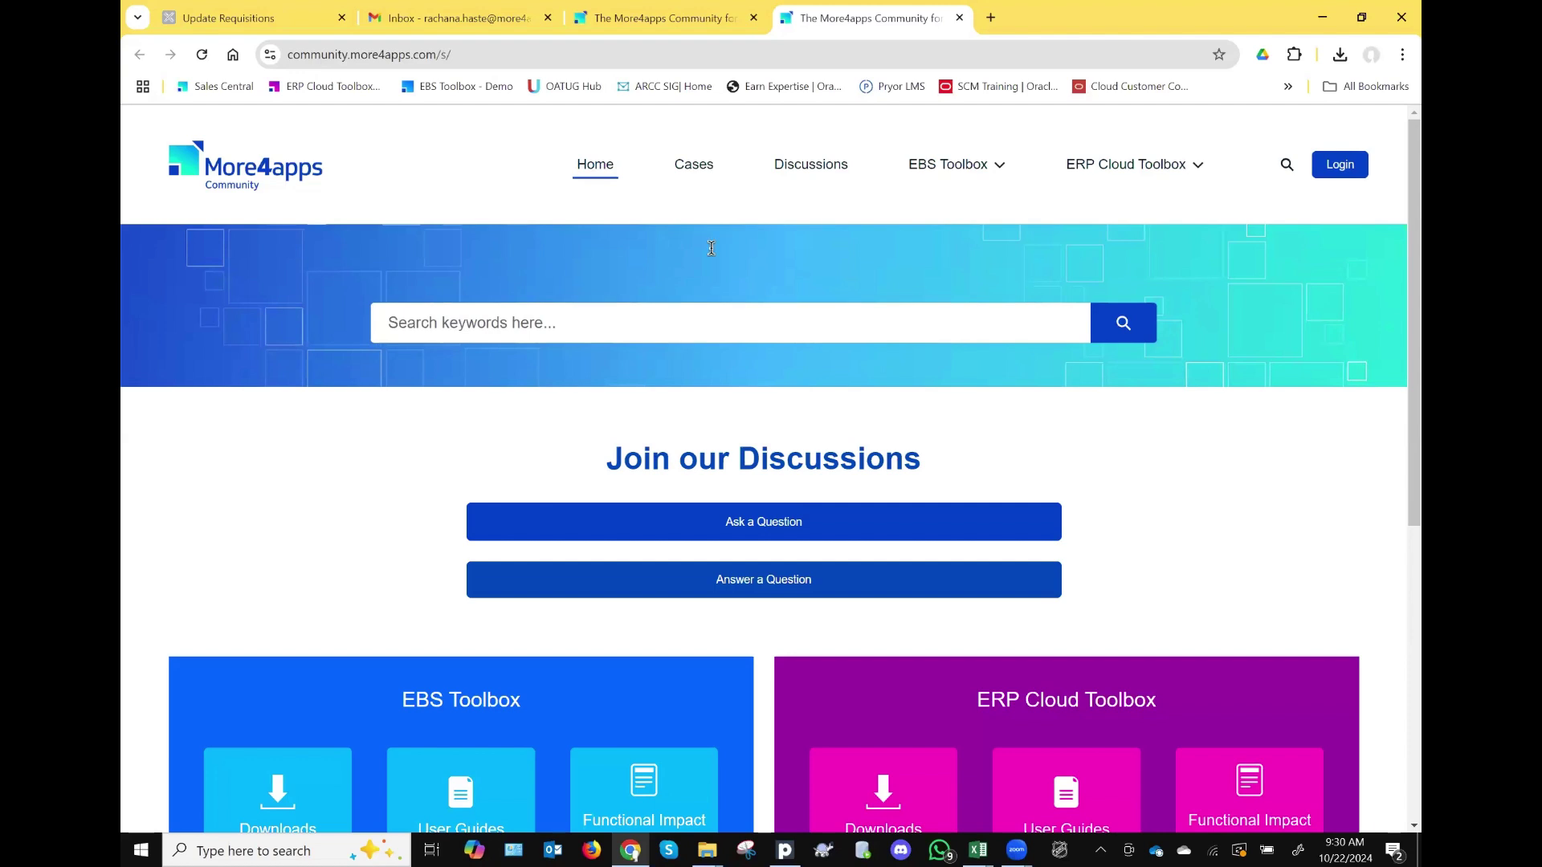
Step: Open the community's Cases page and sign in with the More4apps employee's Google account
click(698, 164)
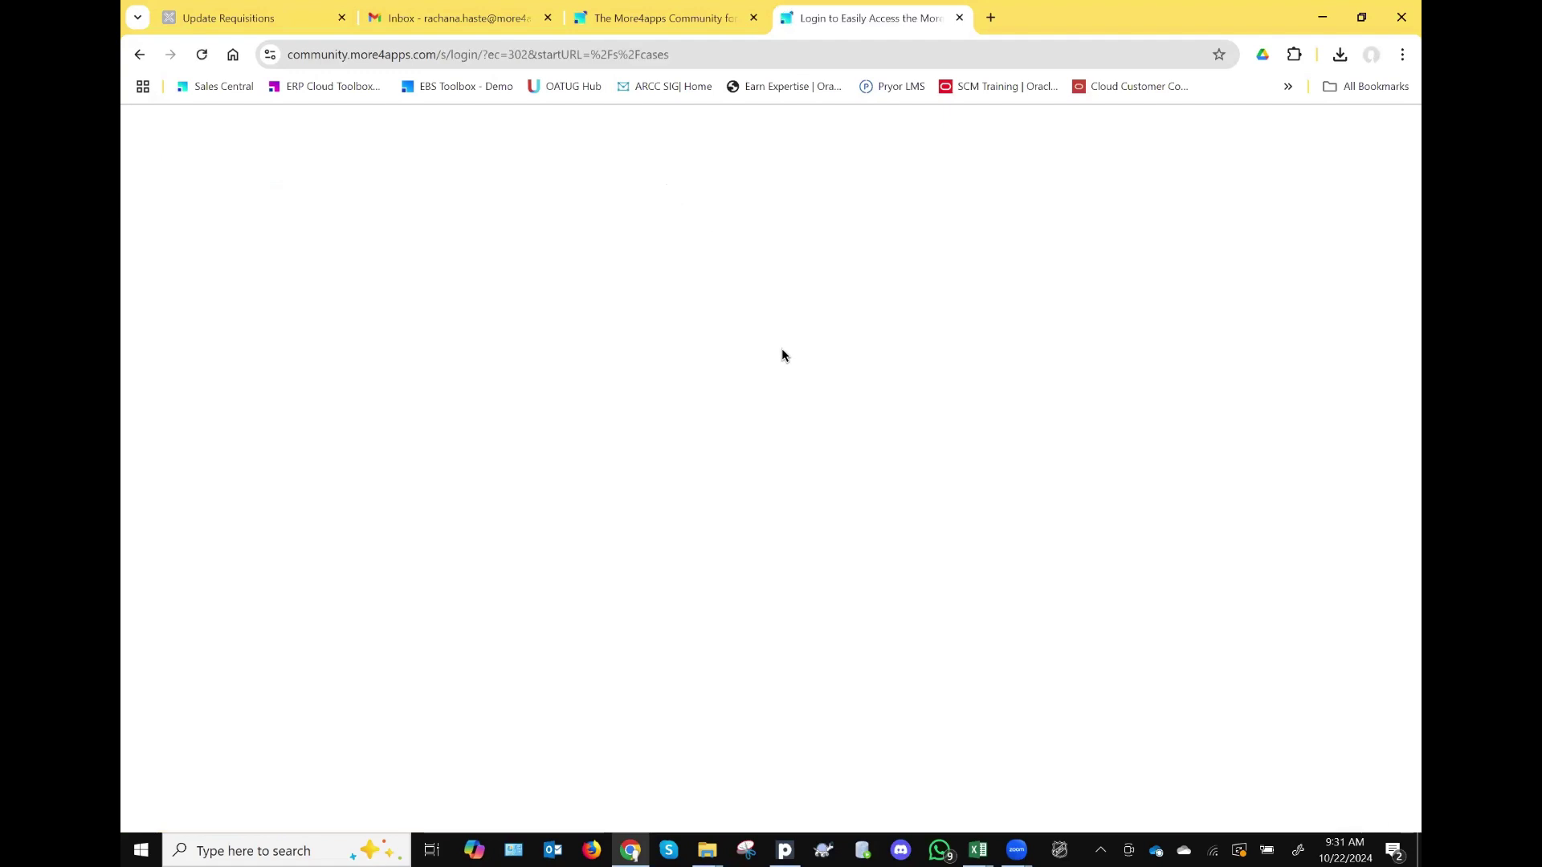
scroll(771, 538, down, 4)
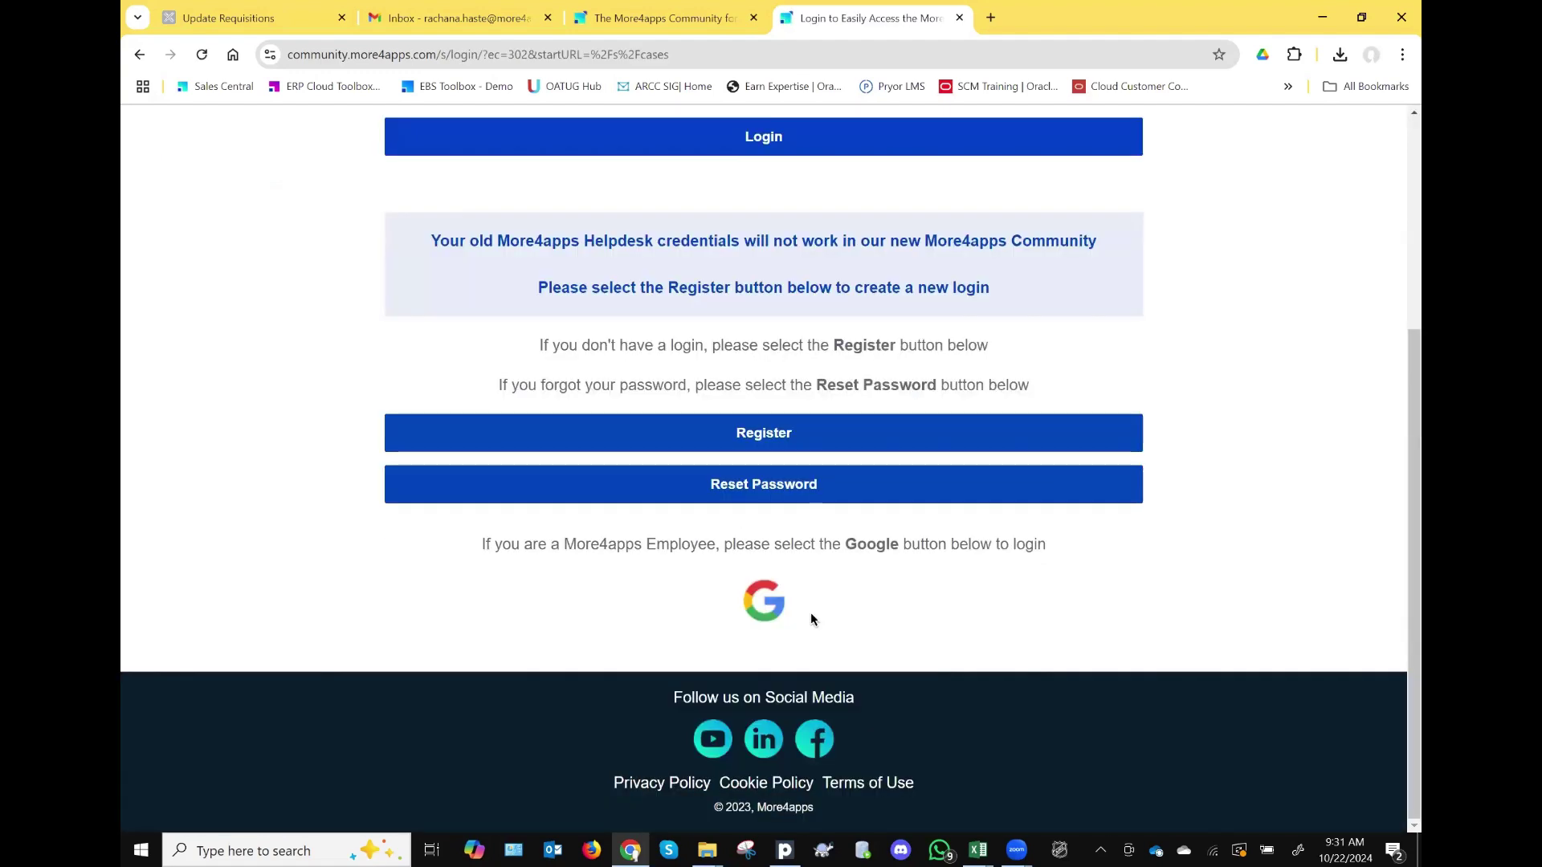
scroll(791, 507, up, 1)
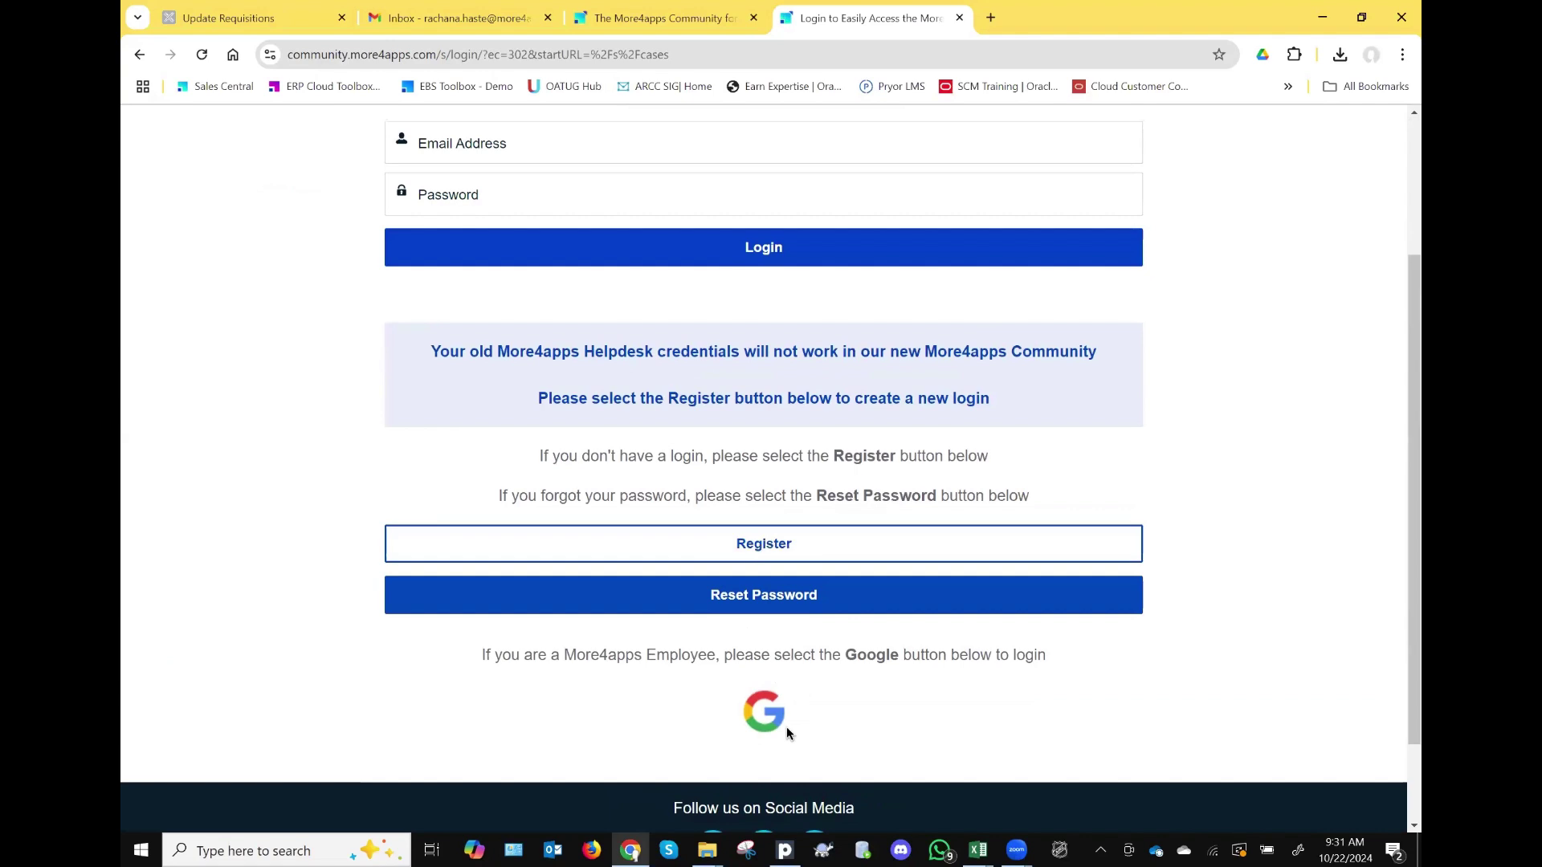
click(763, 722)
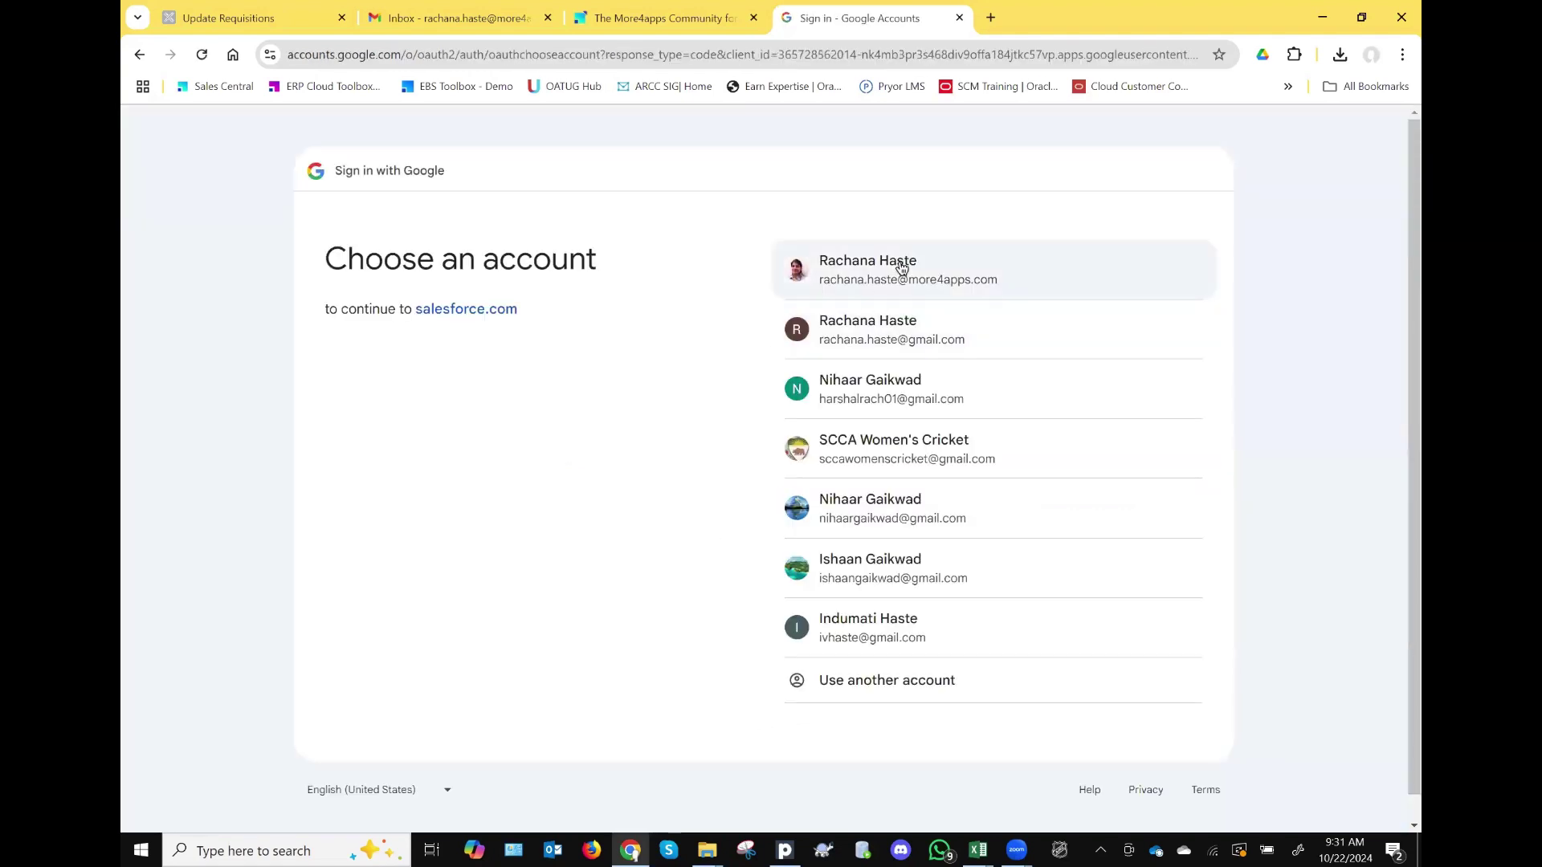
click(898, 262)
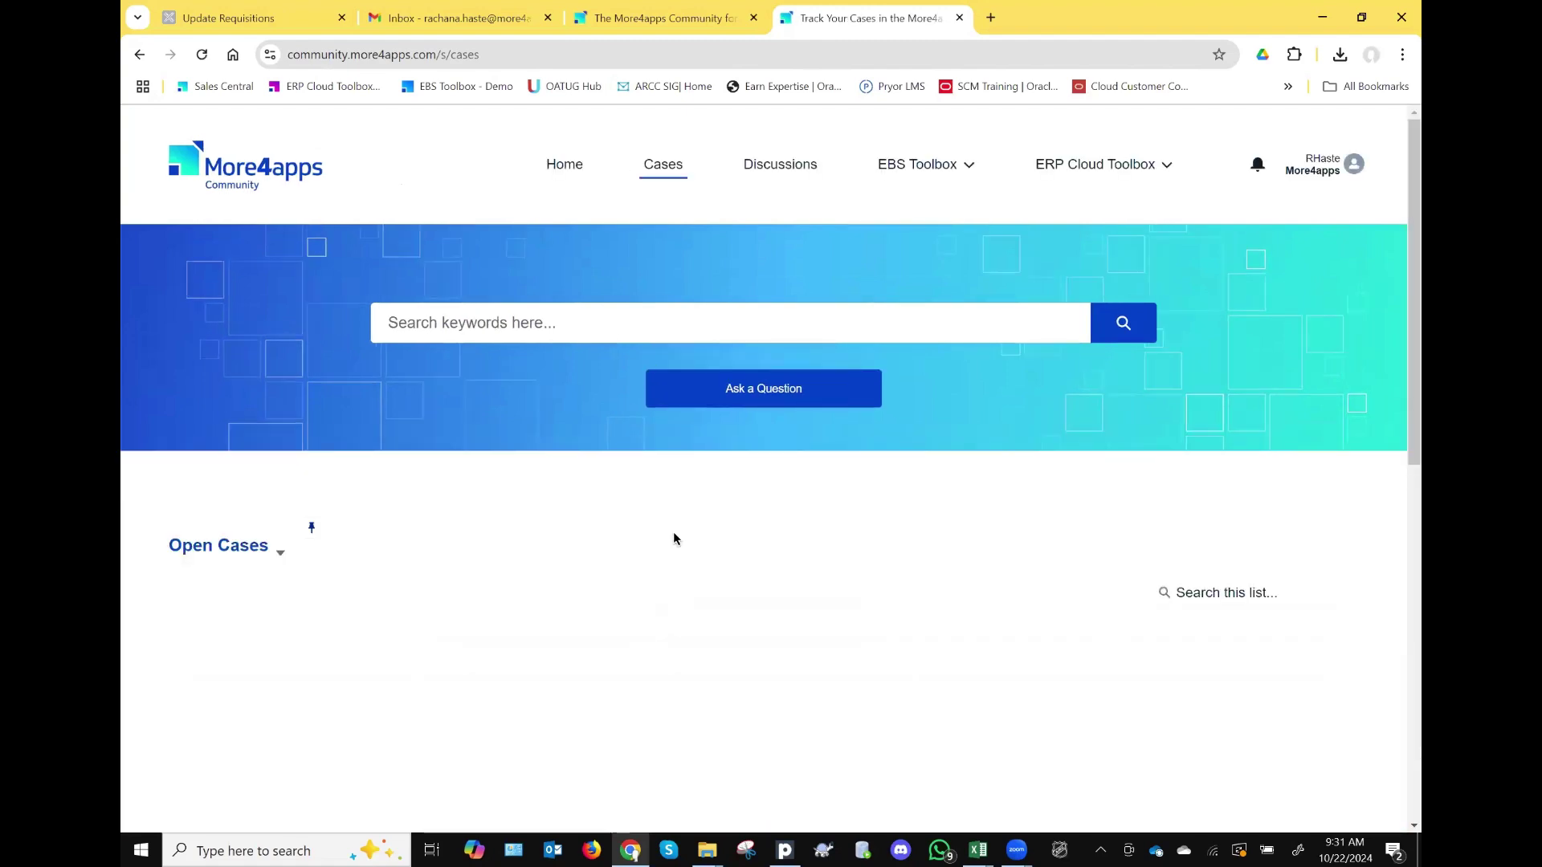
Step: View the community Discussions page, and find the PO Receiving Wizard in the EBS Toolbox Downloads list
click(802, 164)
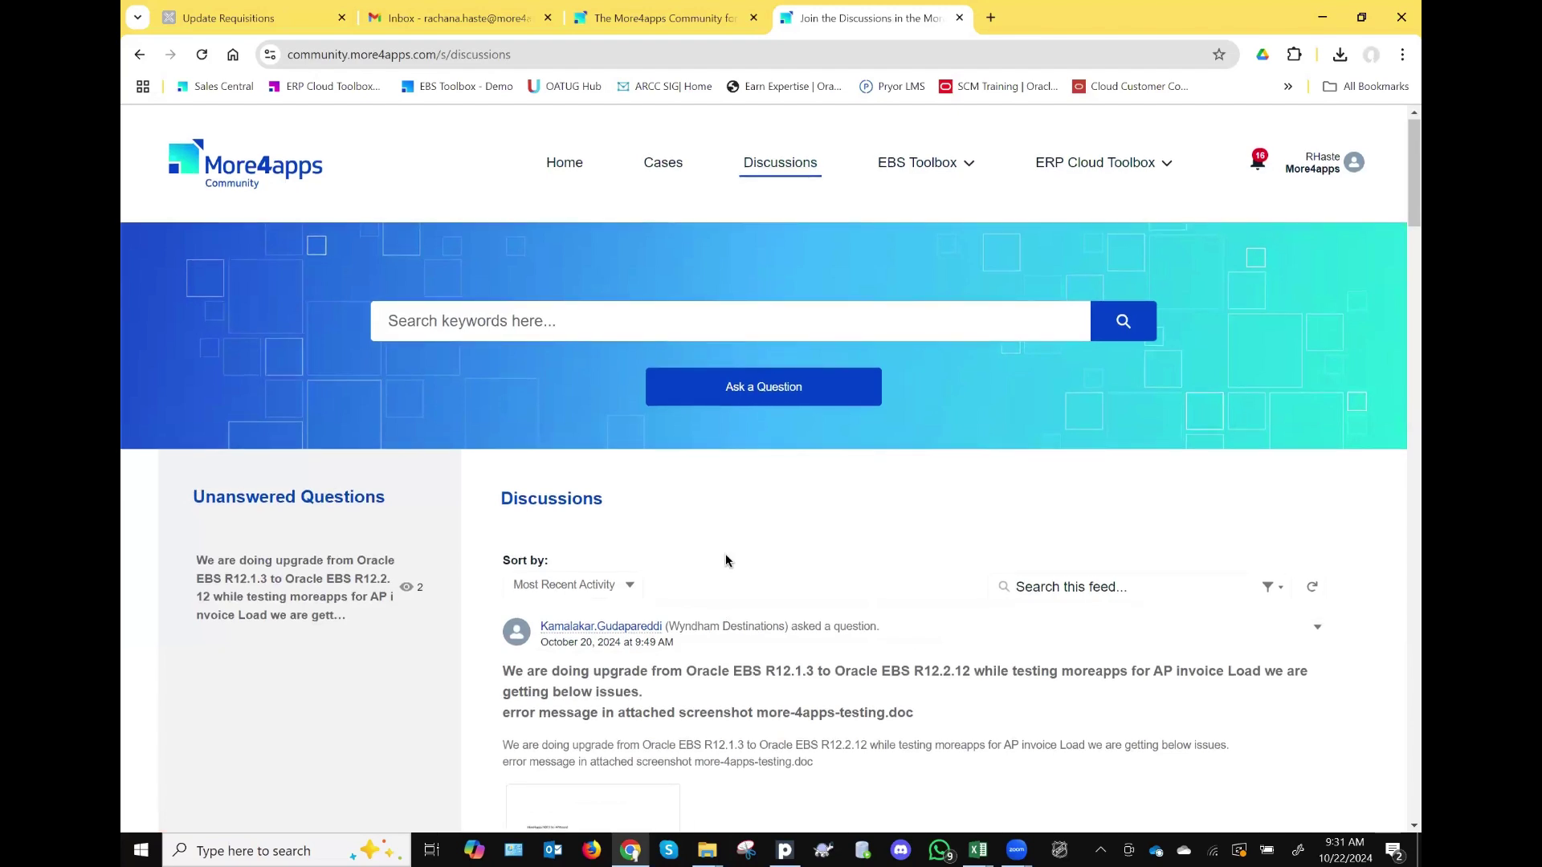
click(967, 166)
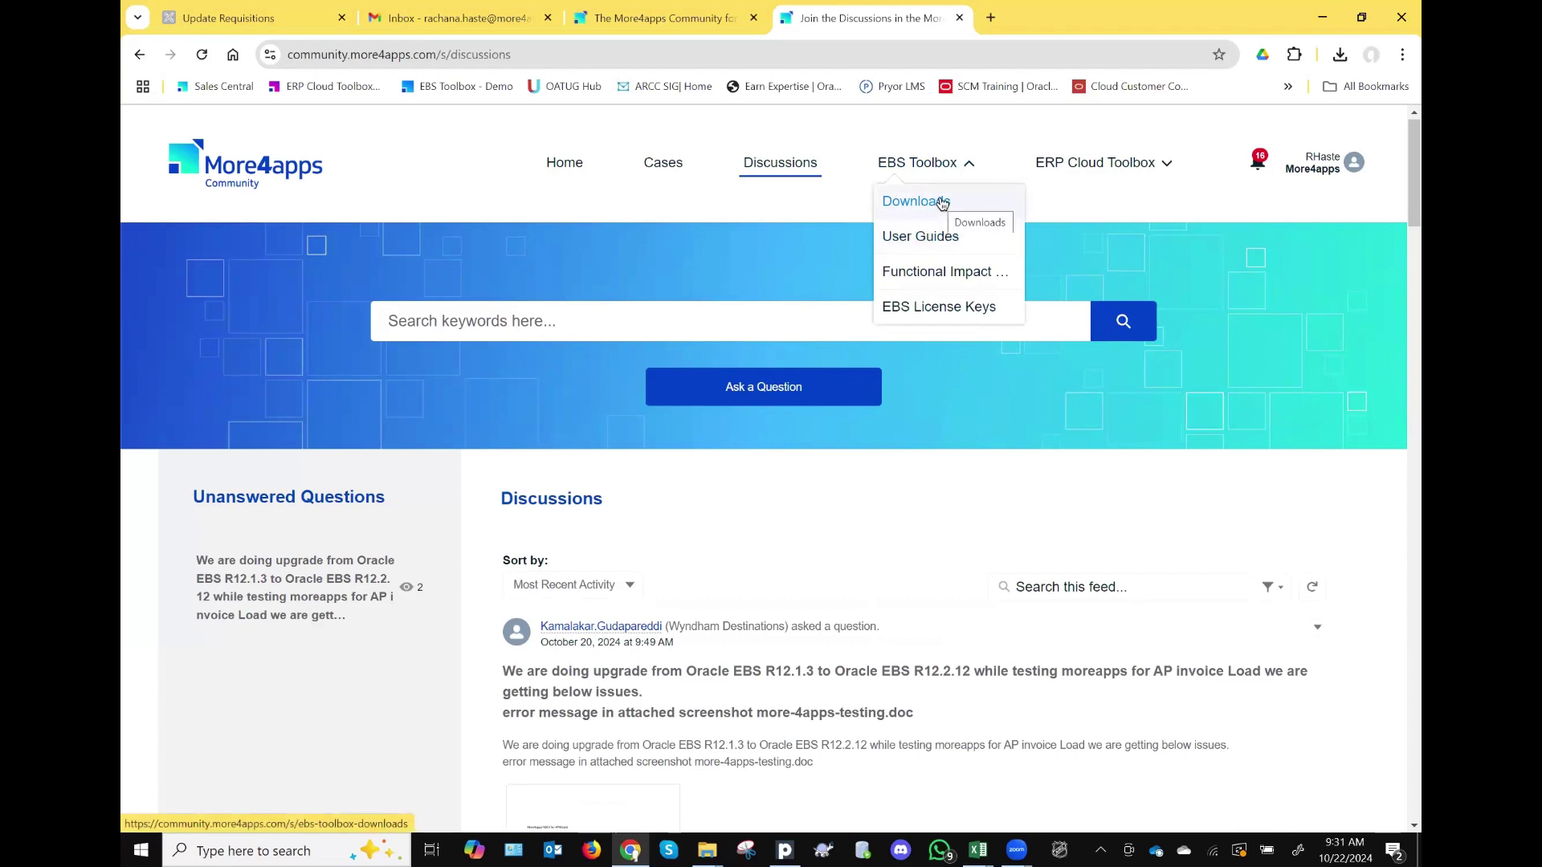
click(941, 203)
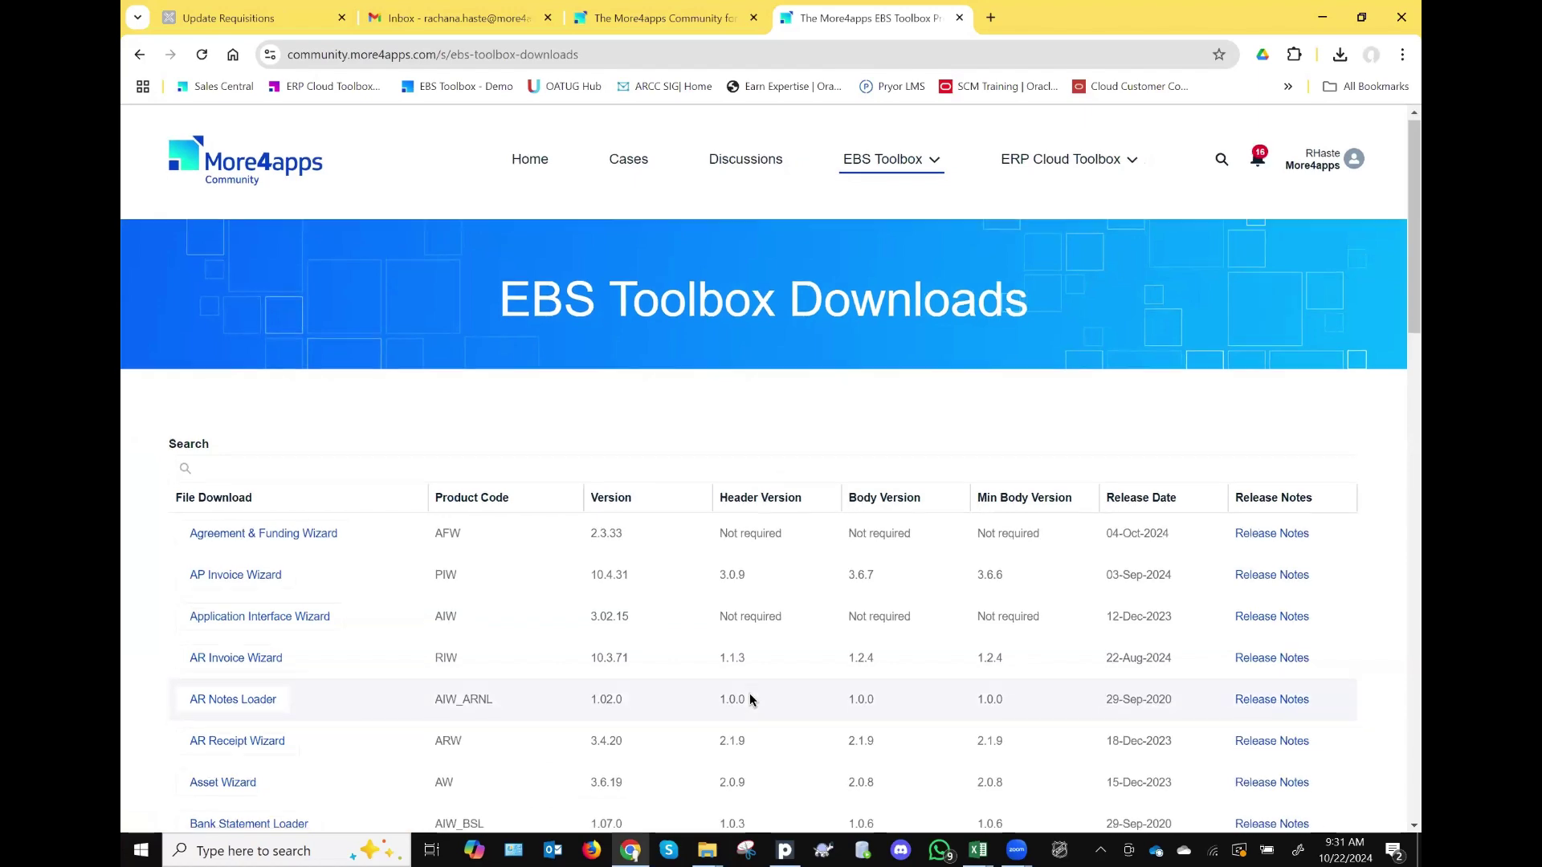
scroll(751, 699, down, 12)
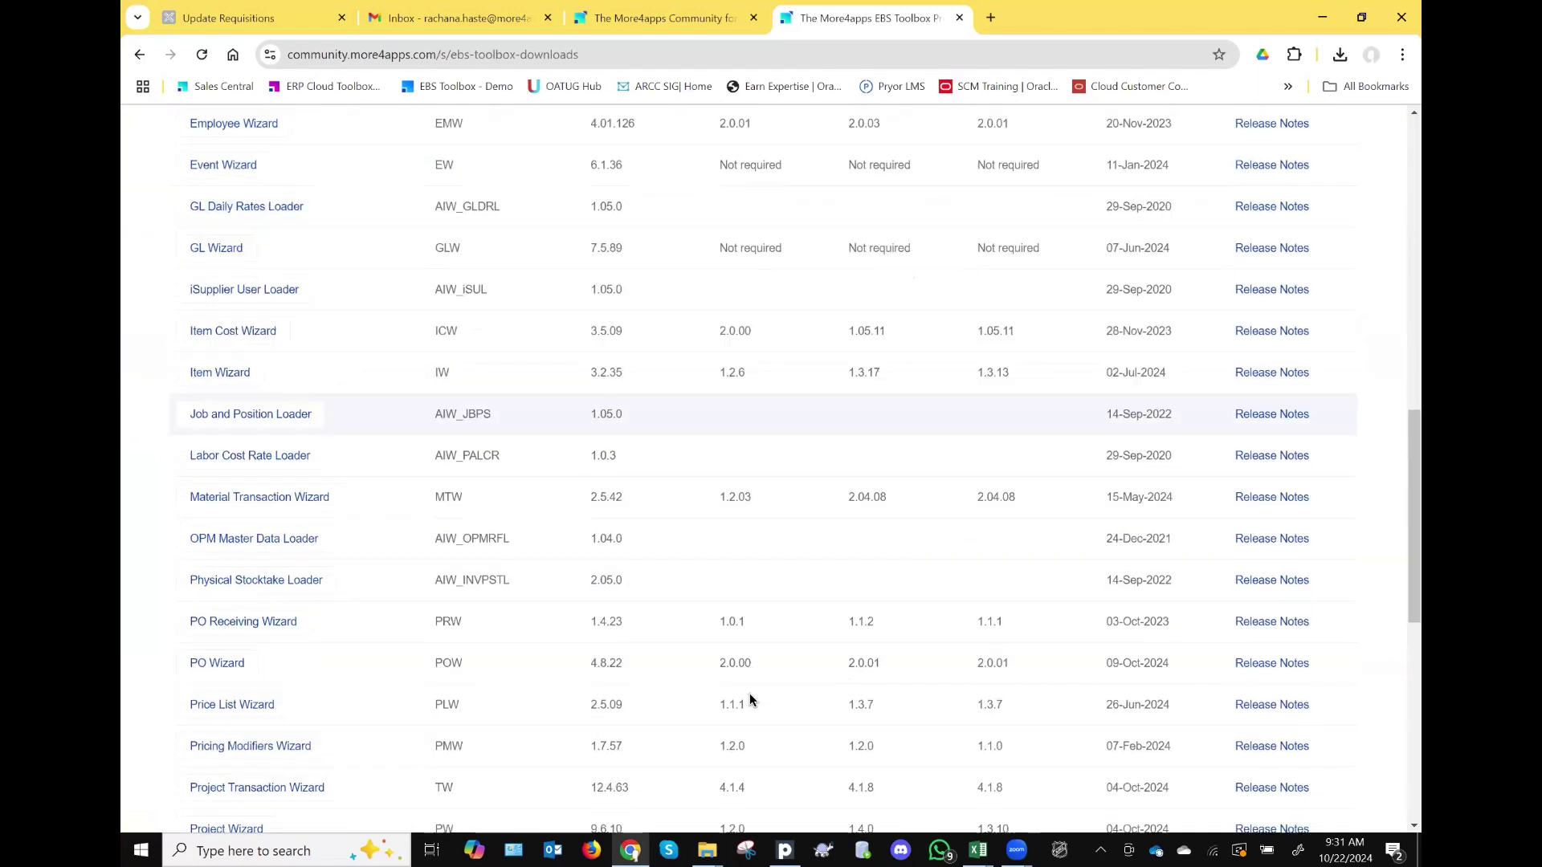
scroll(750, 699, down, 2)
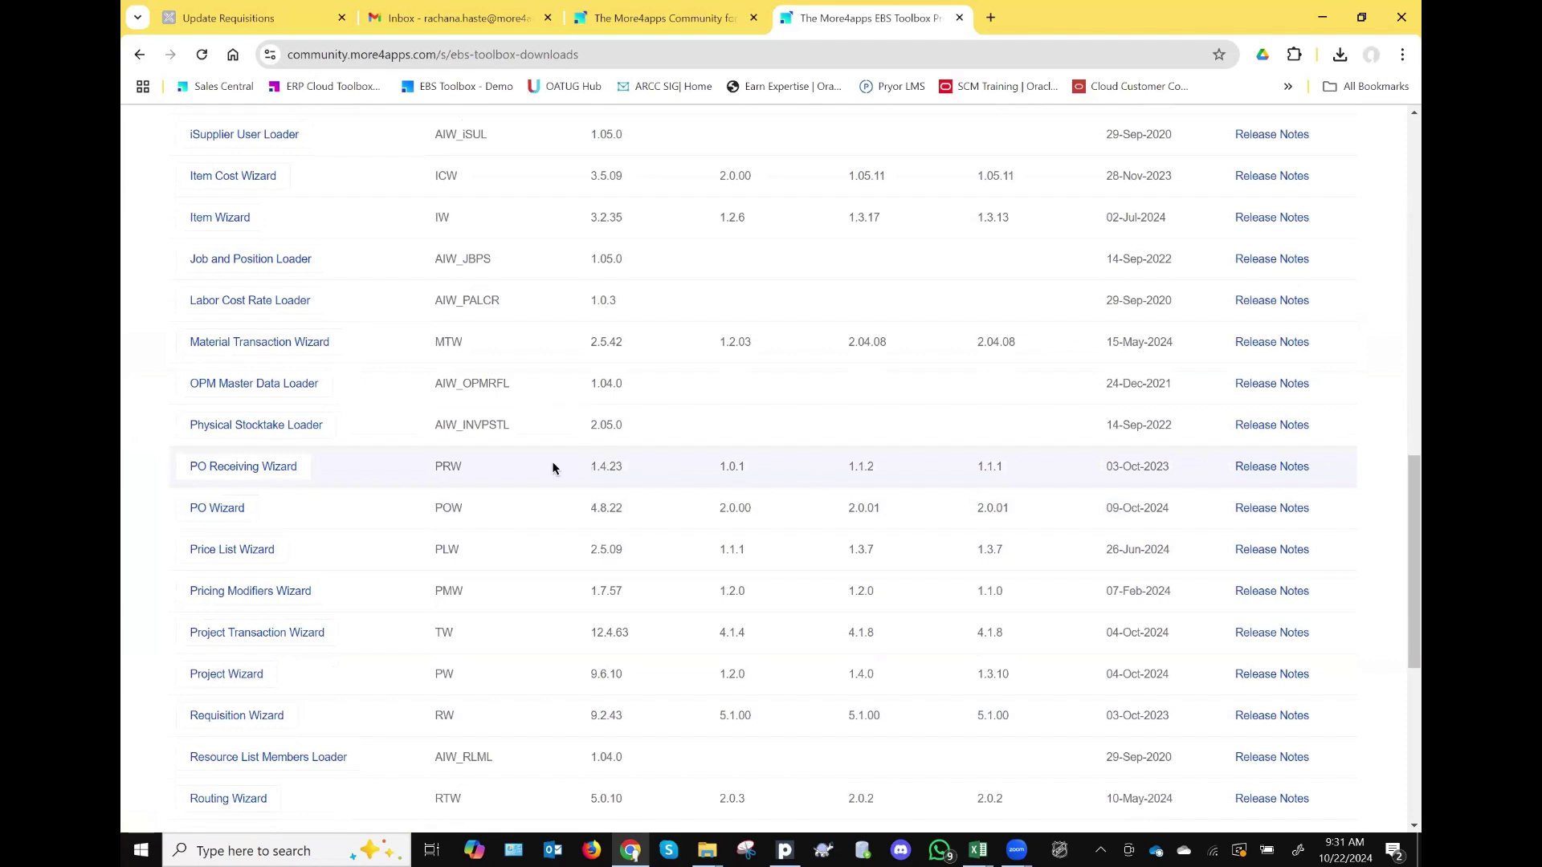
Step: Review the PO Receiving Wizard's release notes and return to the EBS Toolbox Downloads page
click(1283, 474)
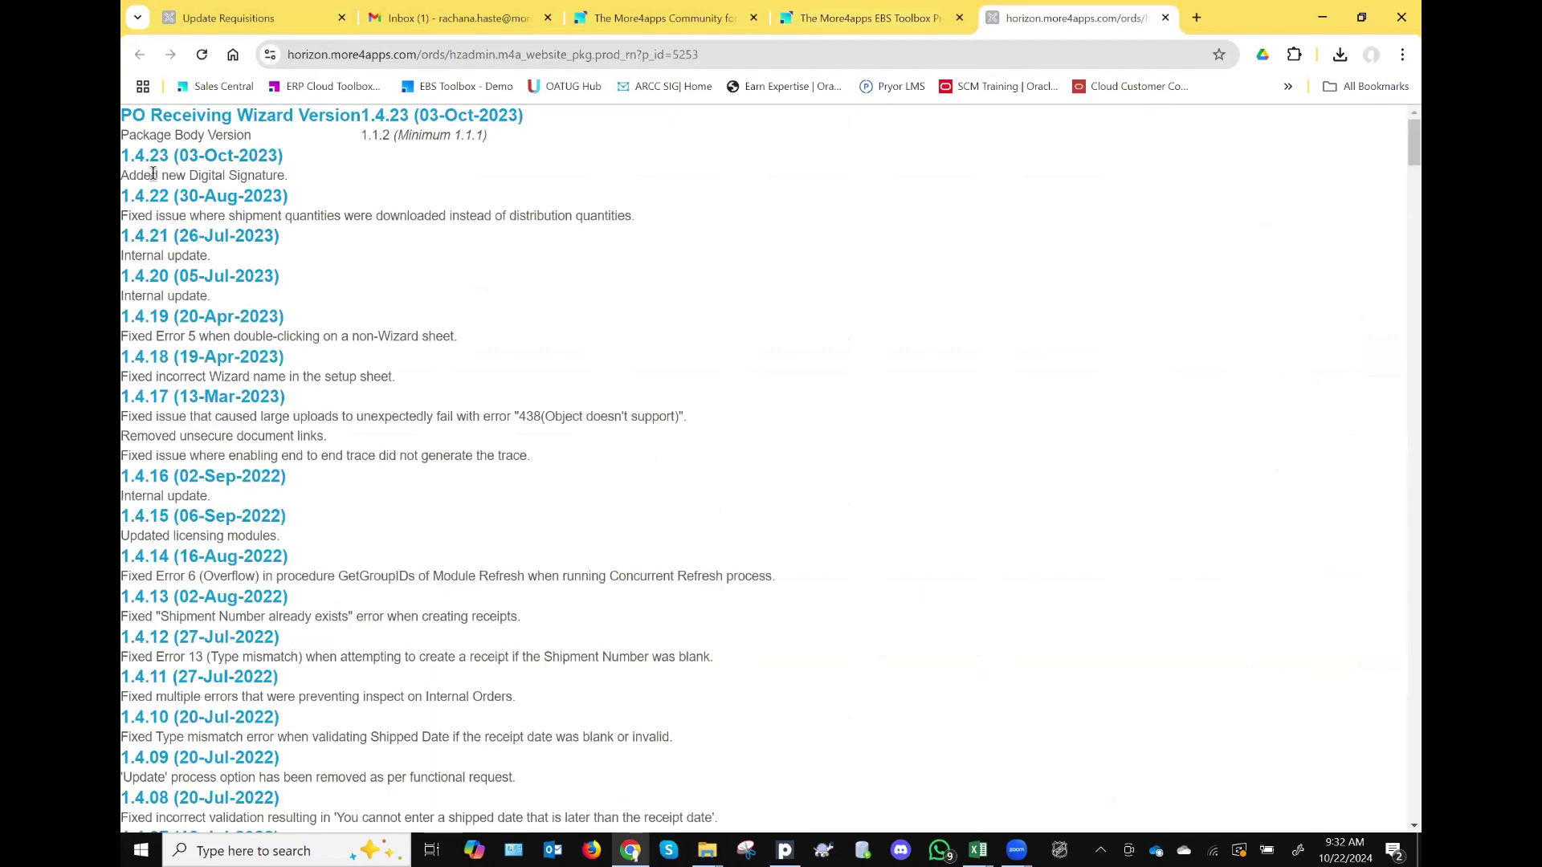
scroll(286, 409, down, 3)
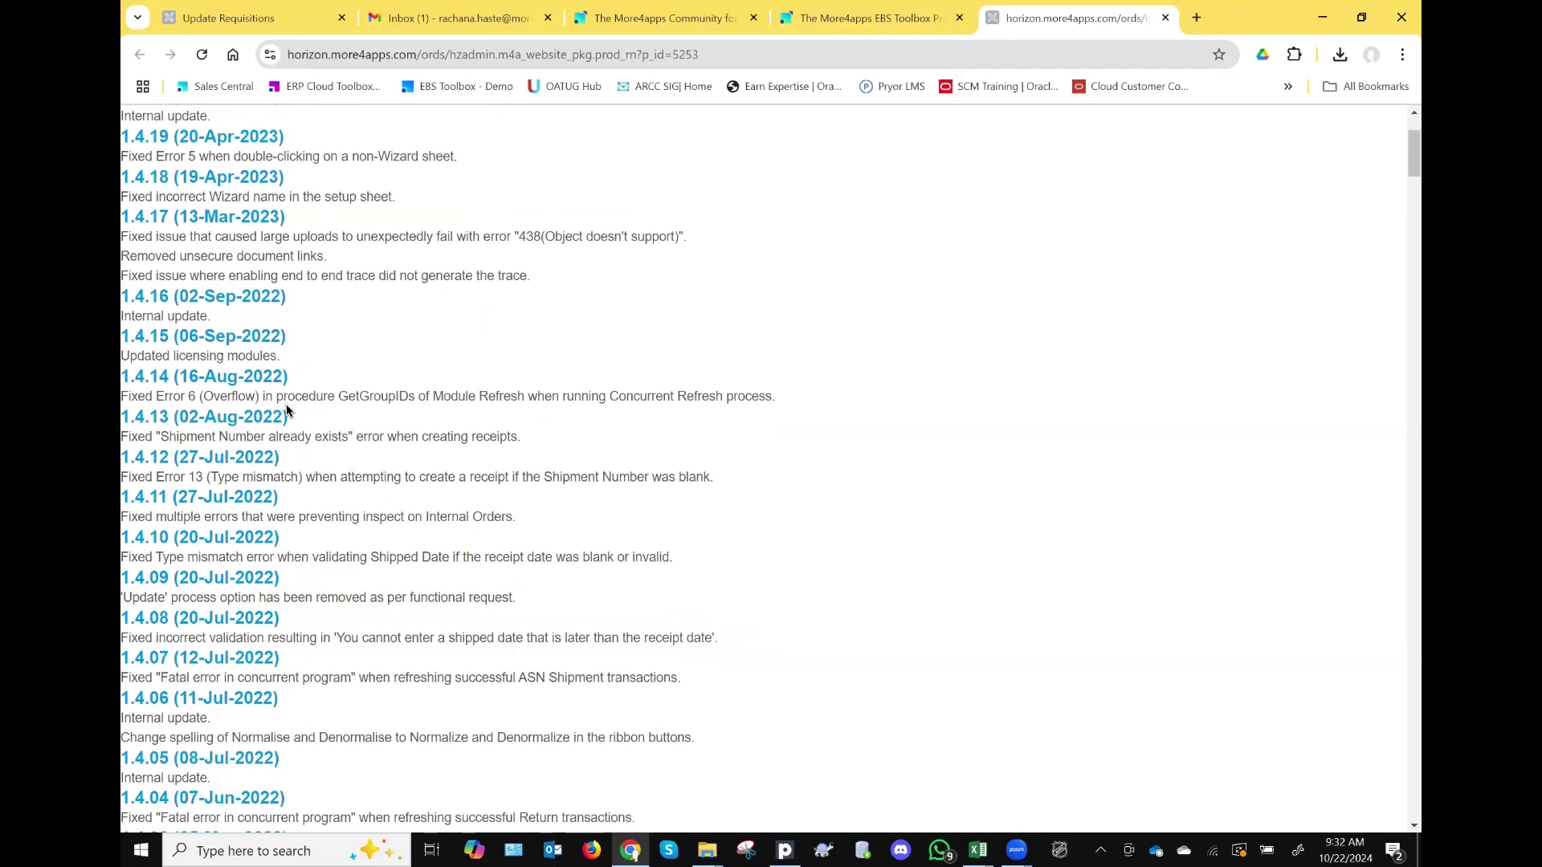
scroll(286, 409, down, 3)
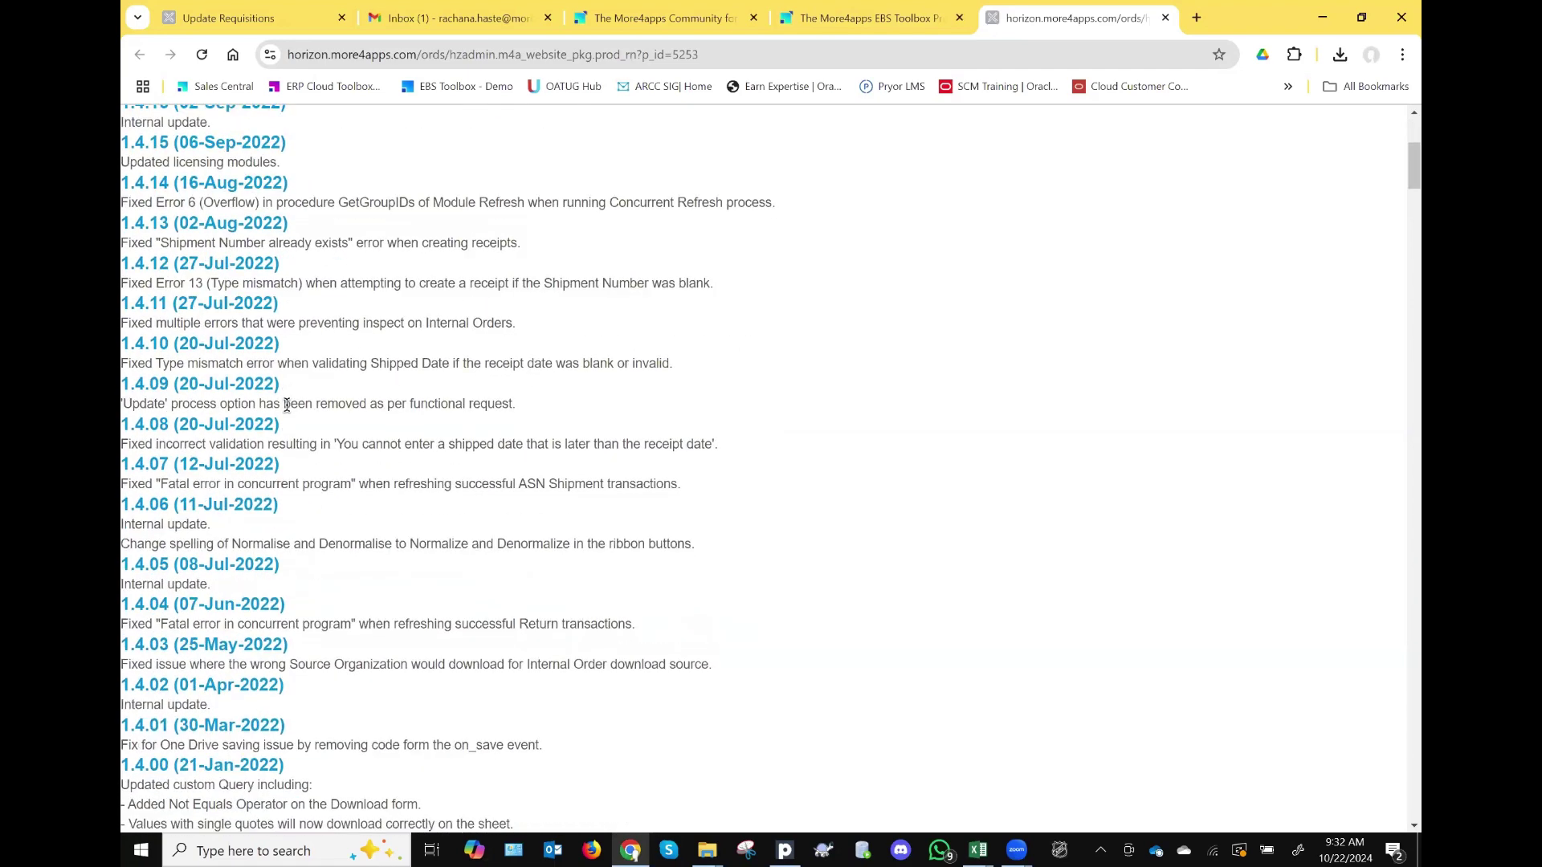
scroll(286, 406, up, 6)
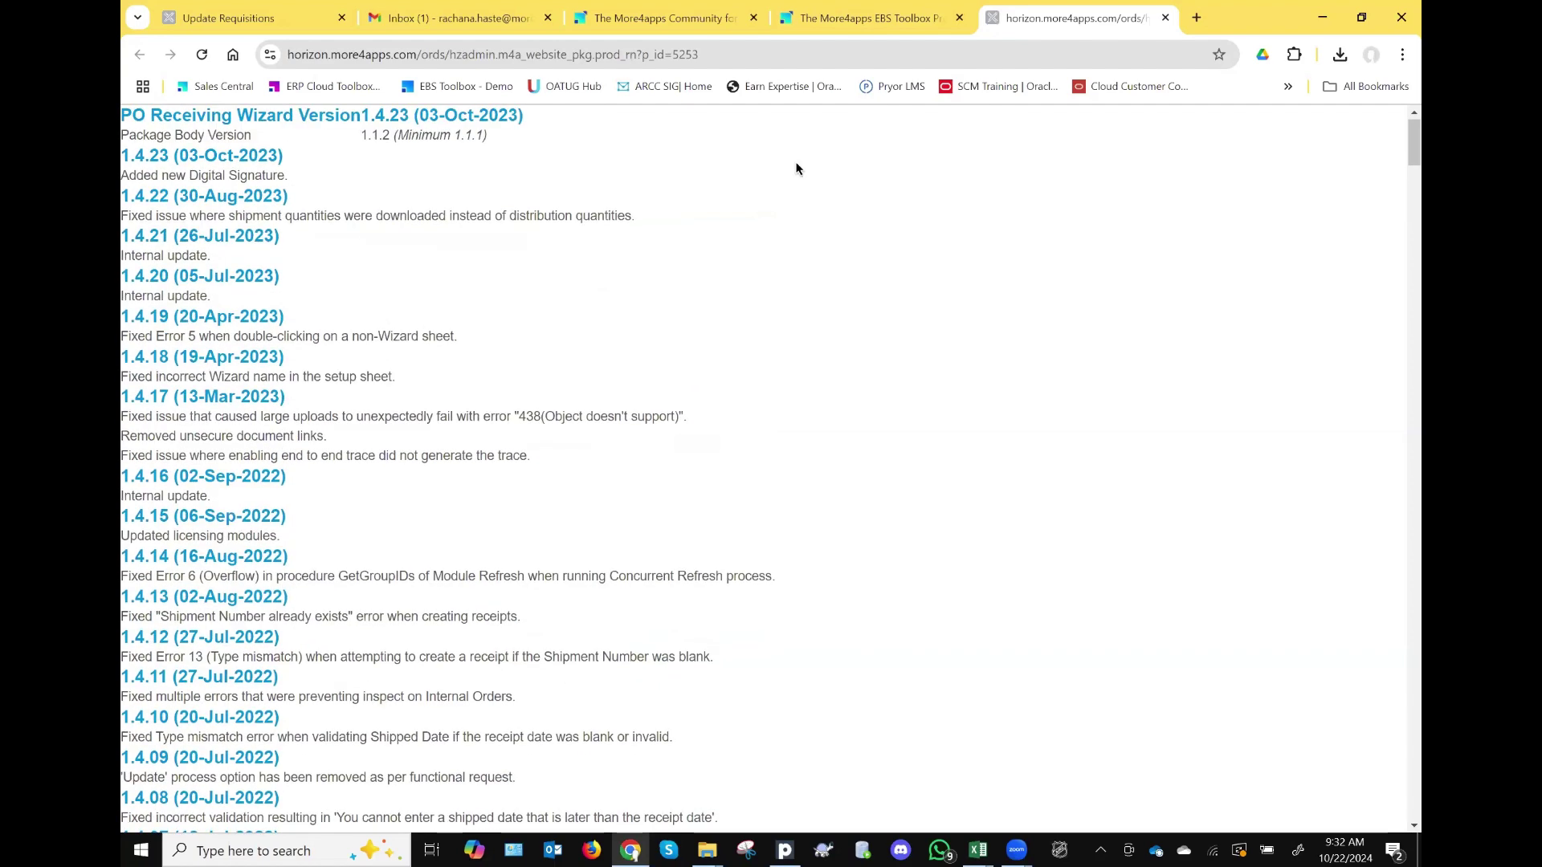
click(791, 28)
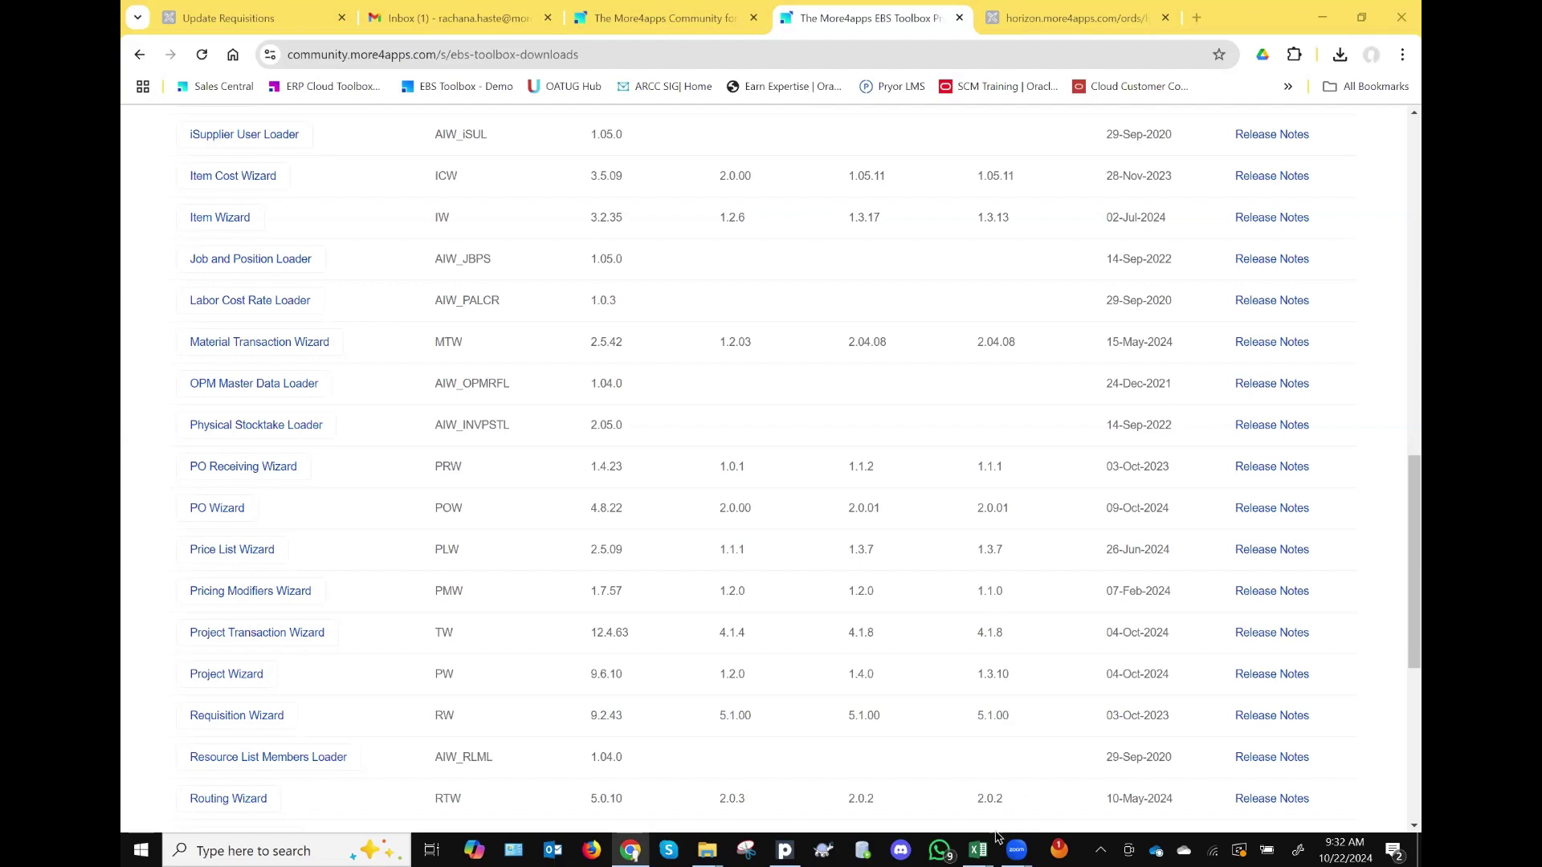
Step: Switch to the Purchase Order Wizard 4.5.98 workbook, create a new sheet in Cancel PO mode, and review its line and shipment columns
mouse_move(973, 853)
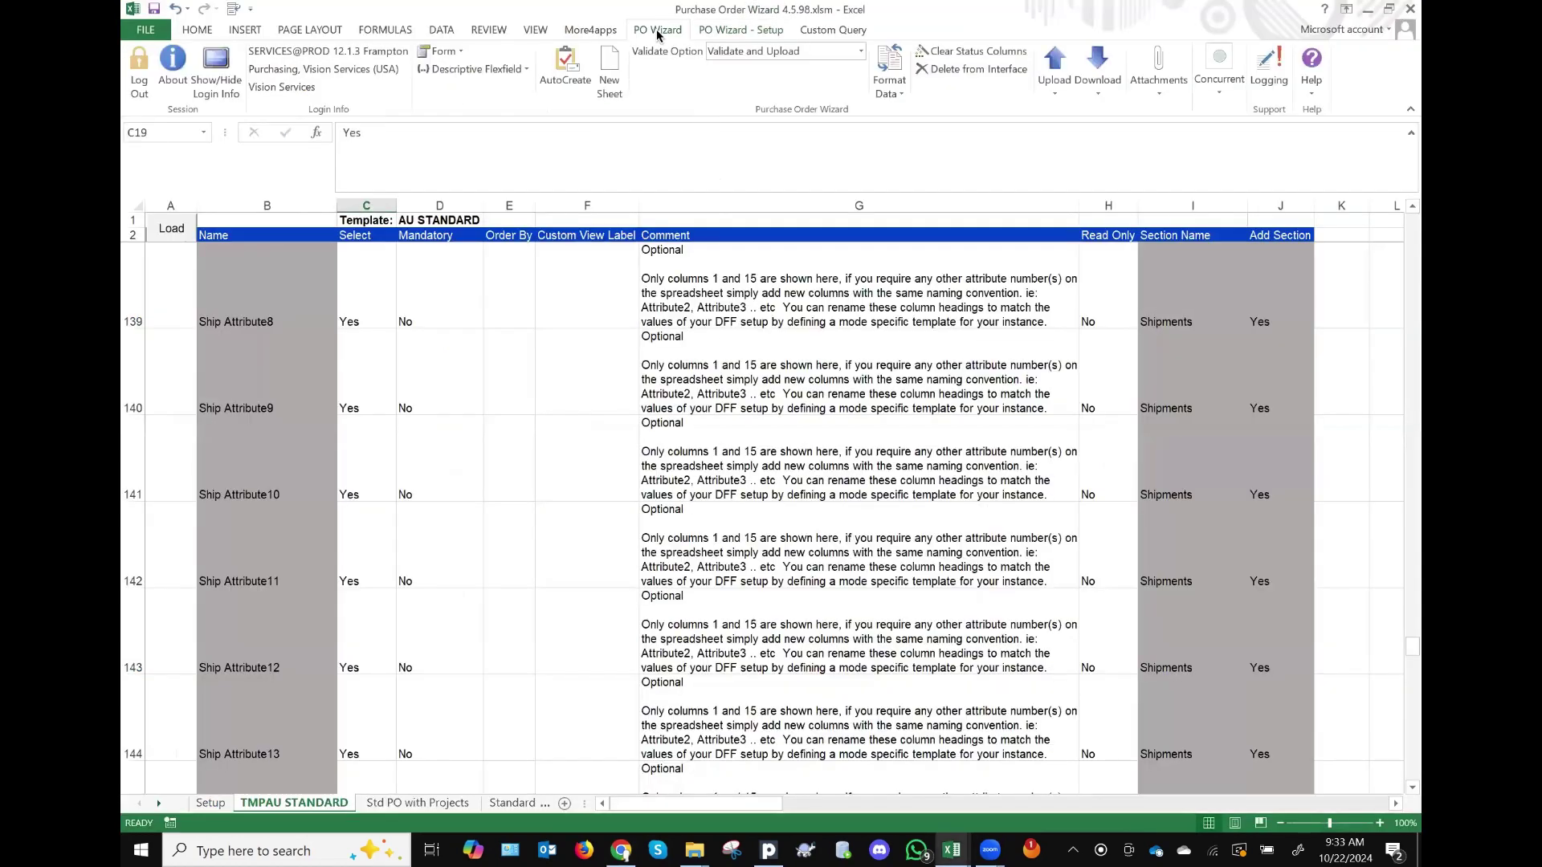
click(568, 65)
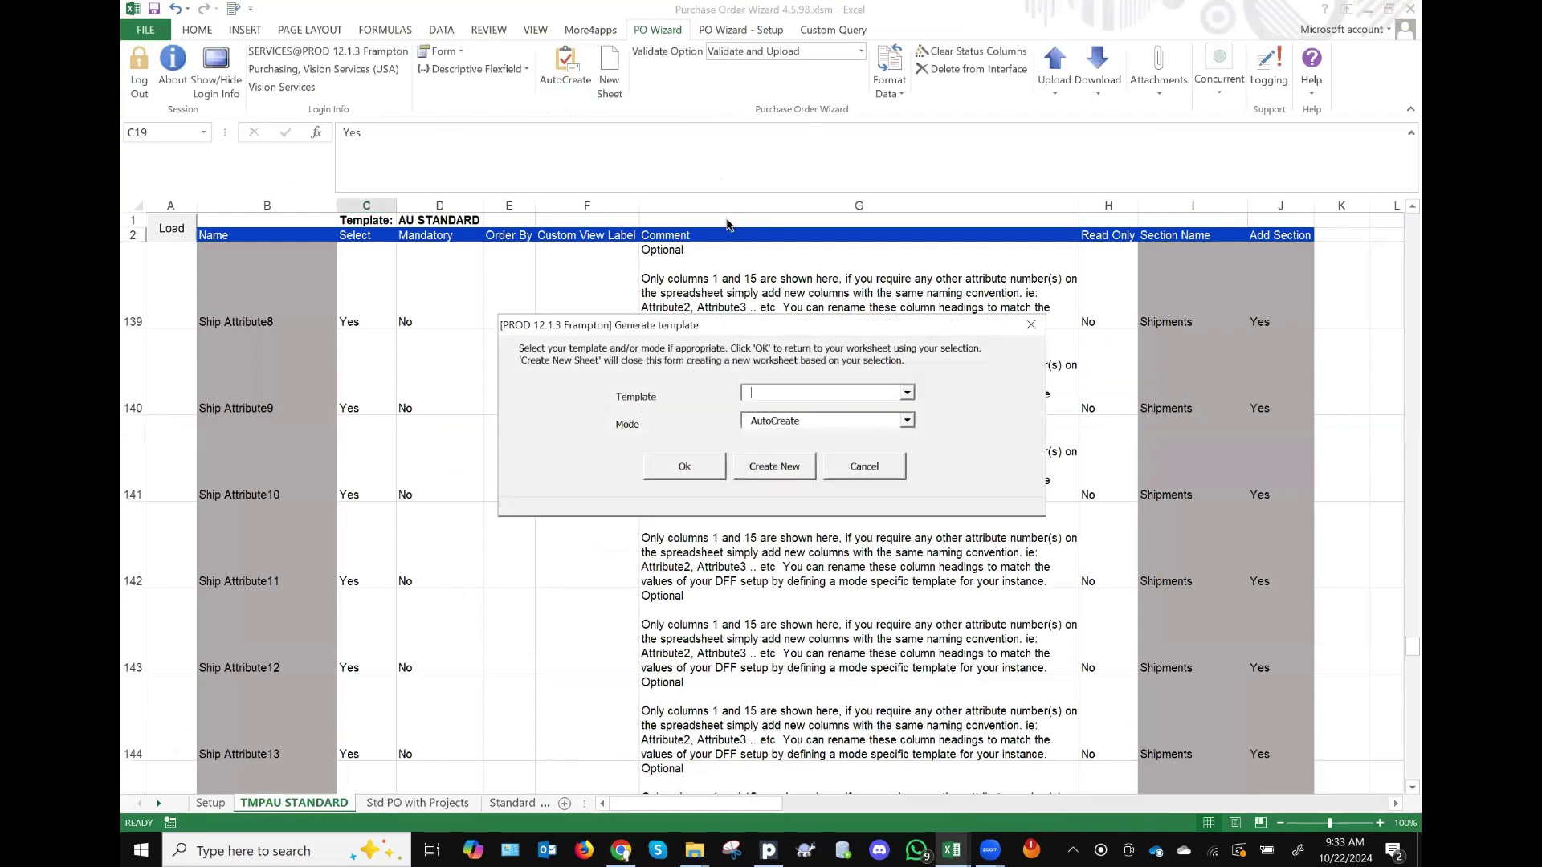
click(907, 314)
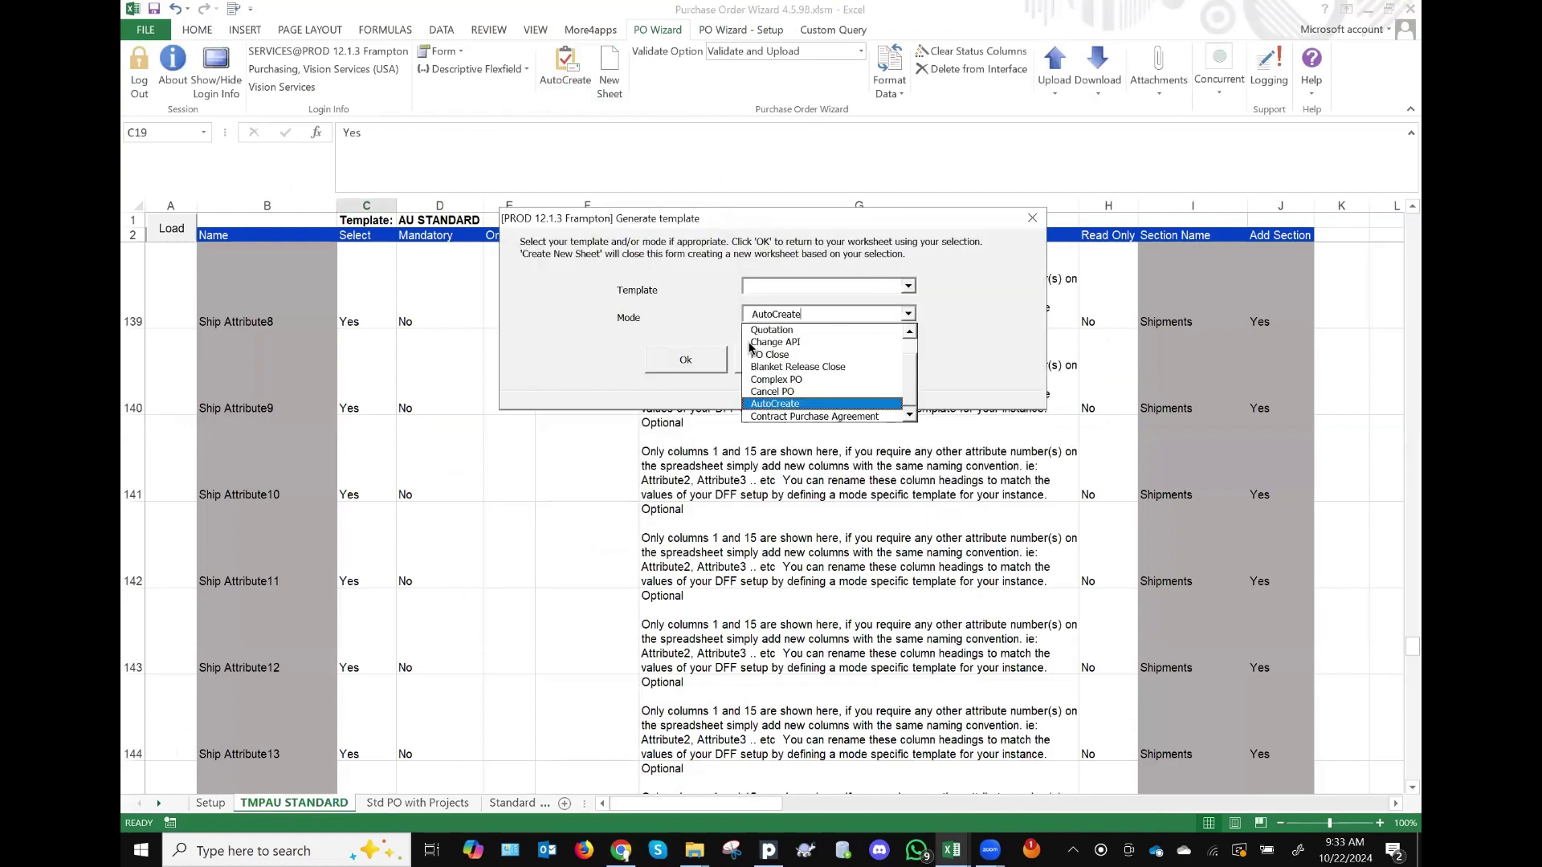
click(783, 392)
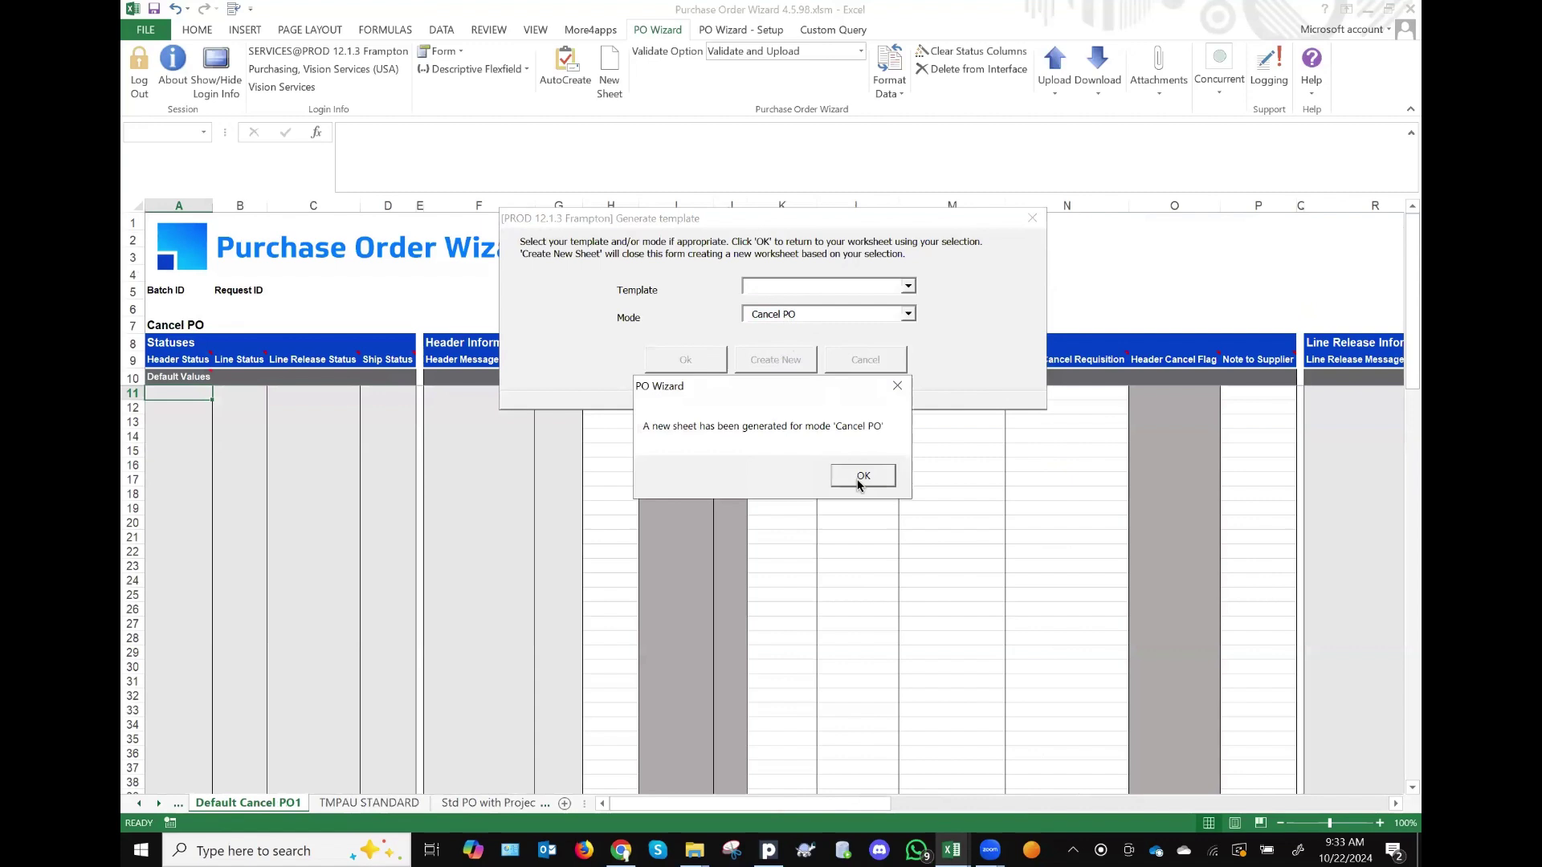
click(859, 476)
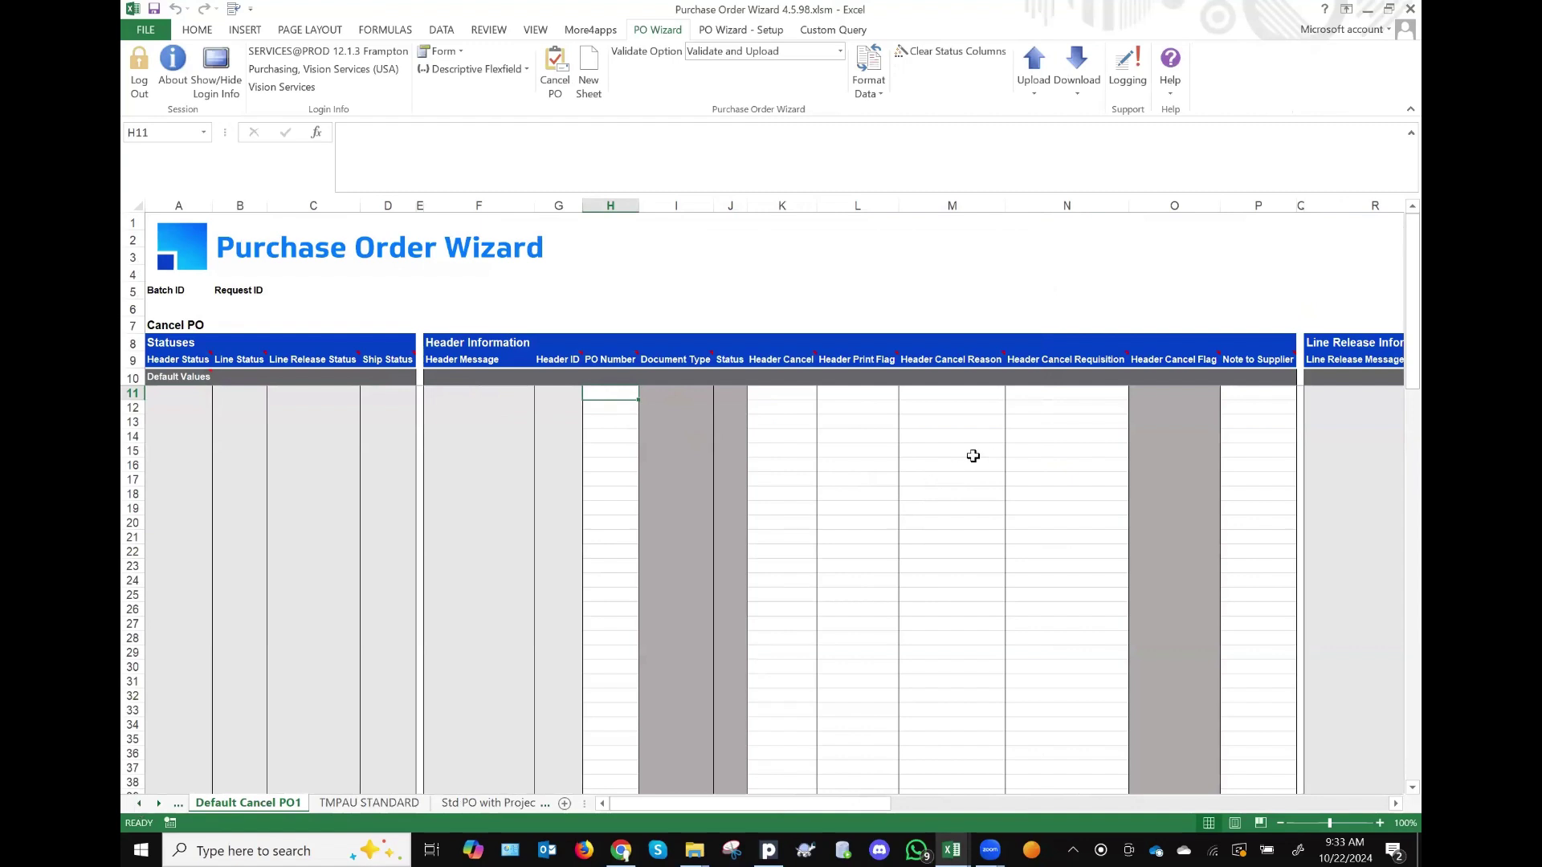
scroll(973, 455, right, 10)
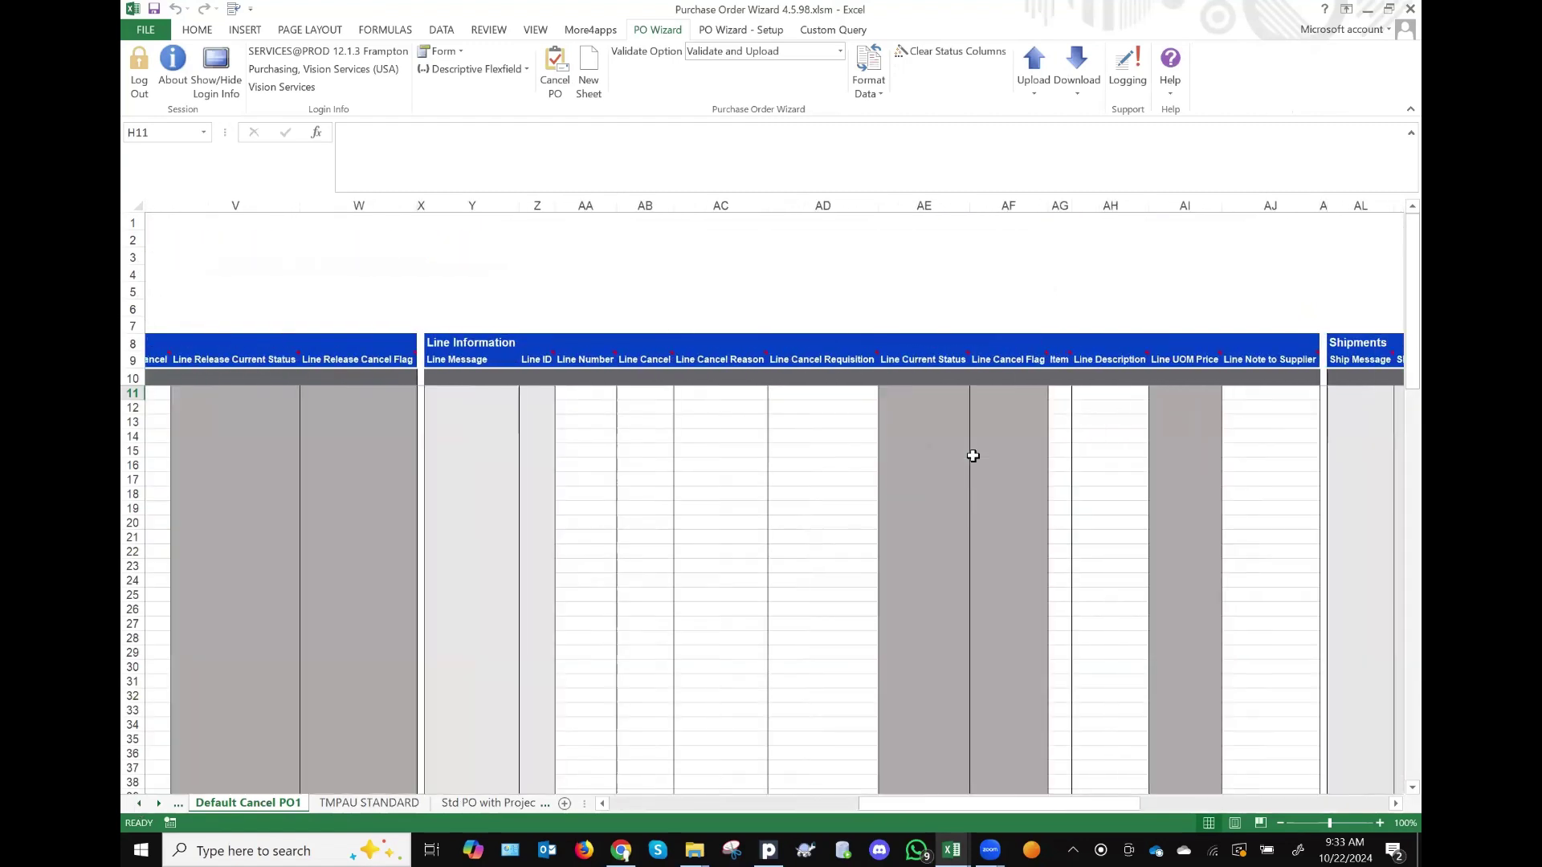
scroll(970, 451, right, 3)
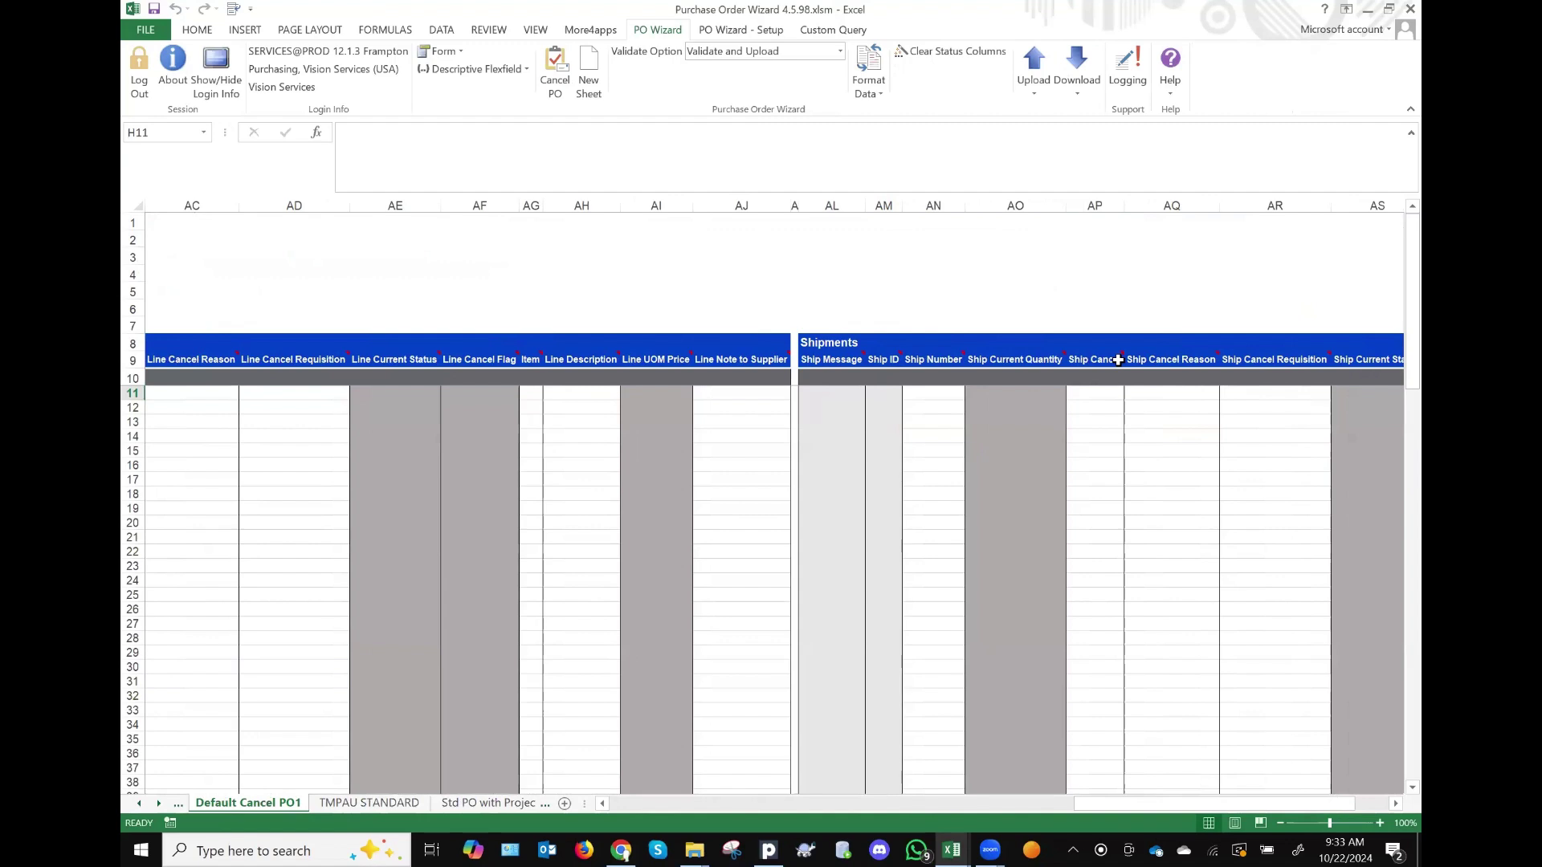
Step: View the Demo PO Close sheet, and open the Cancel PO1 sheet
click(139, 803)
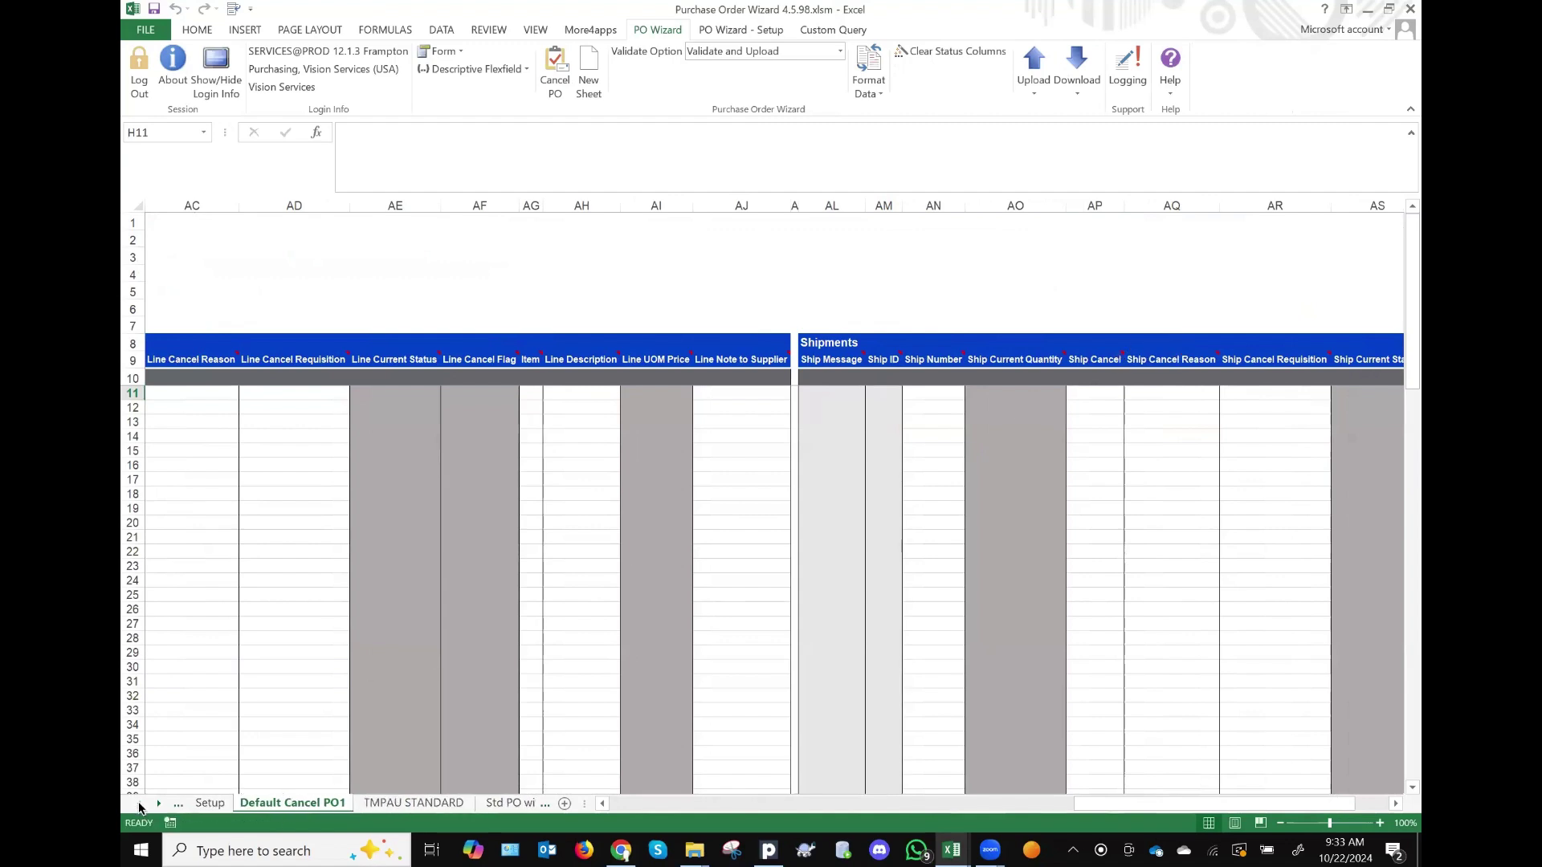
click(139, 804)
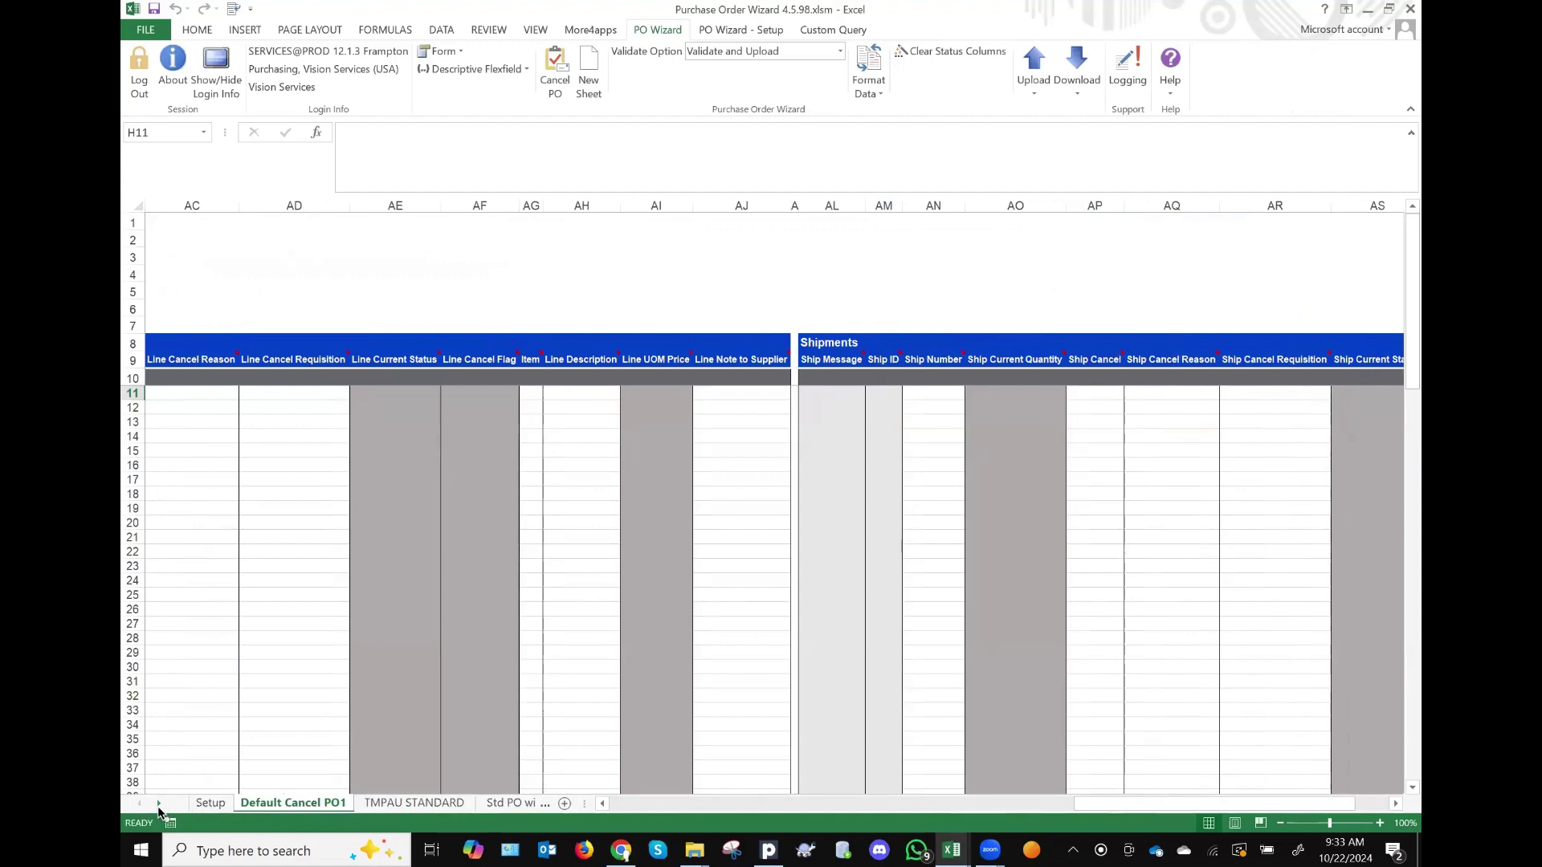
click(158, 804)
click(159, 803)
click(158, 803)
click(331, 803)
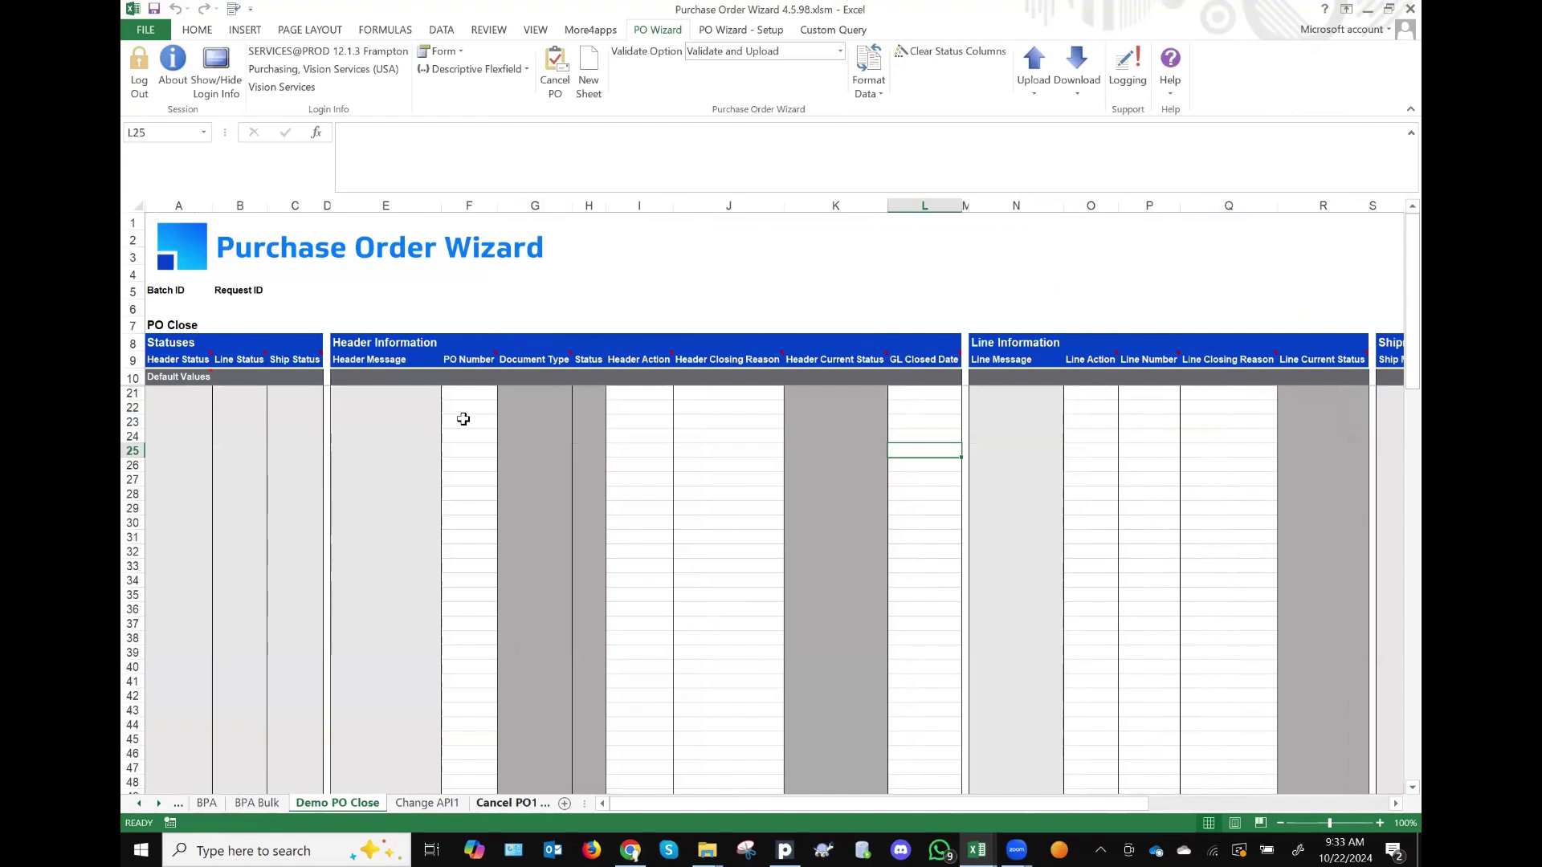
click(497, 804)
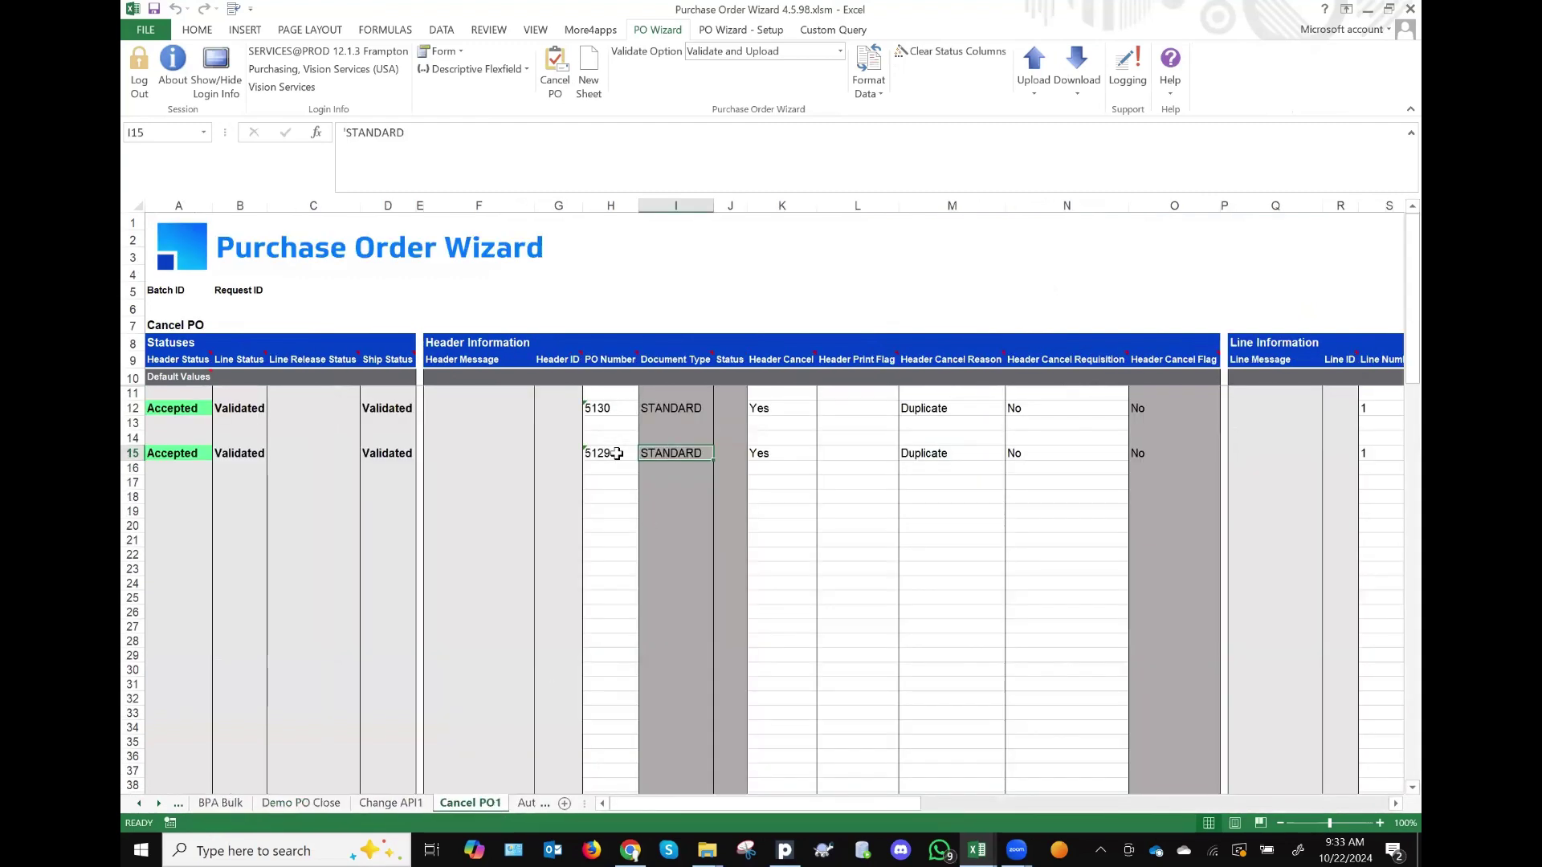
Step: Enter a purchase order number in the PO Number column at cell H19 of the Cancel PO1 sheet
click(613, 510)
text(5128)
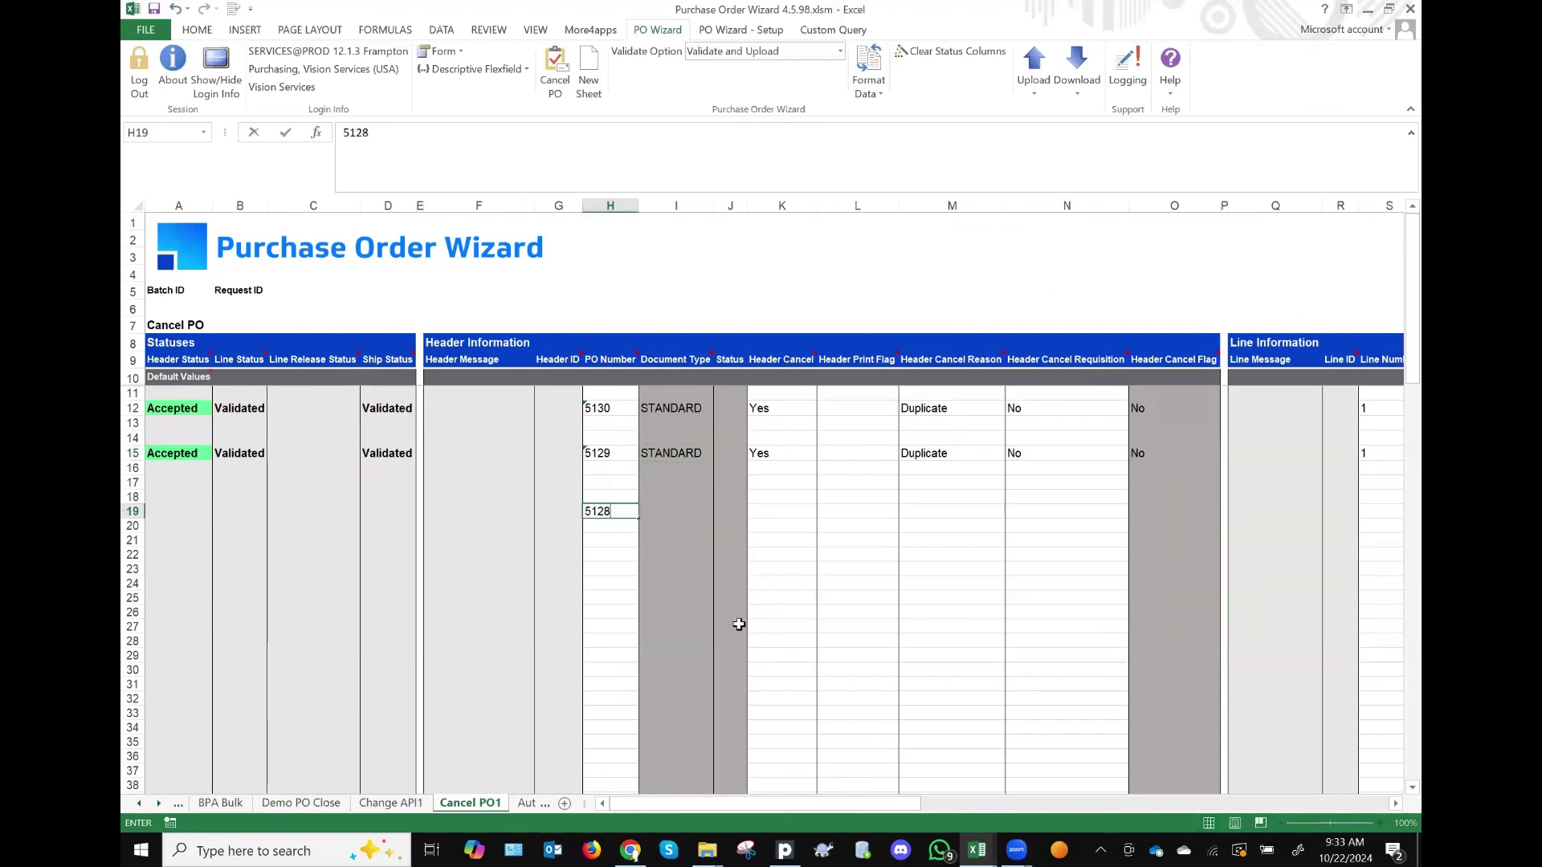
key(Return)
key(Up)
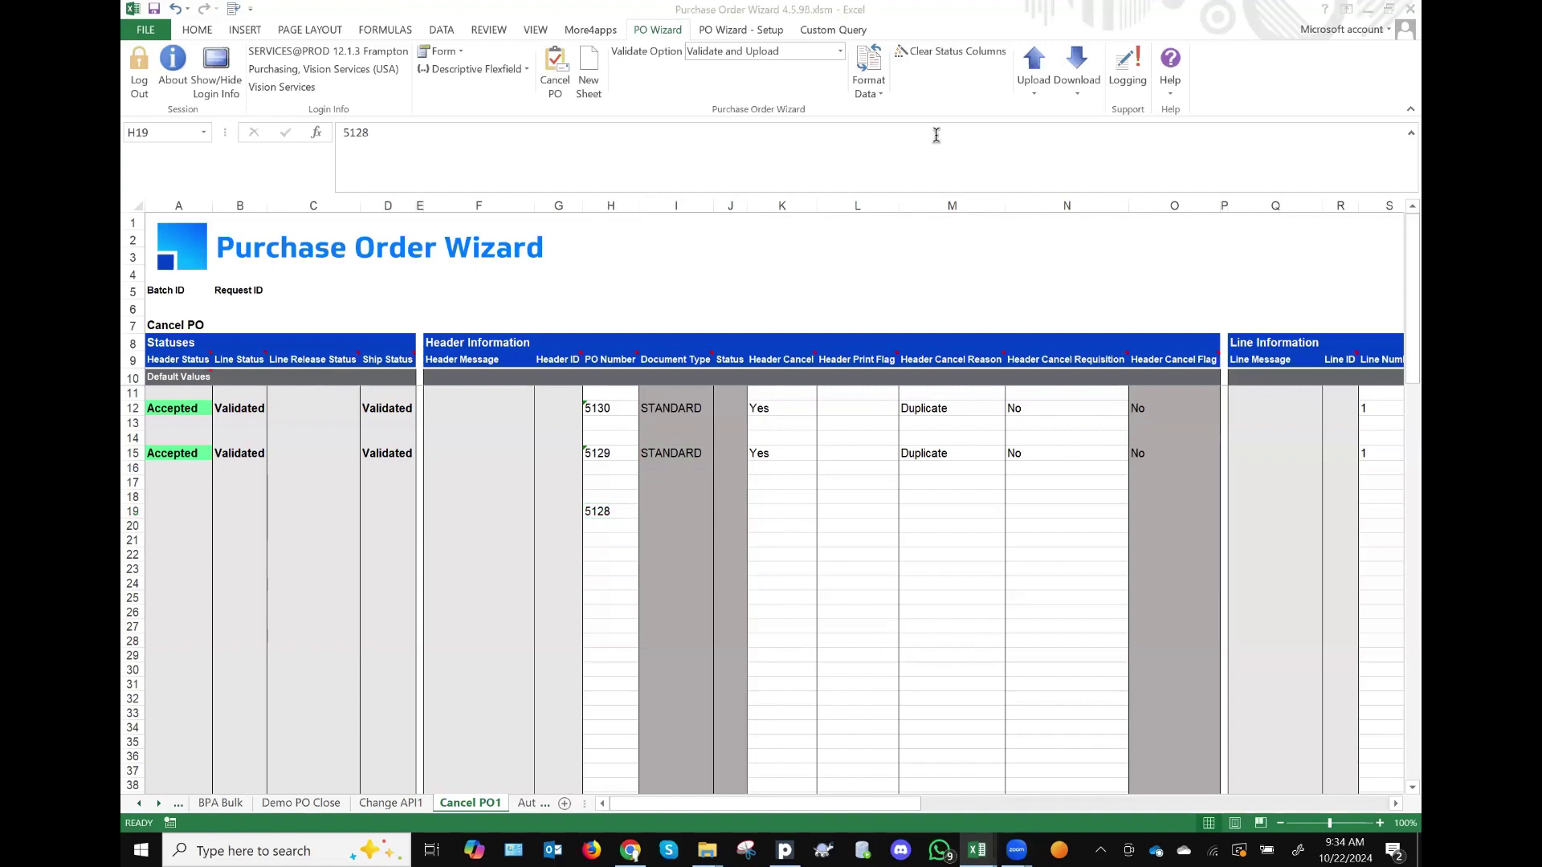
Step: Open the Change API1 sheet and review its header, line and shipment columns, including the new quantity and new price fields
click(392, 803)
key(ctrl+v)
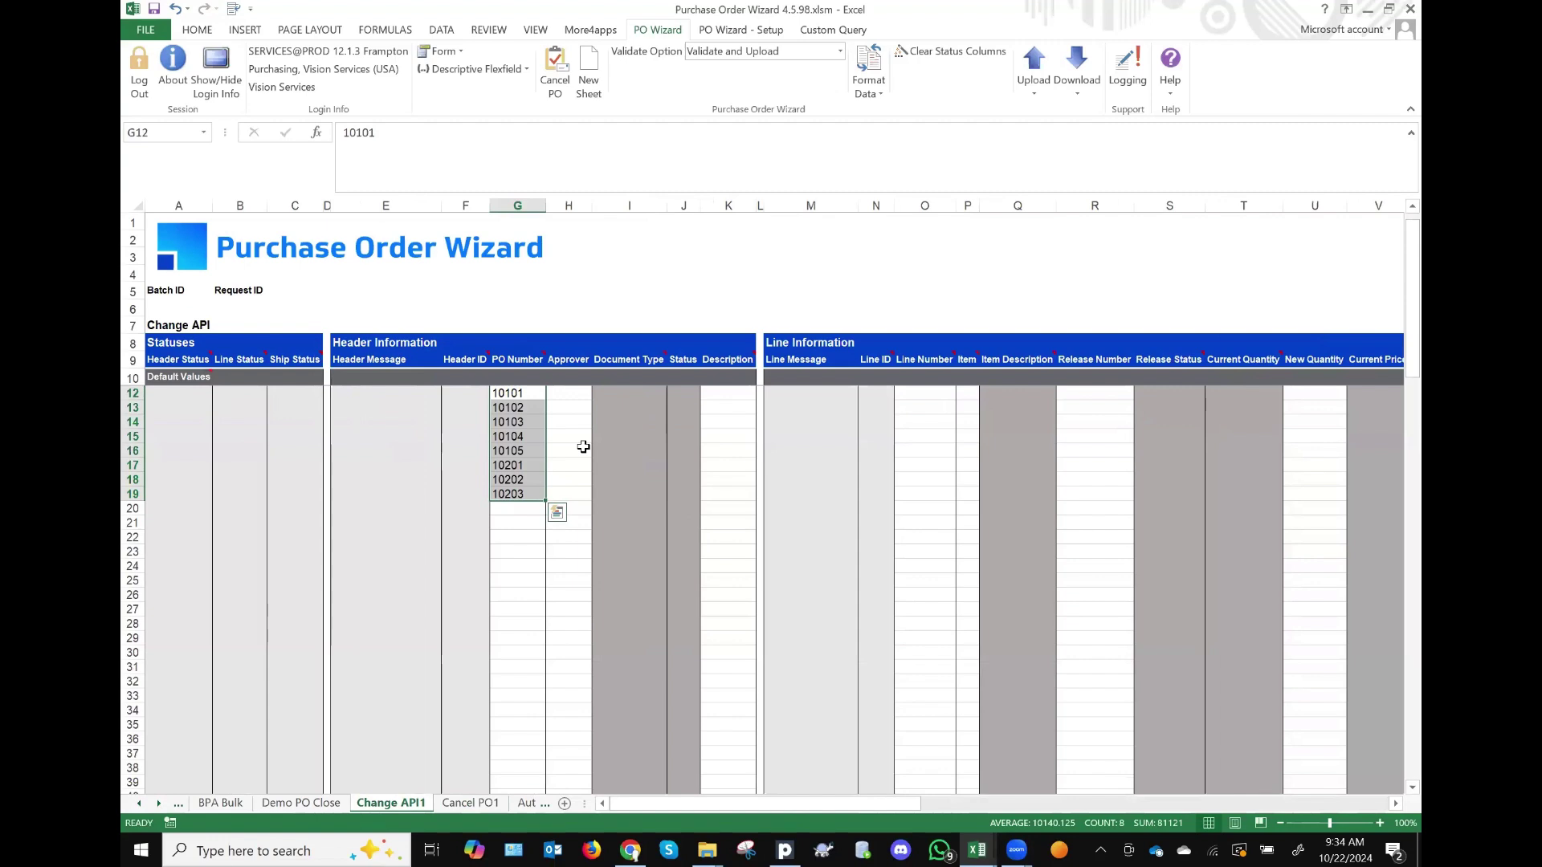
scroll(652, 442, up, 1)
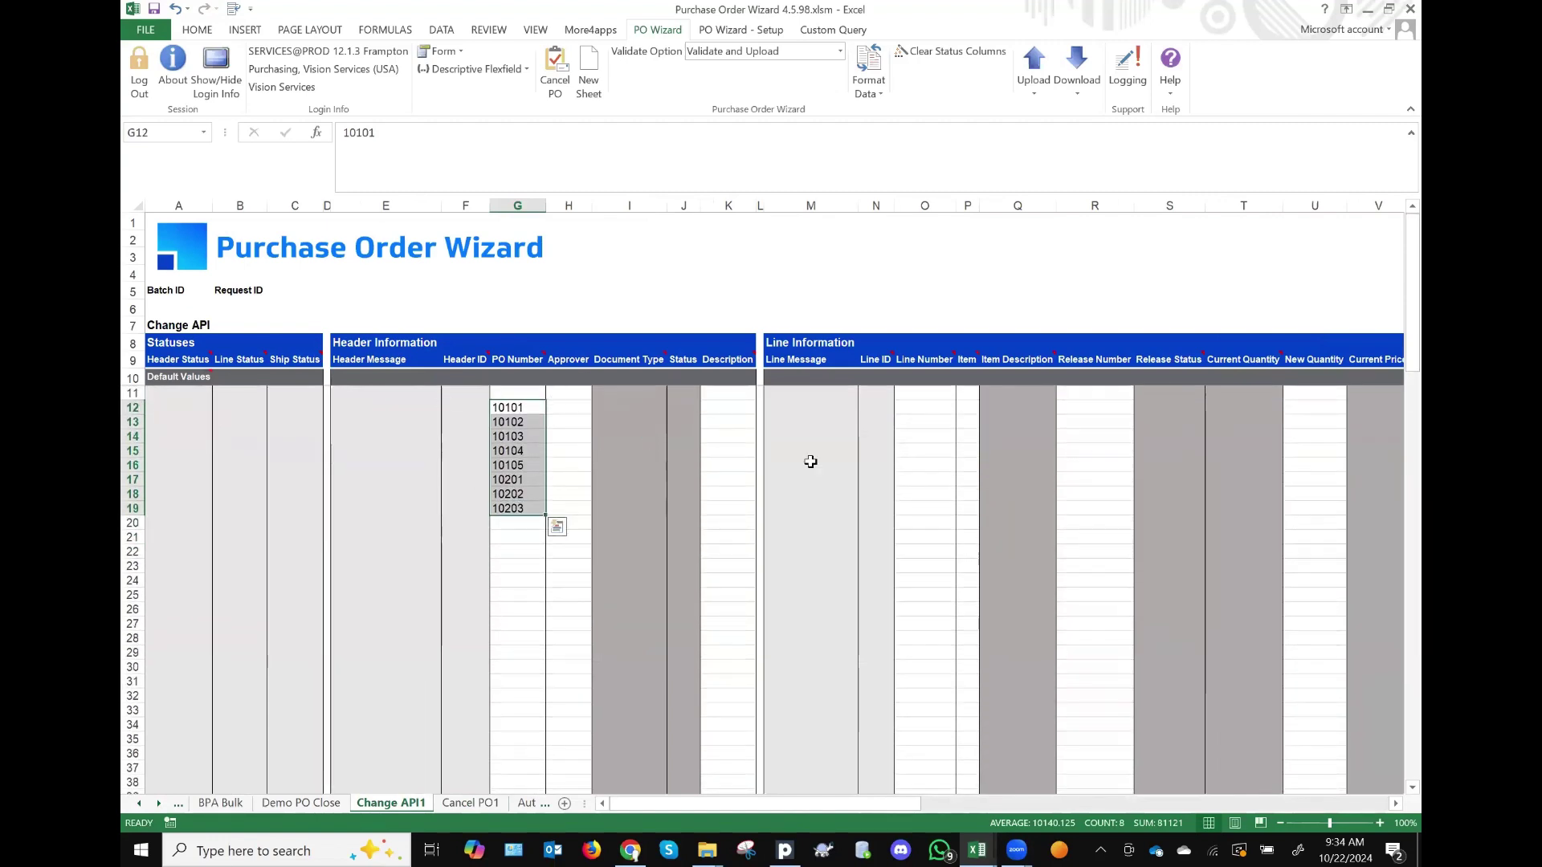
scroll(840, 457, right, 4)
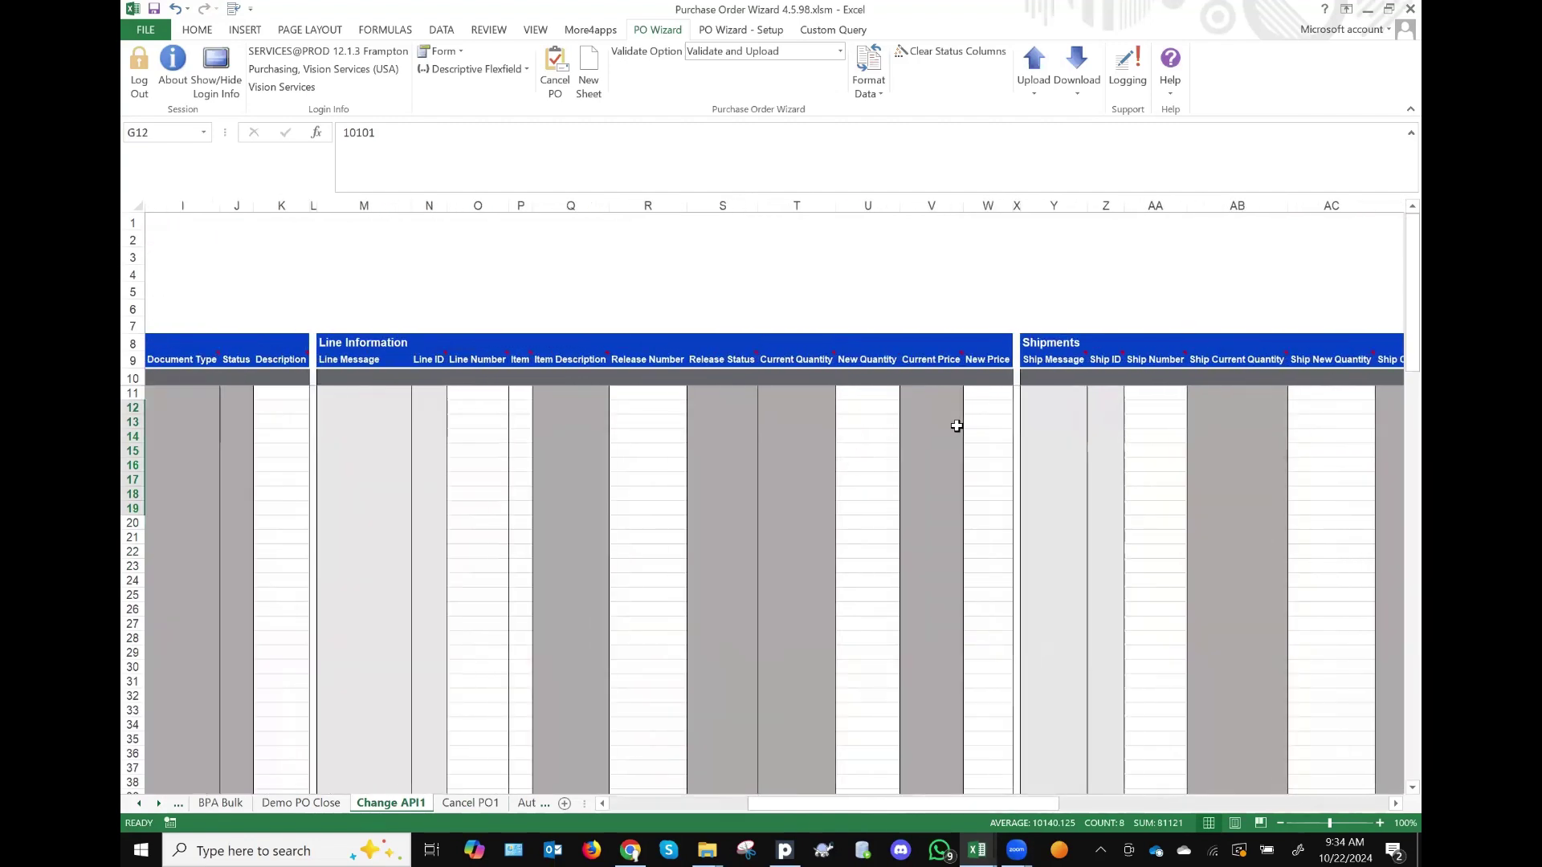
scroll(924, 437, right, 3)
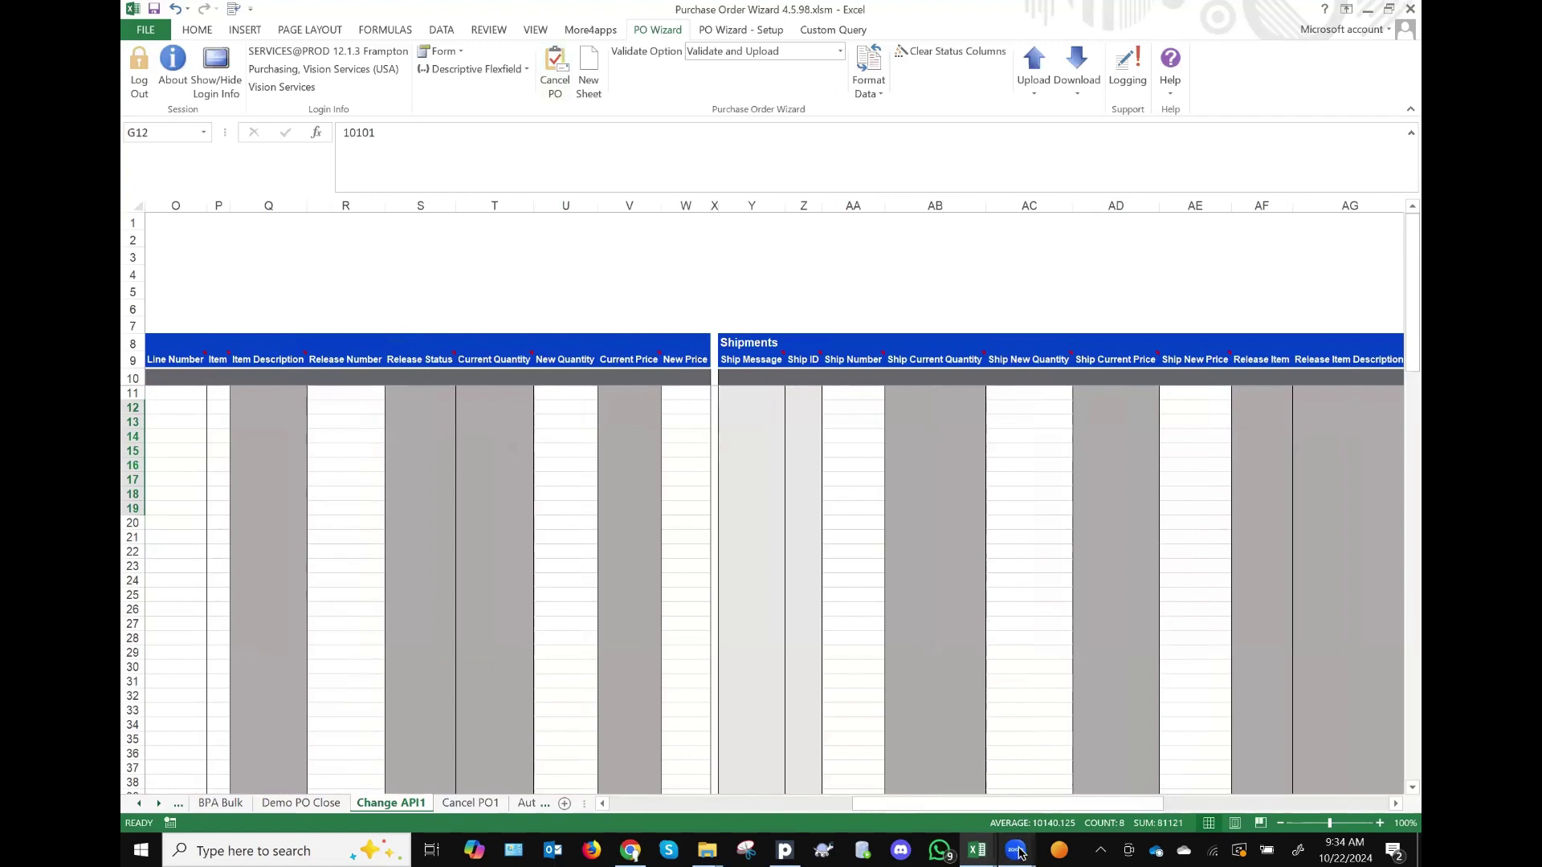
mouse_move(1018, 852)
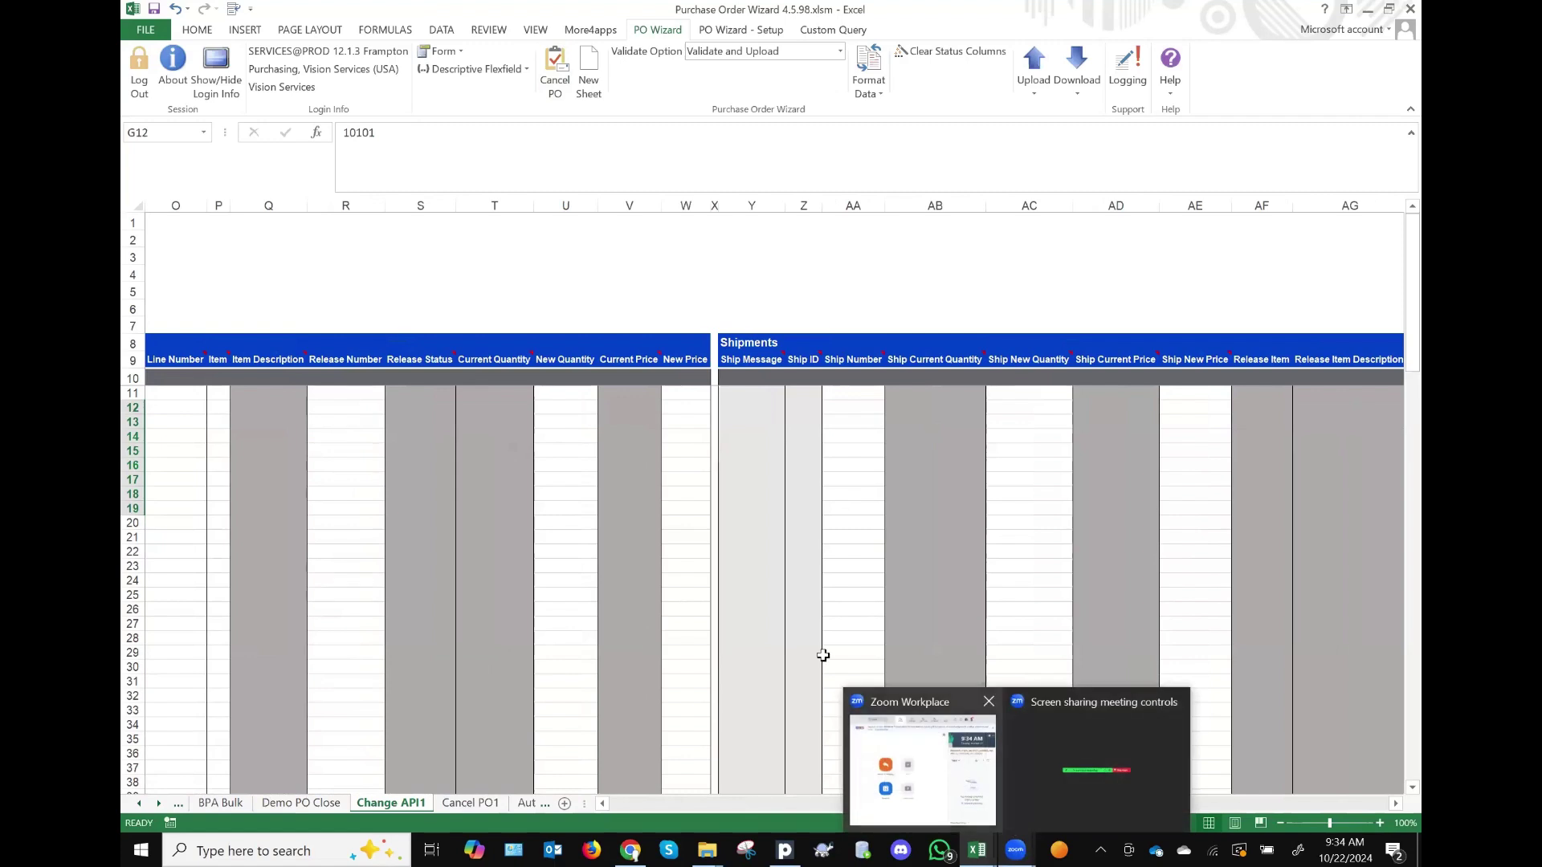
click(836, 578)
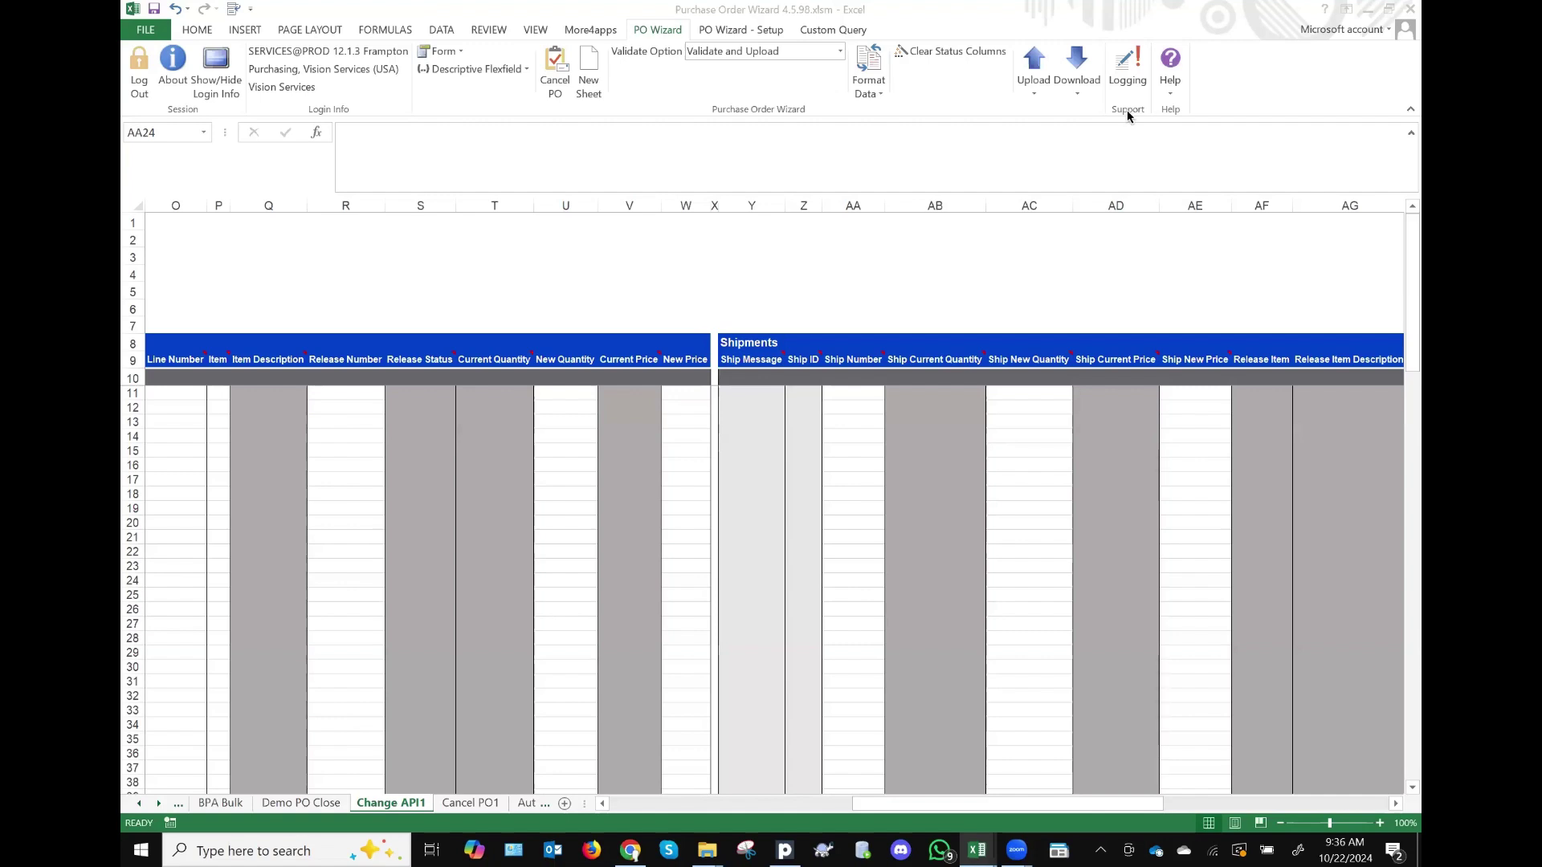
click(1174, 71)
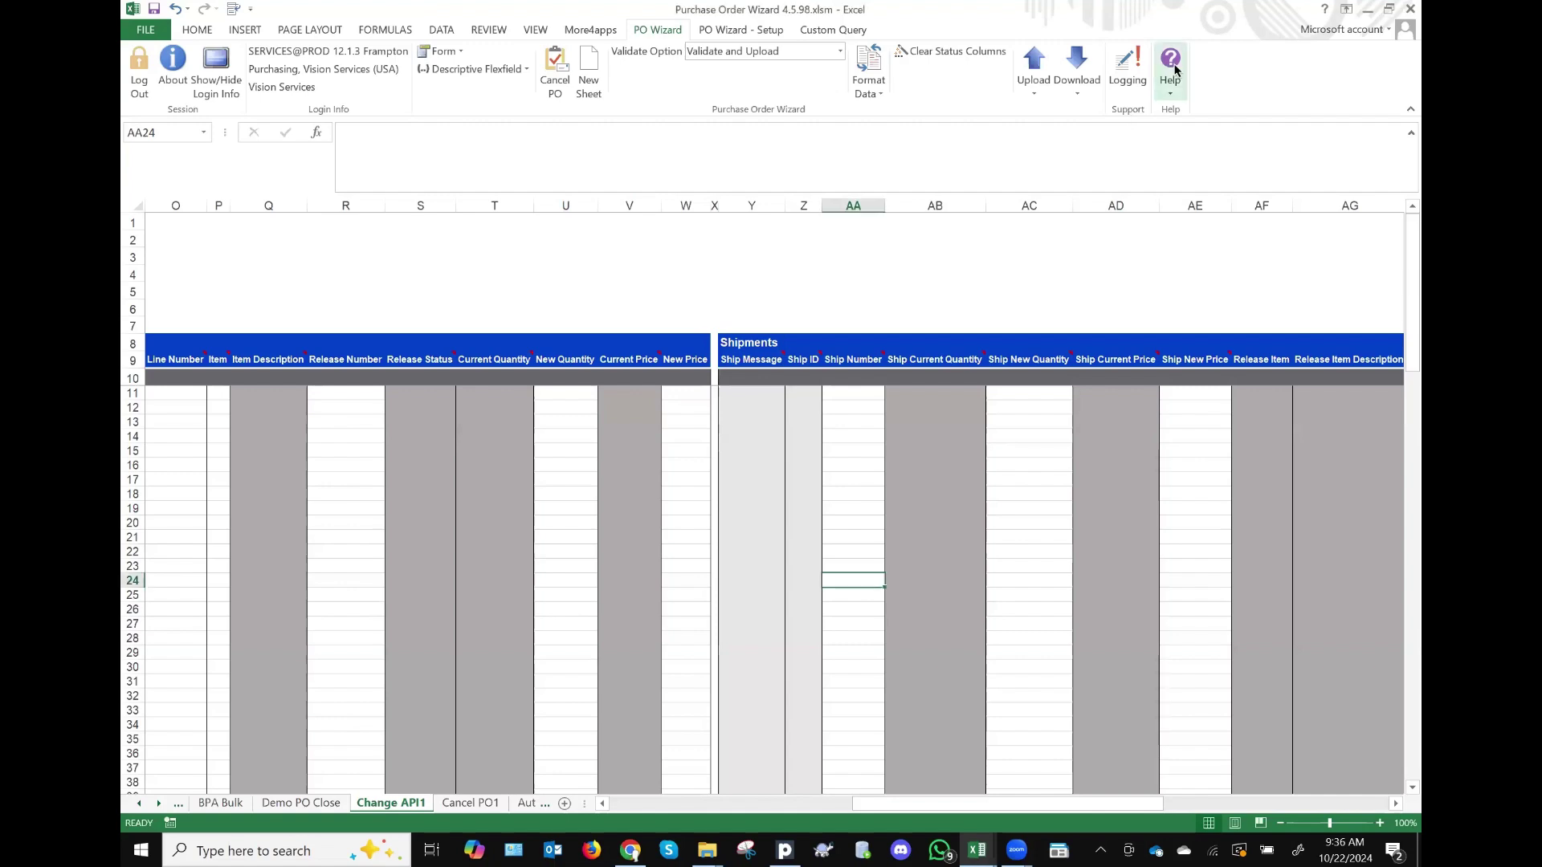
click(1174, 70)
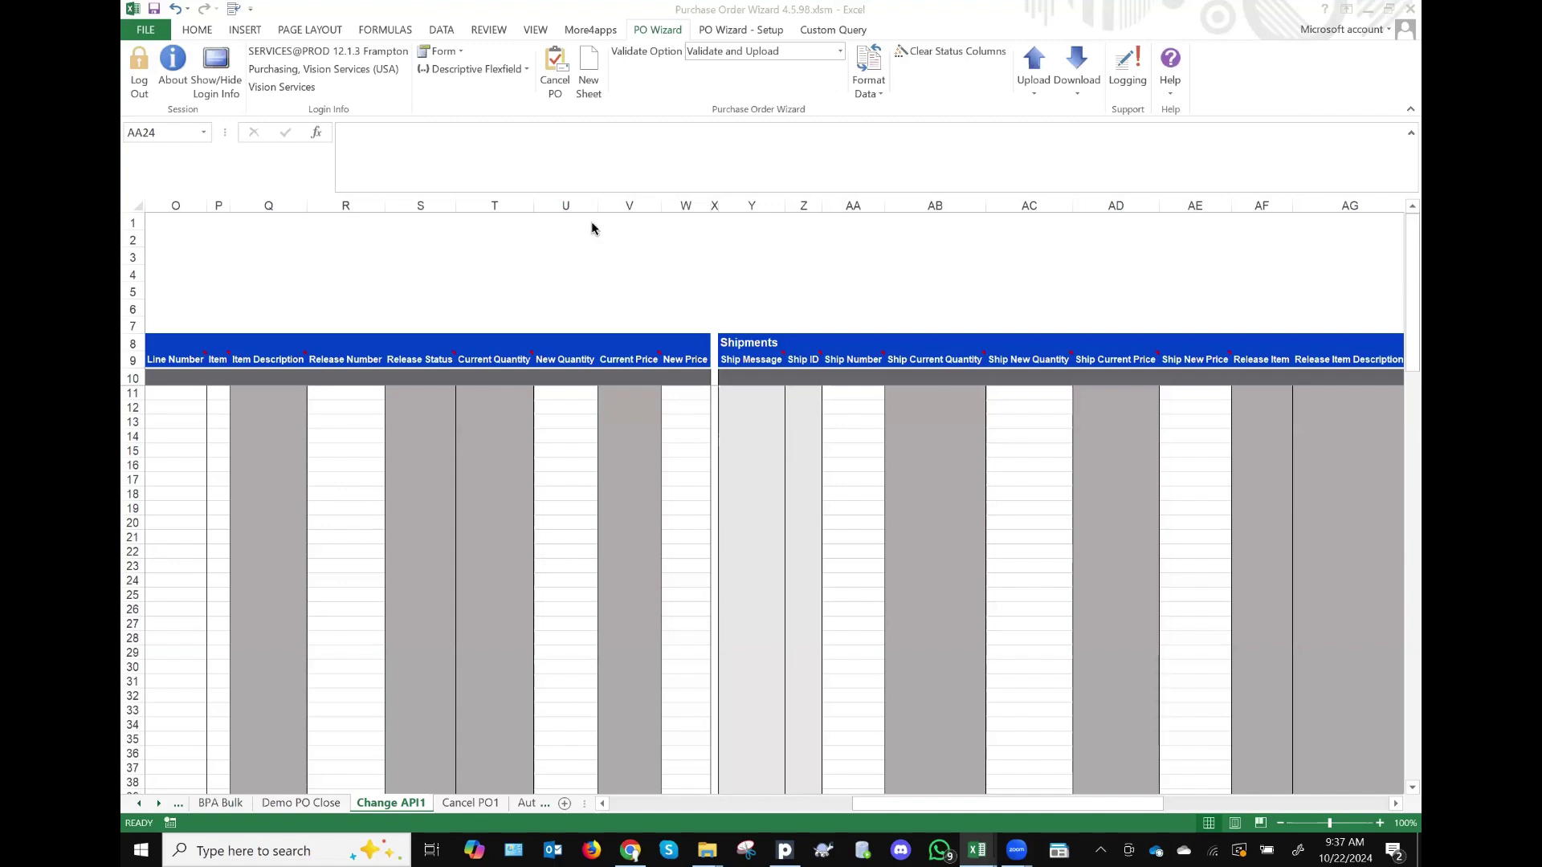
Step: Generate a new Purchase Order Wizard sheet in Quotation mode without selecting a template
click(552, 75)
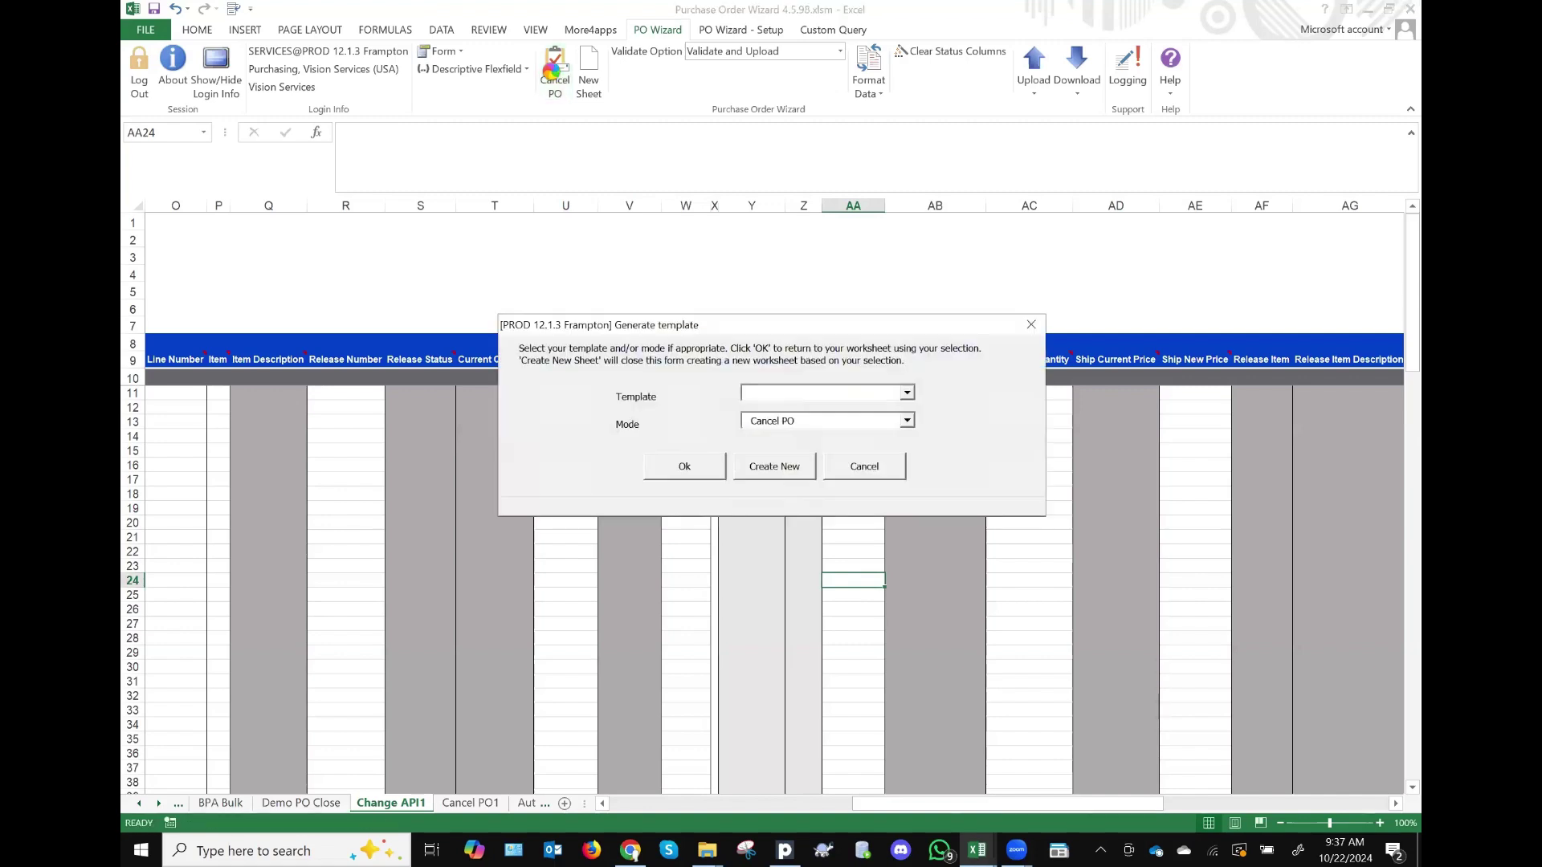
click(907, 420)
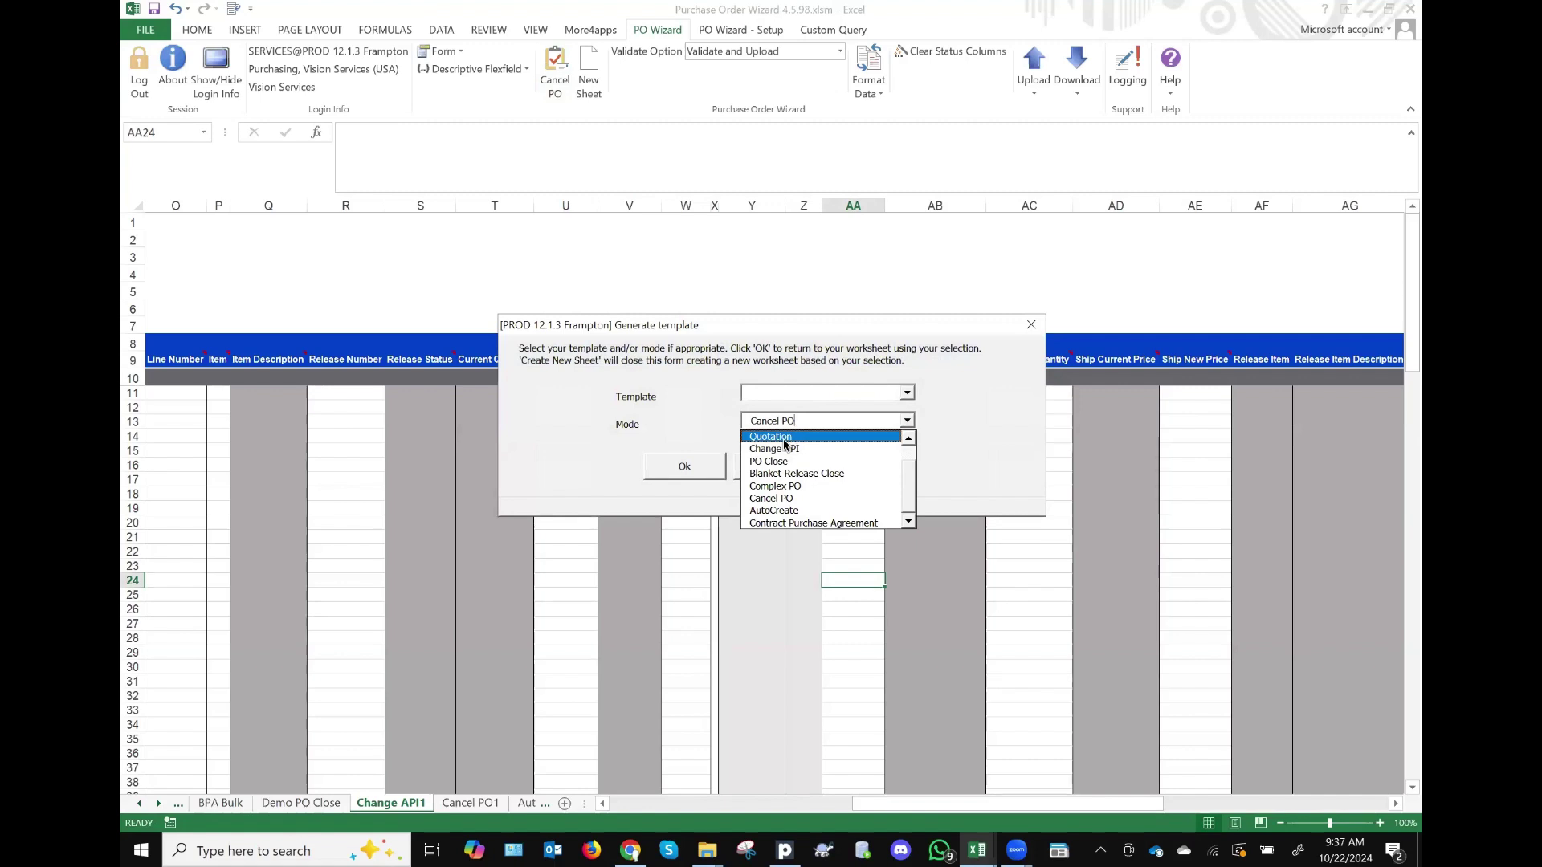
click(784, 438)
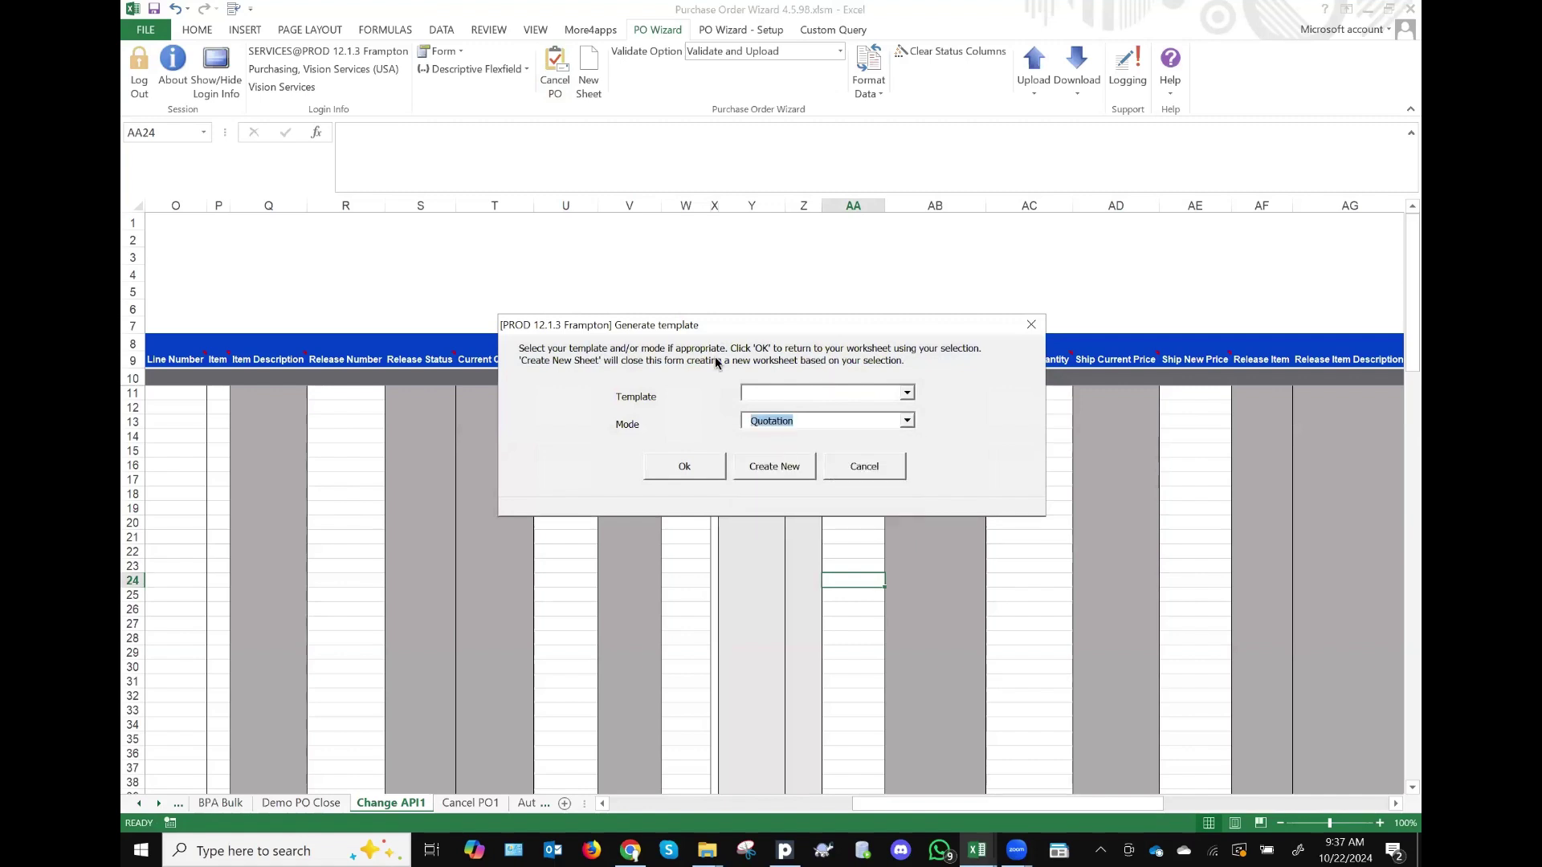
click(763, 477)
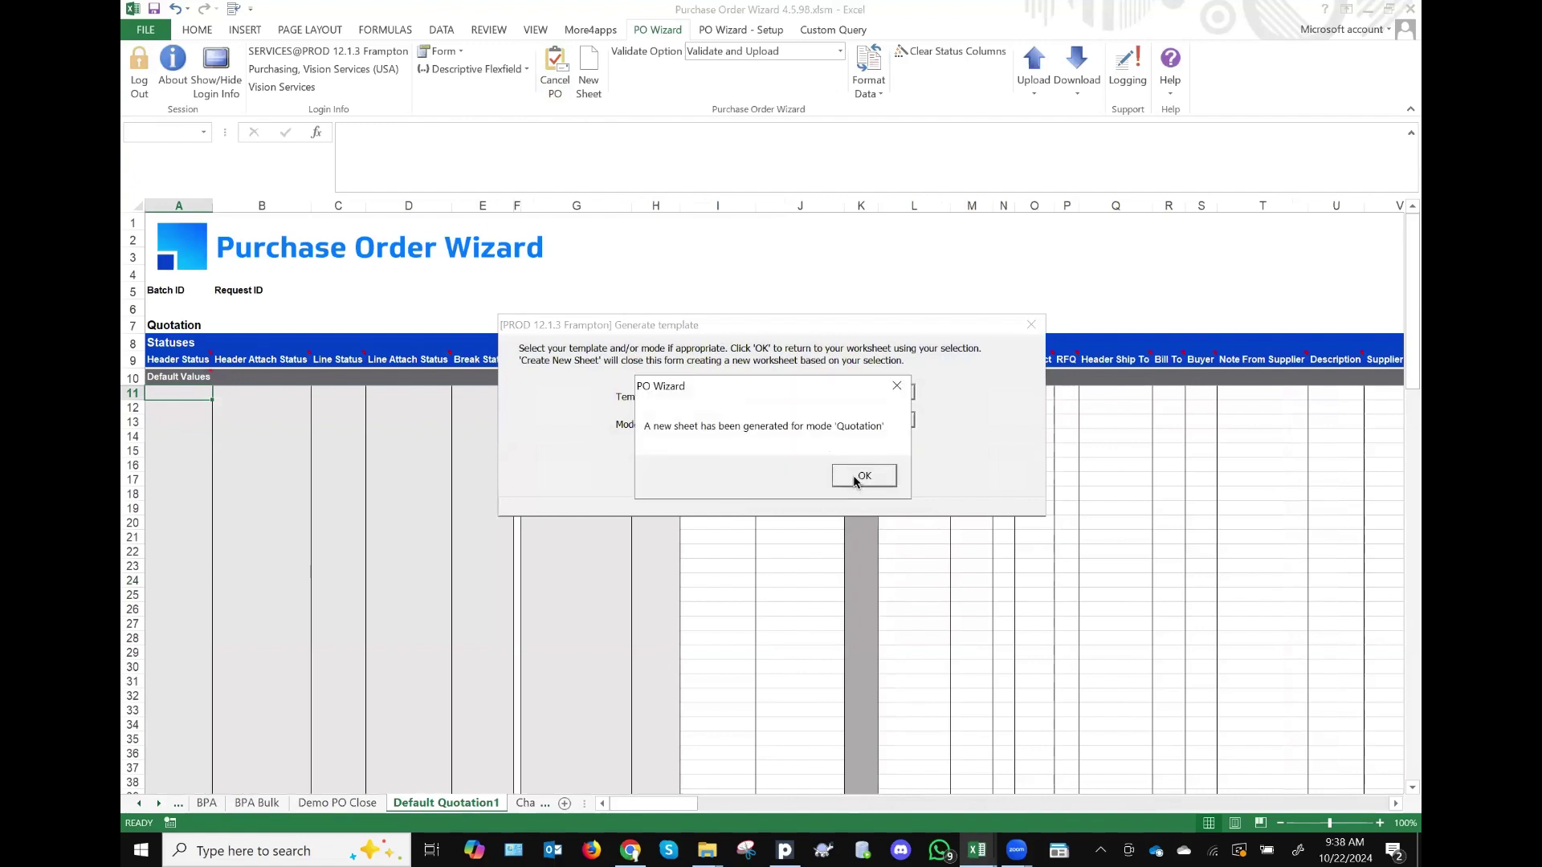
click(860, 479)
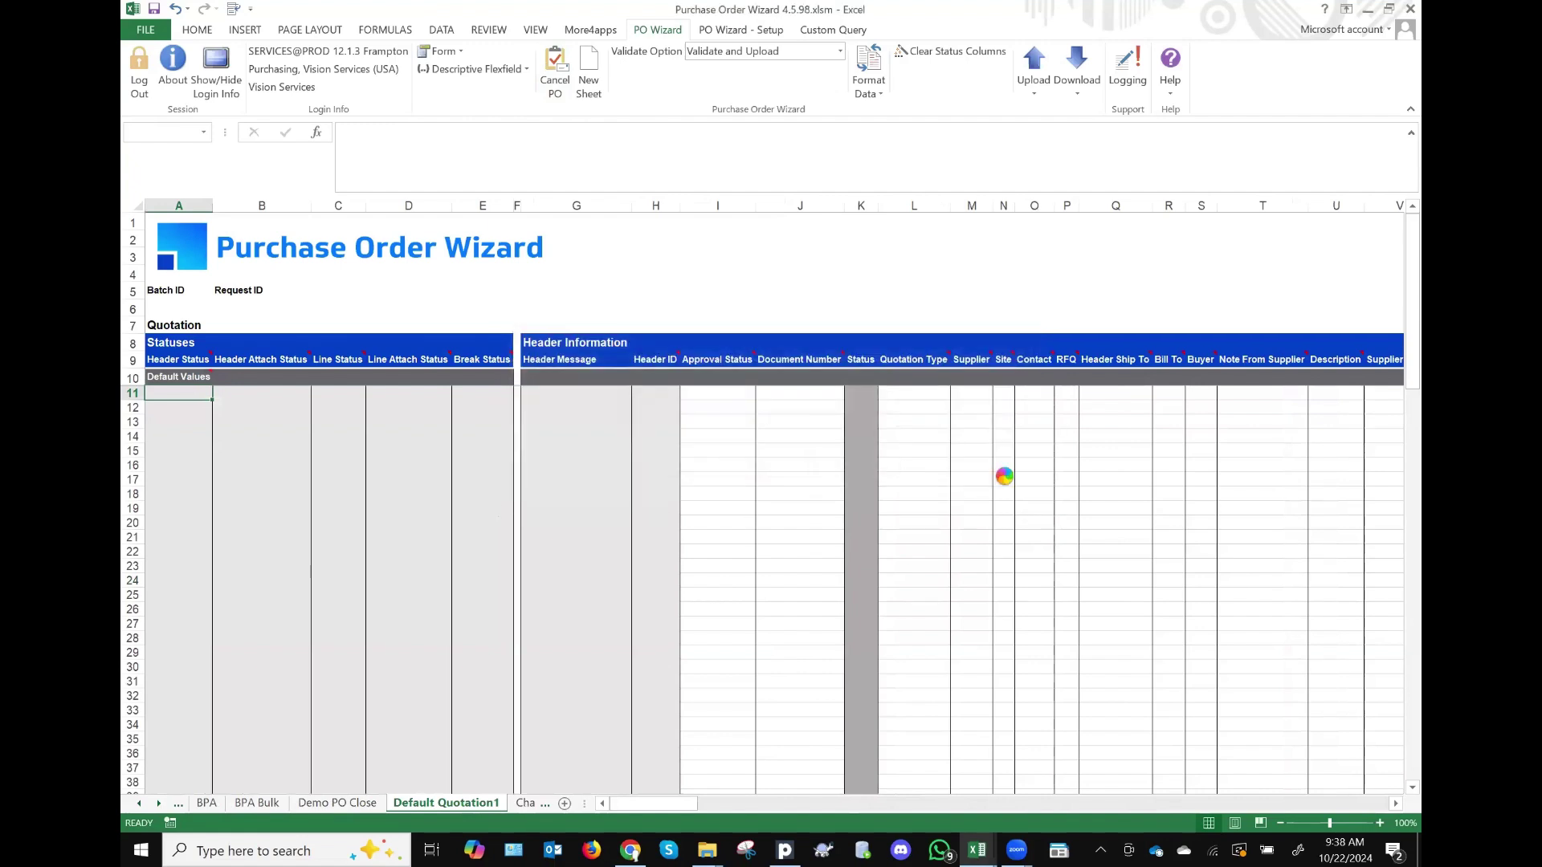
Step: Review the Quotation sheet's header, terms, effectivity, currency and header descriptive flexfield columns
click(791, 406)
scroll(961, 450, right, 3)
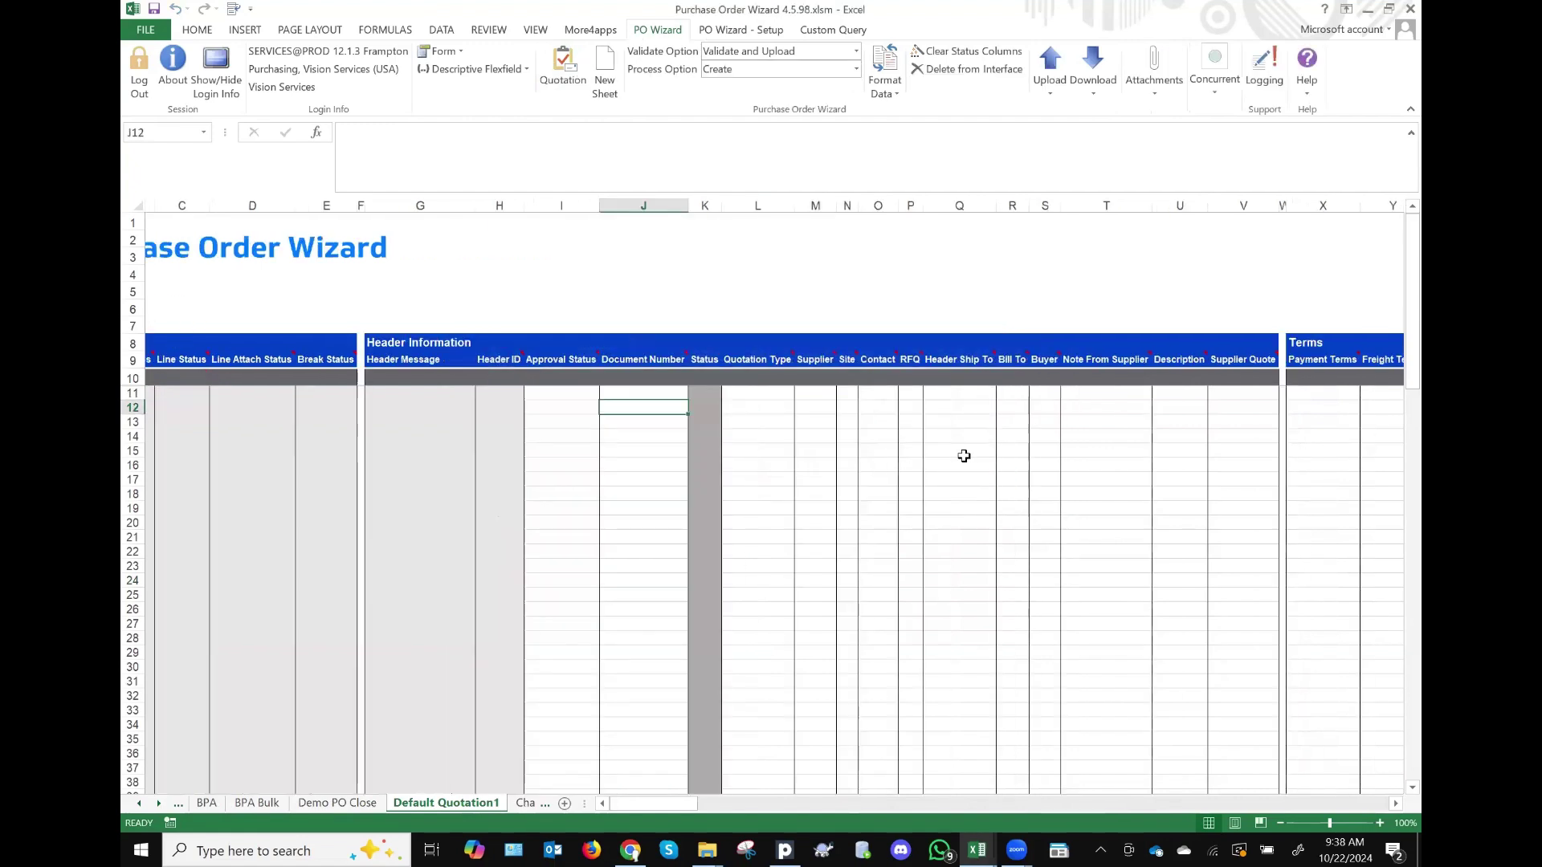
scroll(963, 455, right, 8)
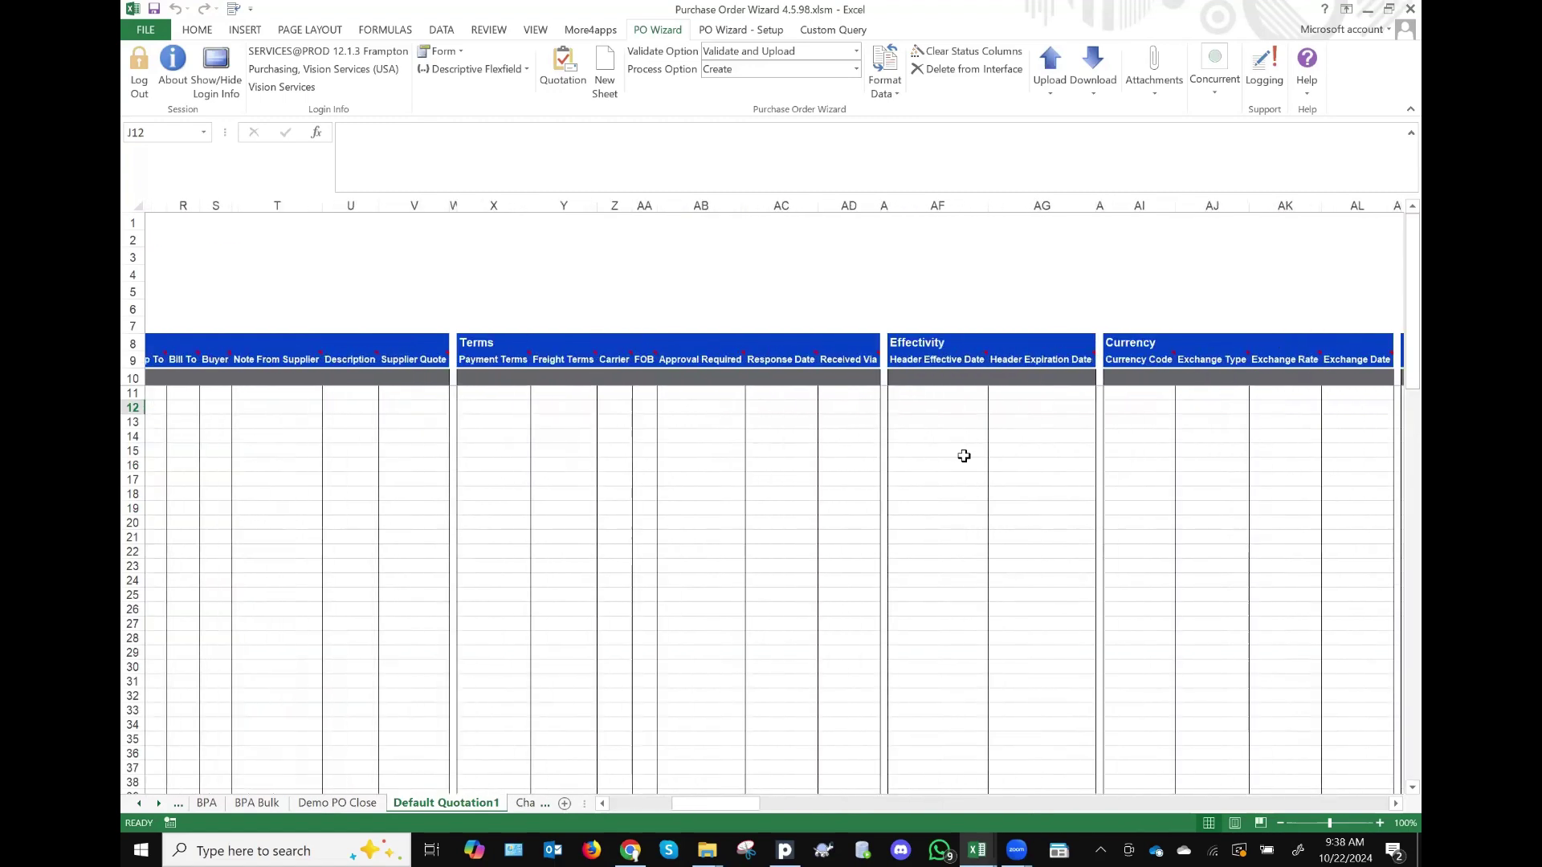
scroll(964, 456, right, 3)
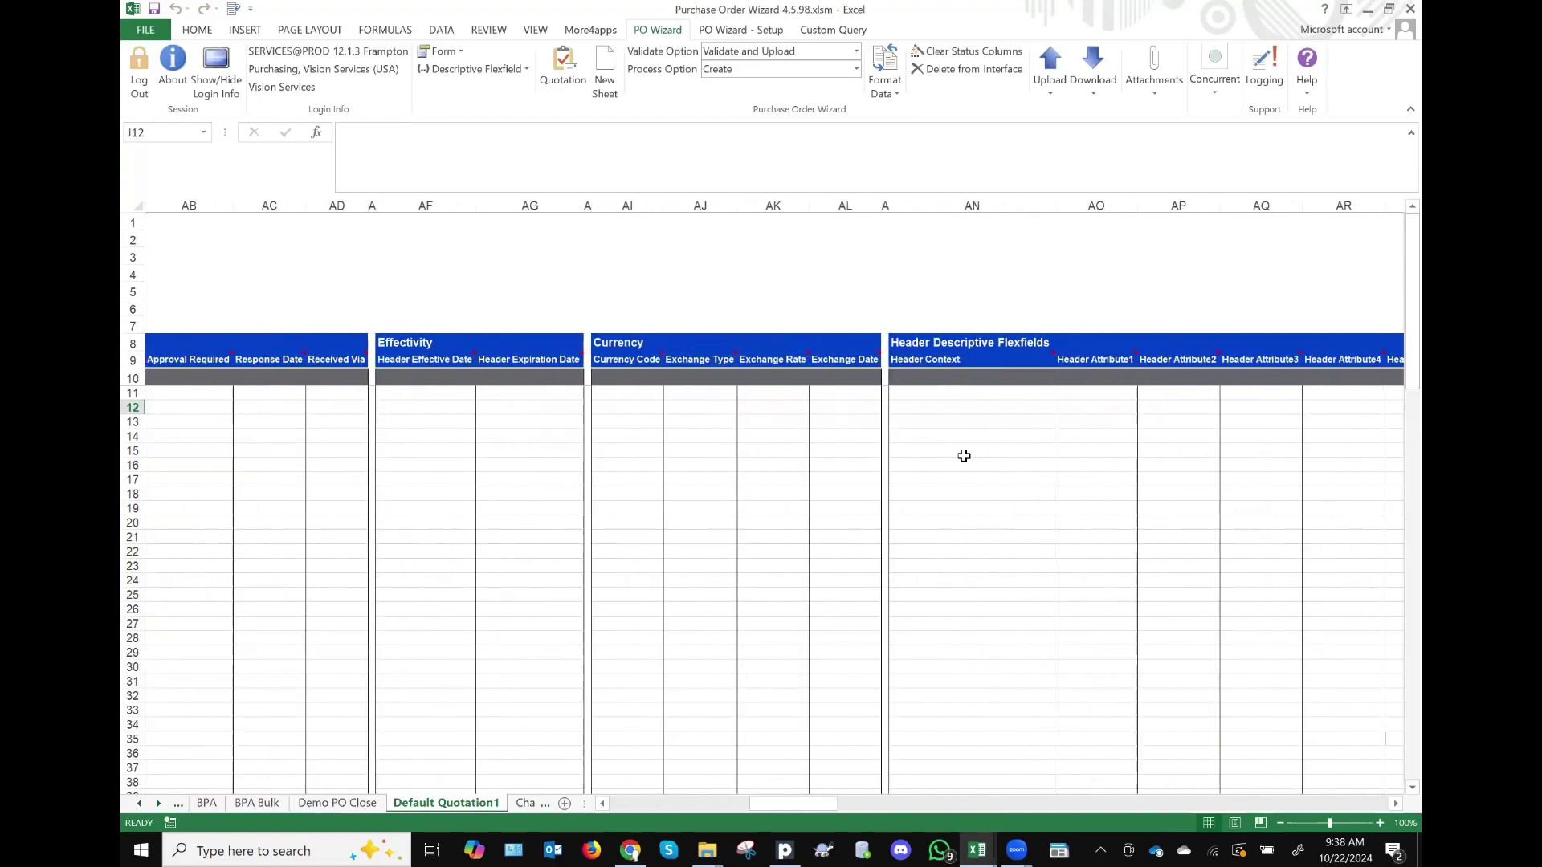
scroll(964, 455, right, 4)
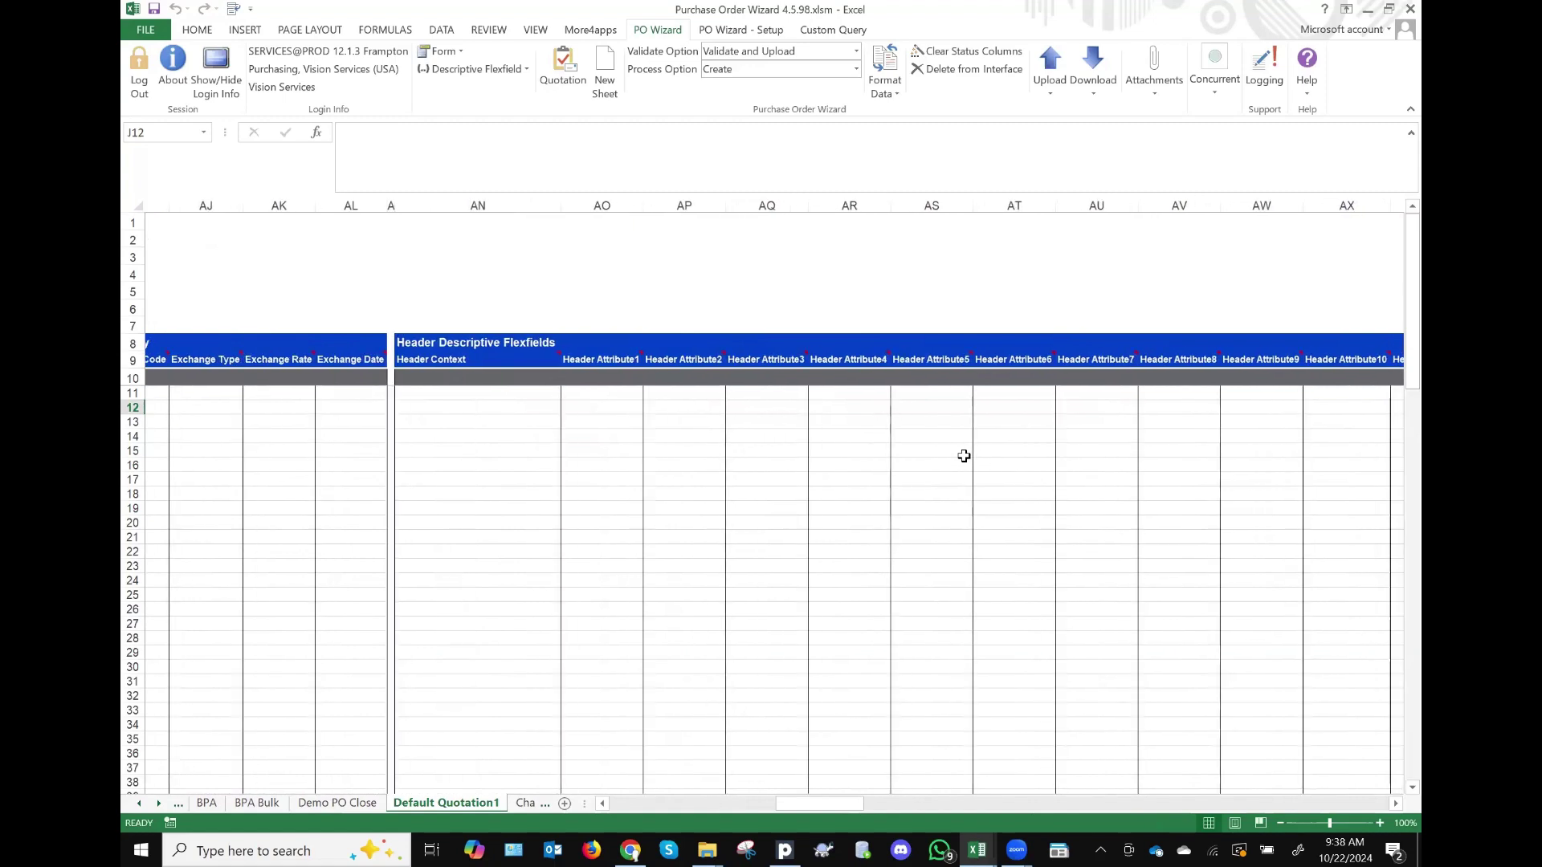
scroll(964, 455, left, 3)
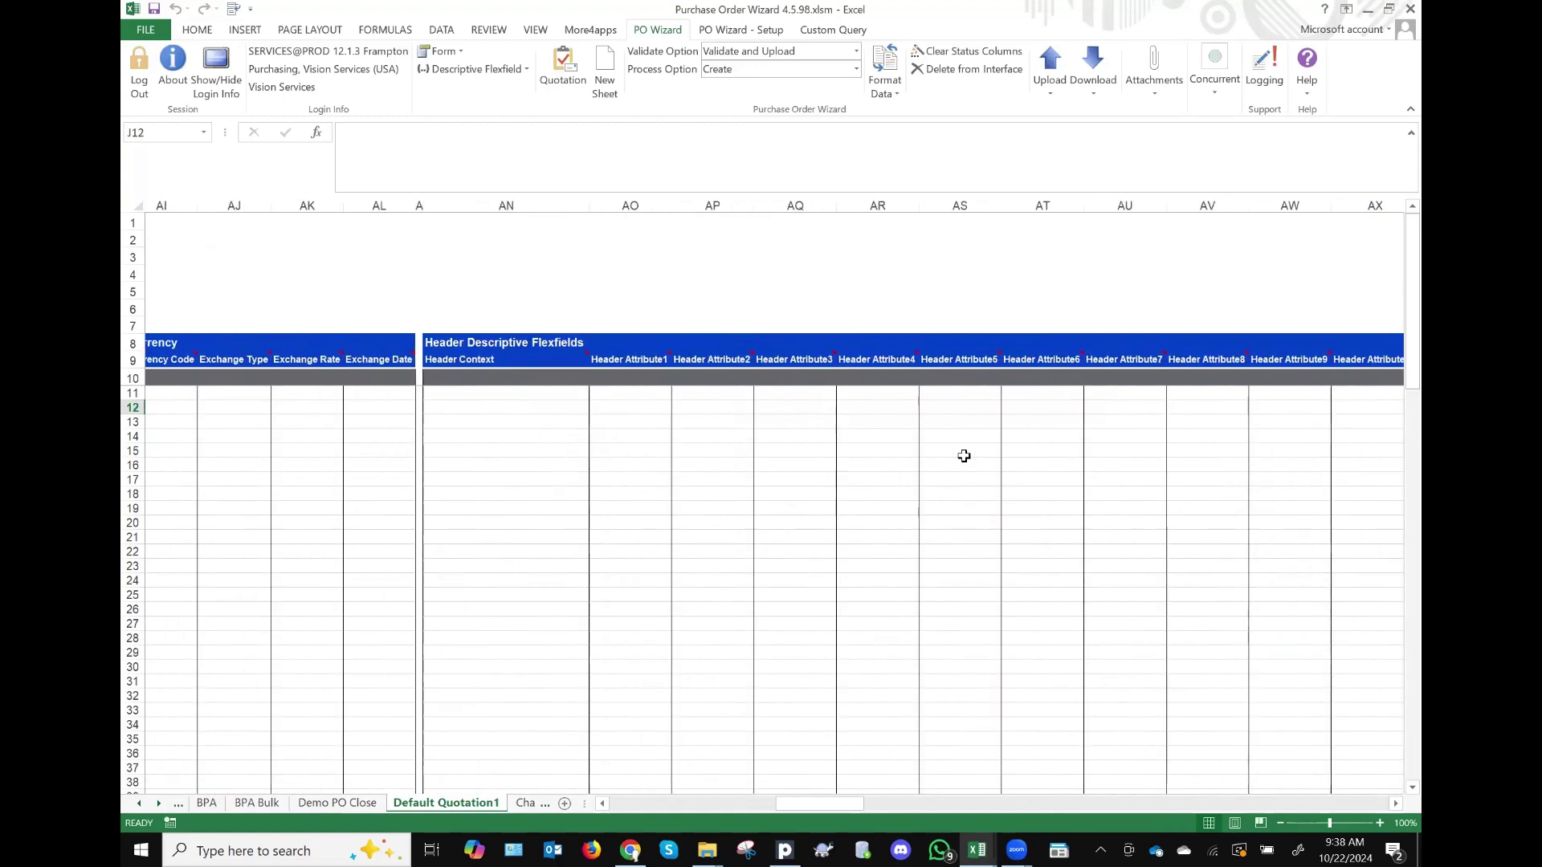
scroll(963, 455, left, 5)
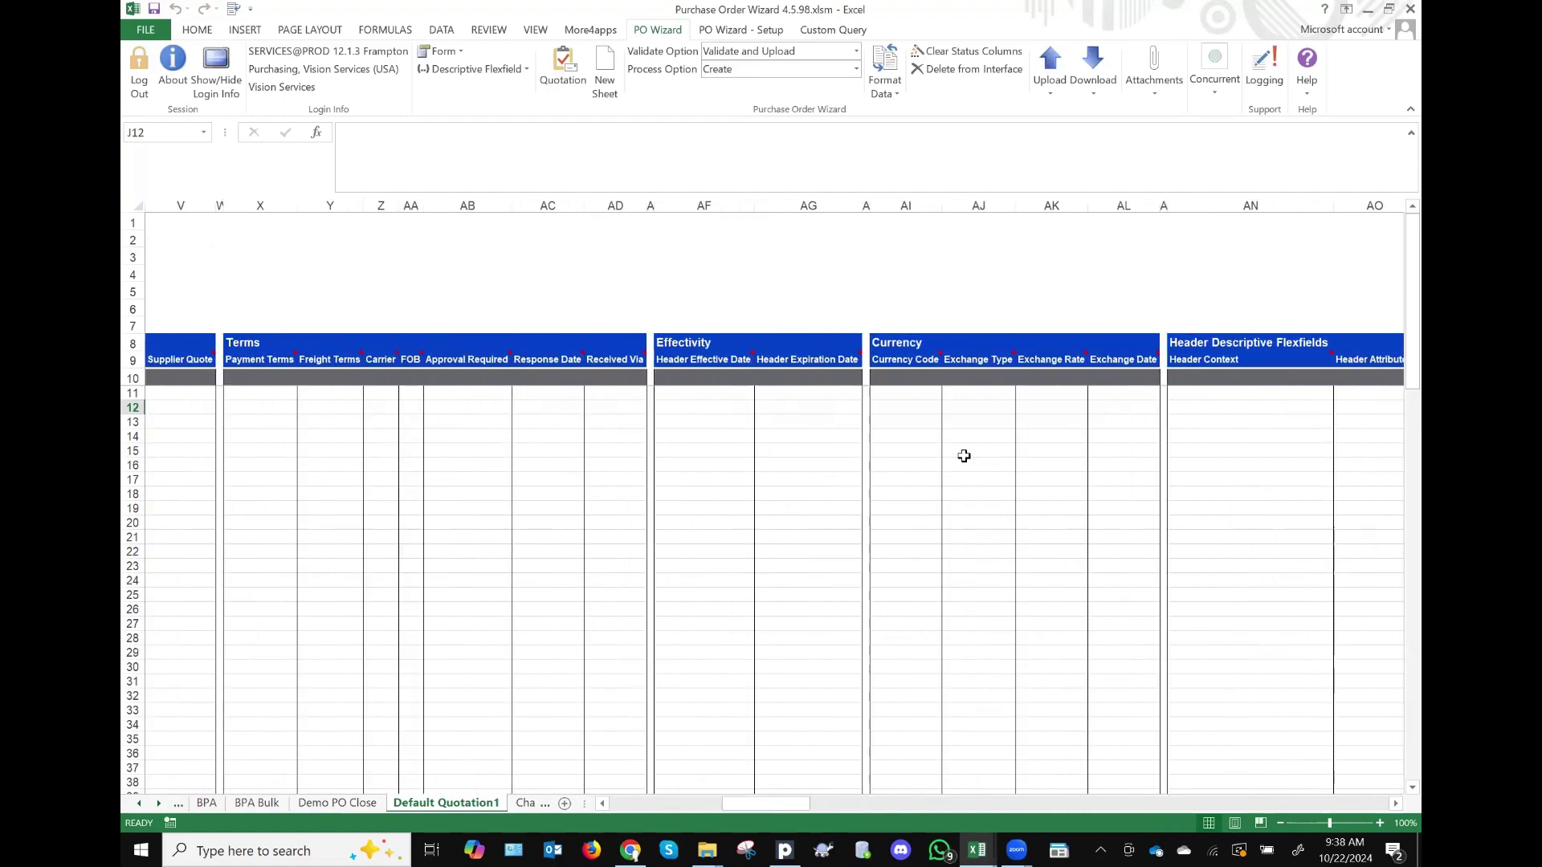
scroll(964, 455, left, 2)
scroll(963, 456, left, 1)
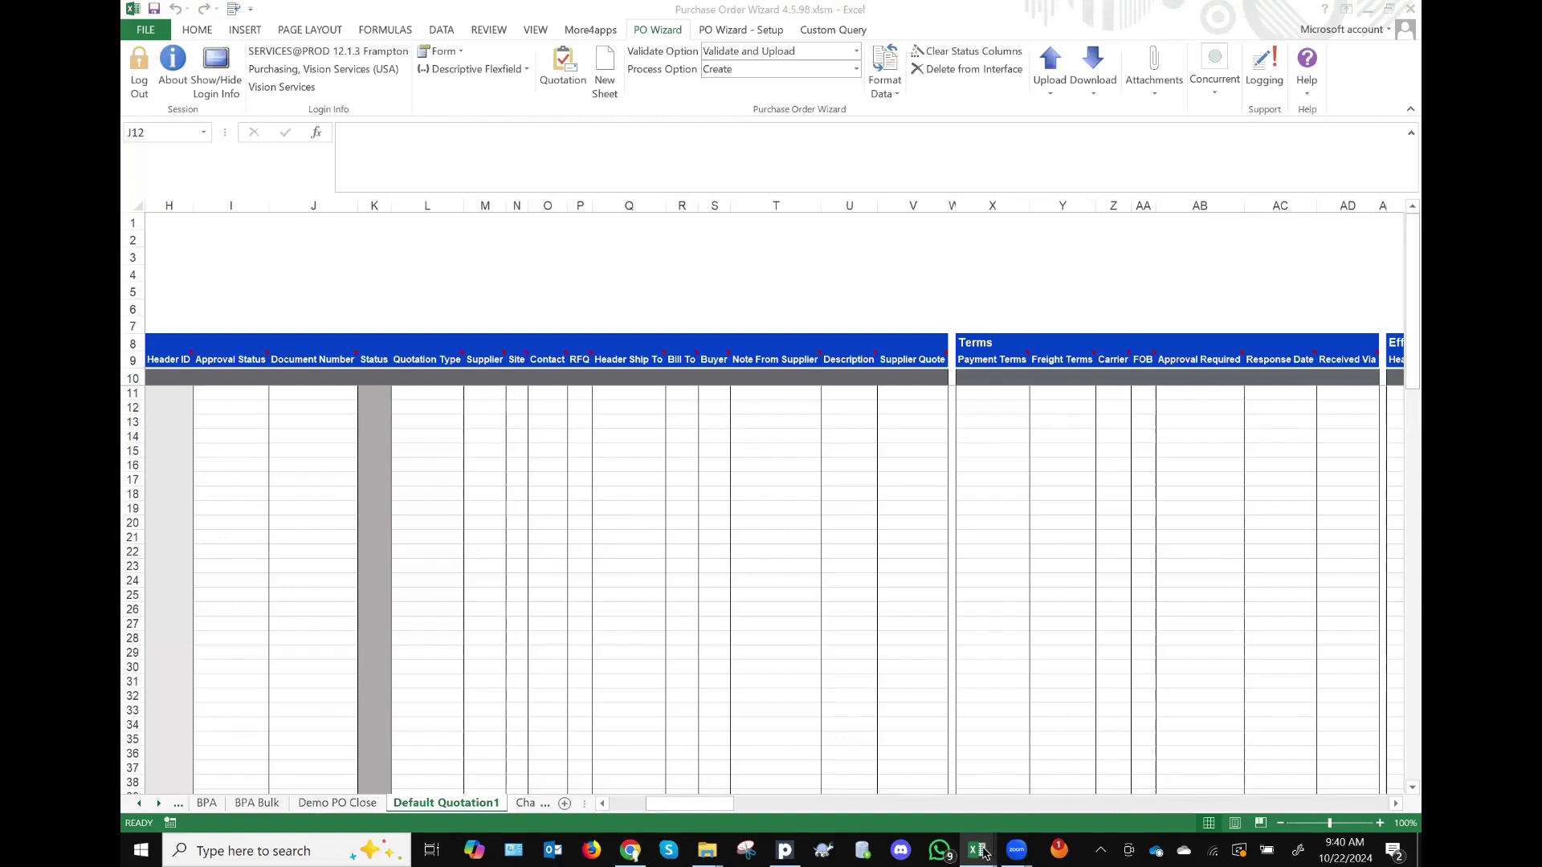
Step: Switch to the Requisition Wizard 9.2.11 workbook and review the Update Requisition1 sheet's line, sourcing, currency and Requisition Lines DFF columns
mouse_move(984, 853)
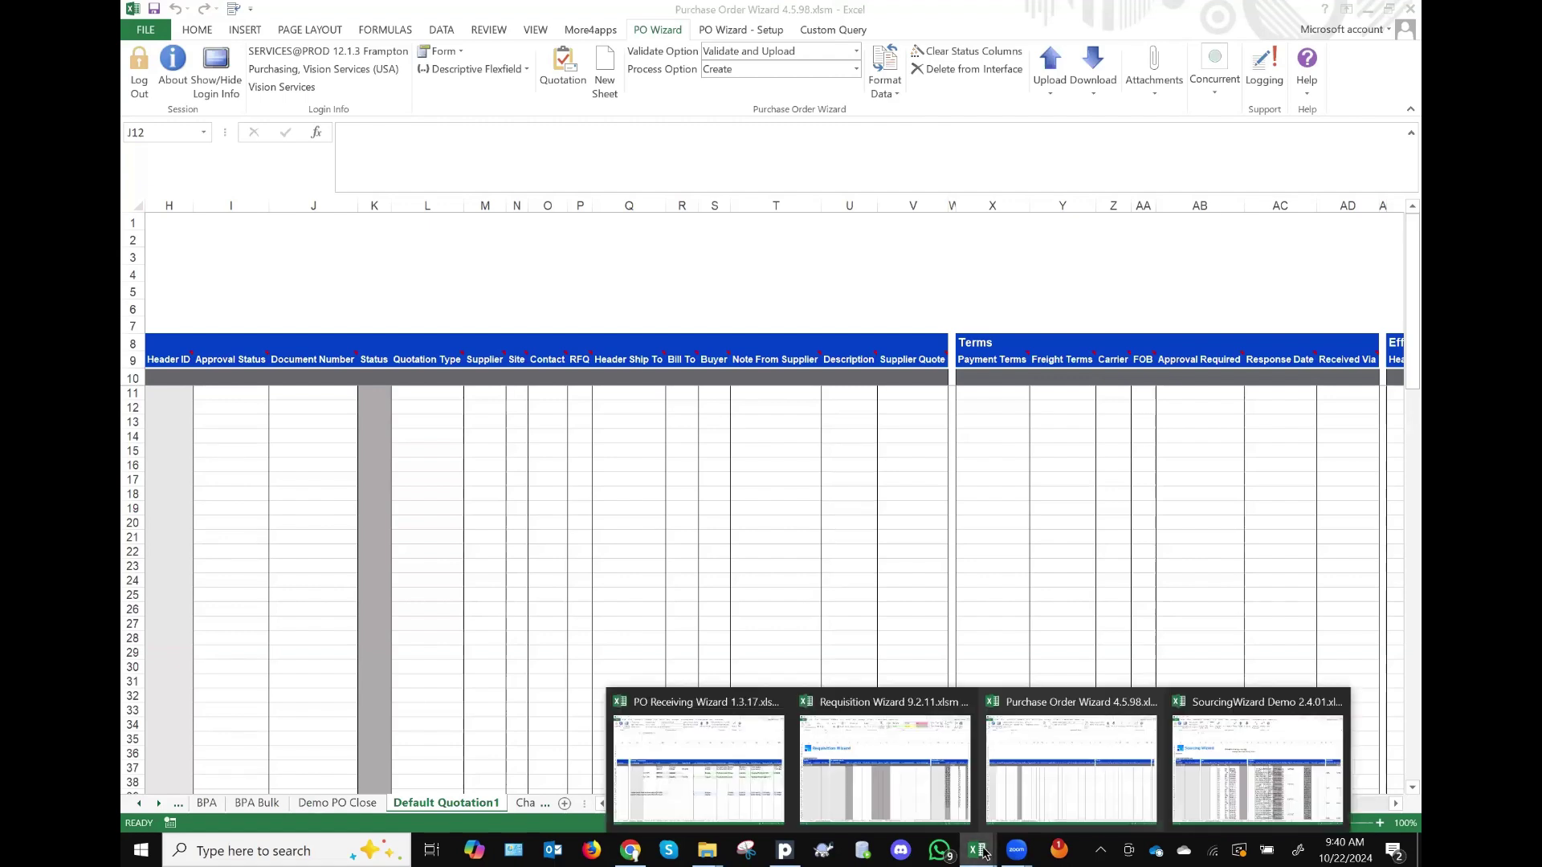
click(895, 743)
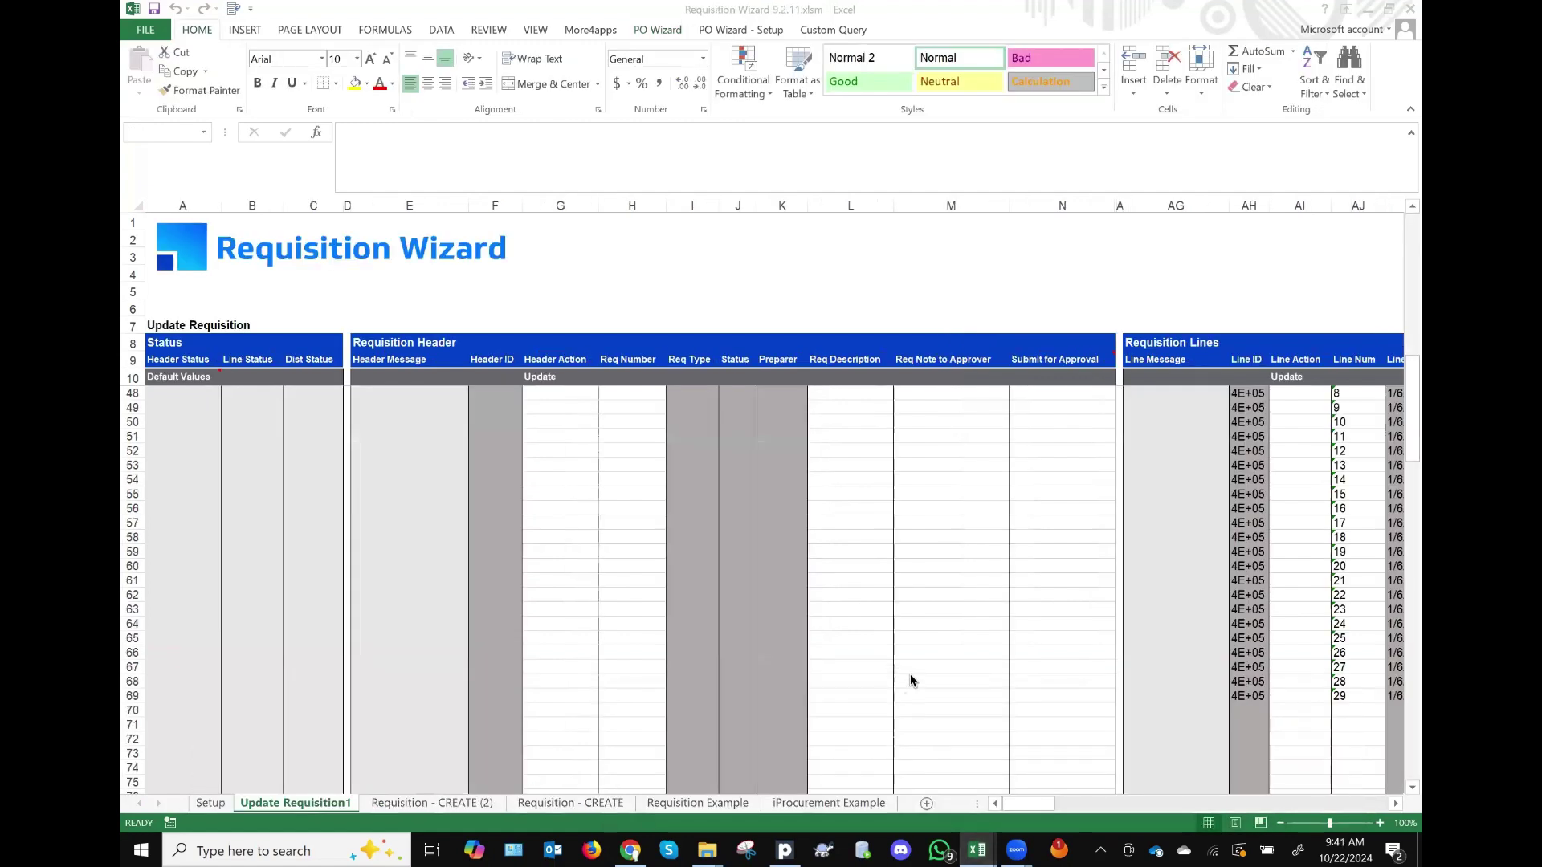
click(926, 611)
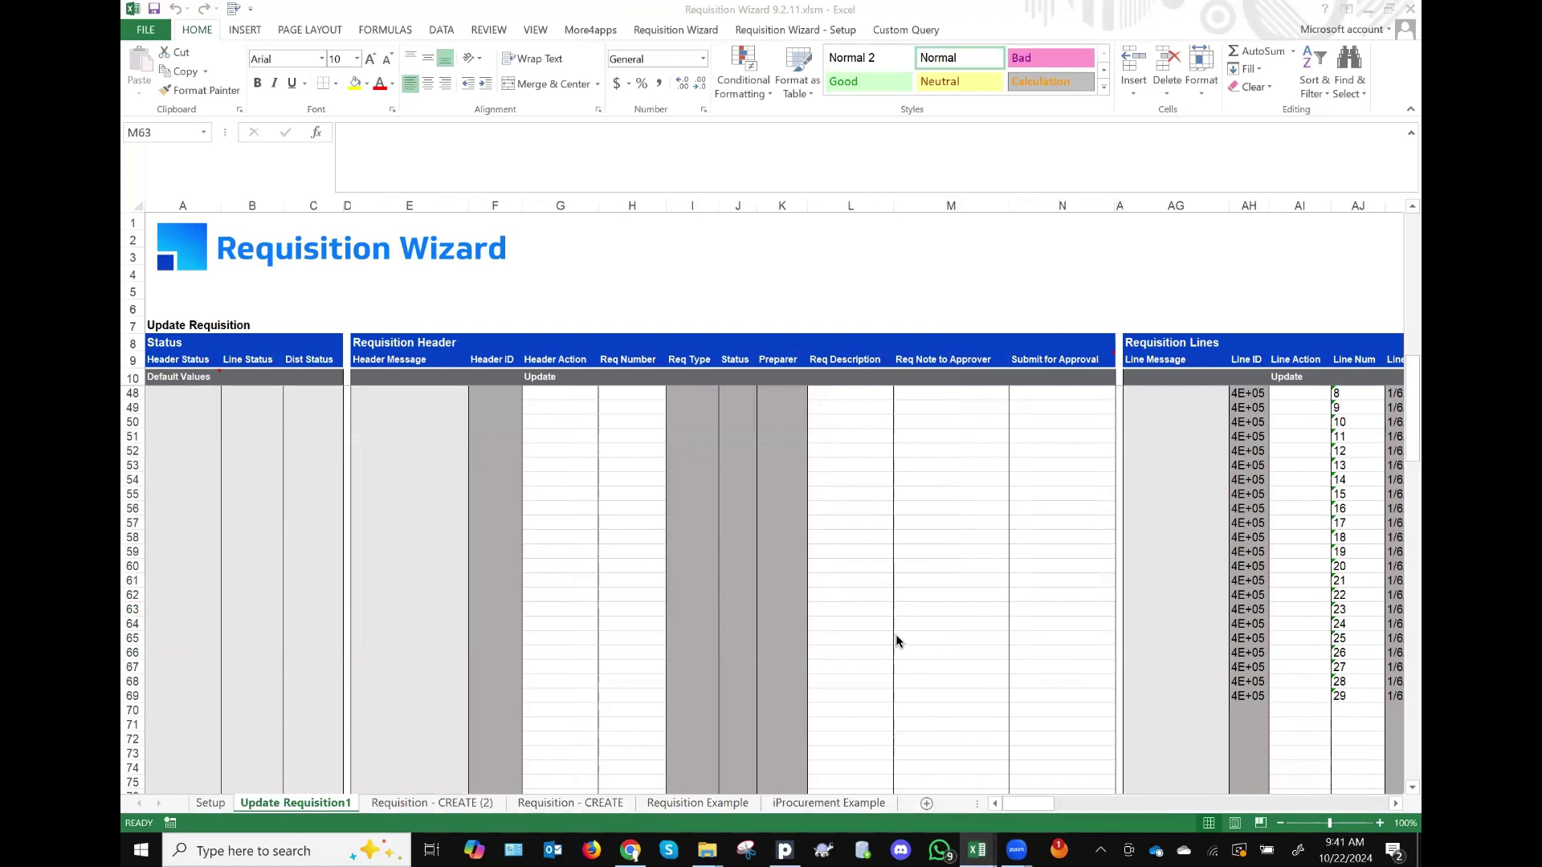
click(927, 405)
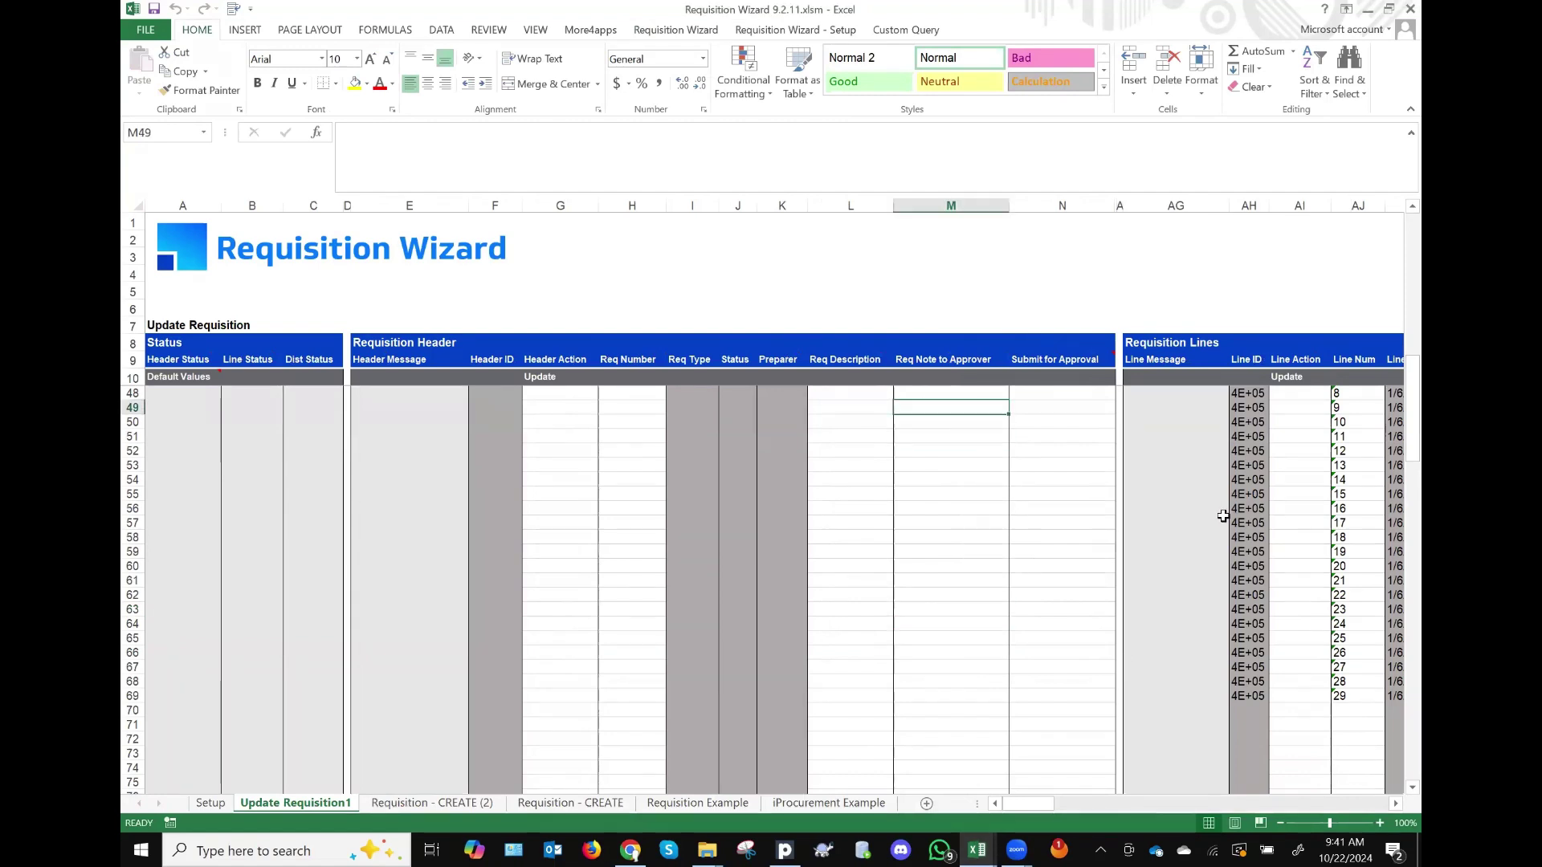
scroll(1223, 515, right, 15)
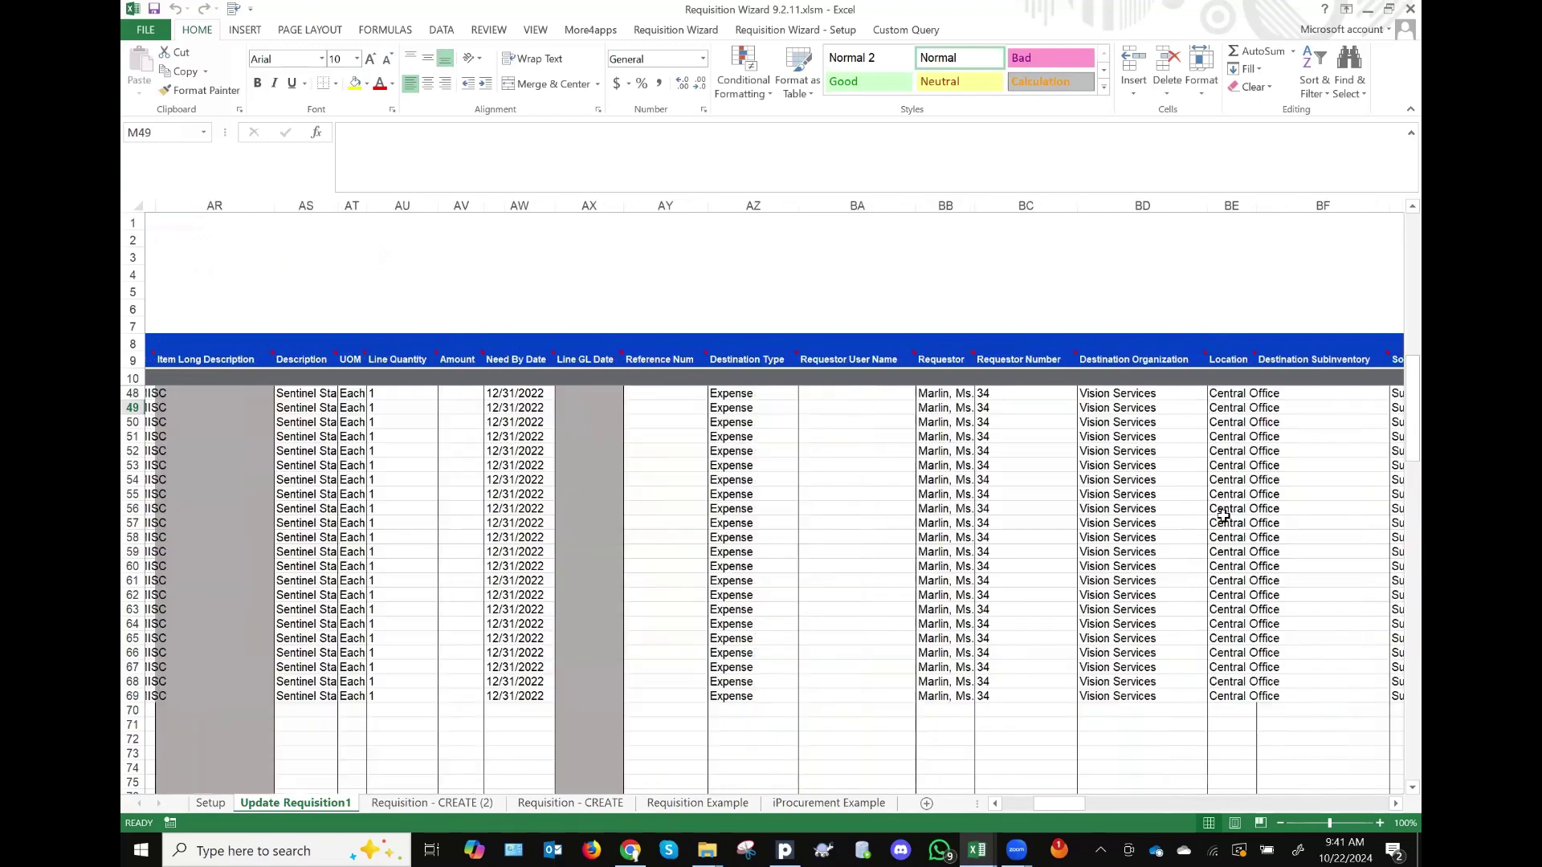
scroll(1223, 515, right, 10)
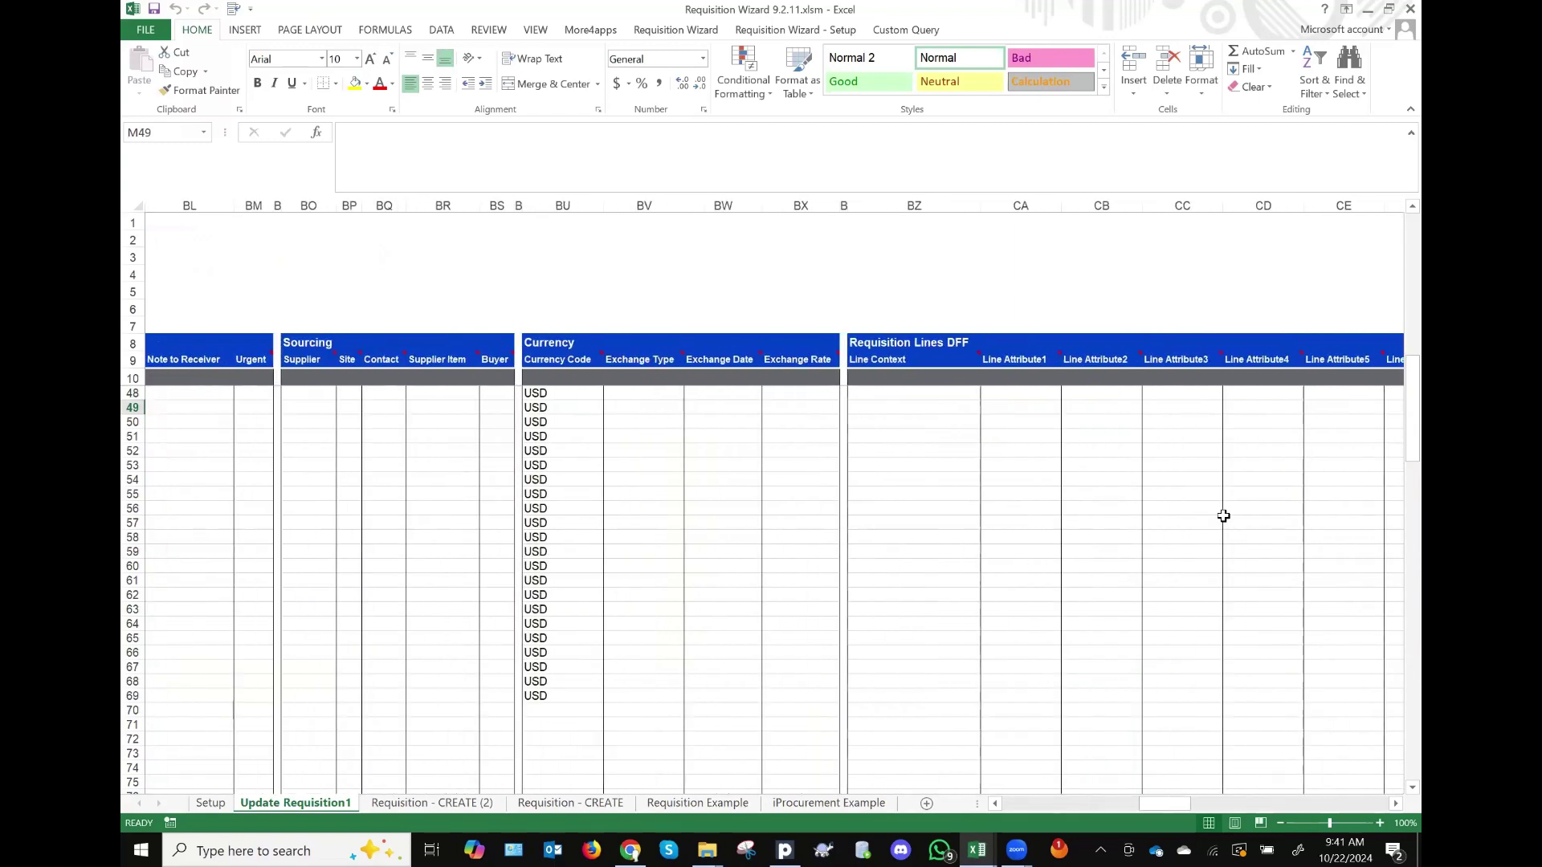
scroll(1223, 515, right, 4)
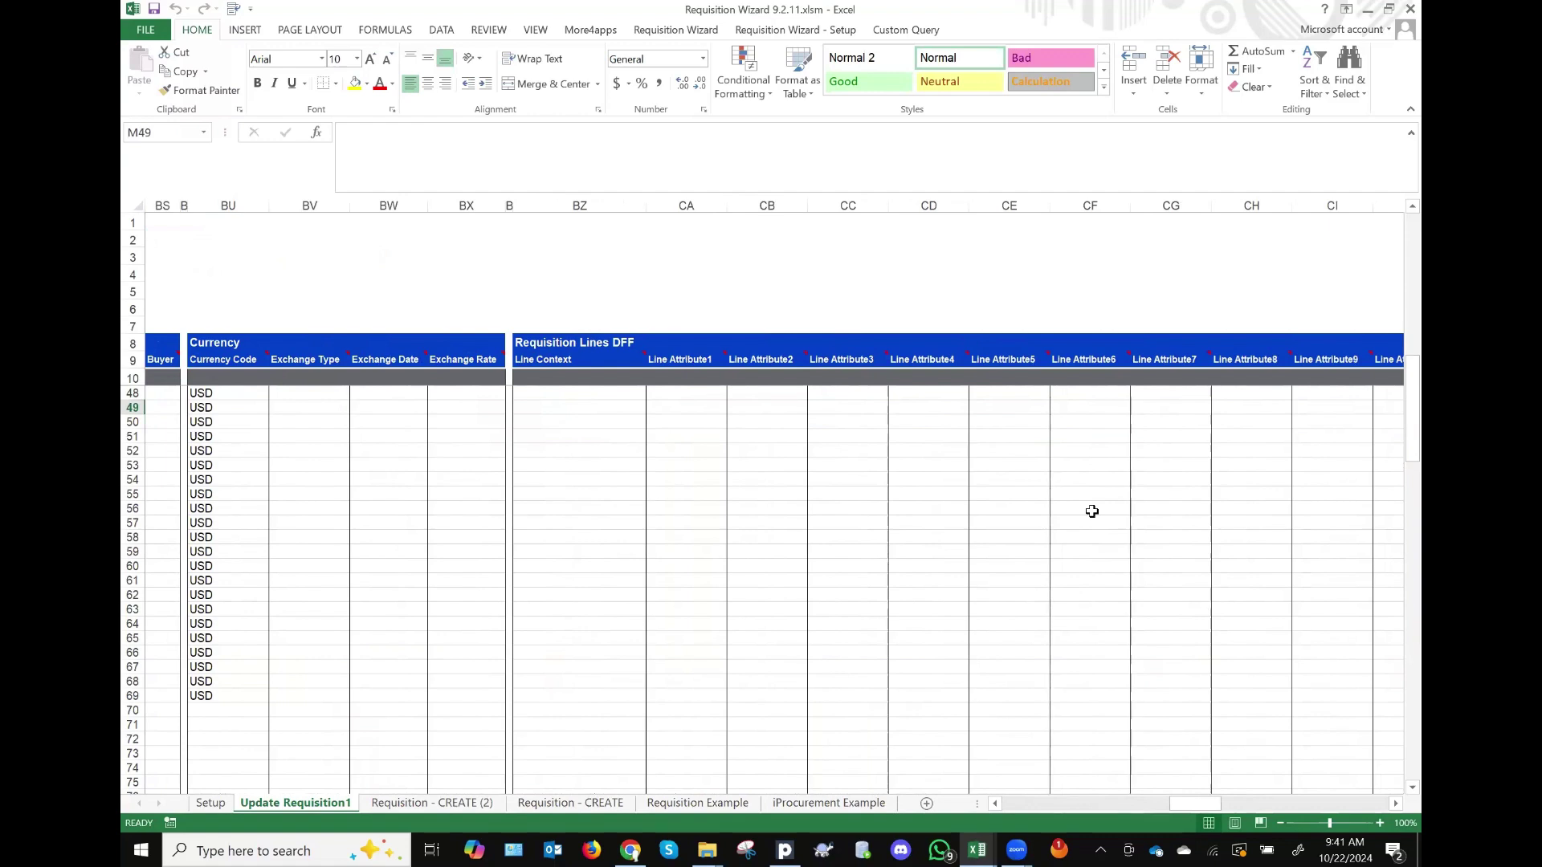
Step: Create a new Requisition Wizard template named "Org specific attr" in Requisition mode
click(760, 31)
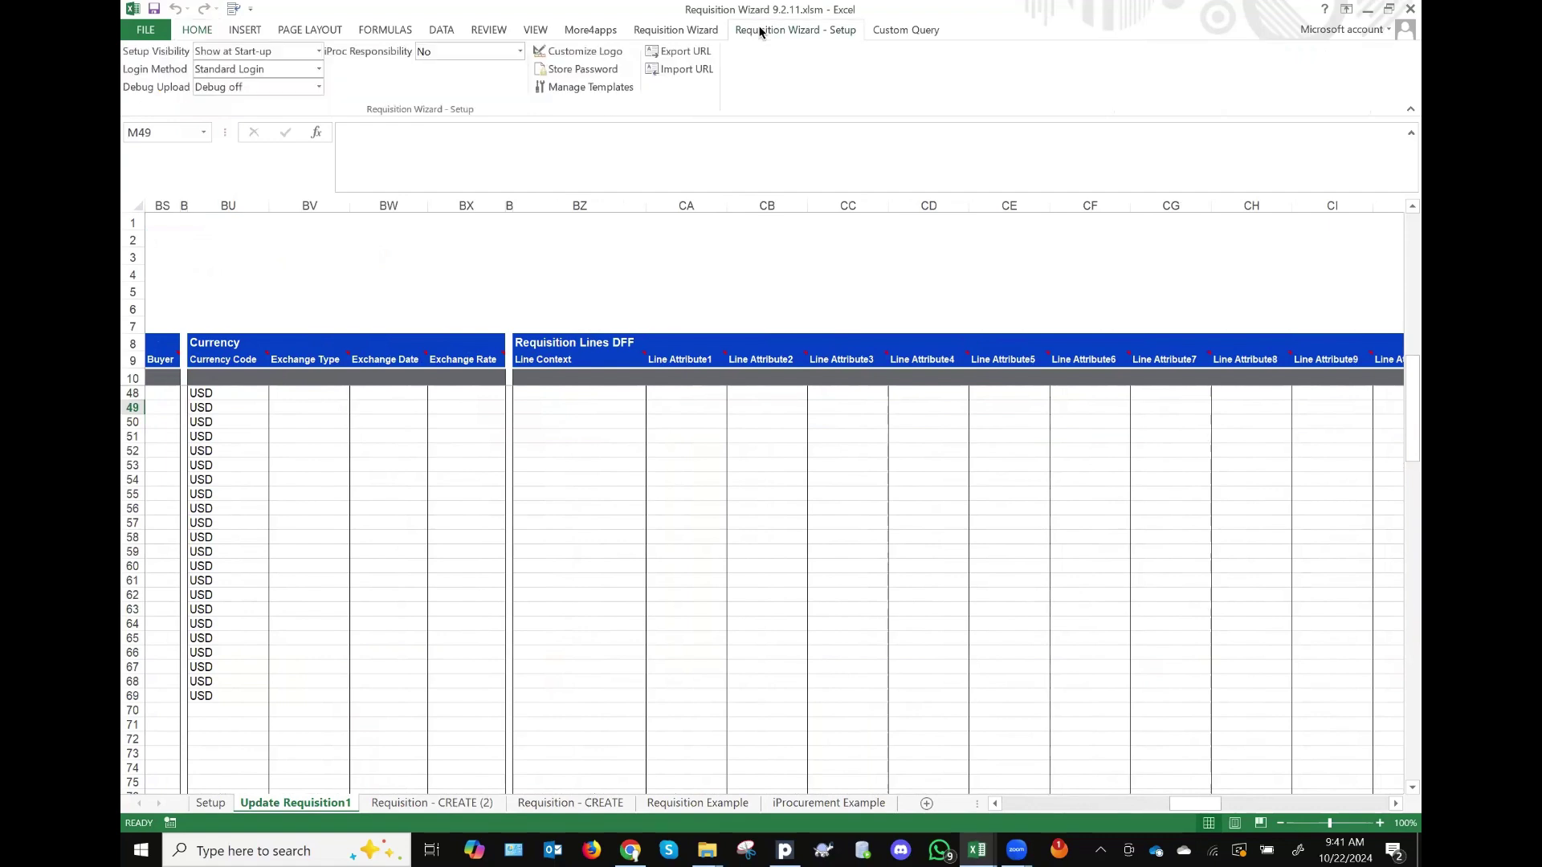
click(593, 87)
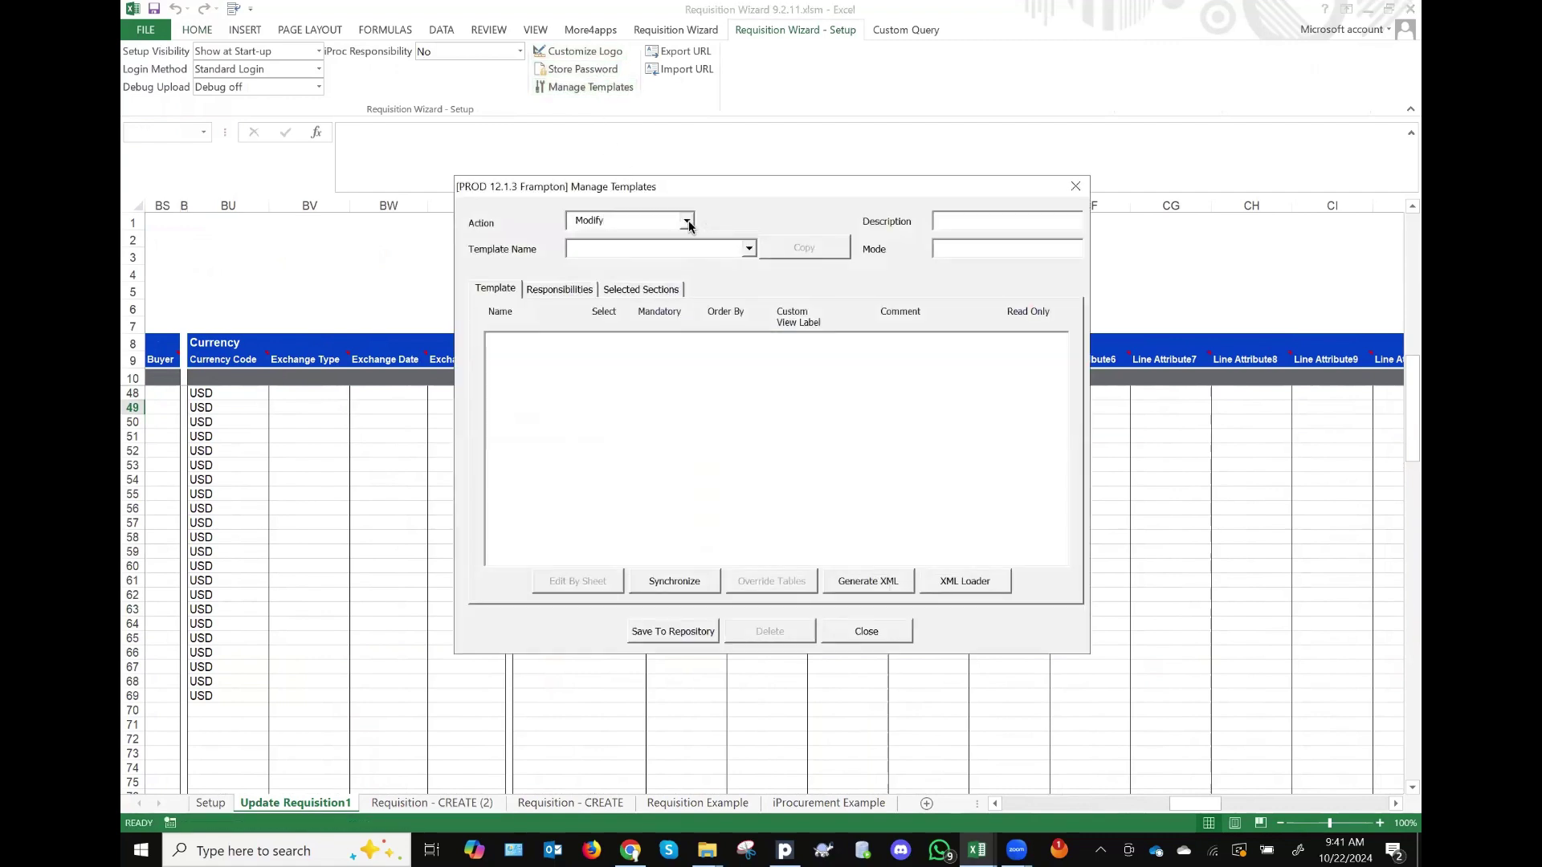
click(687, 221)
click(736, 240)
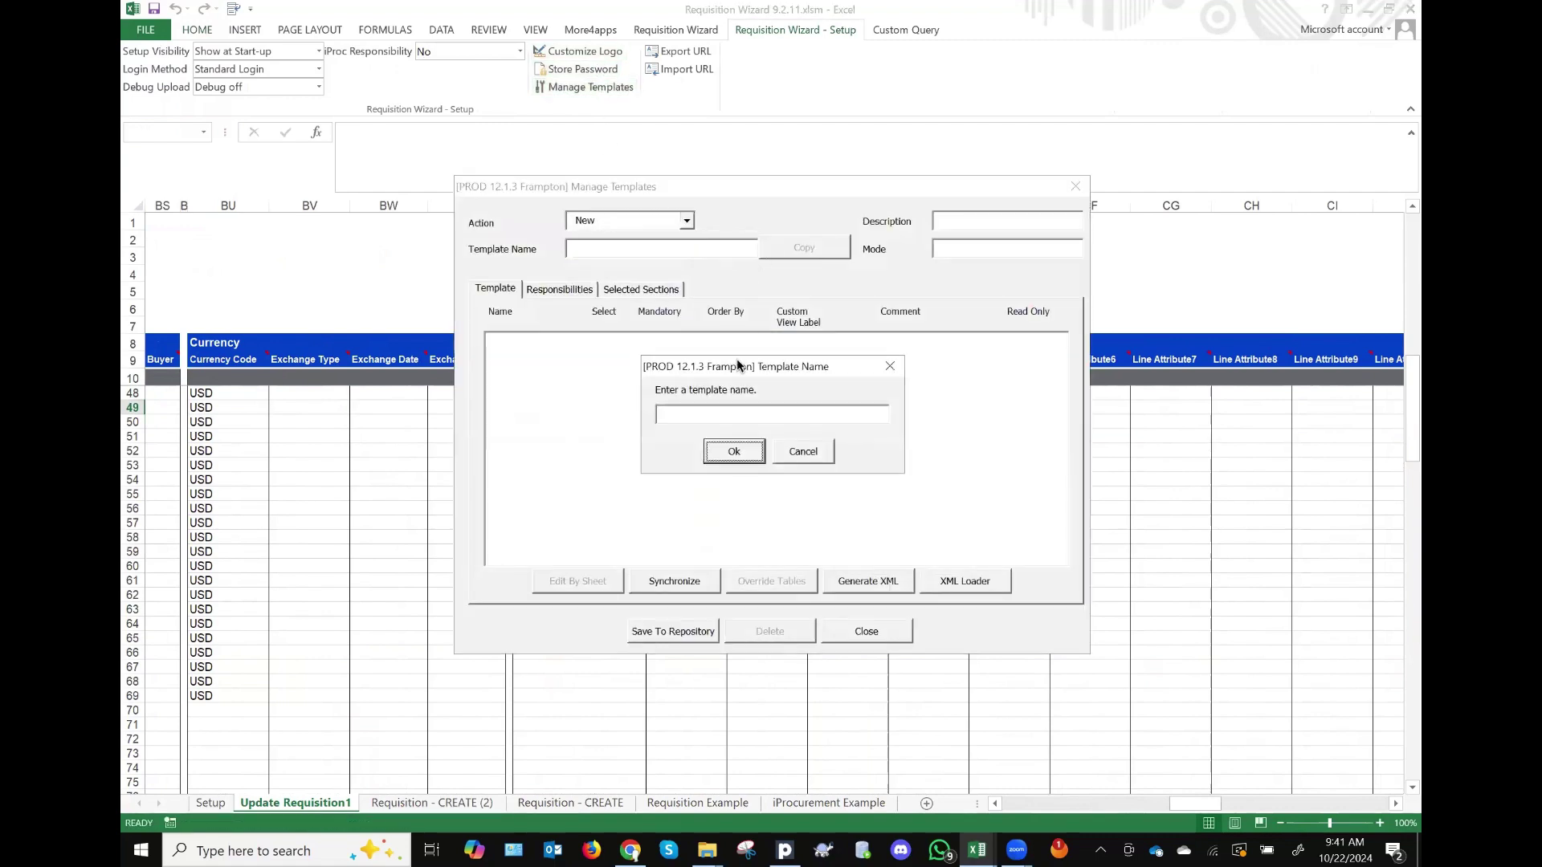
click(810, 416)
text(Org specific attr)
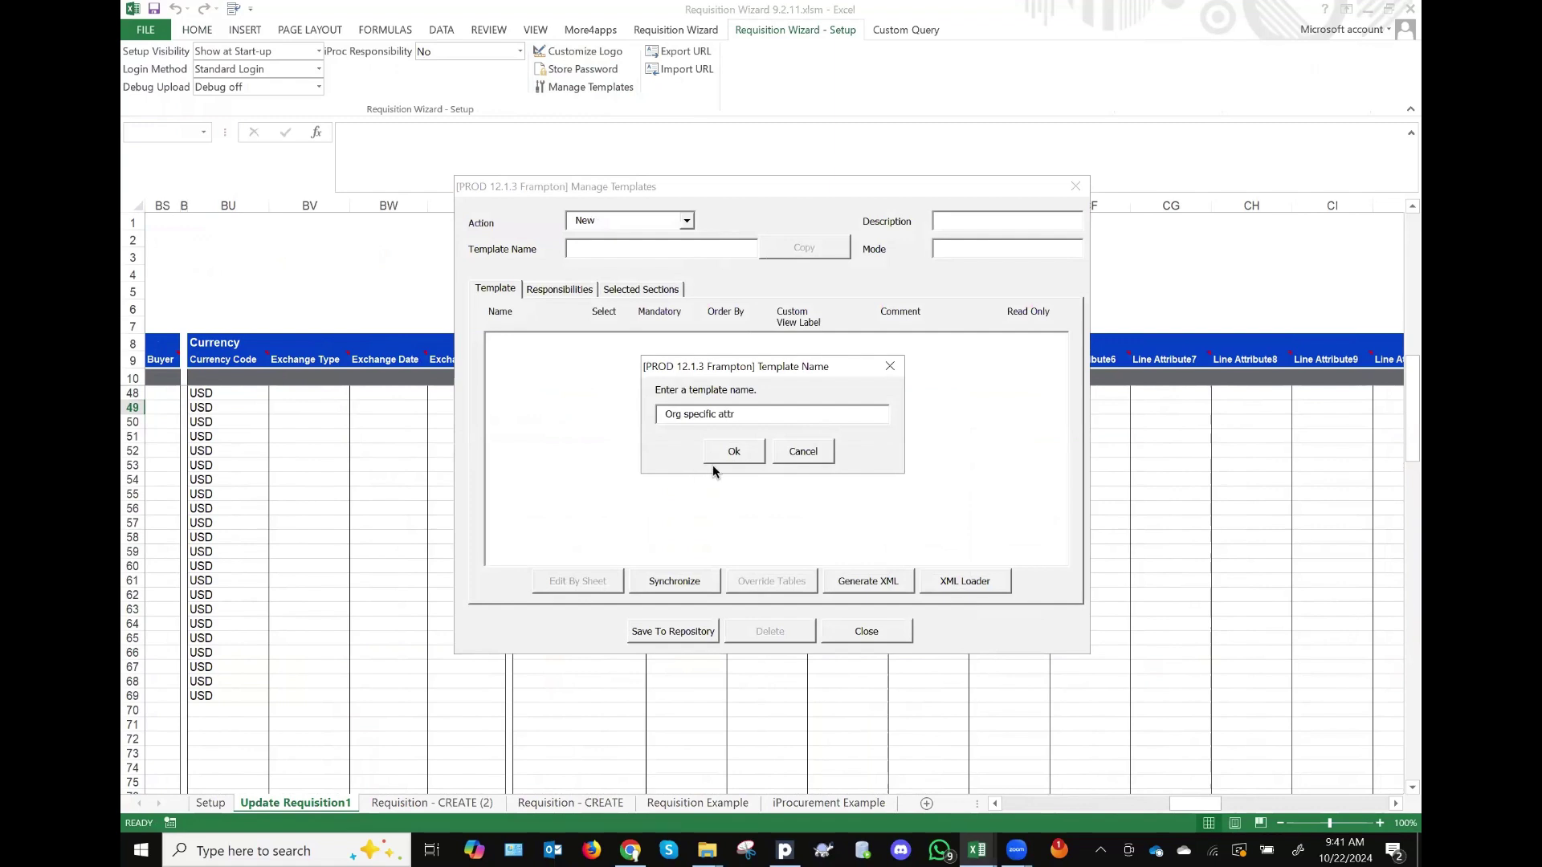
click(736, 455)
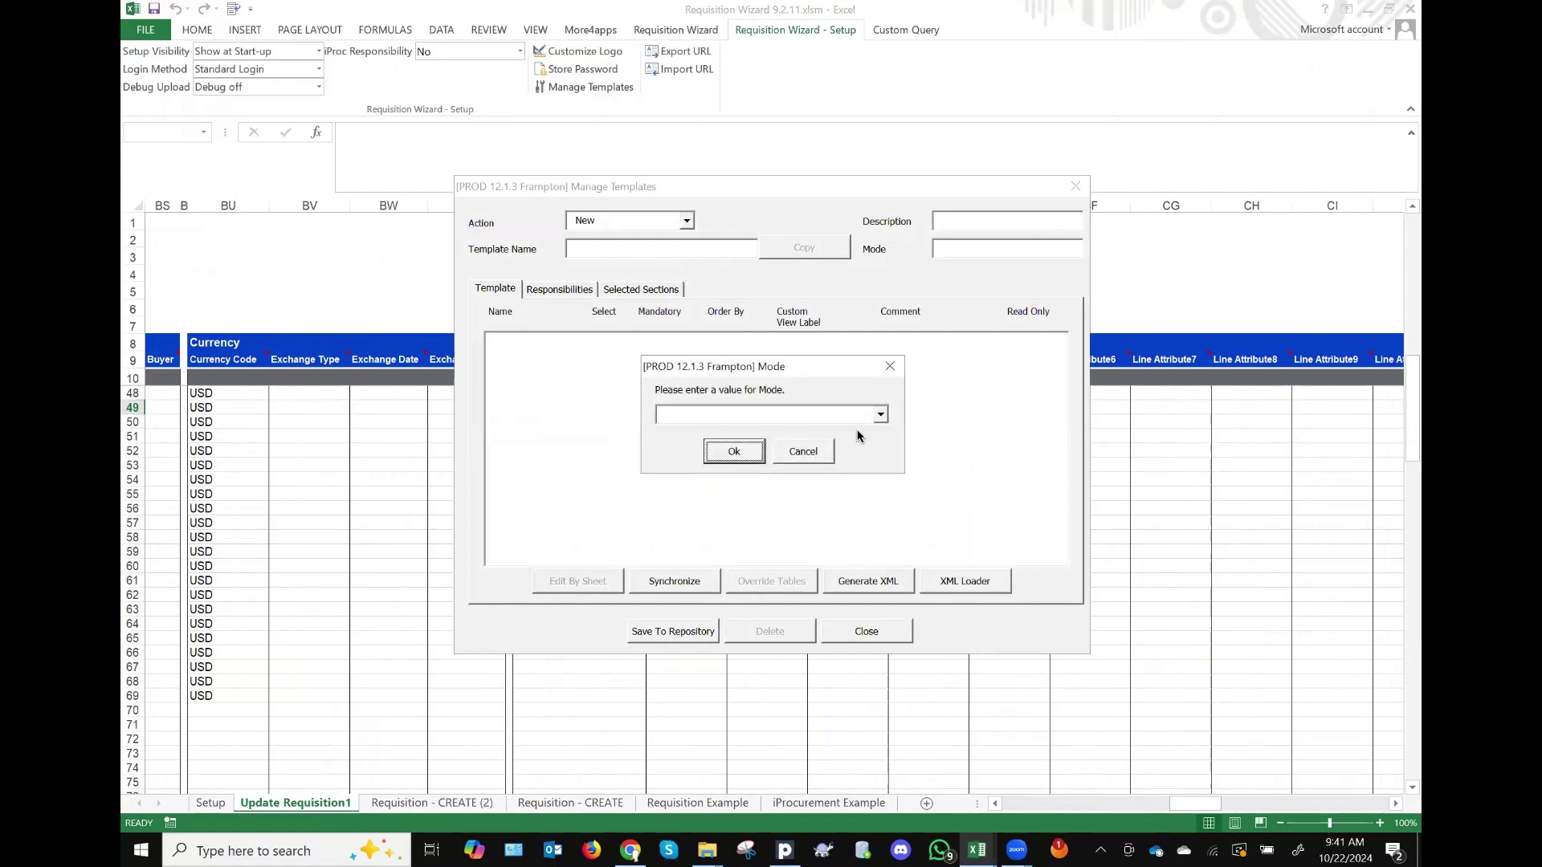
click(762, 416)
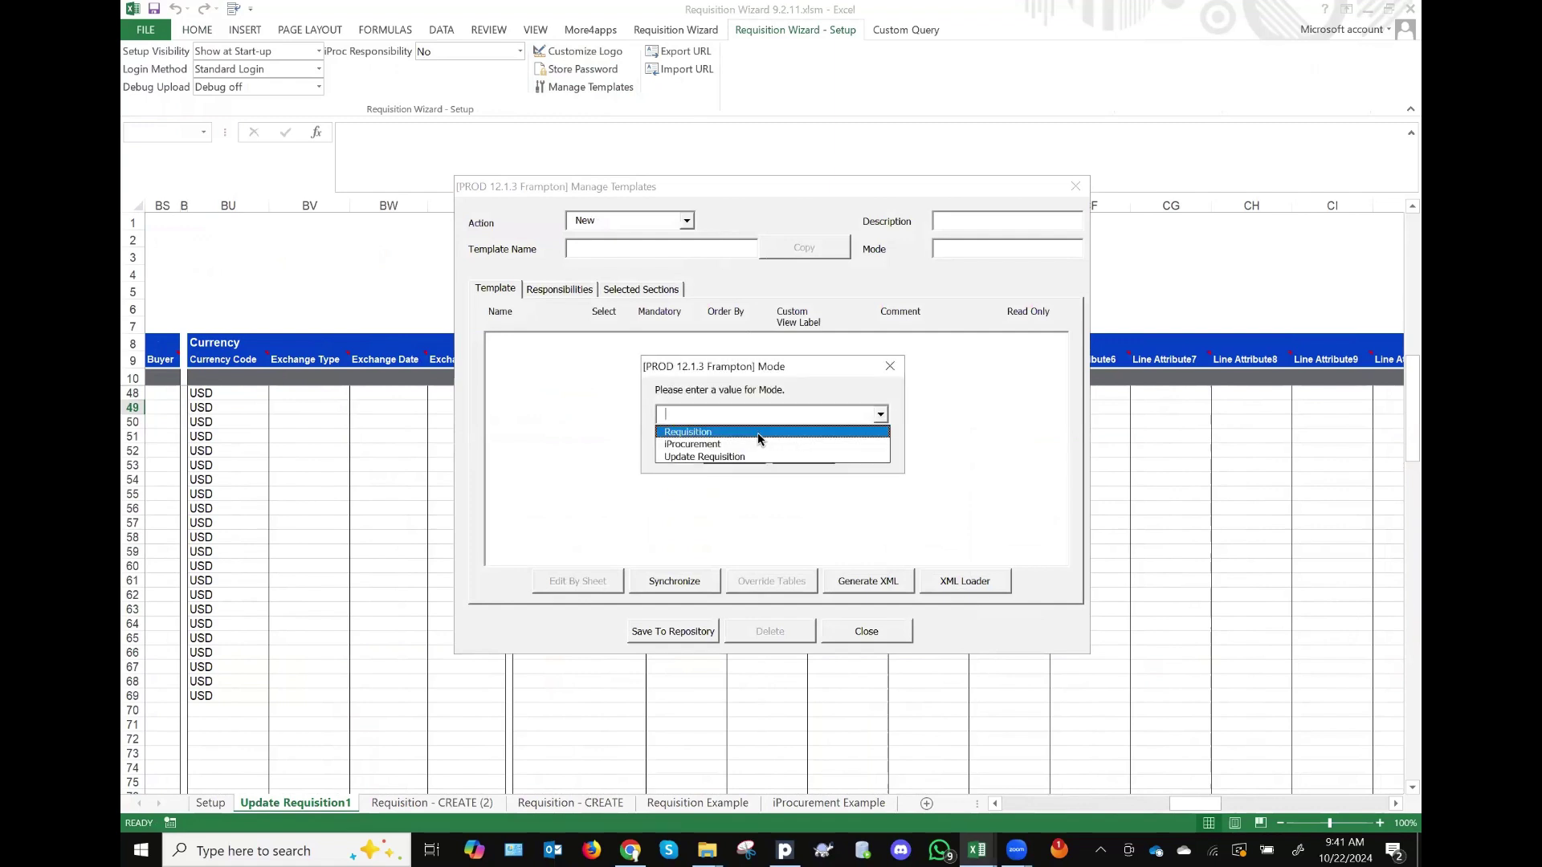
click(759, 434)
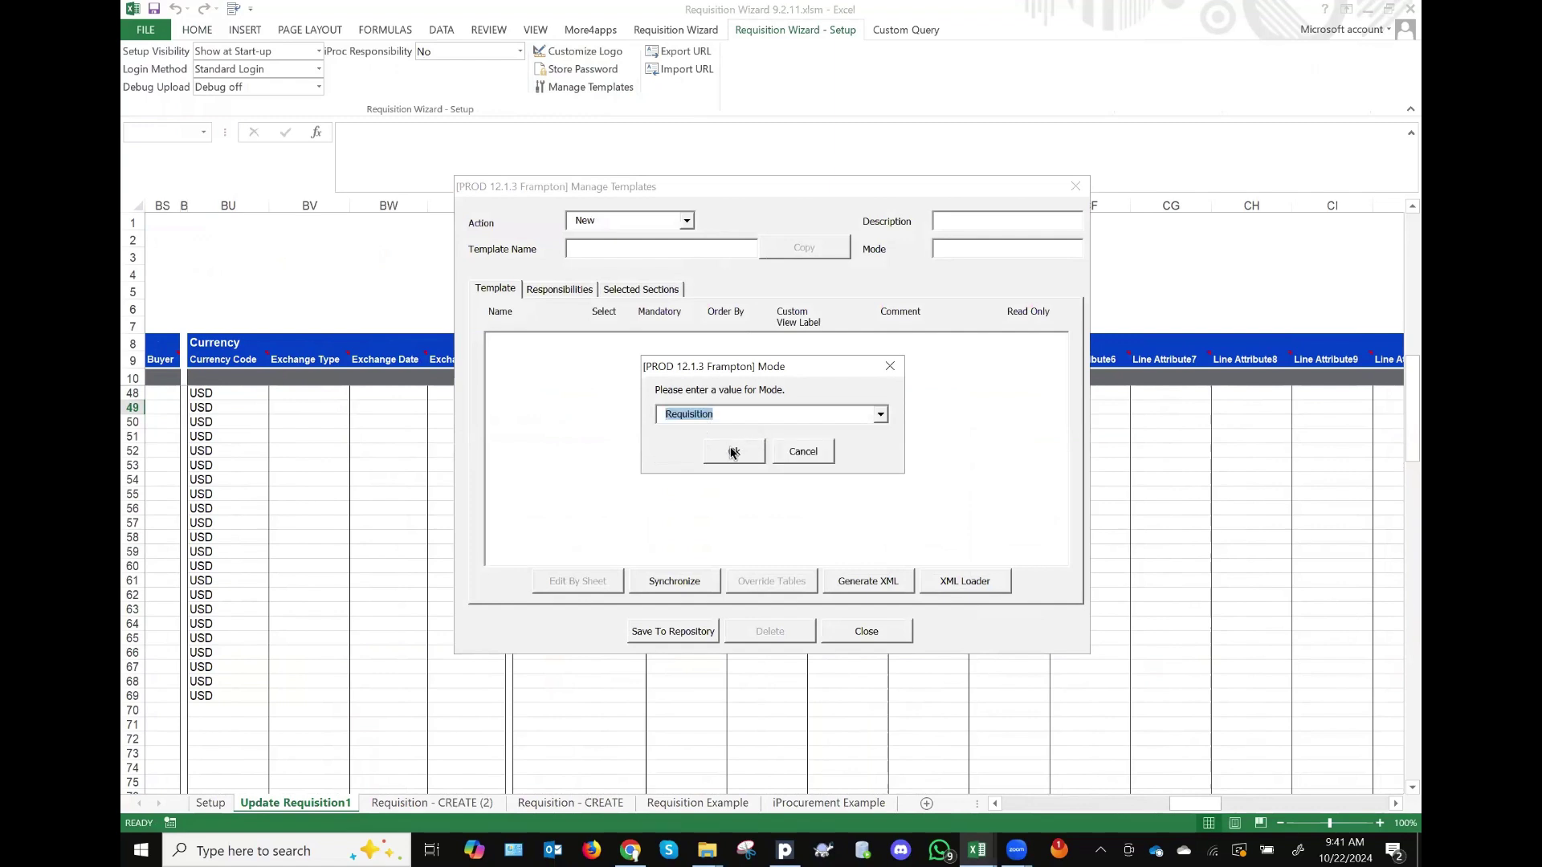
click(733, 452)
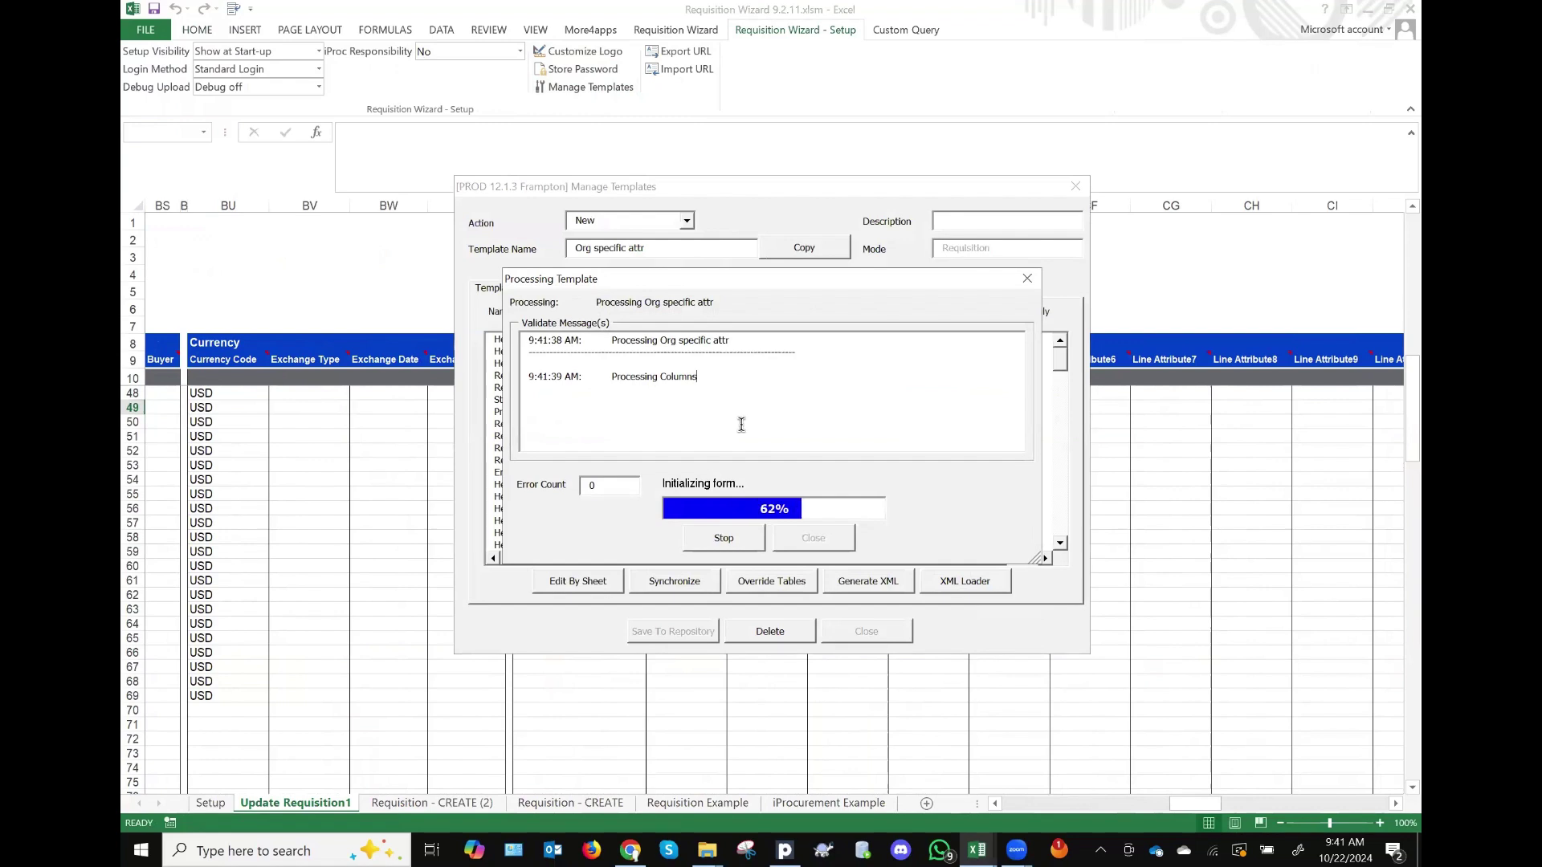
Step: Save the new template to the repository and open its column settings for editing in a worksheet
click(580, 584)
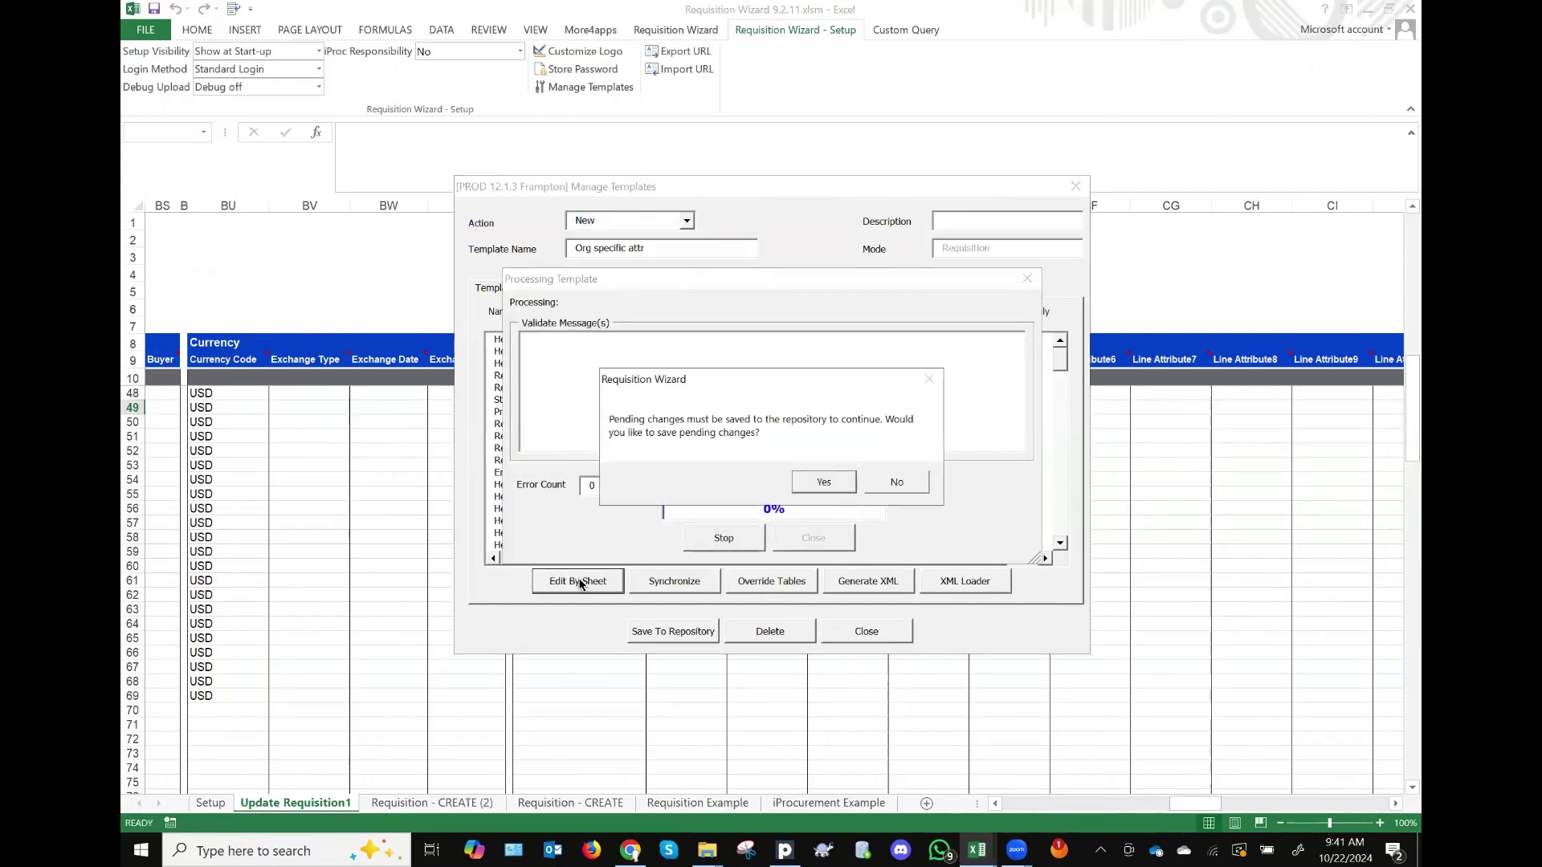
click(822, 483)
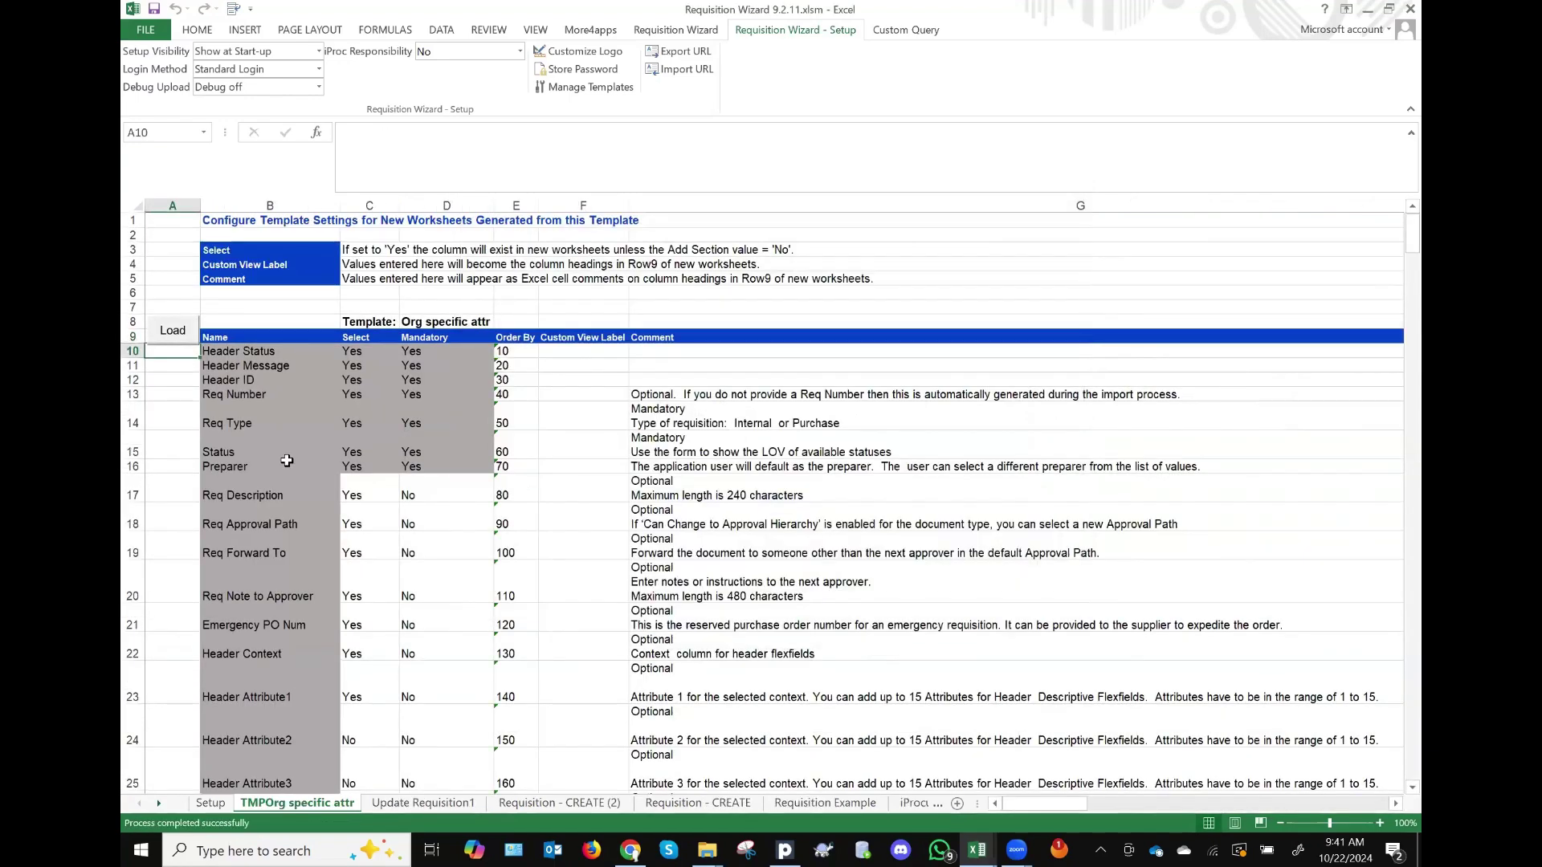
scroll(482, 576, down, 3)
scroll(481, 576, up, 3)
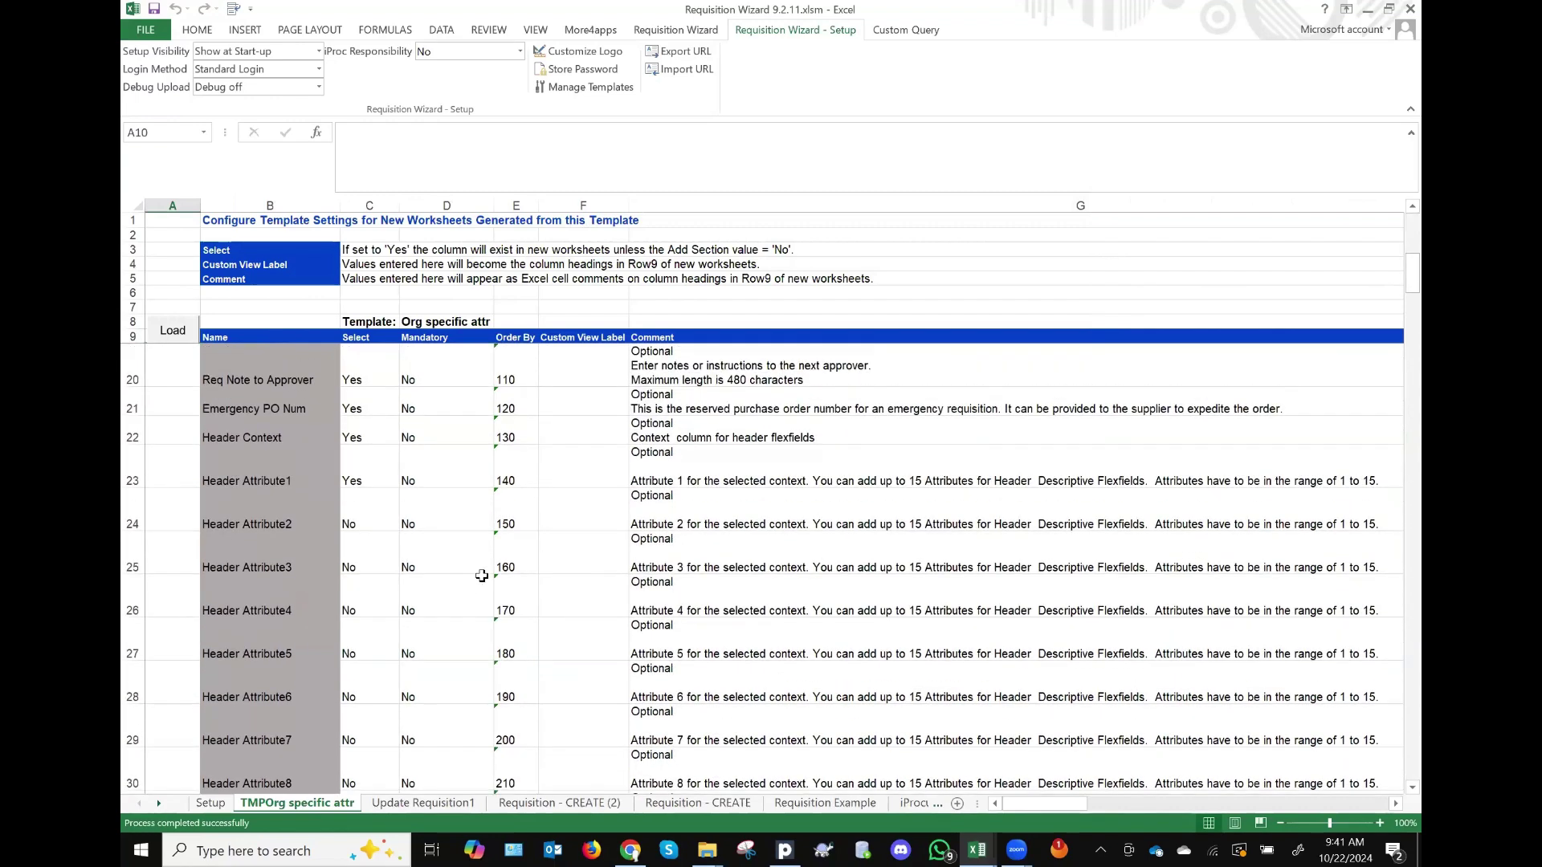
Step: Enter "Description of the" as the Custom View Label for Line Attribute1 in the template settings
scroll(515, 645, down, 6)
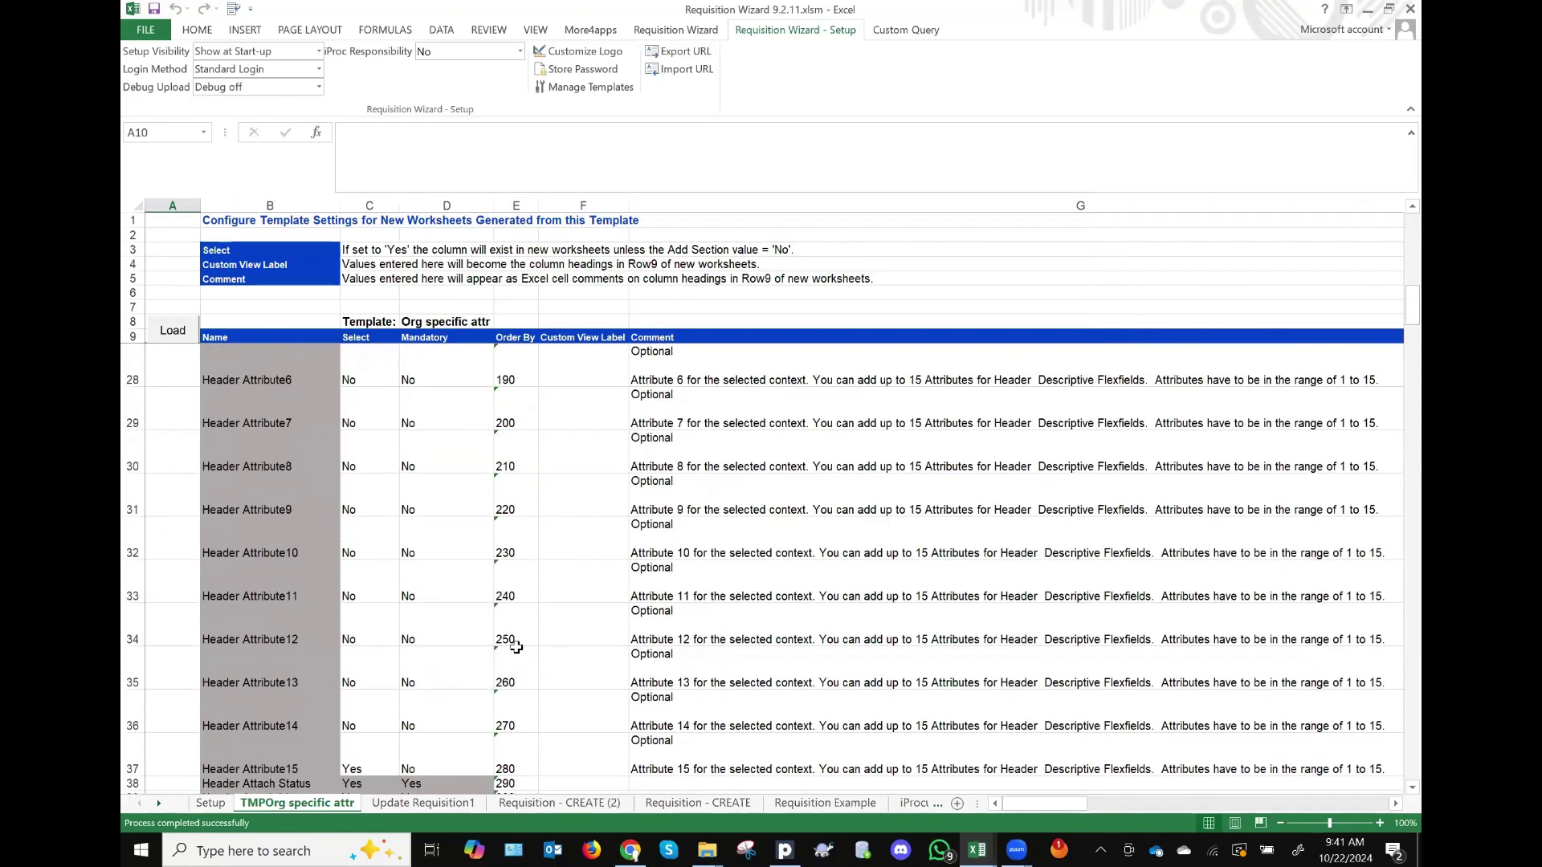
scroll(514, 646, down, 7)
scroll(516, 647, down, 14)
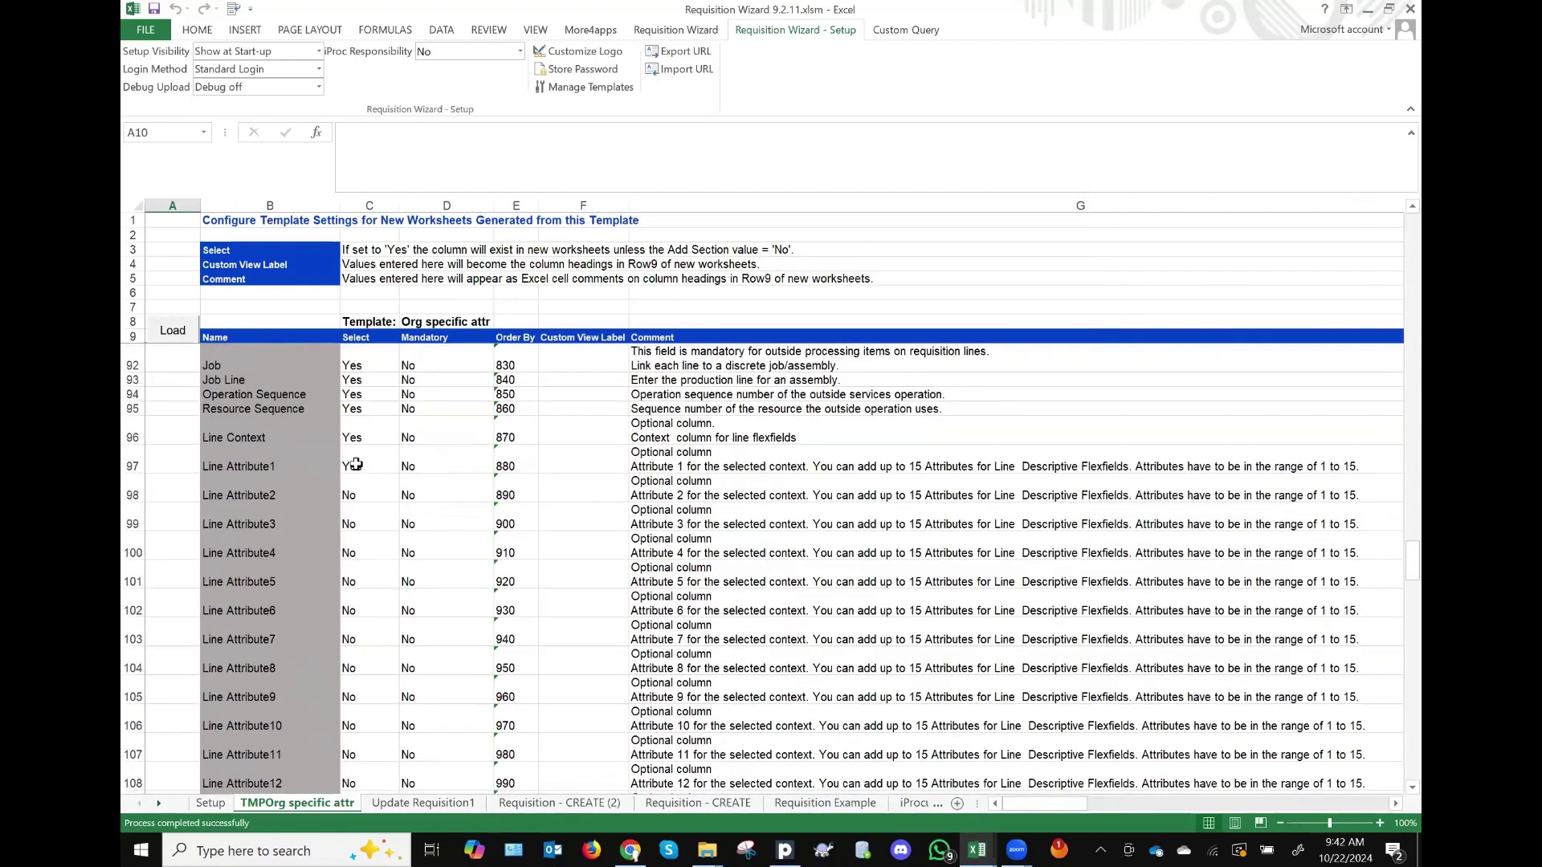
click(356, 464)
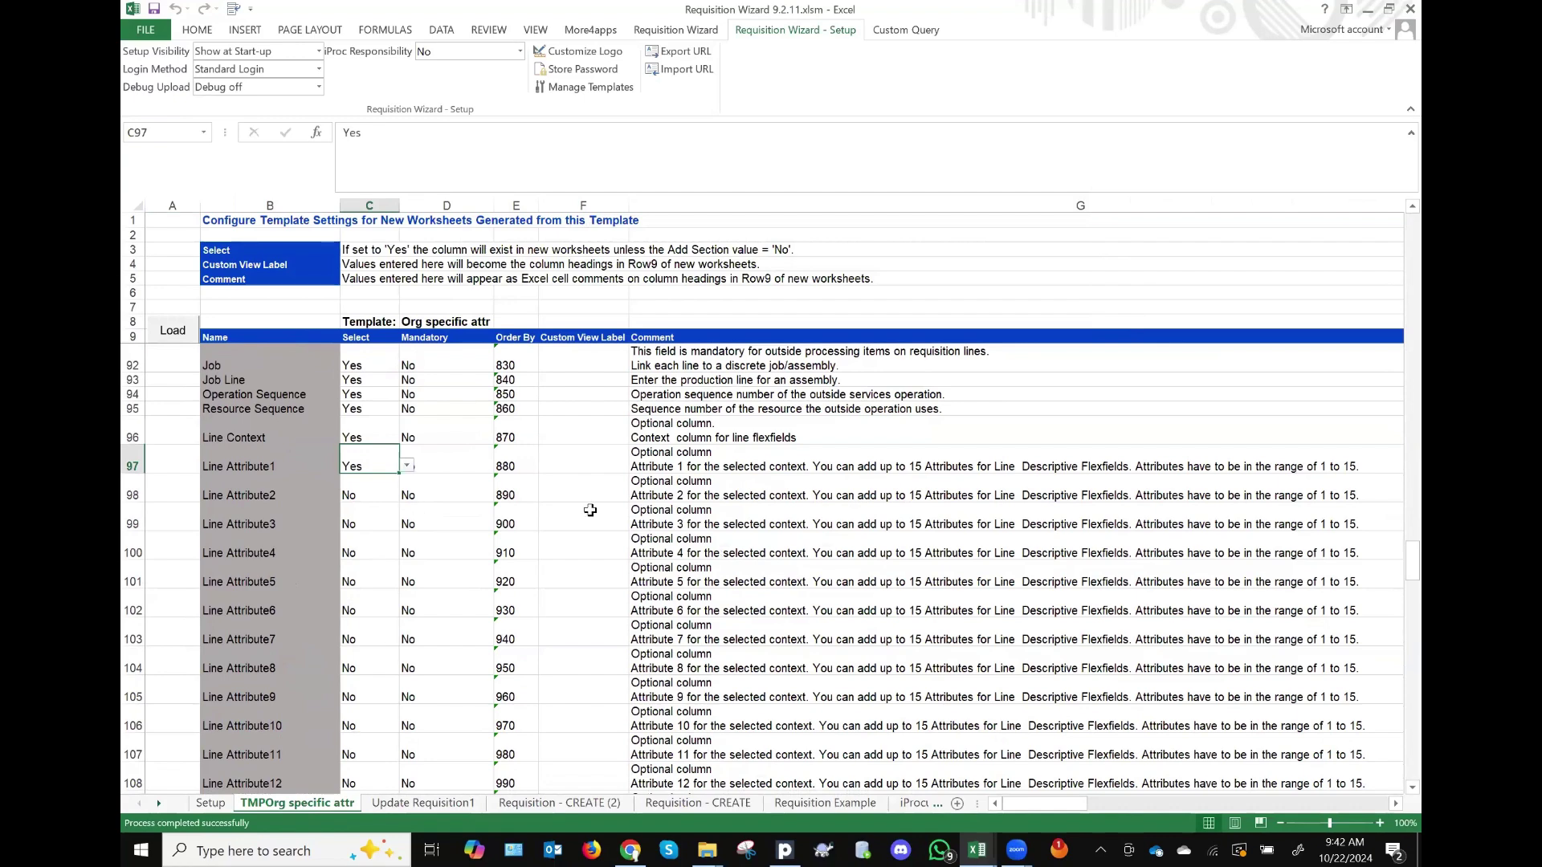
click(594, 342)
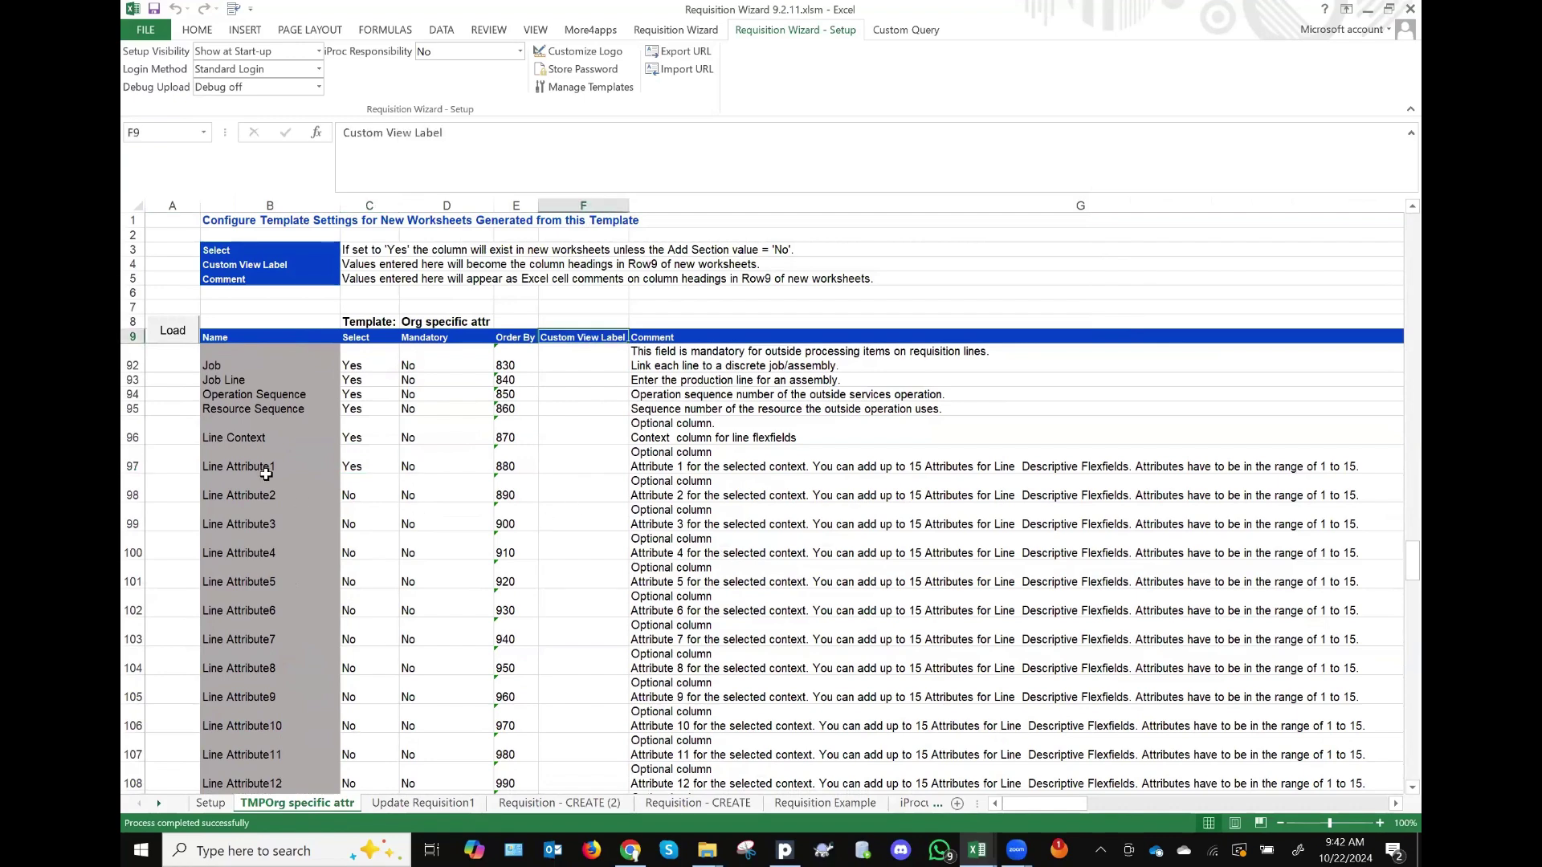
click(588, 462)
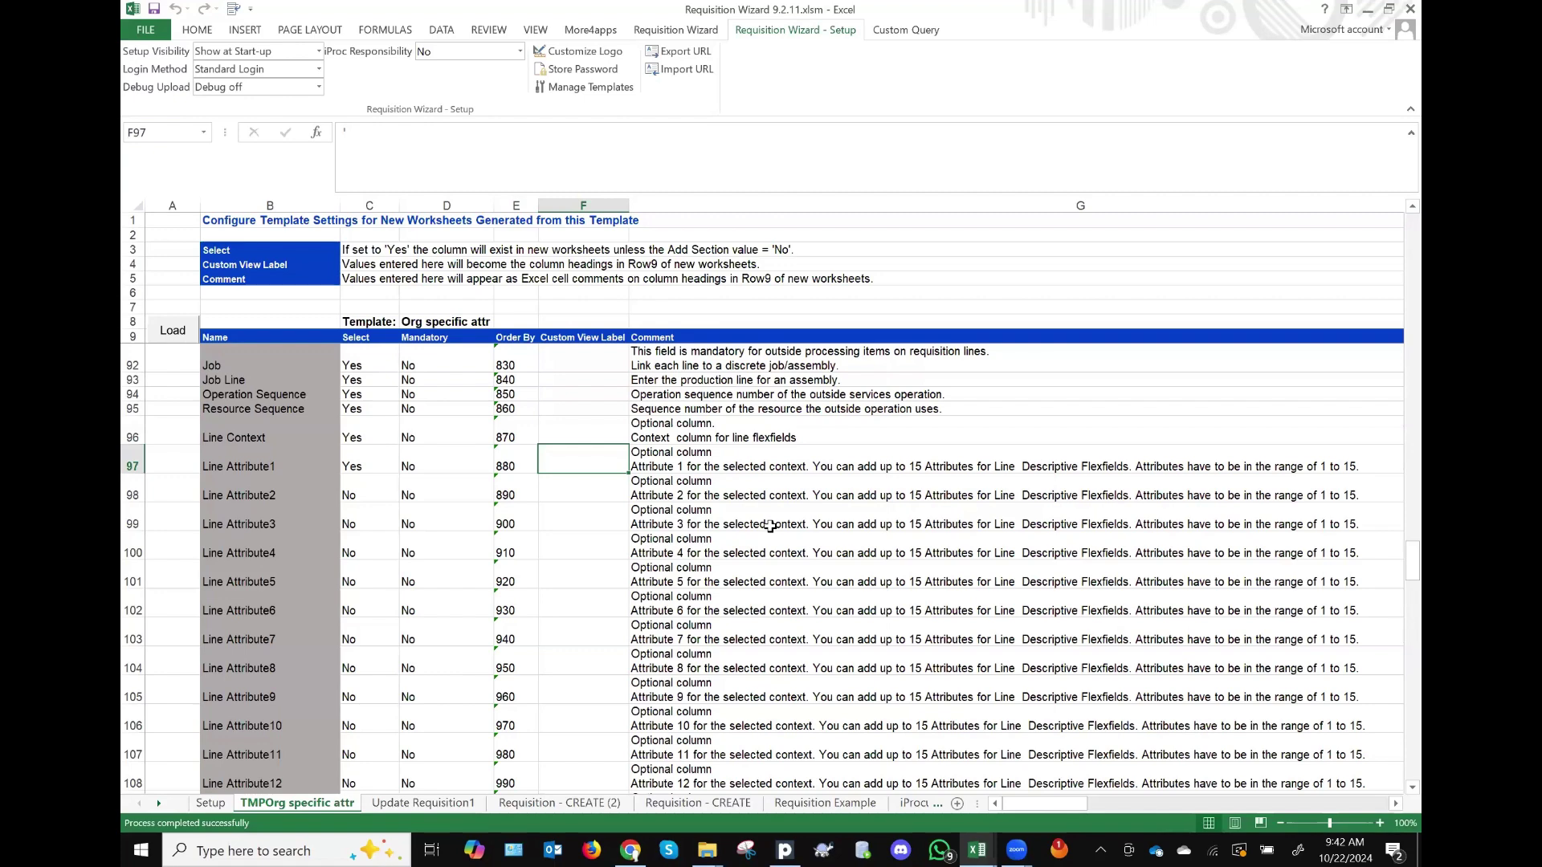
text(Description of th)
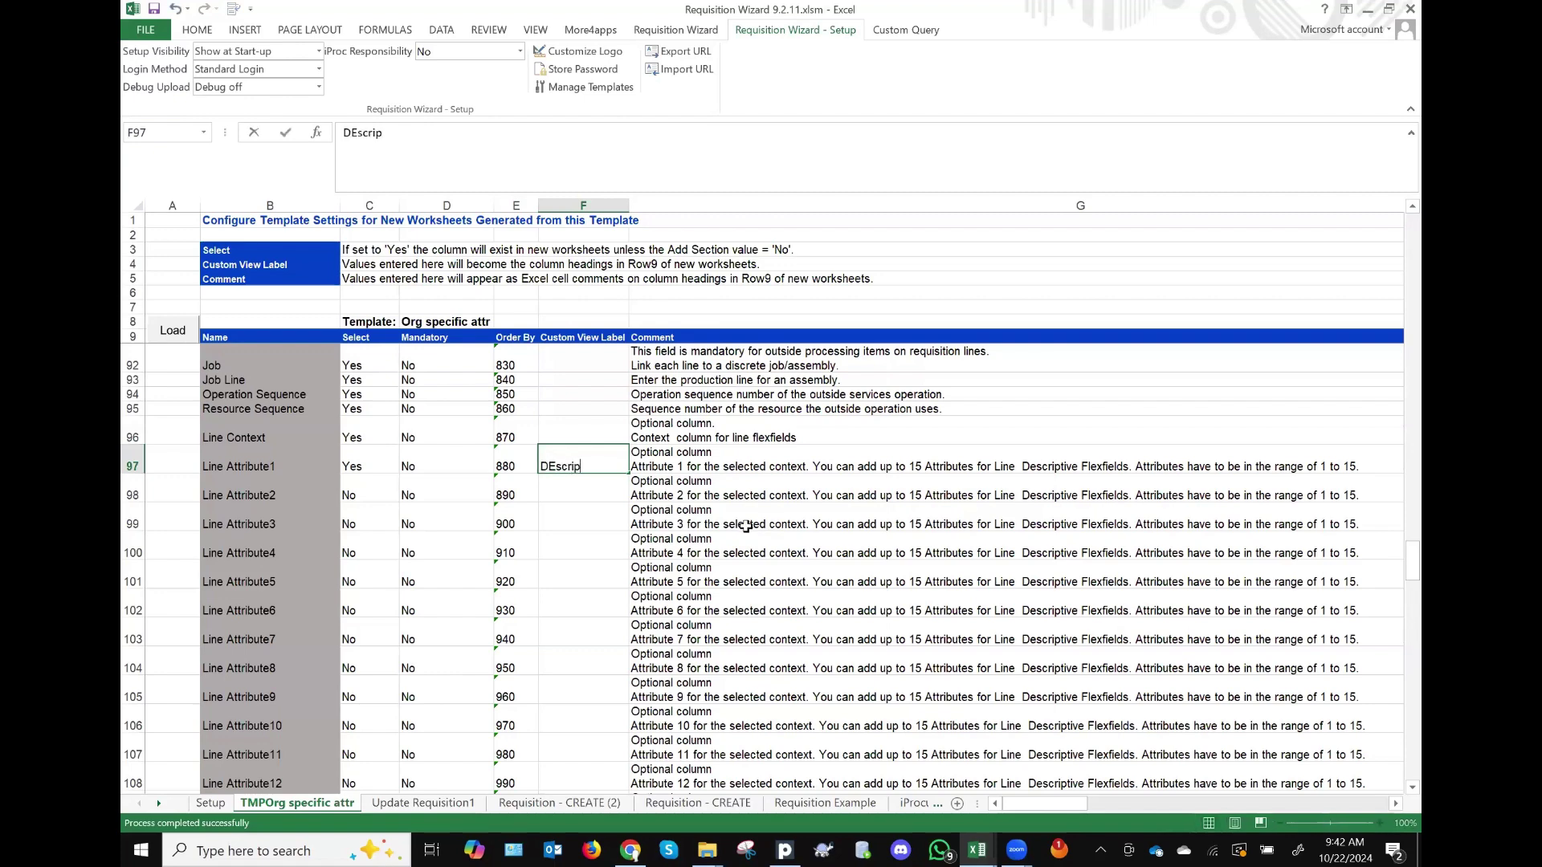
text(e)
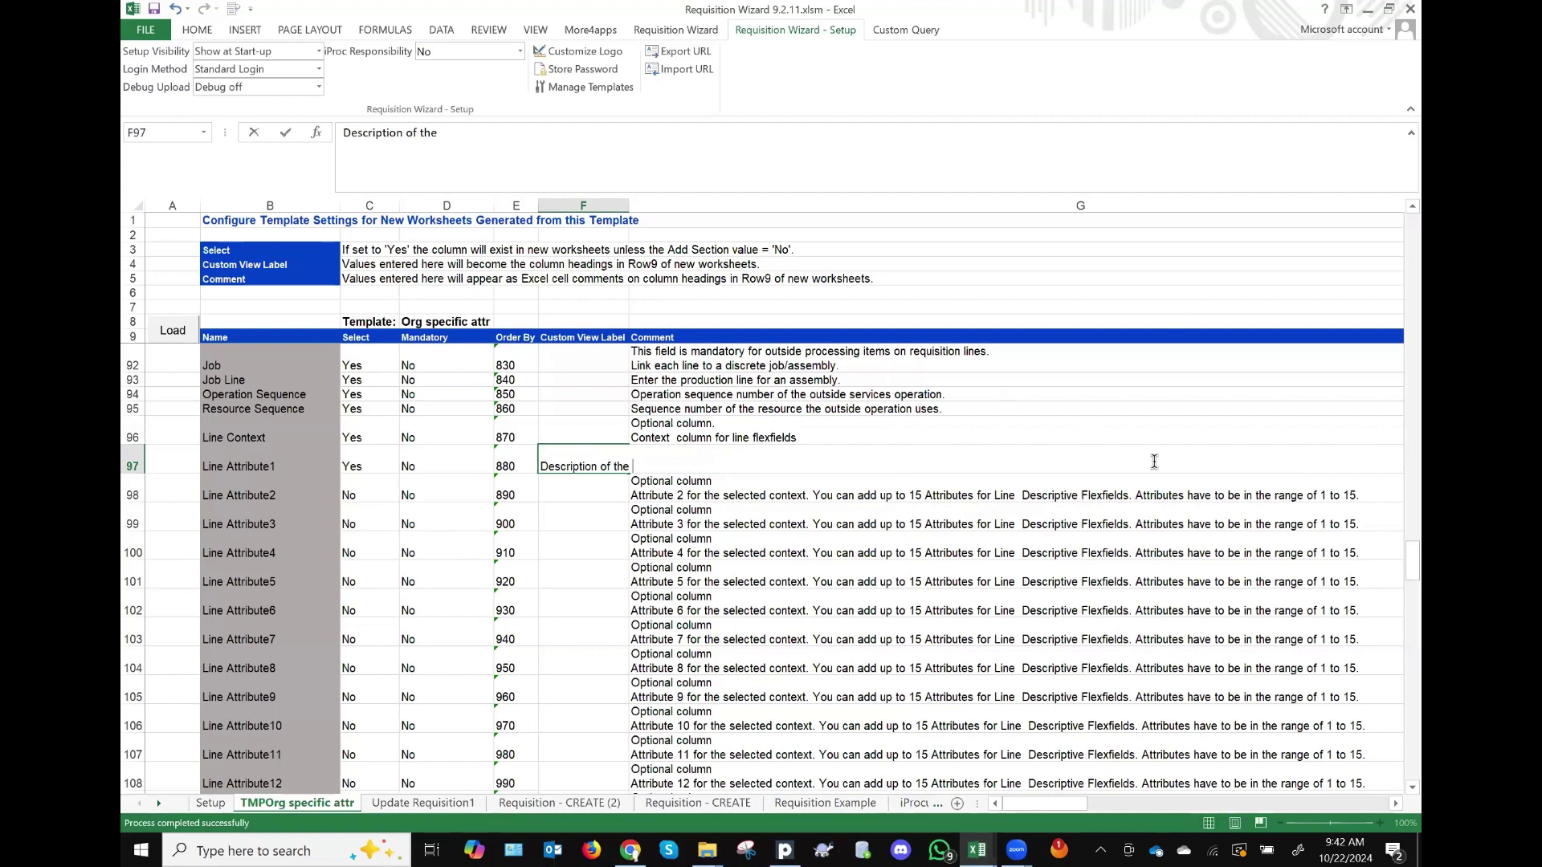
key(Return)
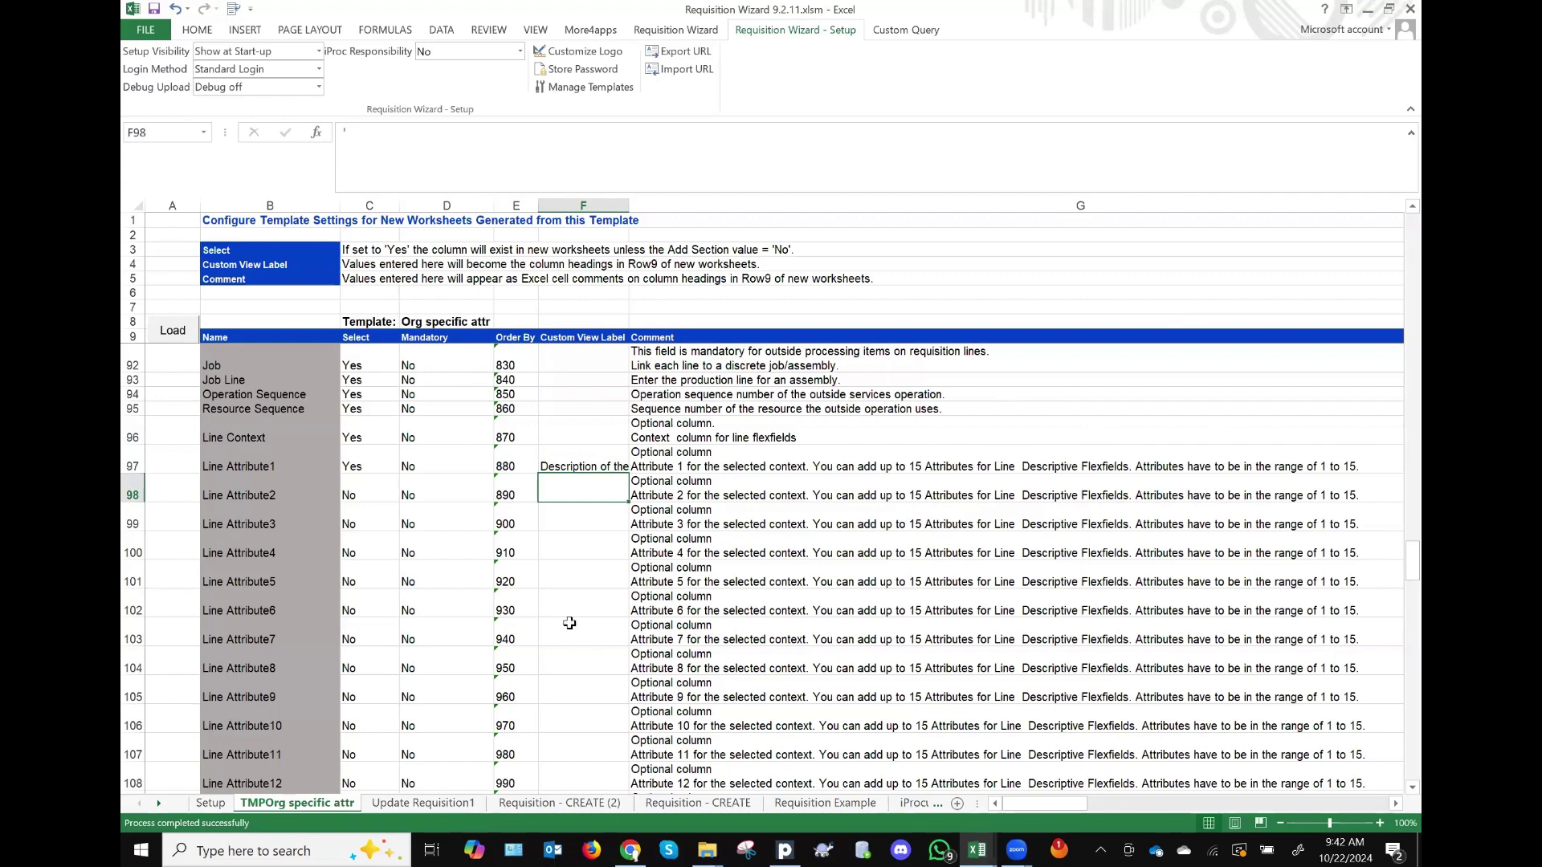
Step: Open the Requisition - CREATE (2) sheet and review its header, line, sourcing, currency and distribution columns
click(546, 804)
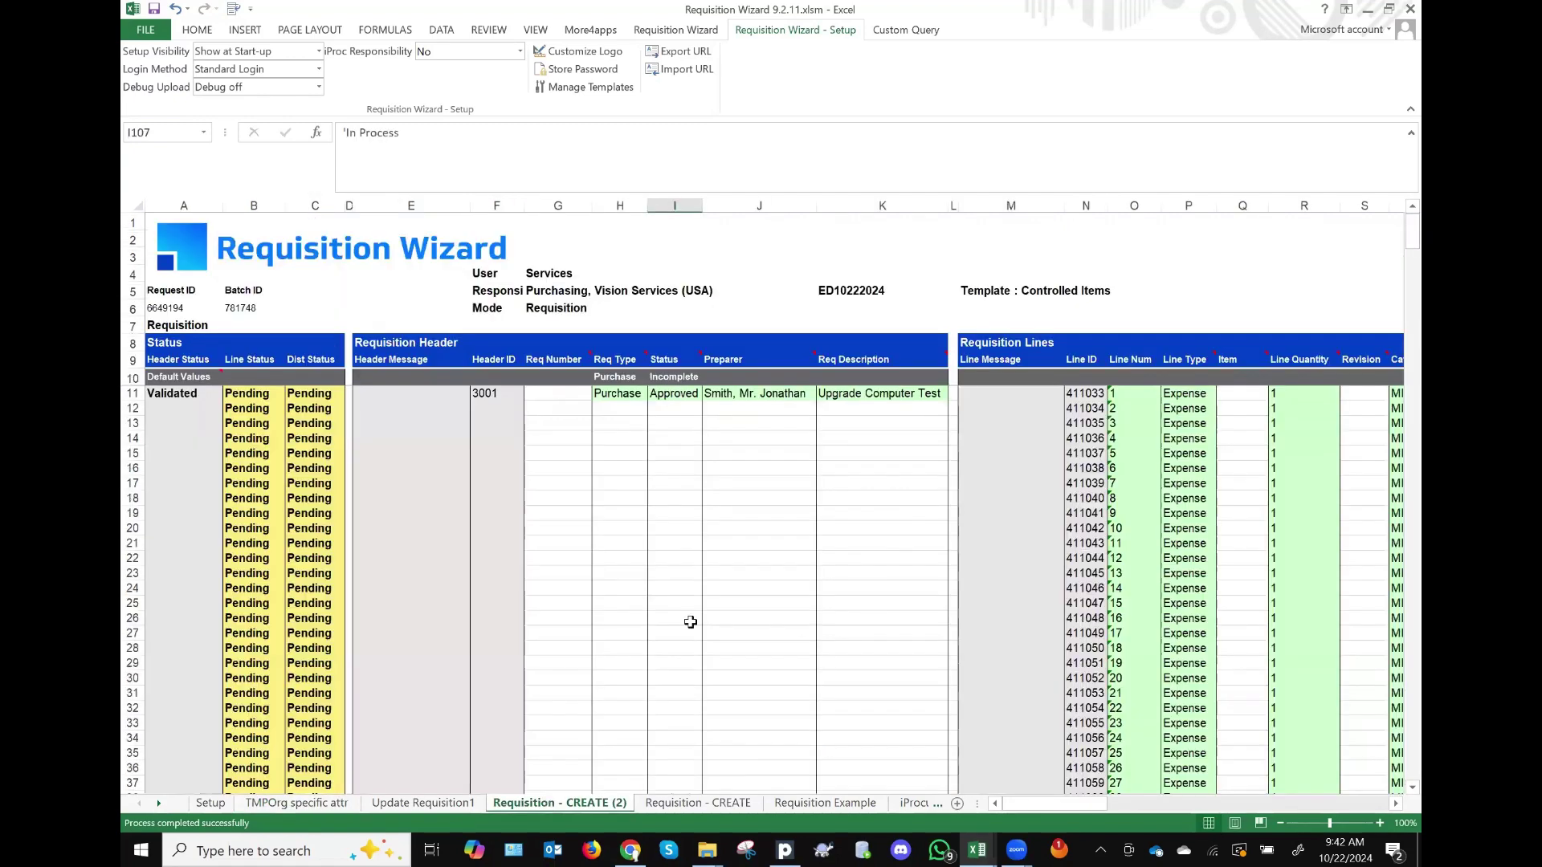
scroll(843, 602, right, 5)
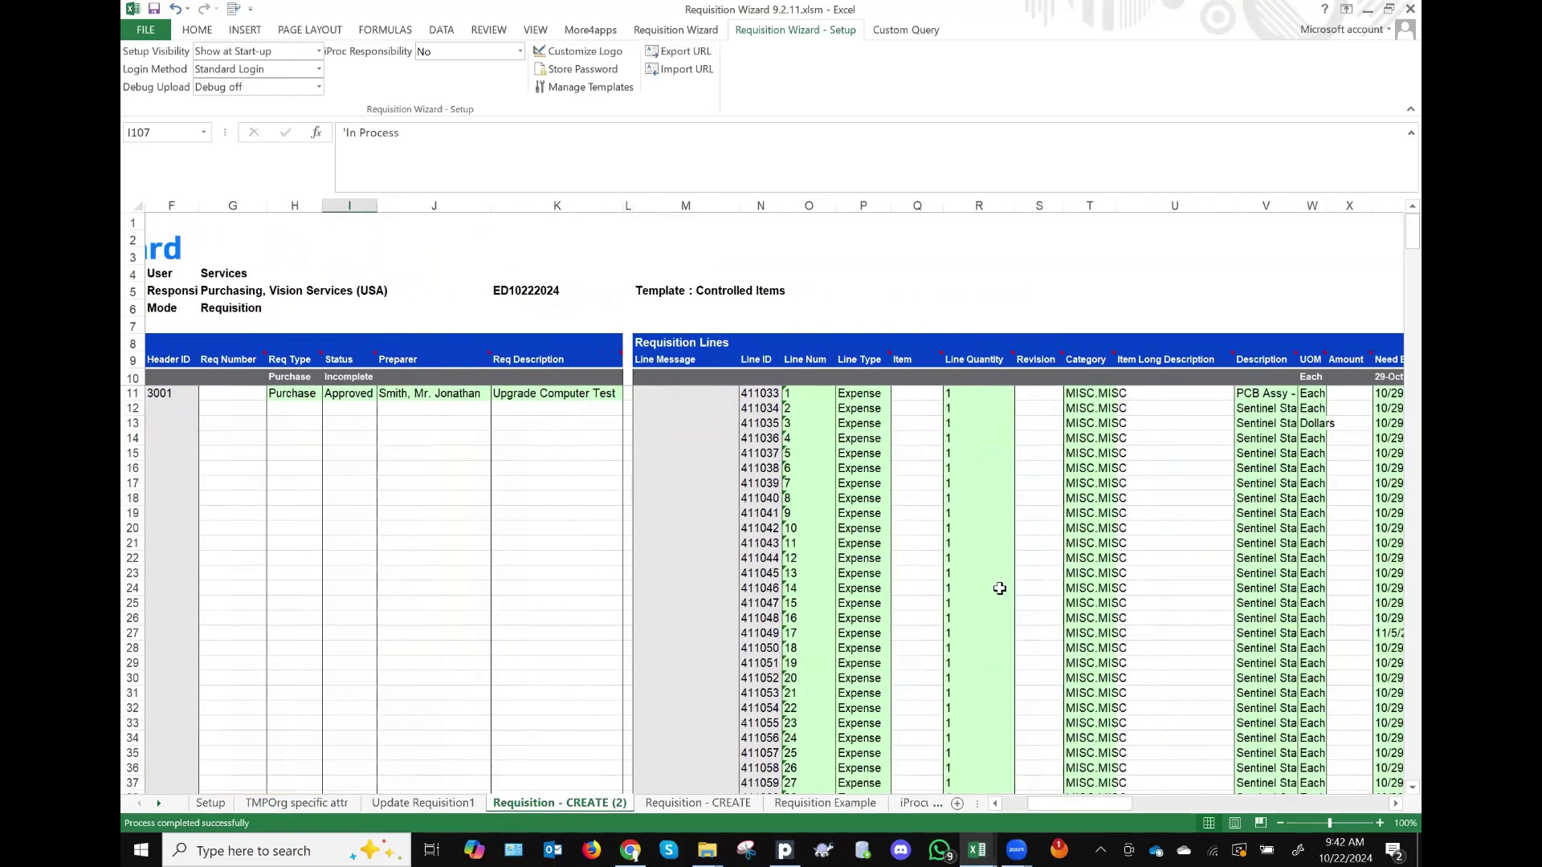
scroll(999, 588, right, 4)
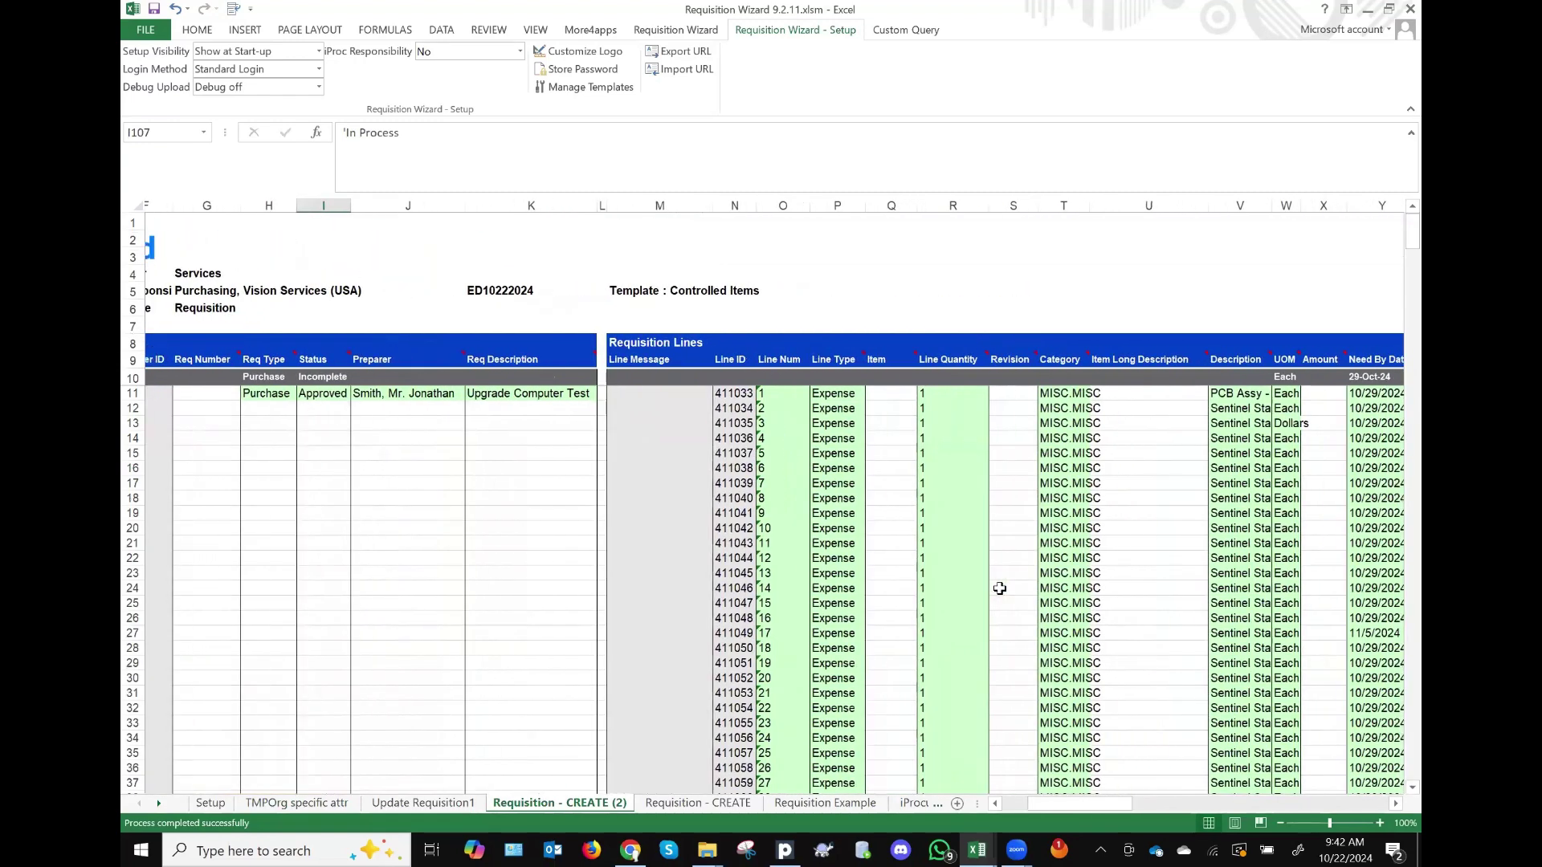
scroll(999, 588, left, 1)
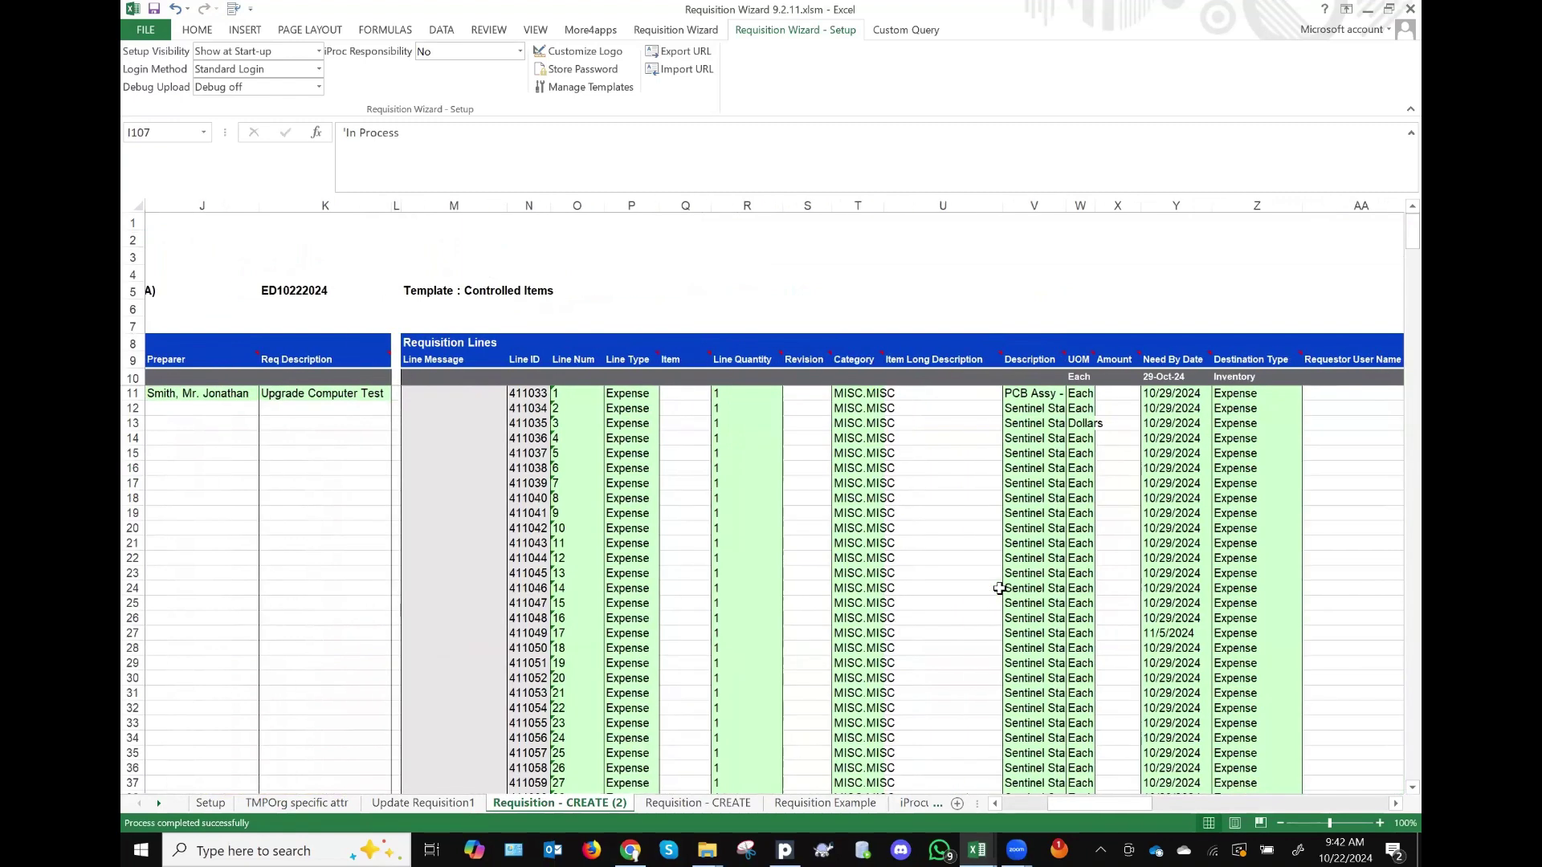
scroll(1000, 588, right, 2)
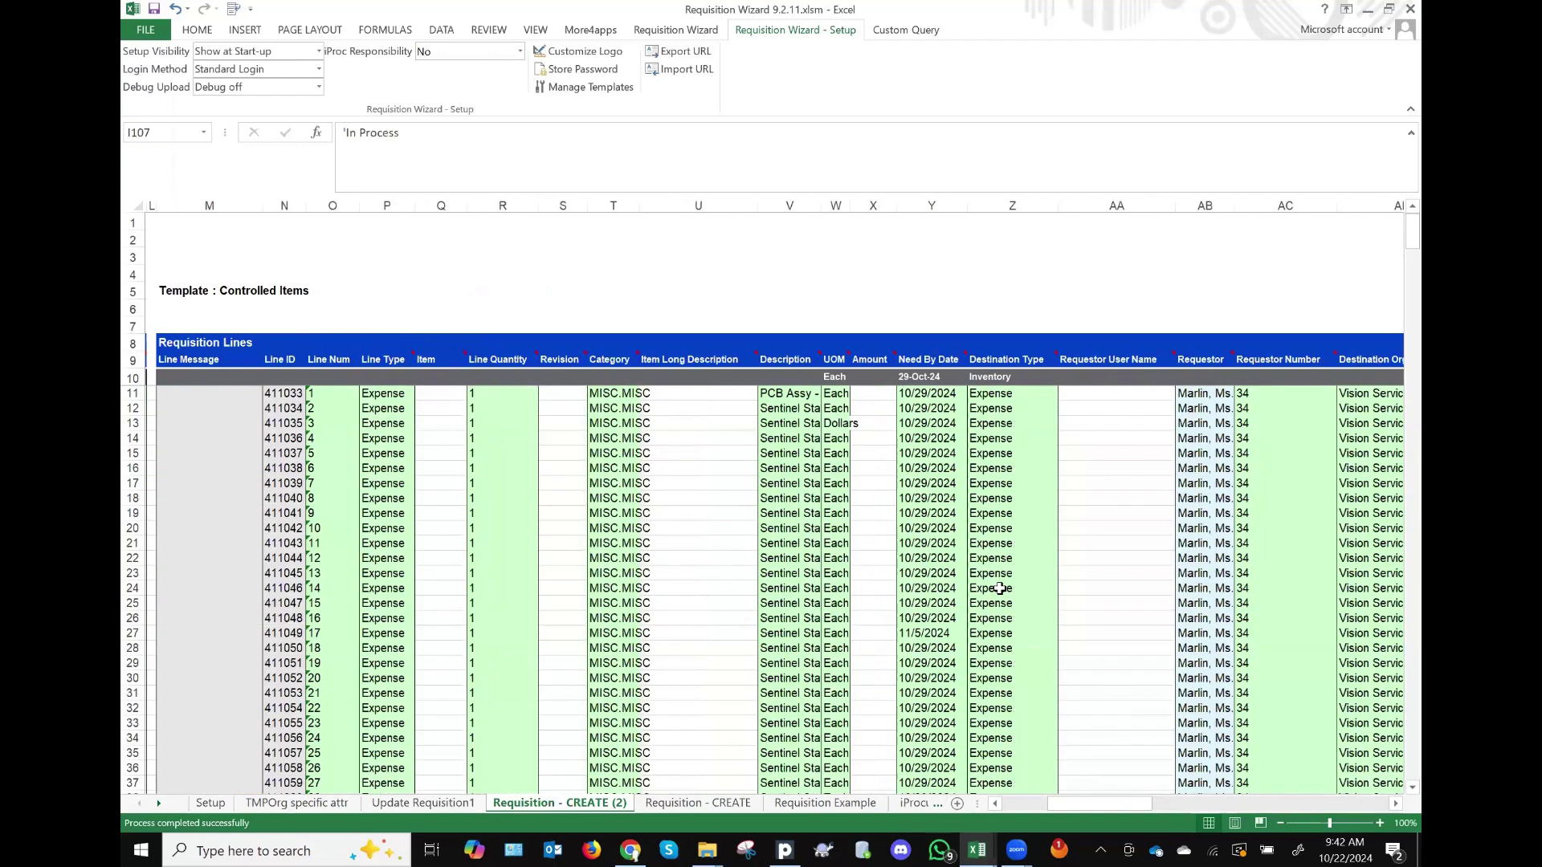
scroll(1000, 589, right, 20)
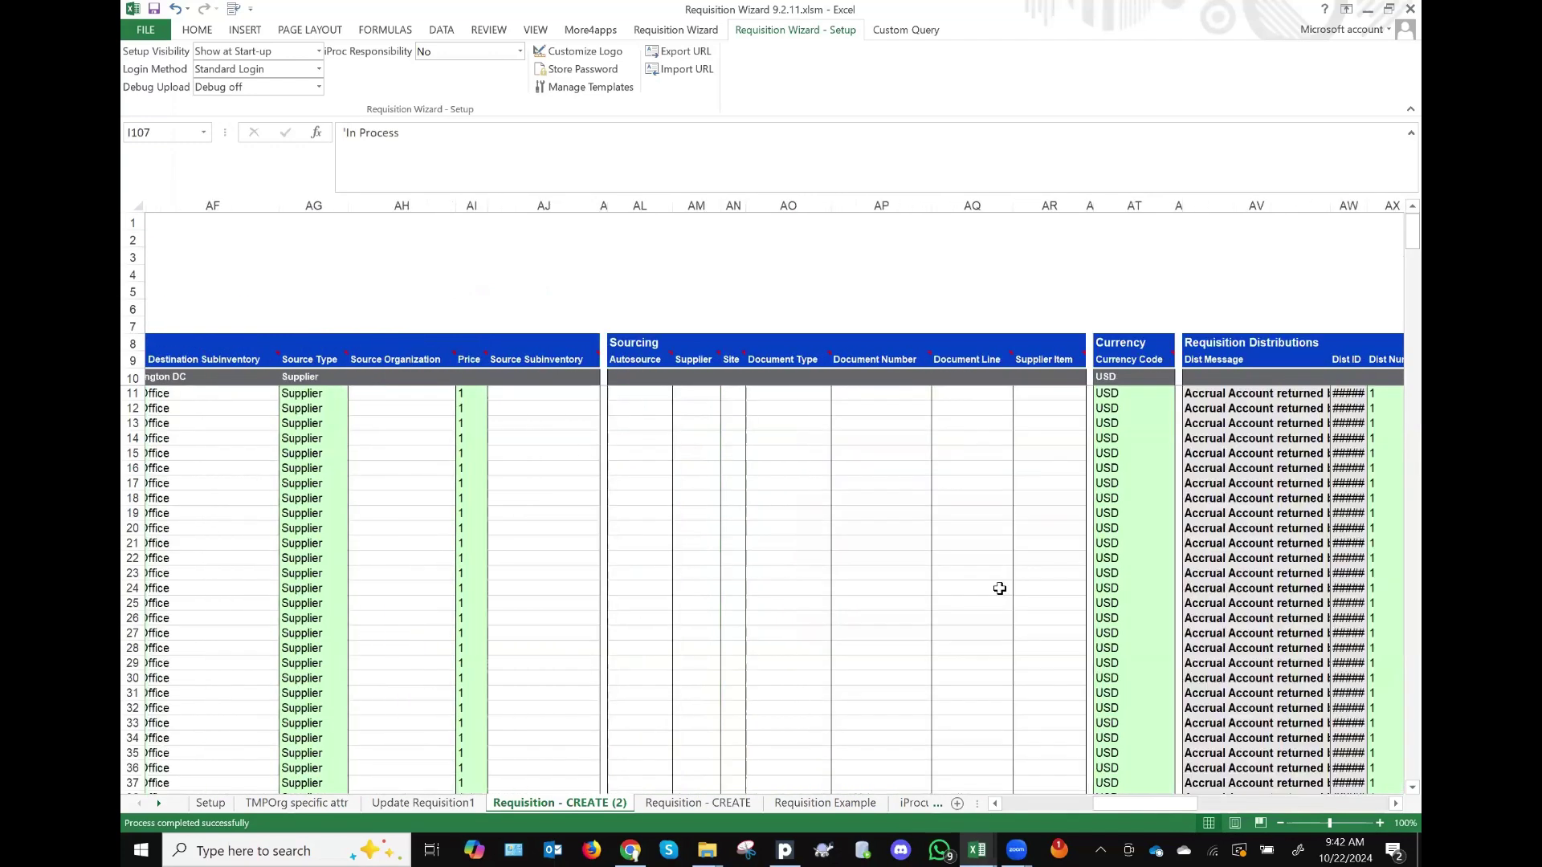
scroll(1000, 588, right, 10)
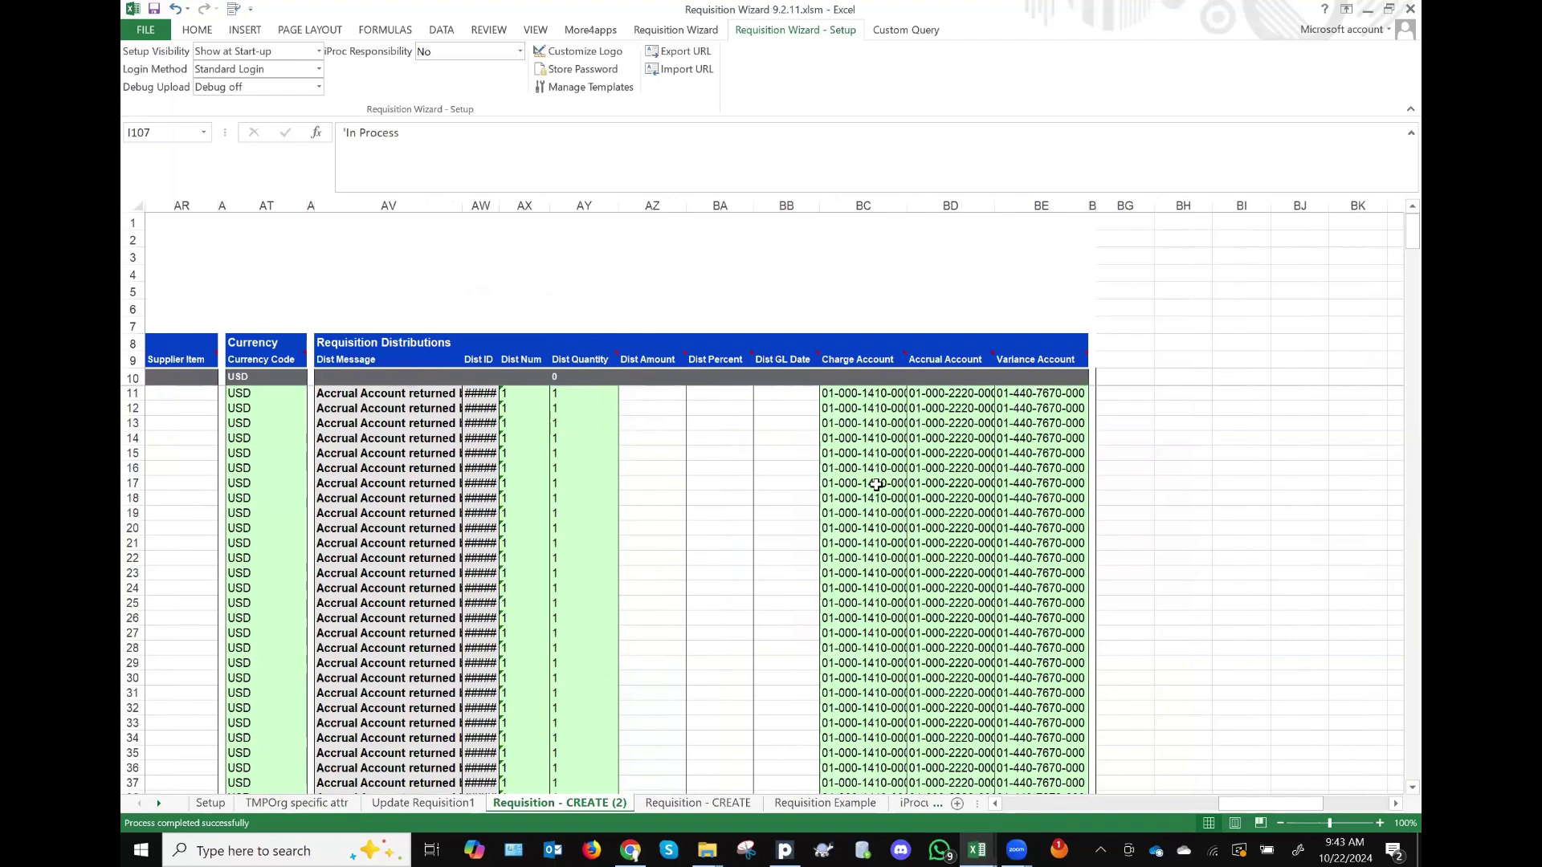
scroll(876, 485, left, 15)
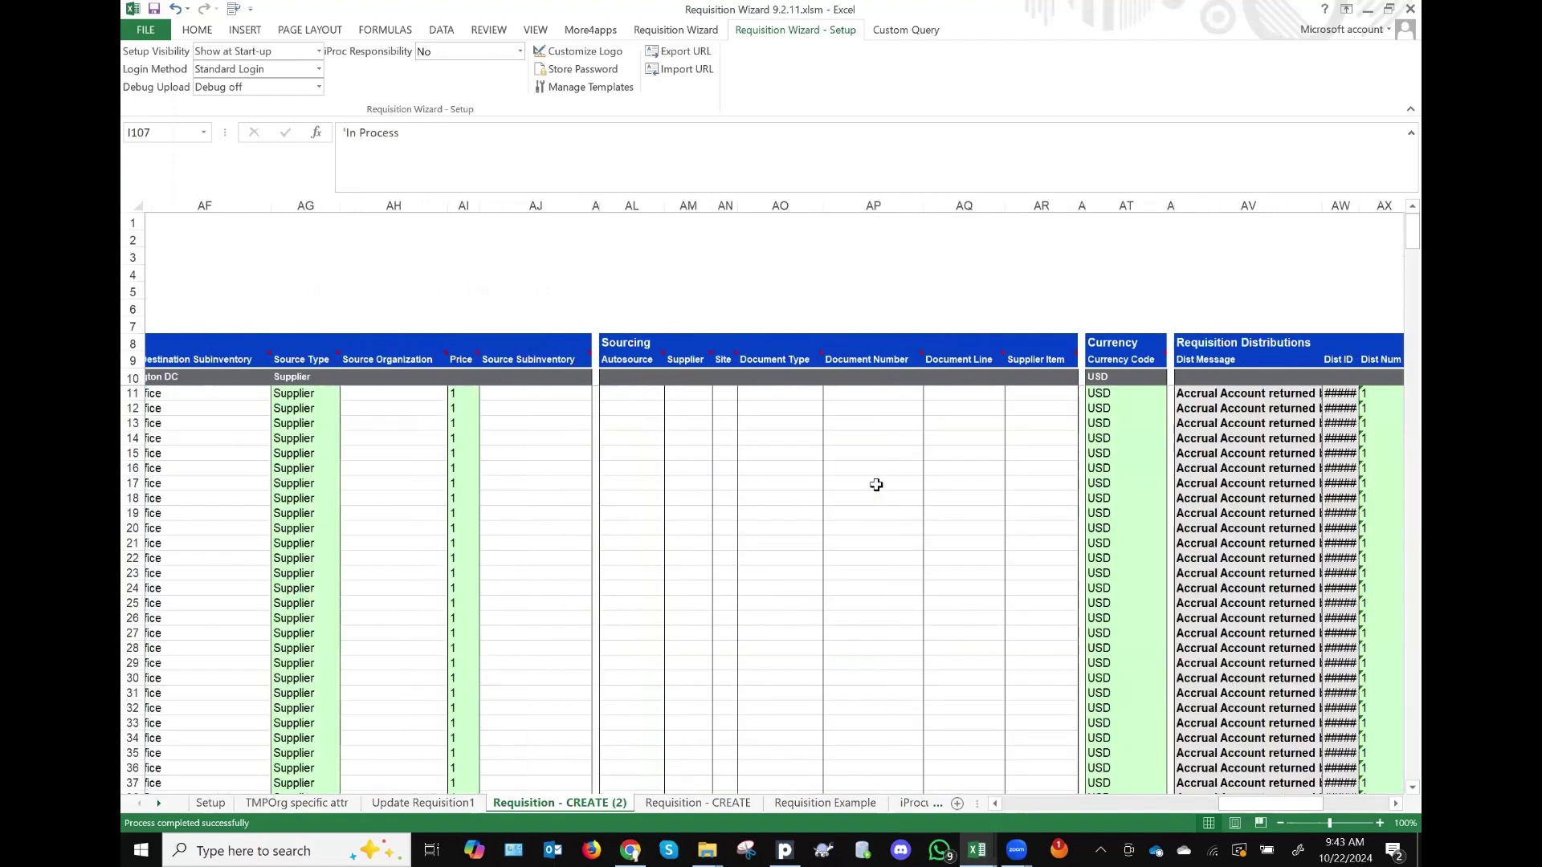
scroll(876, 485, left, 1)
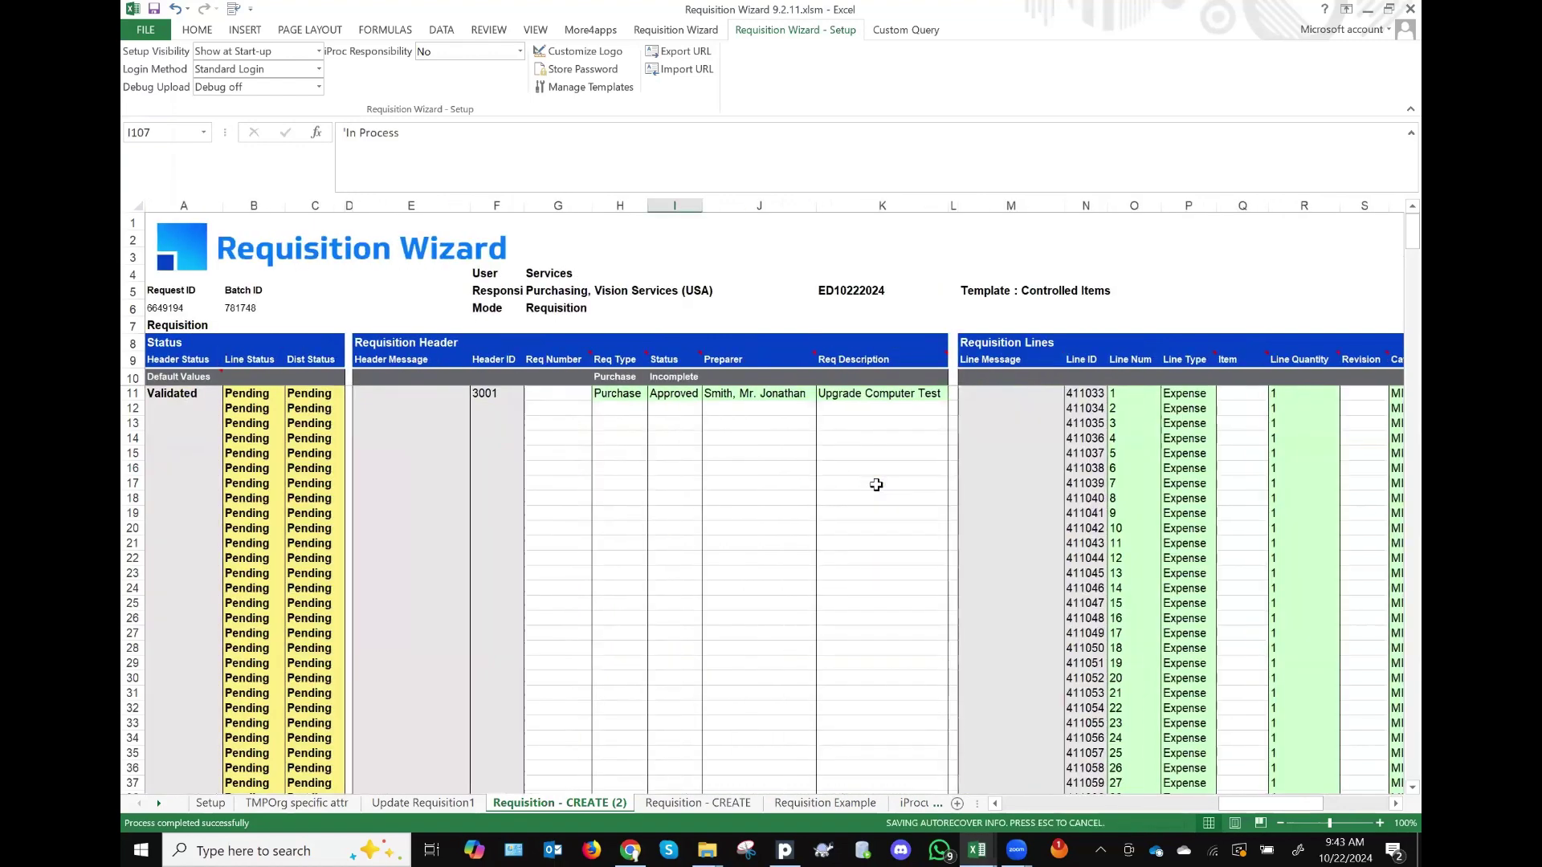
scroll(876, 485, down, 9)
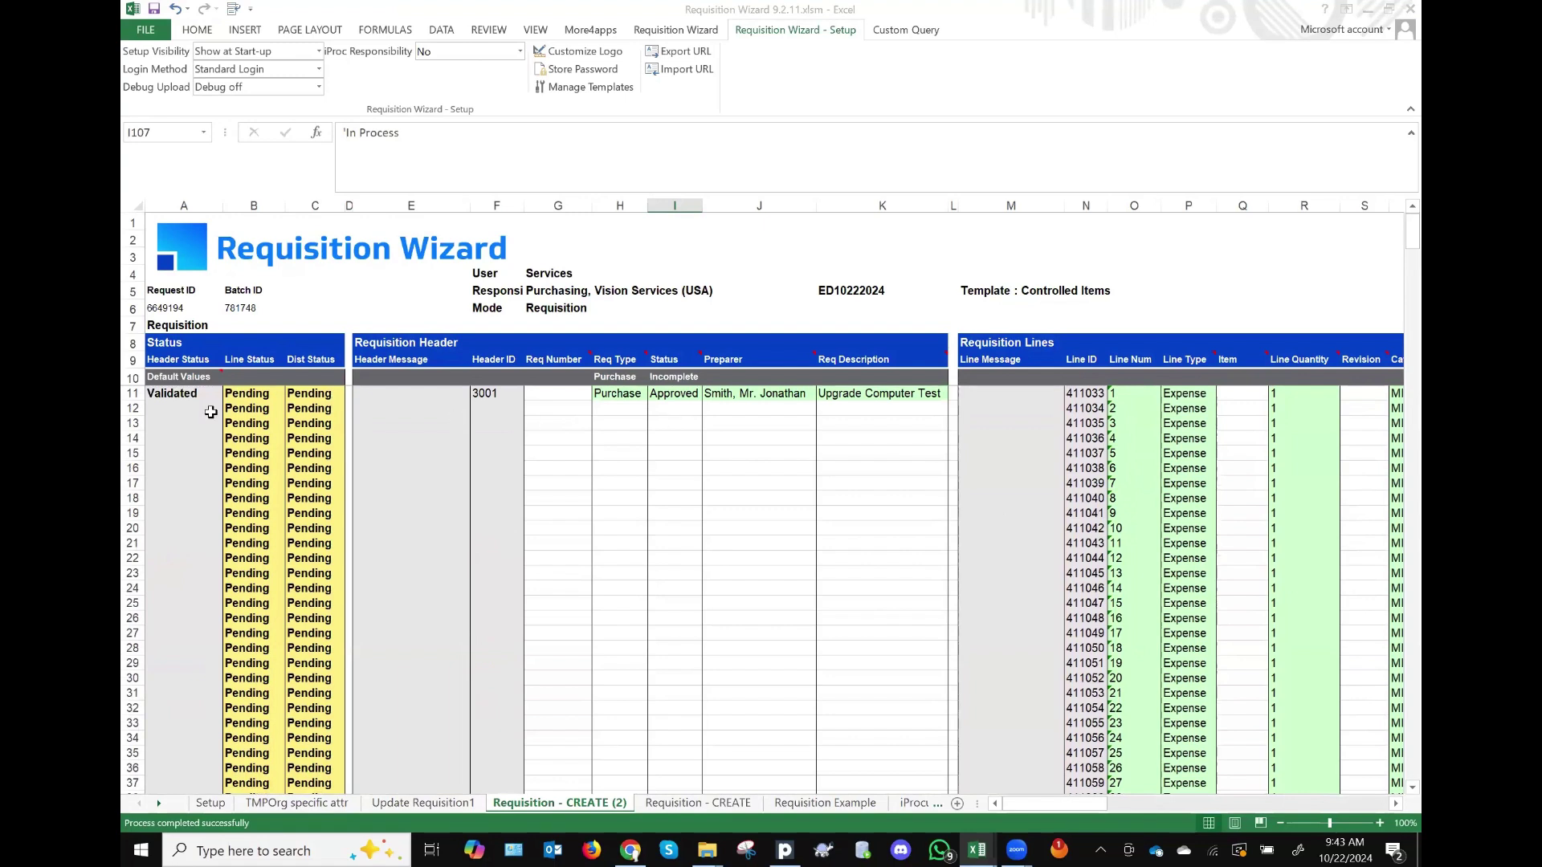
Step: Clear the contents of the status, Header Message and Header ID columns from row 11 through row 37
drag(186, 396, 508, 783)
key(Delete)
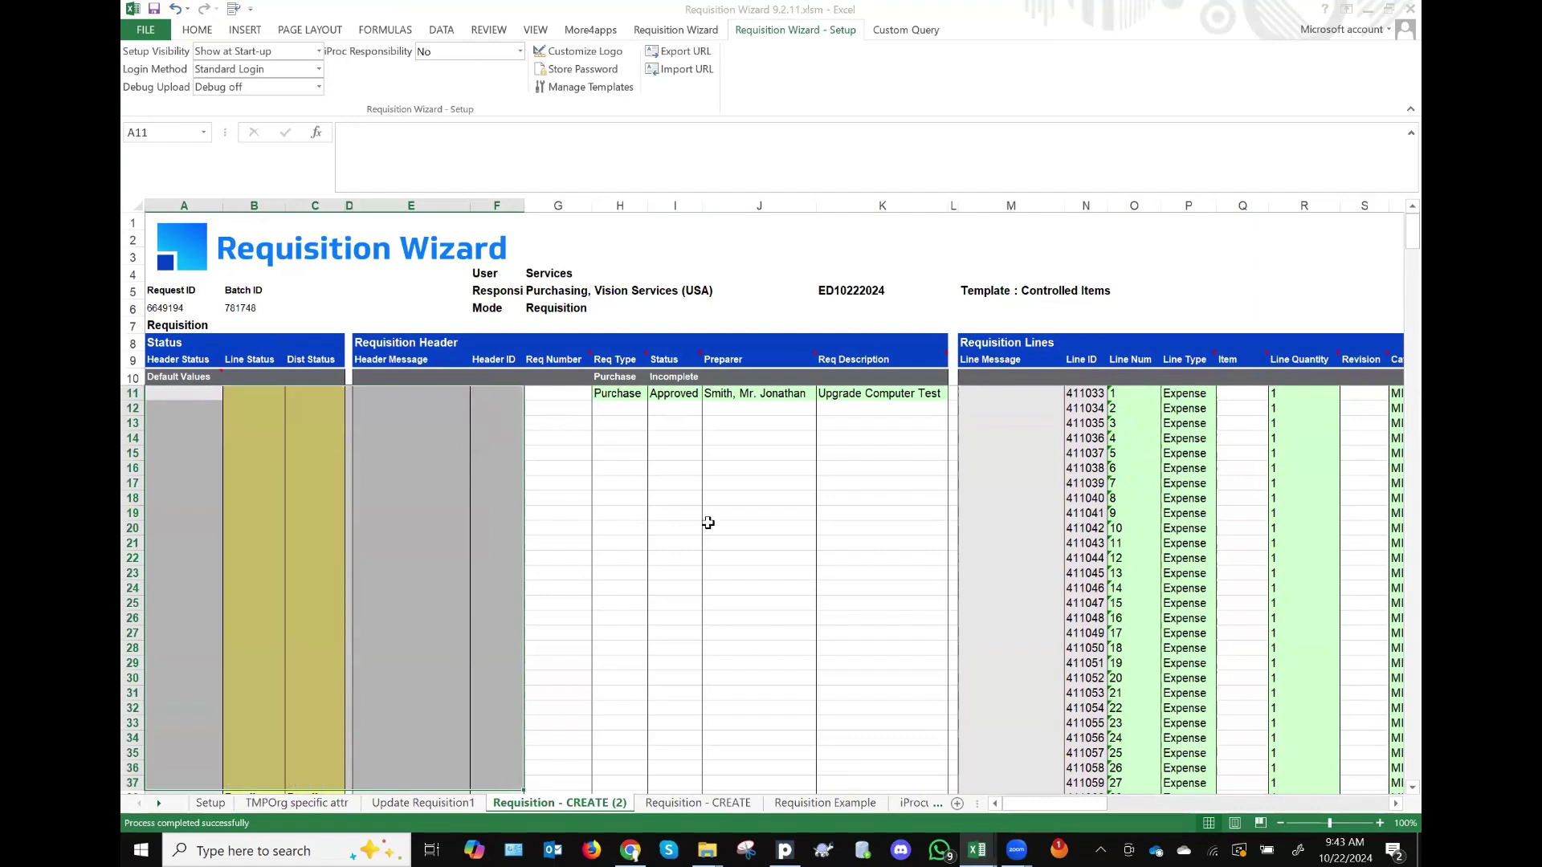
click(628, 402)
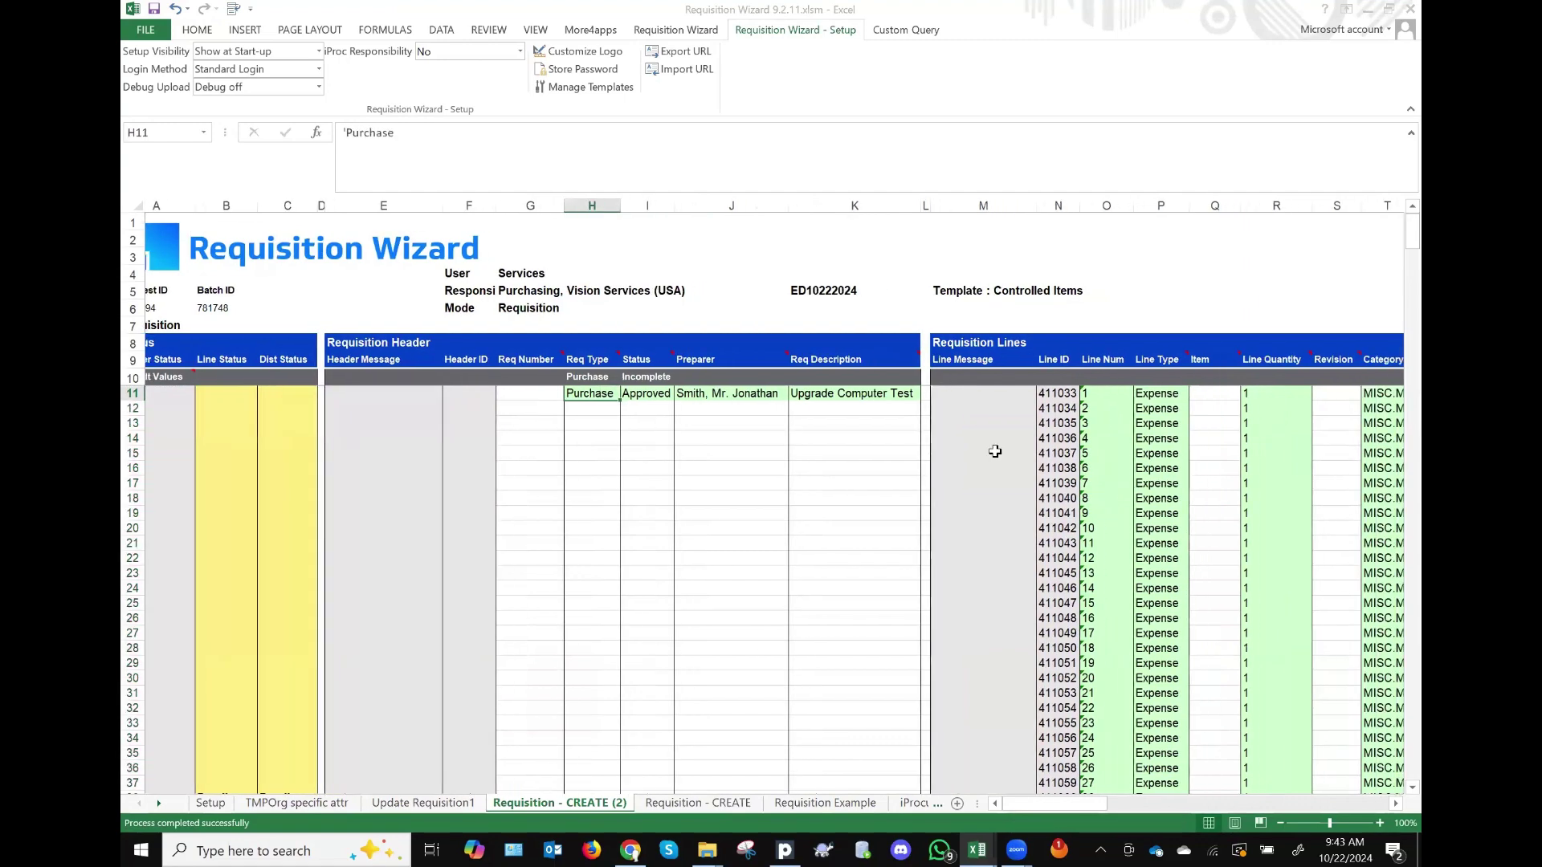
Step: Try to clear the sheet's remaining status and ID values with the Clear Status and ID Columns command
click(668, 31)
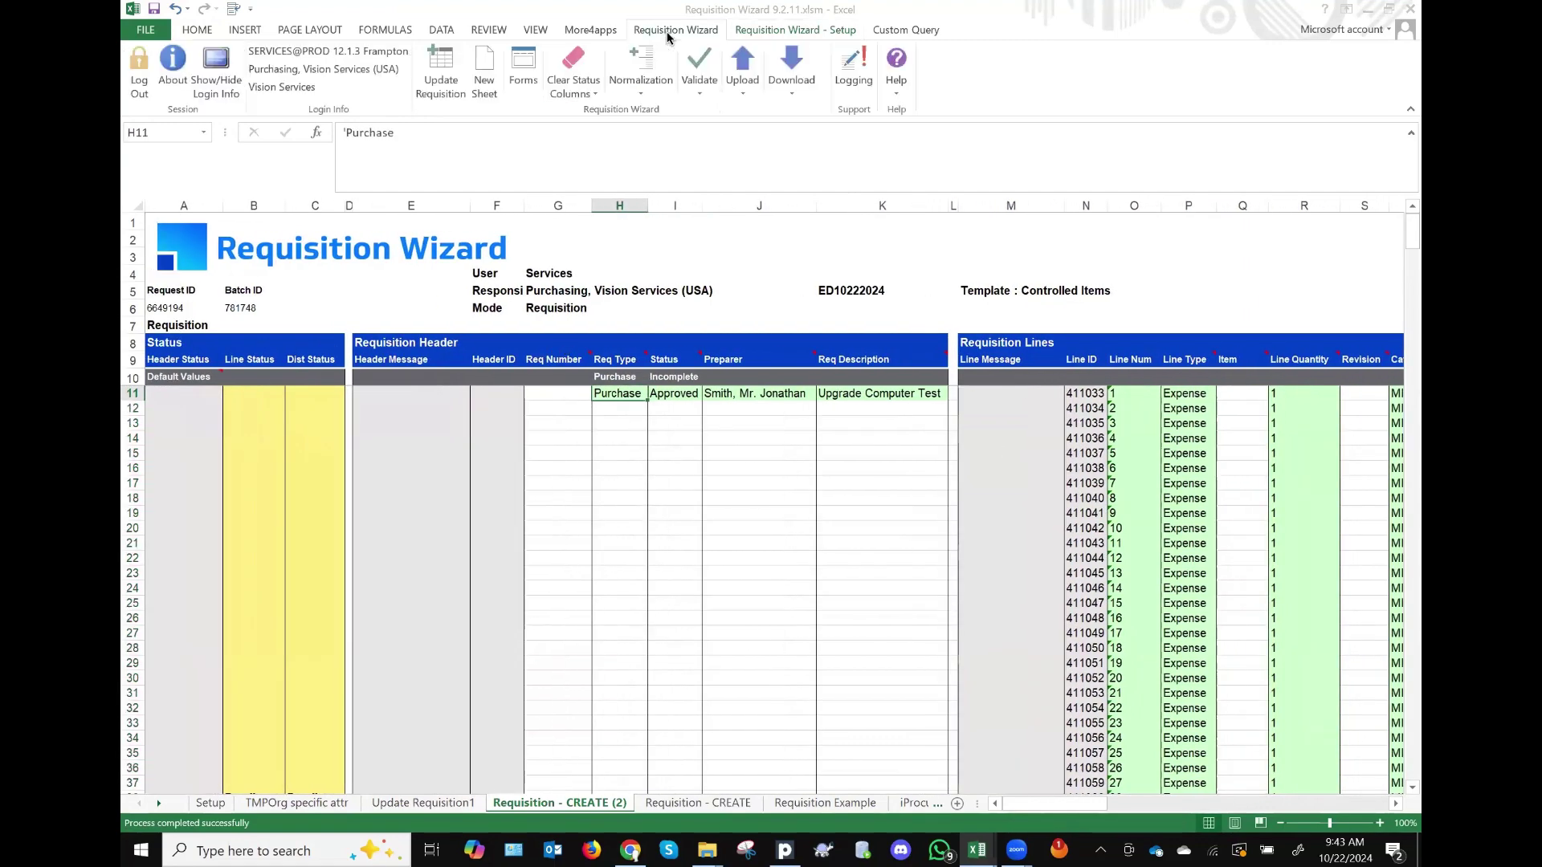
click(599, 94)
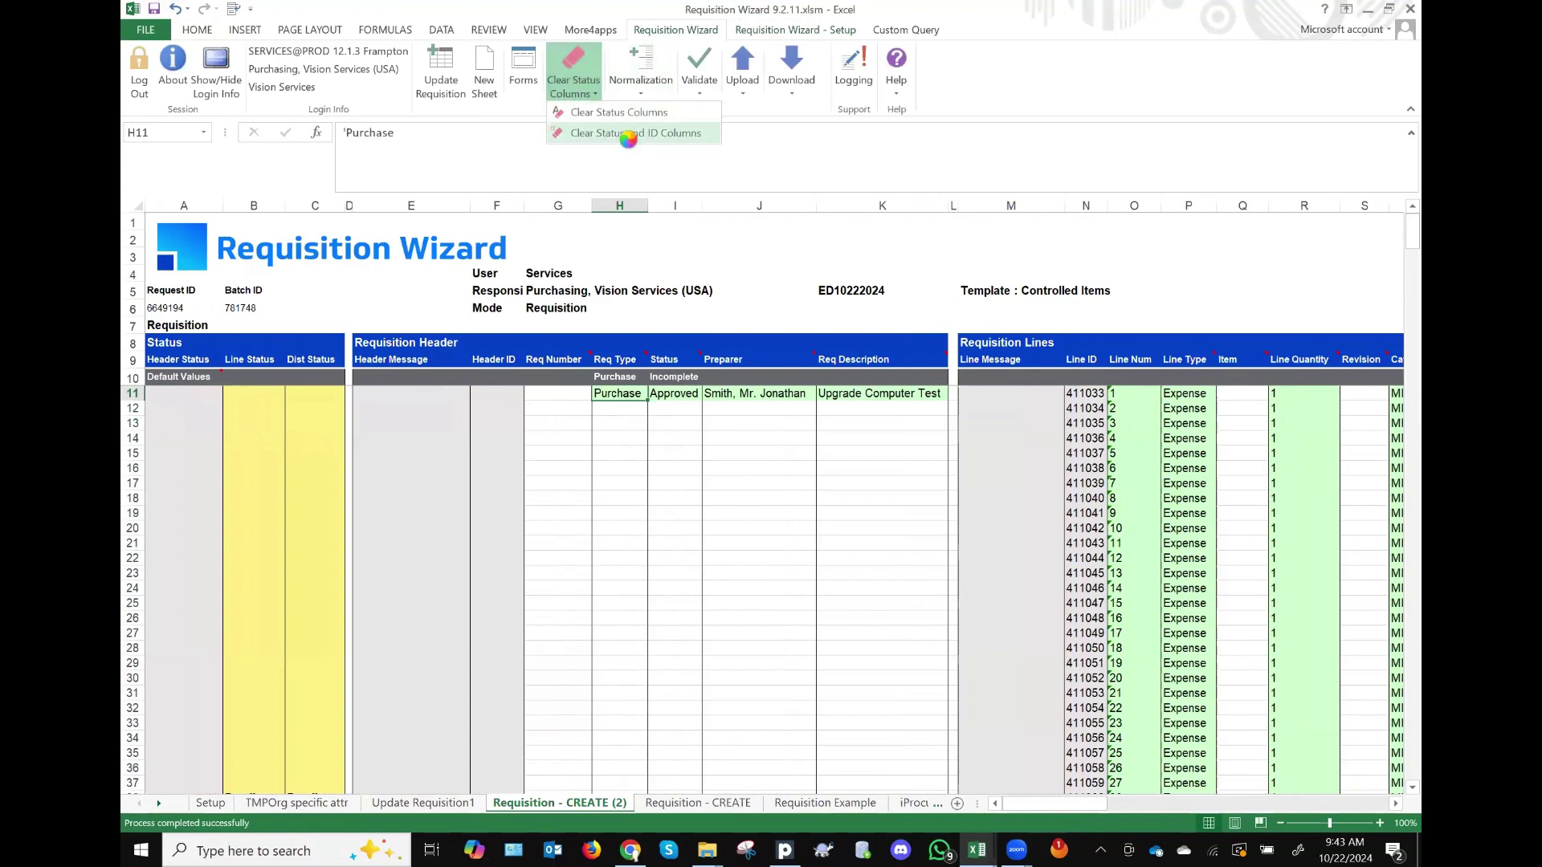
click(631, 131)
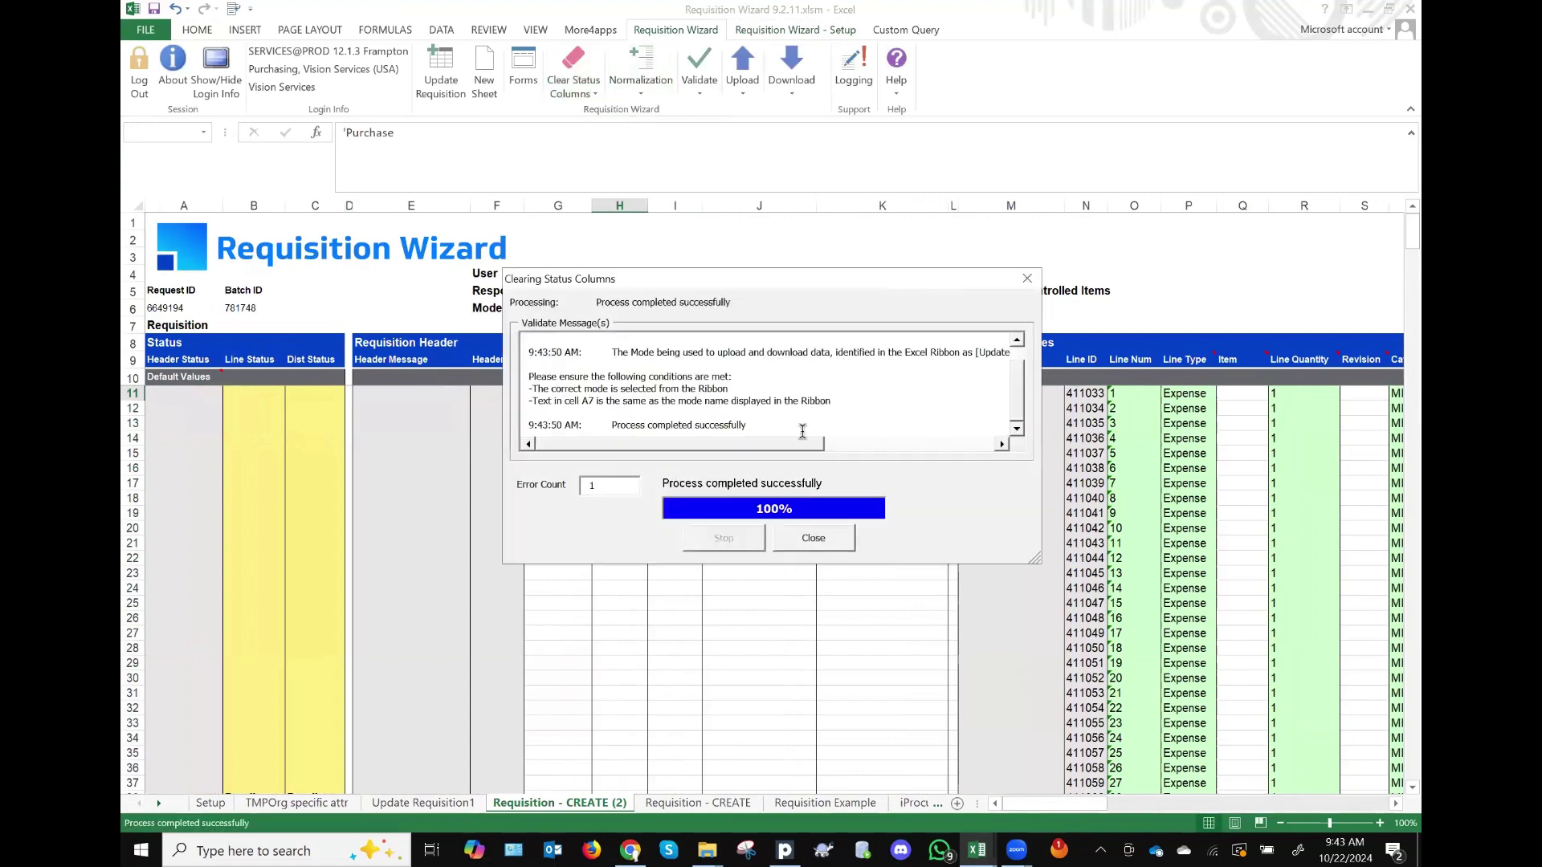
click(813, 537)
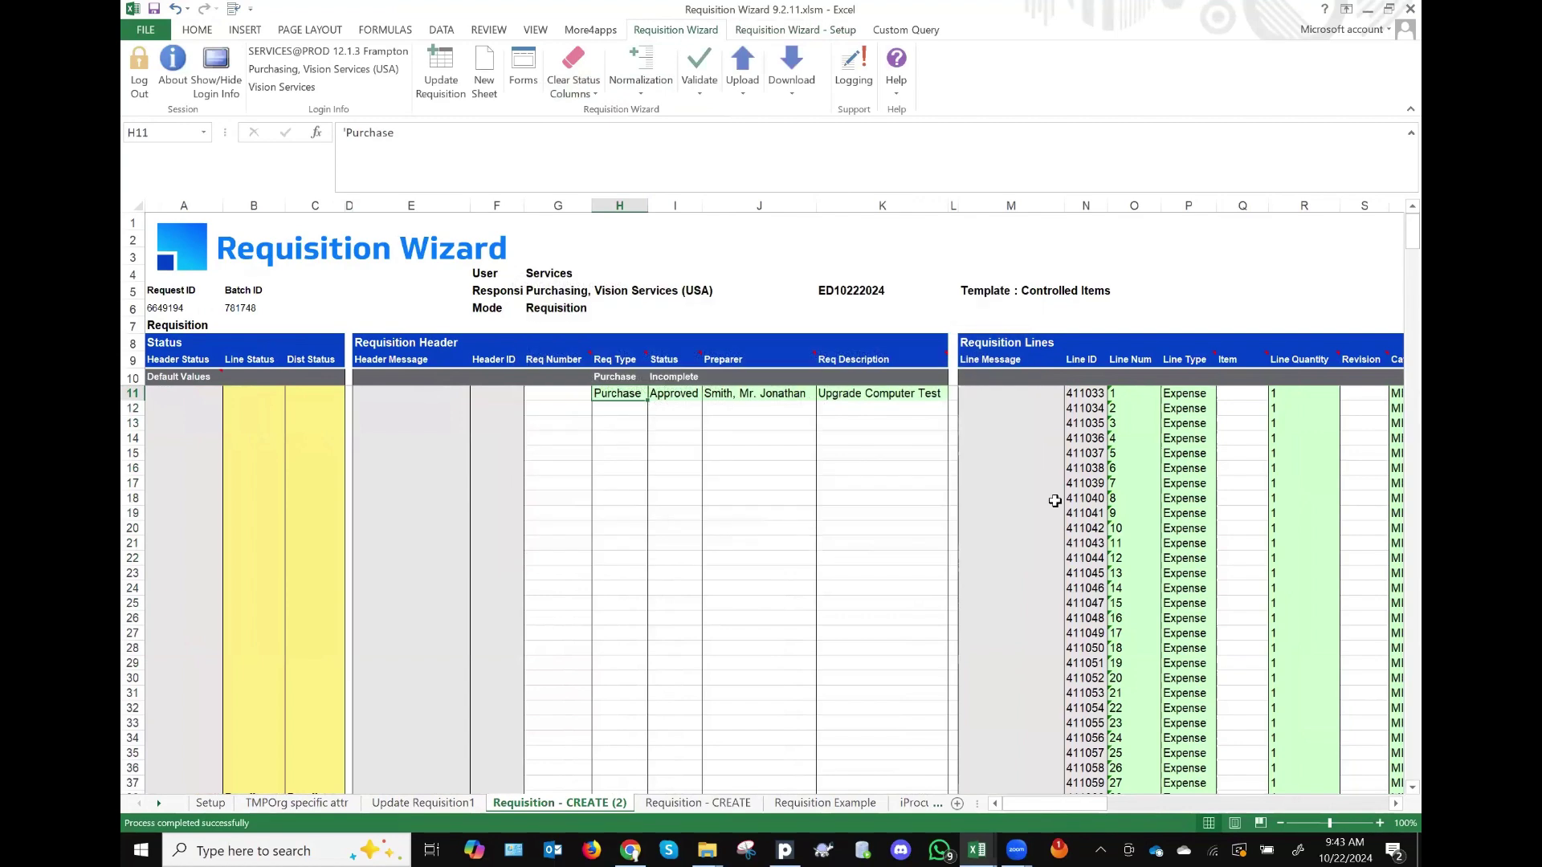
Step: Autofit the widths of the Charge Account and Accrual Account columns in the Requisition Distributions section
scroll(1048, 498, right, 5)
scroll(1043, 498, right, 10)
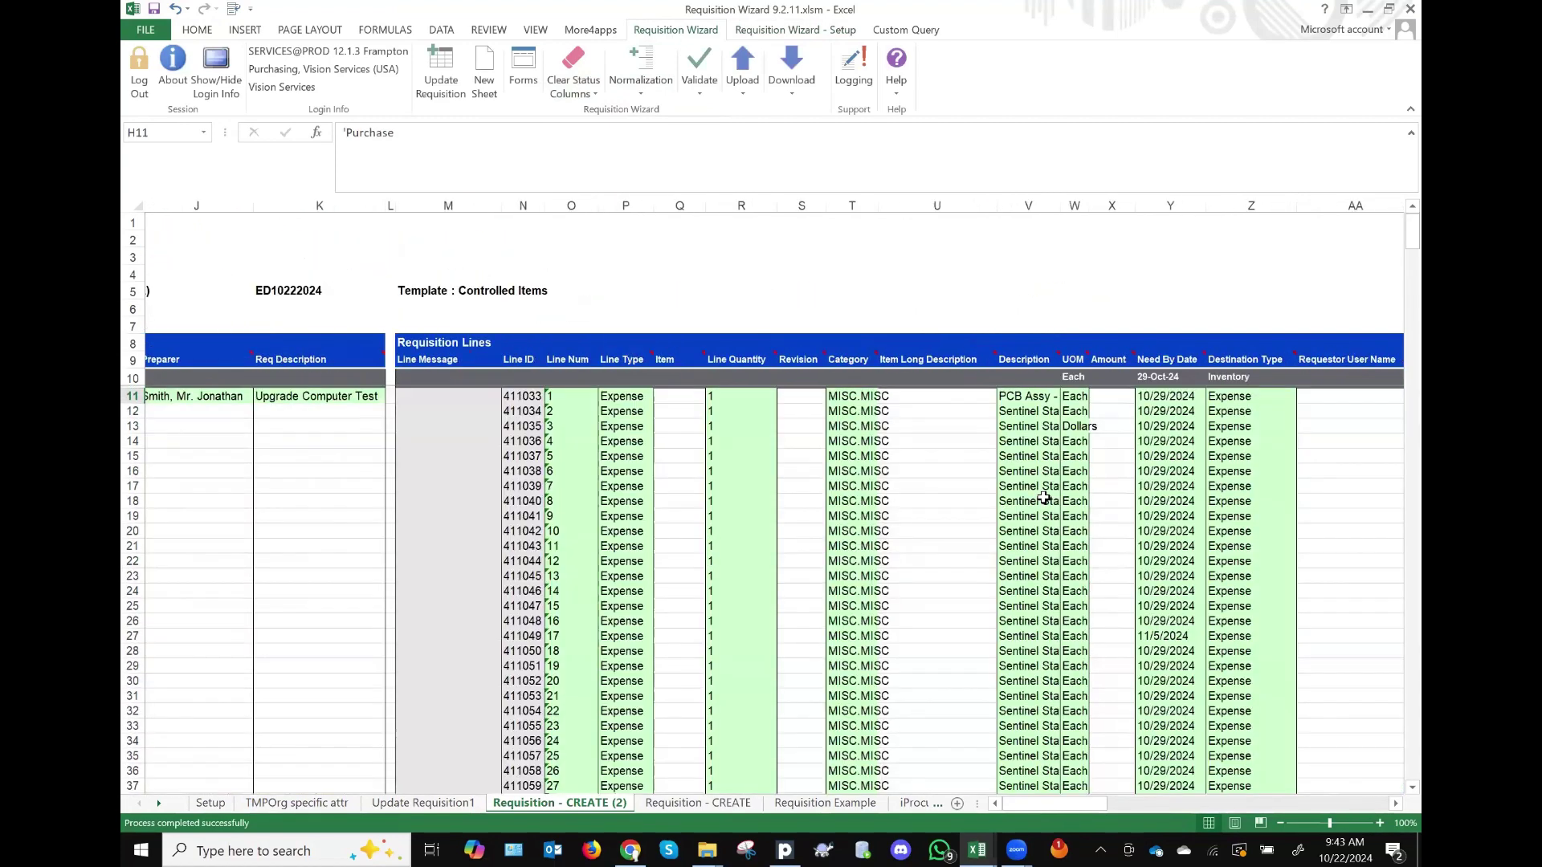
scroll(1043, 497, right, 10)
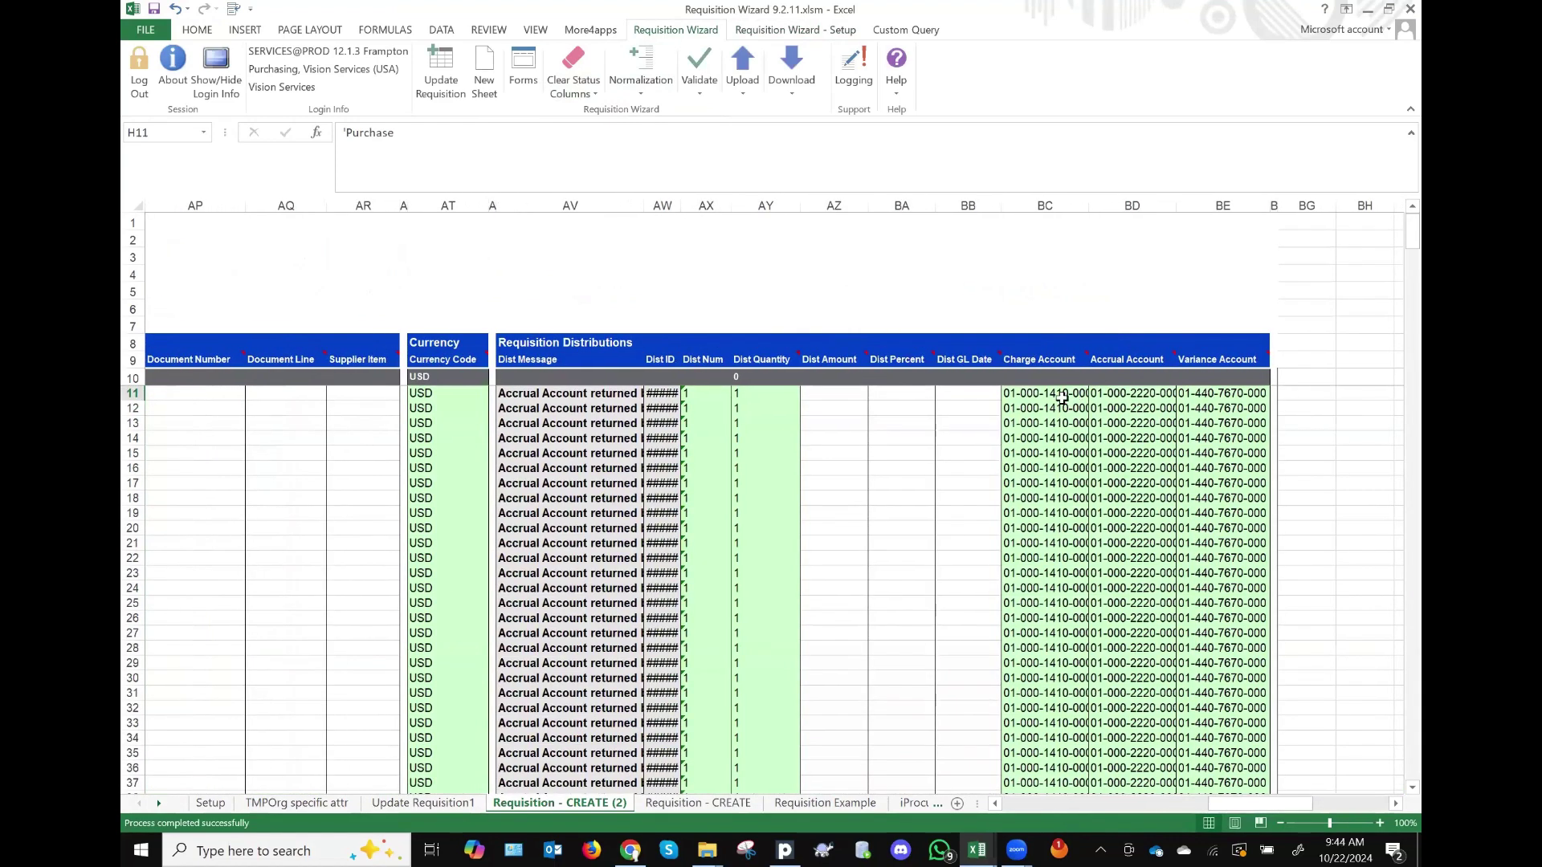
click(1060, 395)
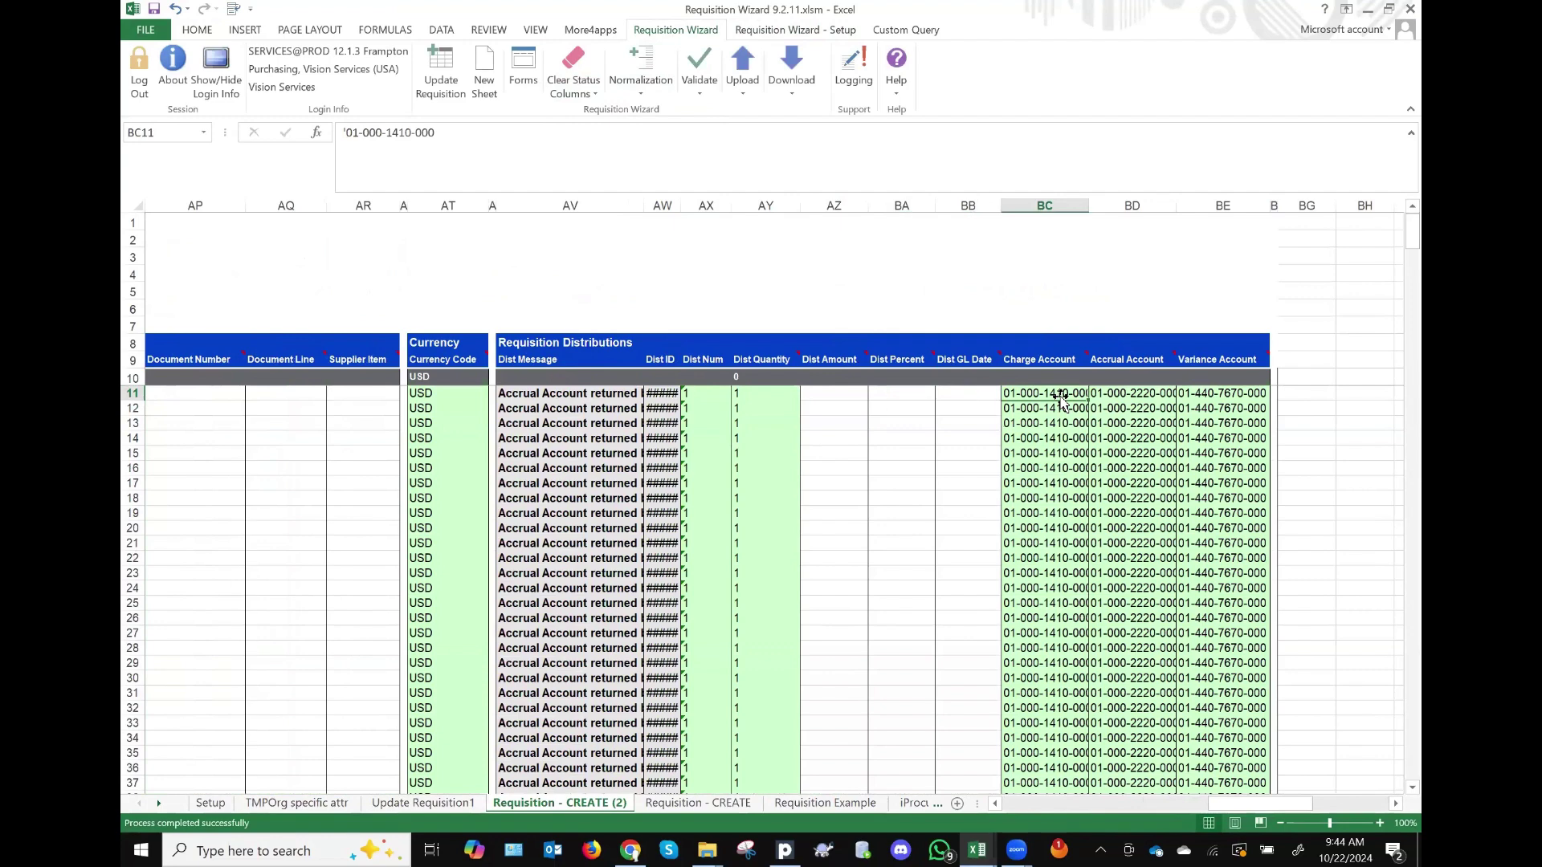
double_click(1093, 207)
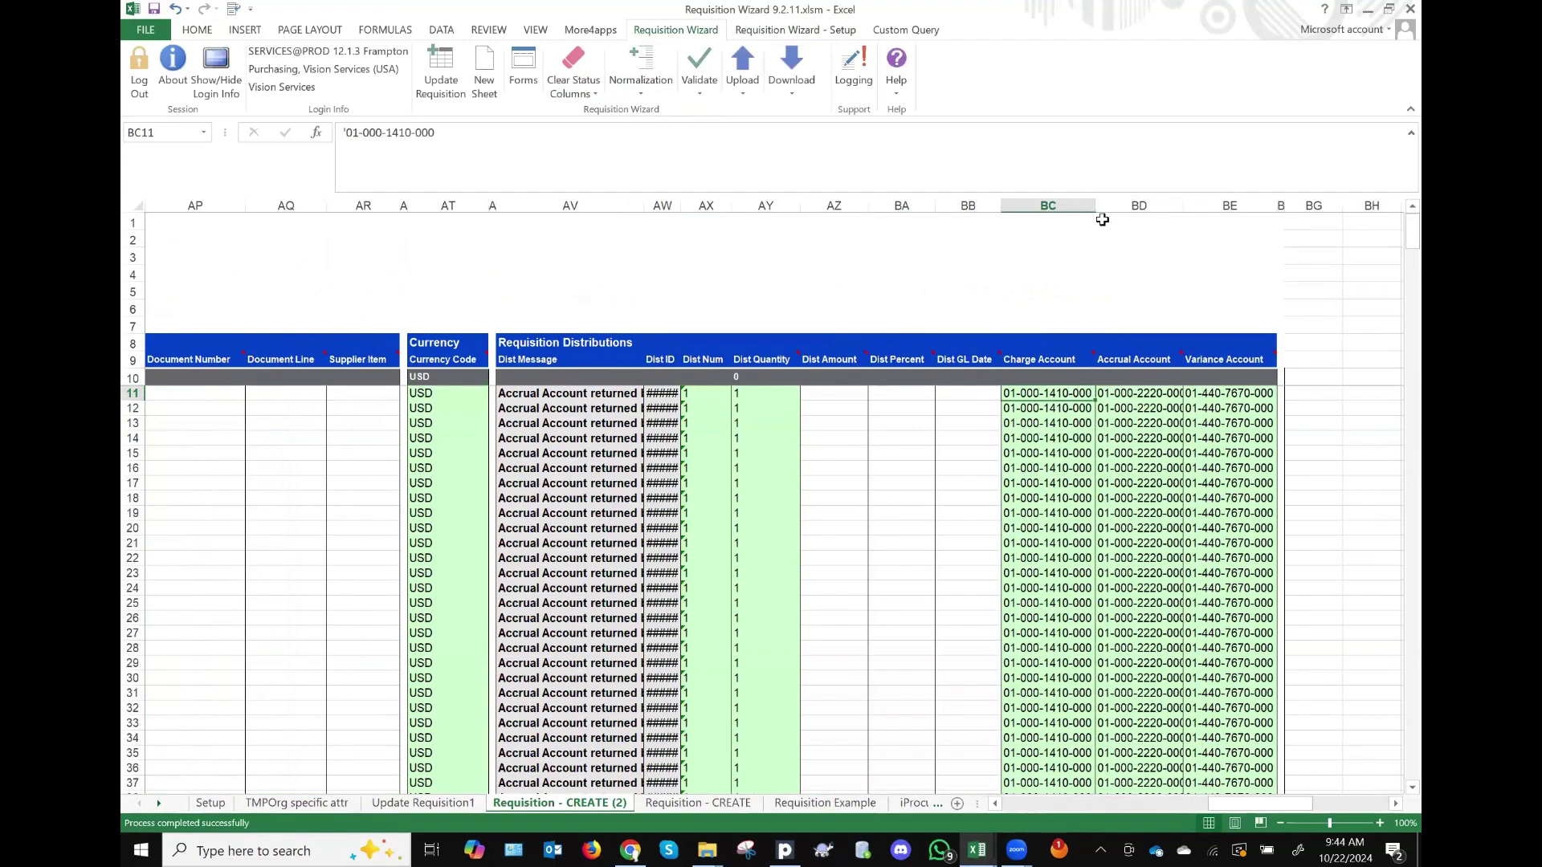
double_click(1181, 208)
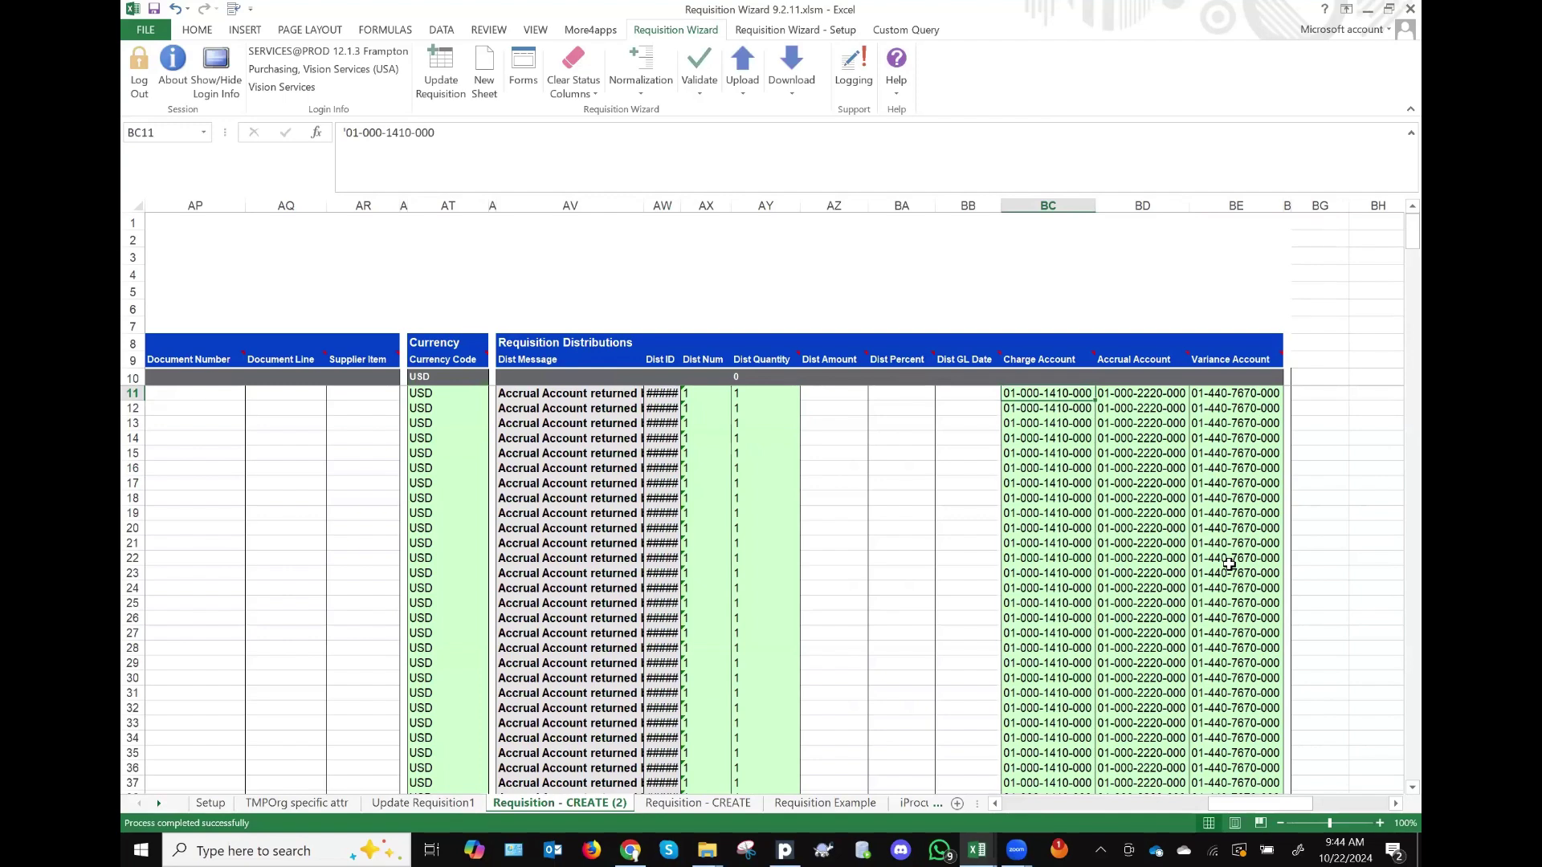
Step: Switch the Requisition Wizard mode to Requisition for the current sheet
click(1058, 393)
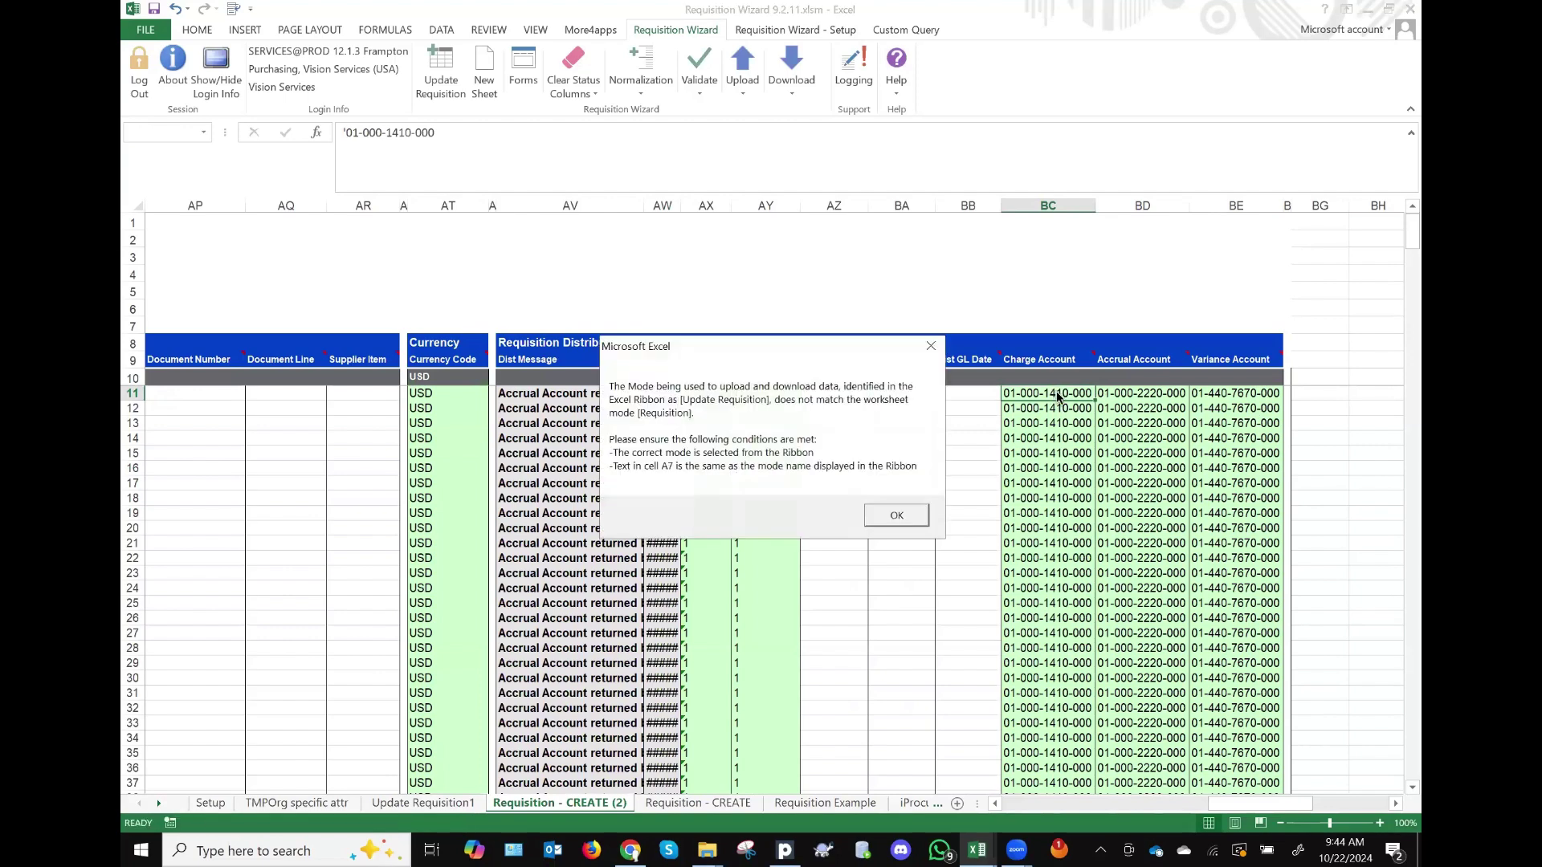
click(878, 513)
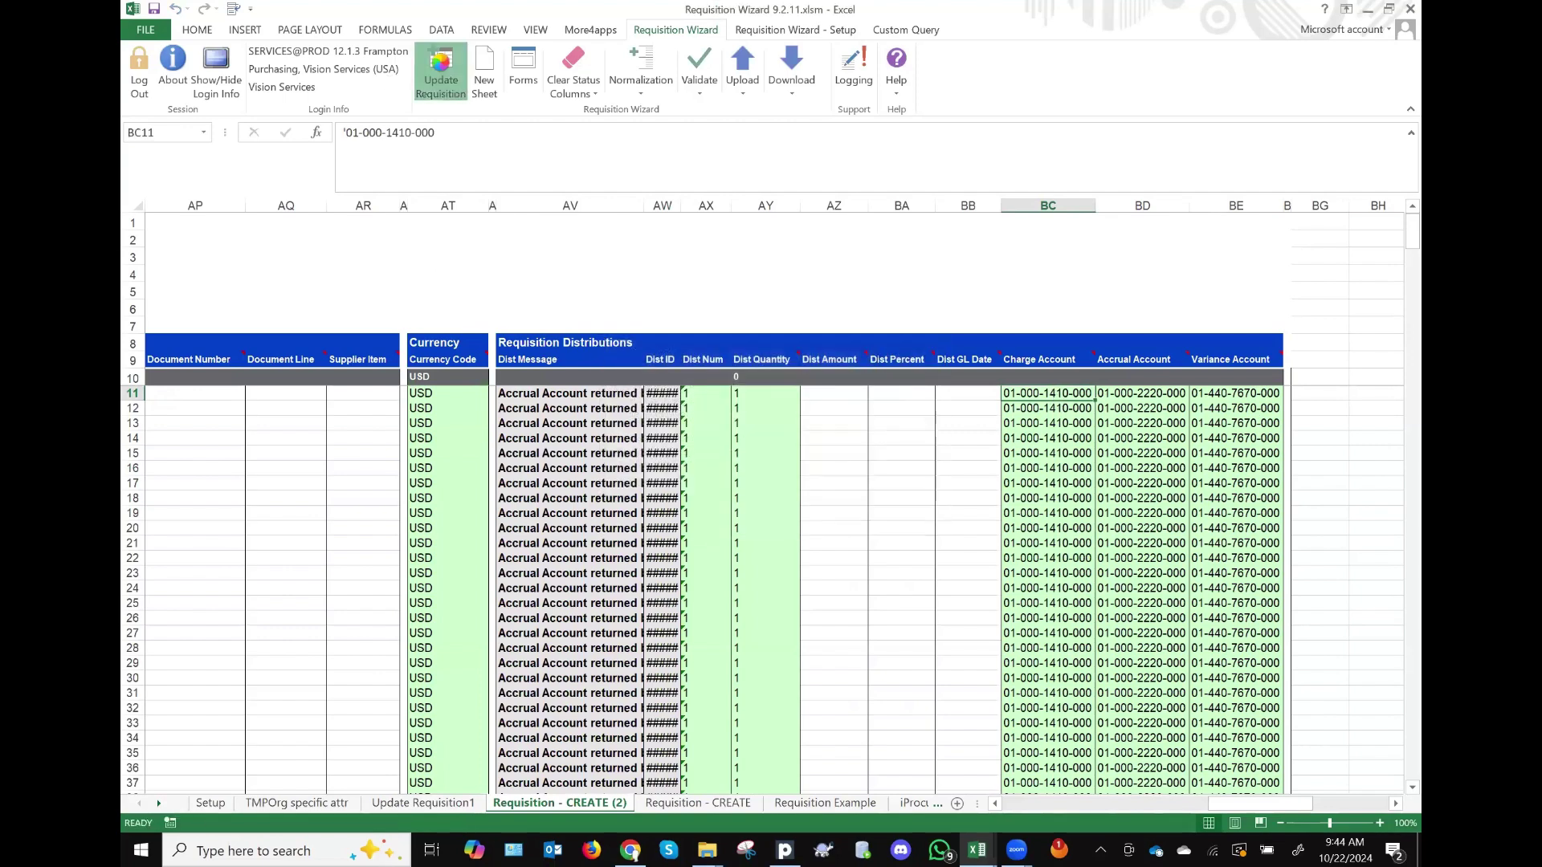
click(907, 421)
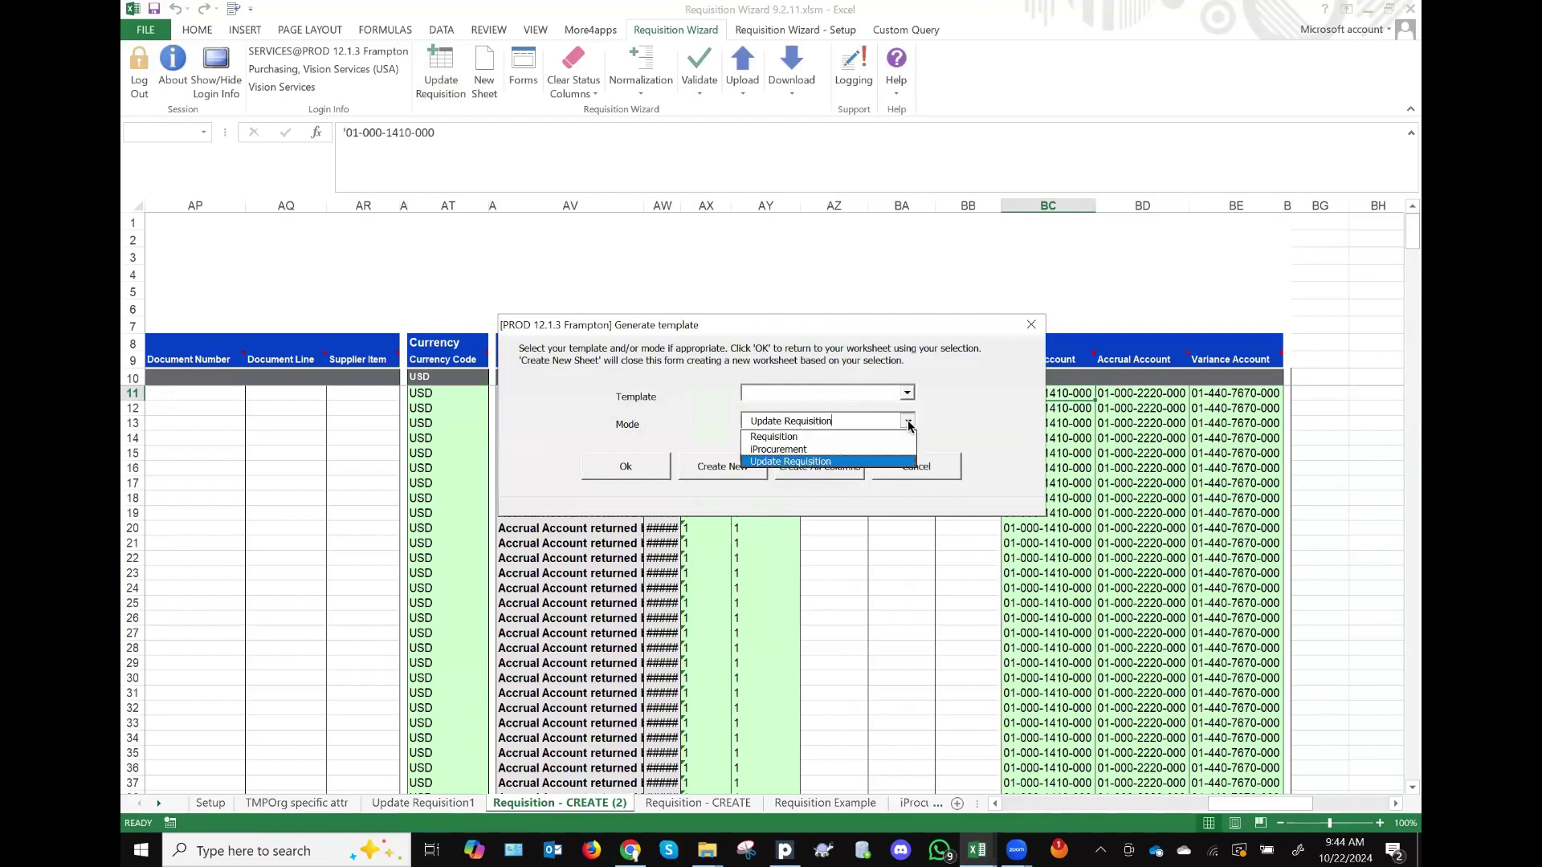
click(843, 437)
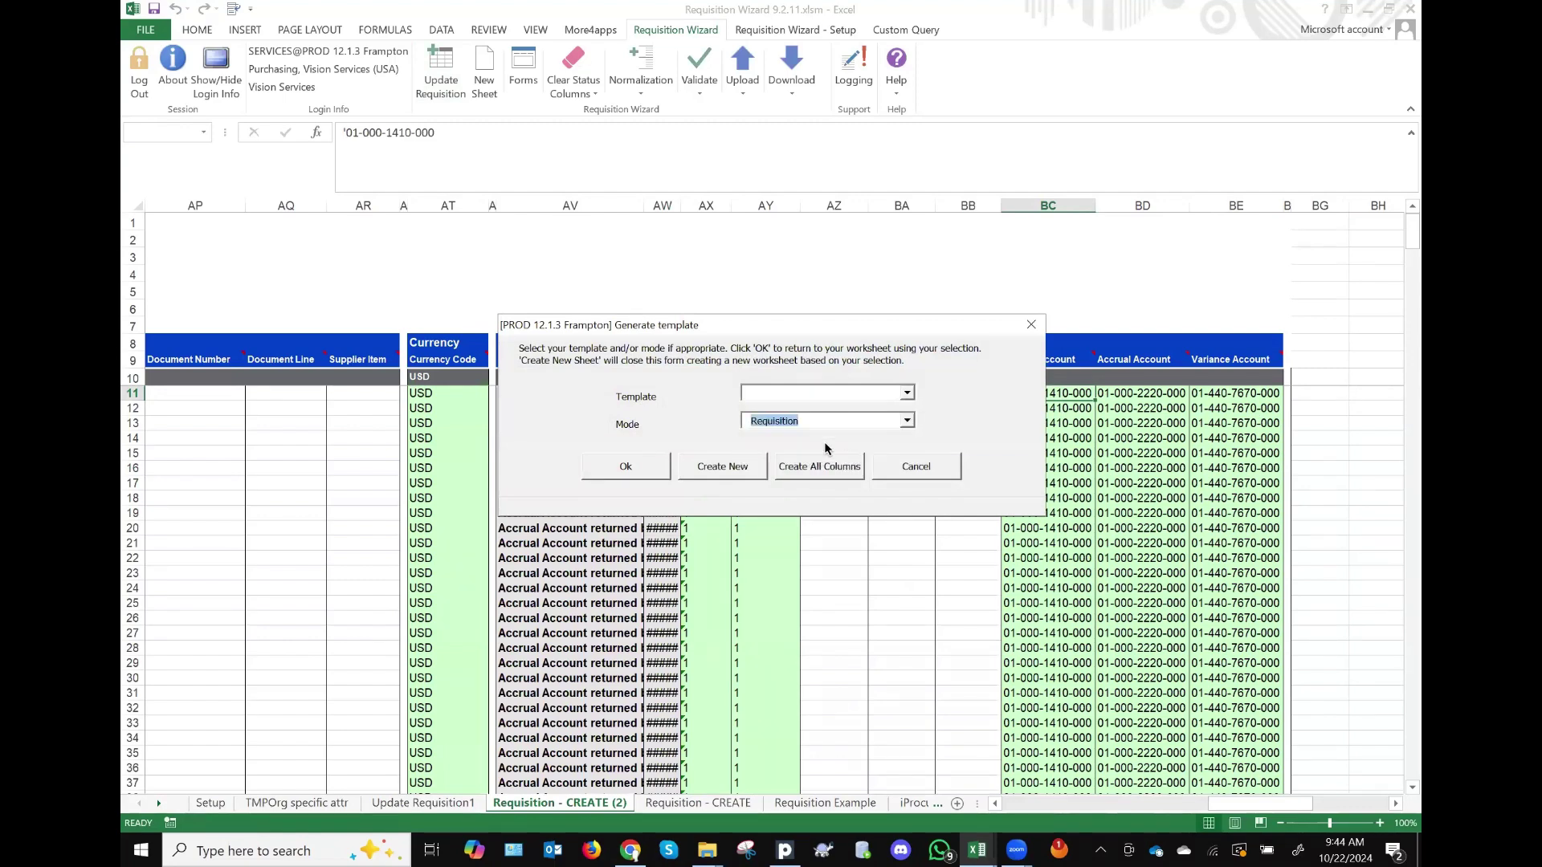
click(610, 468)
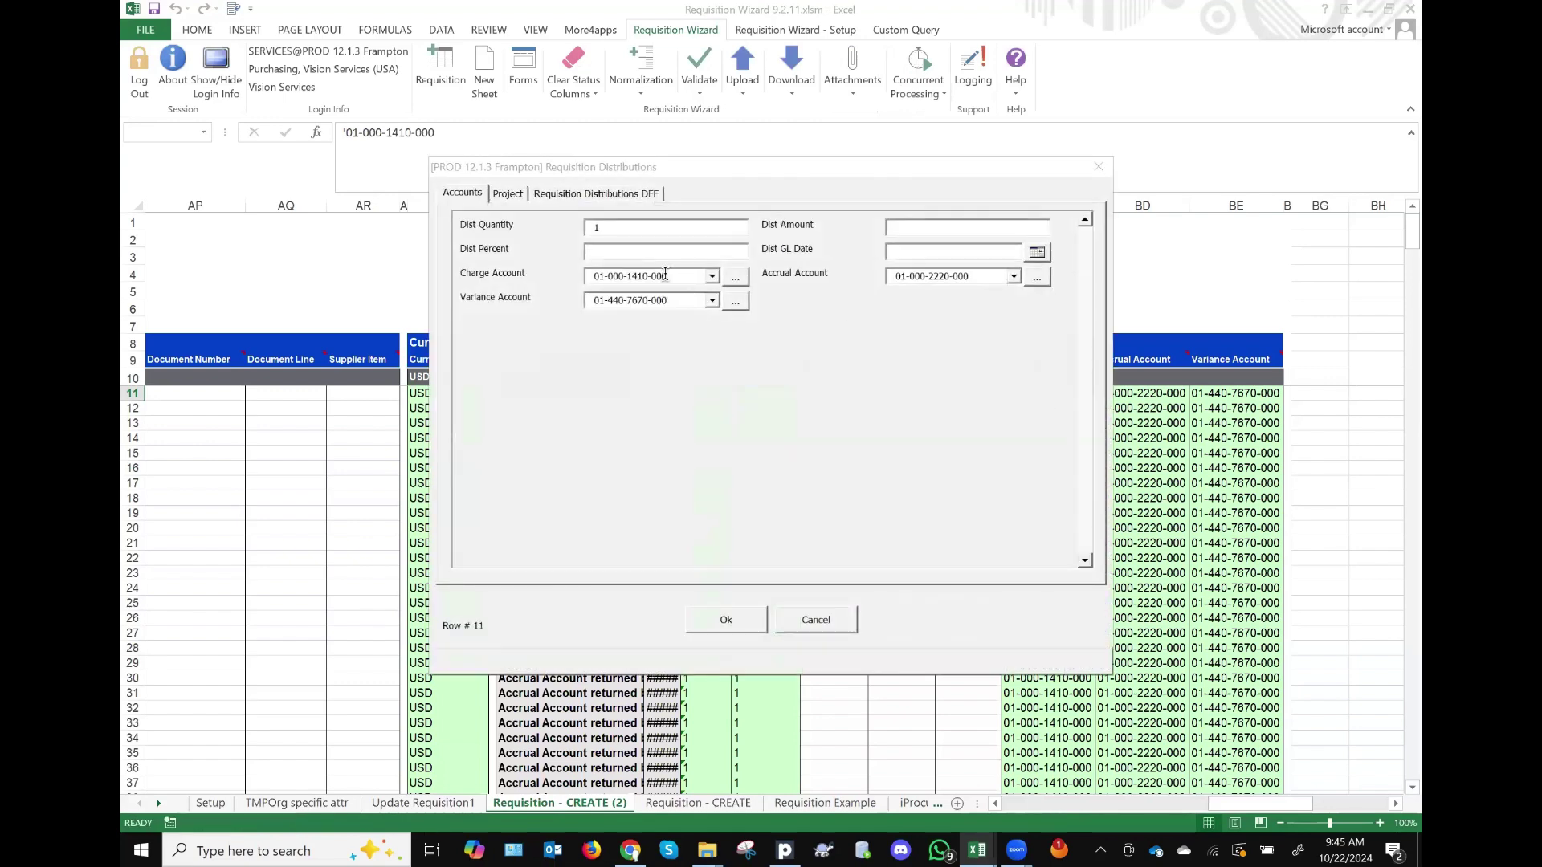
Step: Open the Charge Account segments for row 11 and clear the Services Account and Product segments
click(742, 276)
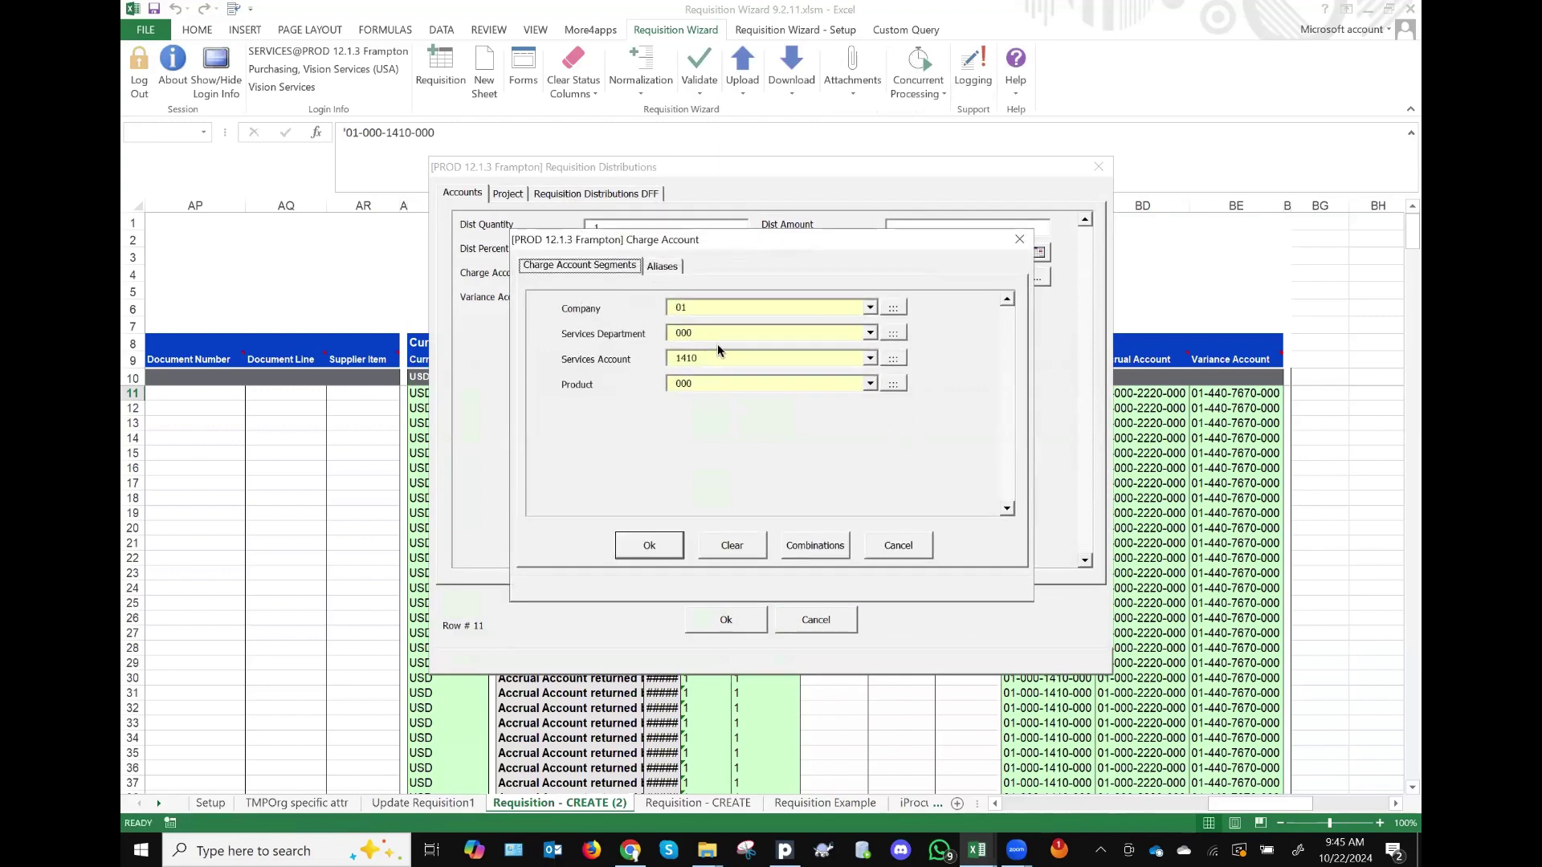
key(Tab)
key(Tab)
key(Tab)
key(Delete)
key(Tab)
key(Tab)
key(Delete)
click(831, 549)
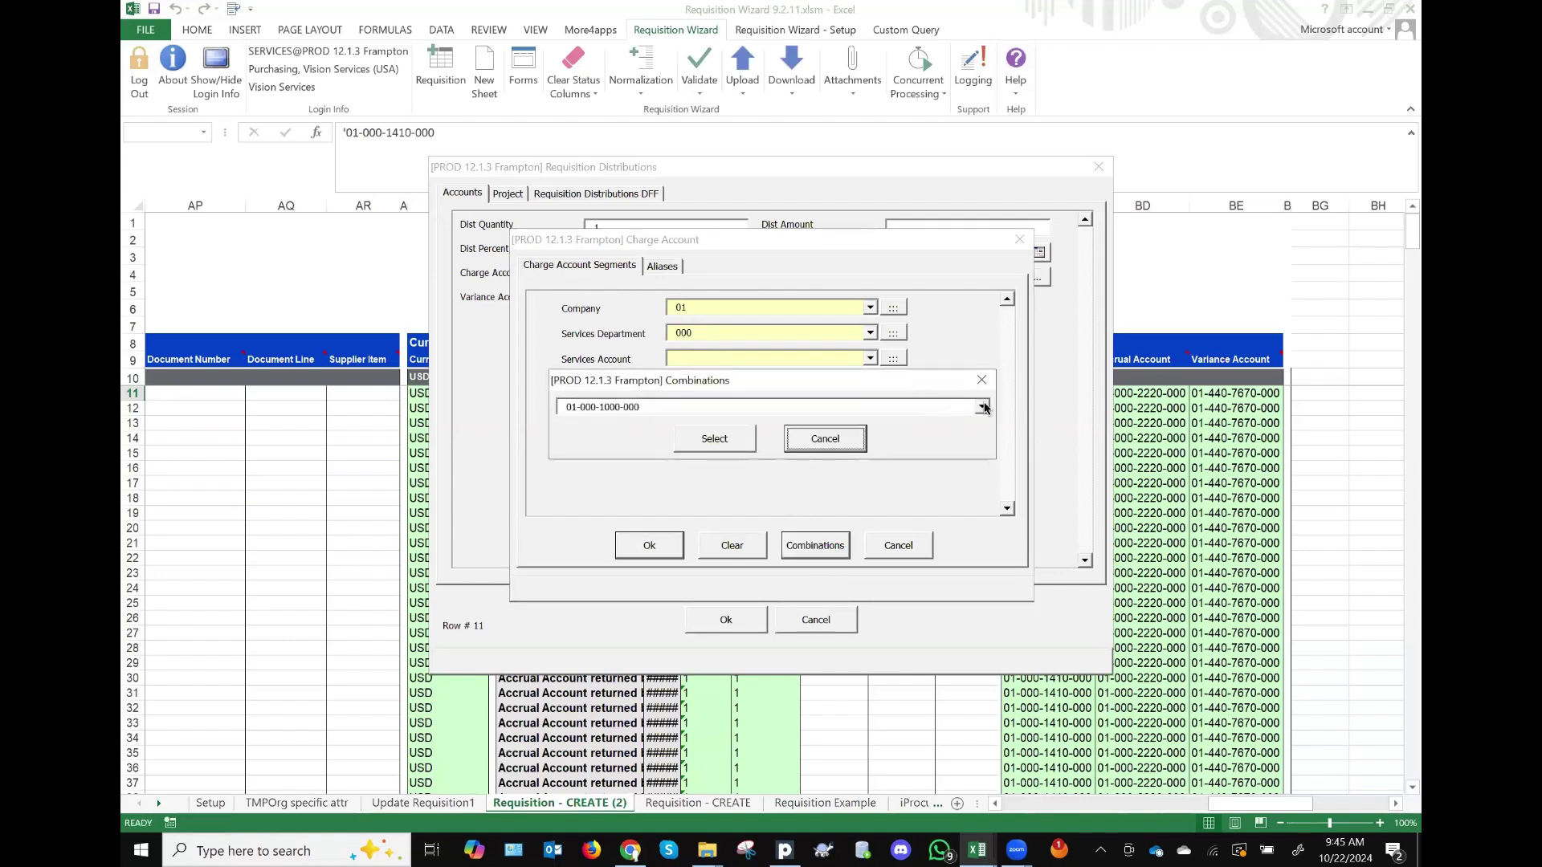
click(982, 407)
click(658, 534)
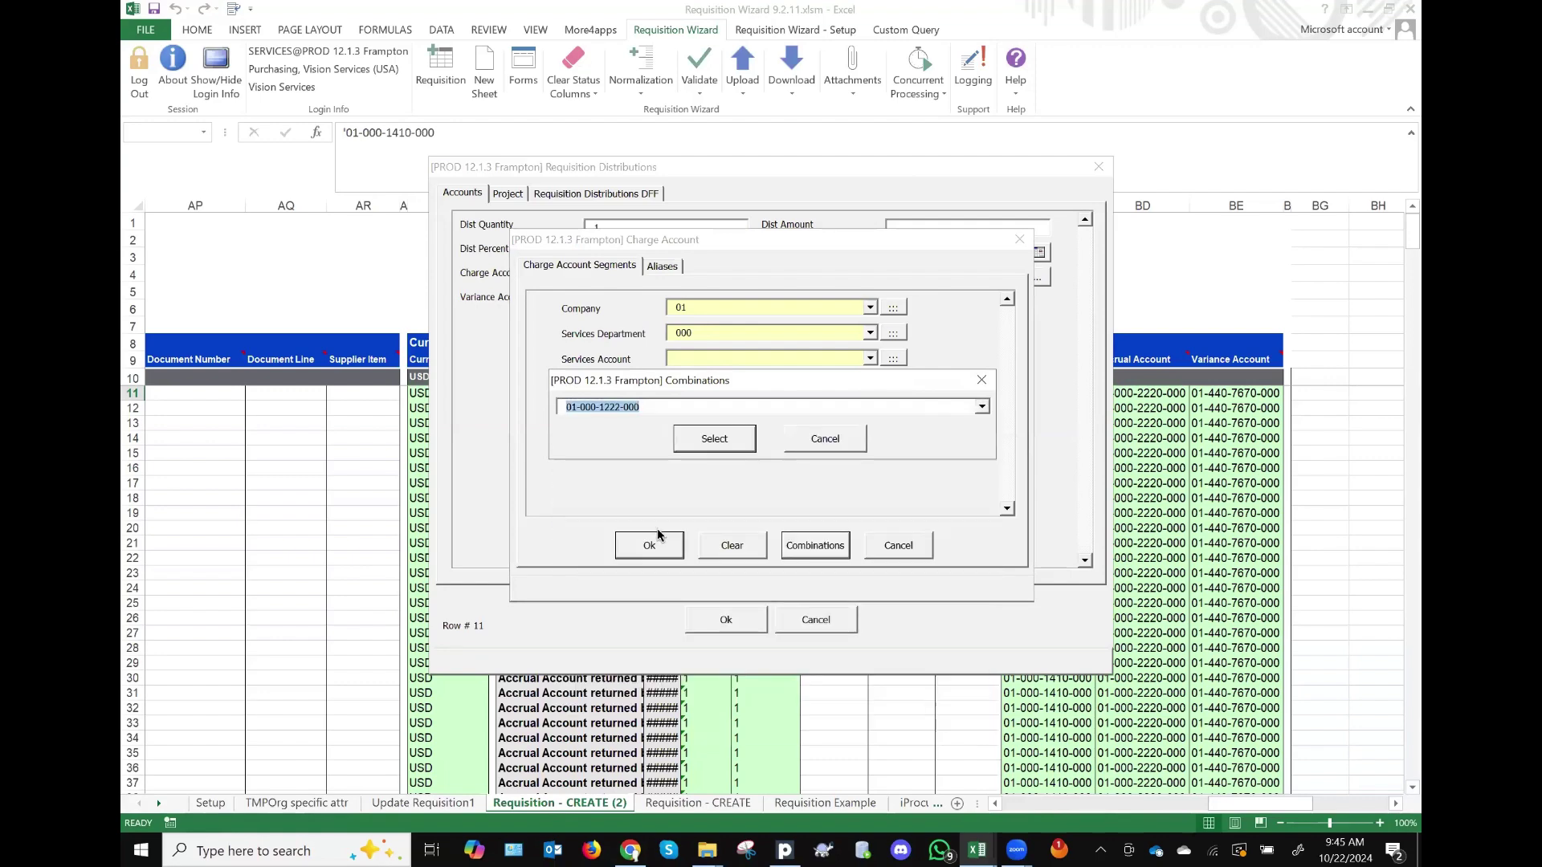
click(714, 443)
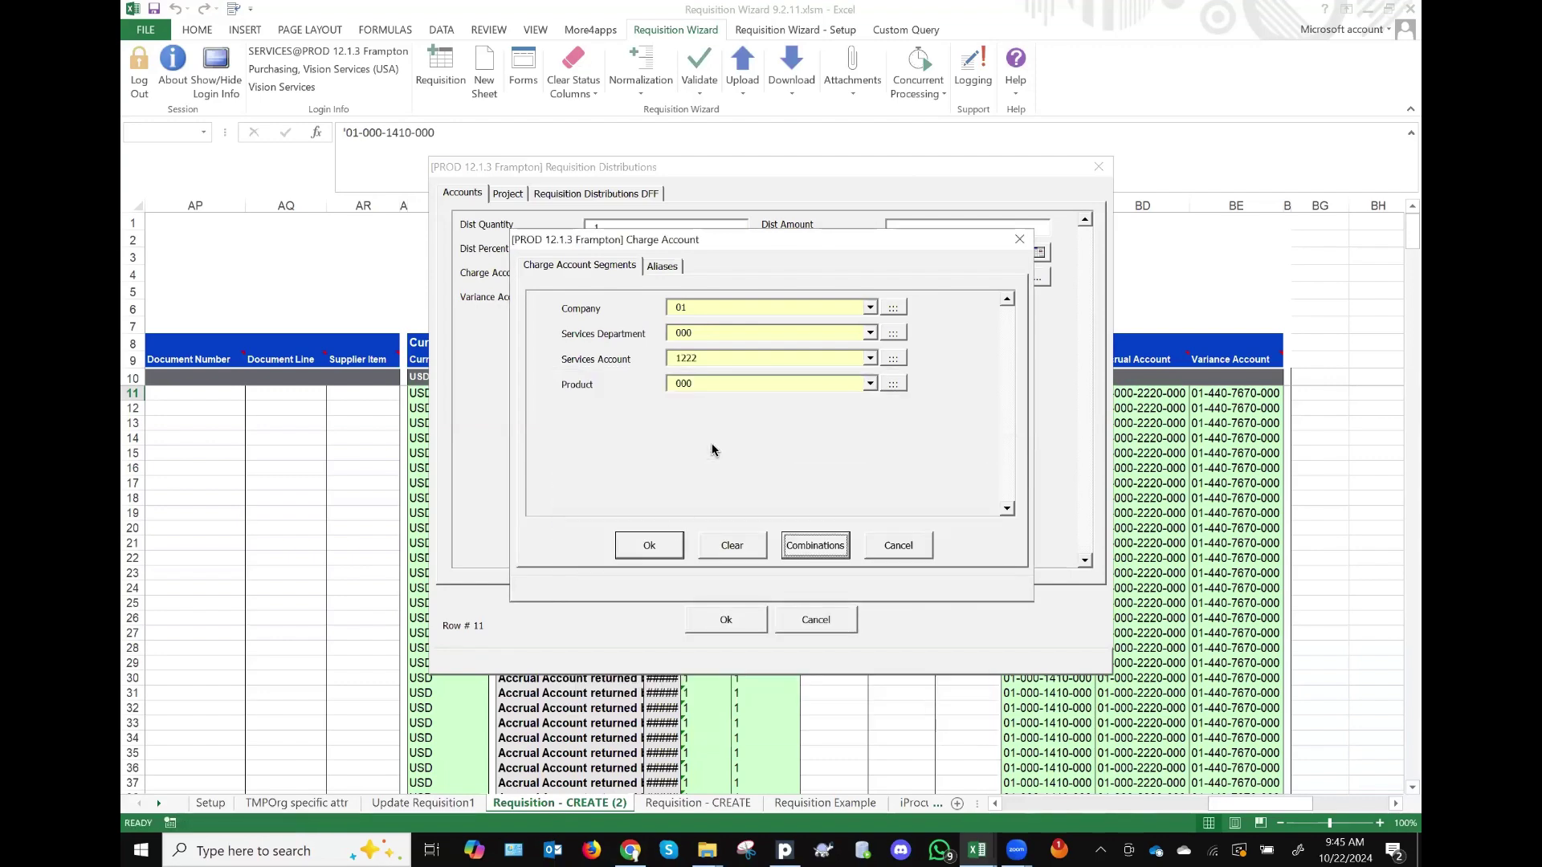
click(638, 554)
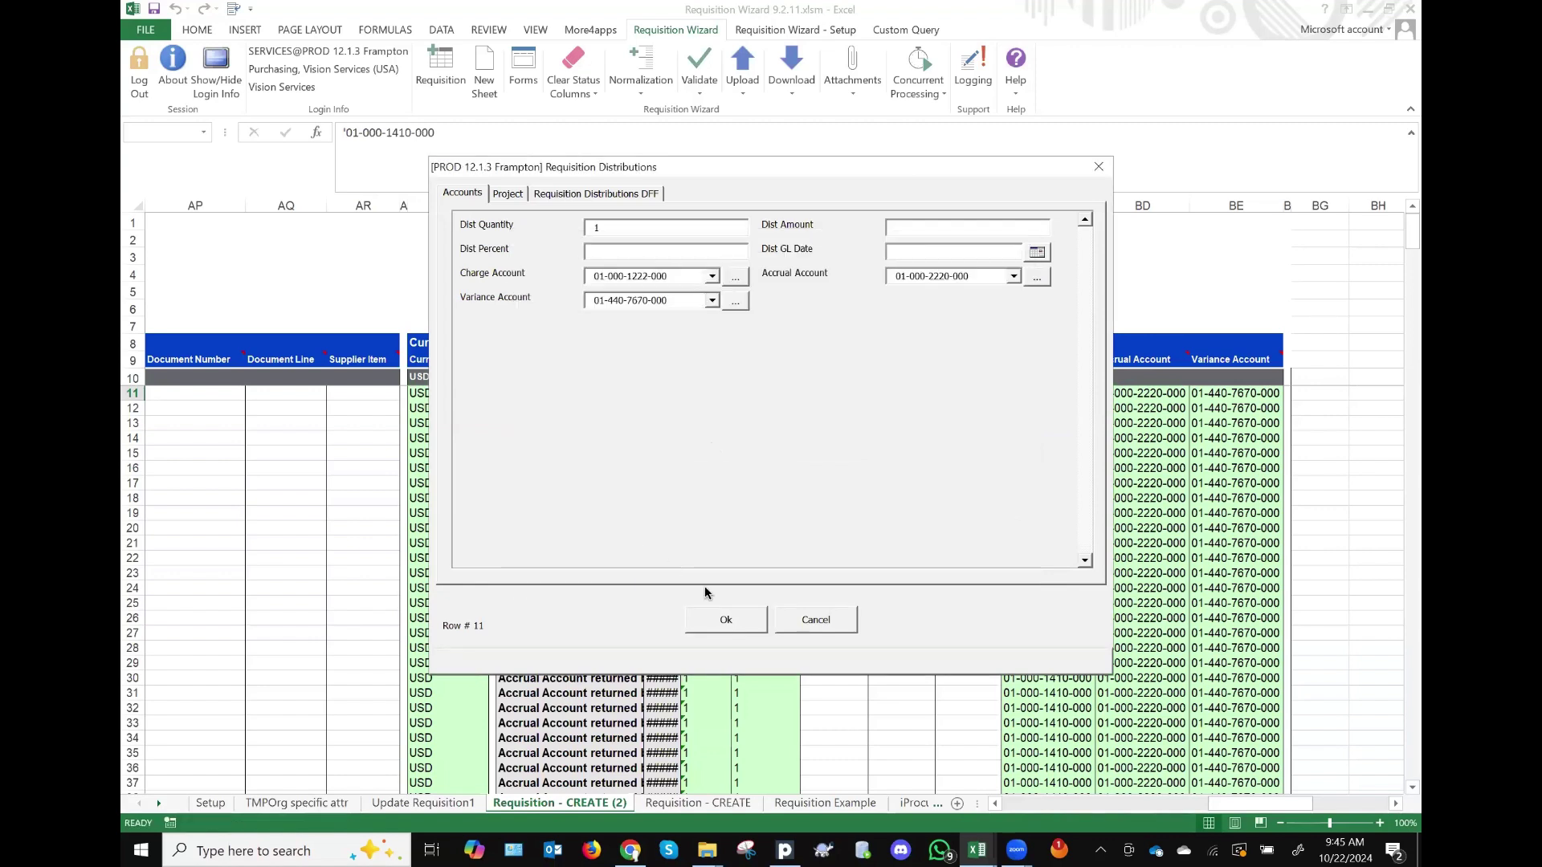
click(740, 622)
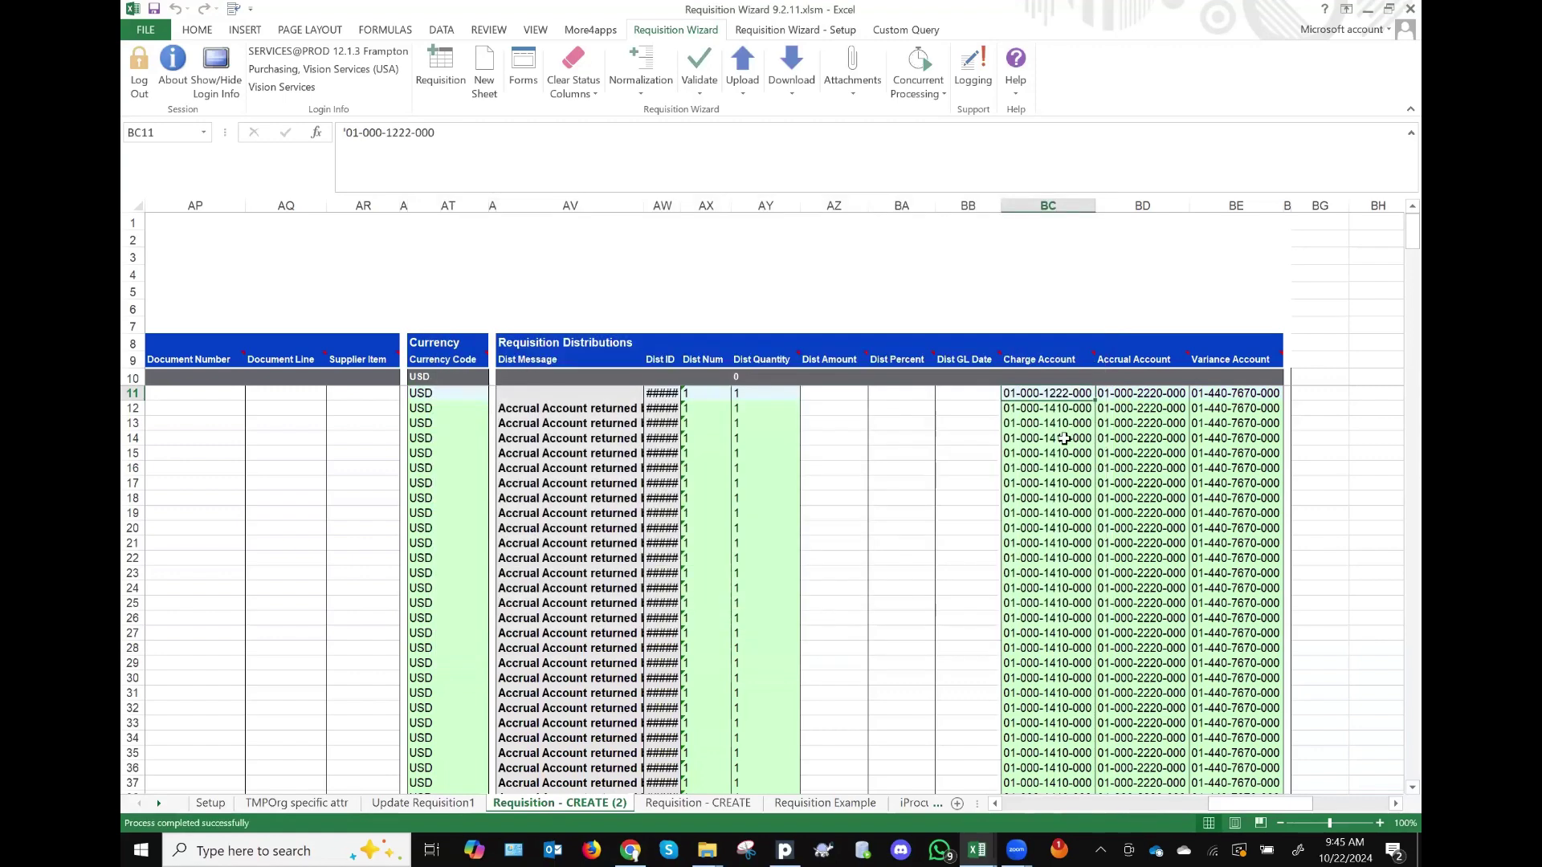
Step: Review the sheet's sourcing, distribution and status columns and the available download options
click(1066, 408)
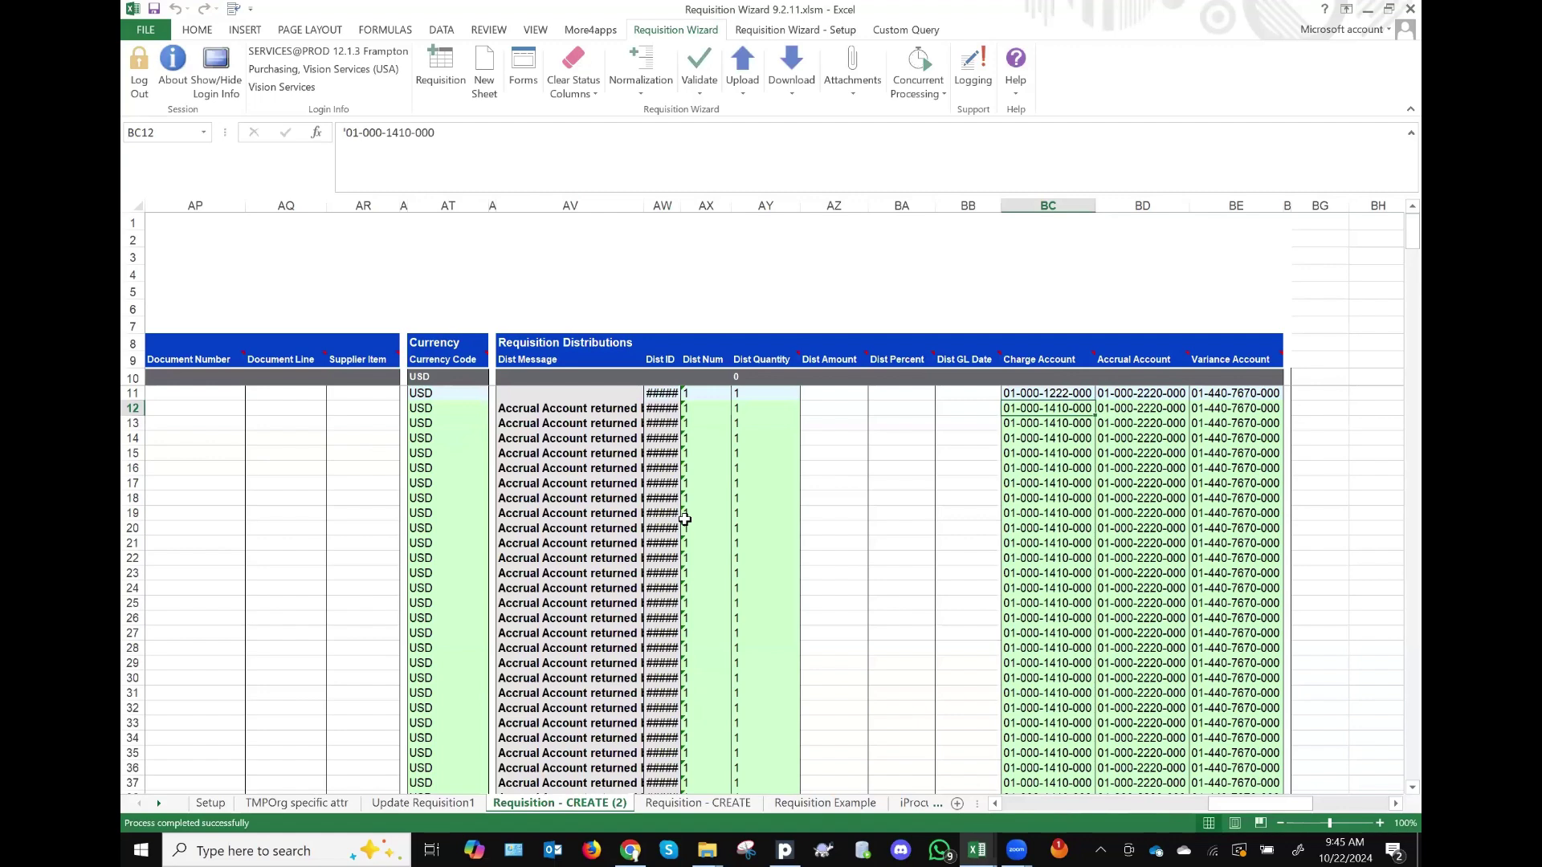
scroll(684, 519, left, 5)
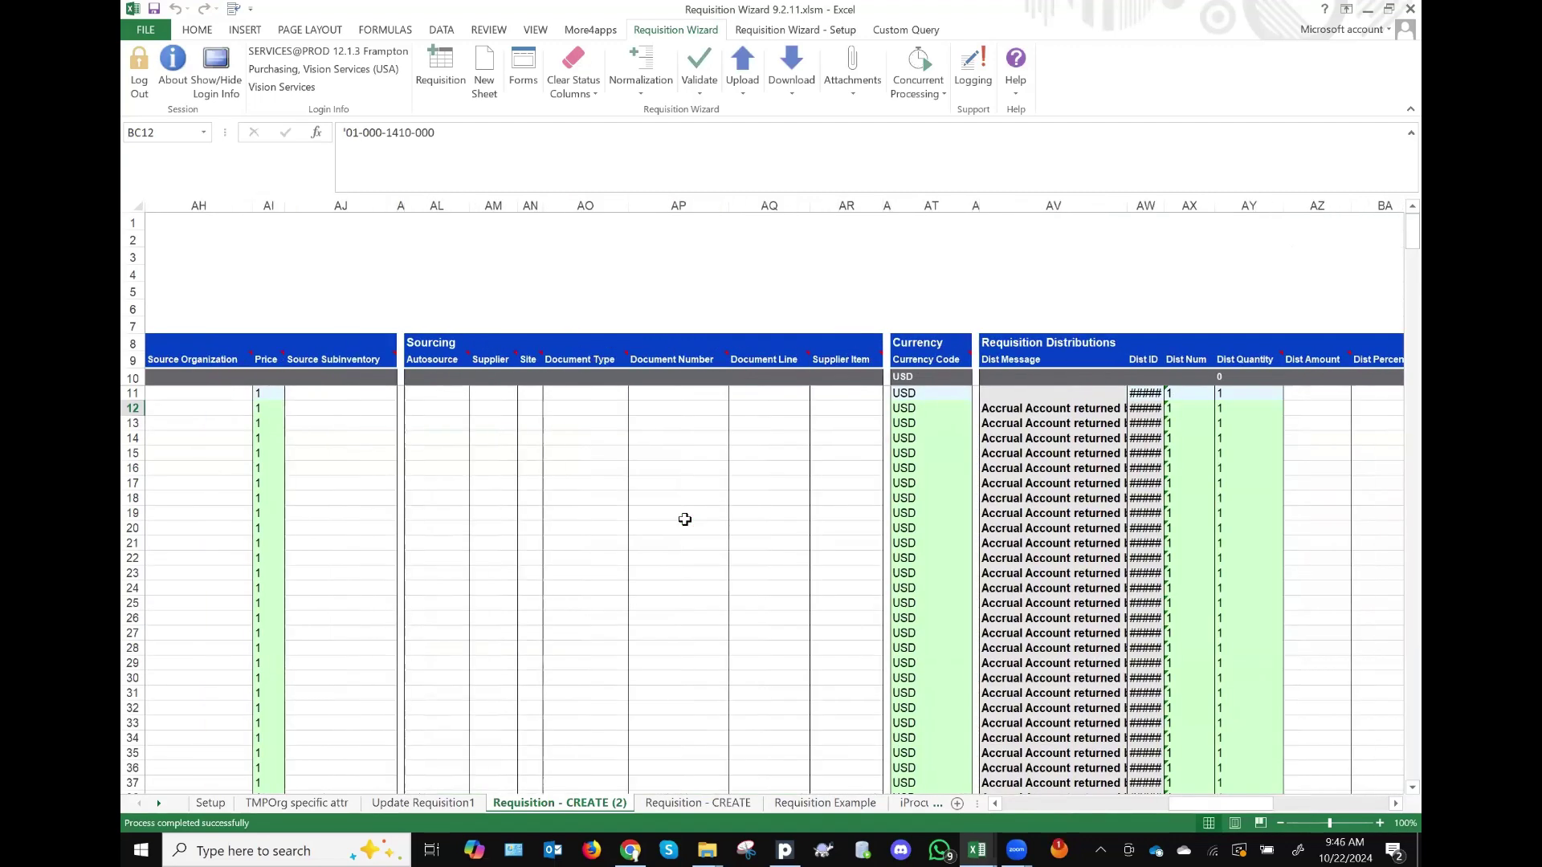
scroll(684, 520, right, 5)
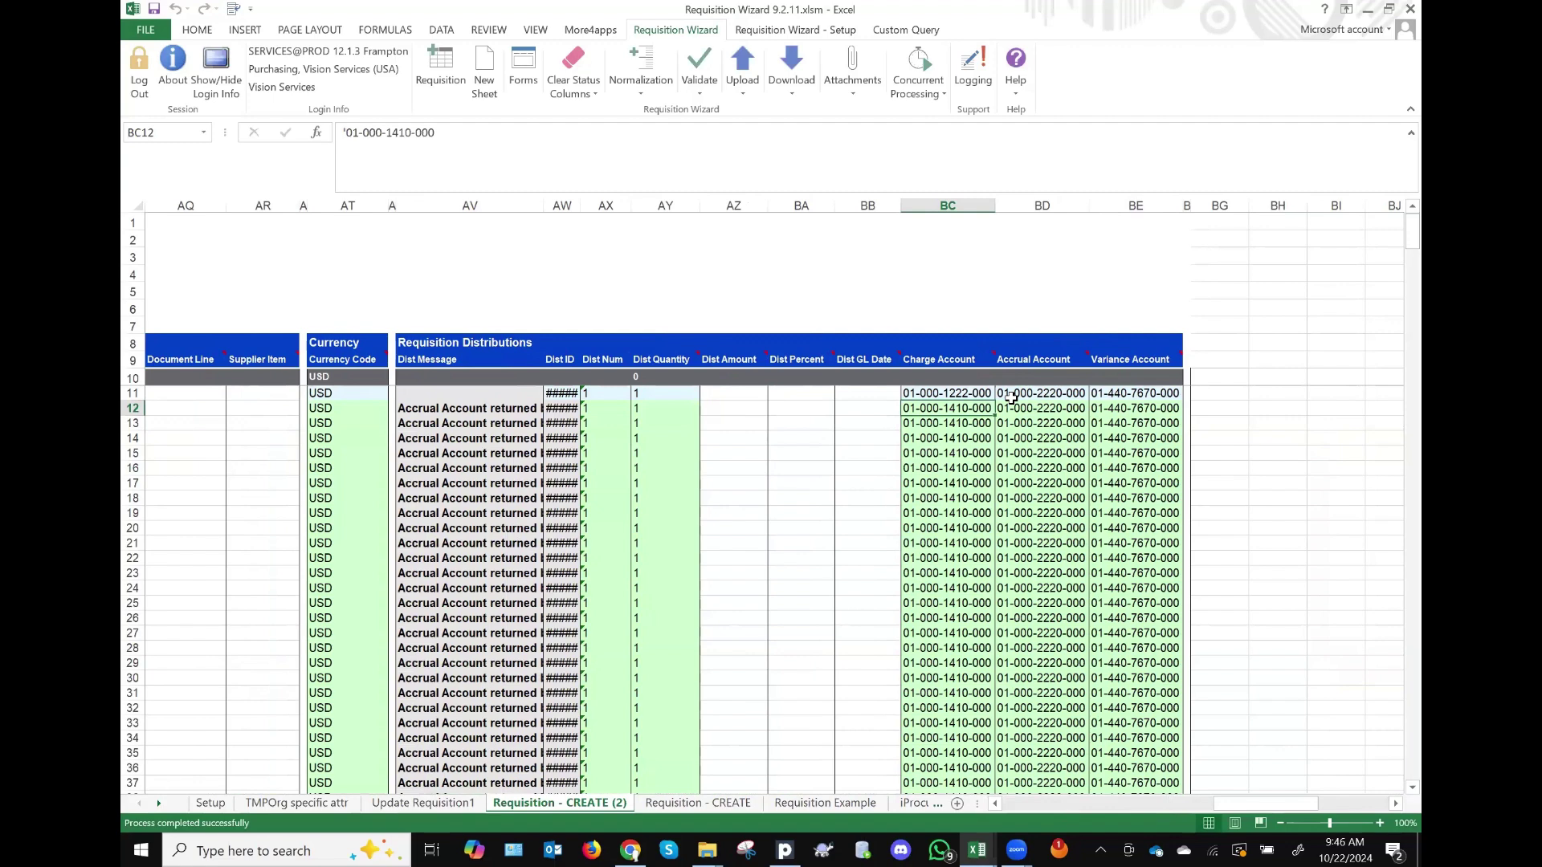
key(Home)
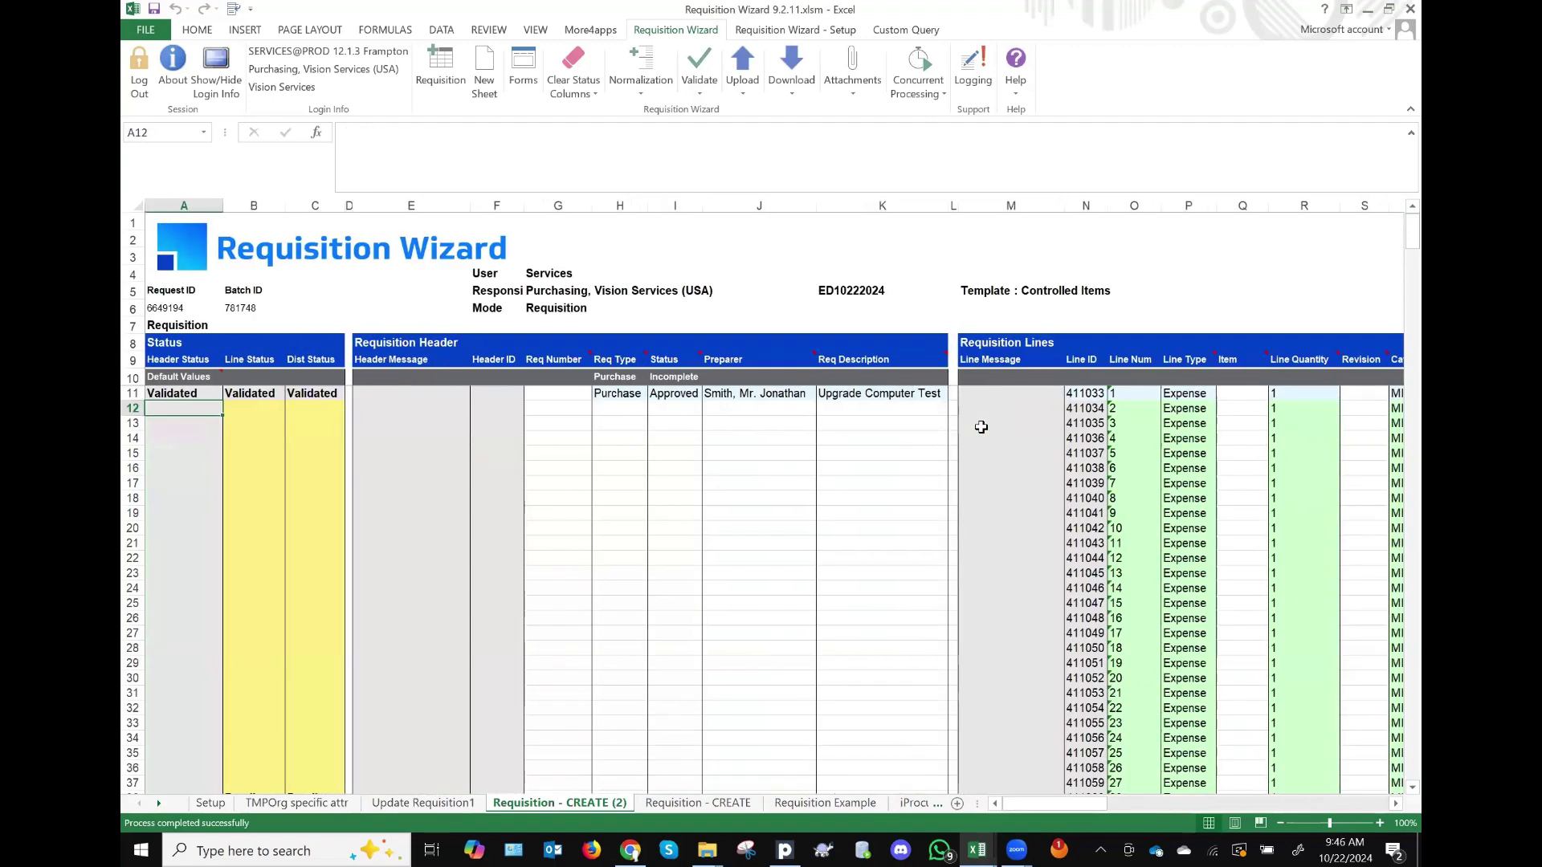
click(791, 72)
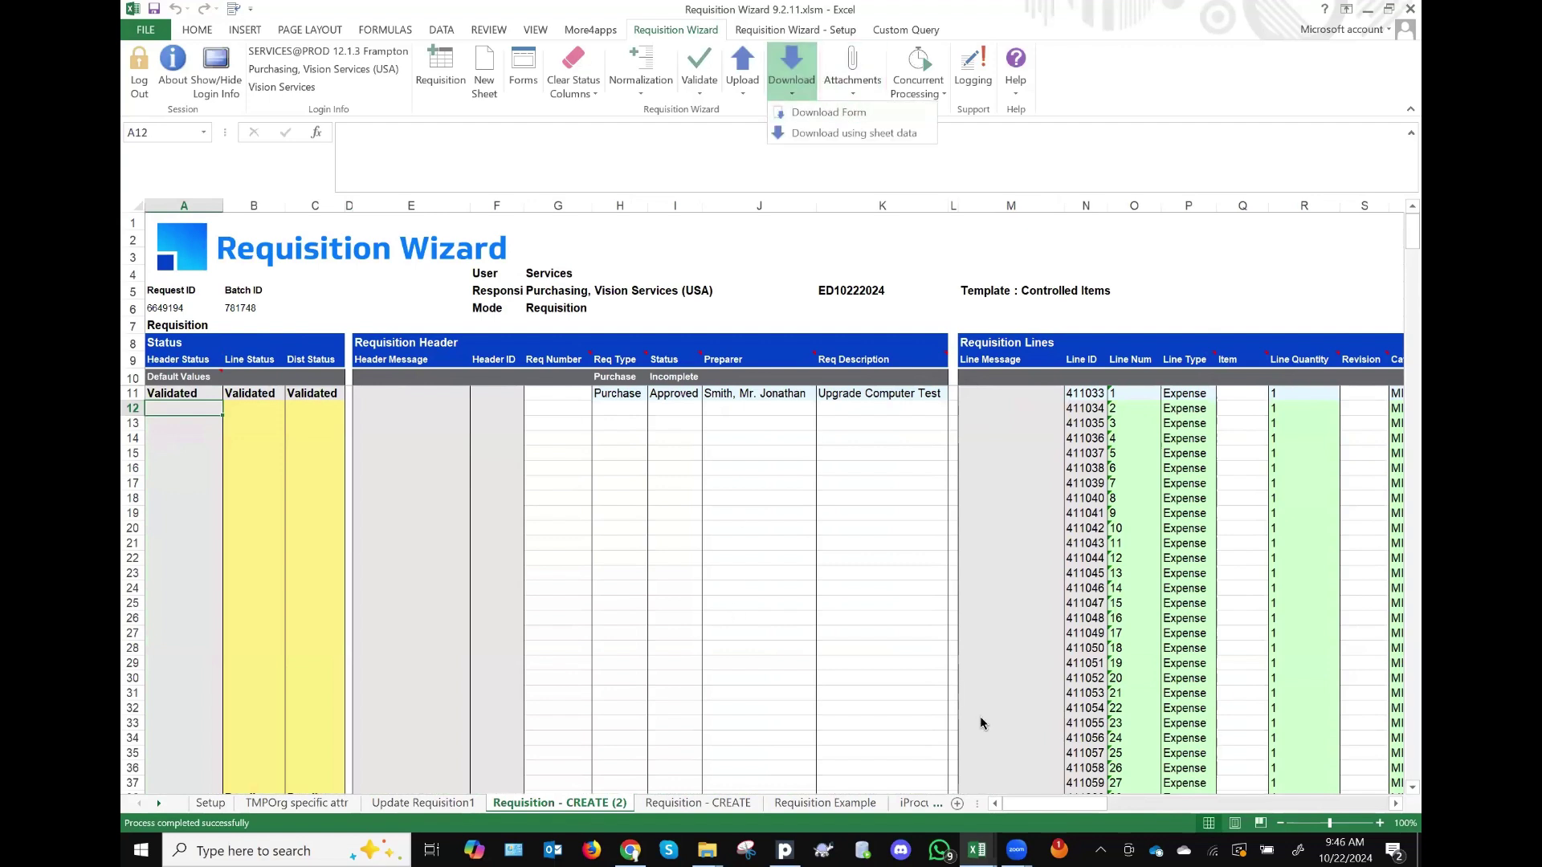
Step: Switch to the Purchase Order Wizard 4.5.98 workbook and set its mode to AutoCreate
click(978, 851)
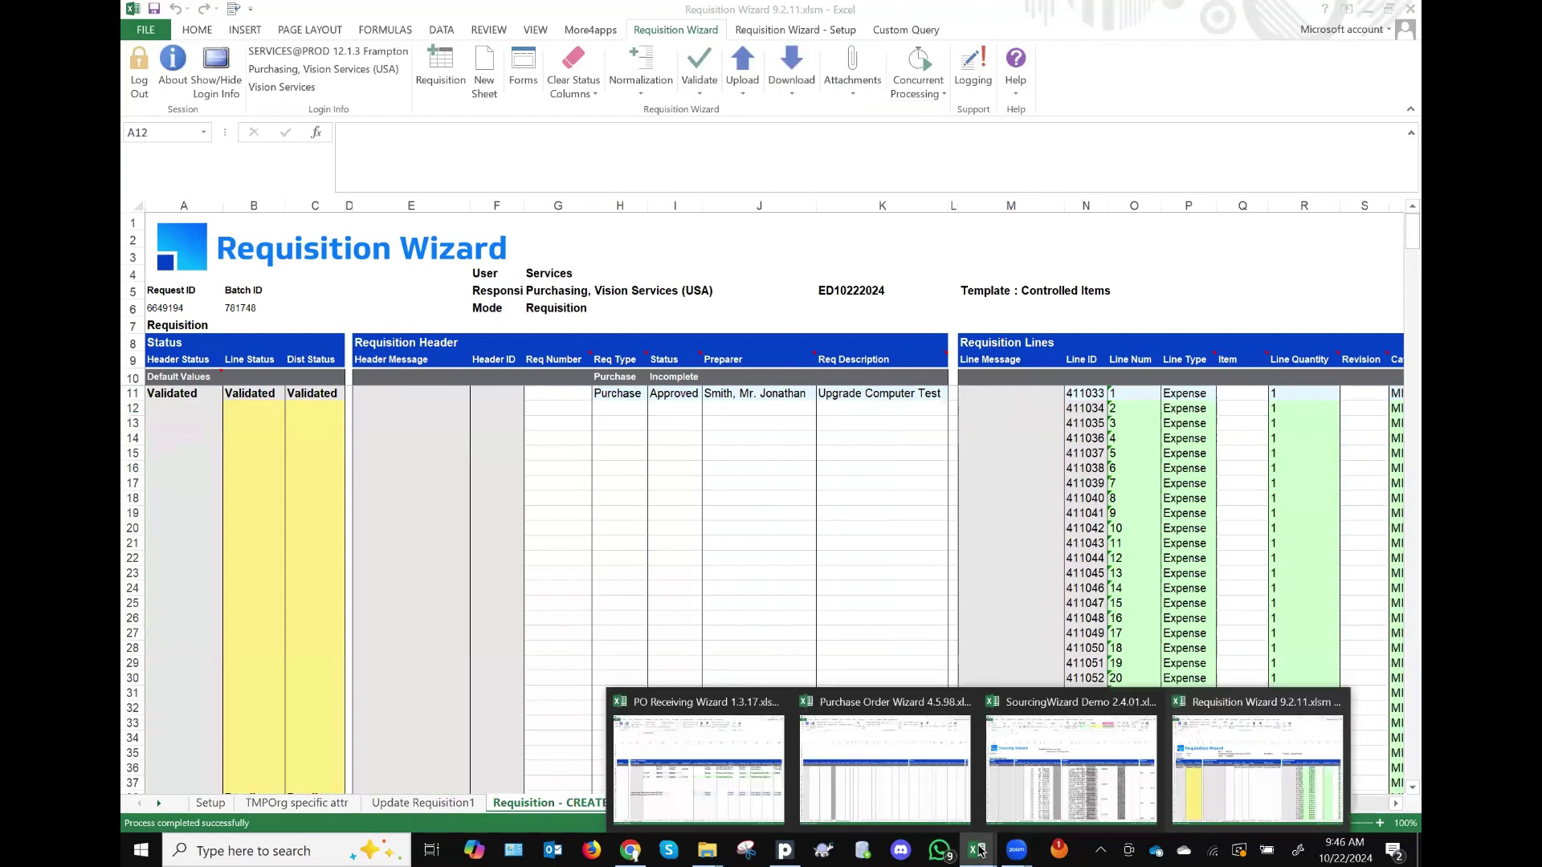
click(910, 744)
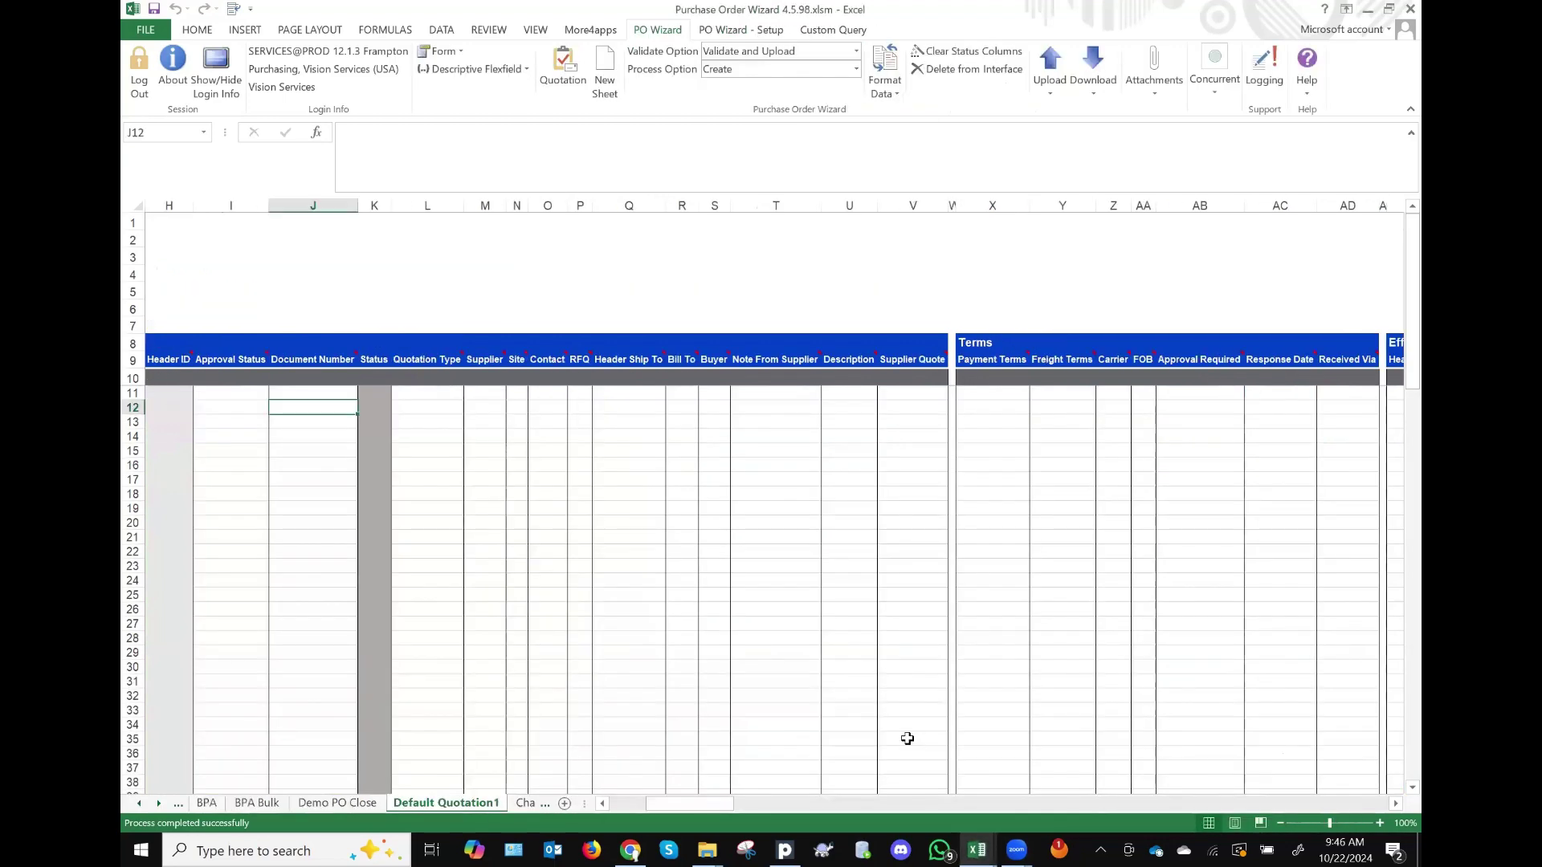
click(563, 70)
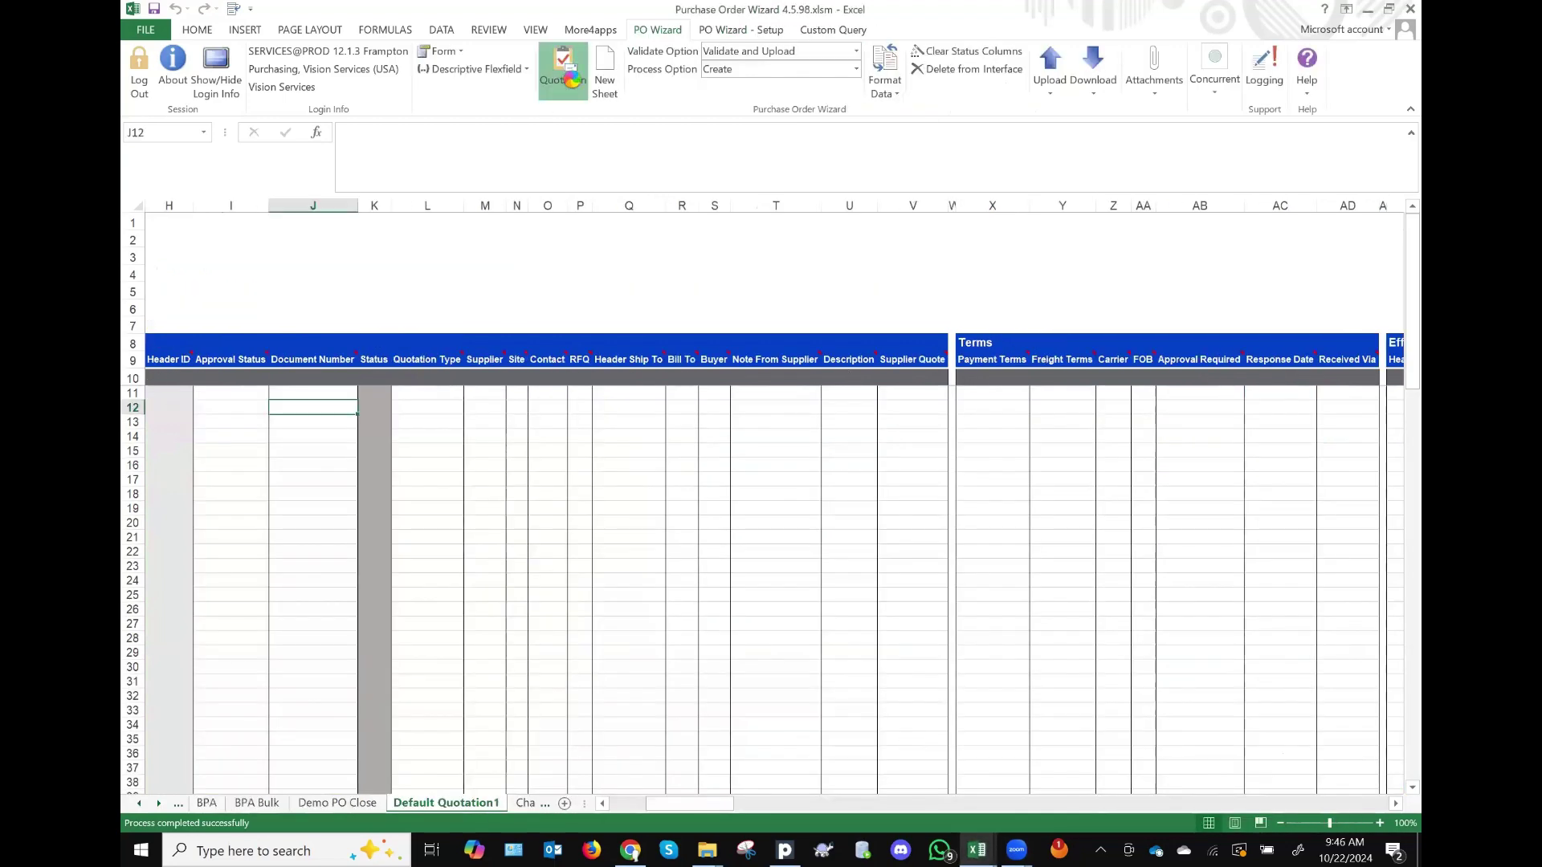
click(905, 420)
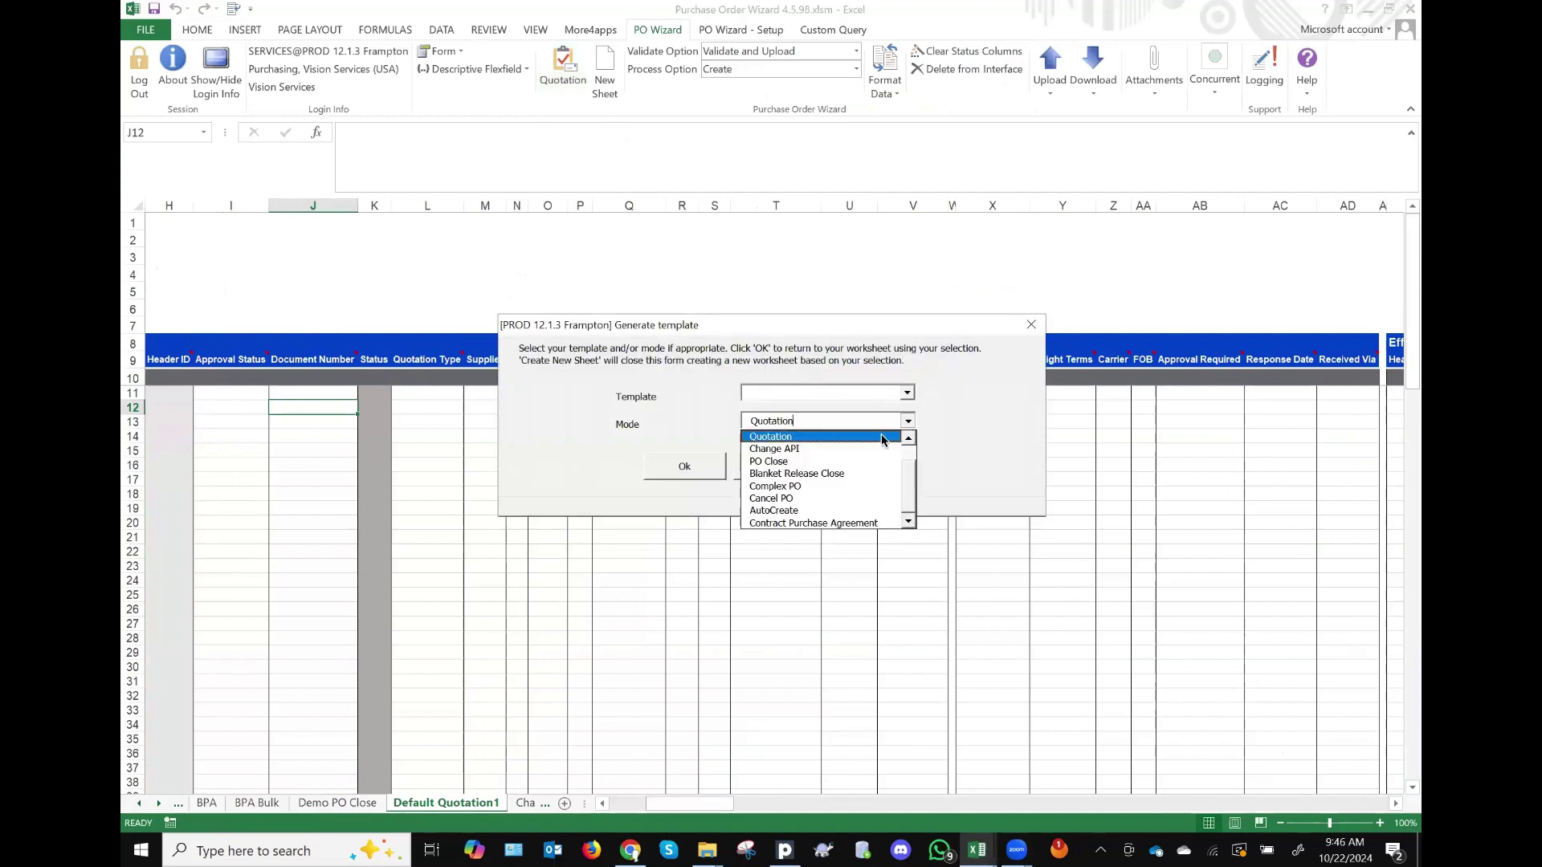
scroll(841, 439, up, 1)
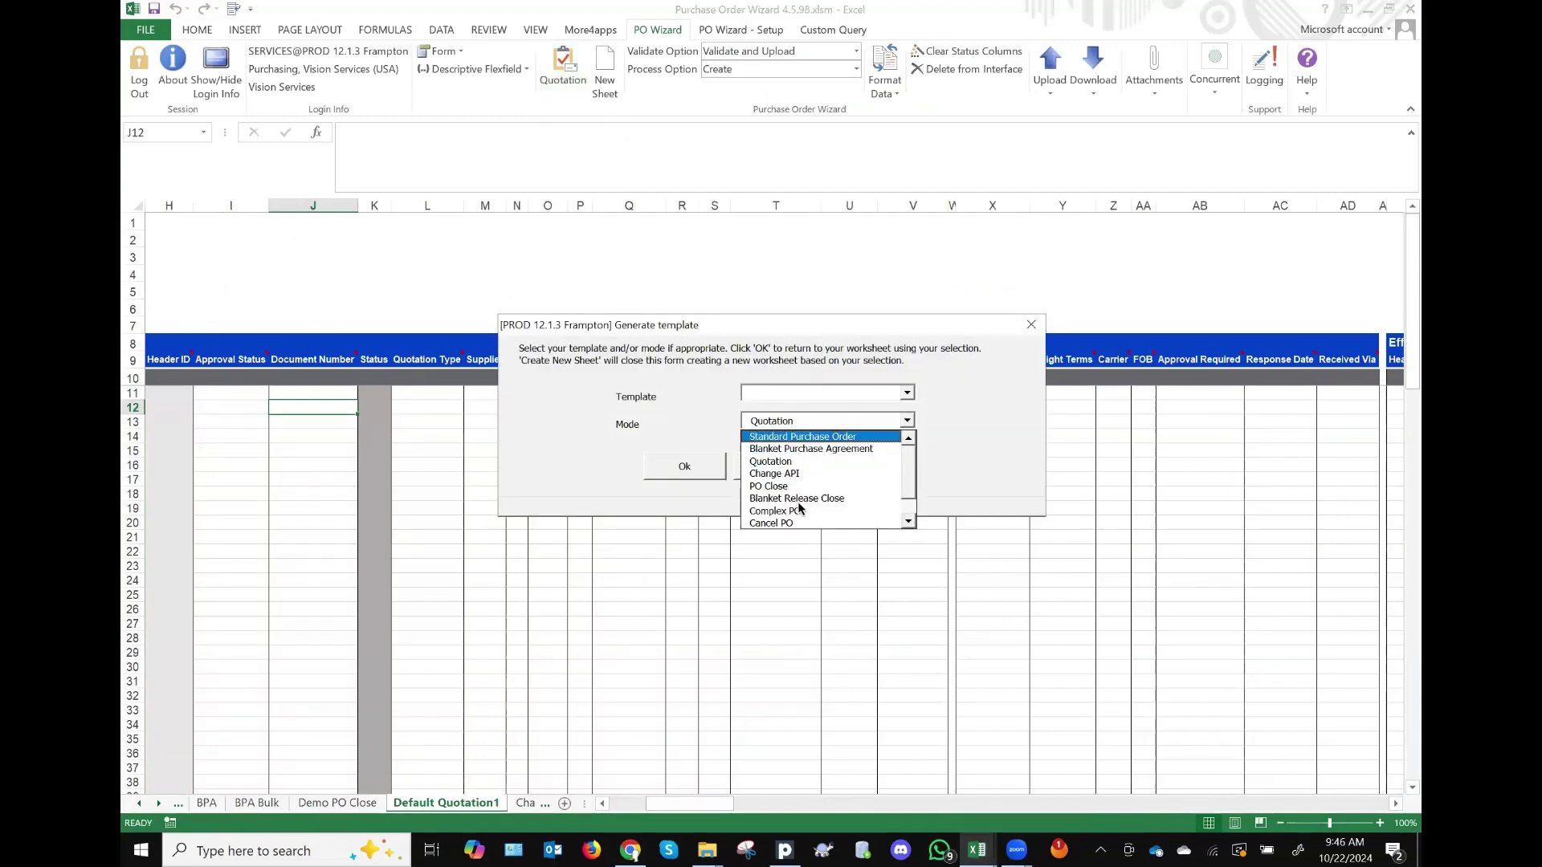
scroll(910, 511, down, 1)
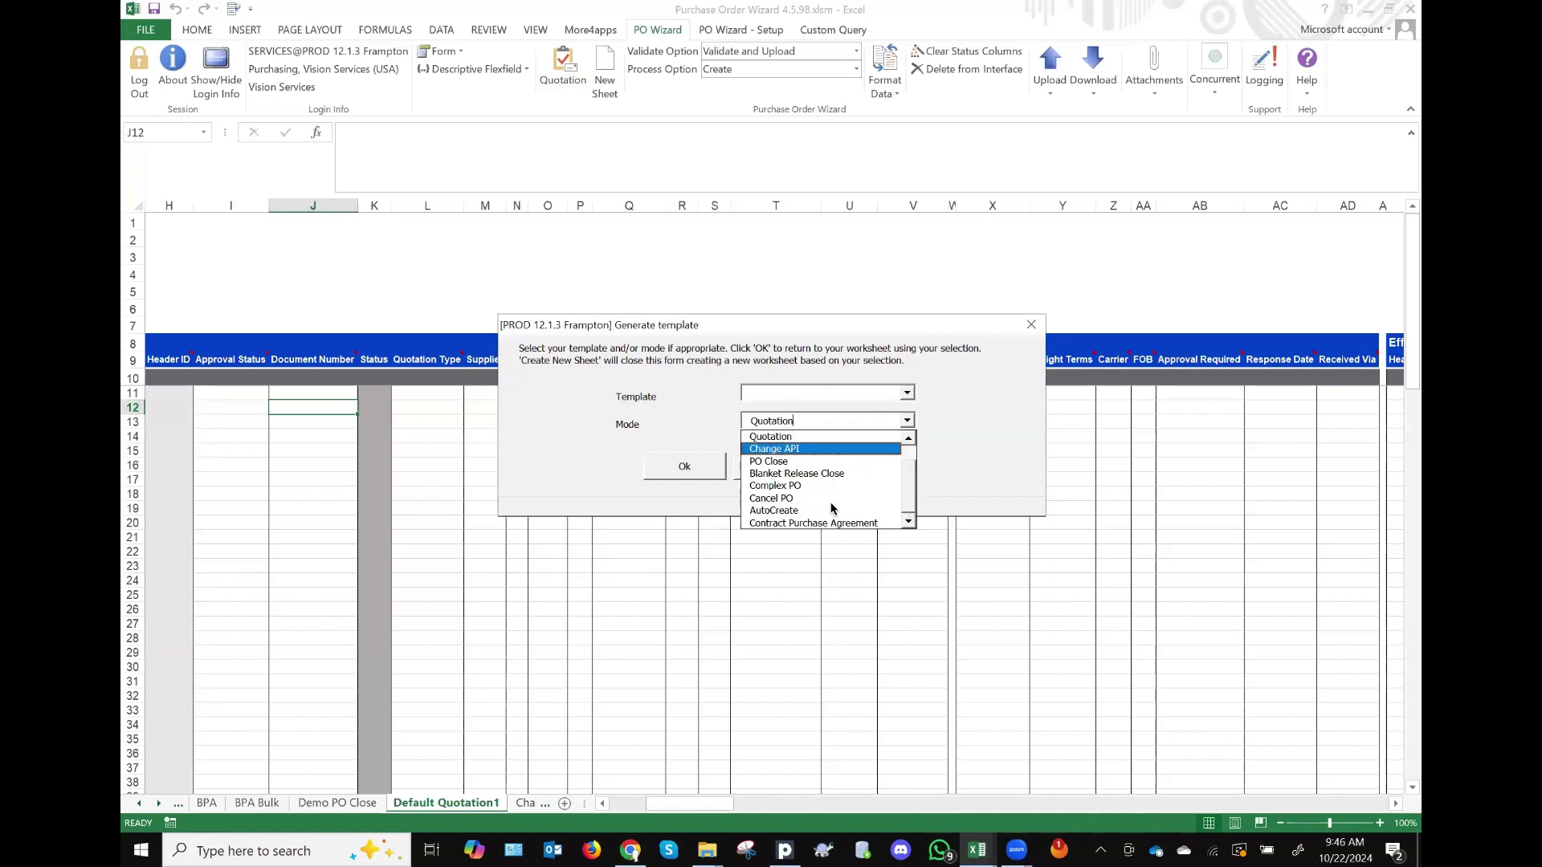
click(811, 511)
click(685, 466)
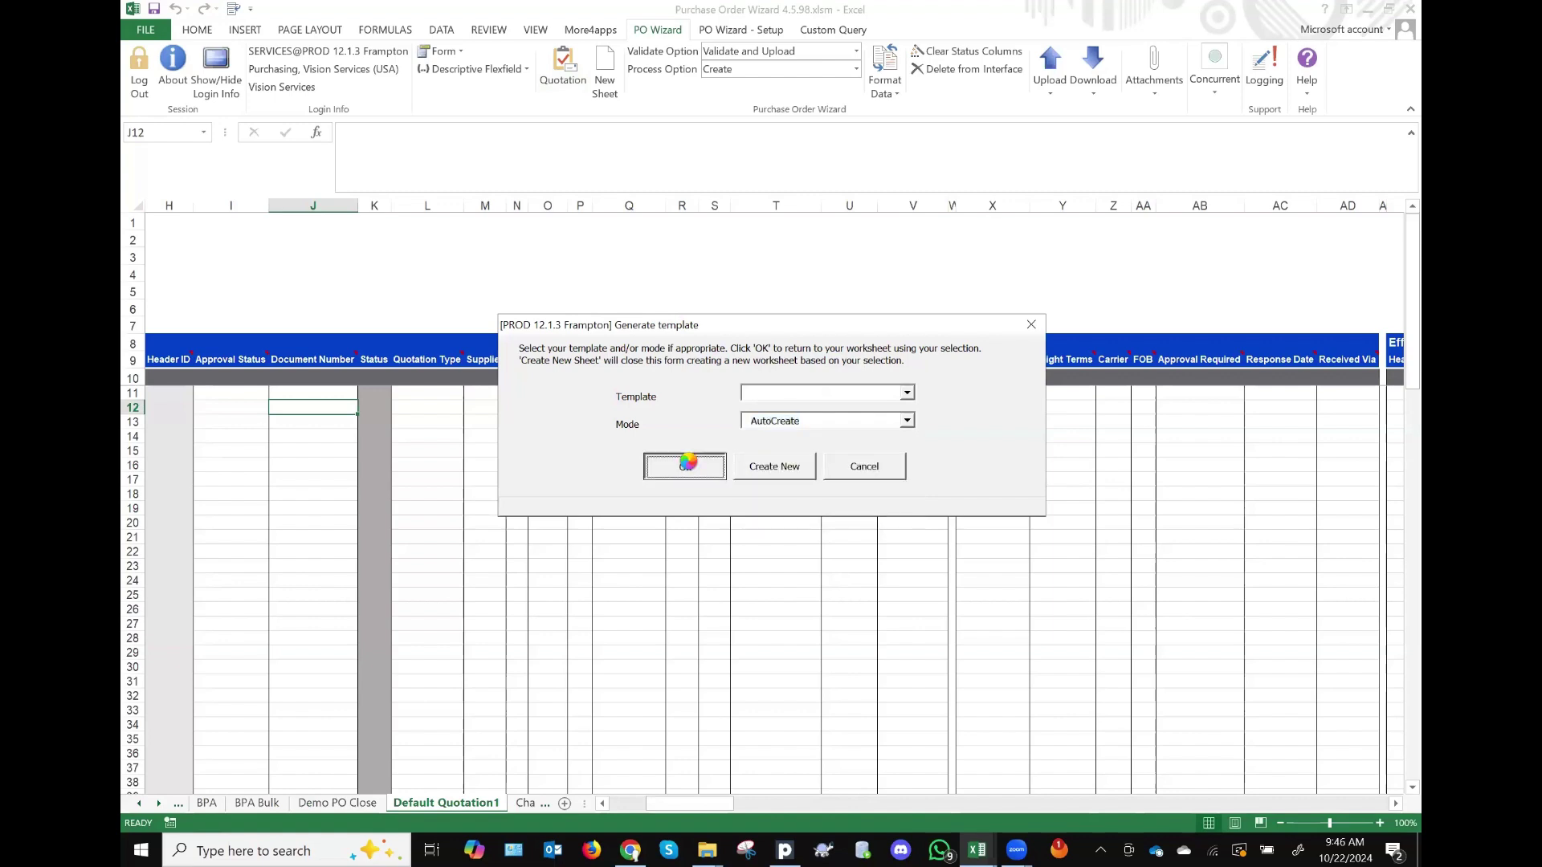
Step: Go to the Autocreate sheet and open the requisition Download form
click(1099, 79)
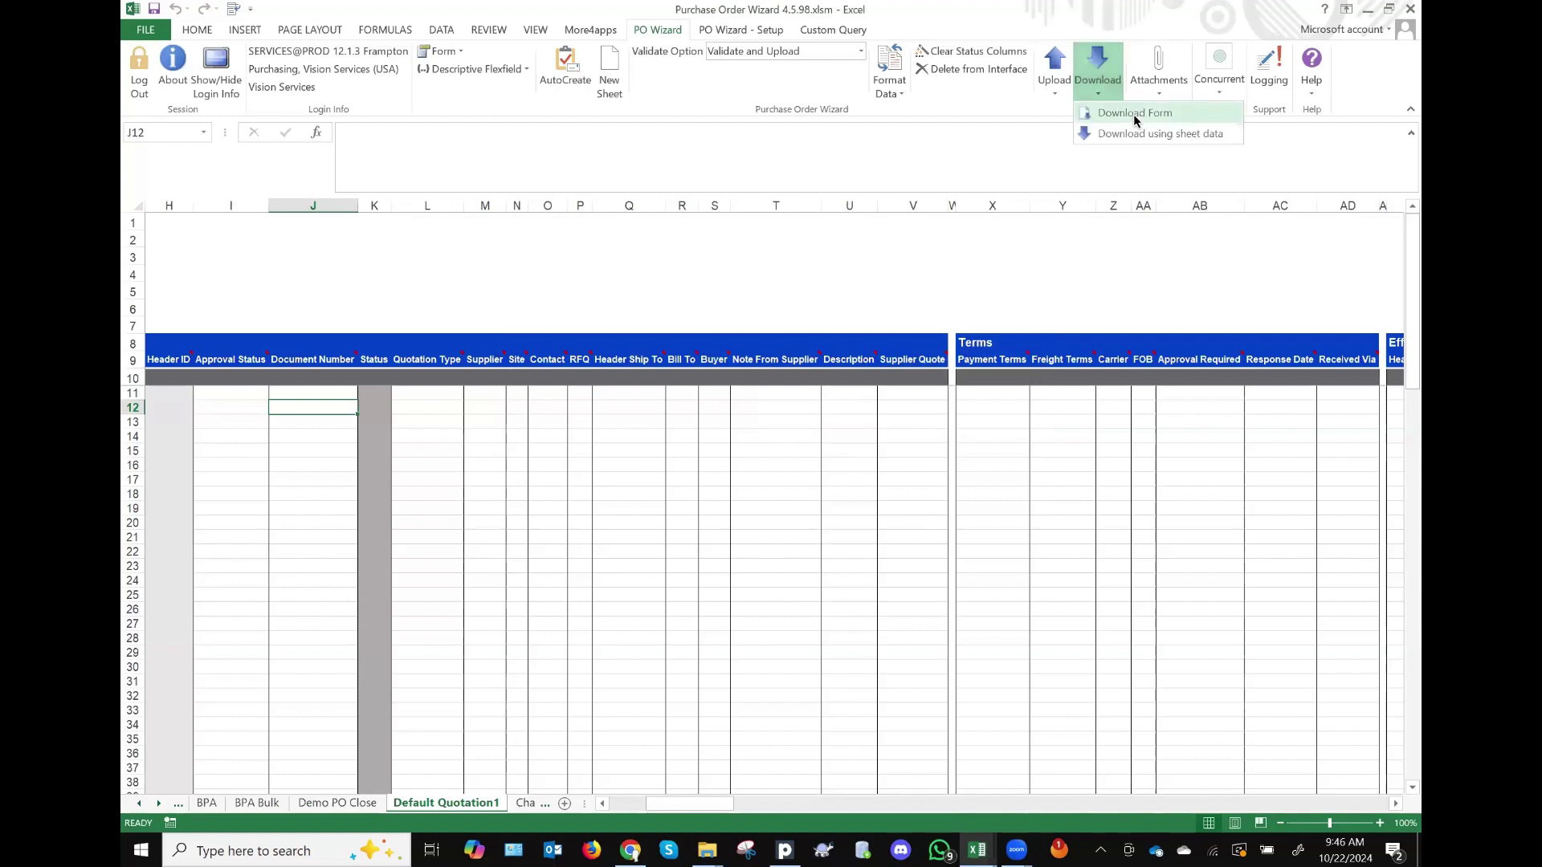
click(1135, 120)
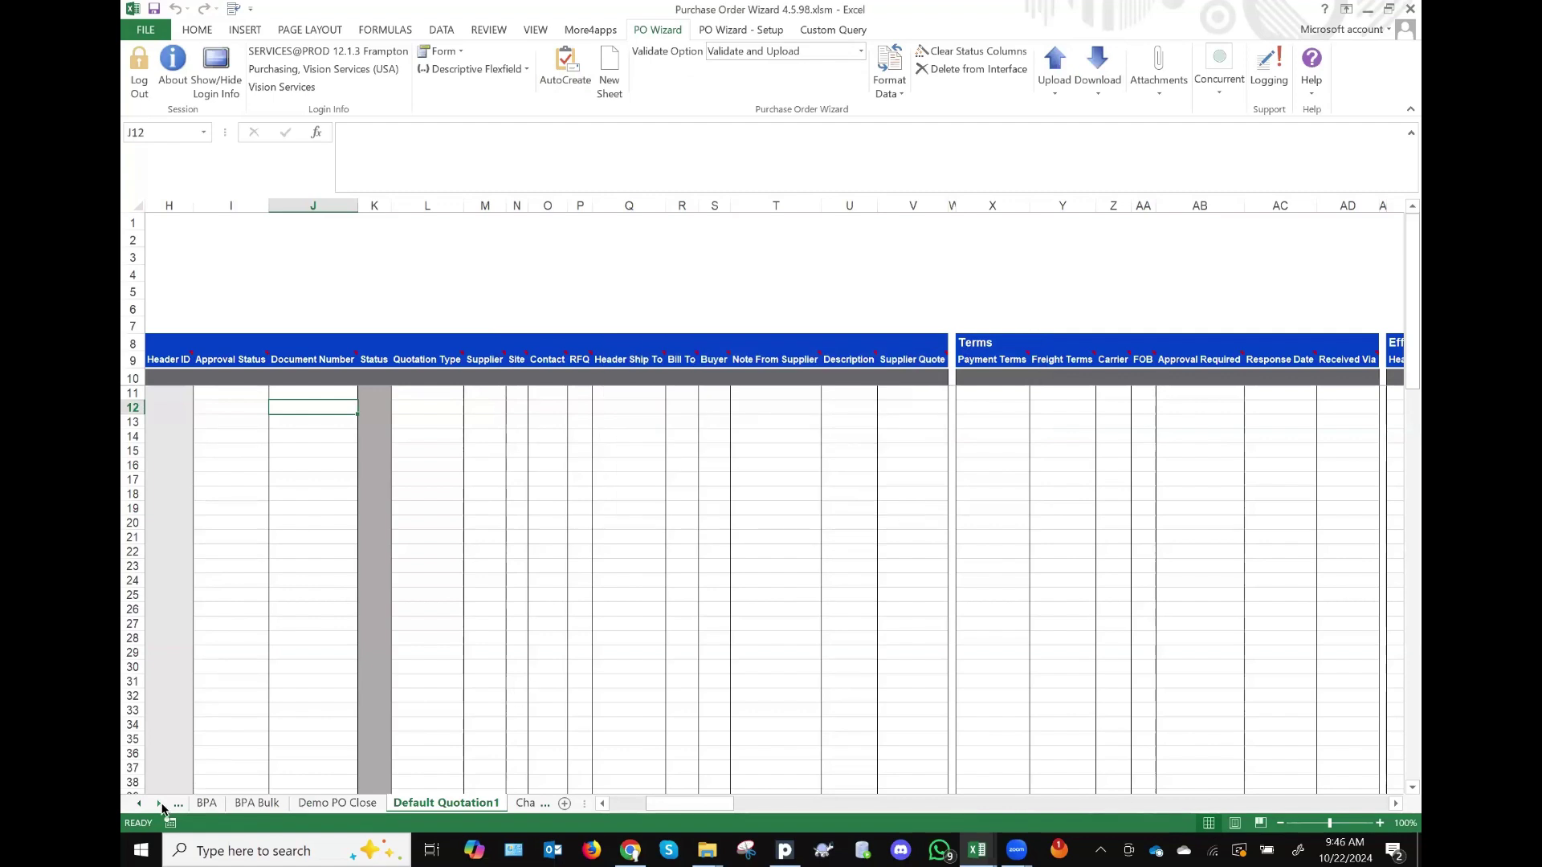
click(160, 803)
click(160, 804)
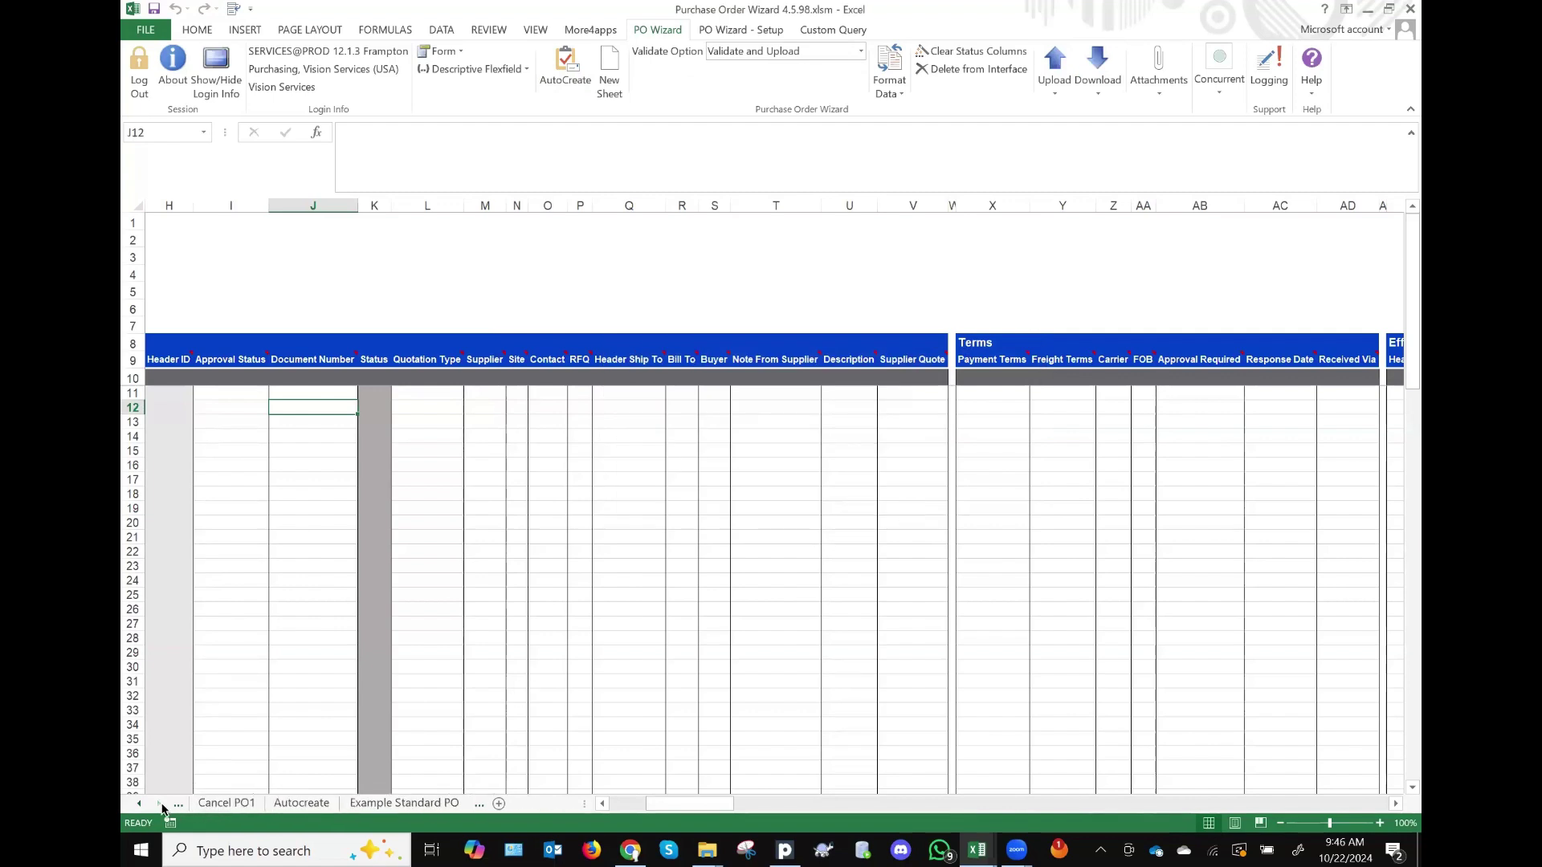
click(305, 805)
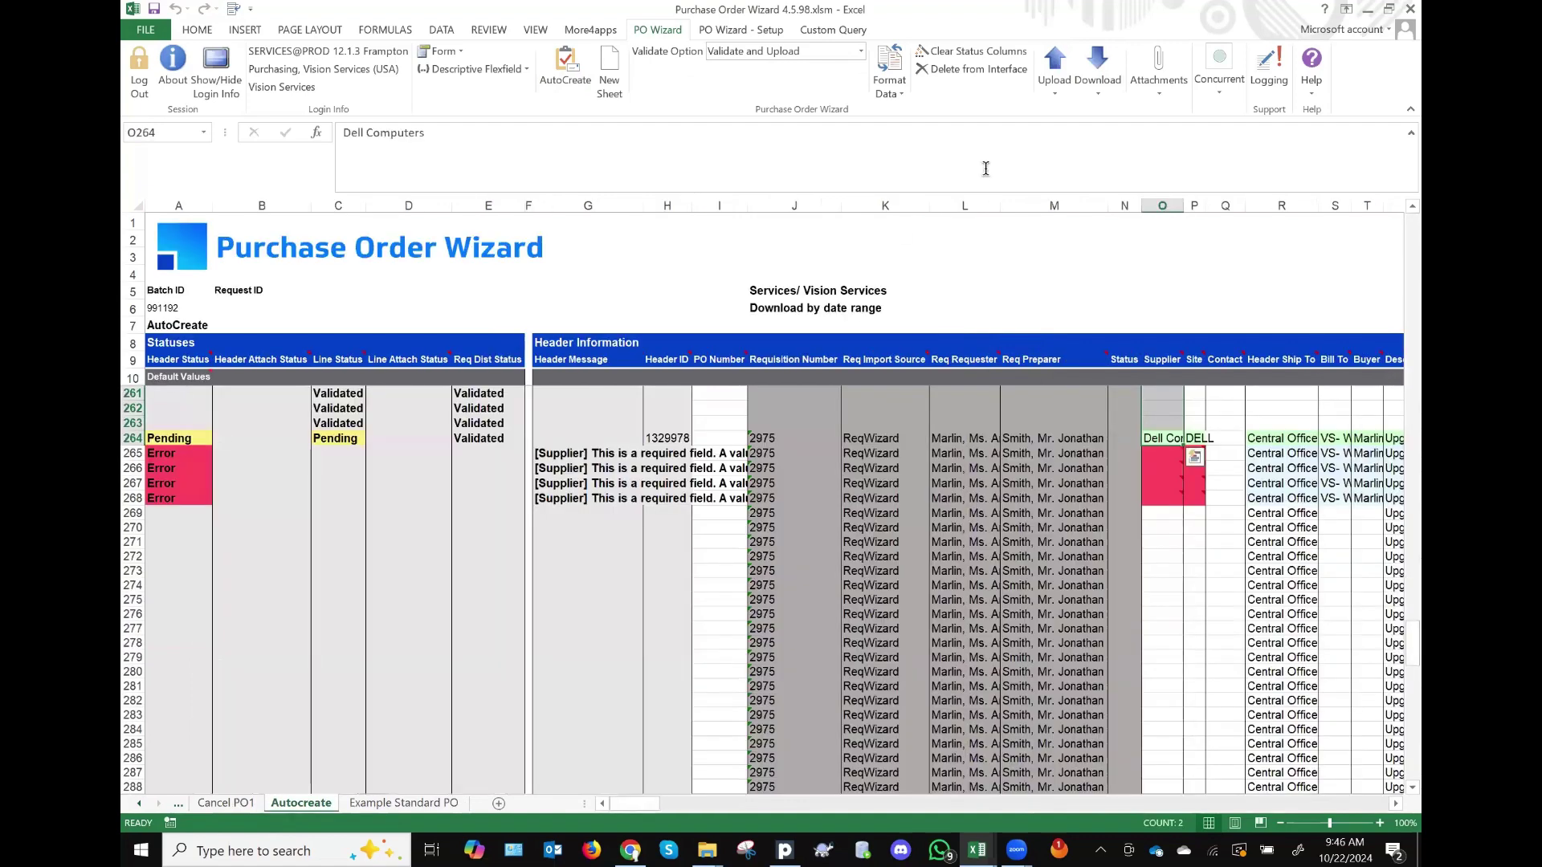
click(1099, 74)
click(1140, 115)
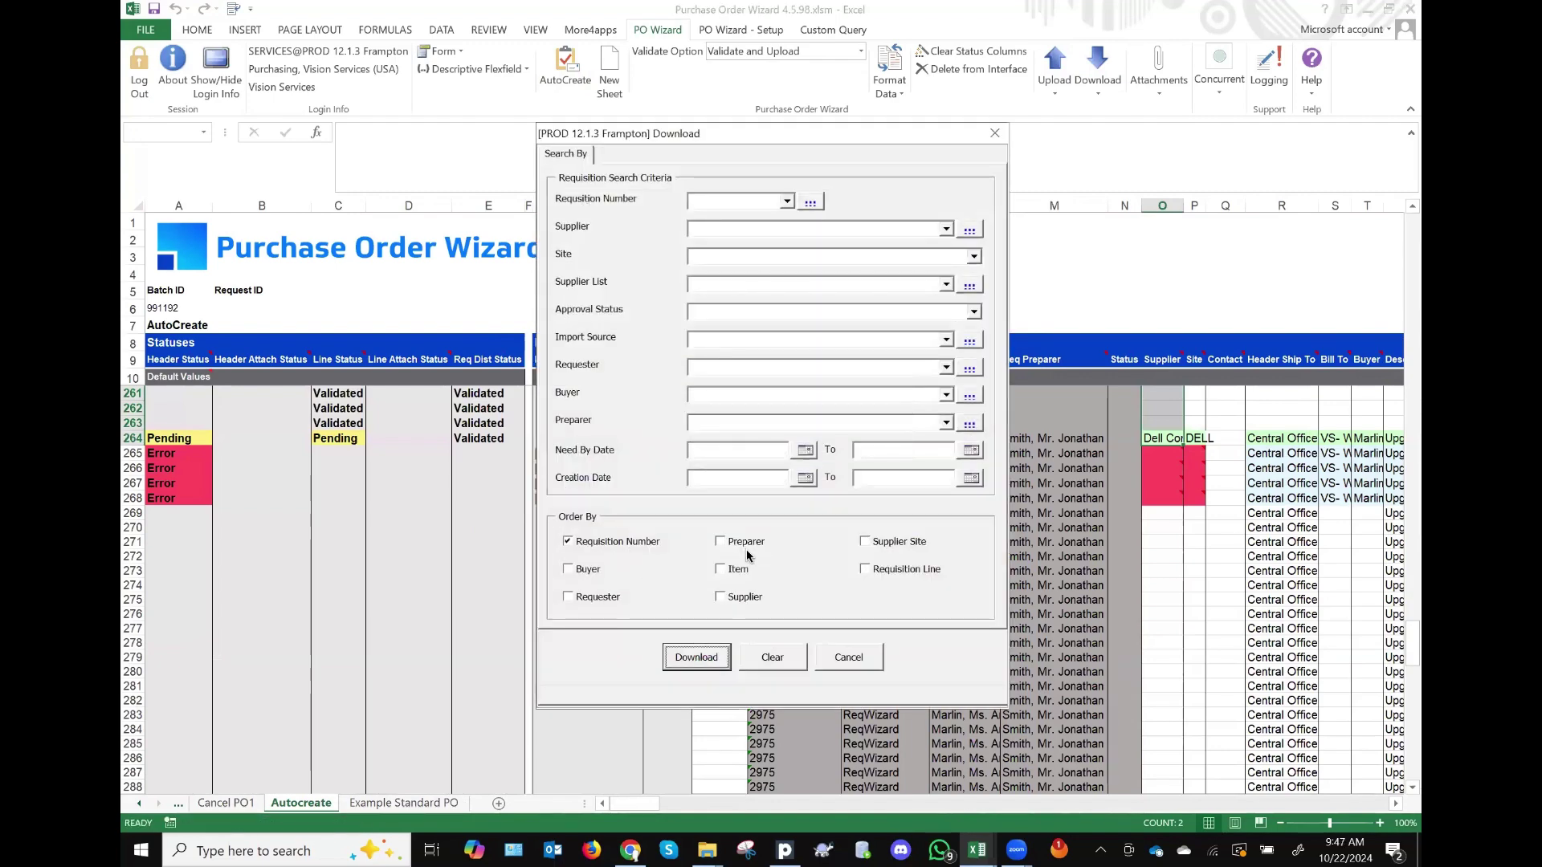
Step: Try ordering the download by buyer, supplier and supplier site instead of requisition number, and cancel the form
click(866, 542)
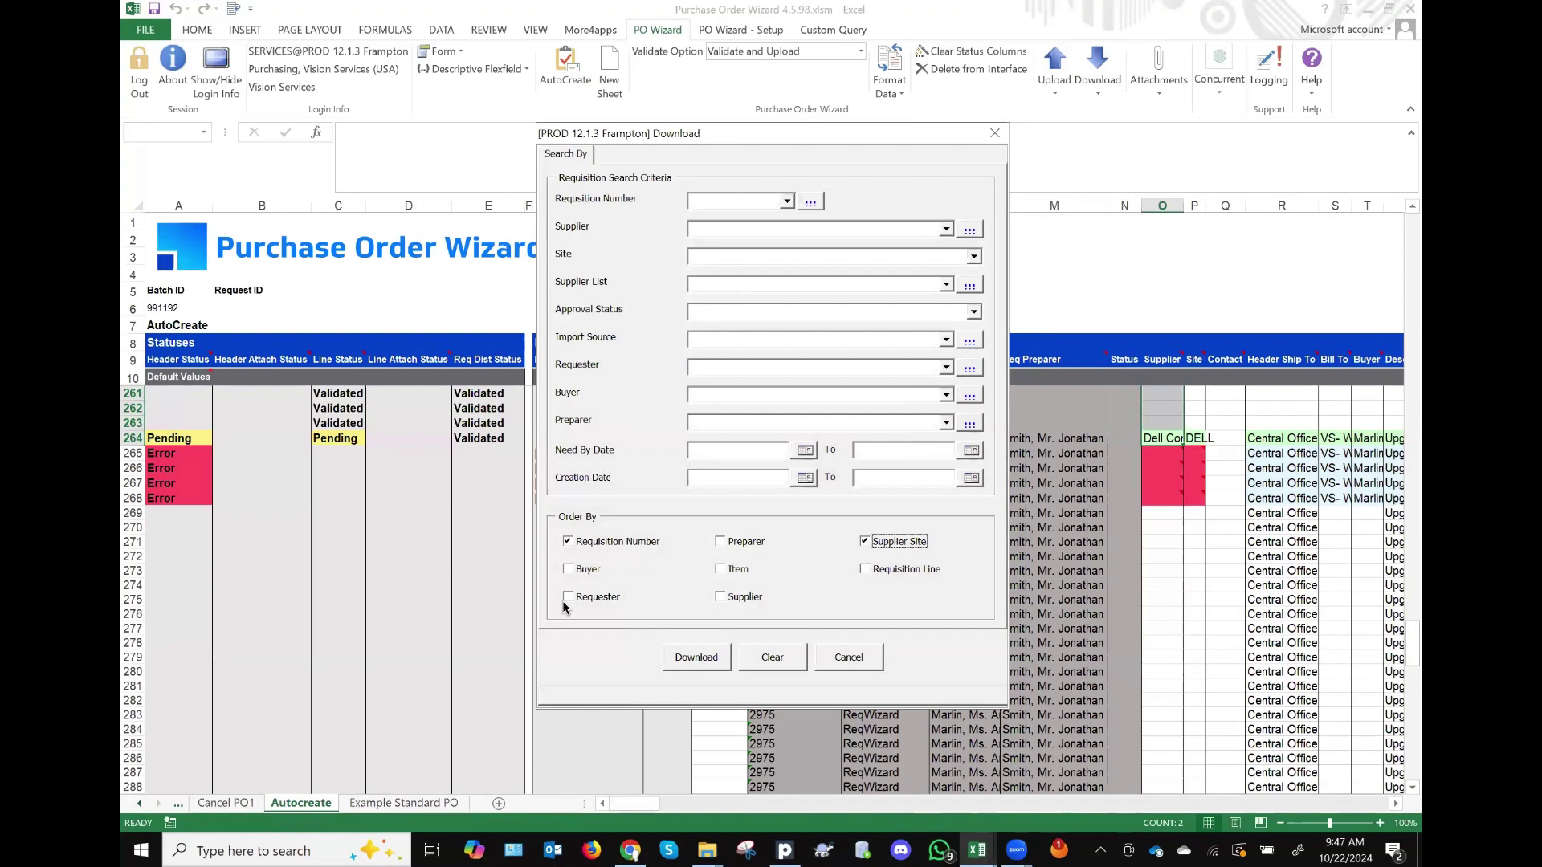
click(722, 598)
click(720, 598)
click(864, 543)
click(567, 543)
click(568, 570)
click(722, 599)
click(866, 543)
click(856, 657)
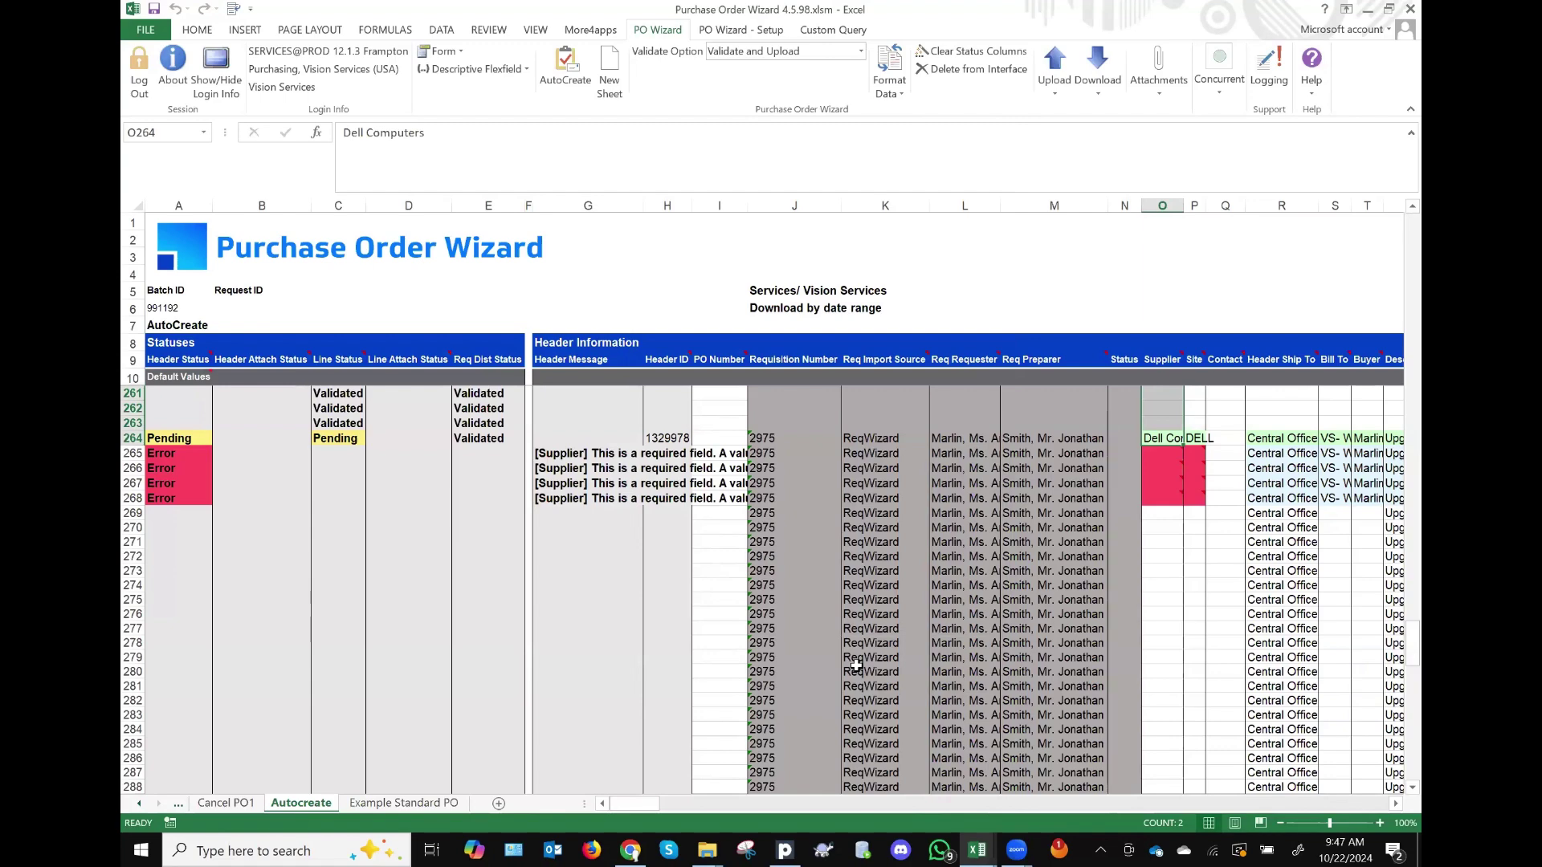
Step: Copy the Advantage Corp supplier, site and contact cells from requisition row 329 to row 316
scroll(856, 665, down, 1)
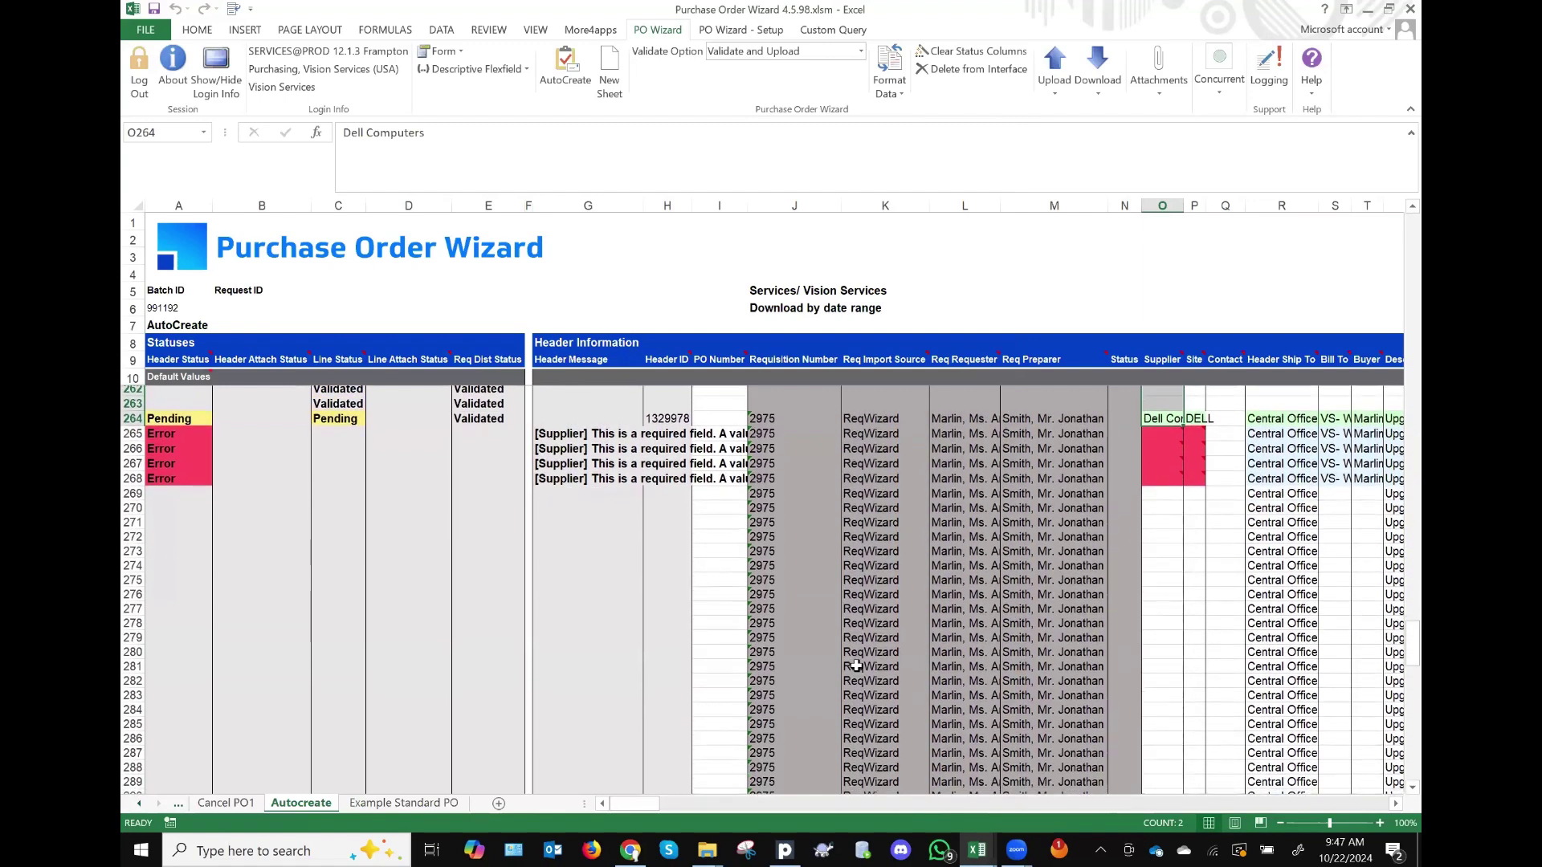
scroll(856, 665, up, 1)
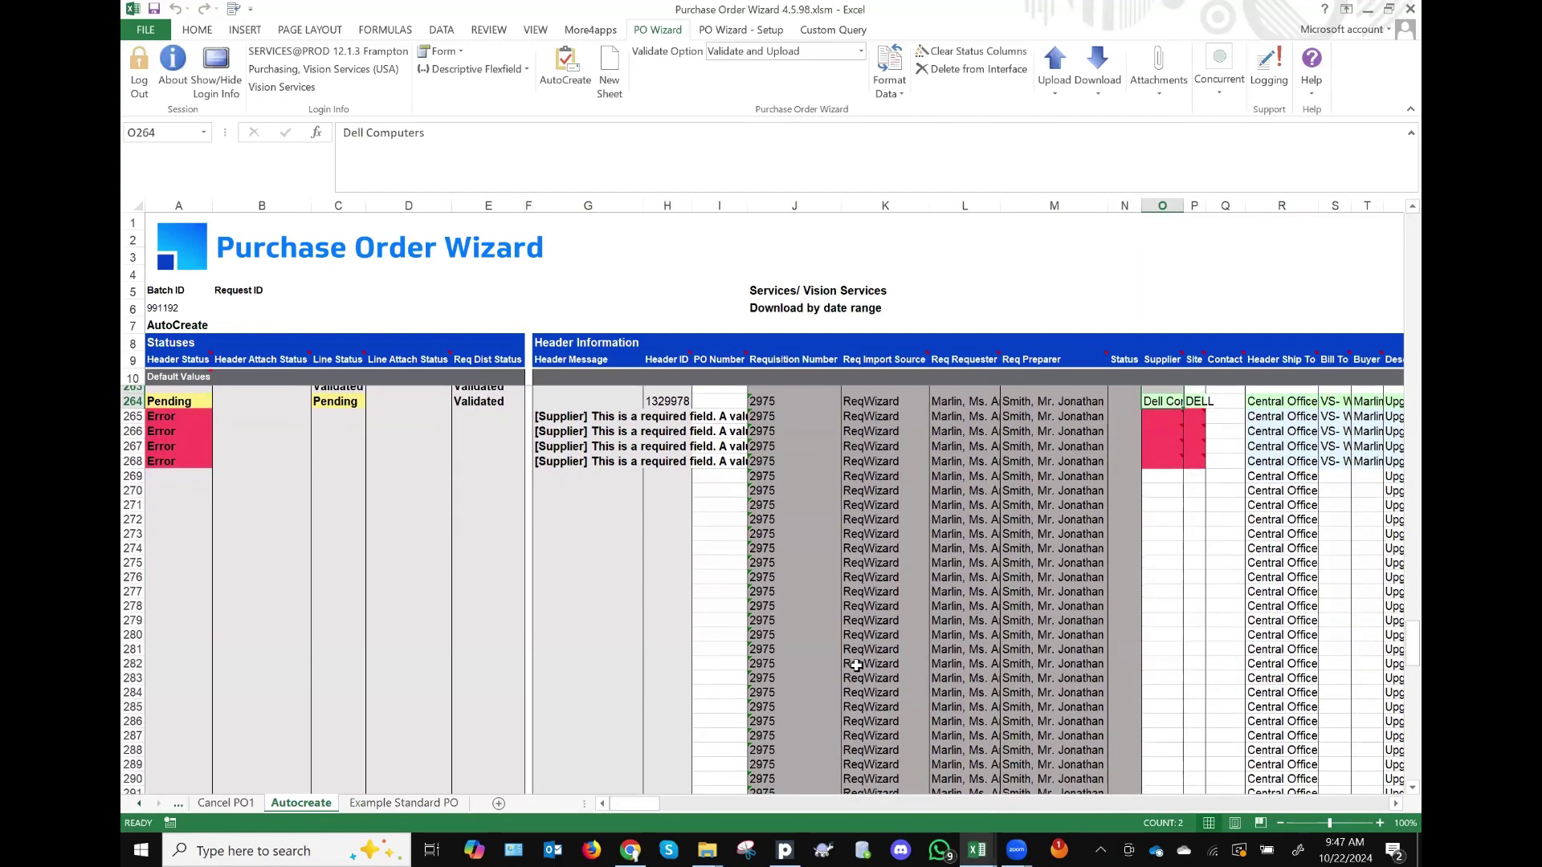
scroll(856, 665, down, 1)
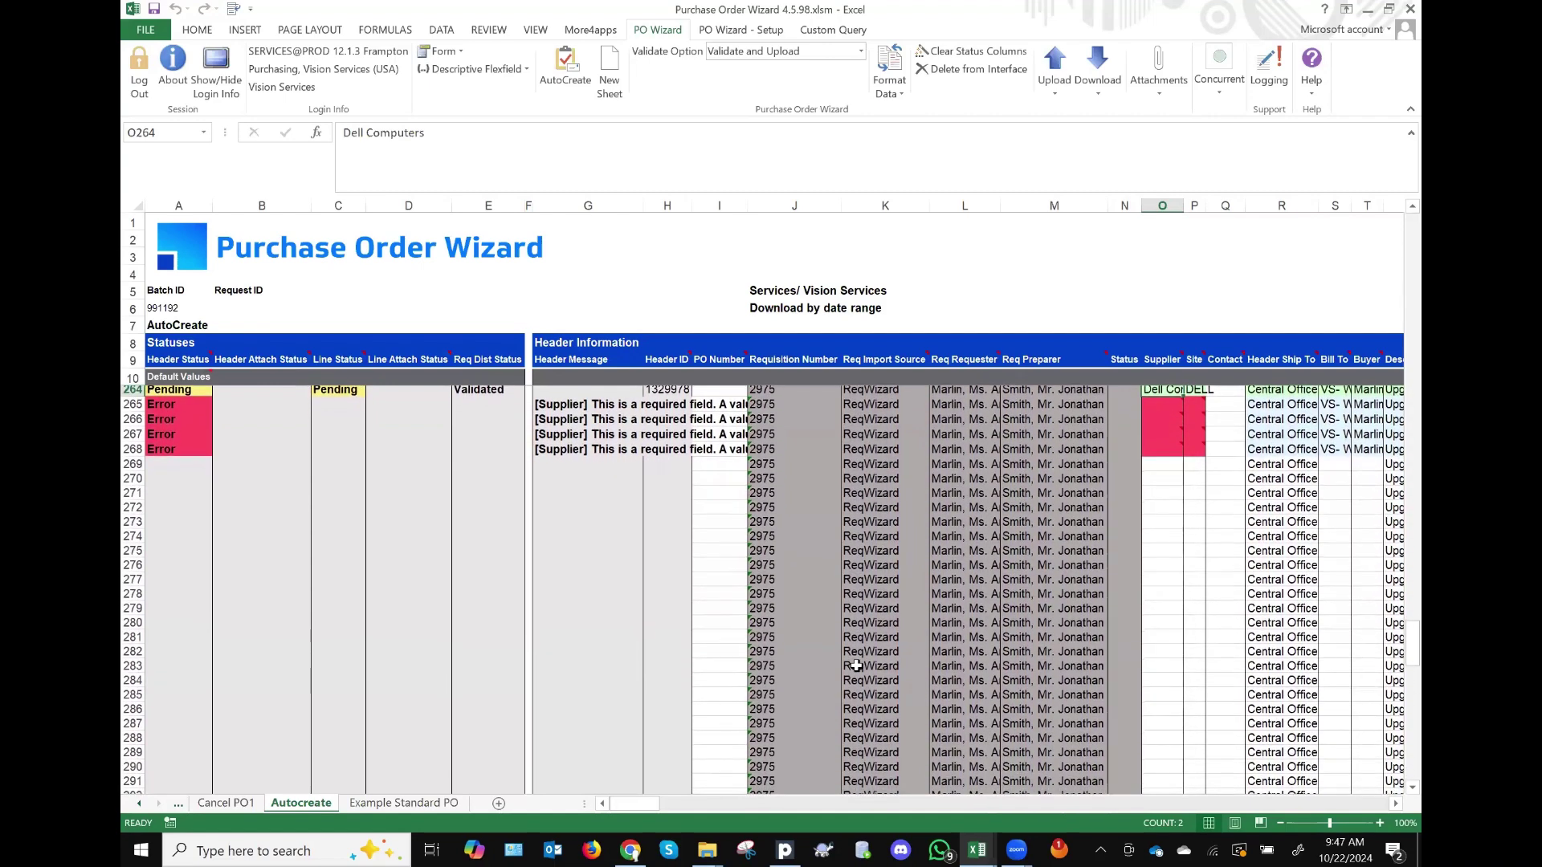
scroll(856, 665, down, 1)
scroll(856, 665, down, 15)
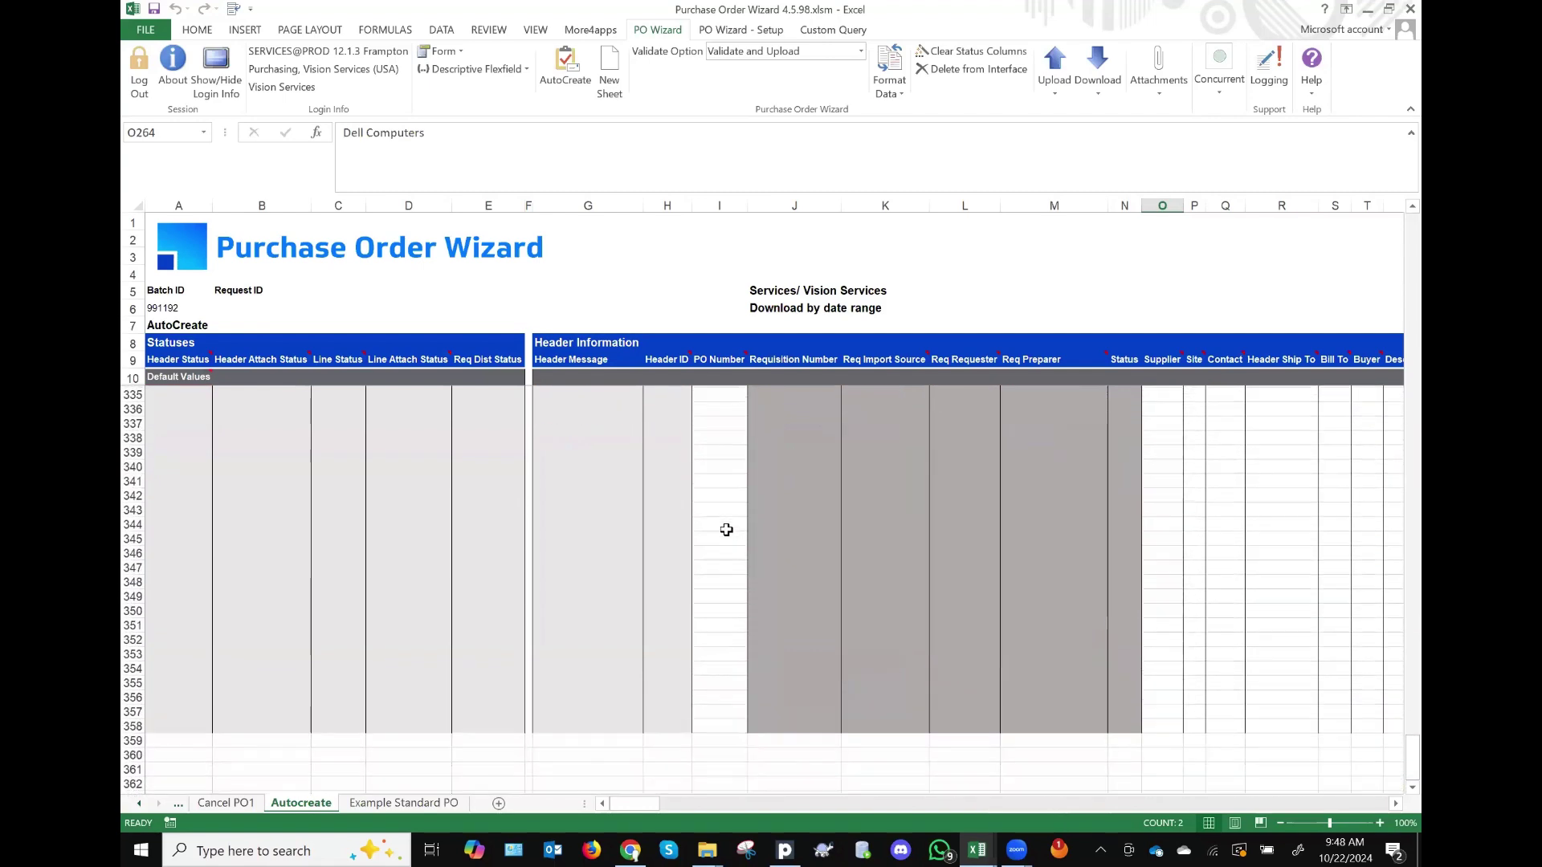
click(798, 596)
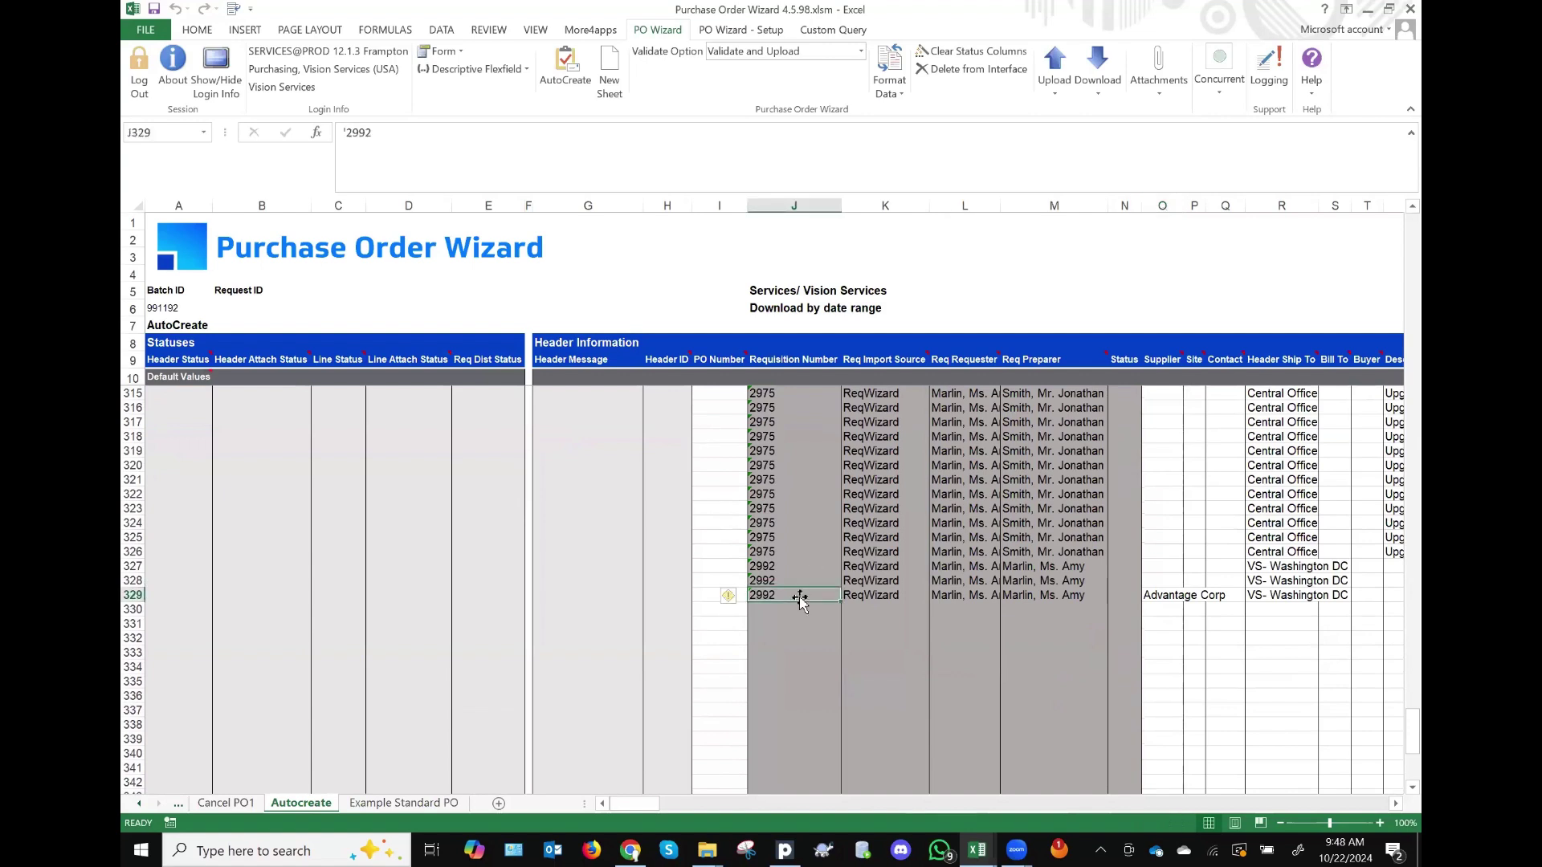
click(1164, 595)
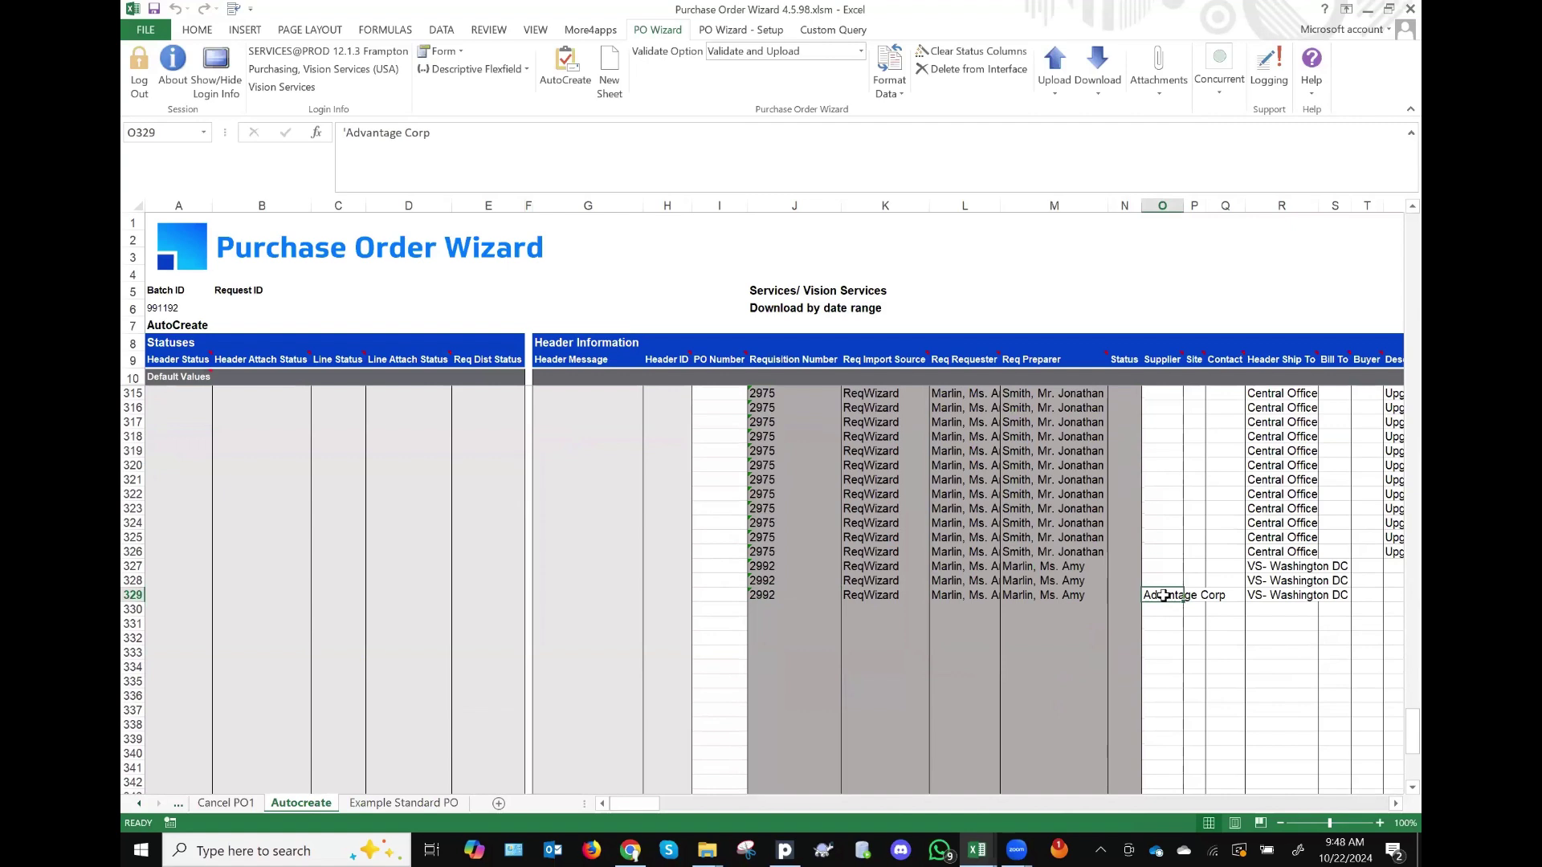
key(shift+Right)
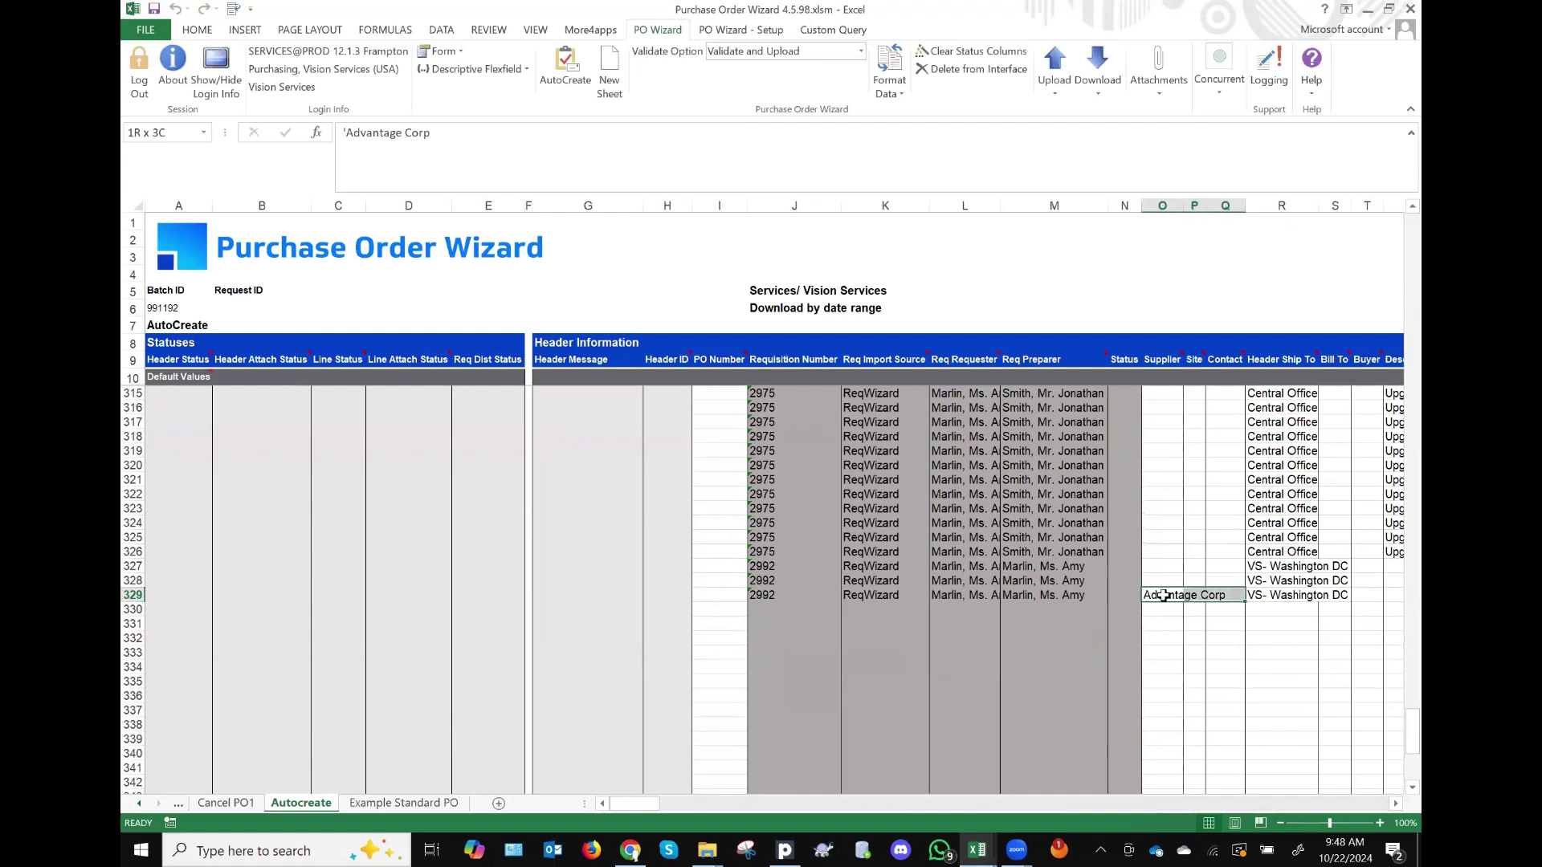
key(shift+Right)
key(shift+Left)
key(ctrl+c)
key(Up)
key(Up)
key(Up)
key(Up)
key(Up)
key(Up)
key(Up)
key(Up)
key(Up)
key(Up)
key(Up)
key(Up)
key(Up)
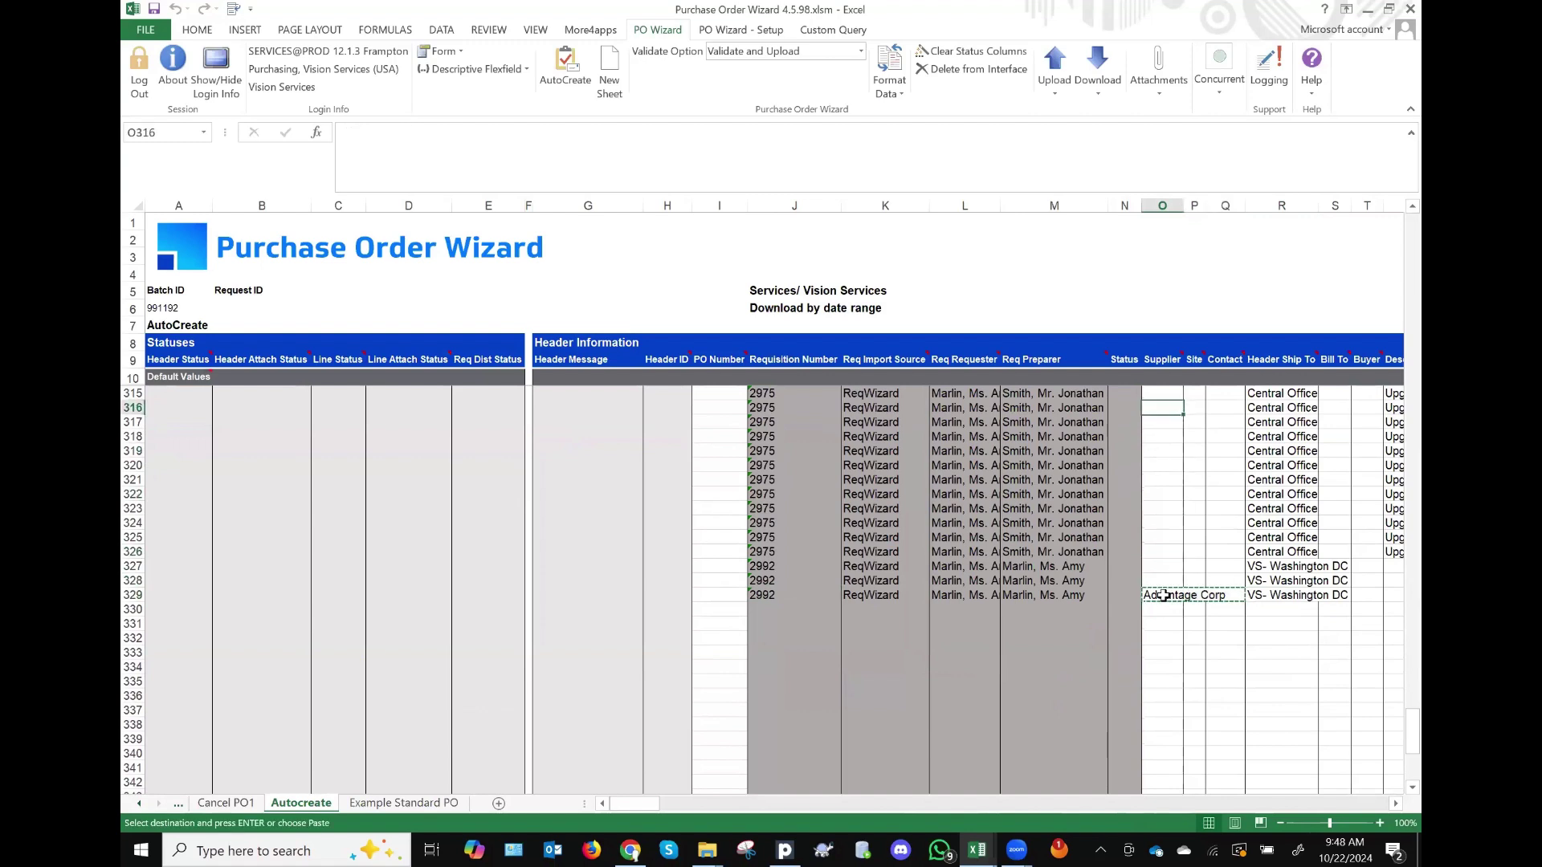
key(ctrl+v)
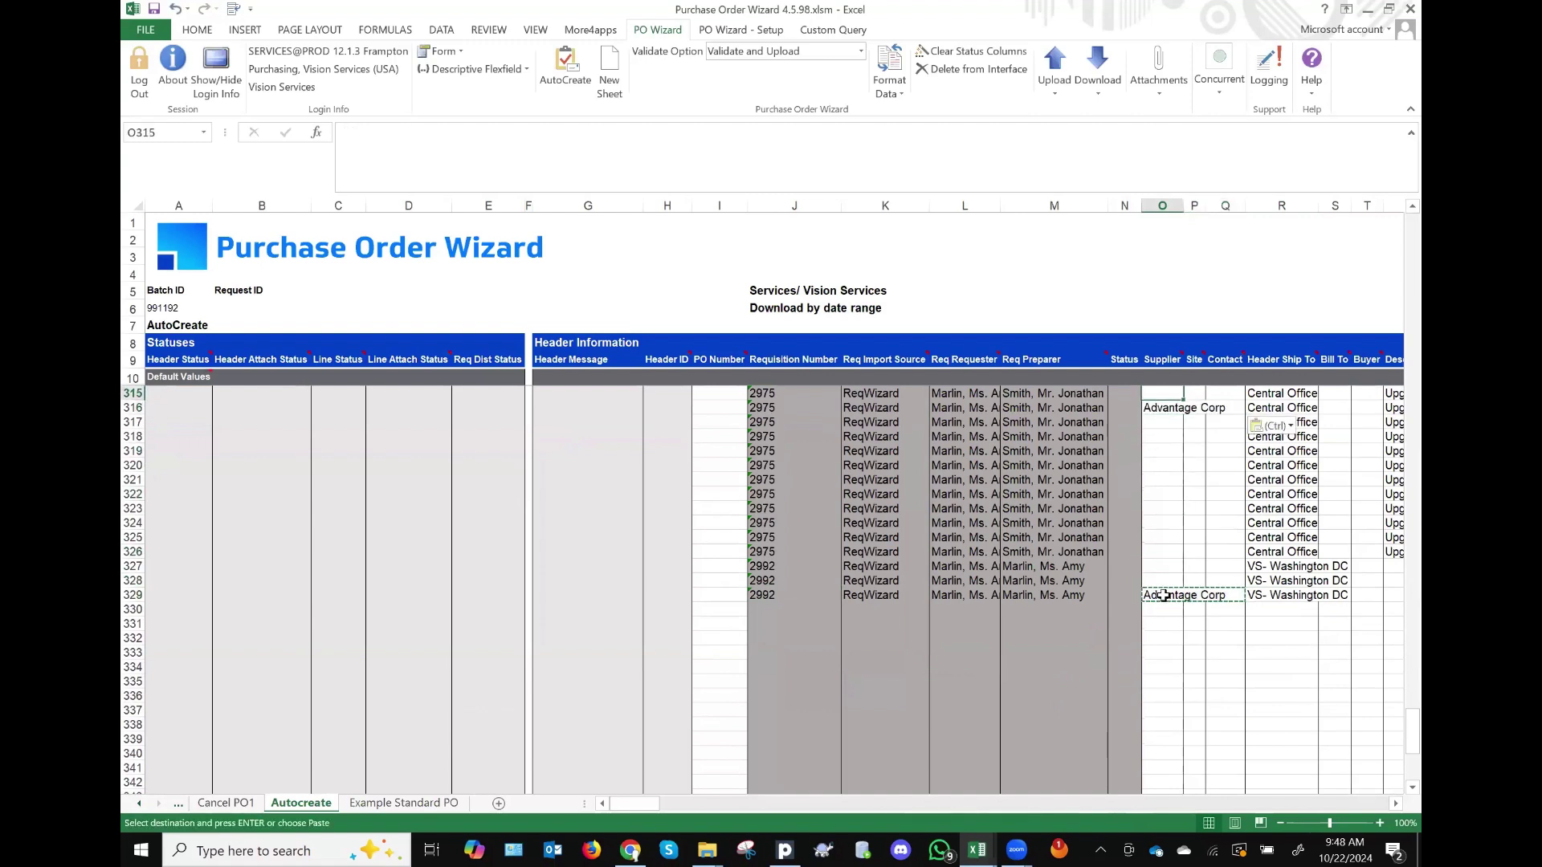
Step: Clear the requisition data in rows 317 to 328, from Requisition Number through Currency Code
key(Left)
key(Left)
key(Down)
key(Left)
key(Left)
key(Left)
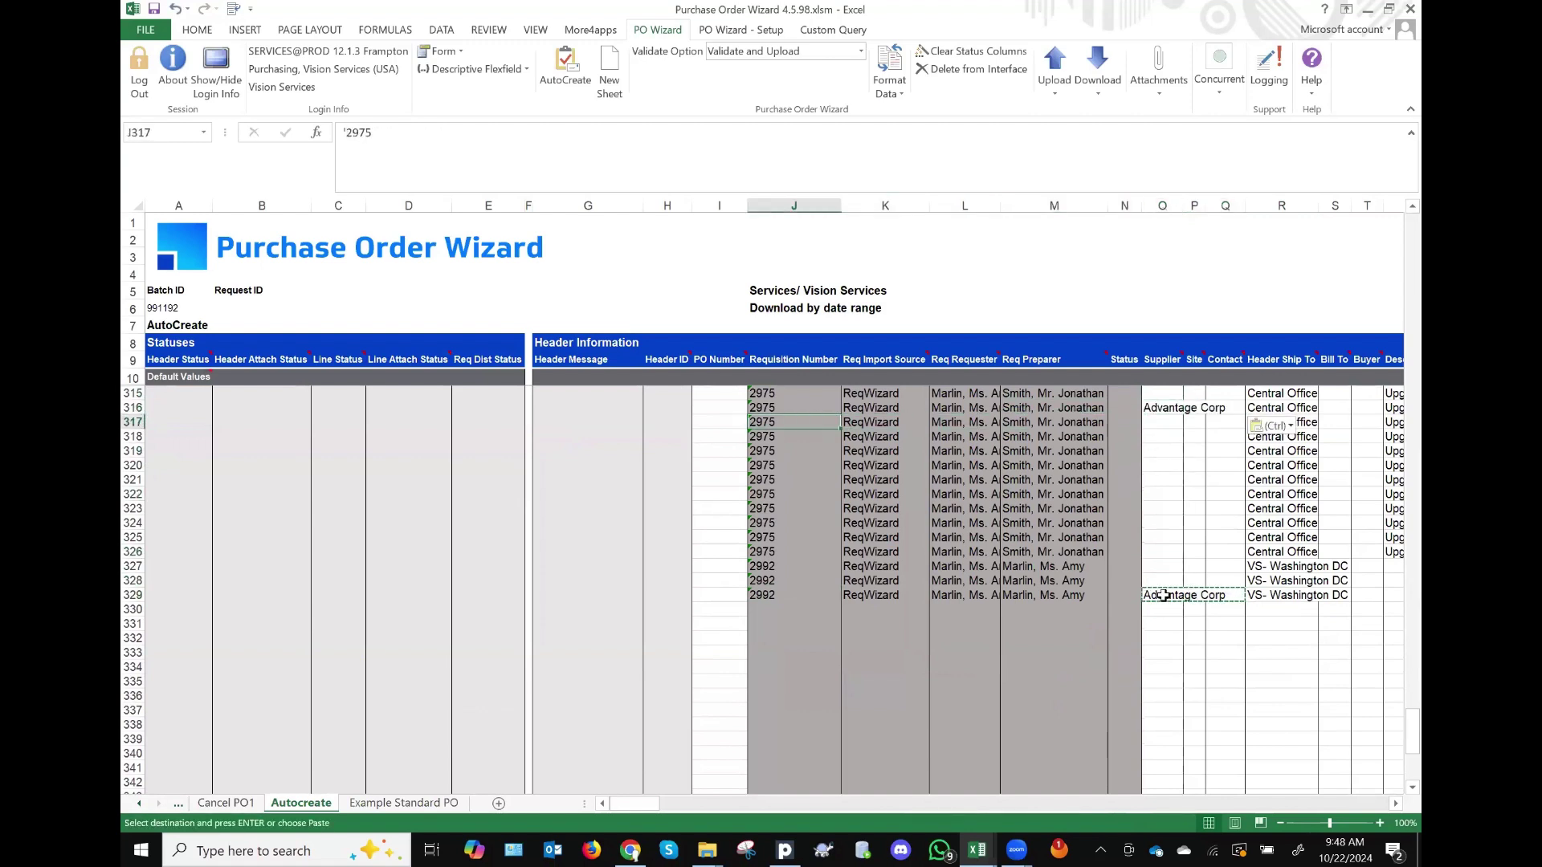
key(Left)
key(Right)
key(shift+Down)
key(shift+Down)
key(shift+Down)
key(shift+Down)
key(shift+Down)
key(shift+Down)
key(shift+Down)
key(shift+Down)
key(shift+Down)
key(shift+Down)
key(shift+Down)
key(shift+Right)
key(shift+Right)
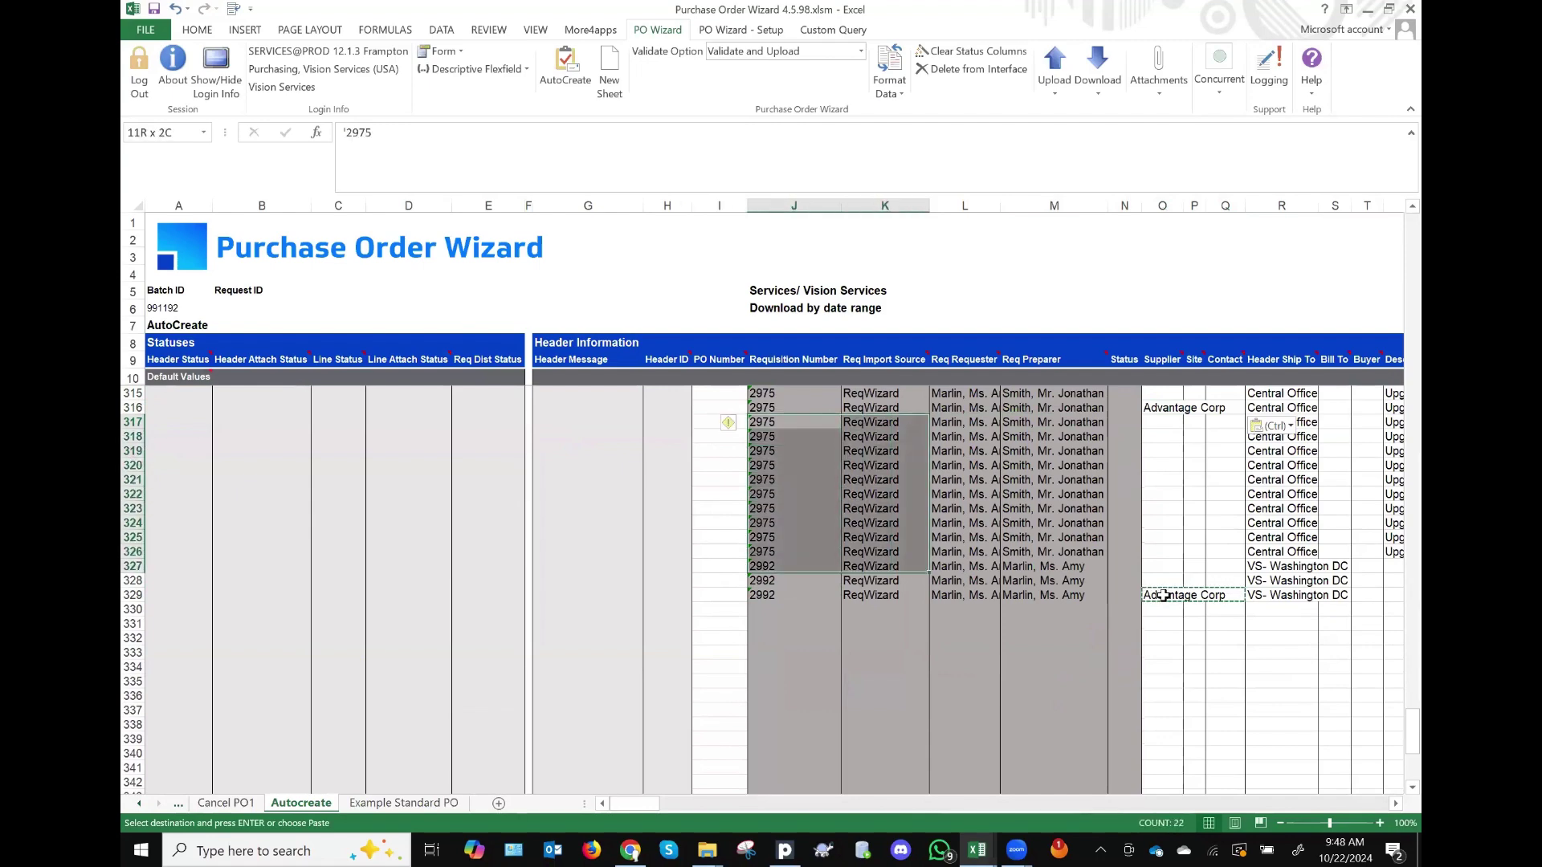
key(shift+Right)
key(shift+Right)
key(shift+Right)
key(shift+Right)
key(shift+Right)
key(shift+Right)
key(shift+Right)
key(shift+Right)
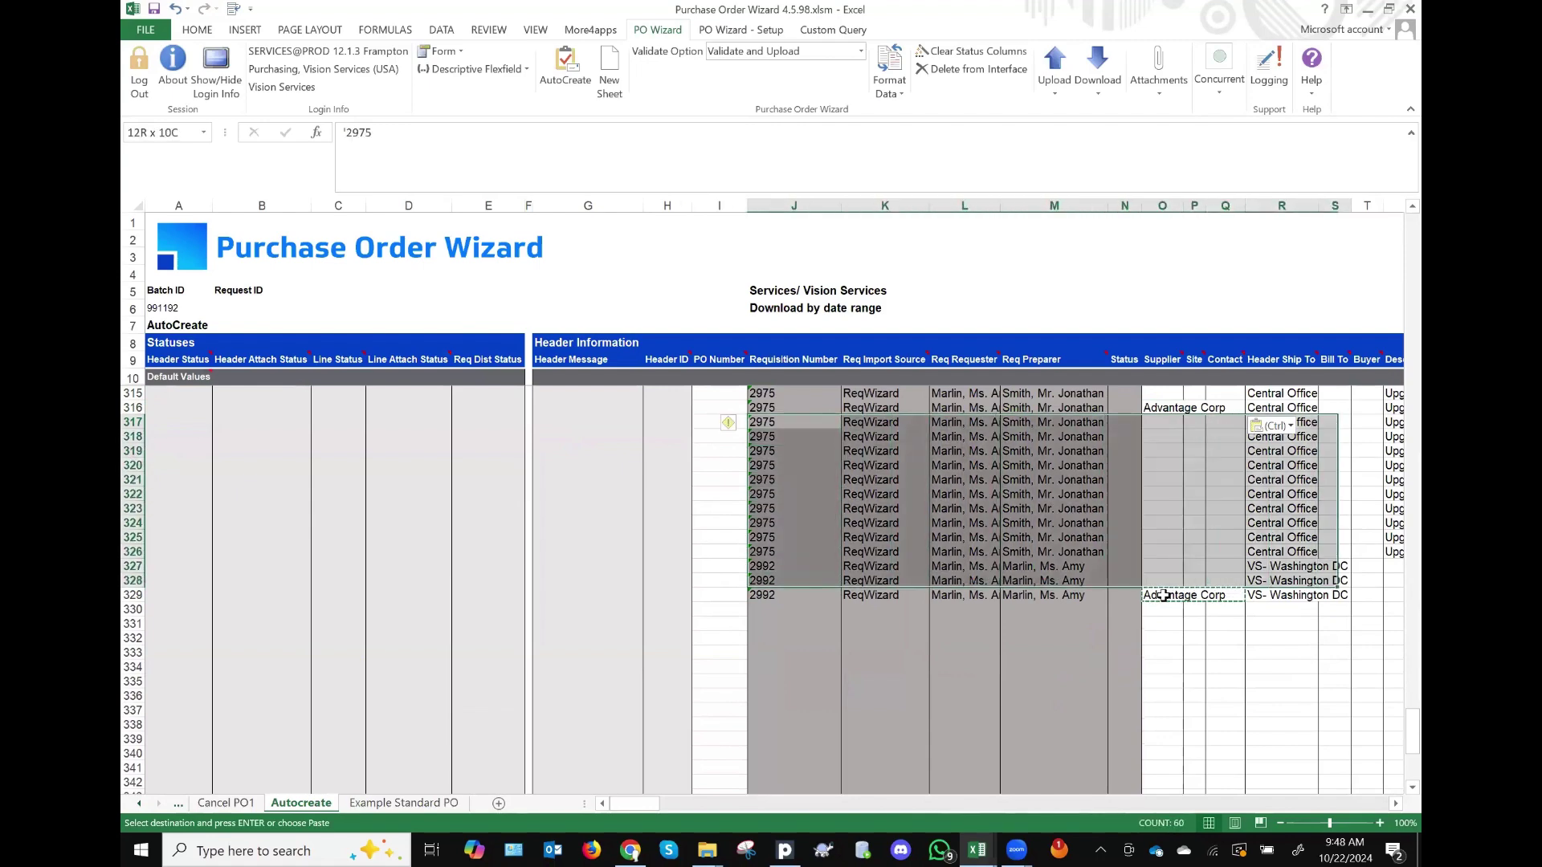
key(shift+Right)
key(shift+Right)
key(shift+Right)
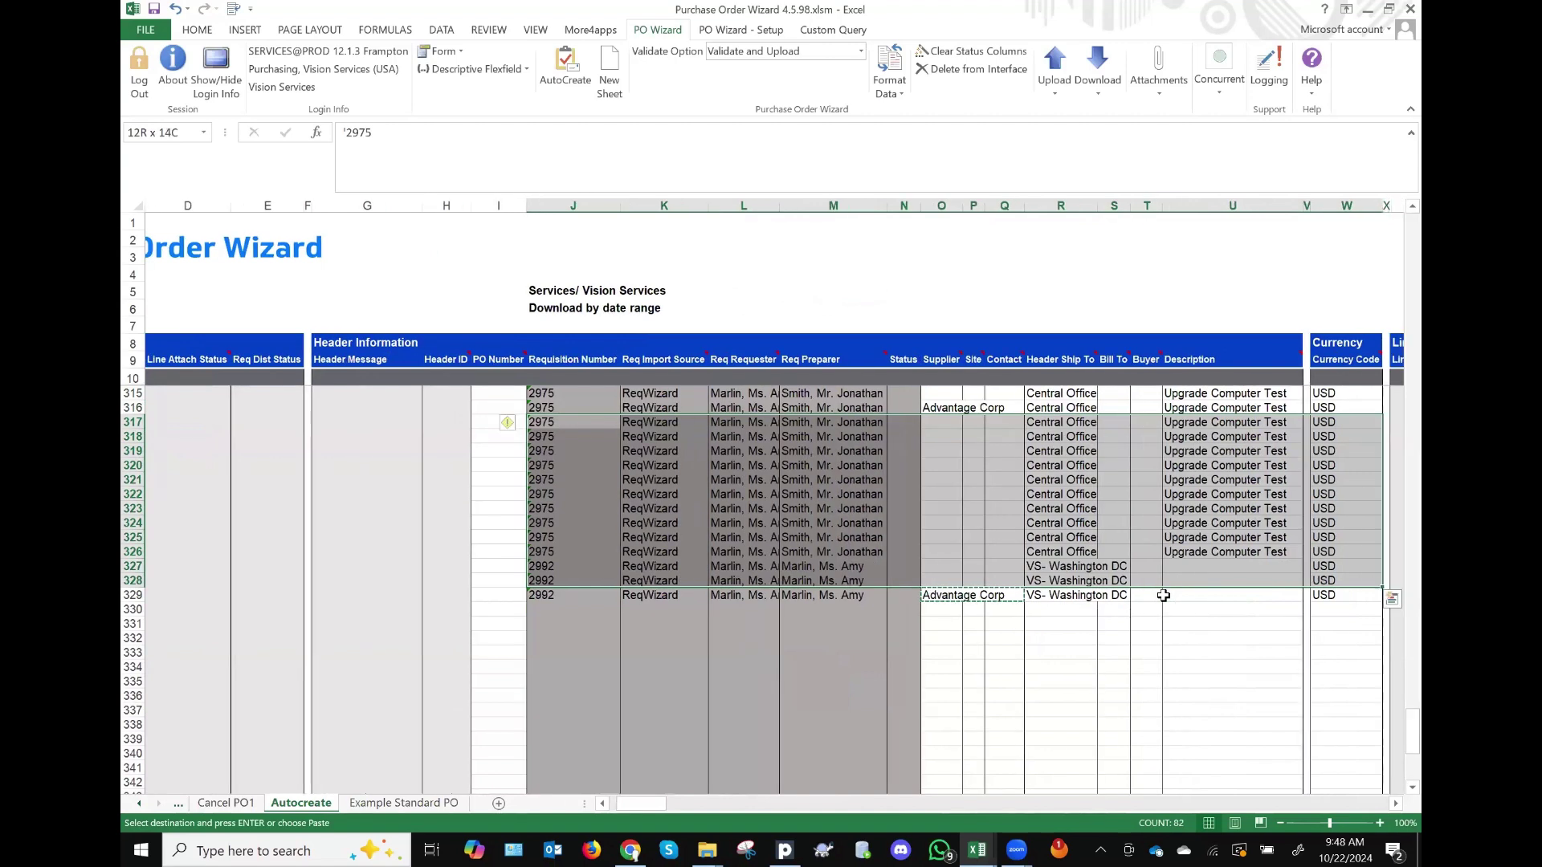
key(Delete)
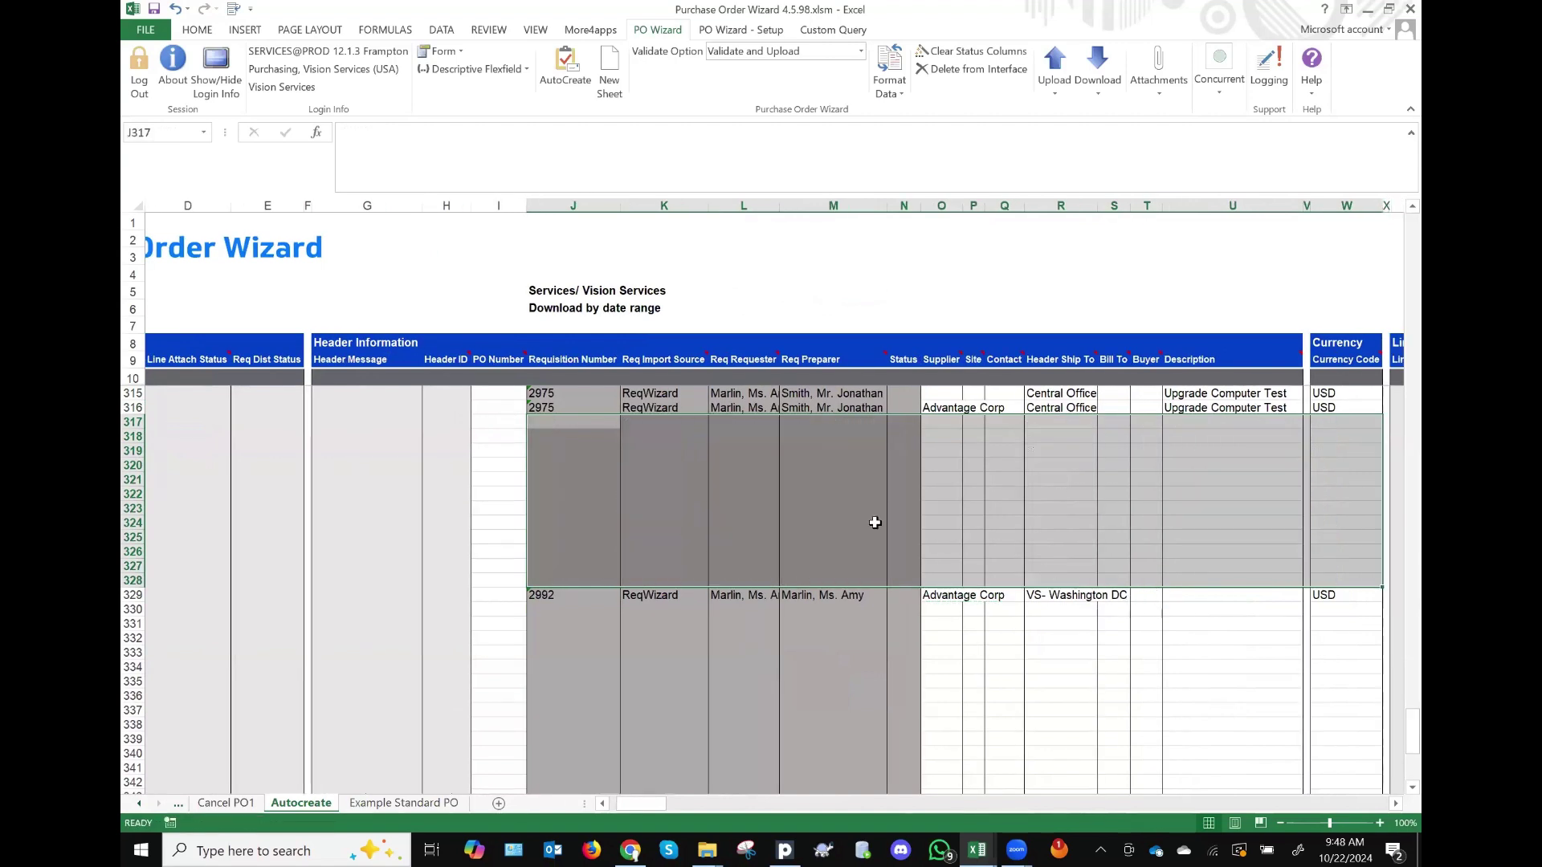
Step: Try to upload rows 316 to 330, stop the processing and close its form
click(654, 408)
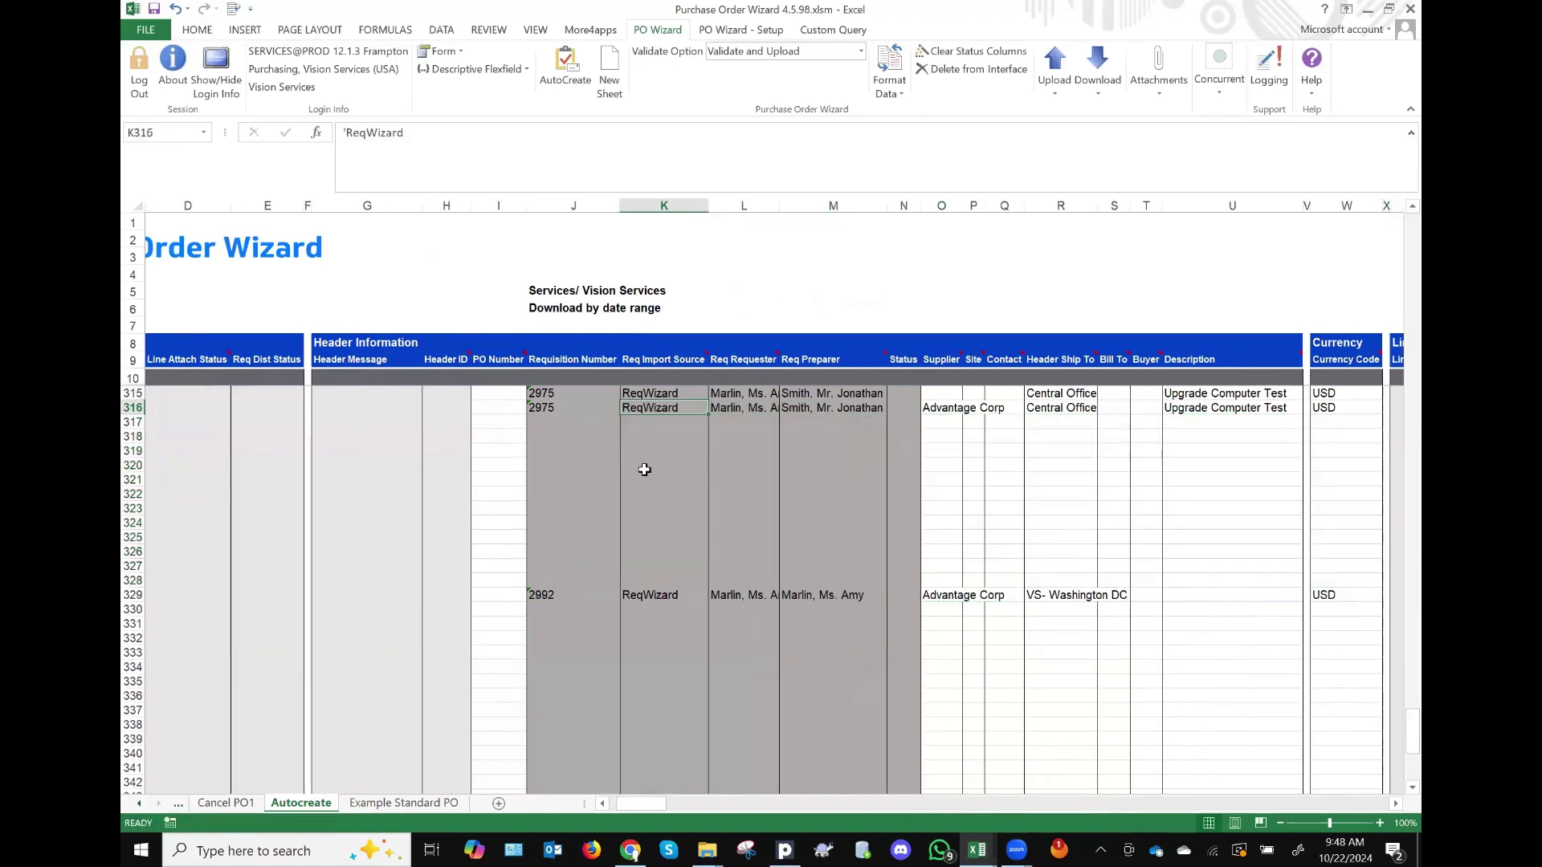
click(563, 408)
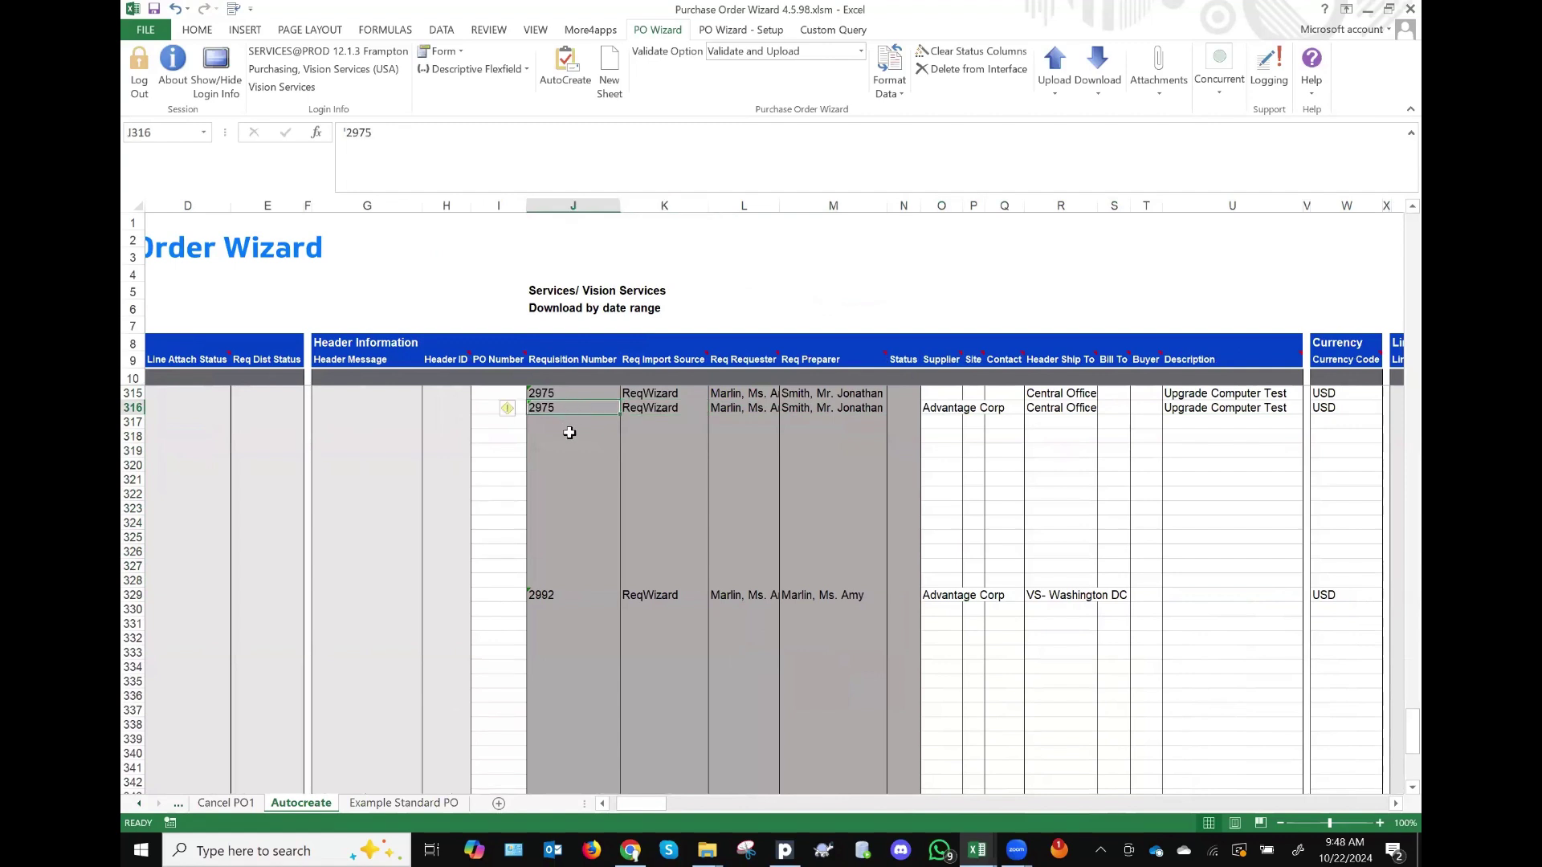
drag(561, 408, 565, 610)
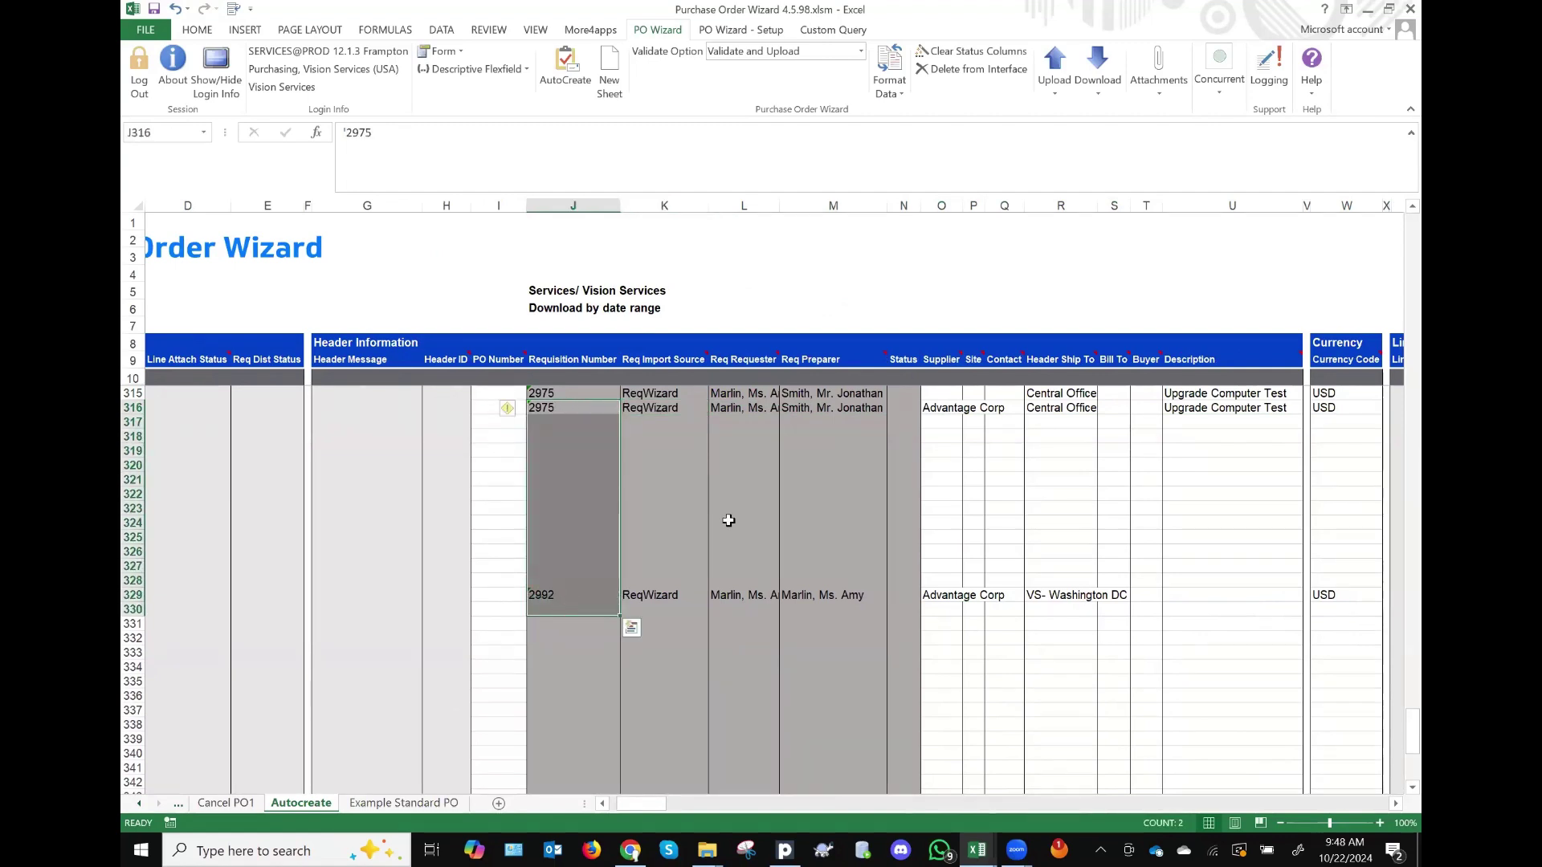
click(1054, 81)
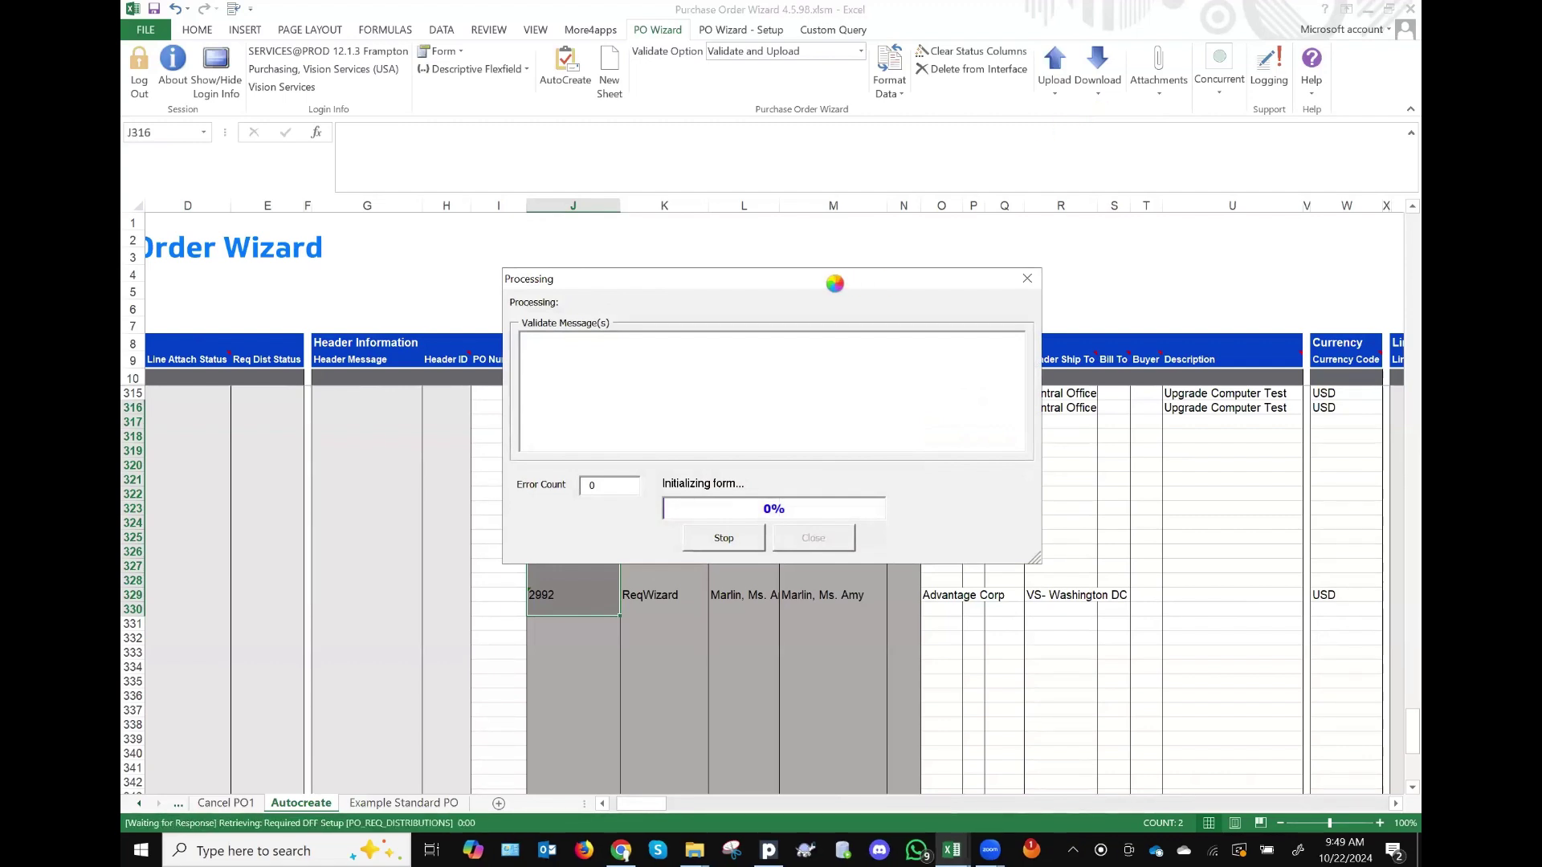
drag(833, 287, 1043, 167)
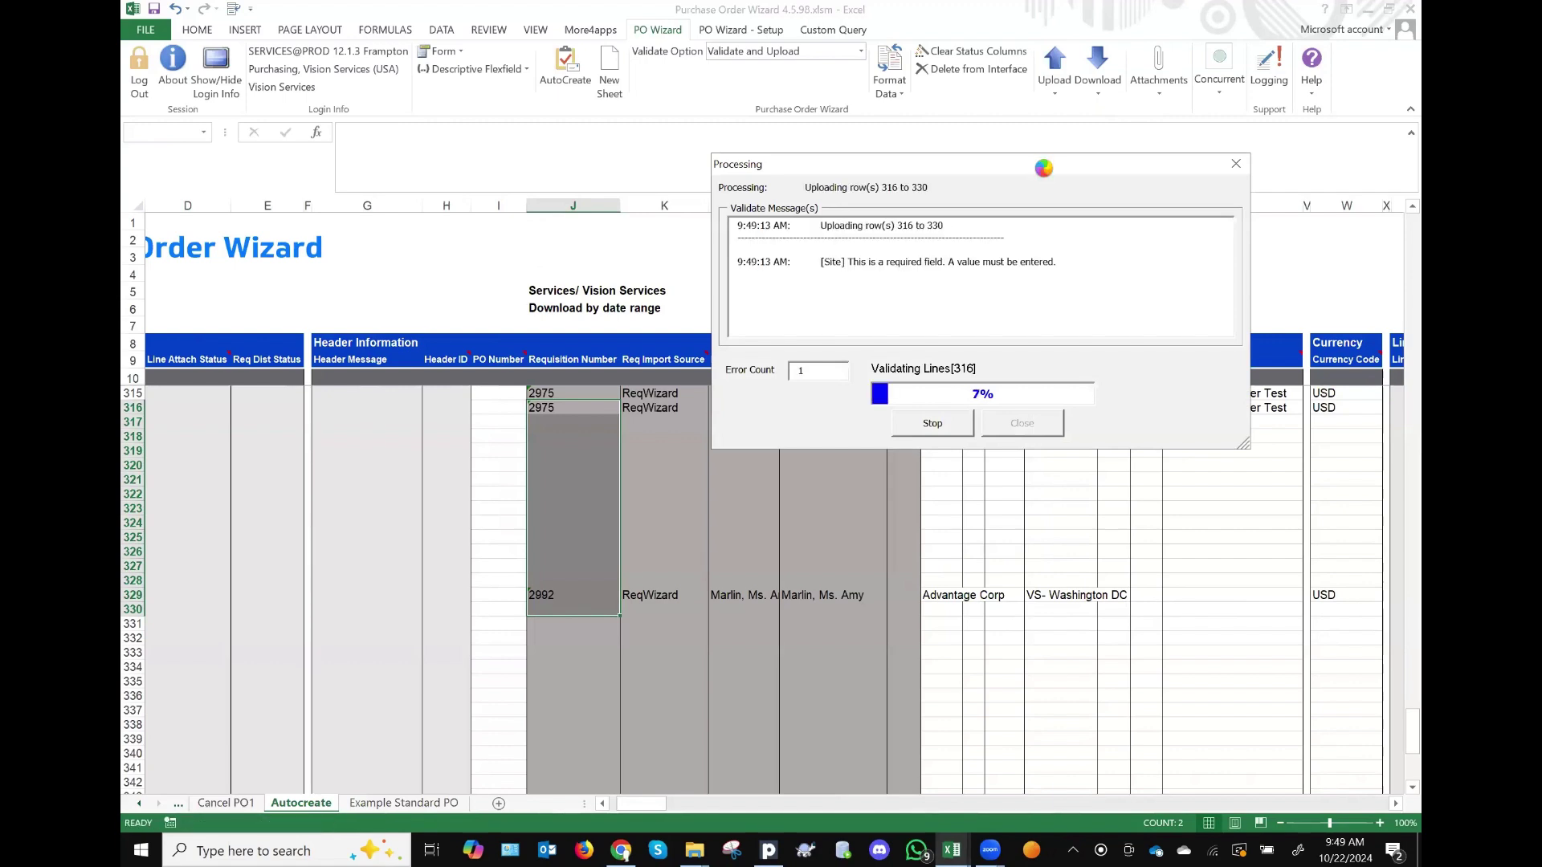
click(921, 416)
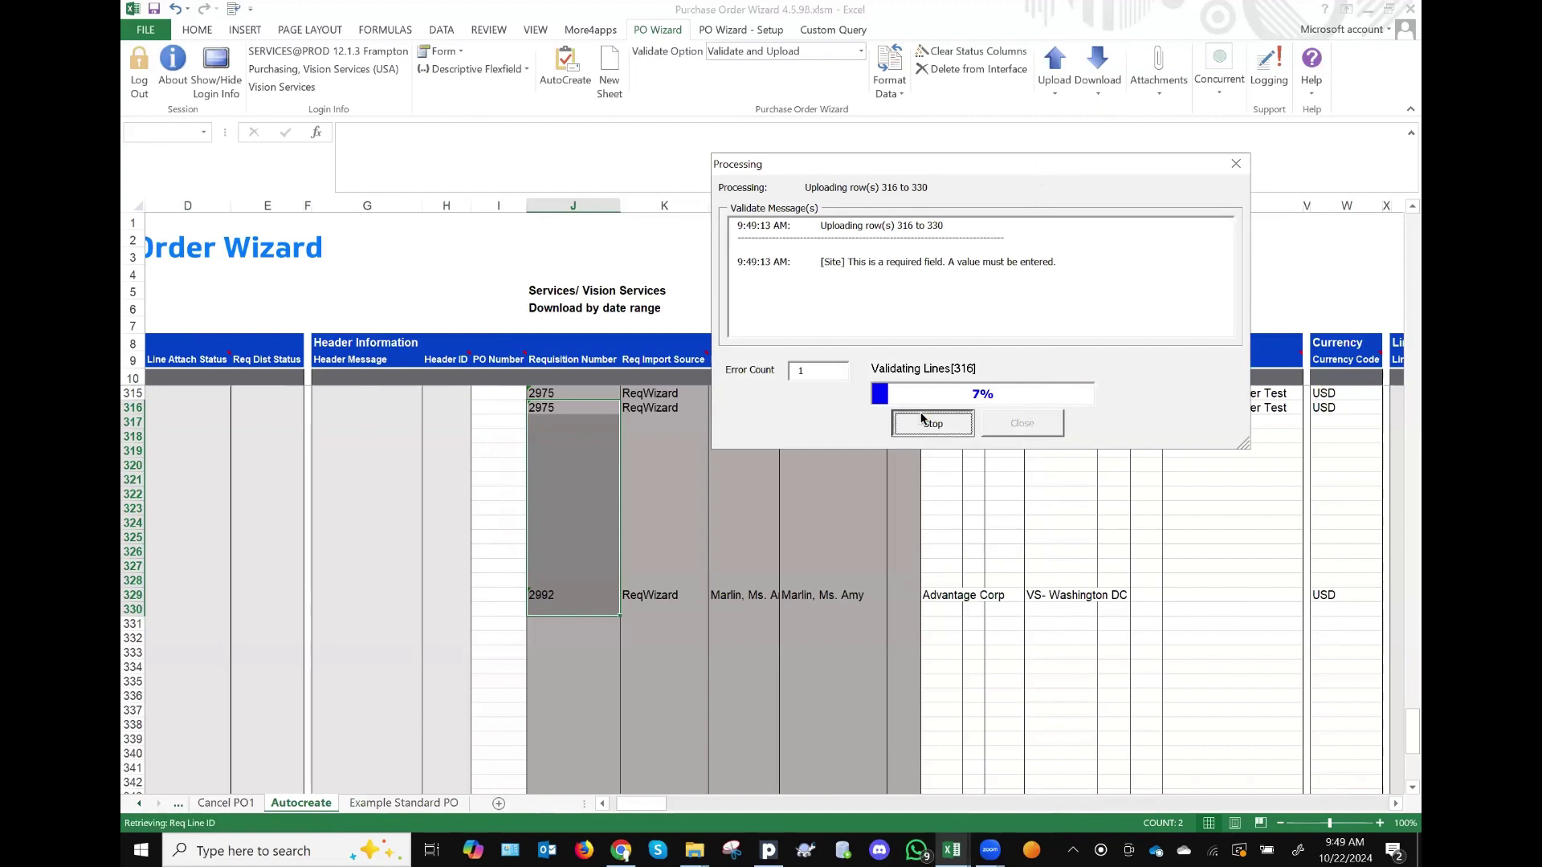
click(830, 483)
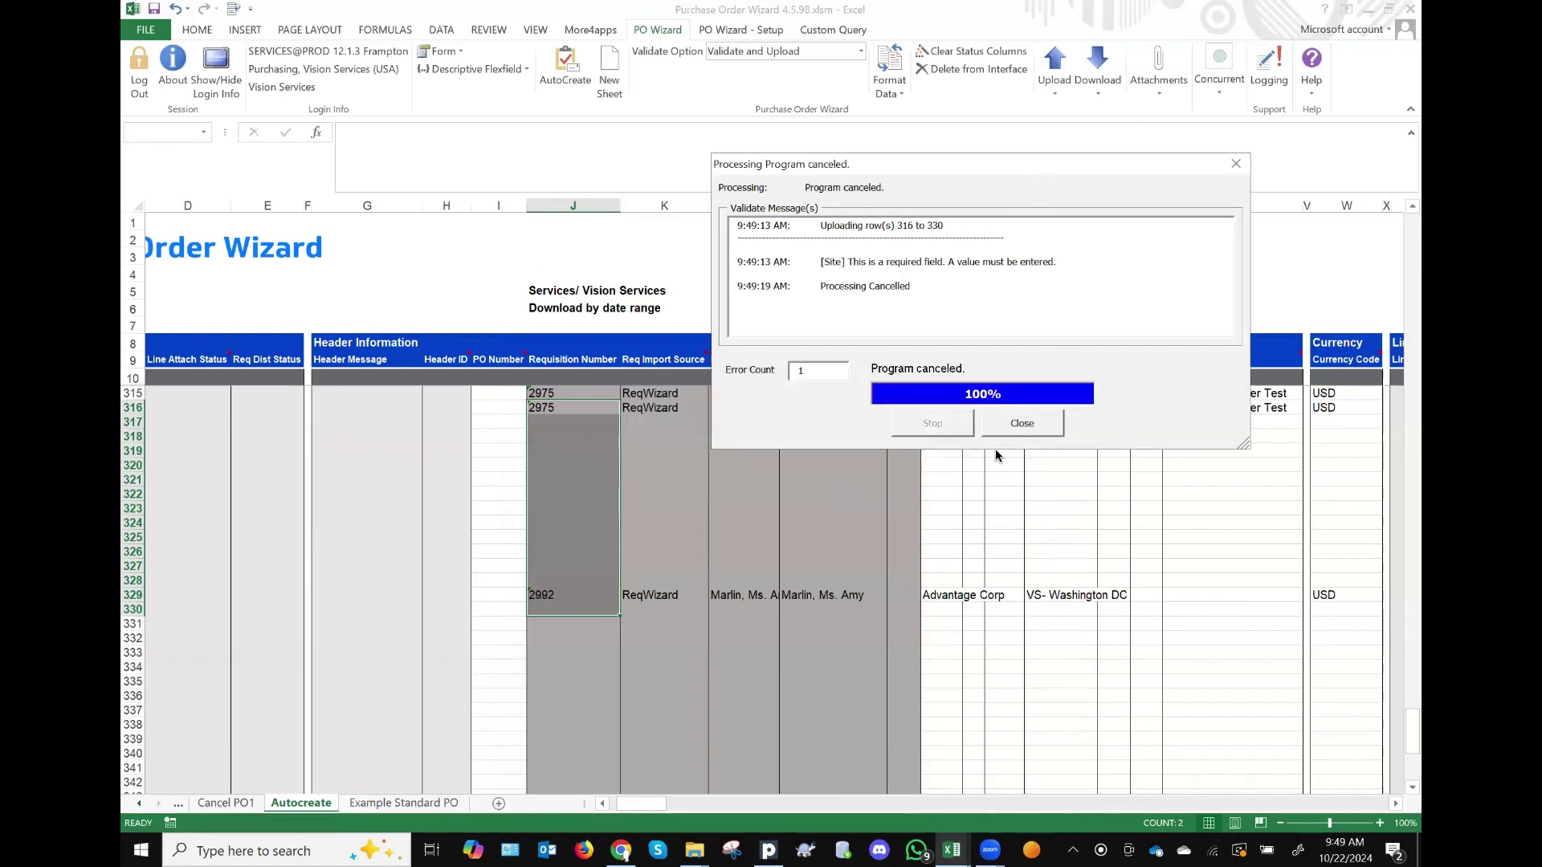
click(1022, 424)
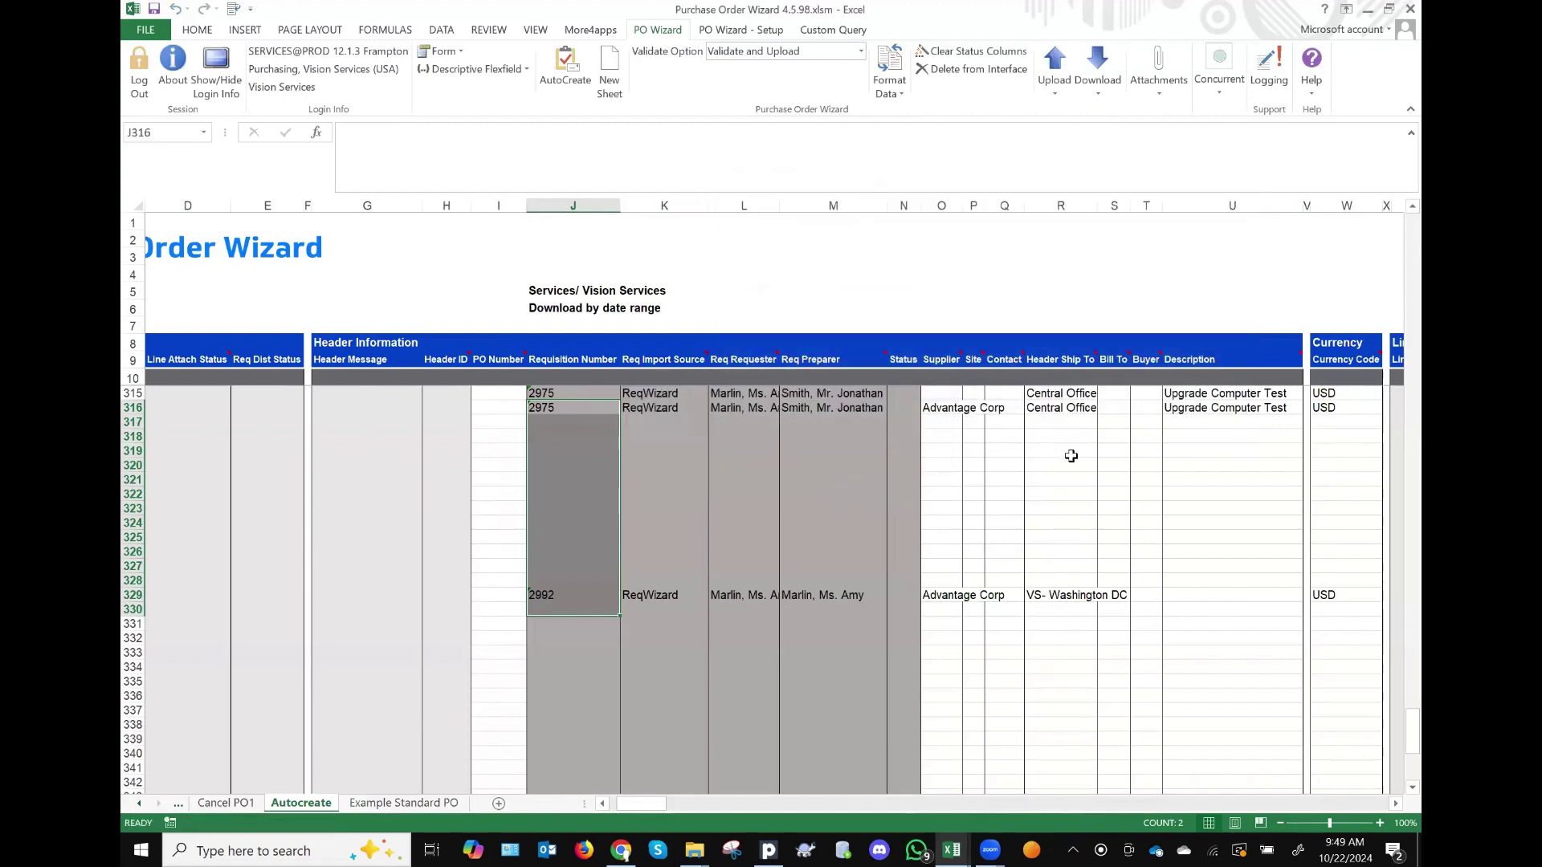